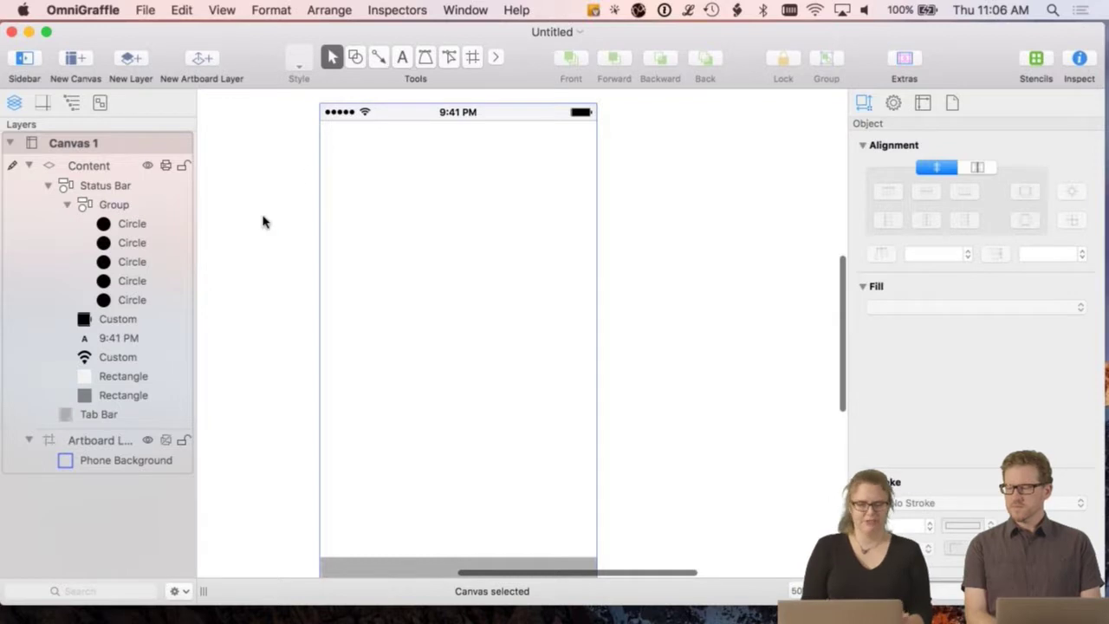
Collapse the Status Bar group in the layers list.
click(49, 186)
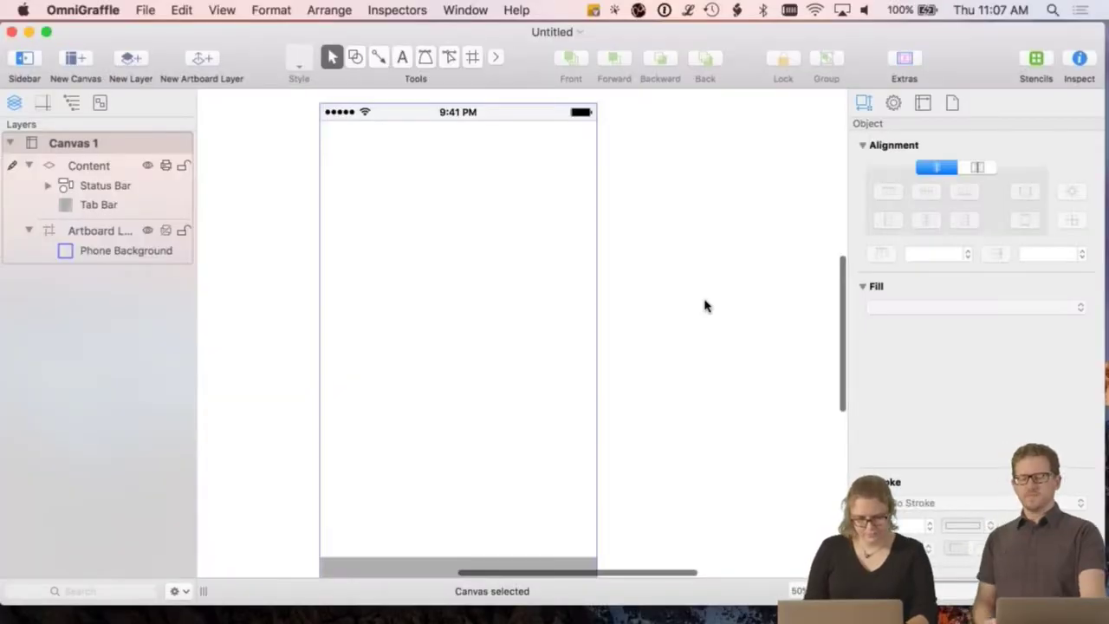
key(space)
drag(700, 302, 630, 288)
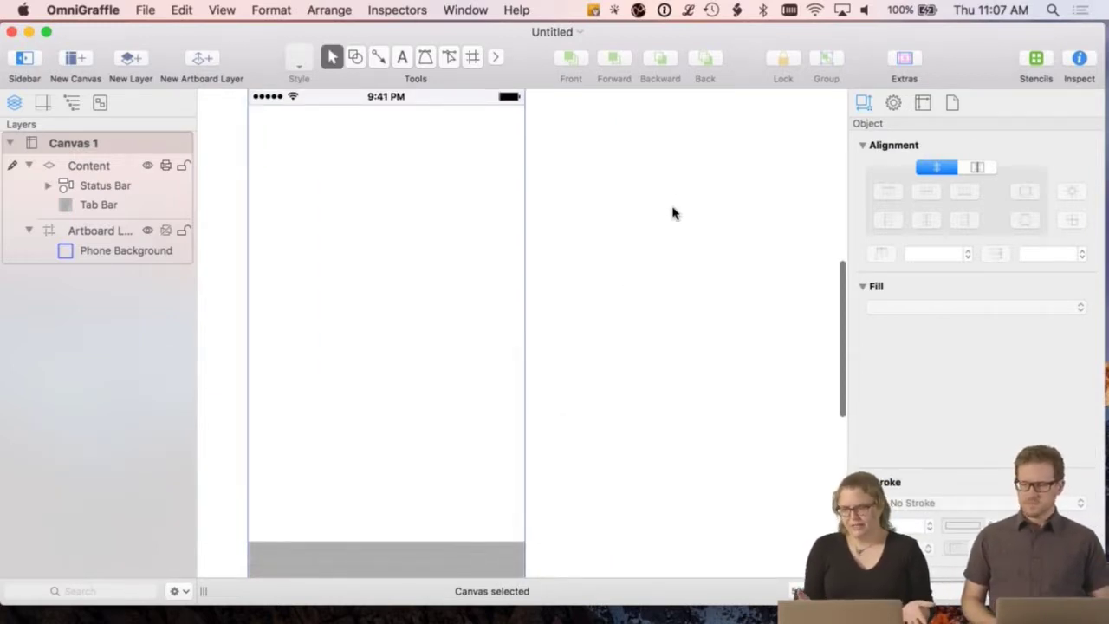
Add the grey squiggle-filled rectangle from the FrequentlyUsedStuff stencil below the status bar and stretch it across the phone screen's full width.
click(1036, 61)
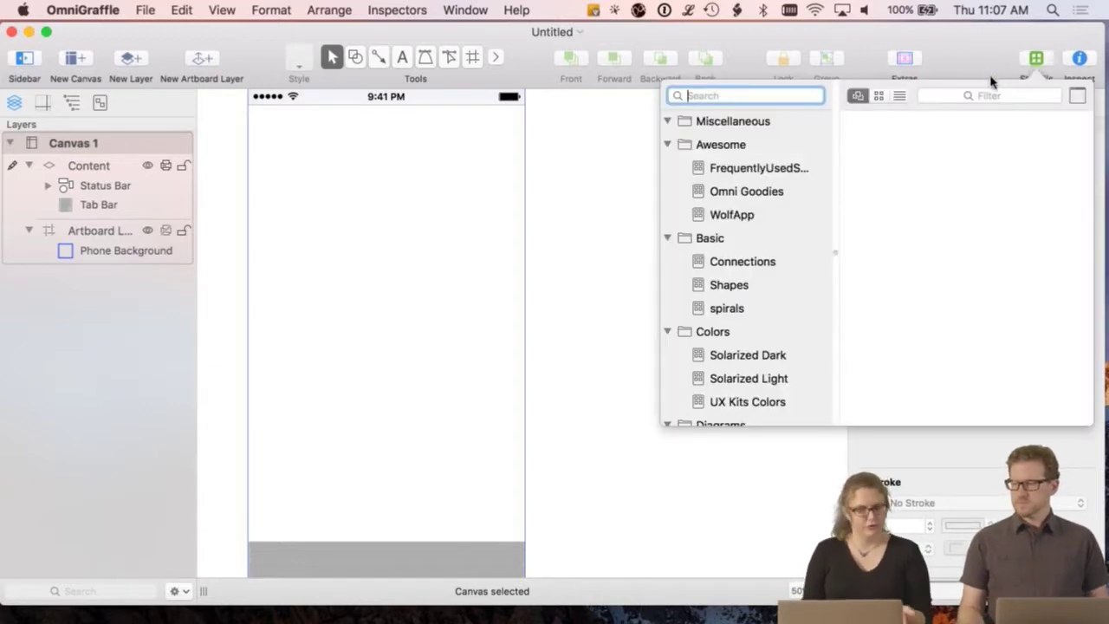
click(756, 173)
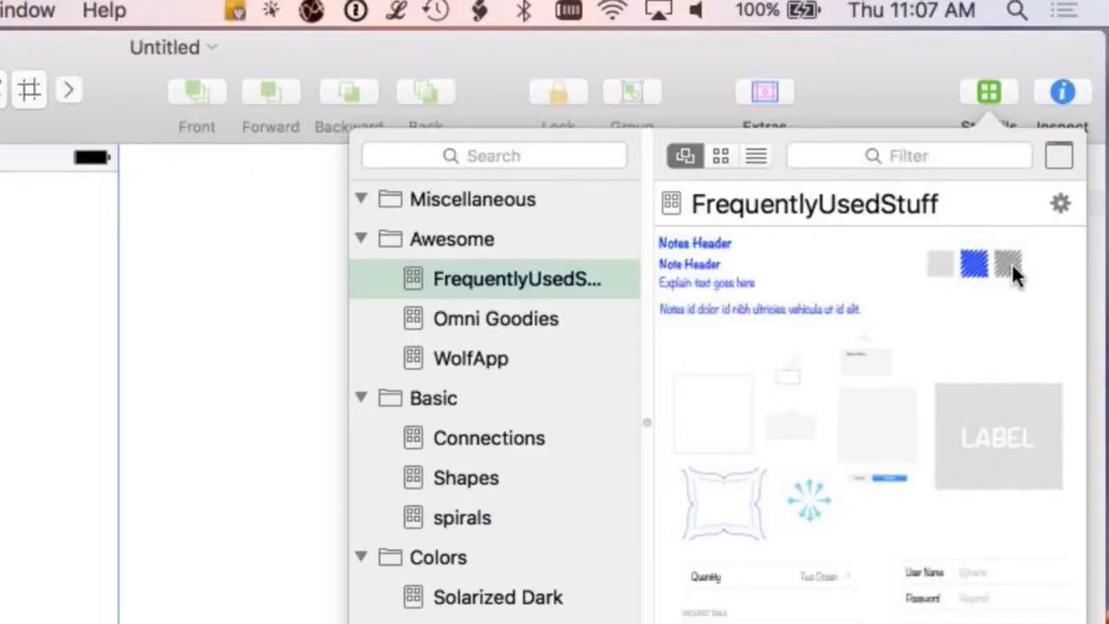
mouse_move(1009, 264)
mouse_down()
mouse_move(480, 393)
mouse_move(208, 340)
mouse_up()
key(Escape)
key(Delete)
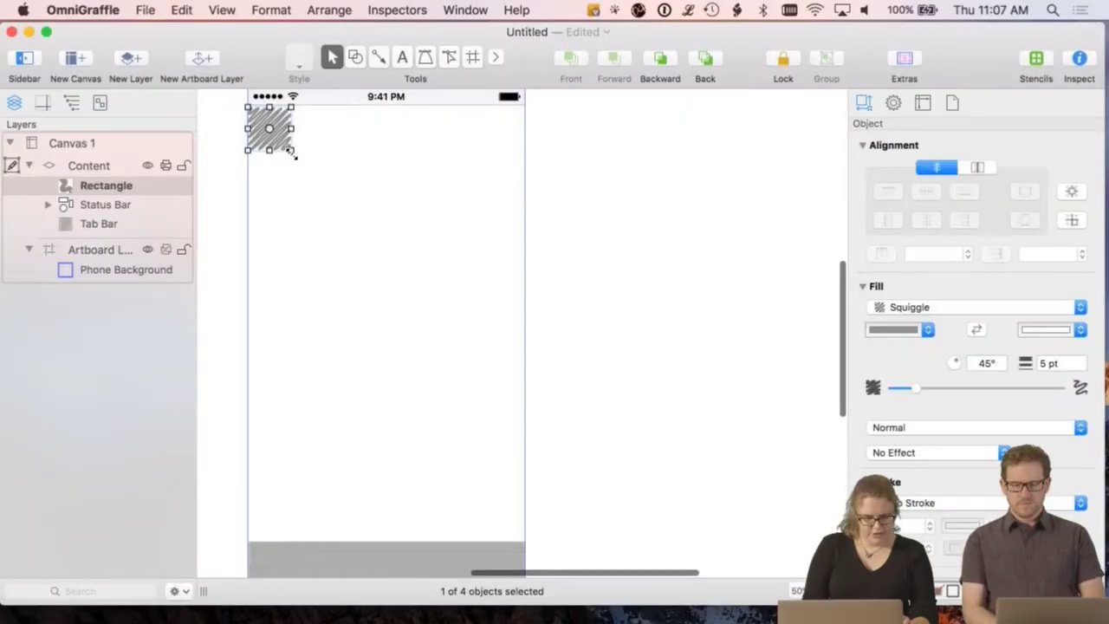
drag(292, 149, 525, 238)
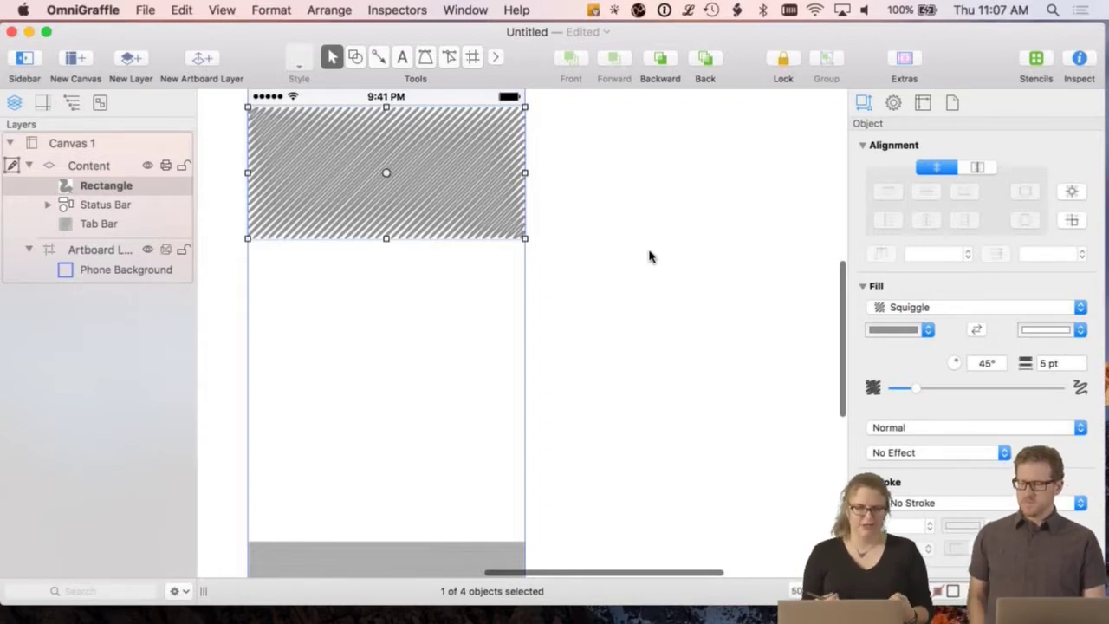
Label the squiggle-filled header rectangle LOGO.
click(421, 167)
key(shift+l)
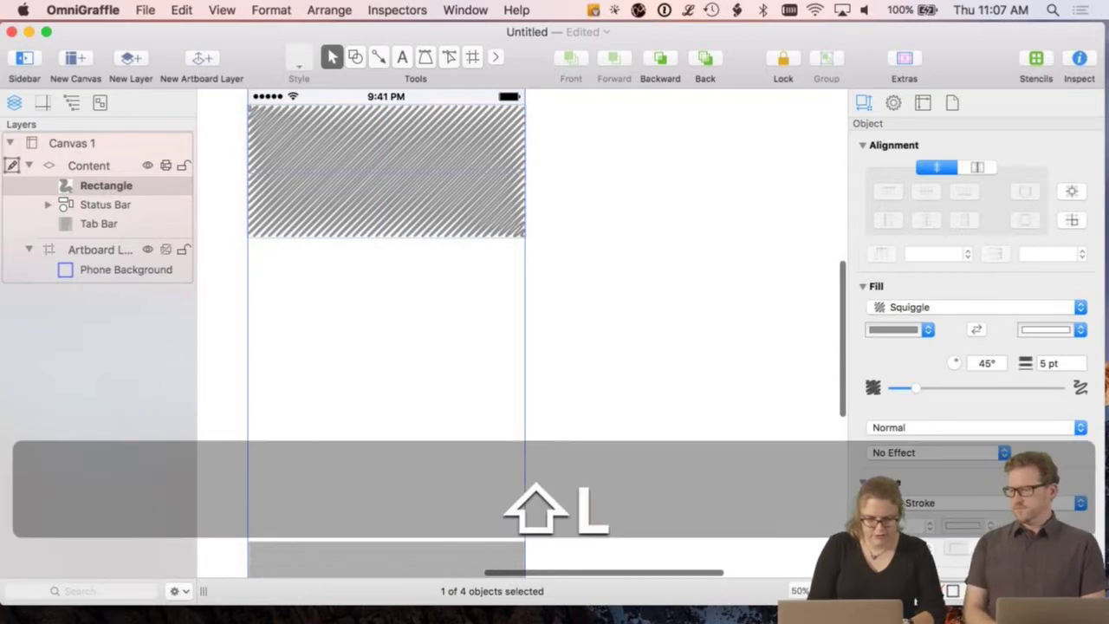
text(OGO)
click(618, 291)
click(435, 147)
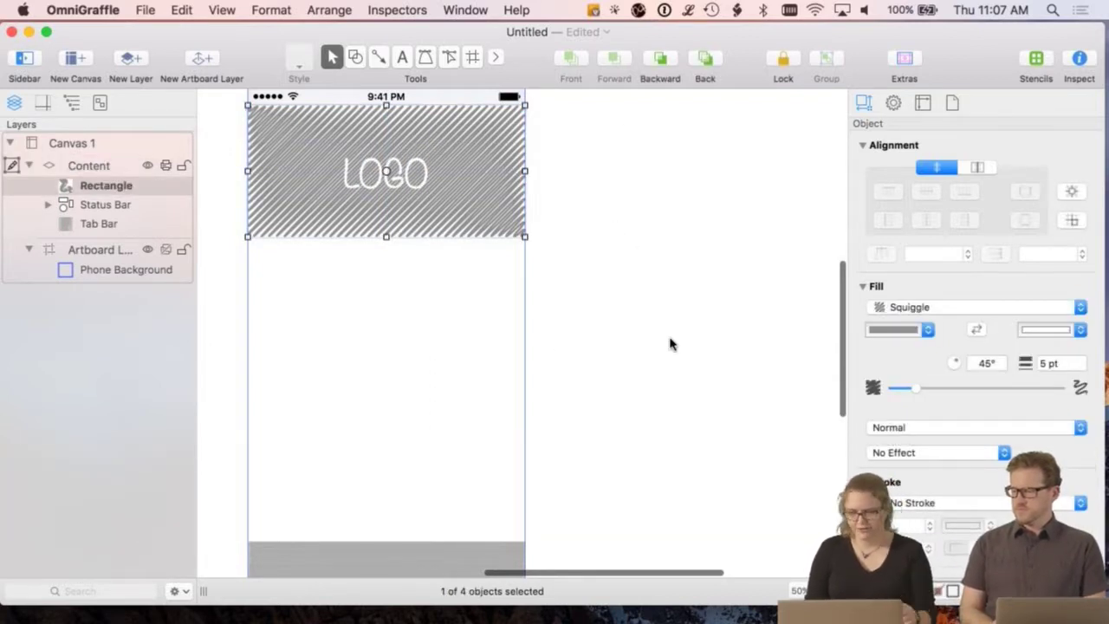
click(612, 286)
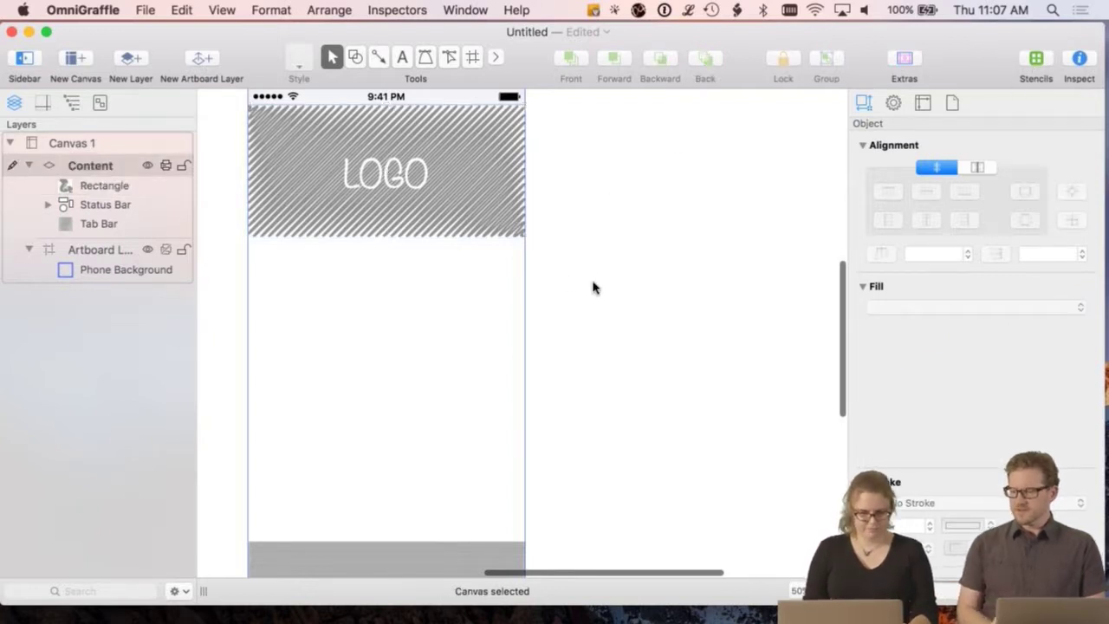
Expand the document window to full screen and bring the whole phone layout into view.
click(47, 35)
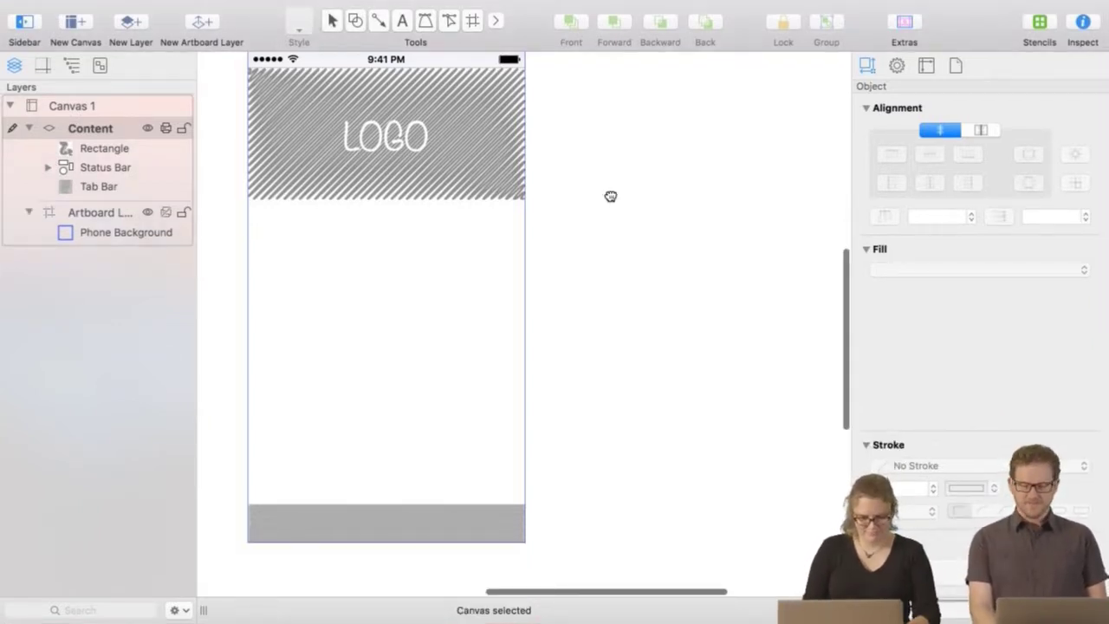
drag(609, 196, 621, 241)
scroll(621, 241, down, 1)
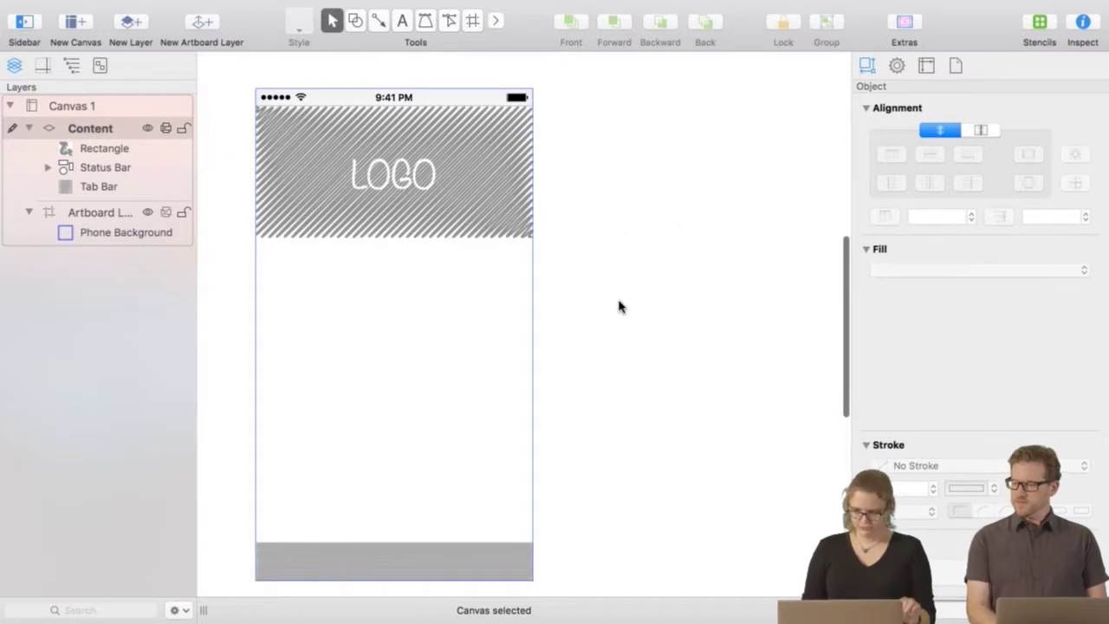
Add the User Name and Password form group from the FrequentlyUsedStuff stencil, centred on the phone screen below the logo.
click(1038, 24)
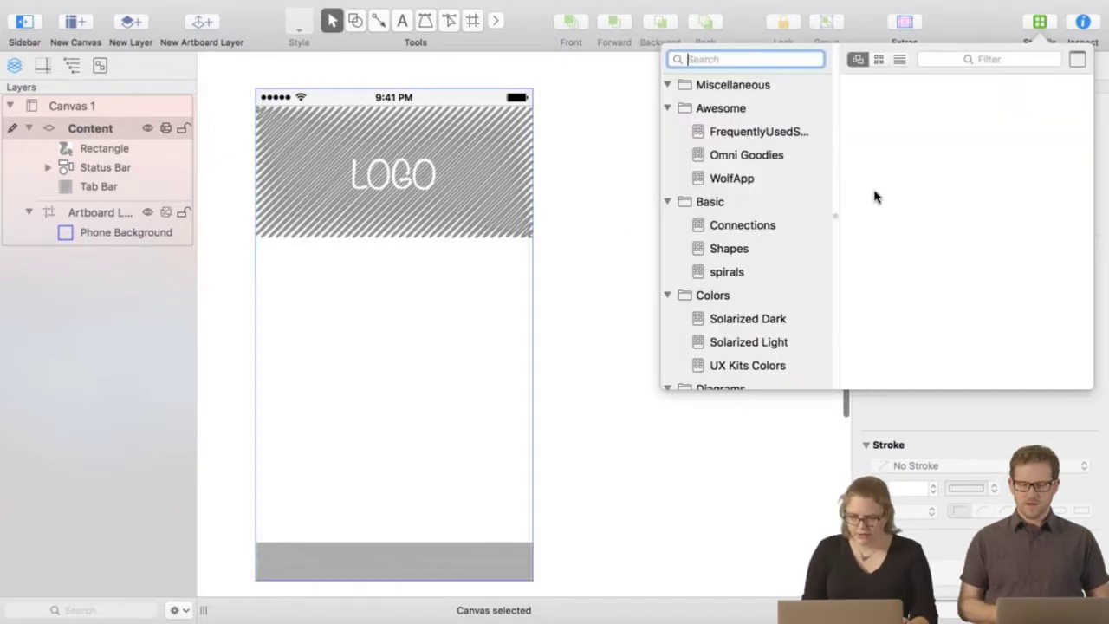
click(747, 134)
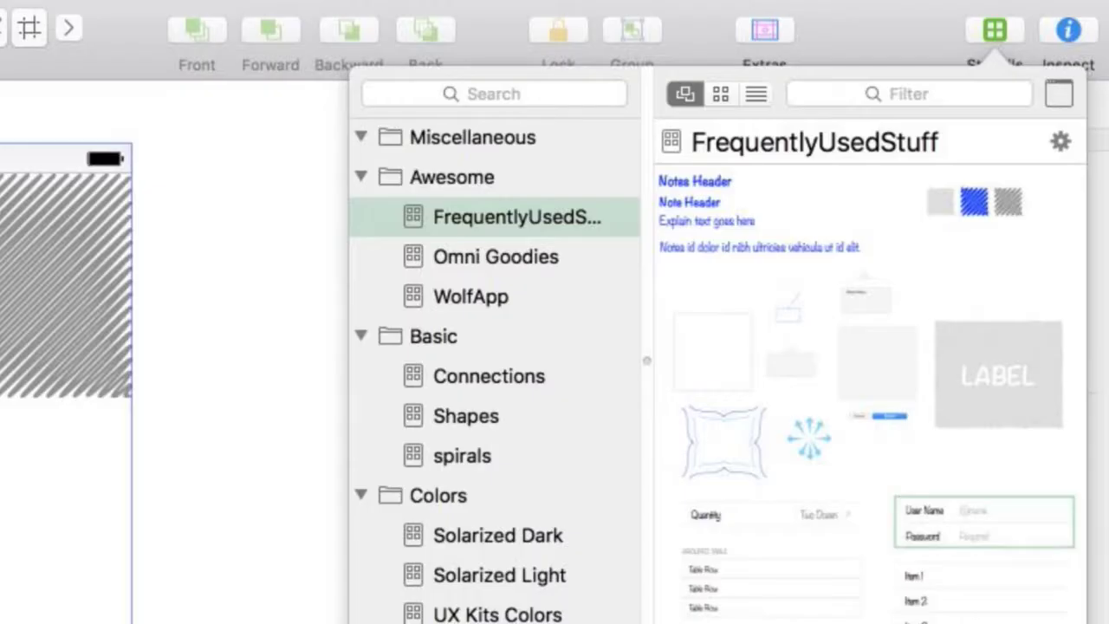
click(240, 503)
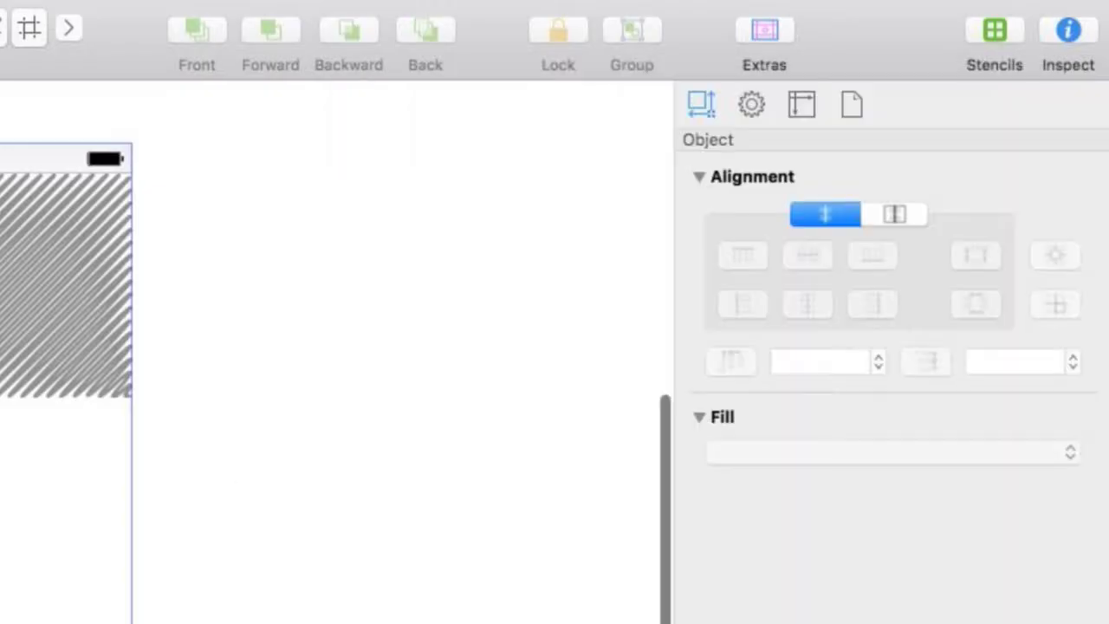
drag(0, 511, 0, 498)
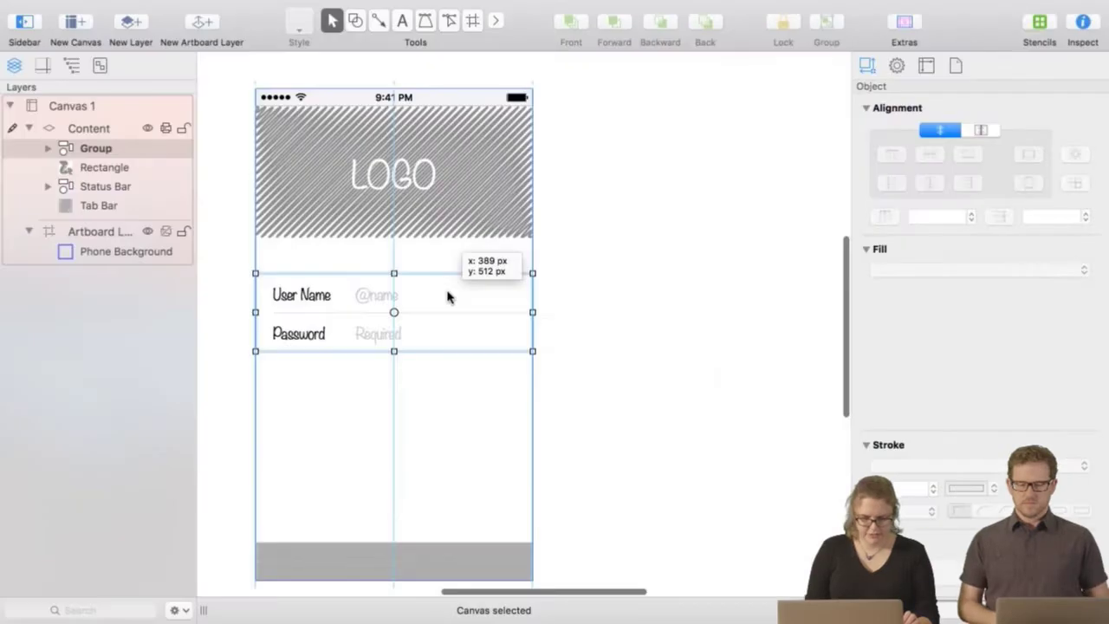
drag(447, 297, 447, 297)
click(682, 312)
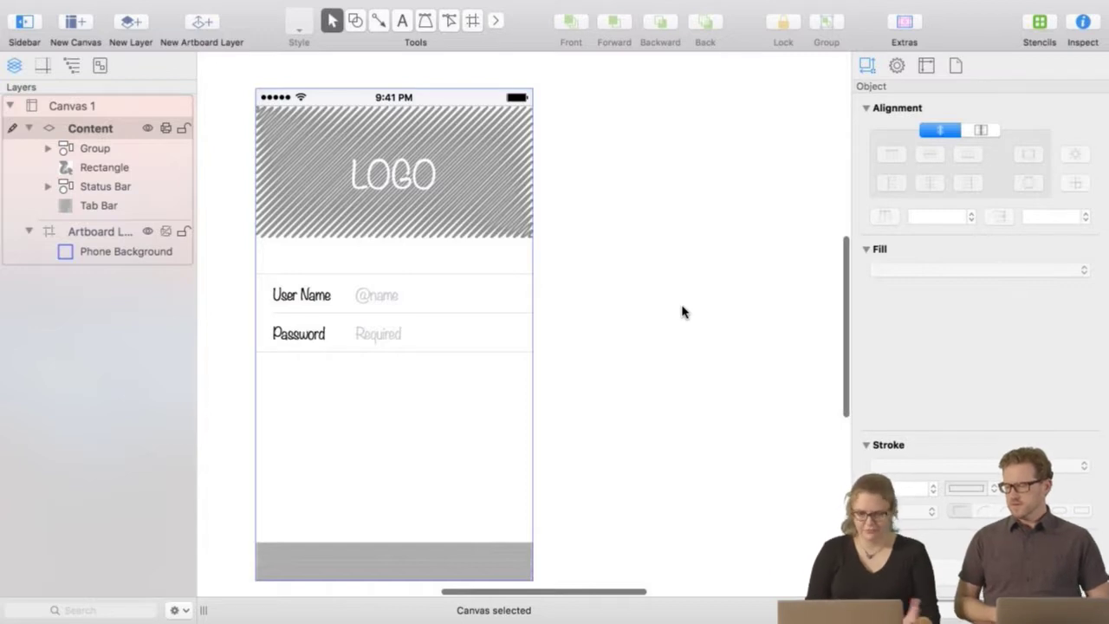
Add the blue GO button from the FrequentlyUsedStuff stencil to the lower part of the phone screen, above the tab bar.
click(377, 231)
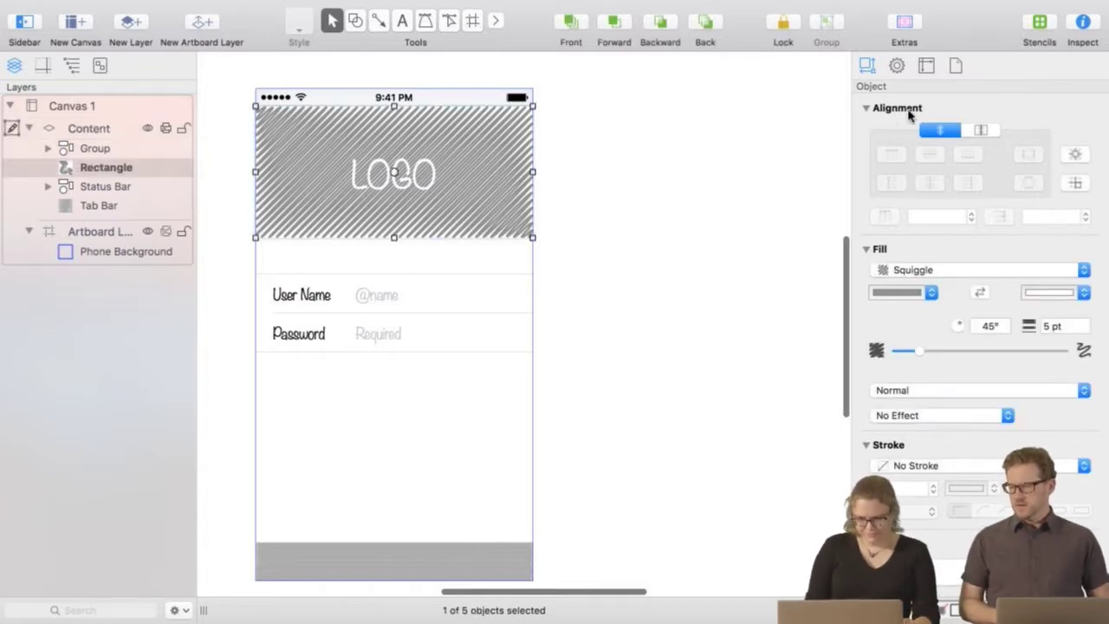
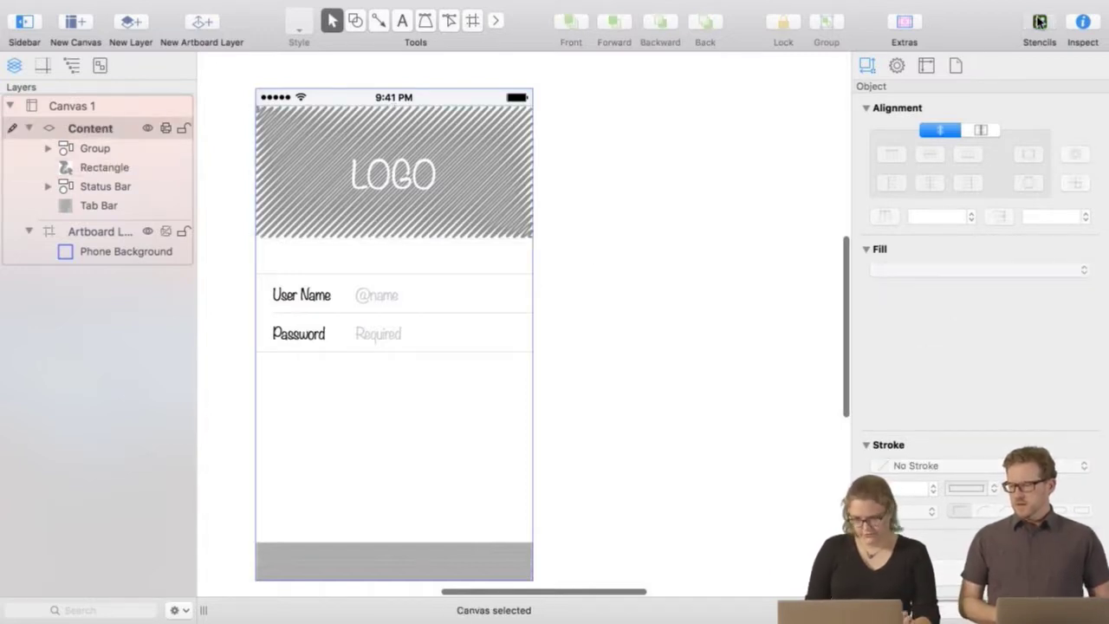
click(750, 134)
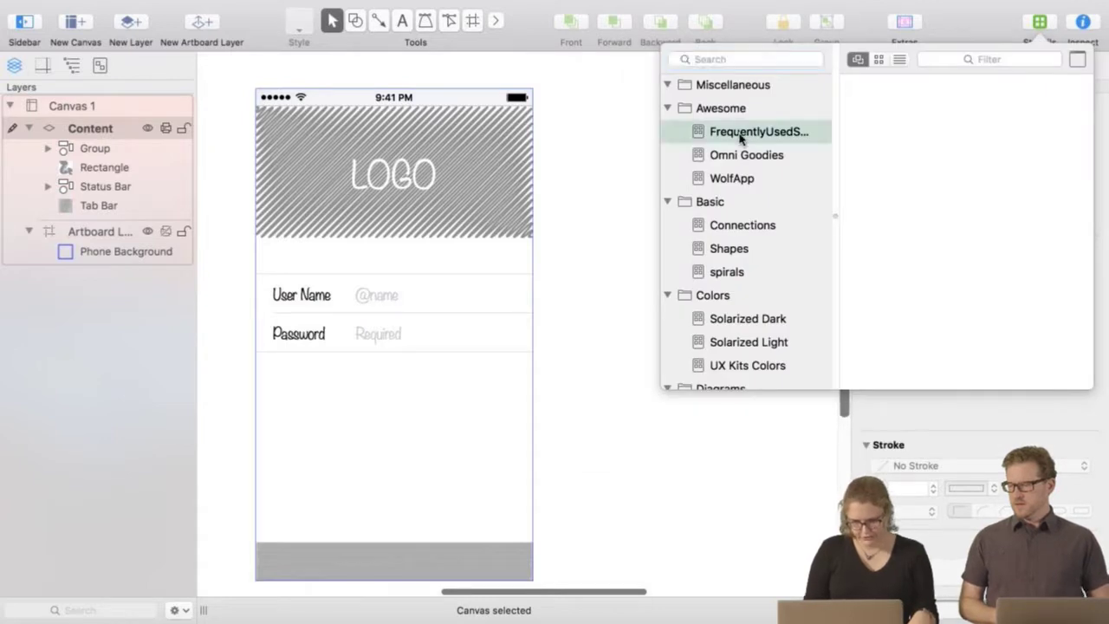
scroll(929, 252, down, 5)
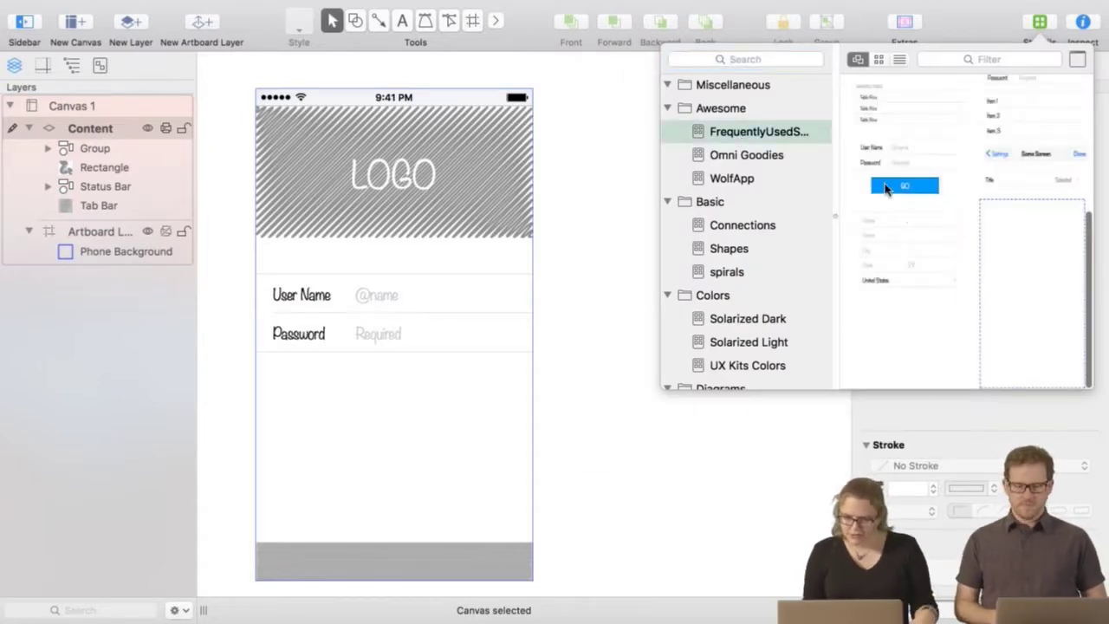
drag(903, 185, 664, 483)
drag(738, 483, 423, 466)
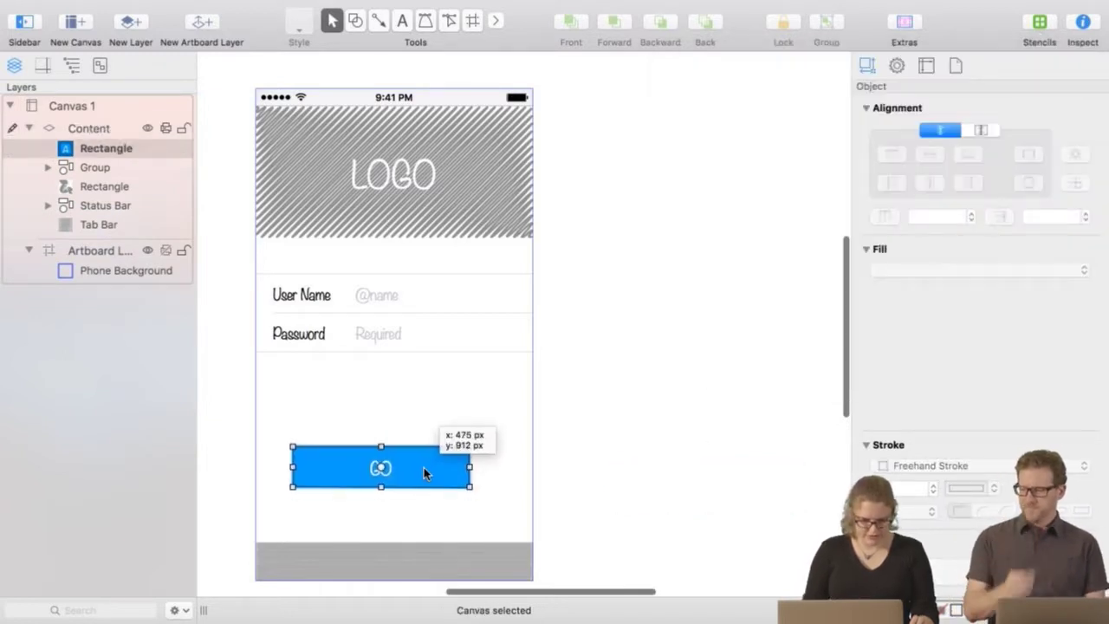
key(Escape)
Relabel the blue button Login and move it up closer to the Password field.
click(379, 470)
double_click(378, 469)
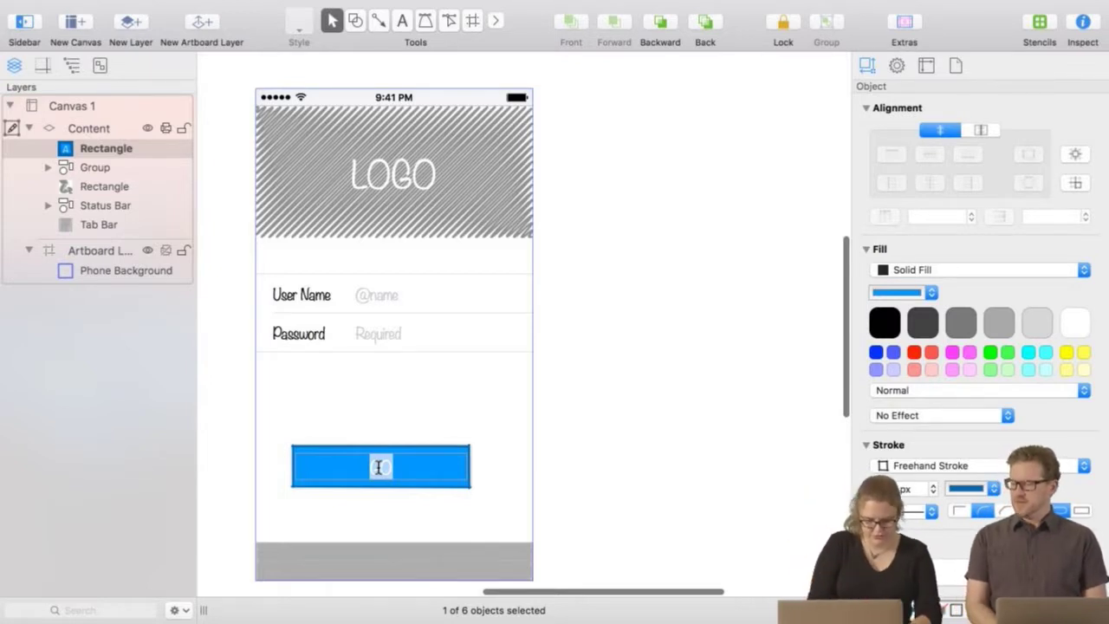
text(Login)
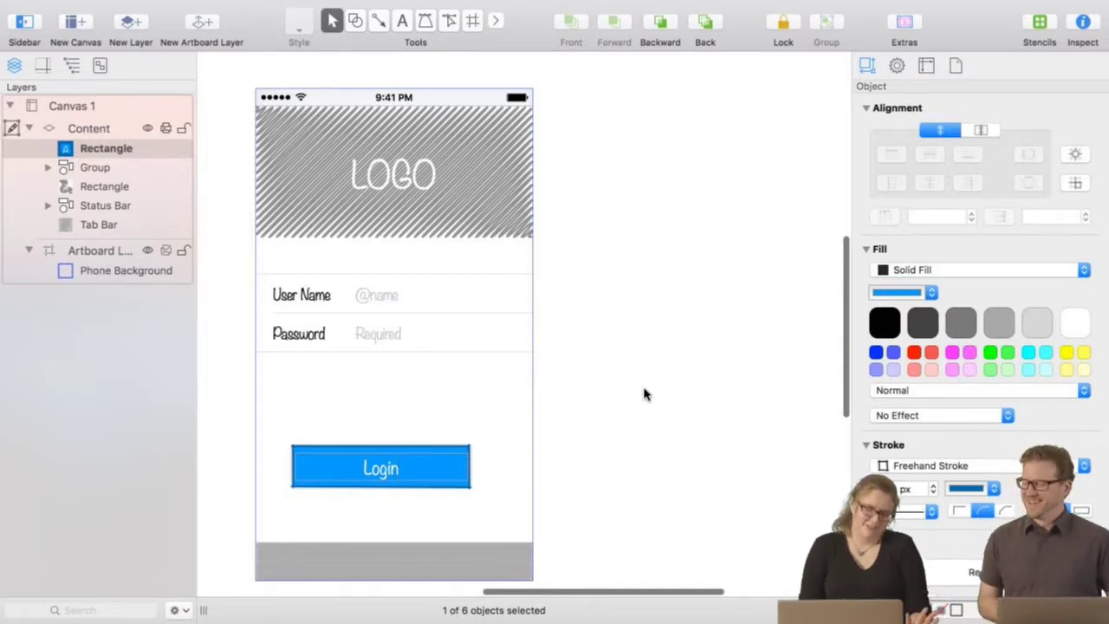
click(643, 394)
drag(417, 463, 421, 414)
click(711, 355)
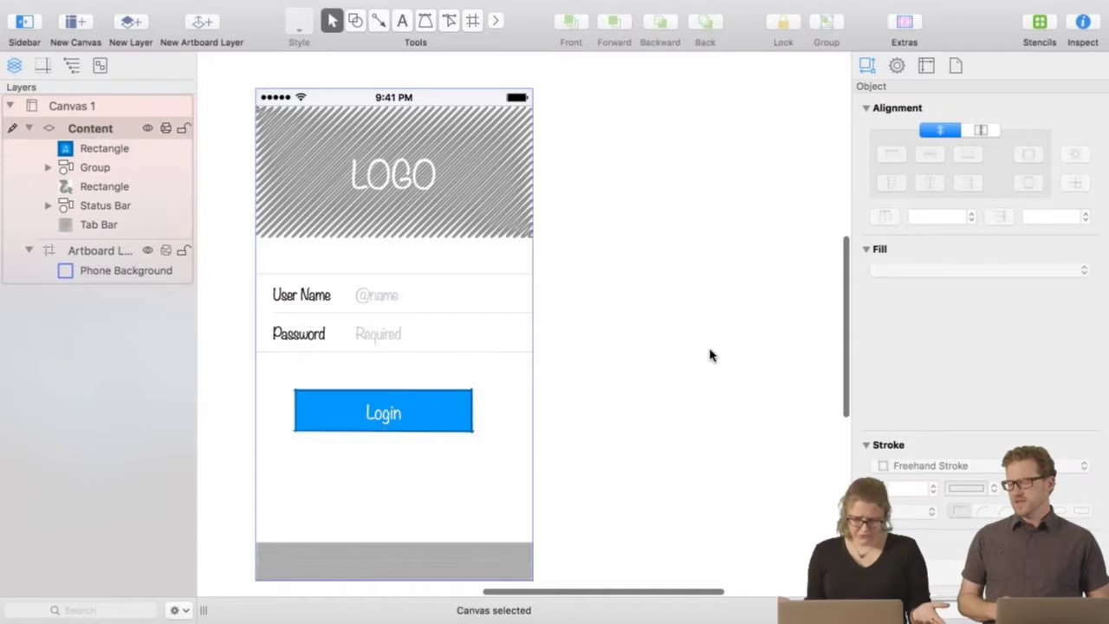
Move the grey tab bar off the bottom of the phone screen, out of the artboard.
click(384, 559)
drag(465, 569, 429, 338)
scroll(589, 460, right, 8)
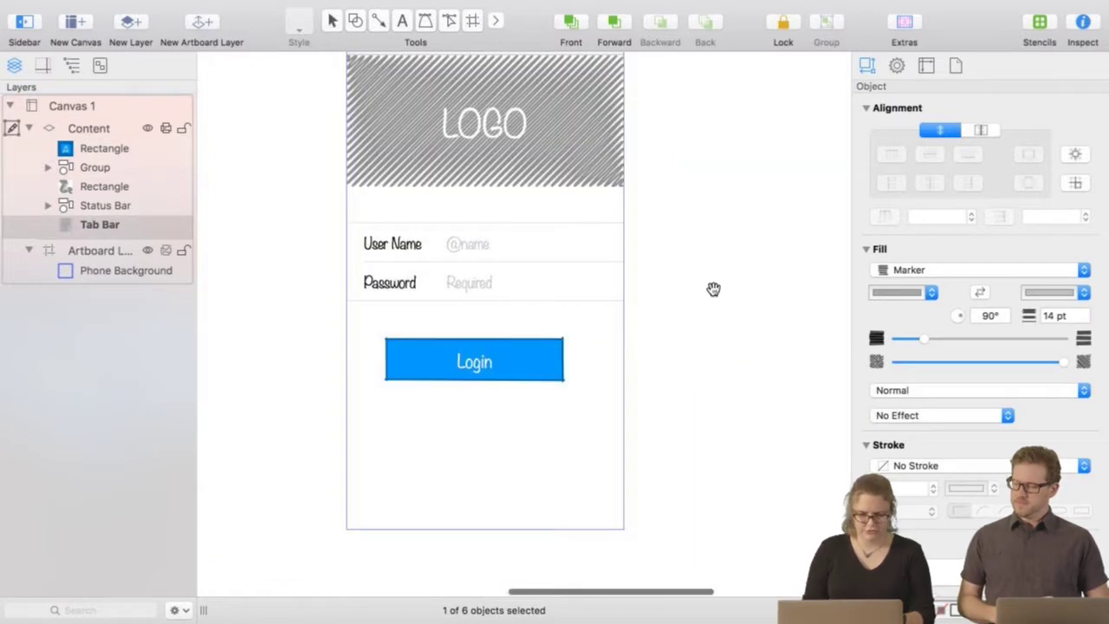
scroll(710, 289, up, 2)
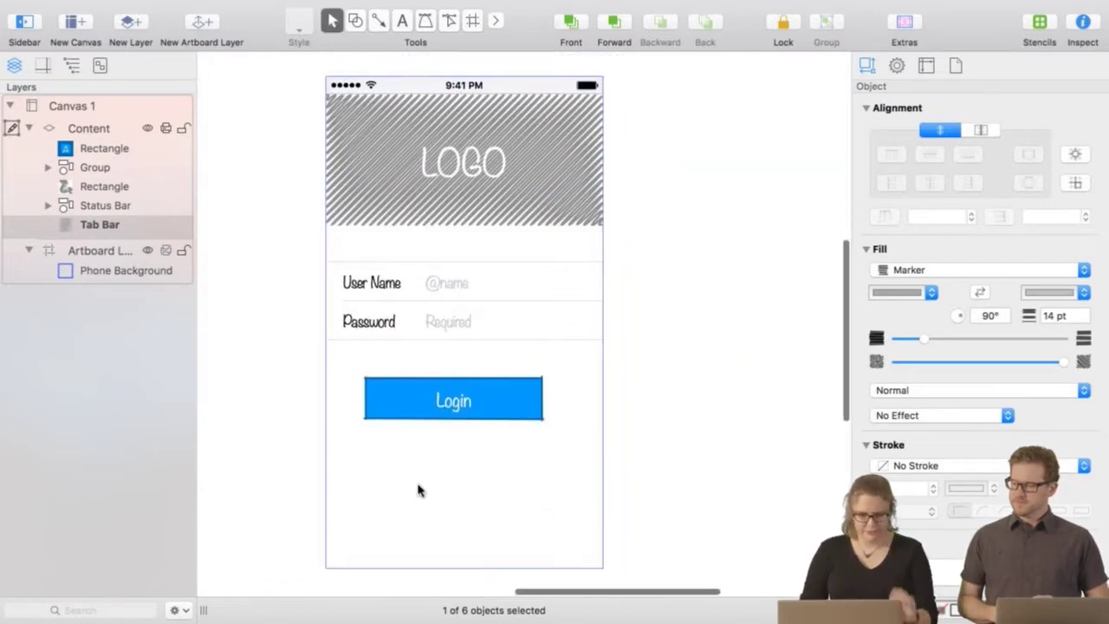
click(484, 401)
click(700, 355)
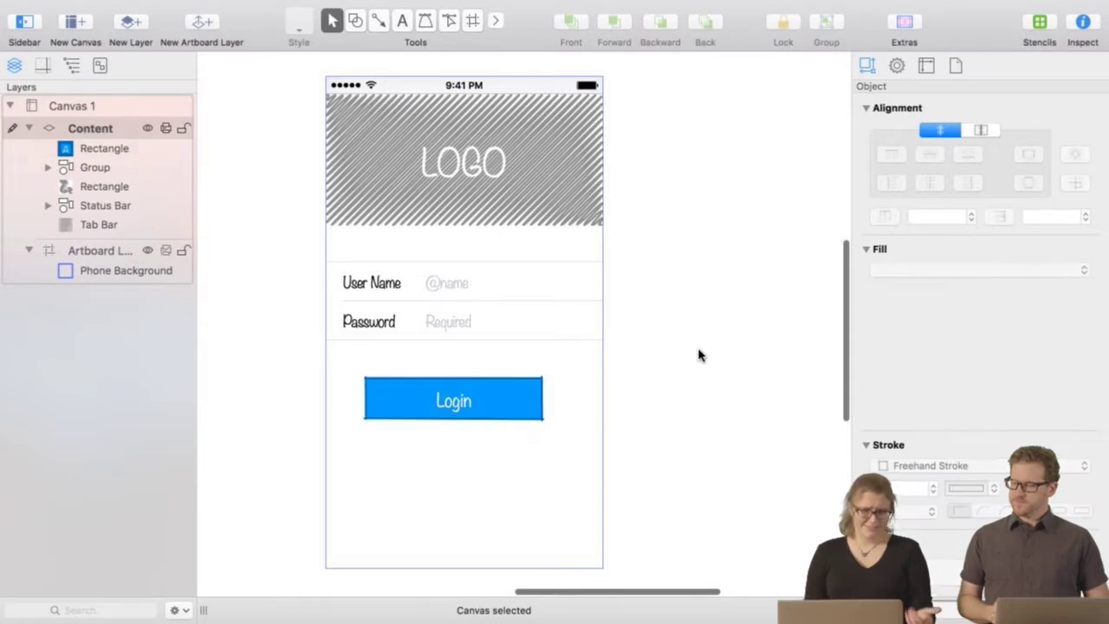
Duplicate the Login button directly below the original and fill the copy with light grey.
click(456, 402)
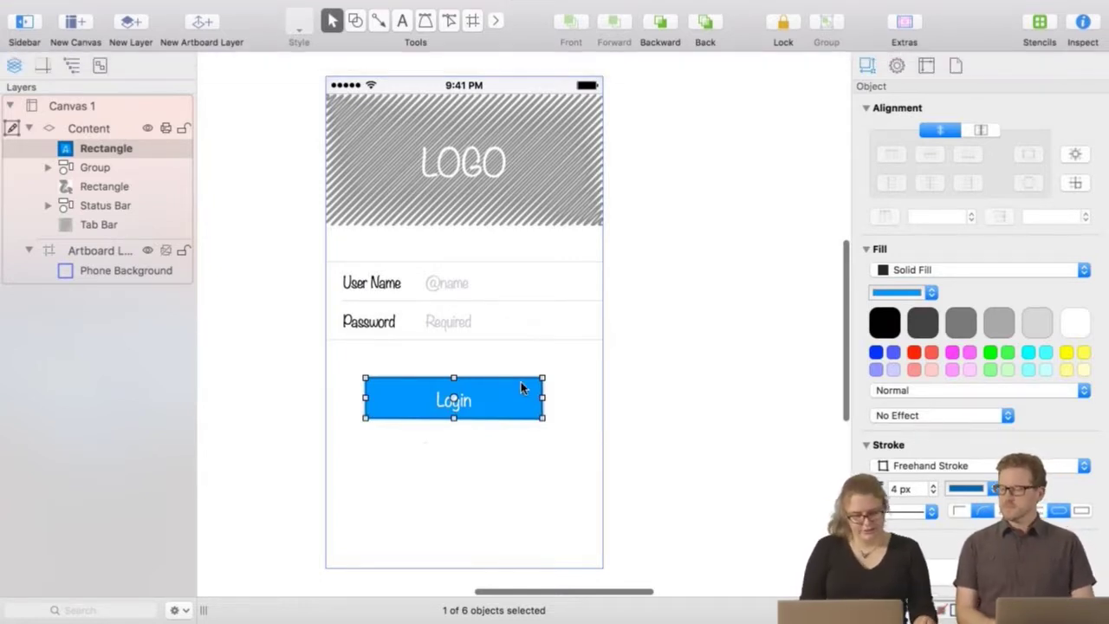
drag(512, 398, 495, 497)
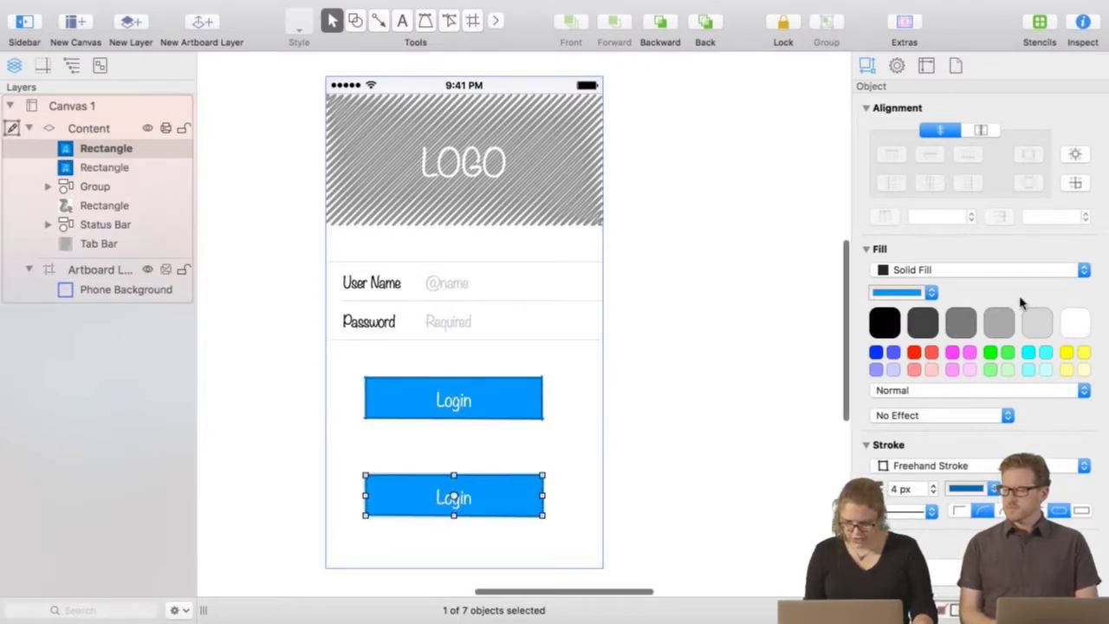
click(1035, 322)
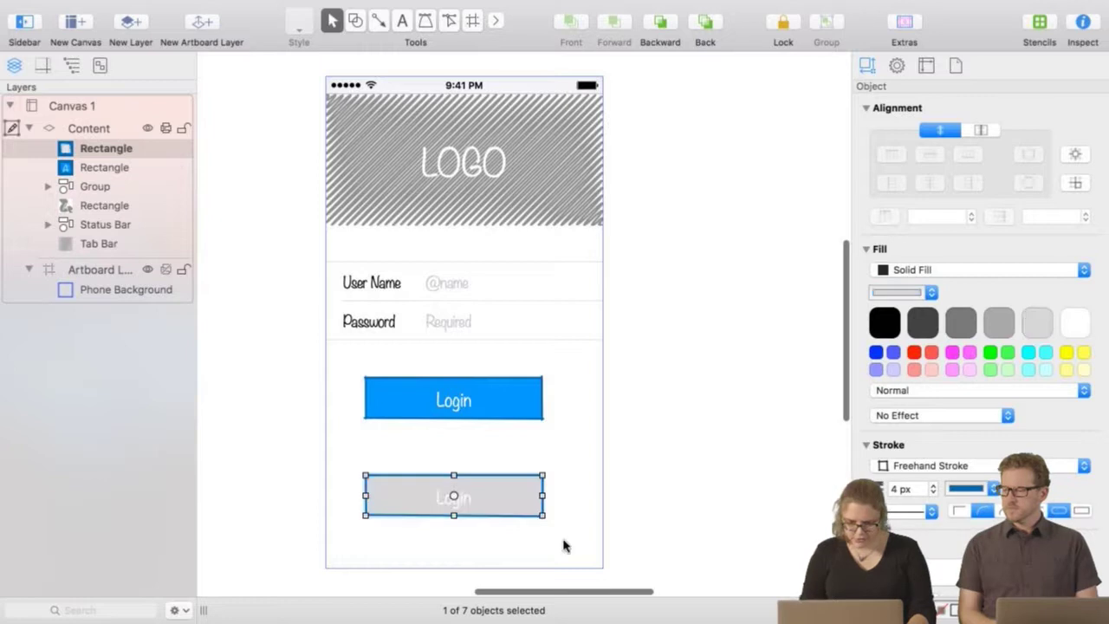
Change the grey button's label to Sign Up.
double_click(444, 500)
text(Sign)
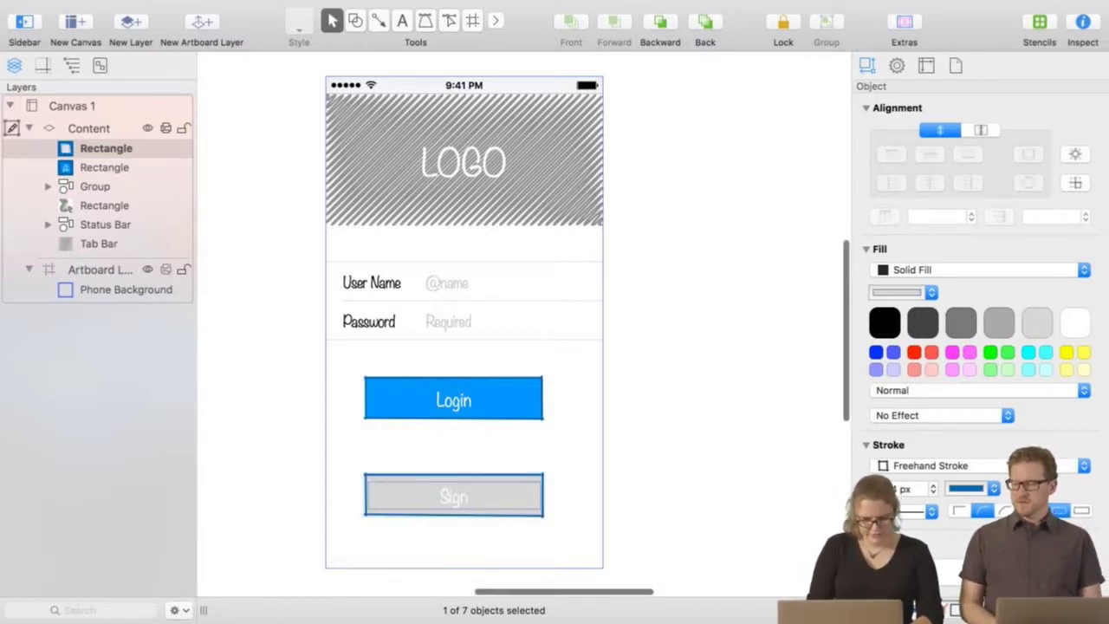
text( Up)
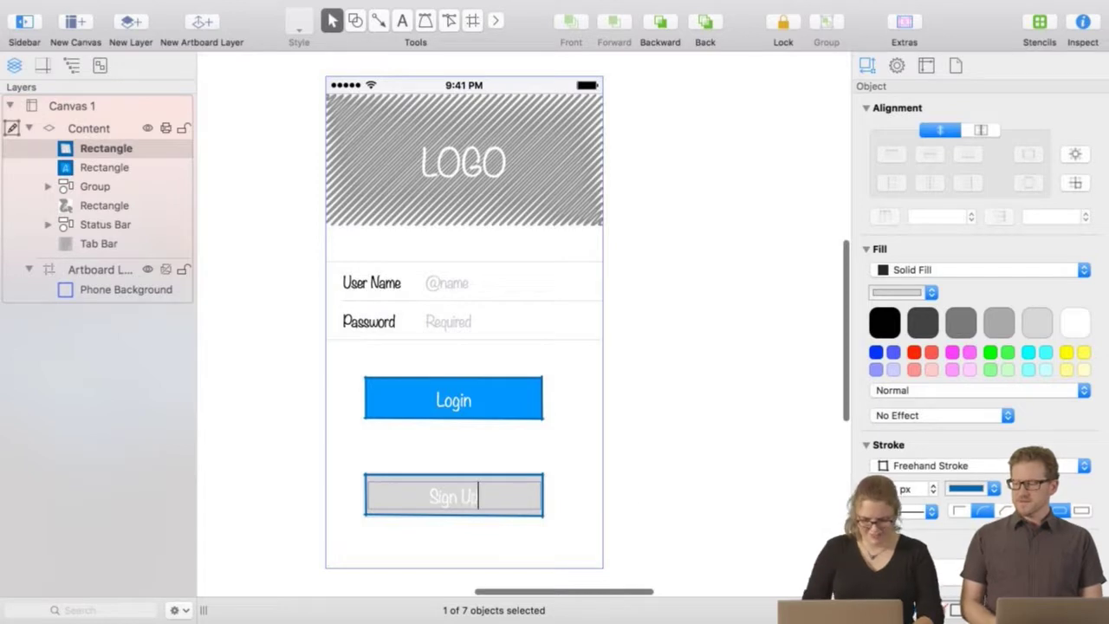
click(678, 478)
Change the outline color of the Sign Up button to dark grey.
click(494, 496)
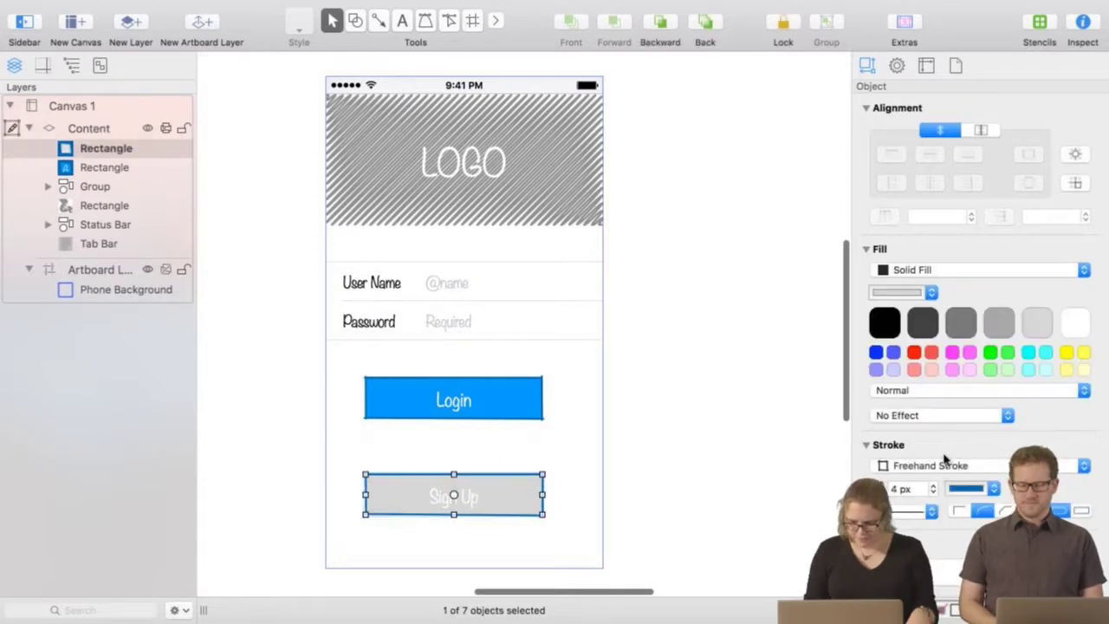
click(968, 488)
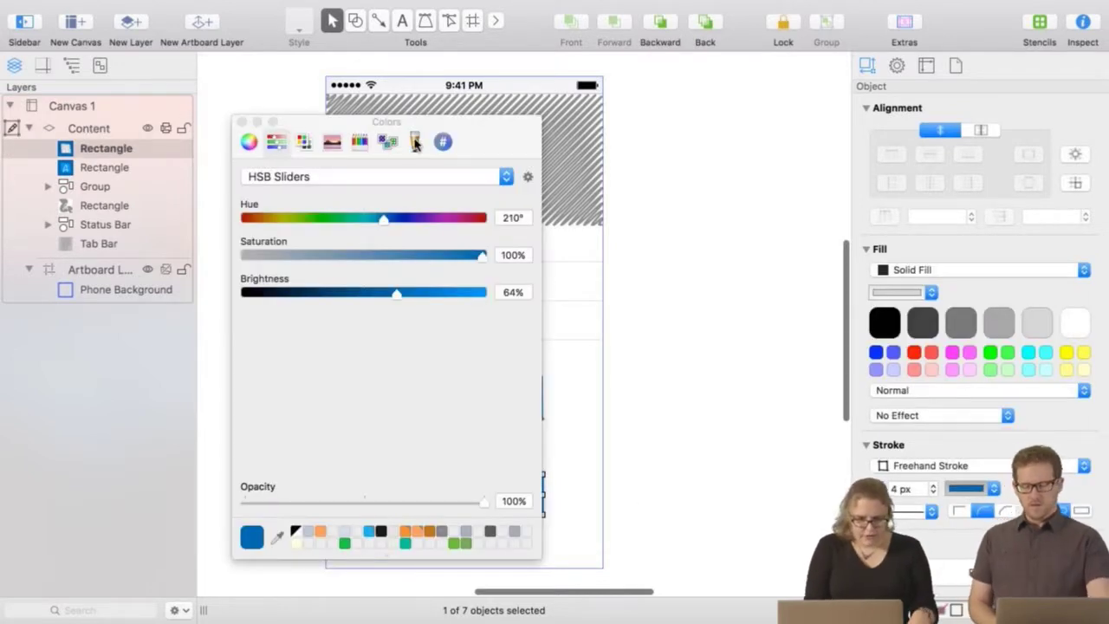
click(362, 143)
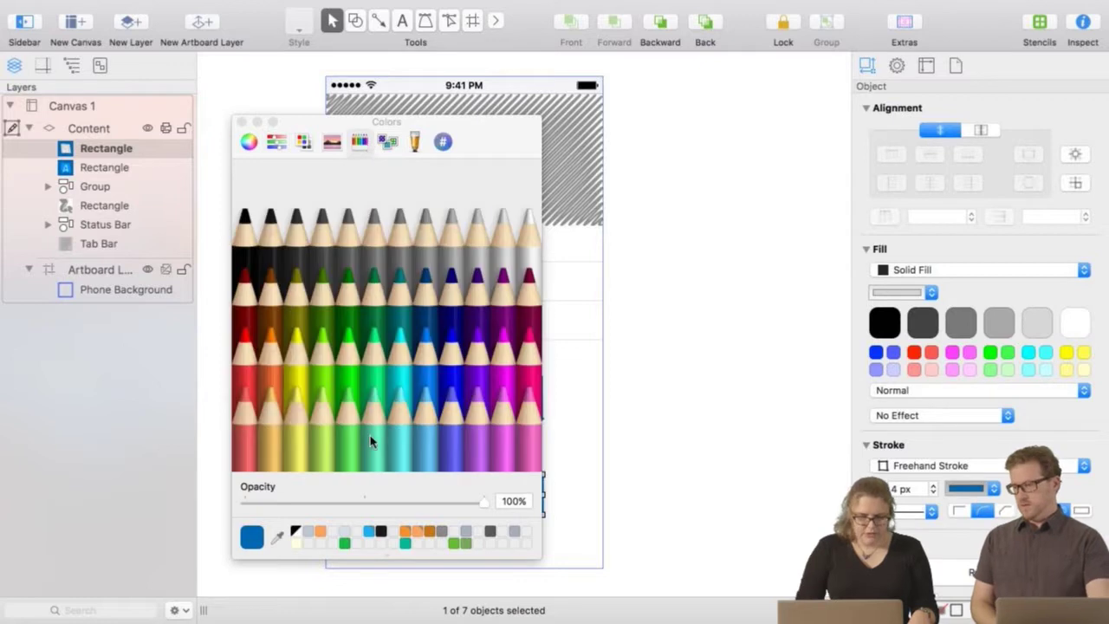
click(323, 227)
click(244, 123)
click(696, 339)
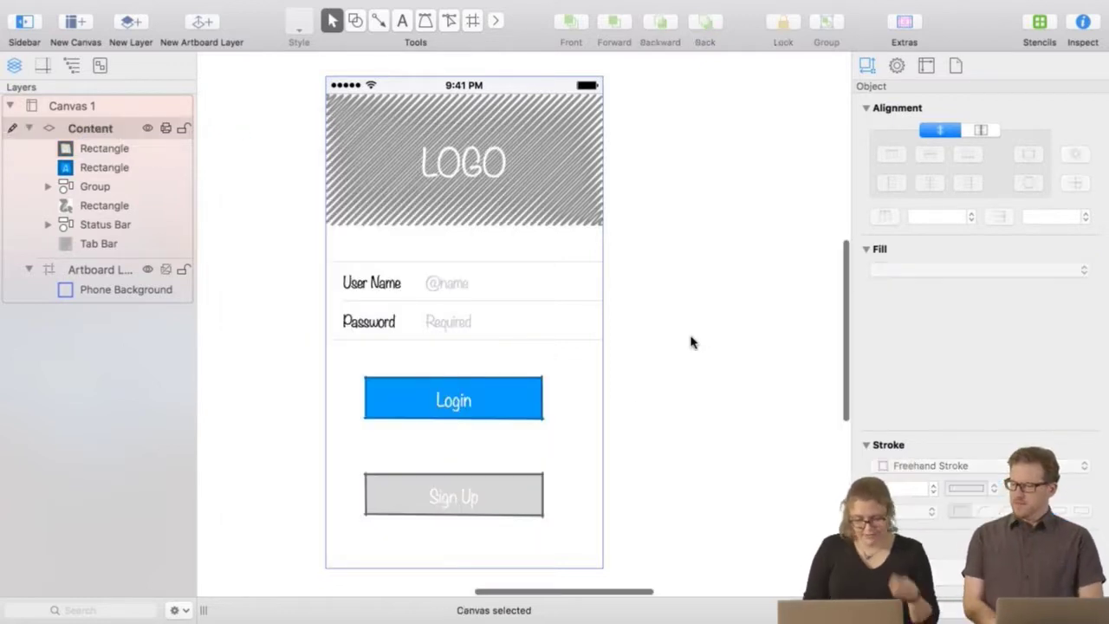
Set the text color of the Sign Up button's label to black.
click(478, 504)
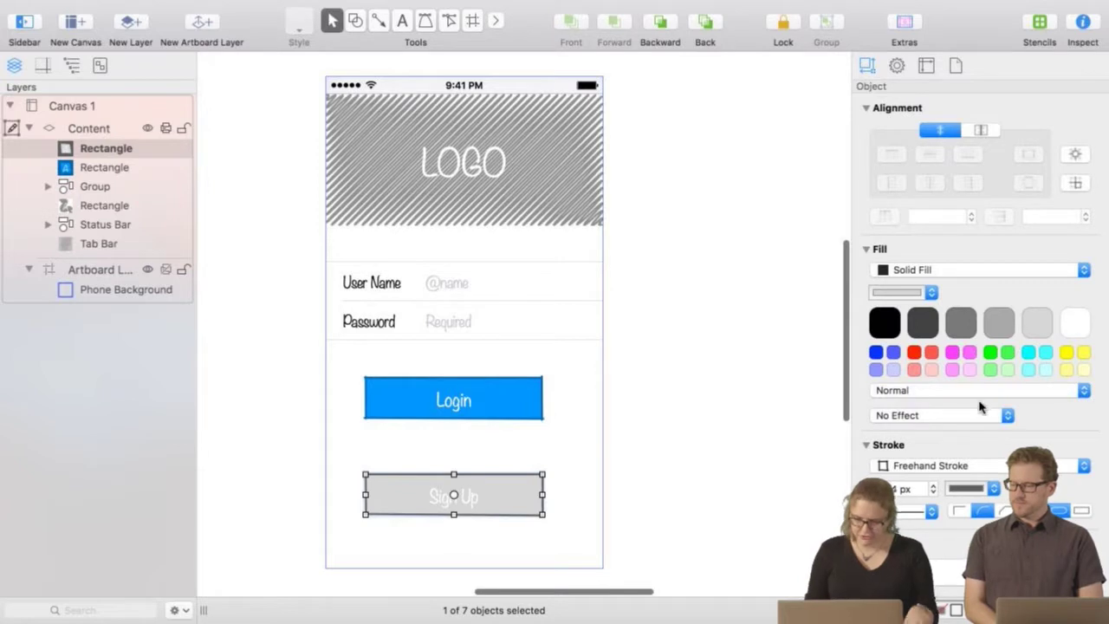
scroll(996, 420, down, 8)
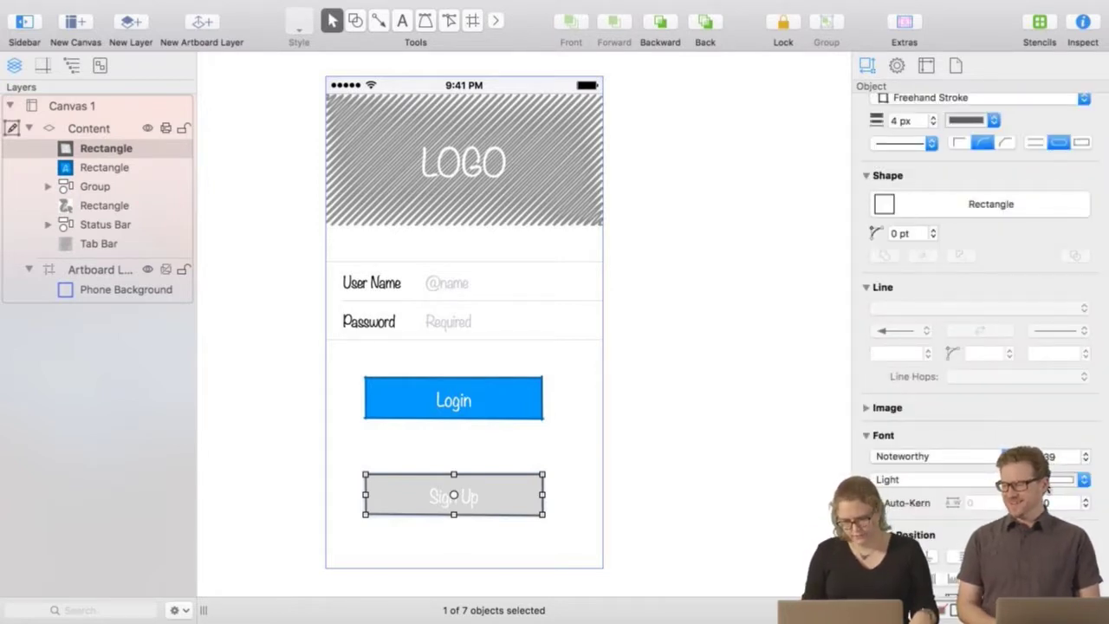
click(1052, 483)
click(244, 241)
click(242, 123)
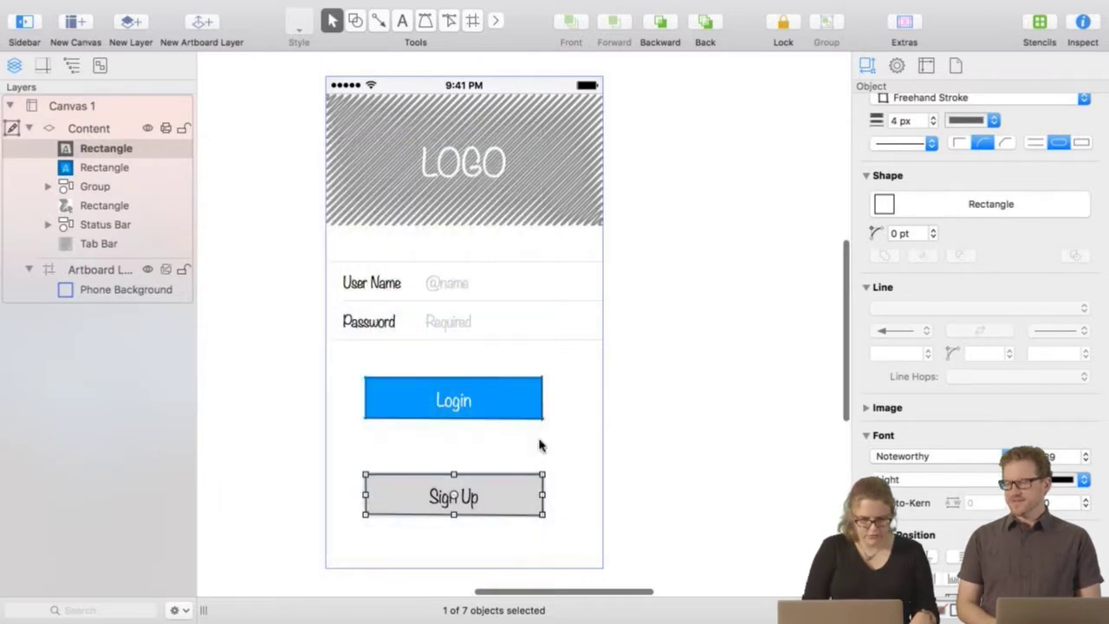
click(705, 364)
Narrow the Sign Up button and reduce the gap by moving it slightly up and the Login button slightly down.
click(473, 490)
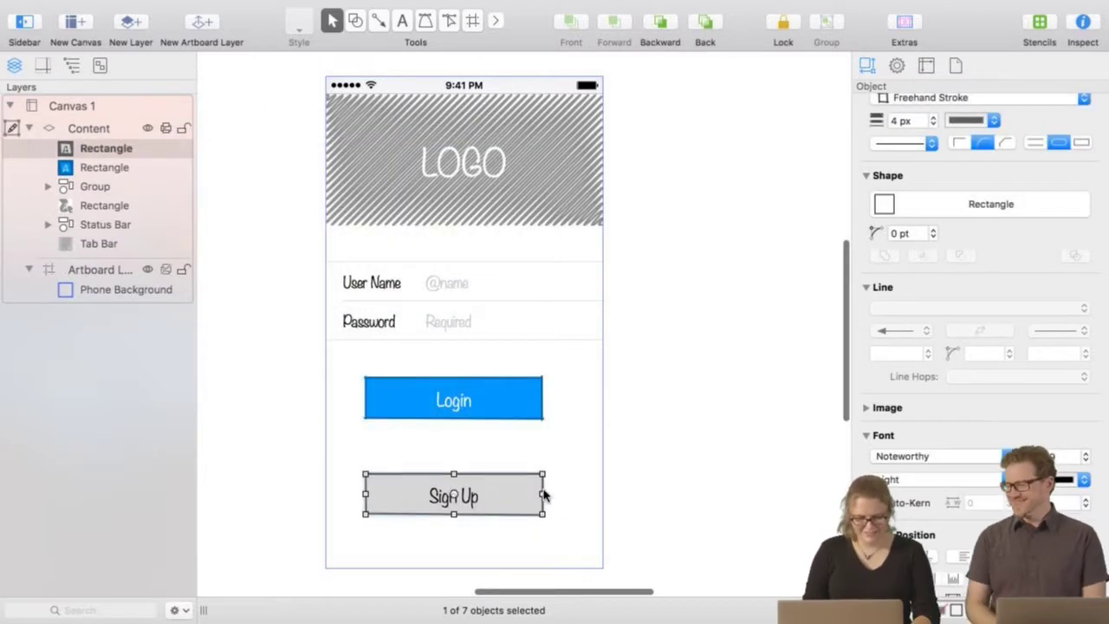
drag(542, 493, 482, 488)
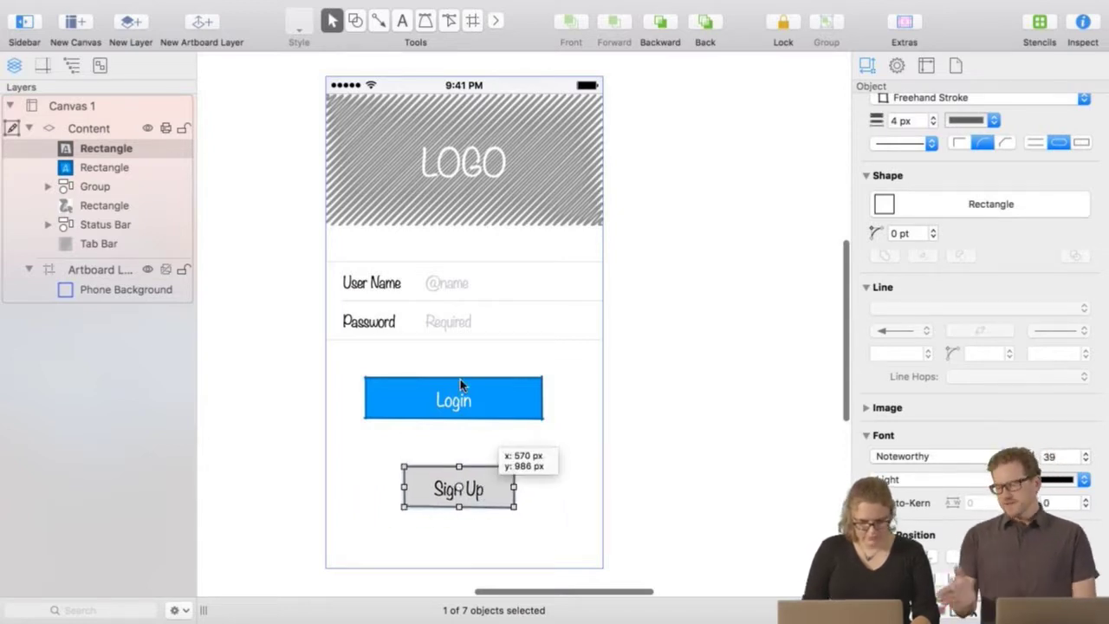
drag(463, 394, 469, 412)
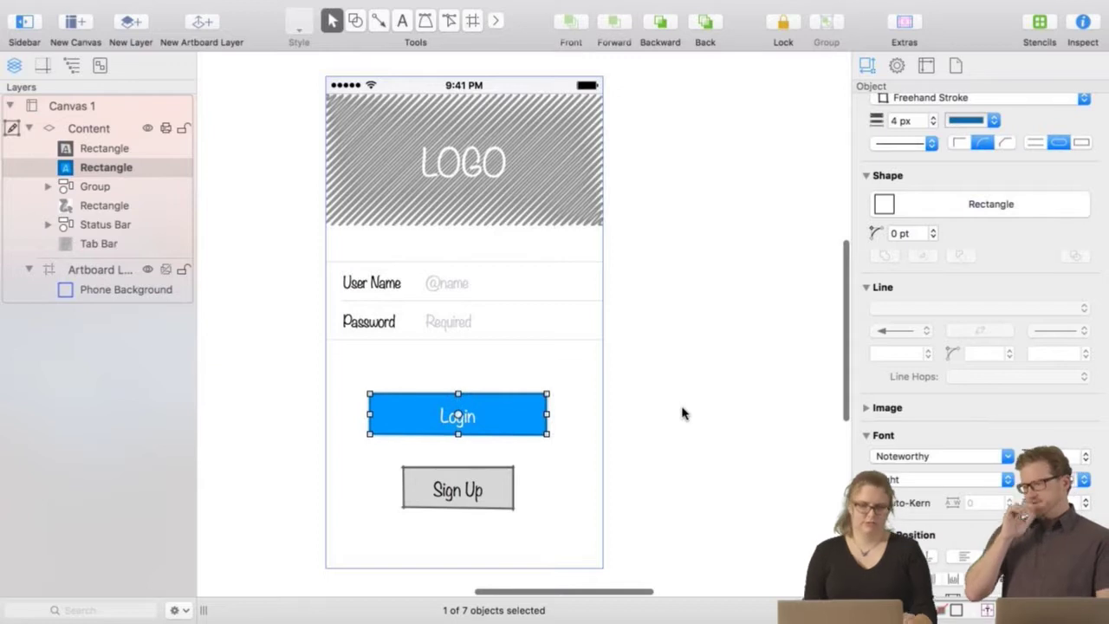
click(684, 410)
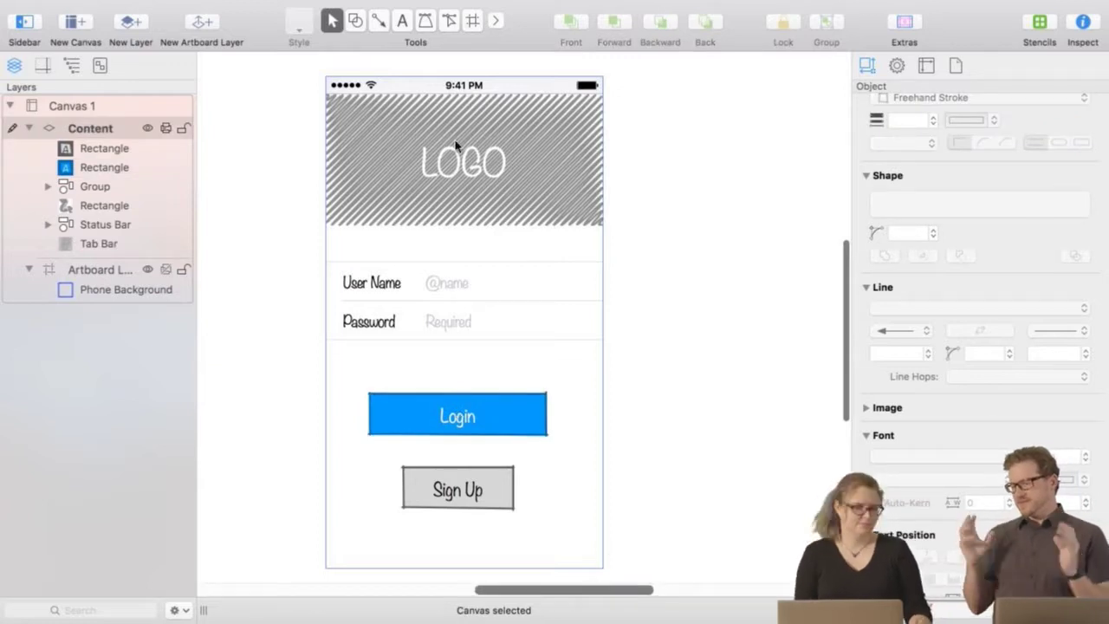
Align the phone background and all the screen elements on it to a common horizontal center.
drag(293, 80, 628, 537)
scroll(950, 145, up, 5)
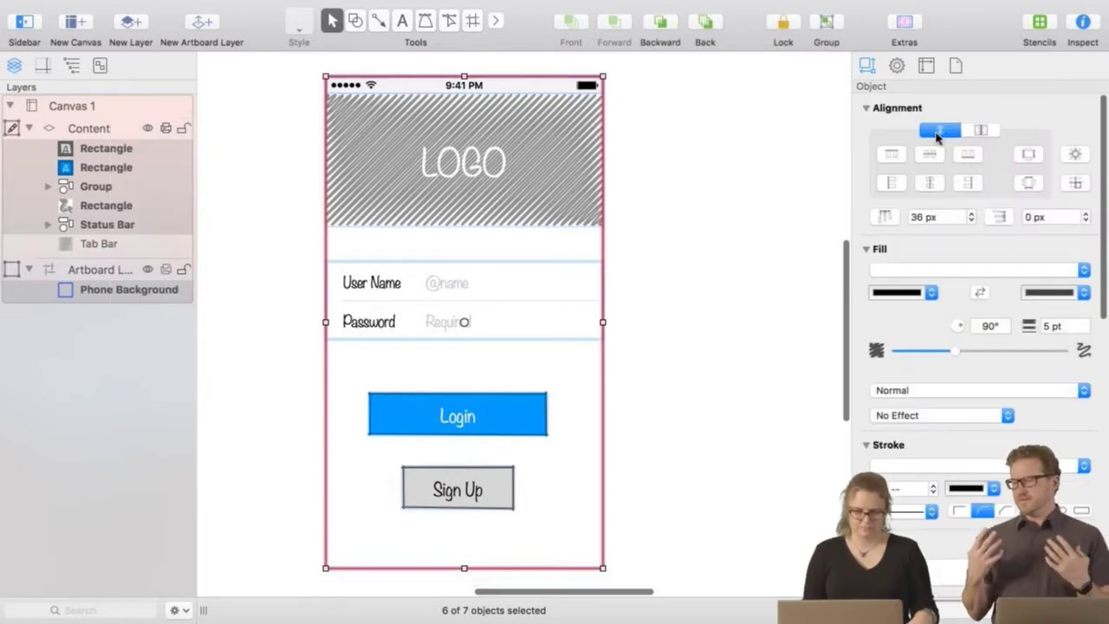
click(929, 182)
click(688, 336)
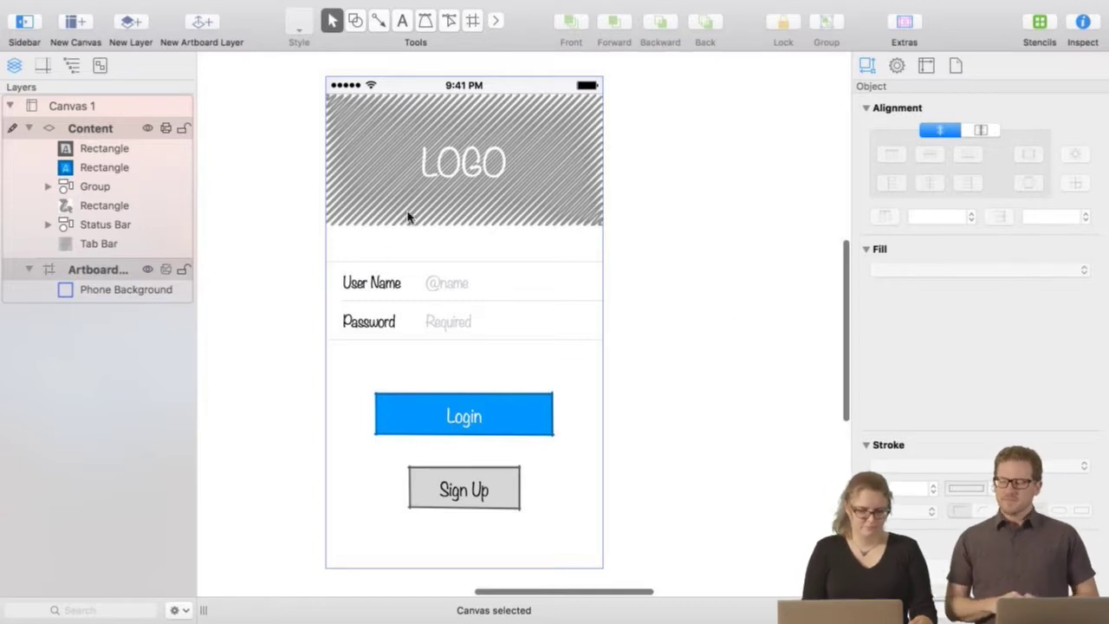
Extend the hatched LOGO block down to the upper edge of the User Name field.
click(438, 208)
drag(464, 226, 463, 258)
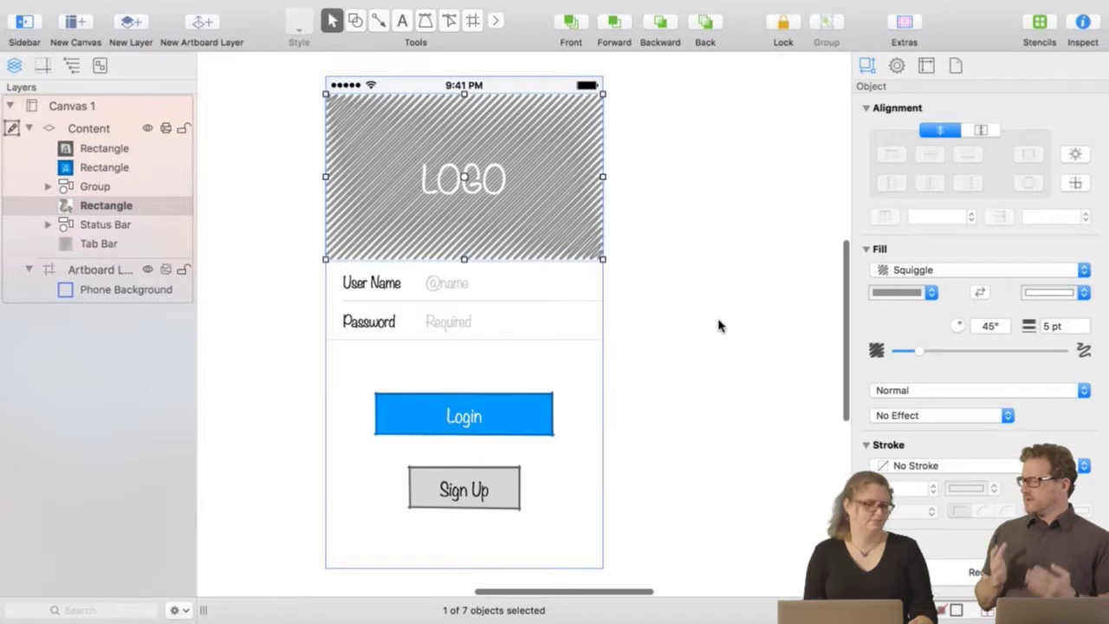
click(715, 325)
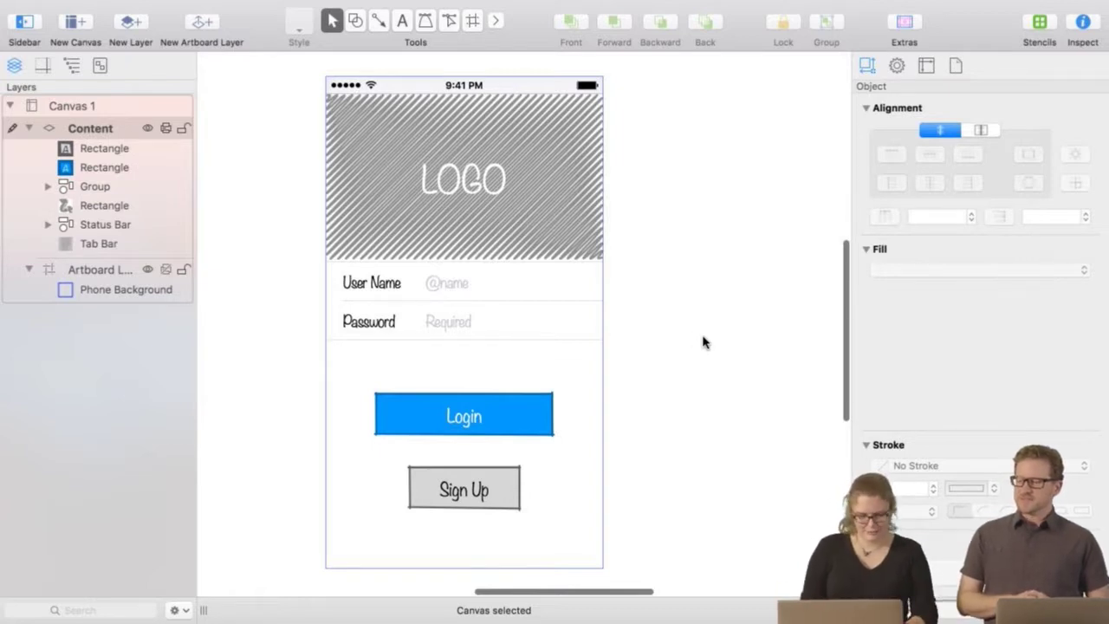
Place a copy of the Login button on the empty canvas beside the phone screen, duplicate it and move the duplicate.
drag(703, 337, 653, 329)
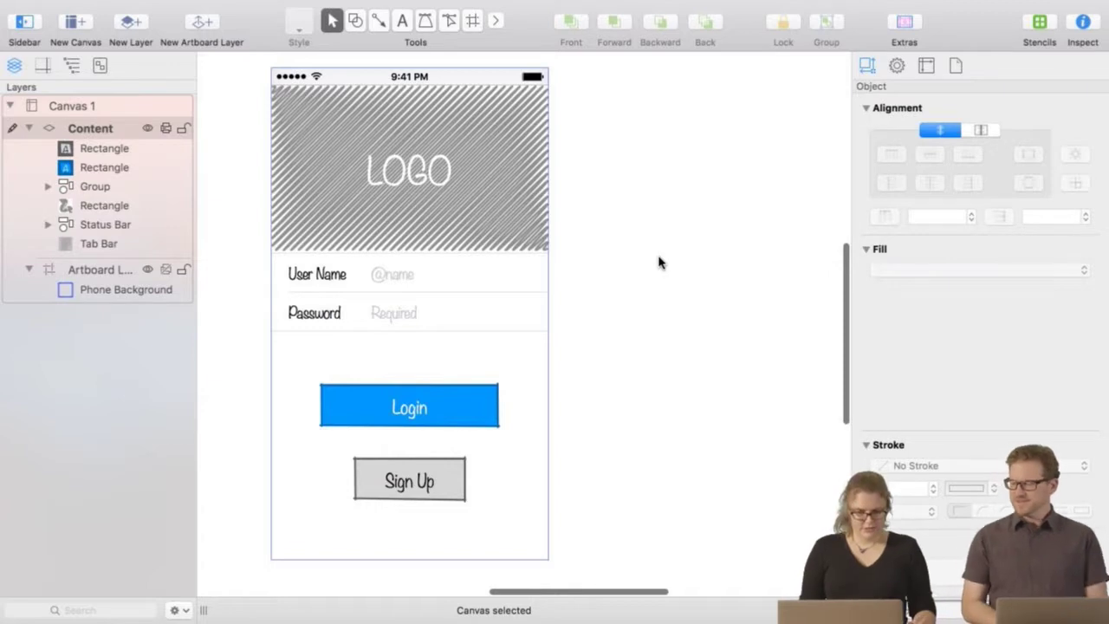
click(409, 399)
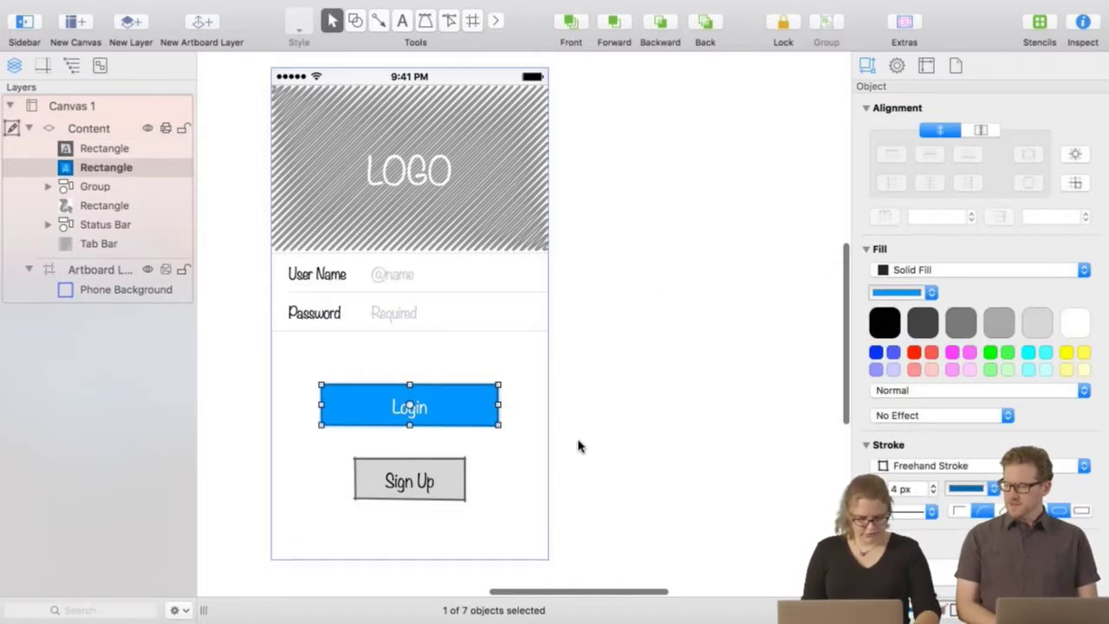
key(super+v)
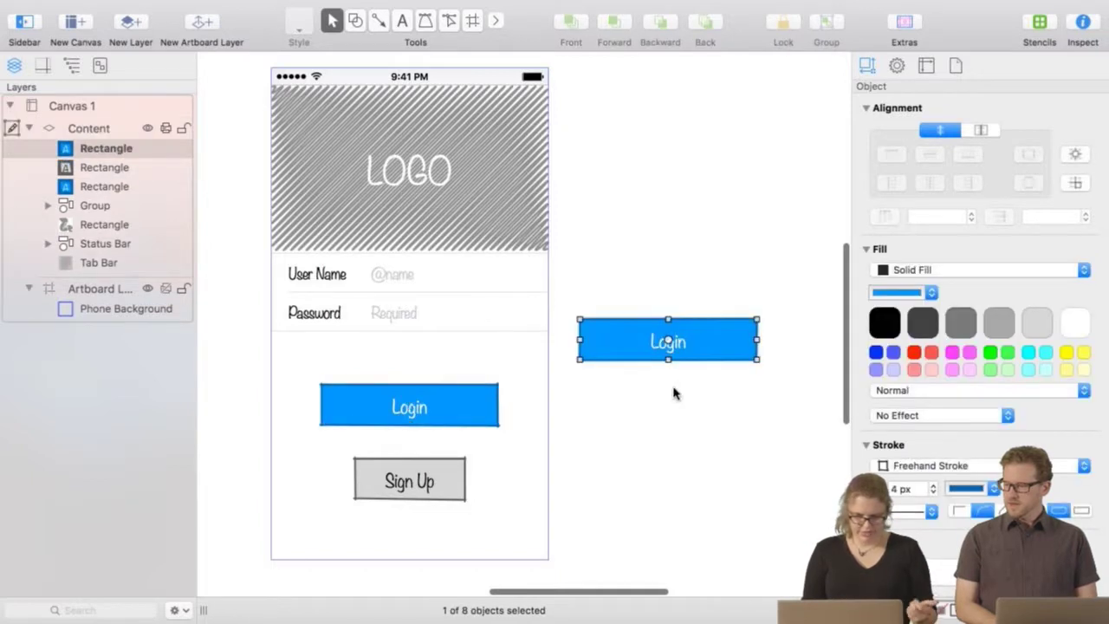
click(711, 185)
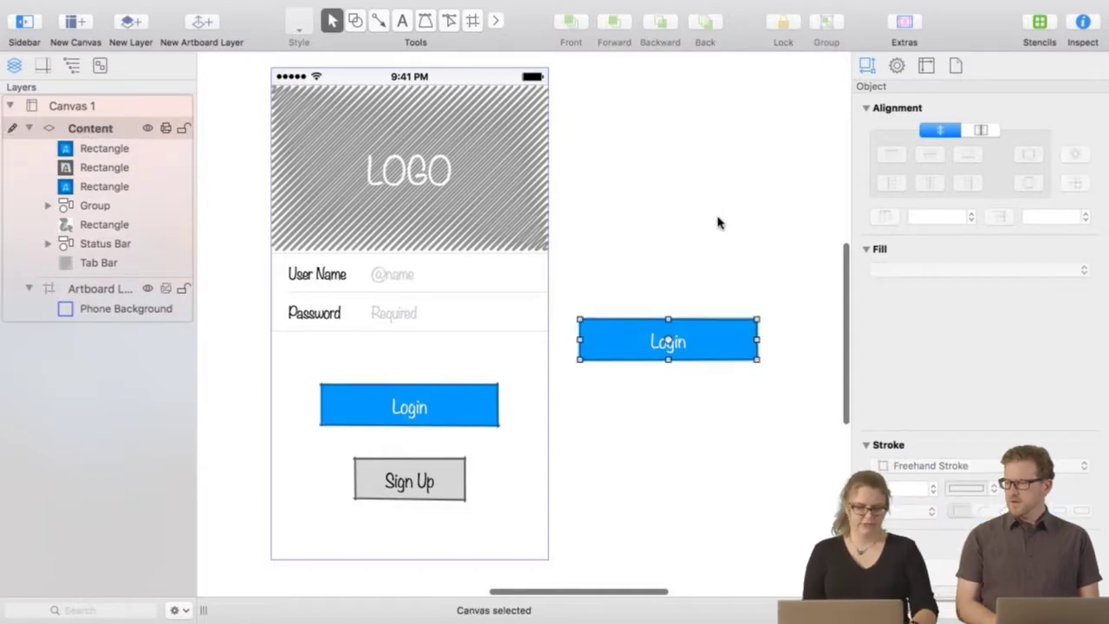
click(626, 354)
key(super+d)
drag(699, 339, 708, 426)
click(692, 359)
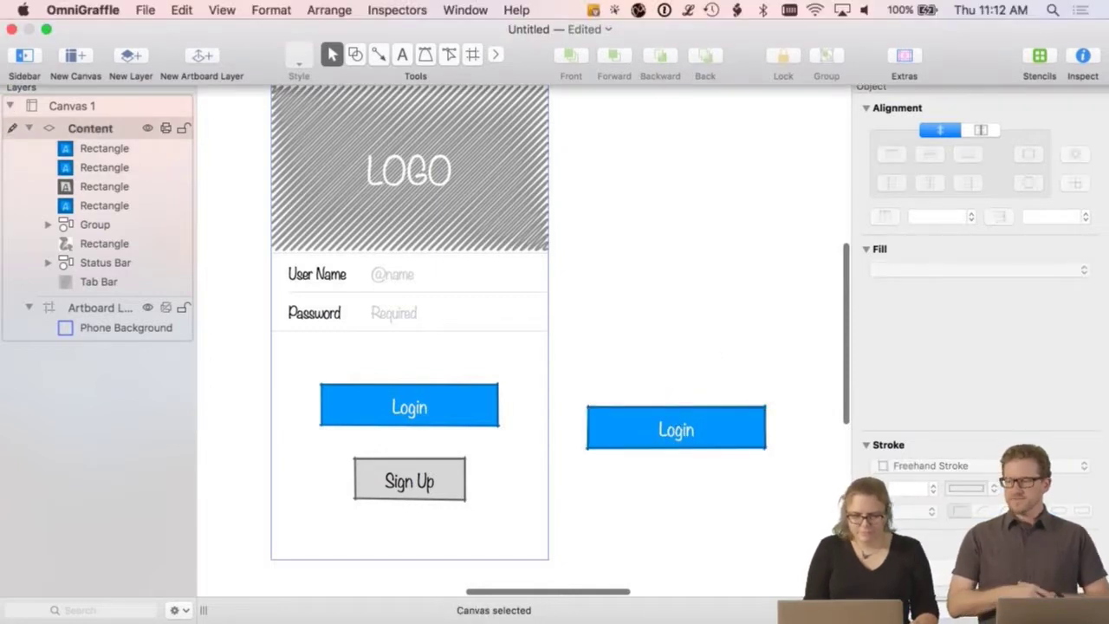
click(615, 10)
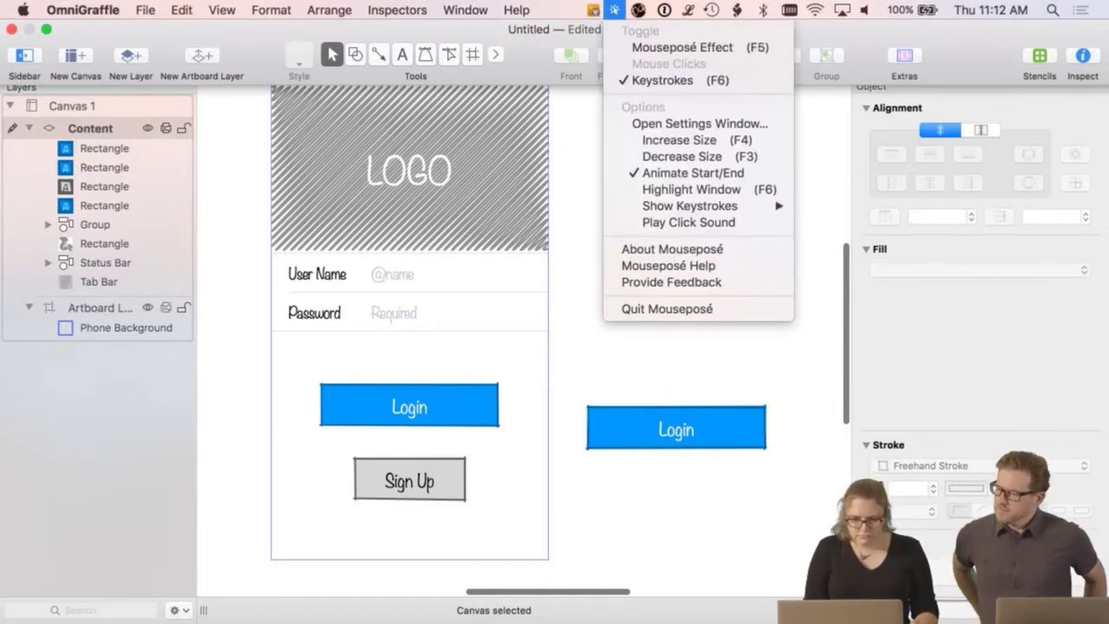
click(615, 10)
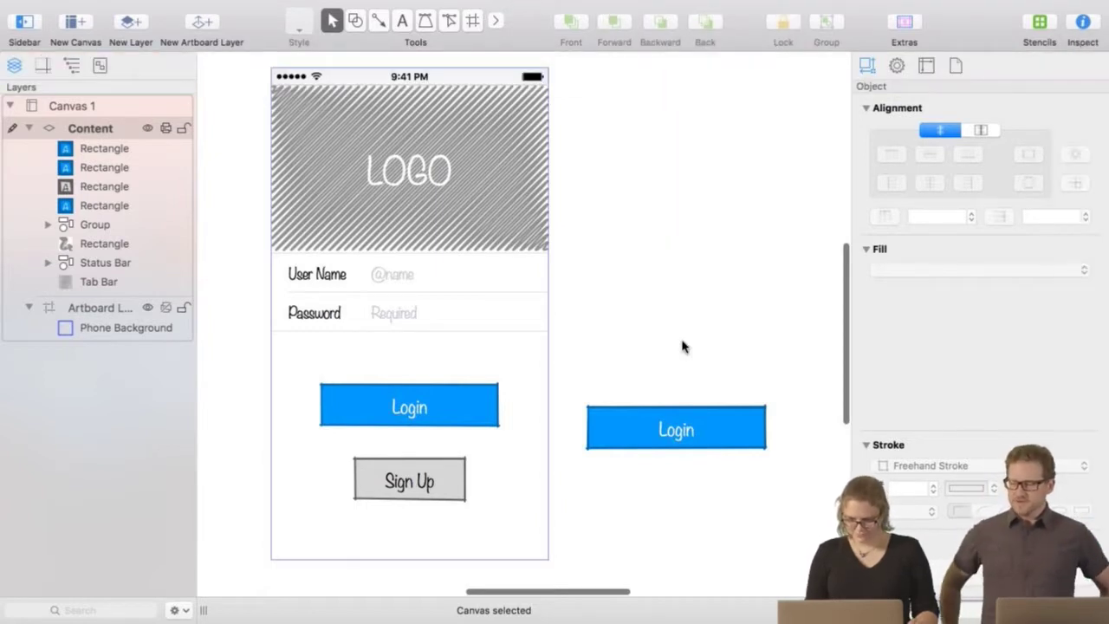
mouse_move(1093, 488)
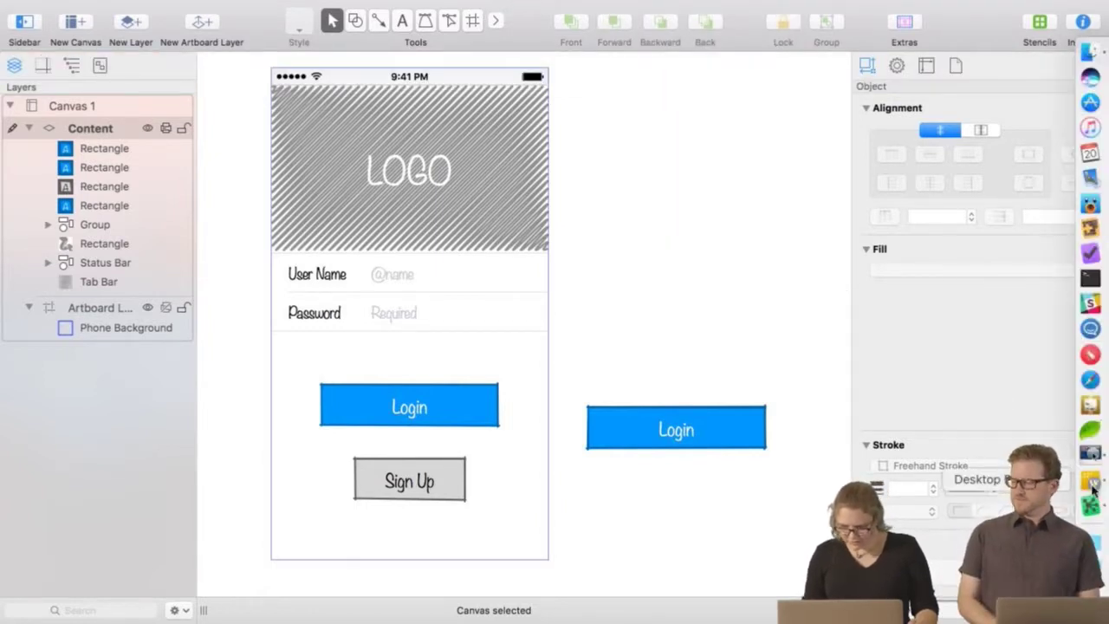
click(1093, 457)
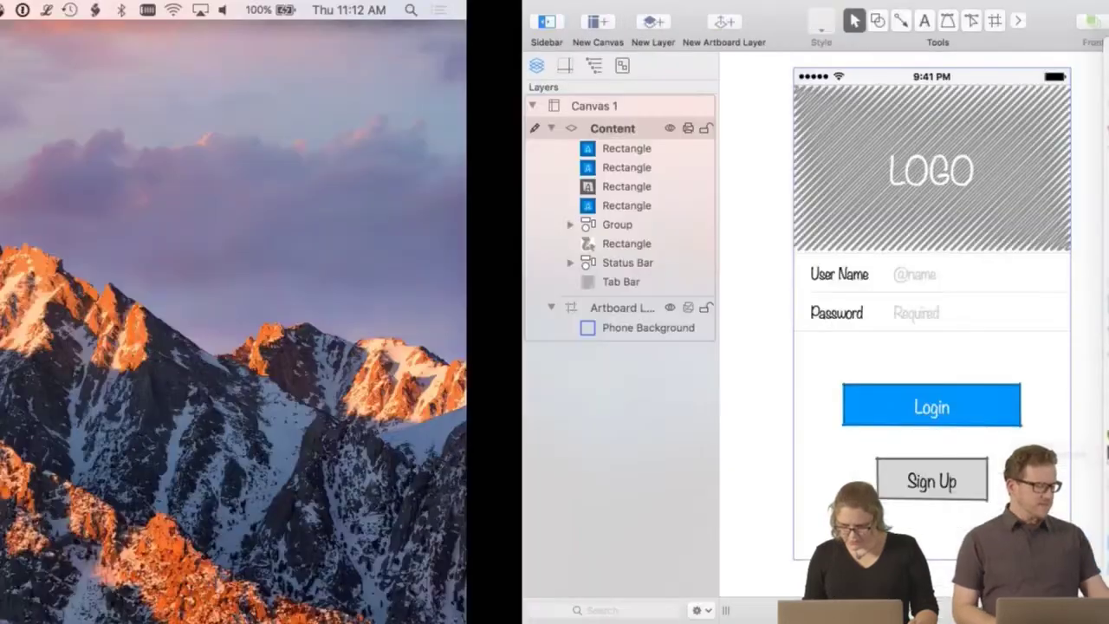
click(611, 12)
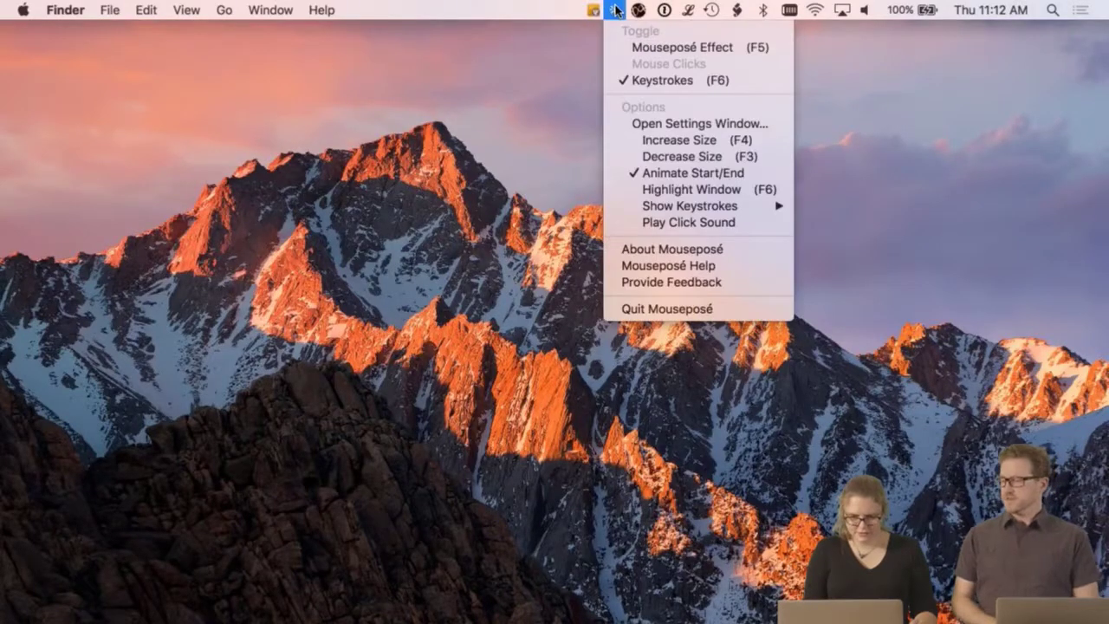
click(617, 12)
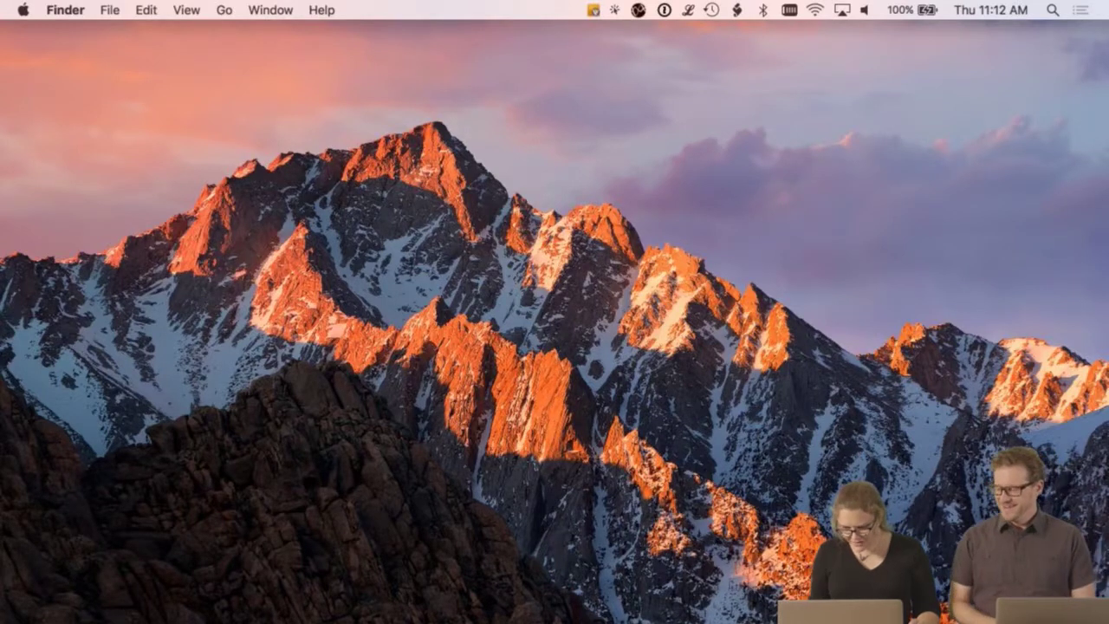
mouse_move(1087, 325)
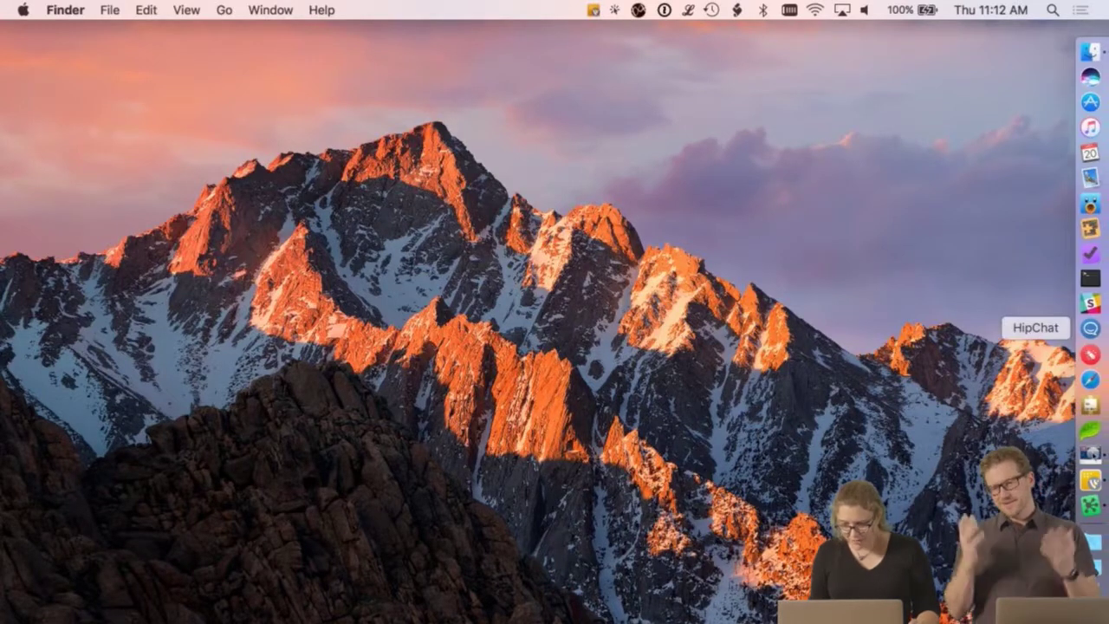
click(1088, 506)
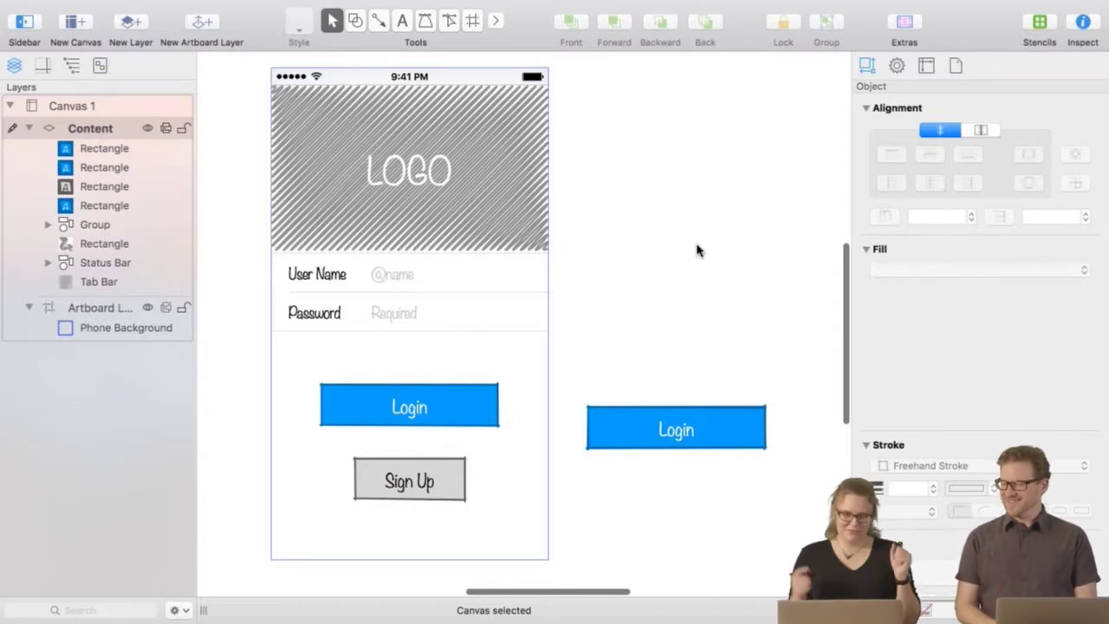
Delete the extra Login button copies beside the phone screen.
drag(646, 313, 732, 494)
key(BackSpace)
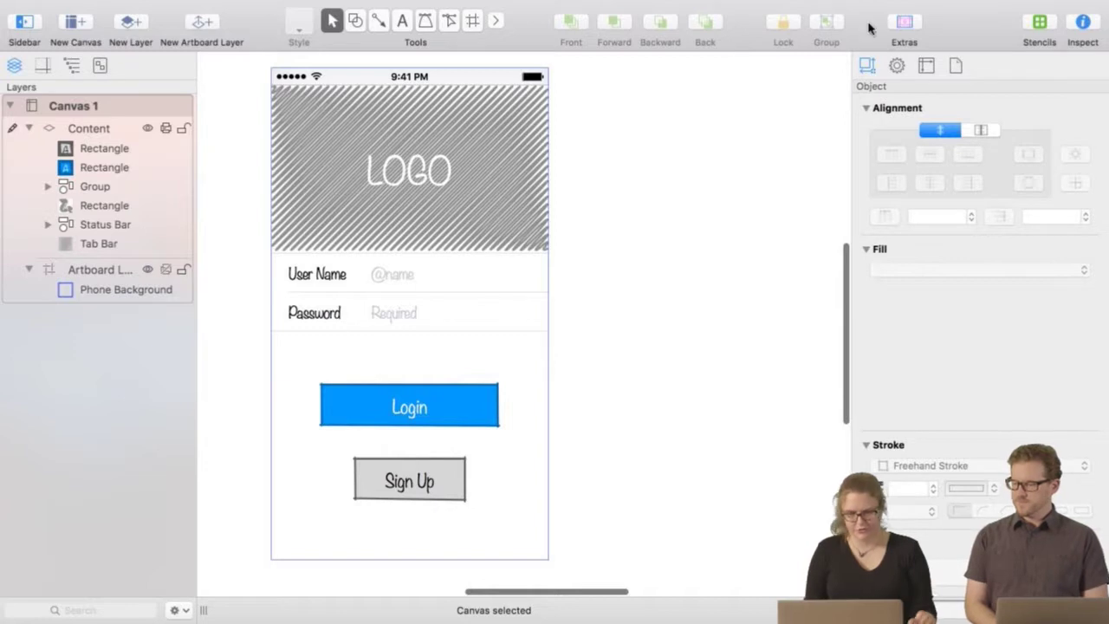
Place the blue notes text from the frequently used stencils on the empty canvas beside the phone screen.
click(1033, 26)
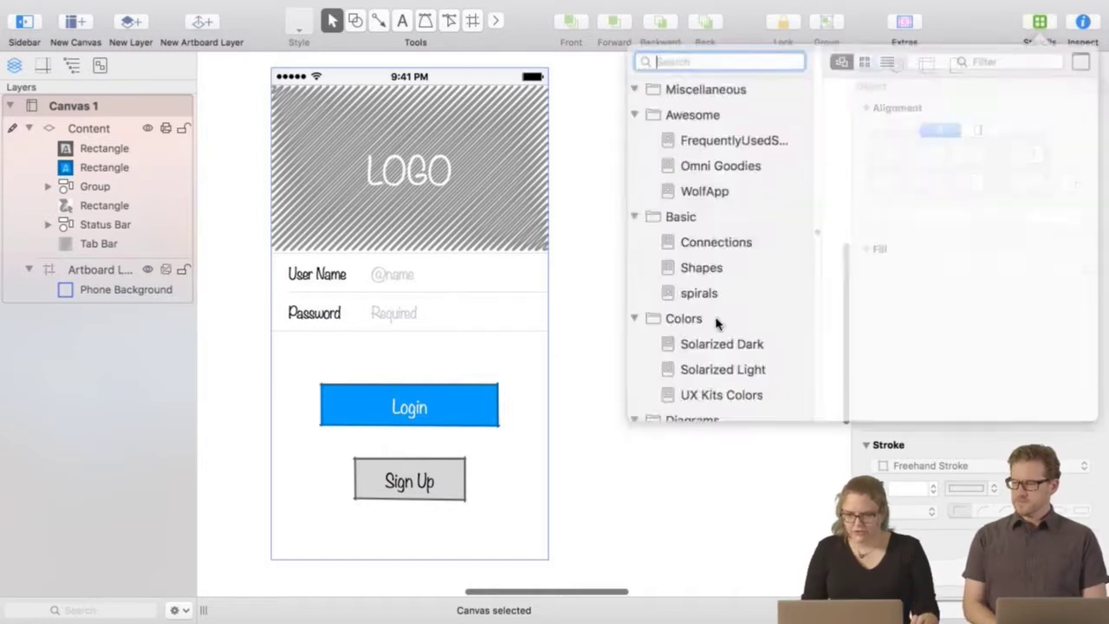
click(755, 135)
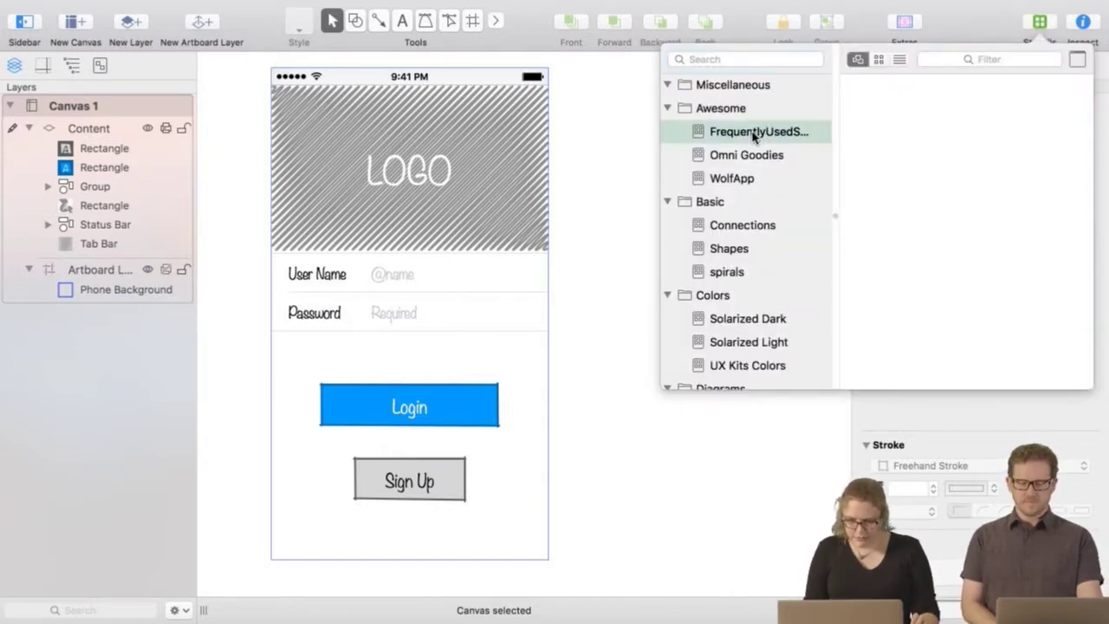
drag(866, 152, 589, 351)
Replace the blue note's placeholder text with "**Signup process TBD".
double_click(552, 358)
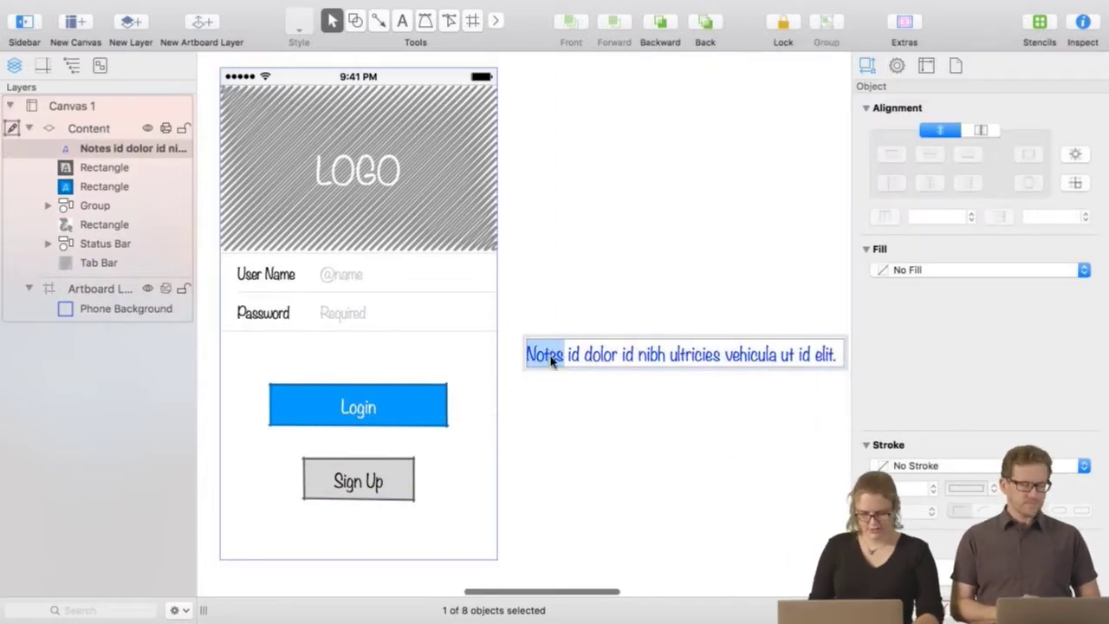
key(super+a)
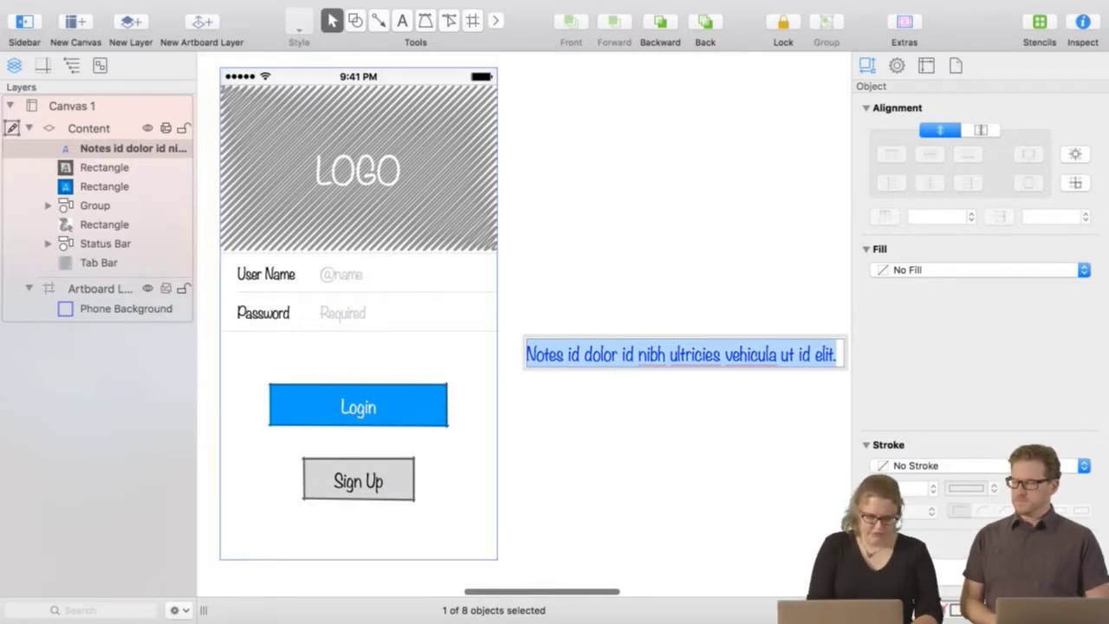
key(BackSpace)
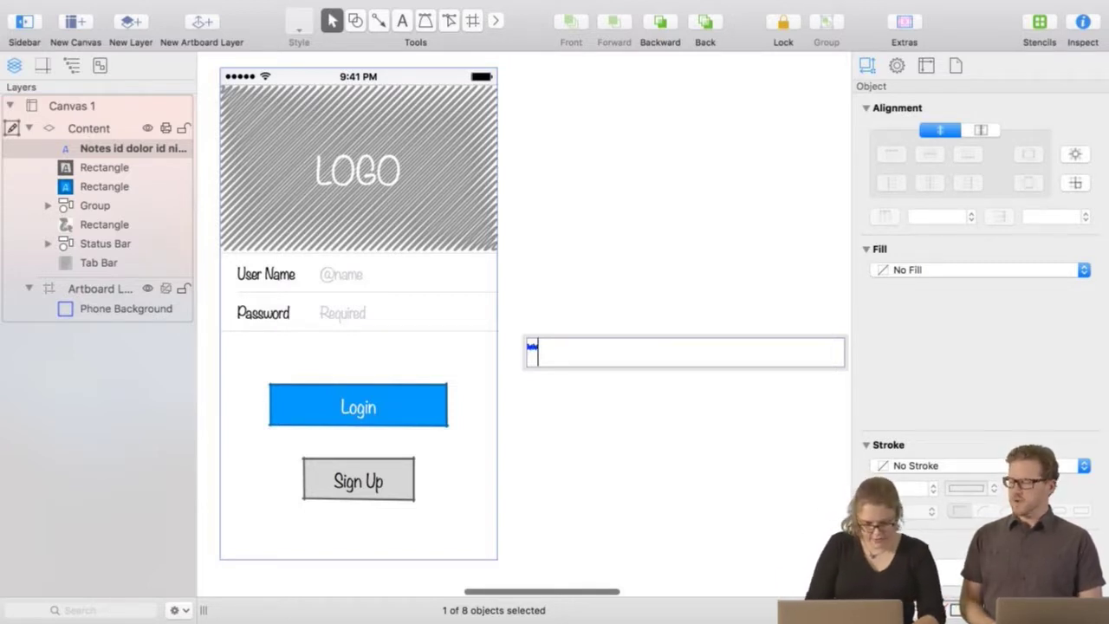
text(Signup)
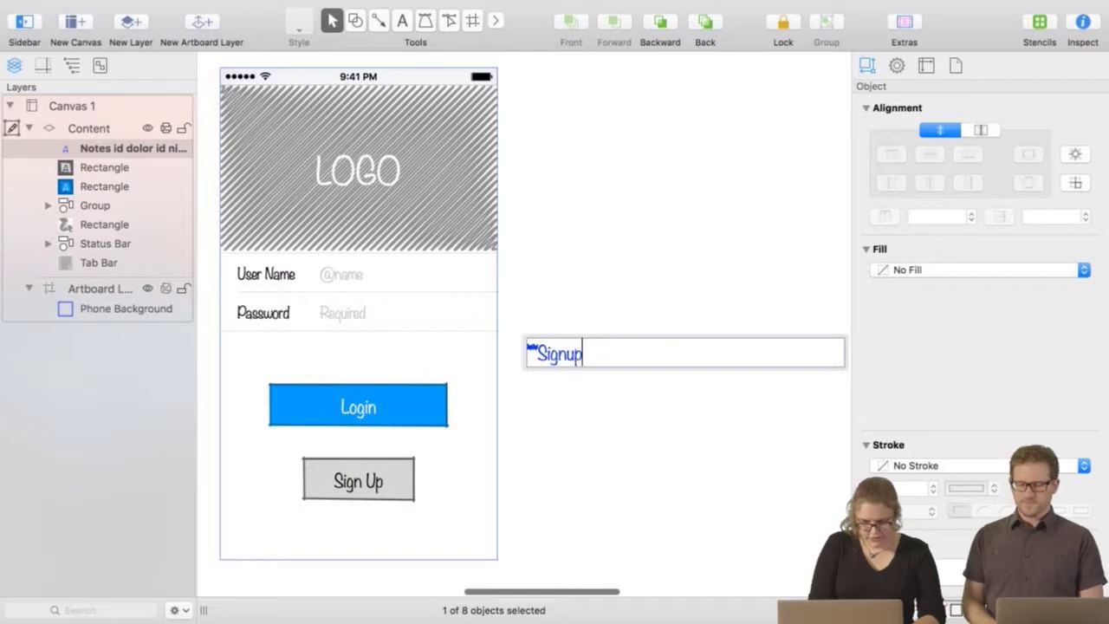
text( process TBD)
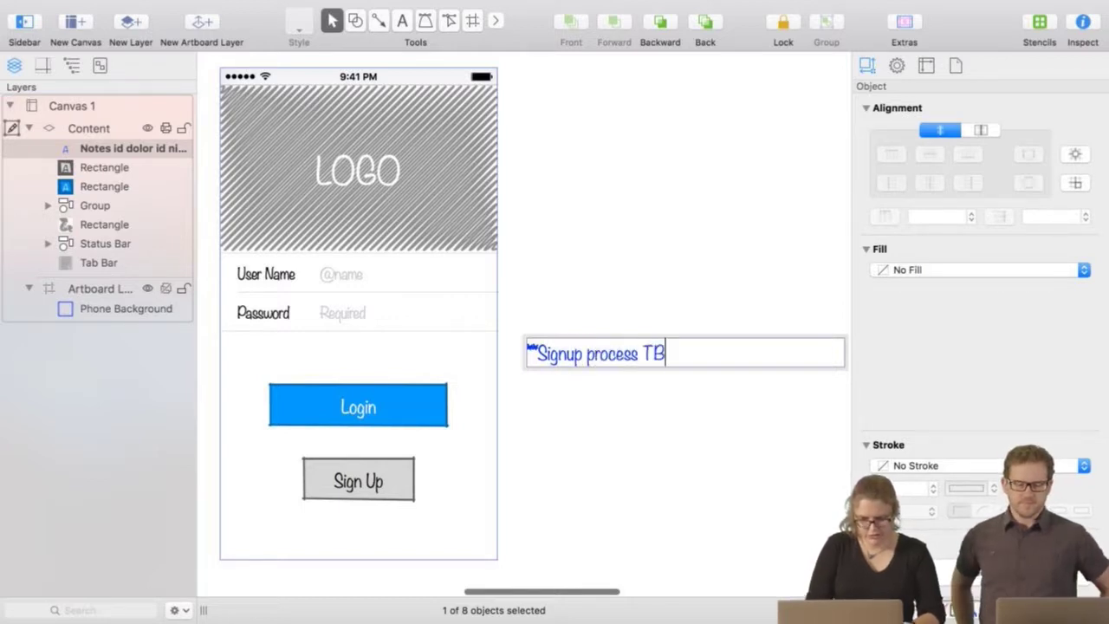
Move the signup note beside the Sign Up button, just outside the phone screen, and narrow its box to fit the text.
click(569, 428)
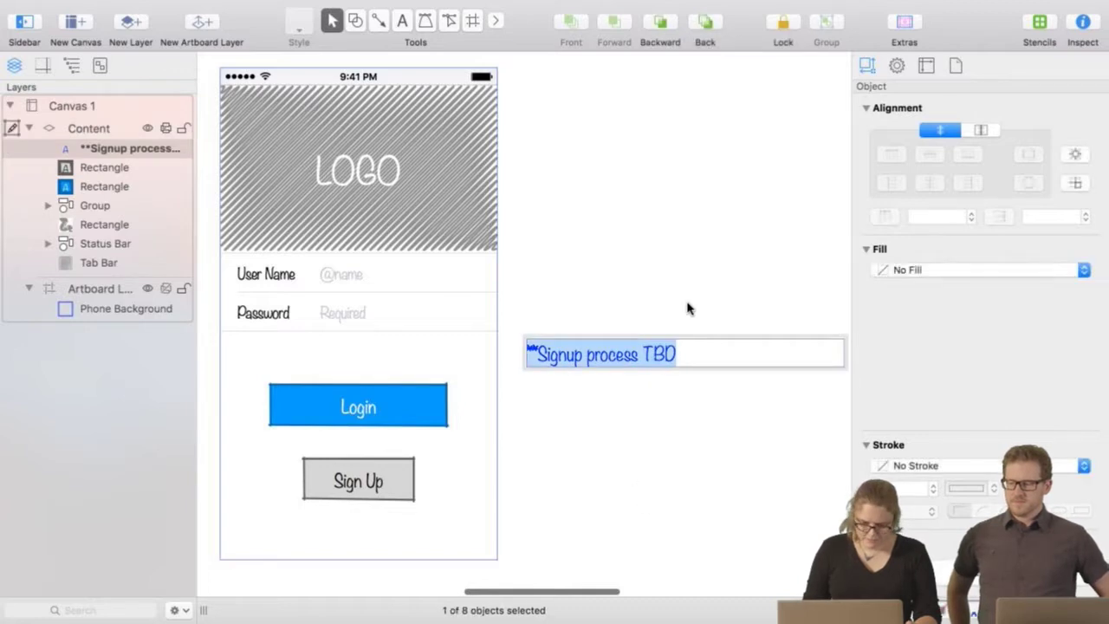
drag(710, 368, 692, 493)
drag(829, 476, 674, 475)
Place the blue curly brace from the FrequentlyUsedStuff stencil on the empty canvas above the signup note.
click(1039, 21)
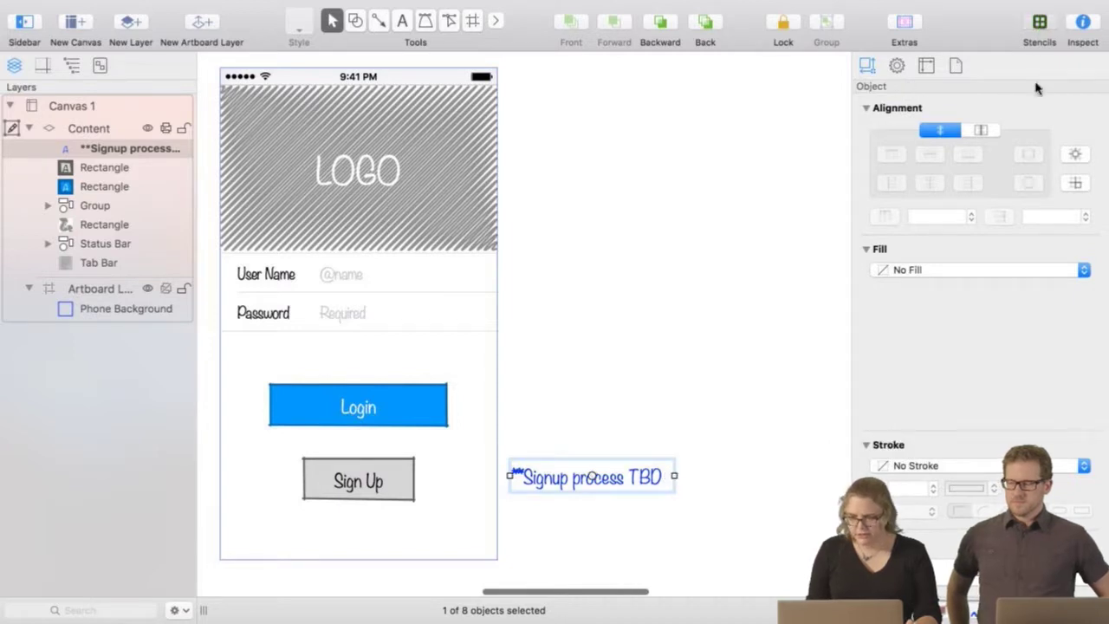
click(741, 134)
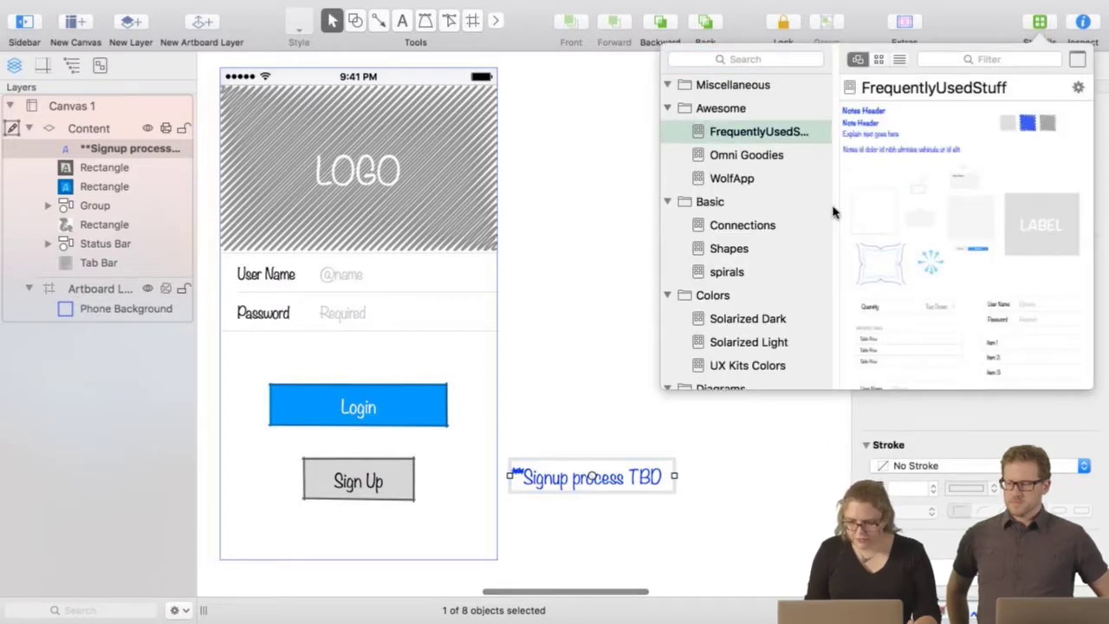
scroll(851, 275, down, 2)
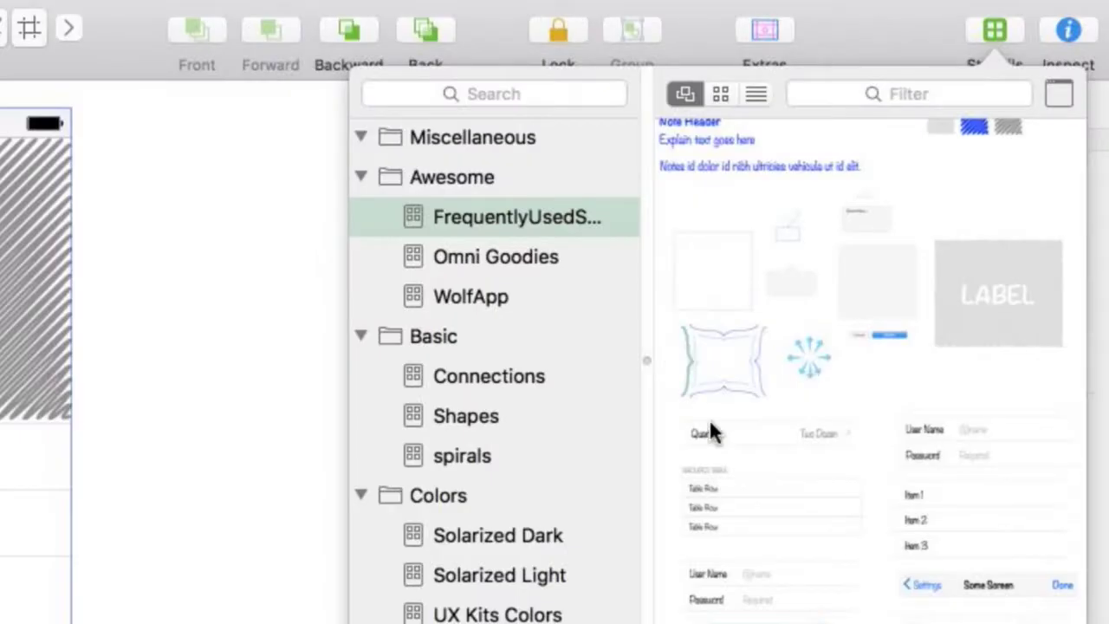
drag(859, 215, 578, 319)
drag(209, 536, 237, 454)
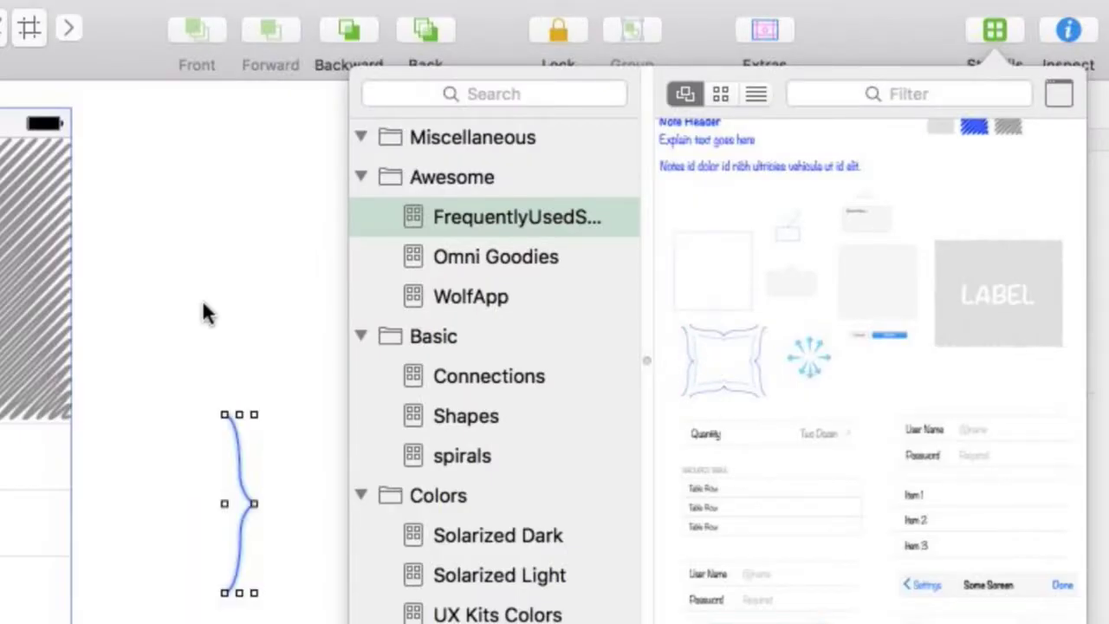
Shorten the curly brace and move it to the phone screen's edge next to the signup note.
click(203, 310)
click(240, 453)
drag(240, 416, 238, 530)
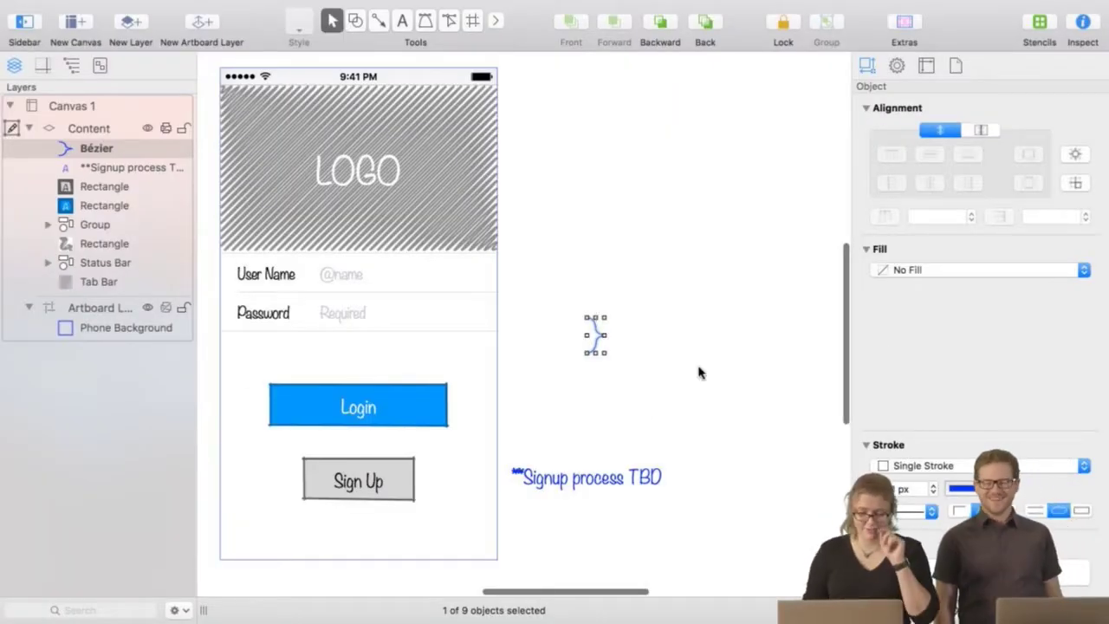
click(594, 334)
mouse_move(595, 335)
mouse_down()
mouse_move(542, 369)
mouse_move(485, 465)
mouse_move(500, 466)
mouse_move(503, 511)
mouse_up()
Group the curly brace with the signup note.
click(668, 523)
drag(668, 522, 496, 451)
key(super+shift+g)
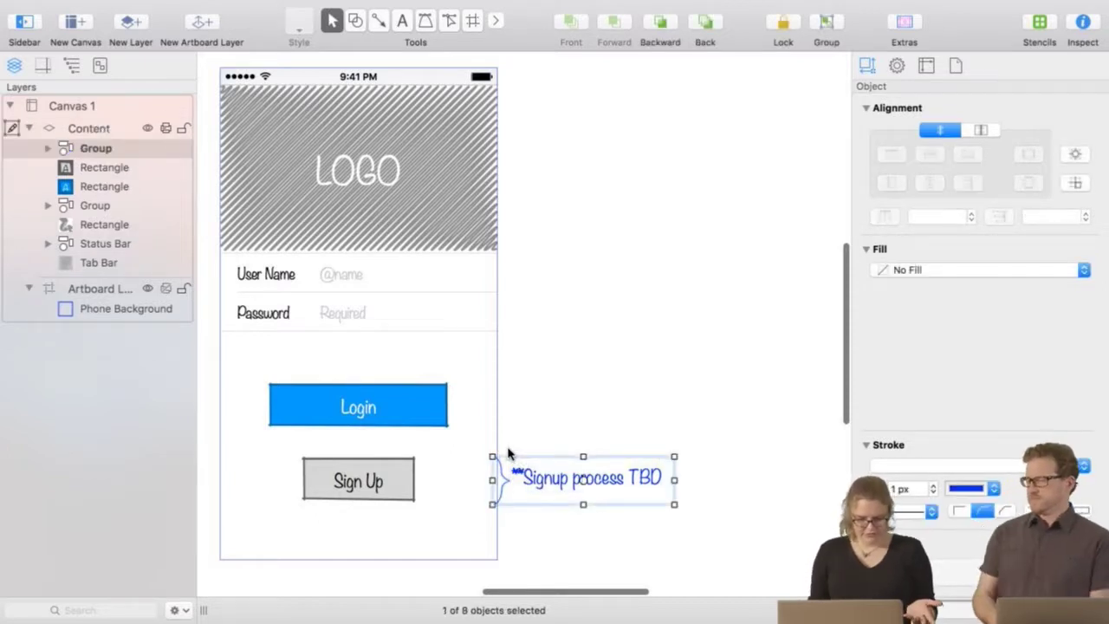
click(681, 315)
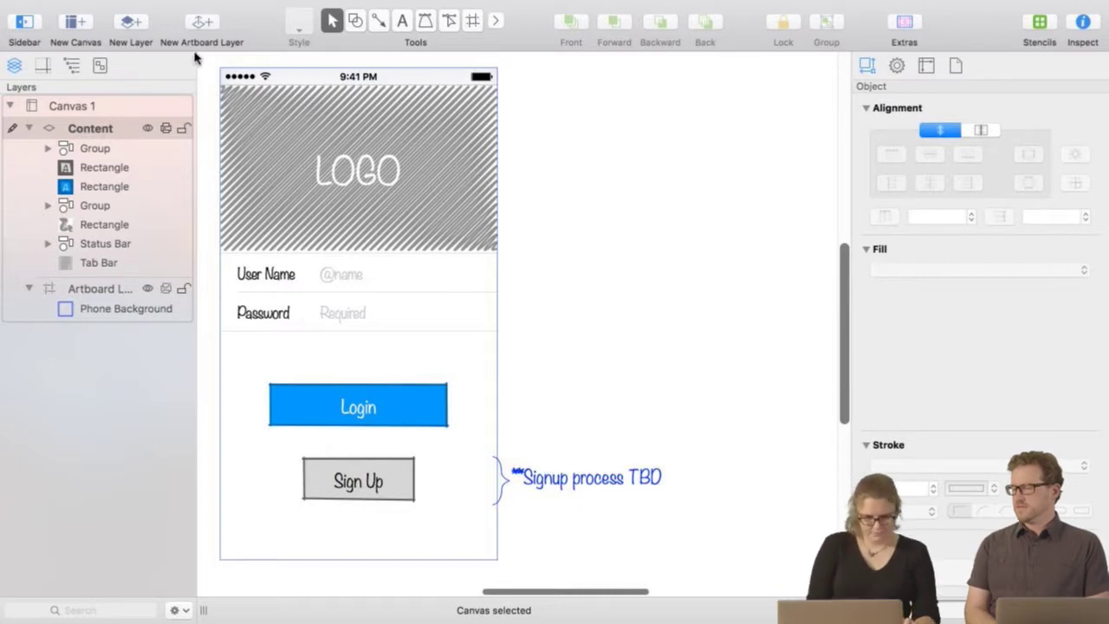
Duplicate the phone screen with its status bar, logo, fields and buttons, placing the copy on the far side of the signup note.
drag(249, 152, 421, 540)
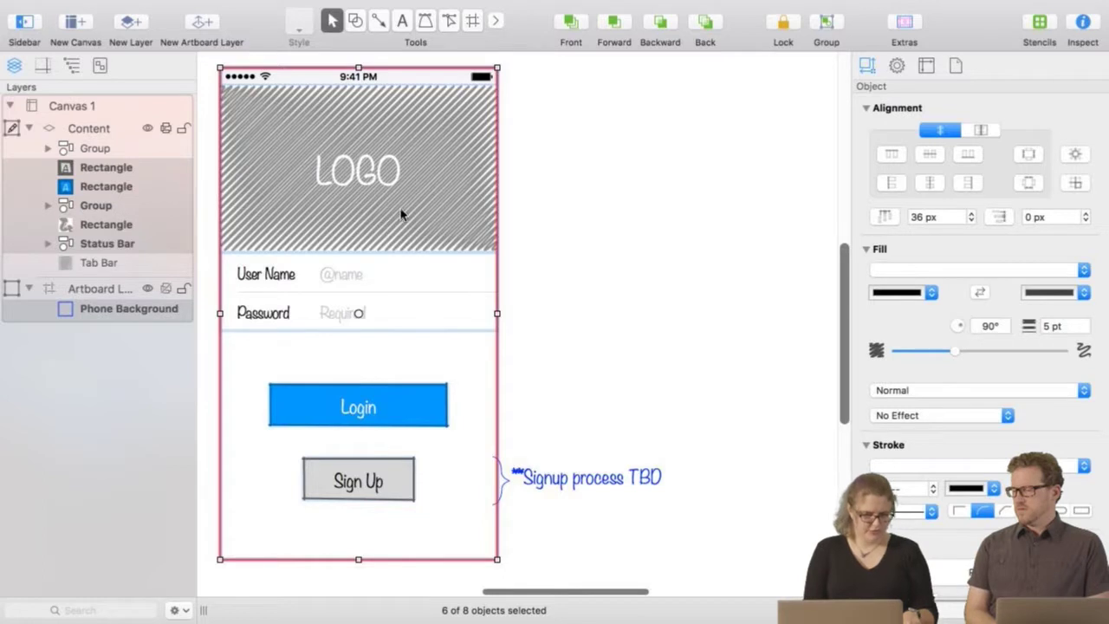
key(alt)
drag(351, 202, 794, 213)
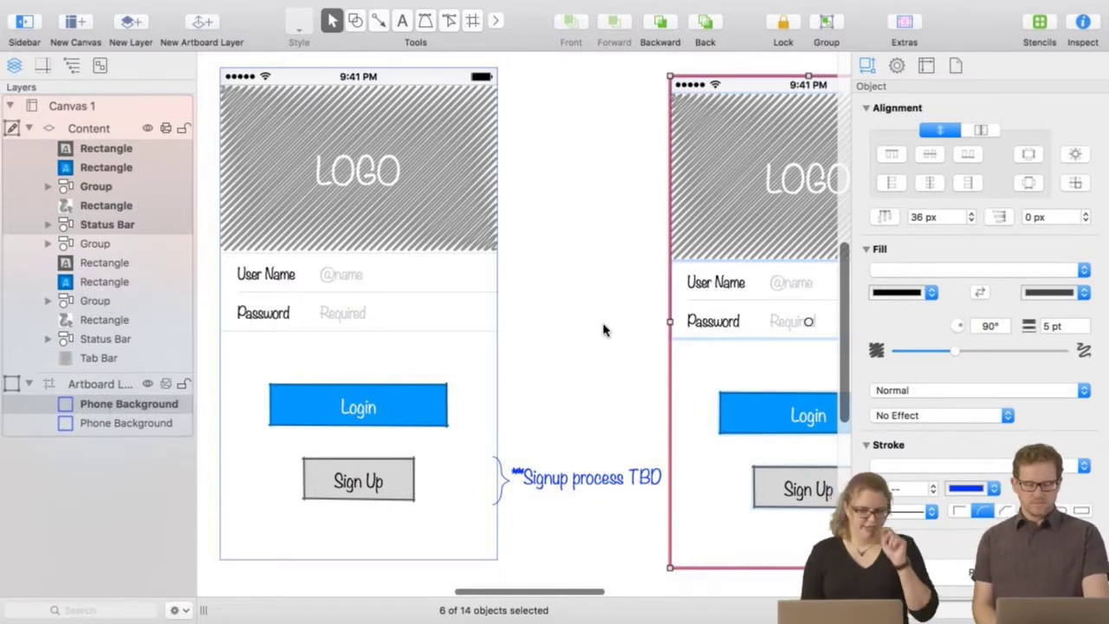
click(588, 274)
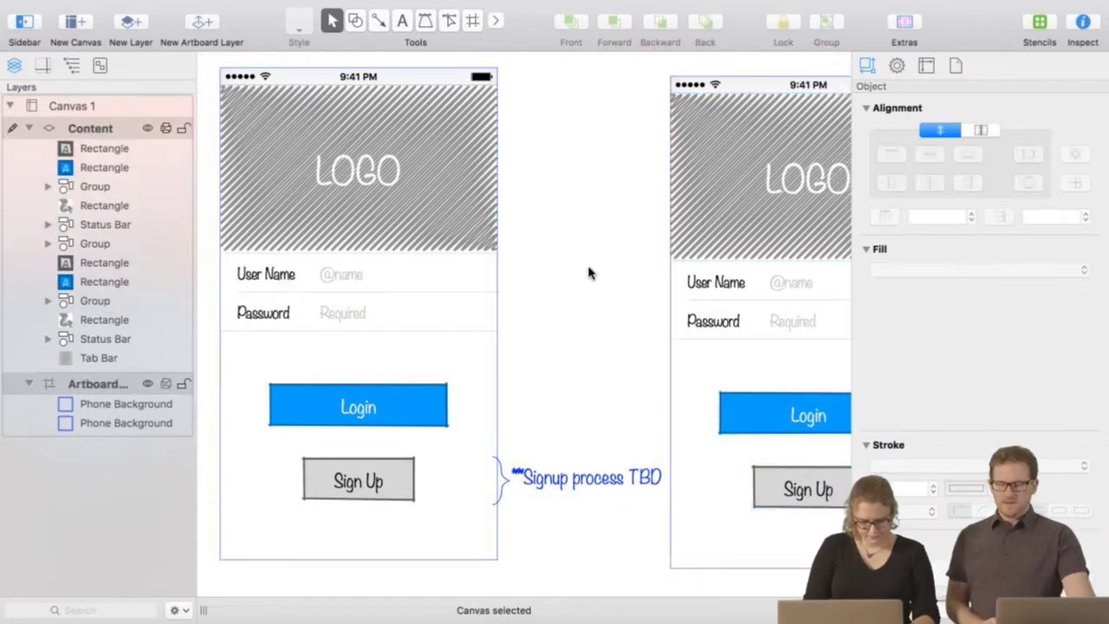
Delete the LOGO block, the User Name and Password fields, and the Login and Sign Up buttons from the duplicate phone screen.
key(super+minus)
drag(564, 297, 441, 250)
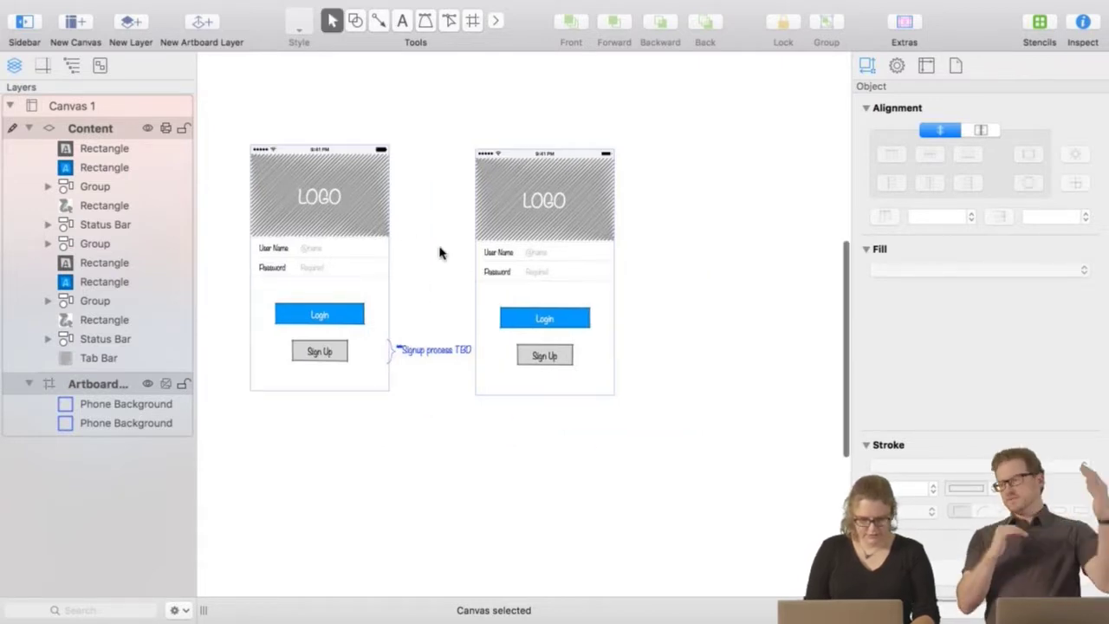
key(super+plus)
drag(382, 203, 336, 321)
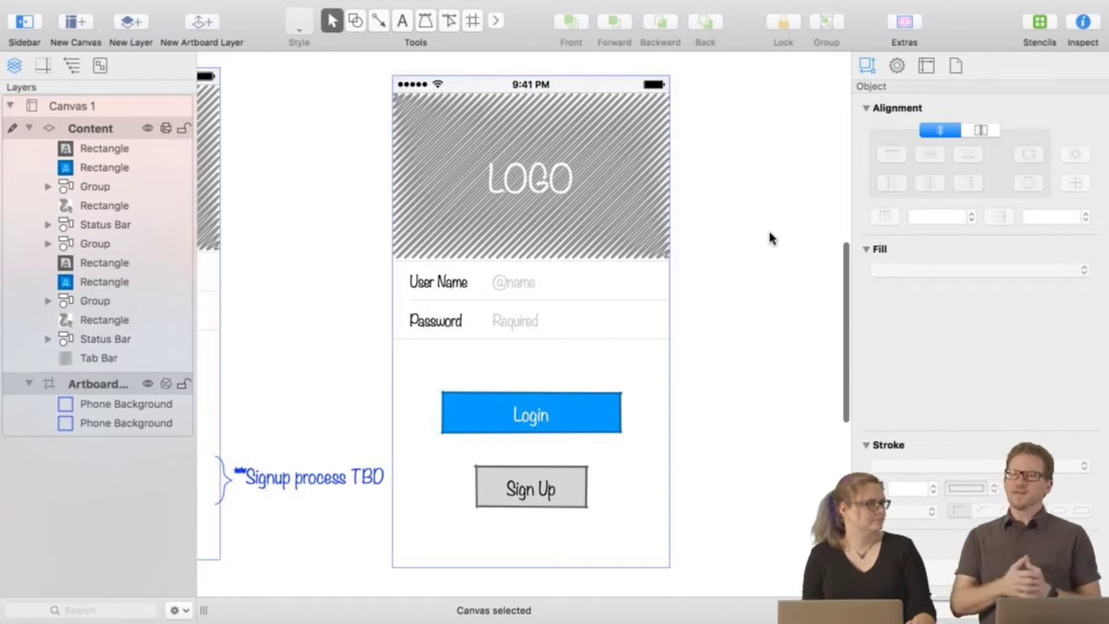
click(544, 185)
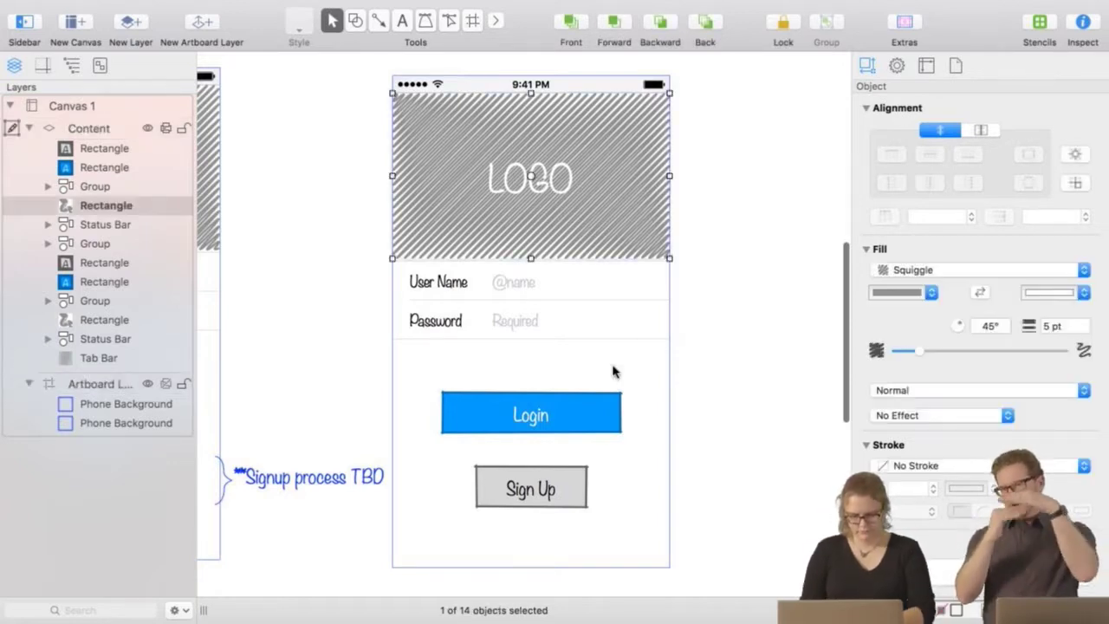
key(Delete)
click(486, 285)
key(Delete)
click(526, 411)
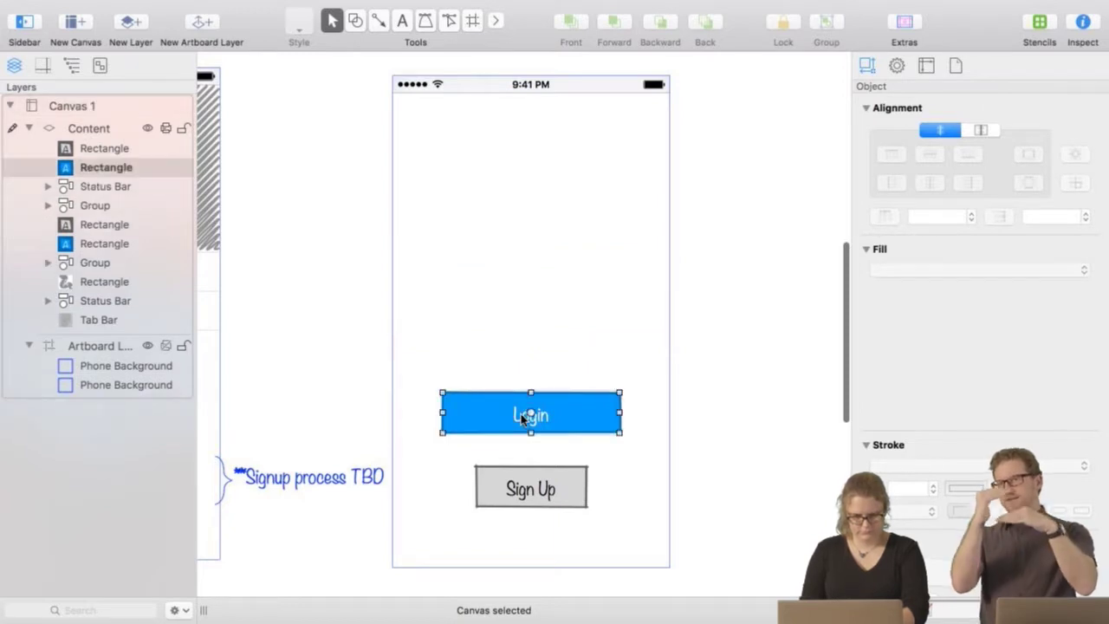
key(Delete)
click(539, 487)
key(Delete)
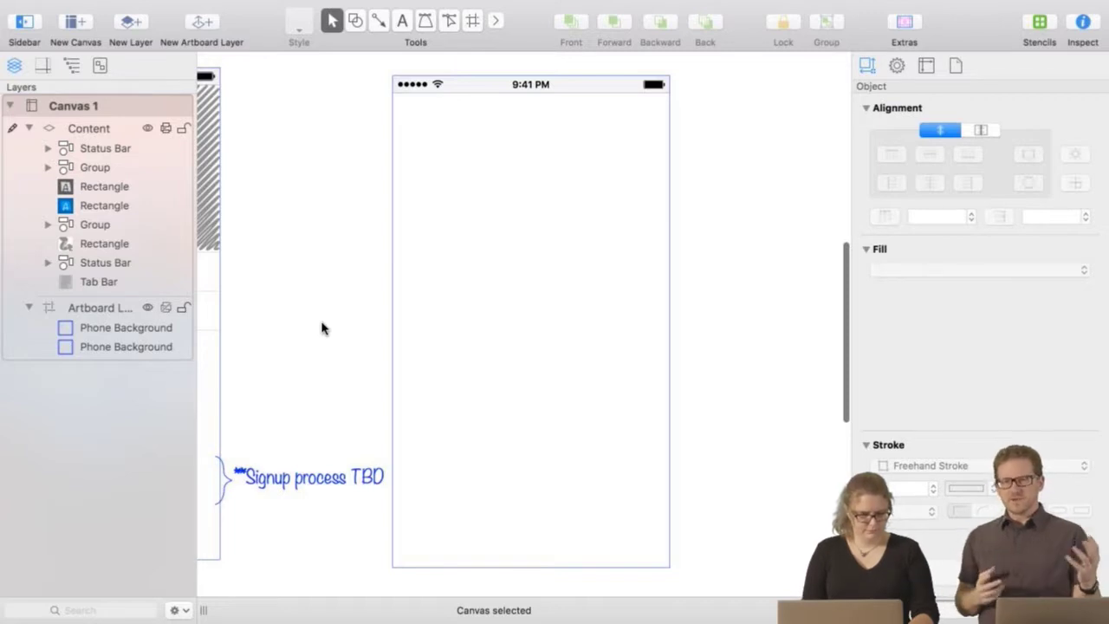
Move the gray tab bar from the empty canvas into the second phone screen, aligned with its bottom edge.
scroll(312, 329, left, 10)
scroll(312, 329, down, 2)
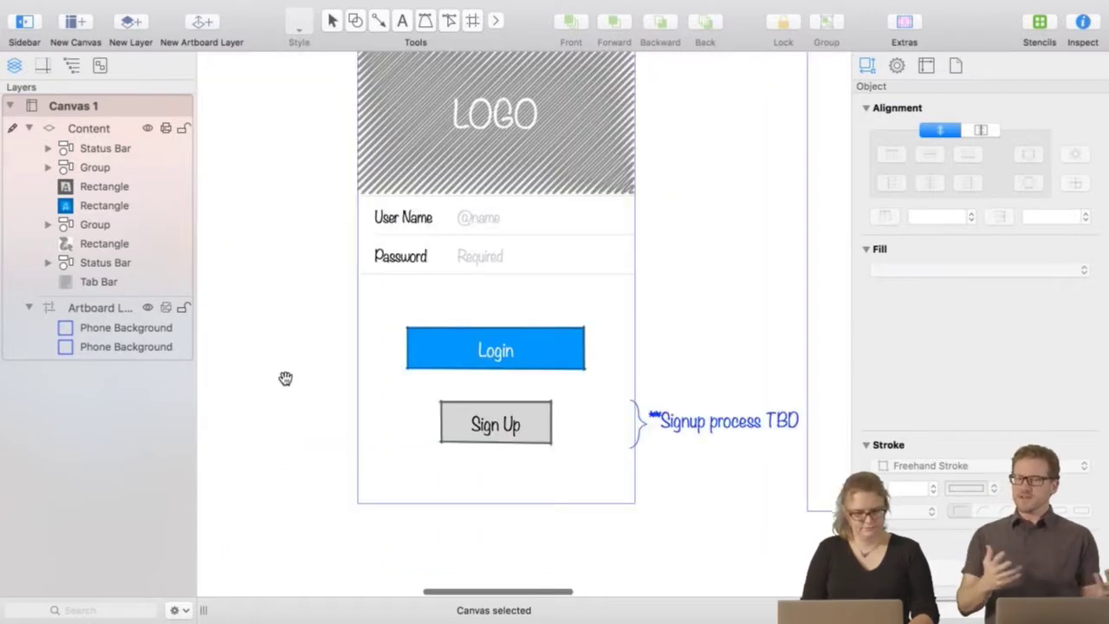
scroll(427, 336, left, 5)
drag(327, 248, 355, 394)
scroll(353, 394, right, 10)
scroll(519, 269, left, 11)
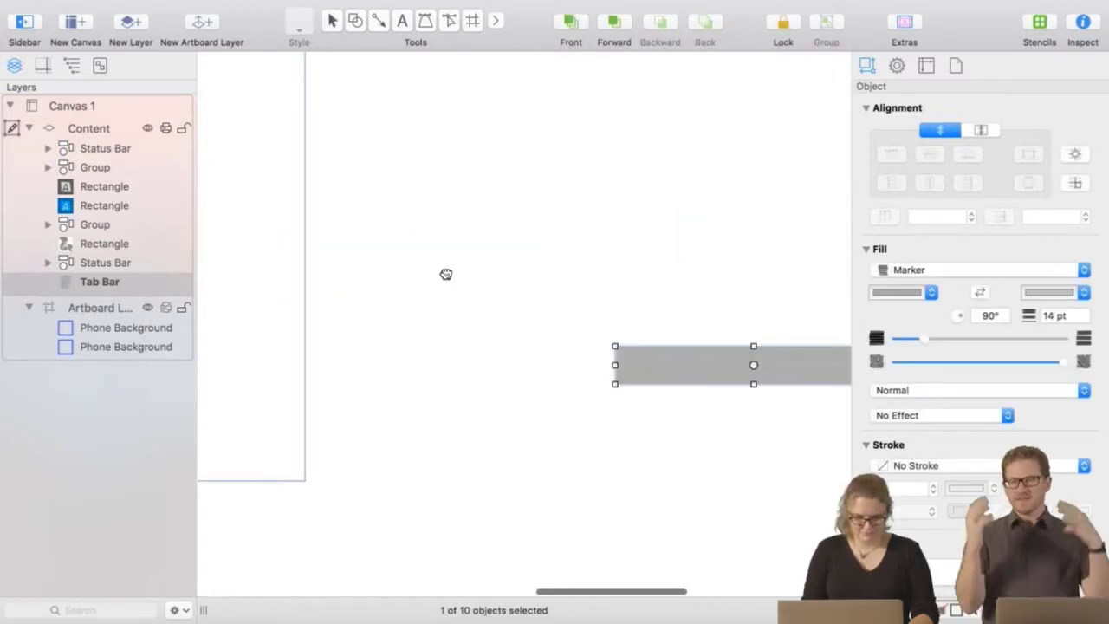
drag(804, 355, 316, 389)
scroll(720, 222, left, 5)
scroll(720, 223, down, 2)
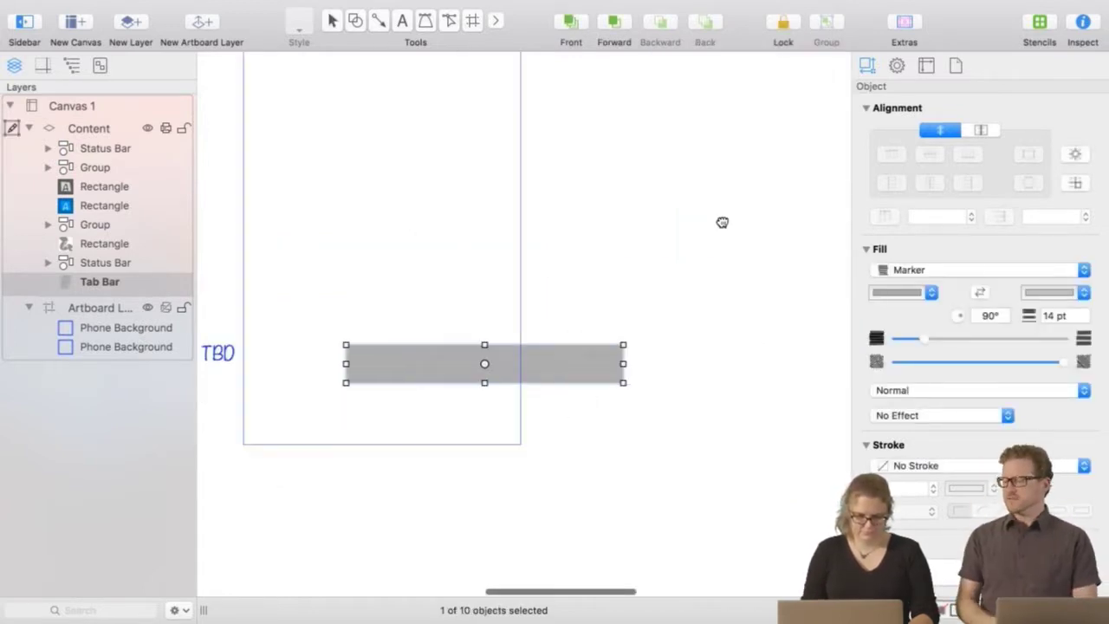
scroll(548, 361, up, 2)
drag(548, 361, 444, 425)
drag(586, 423, 588, 421)
scroll(740, 320, up, 4)
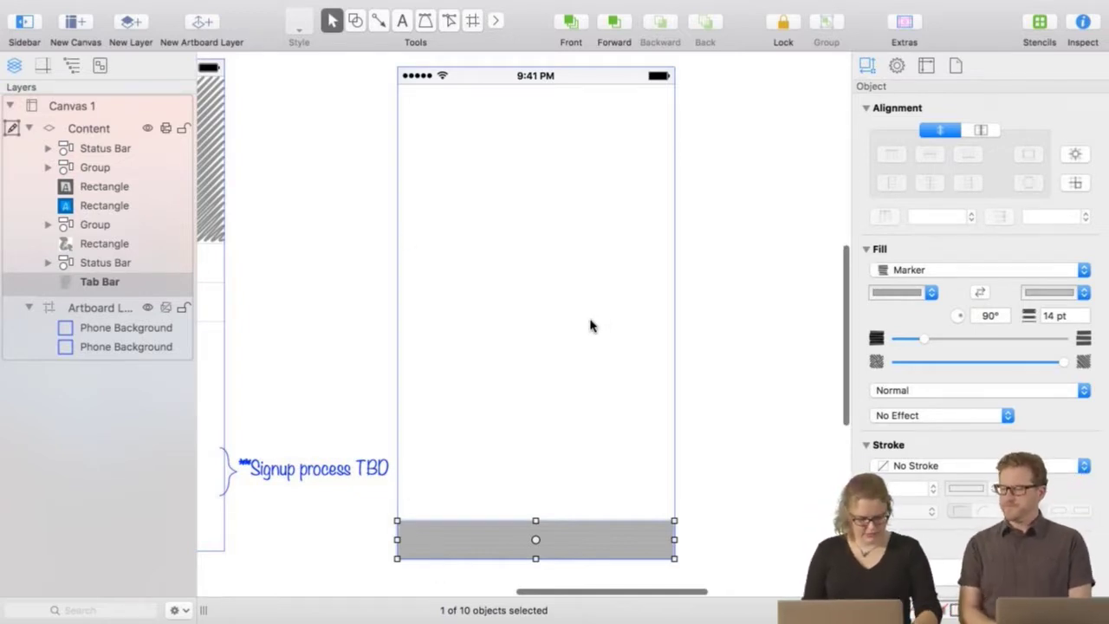
Search the document for the string "**" to locate the marked notes.
mouse_move(86, 3)
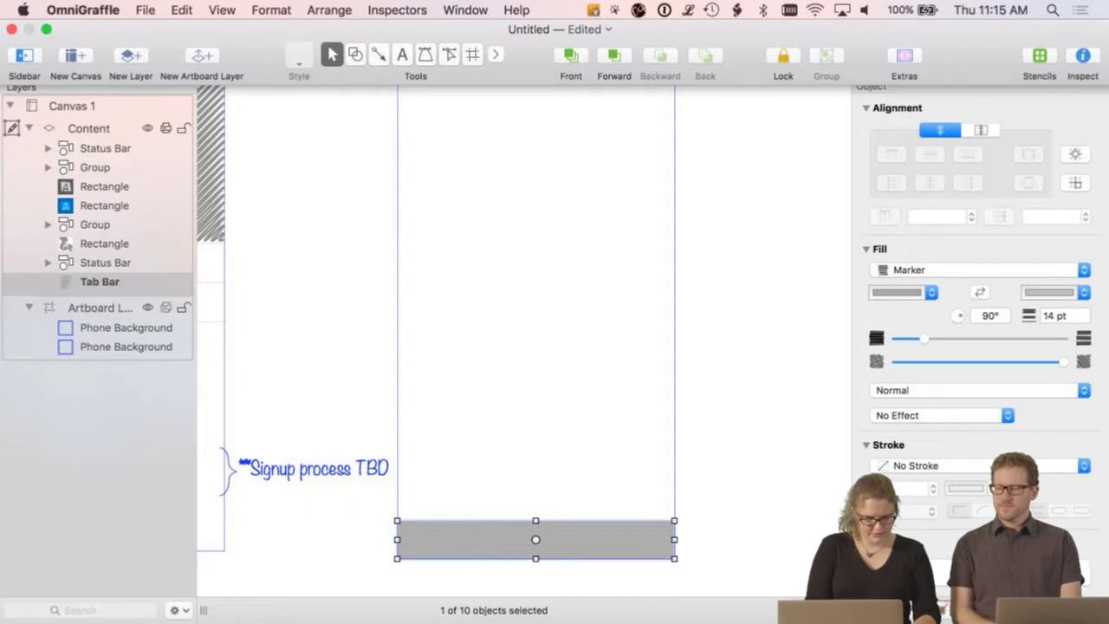
click(181, 9)
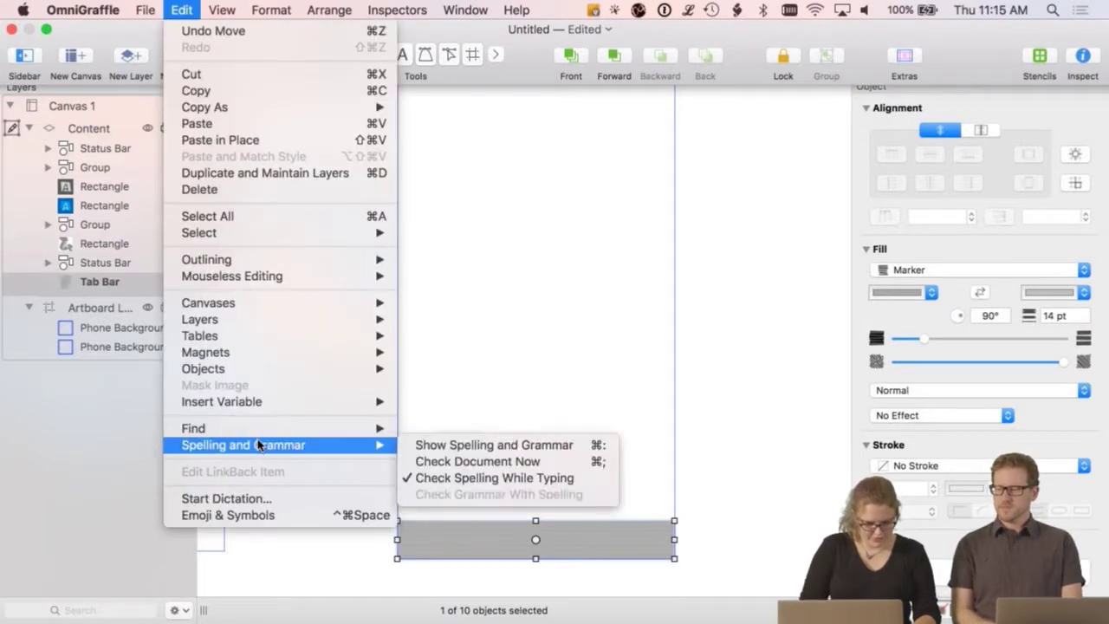
mouse_move(261, 430)
click(443, 428)
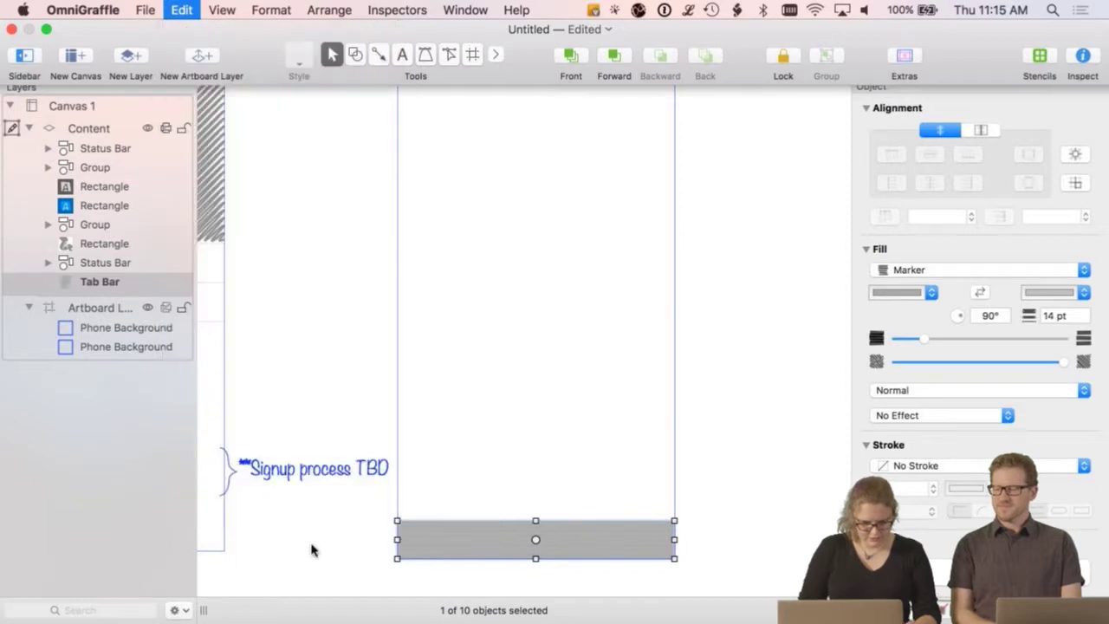
text(**)
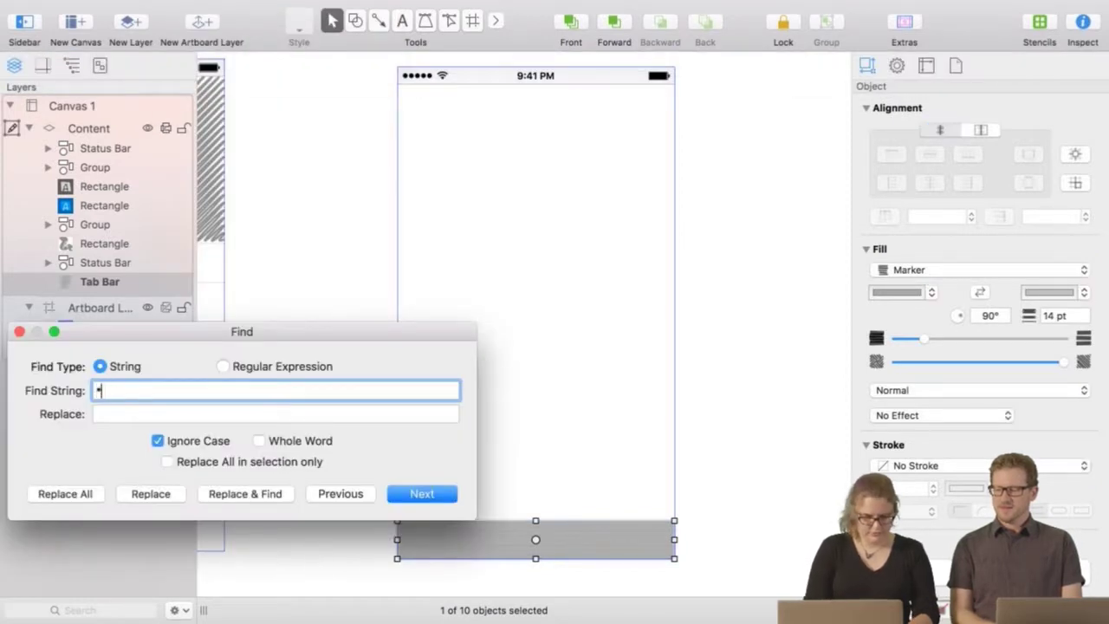
click(447, 495)
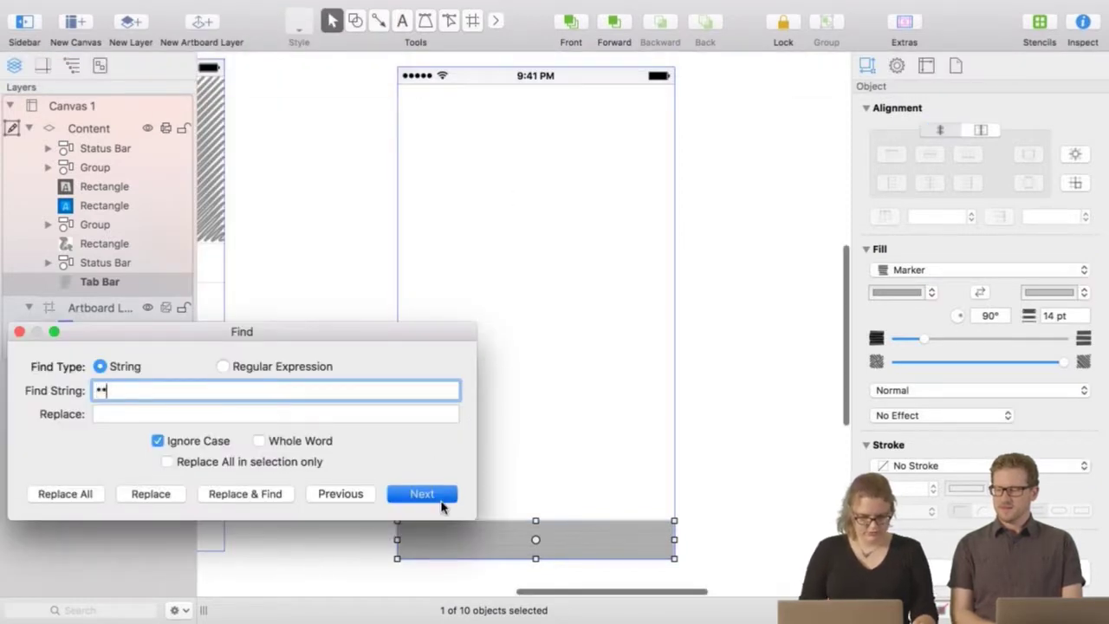
Move the Find window aside, check the commands available for the found note in the layer list, and close Find.
drag(199, 337, 551, 298)
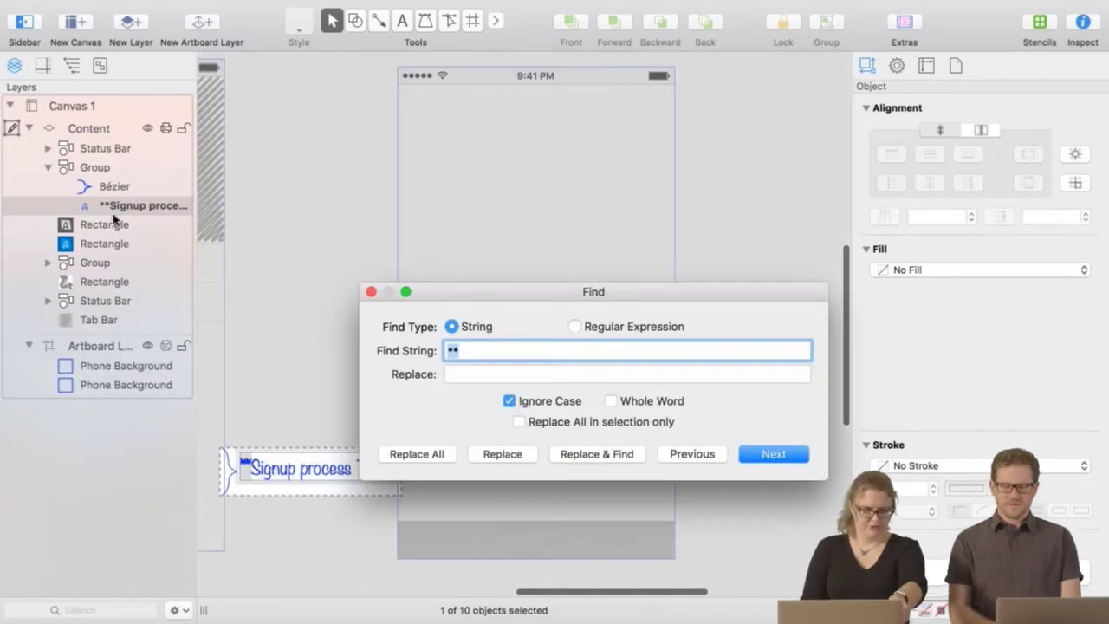
right_click(145, 215)
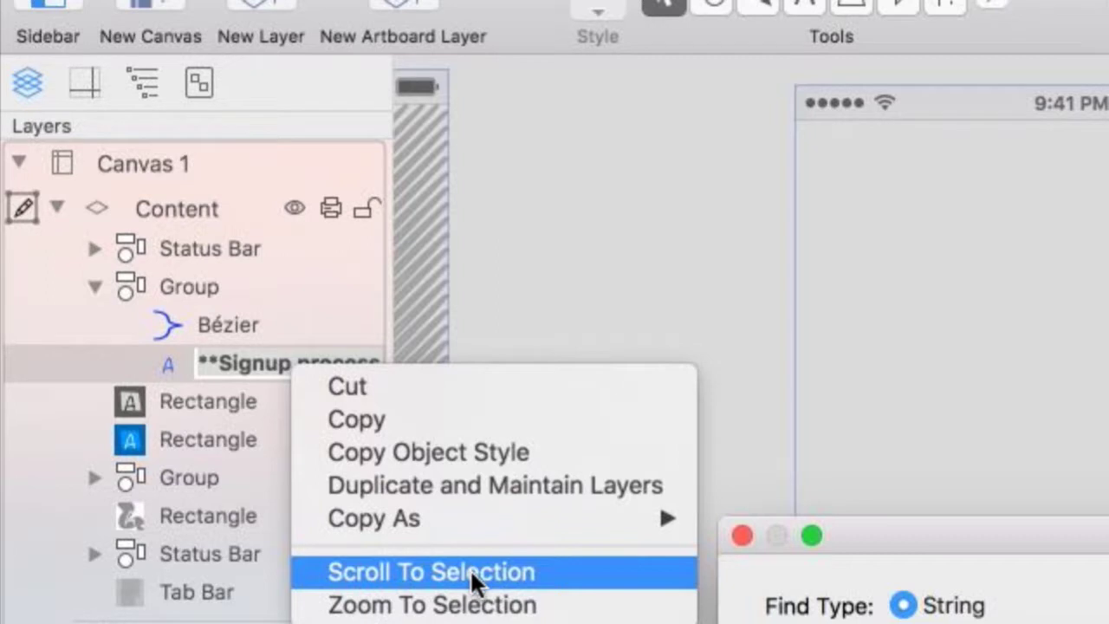
click(742, 530)
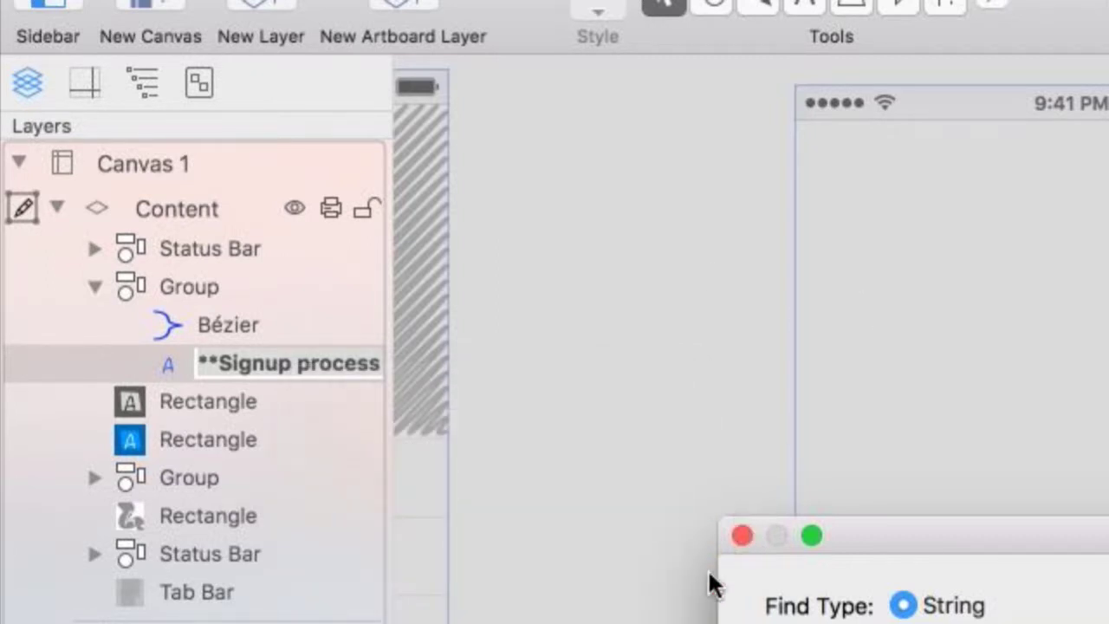
click(742, 535)
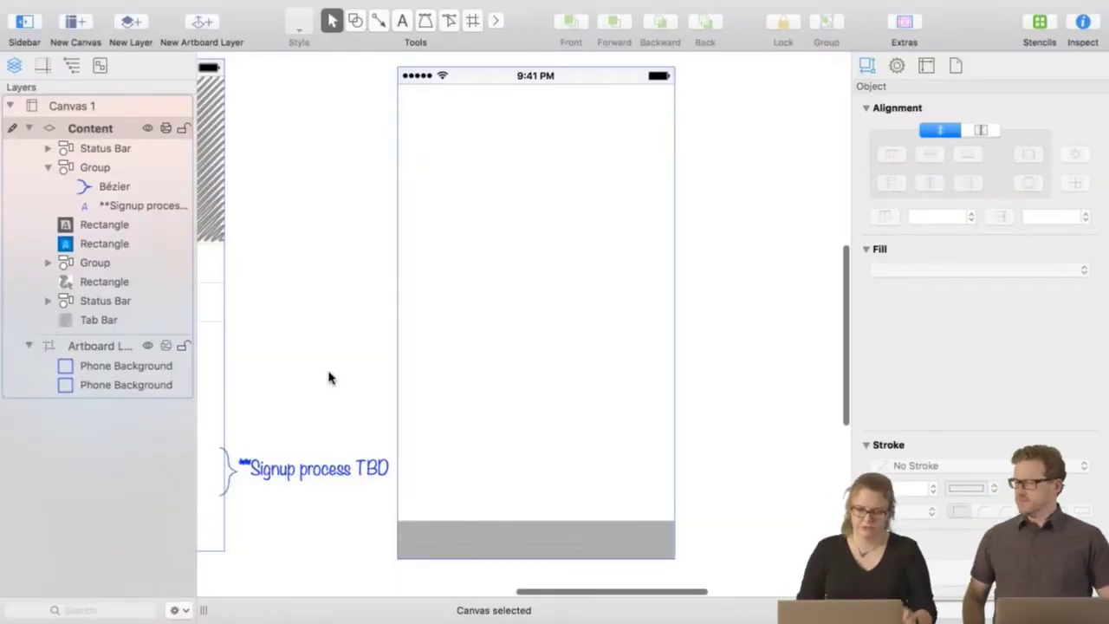
key(space)
drag(330, 355, 465, 329)
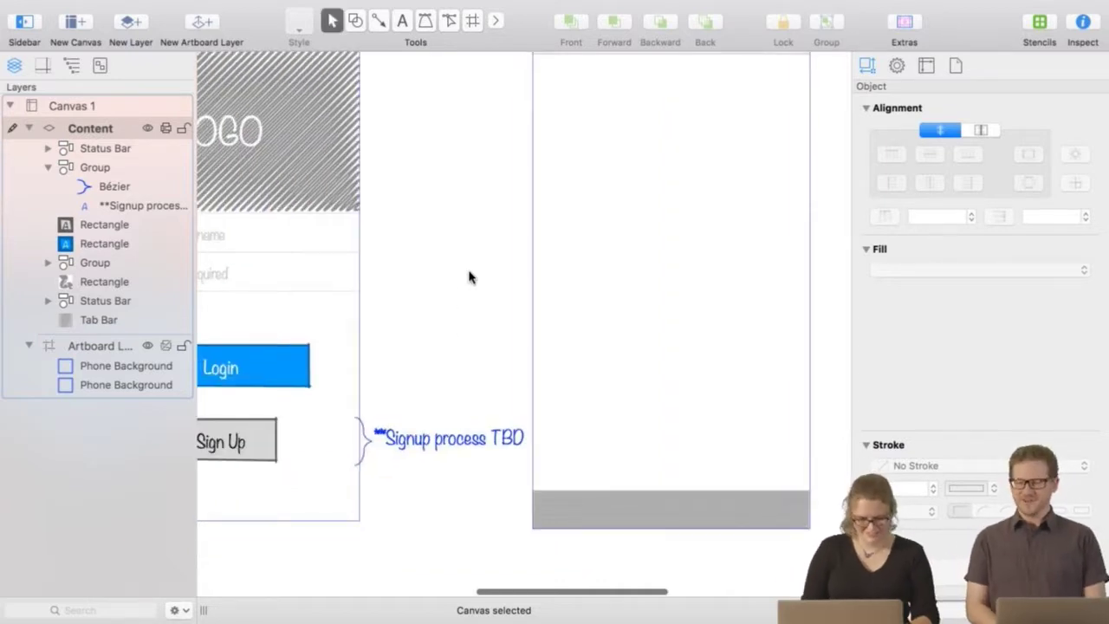
Place the light gray hatched rectangle from the frequently used stencil set on the second phone screen, filling the area below the status bar.
key(space)
drag(470, 270, 361, 324)
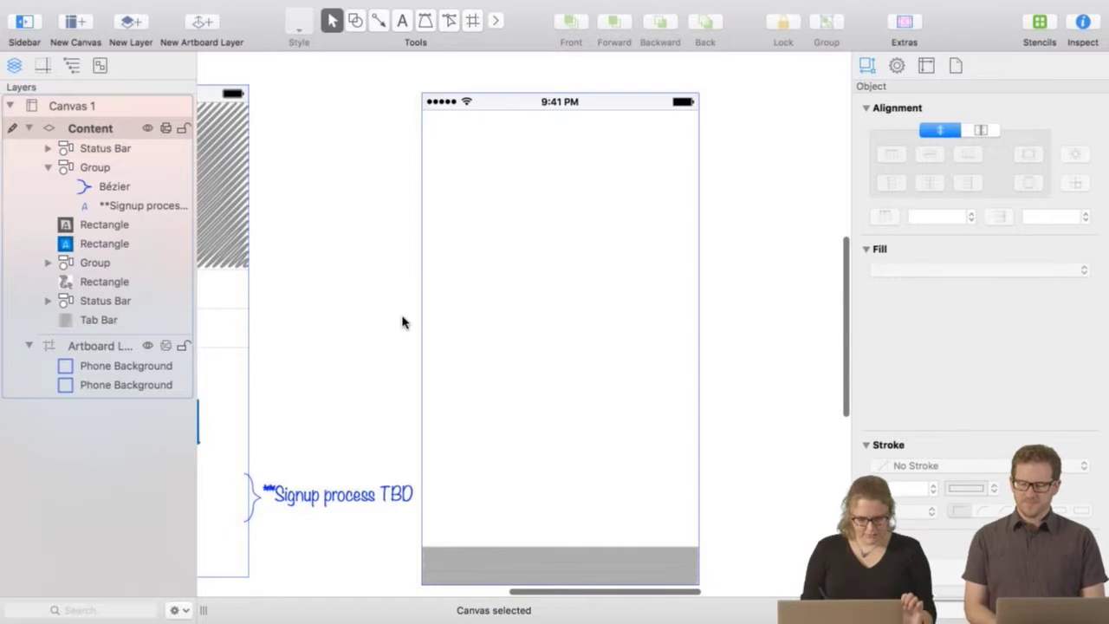
key(space)
drag(722, 277, 671, 260)
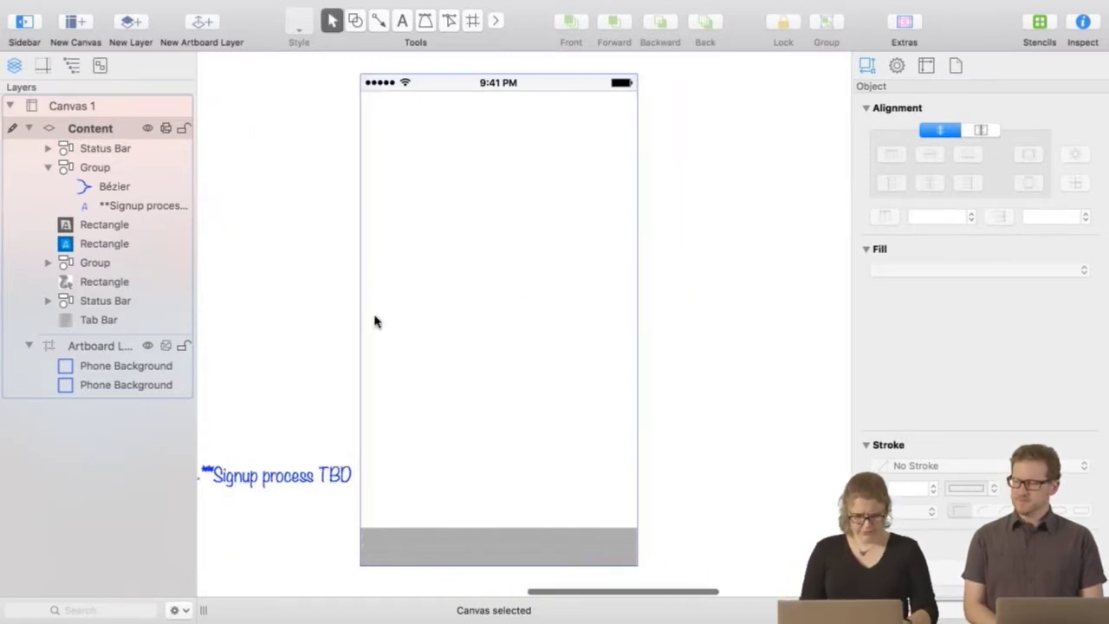
click(1038, 24)
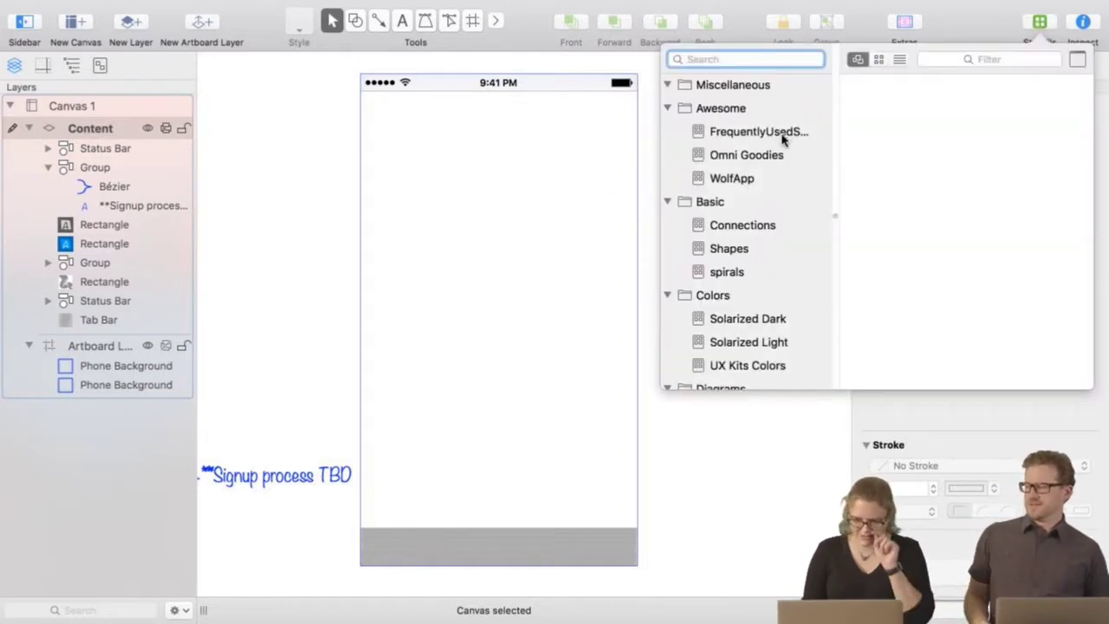
click(771, 135)
drag(1004, 126, 638, 537)
click(768, 478)
click(715, 463)
click(744, 448)
Bring the gray tab bar in front of the hatched rectangle on the second phone screen.
click(606, 563)
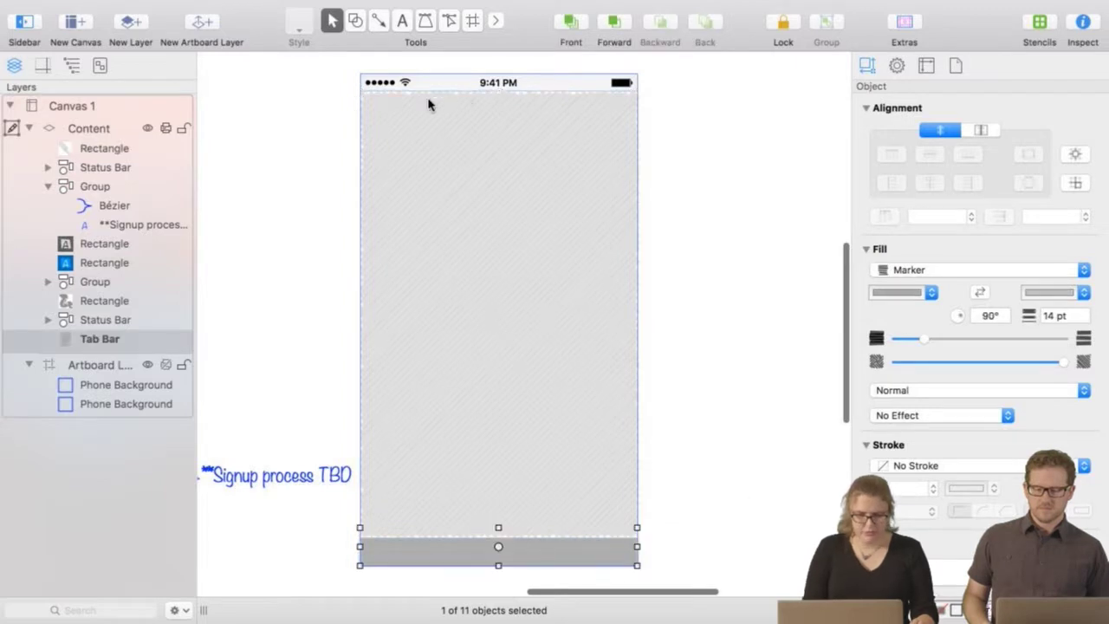
click(569, 23)
click(722, 362)
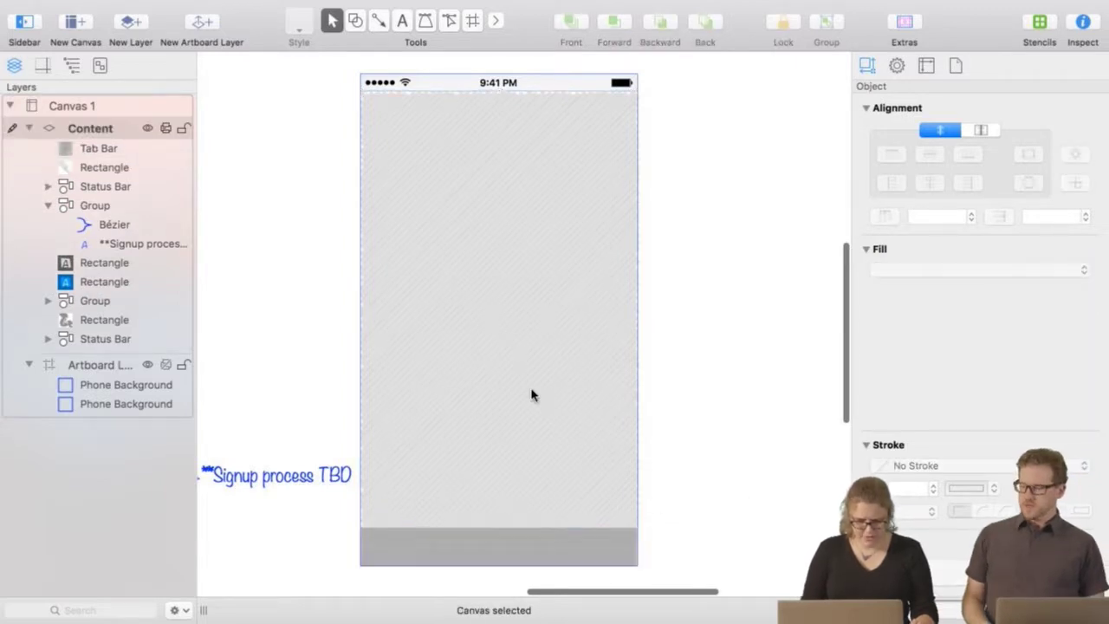
Label the hatched rectangle on the second phone screen "MAP".
click(468, 272)
text(MAP)
click(710, 292)
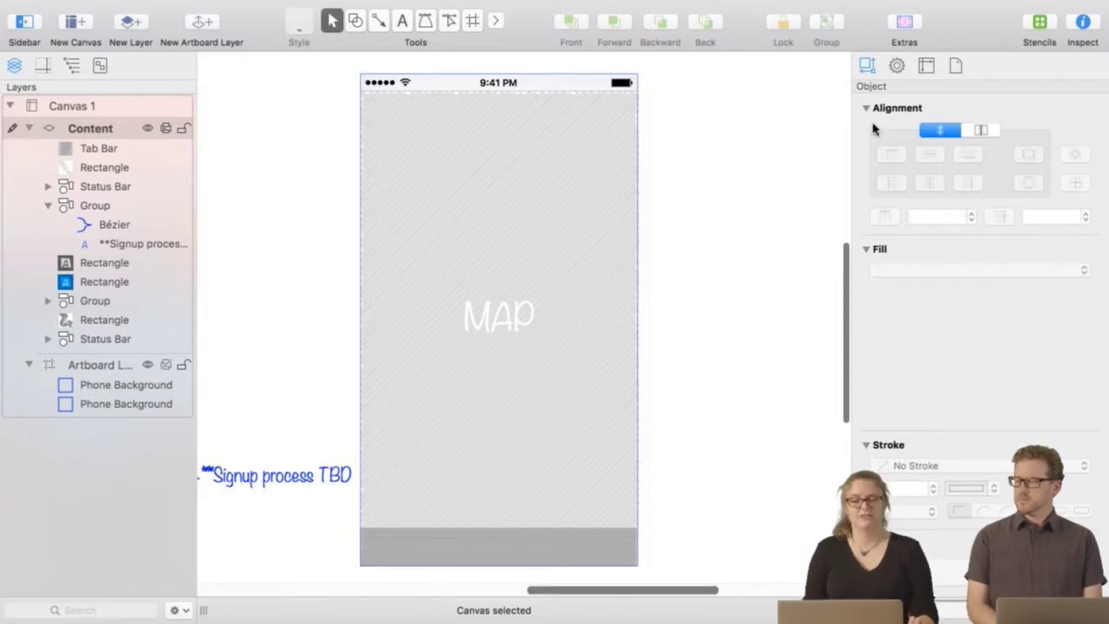
Add the plus, stepped funnel and wolf head icon group from the WolfApp stencil, centered on the second screen's tab bar.
click(1037, 29)
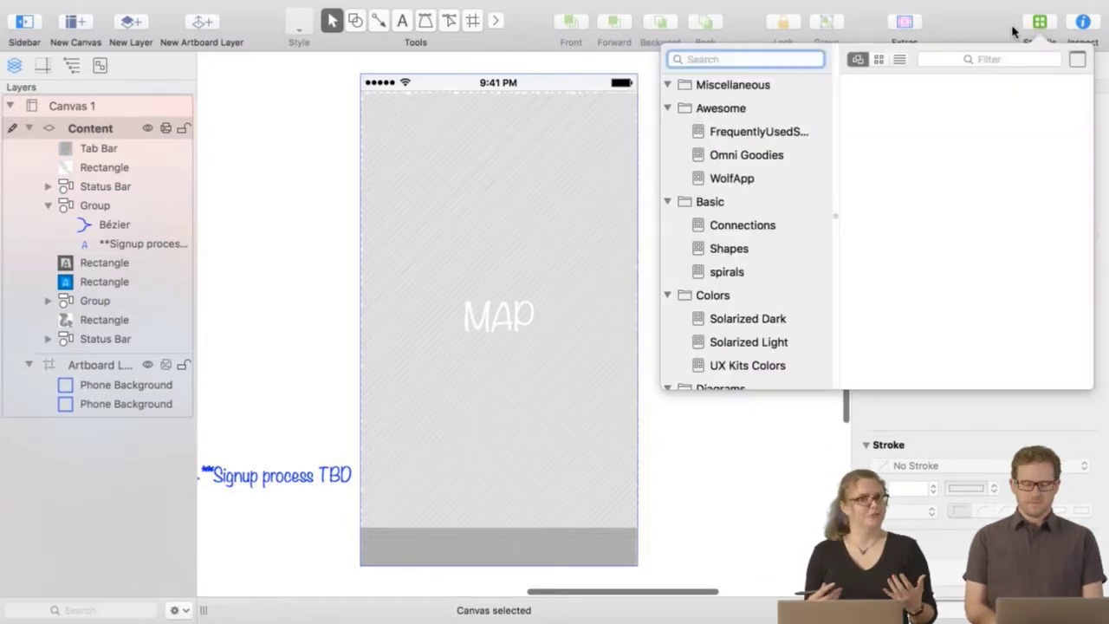
click(743, 179)
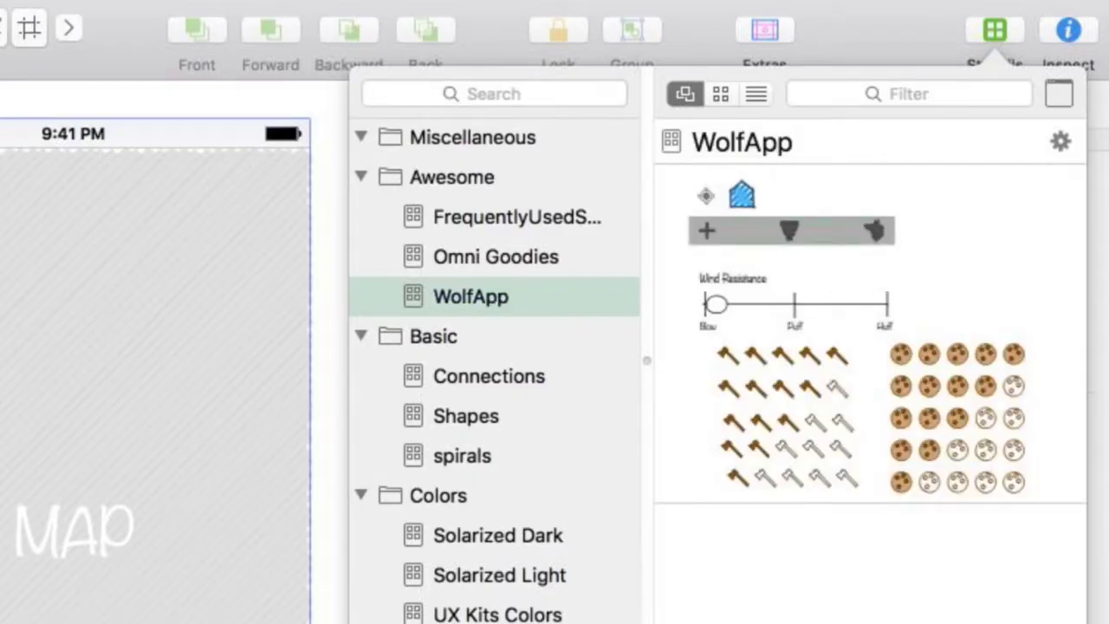
key(Escape)
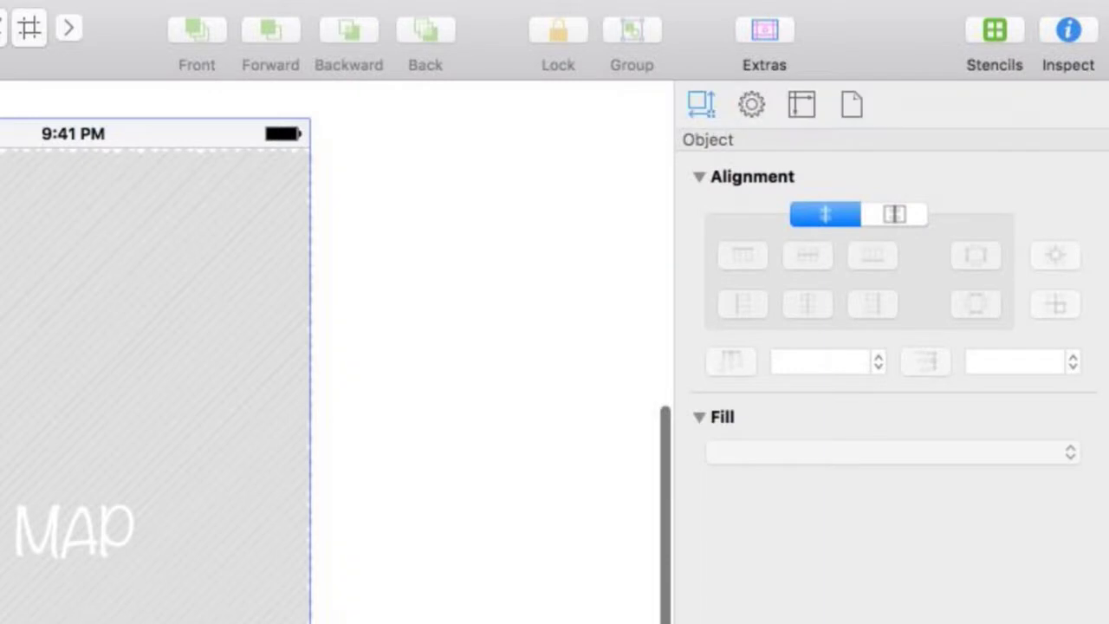
drag(710, 520, 496, 537)
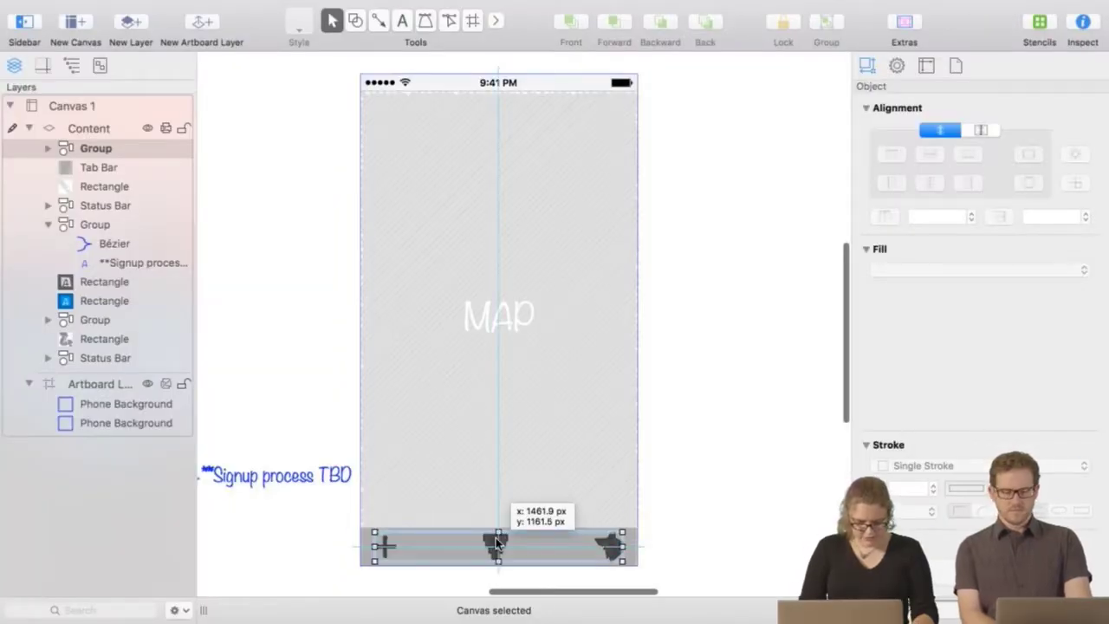
scroll(496, 537, up, 3)
scroll(634, 358, down, 3)
scroll(633, 358, right, 2)
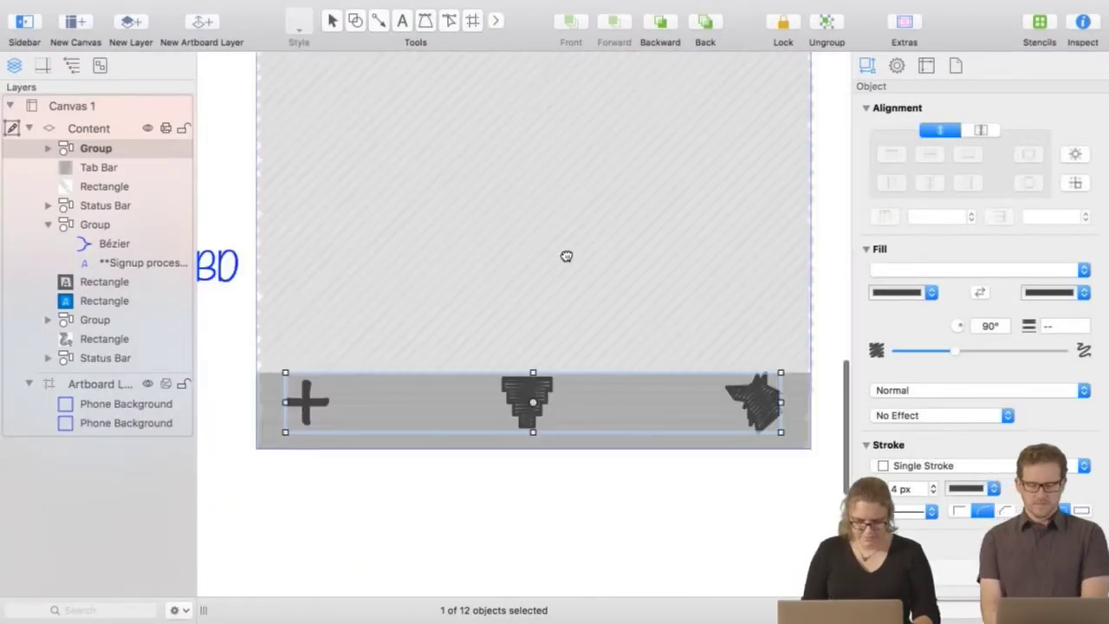
click(610, 521)
drag(523, 396, 522, 404)
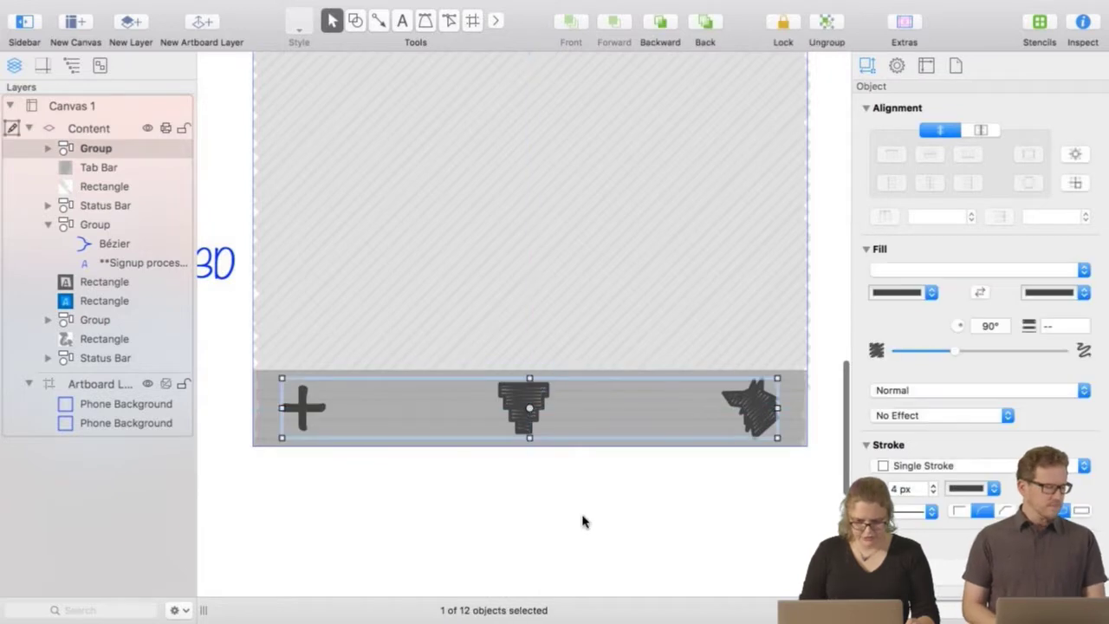
click(290, 346)
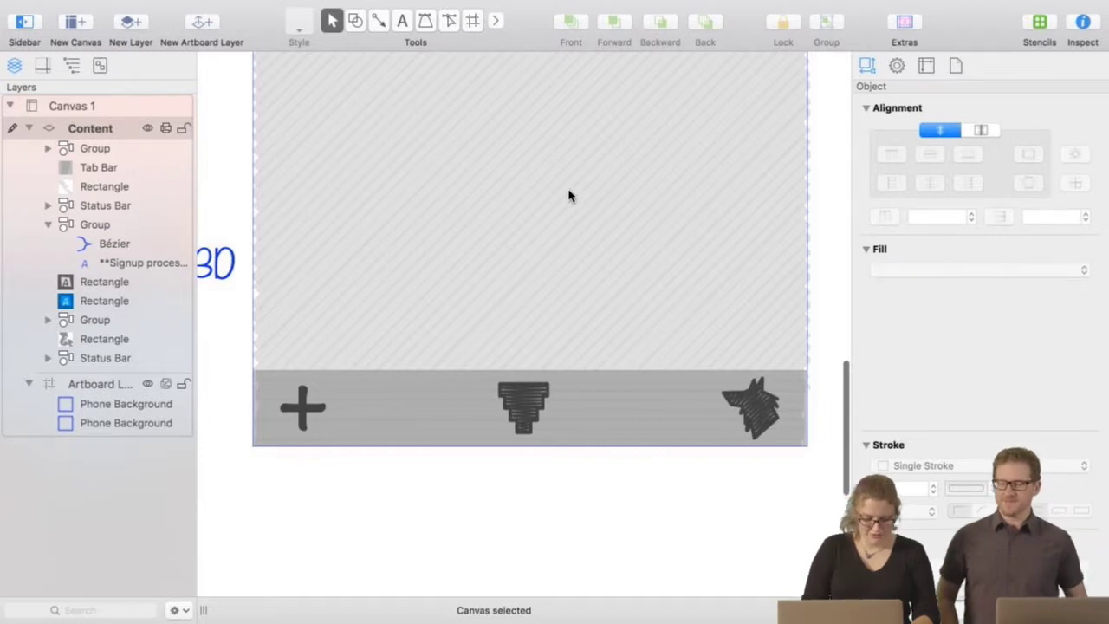
Connect the Login button to the MAP screen with a dashed blue arrow line pointing at the map.
scroll(568, 196, down, 3)
drag(549, 186, 546, 363)
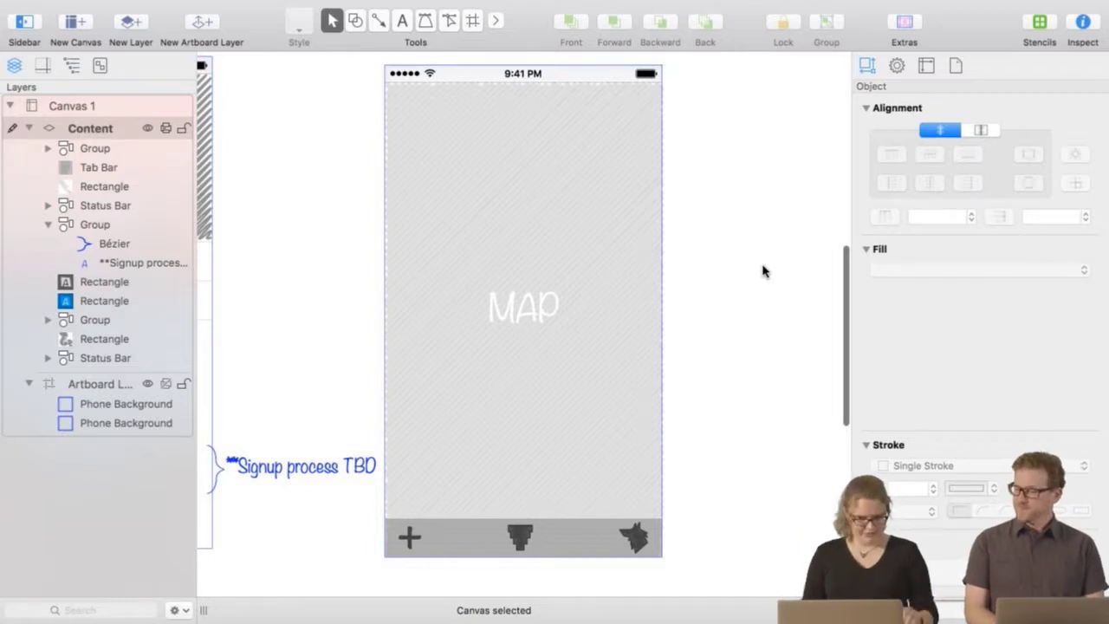
drag(309, 216, 533, 232)
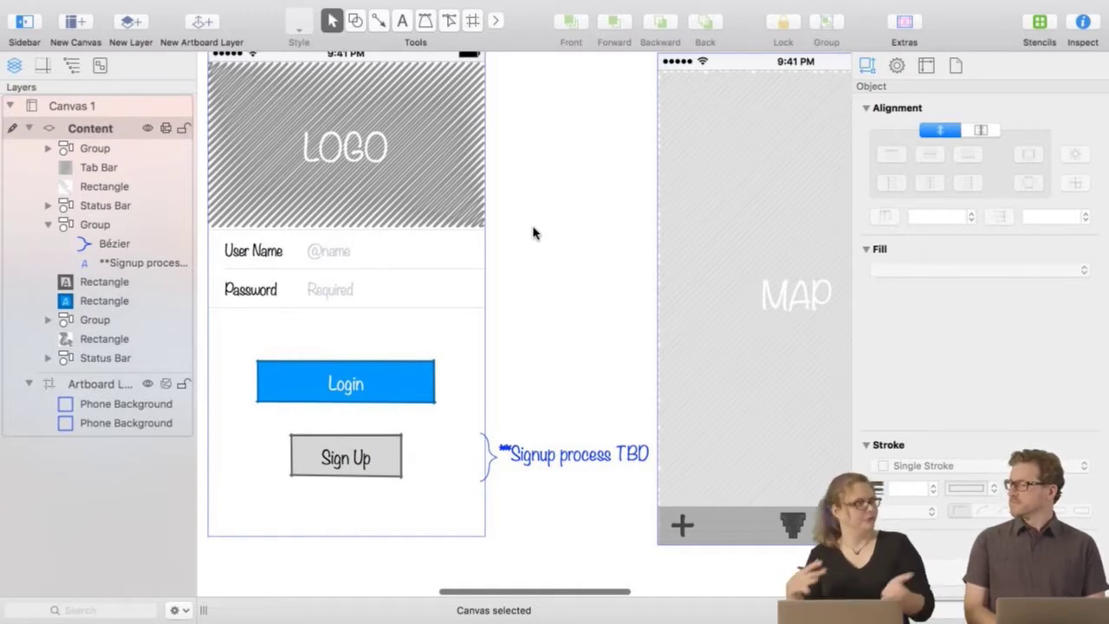
click(378, 23)
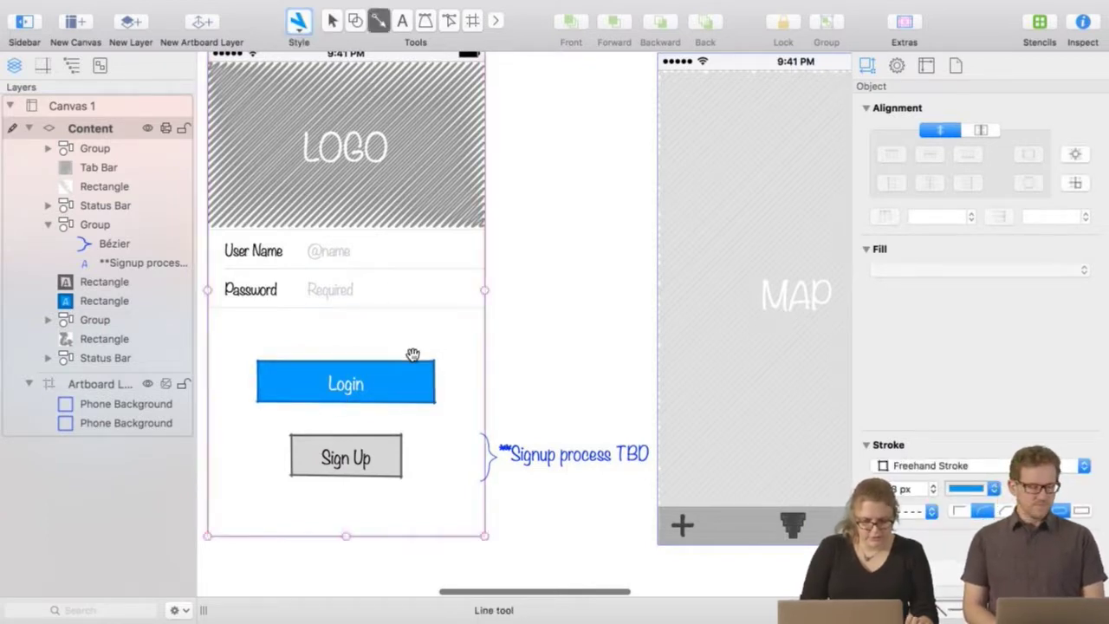
drag(415, 373, 663, 217)
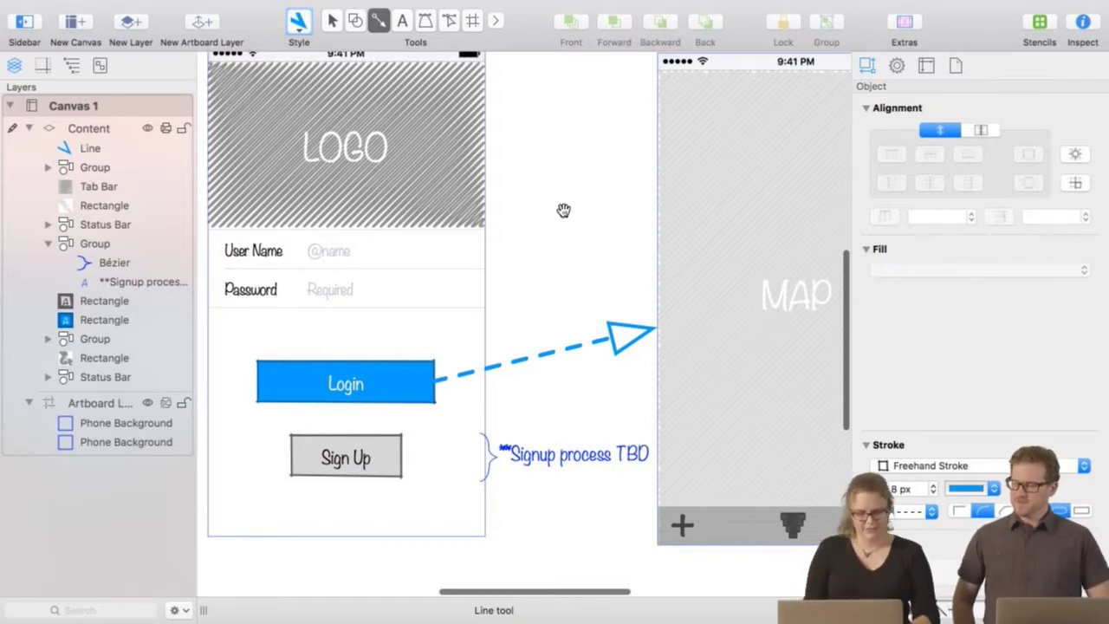
drag(589, 216, 498, 240)
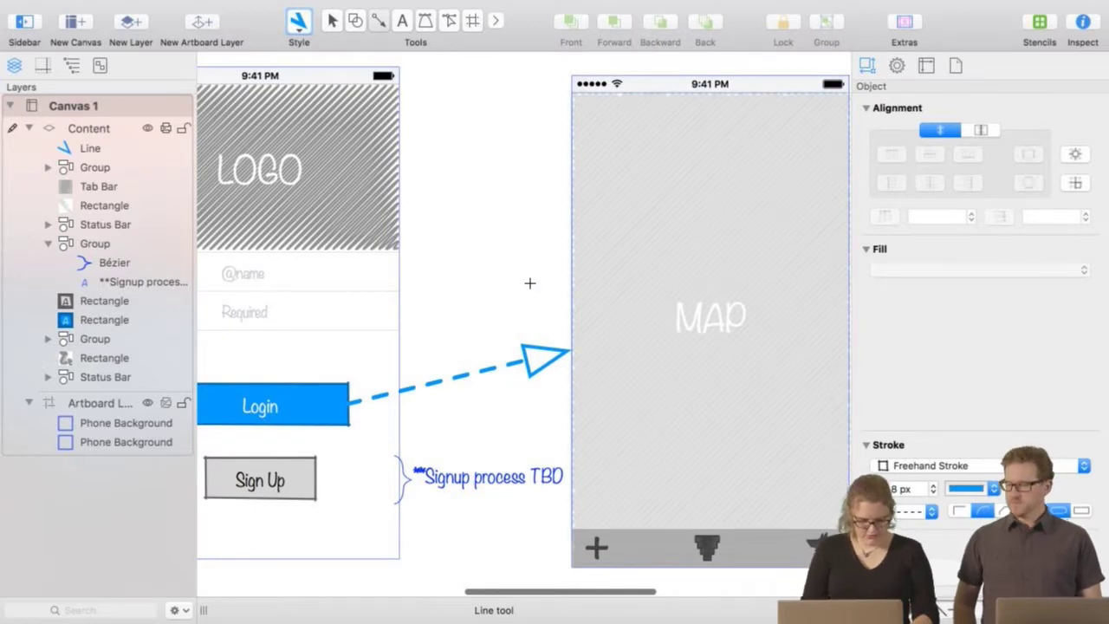
scroll(723, 347, right, 5)
scroll(722, 346, down, 2)
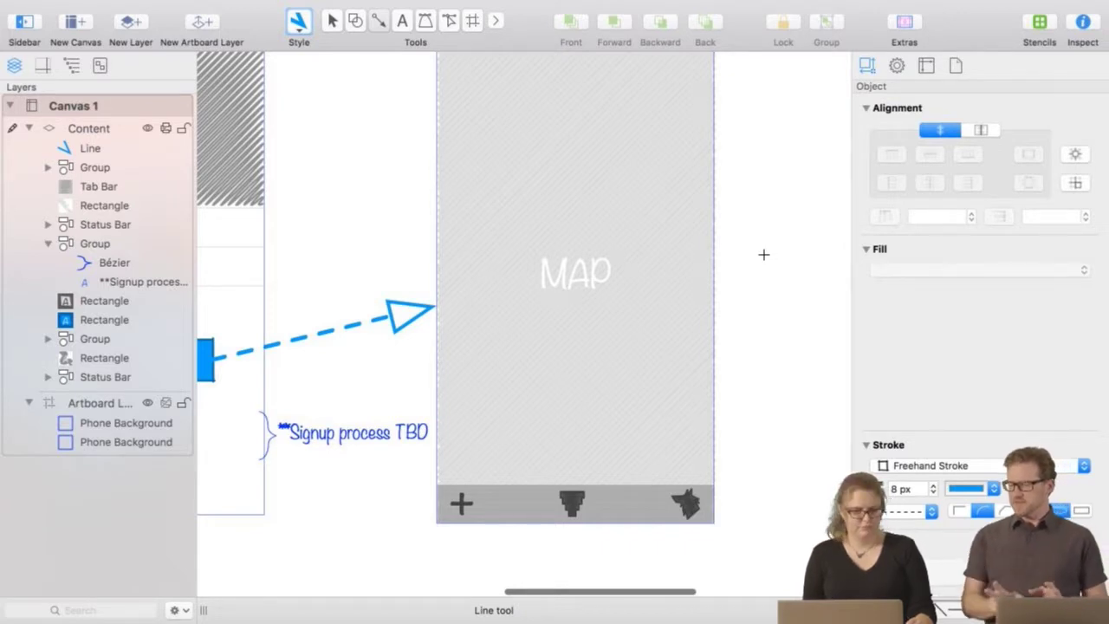
click(332, 21)
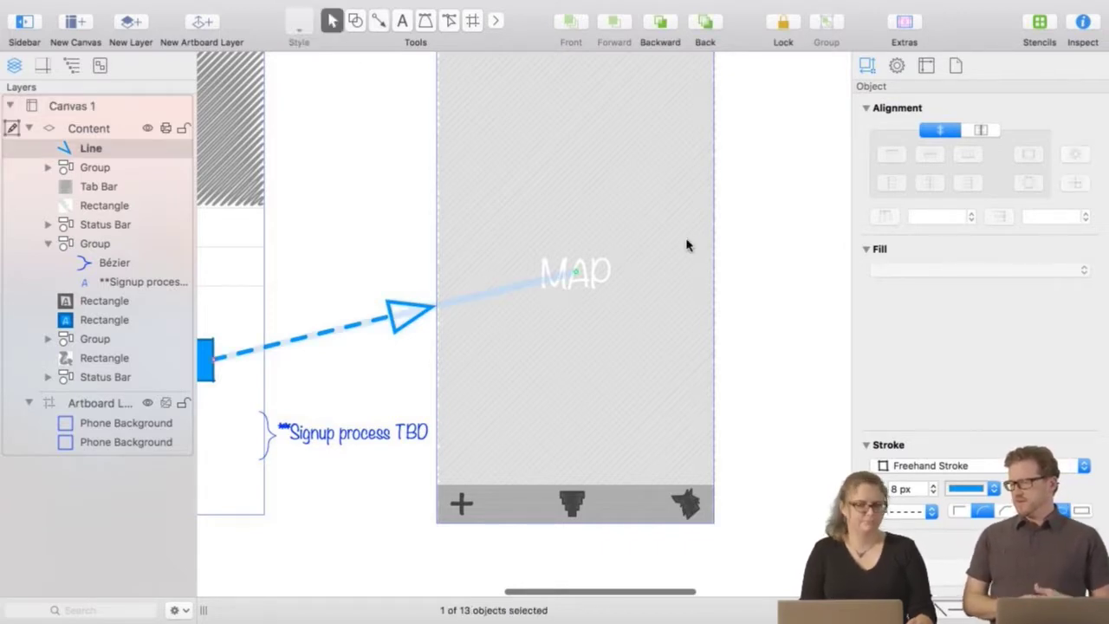
click(766, 230)
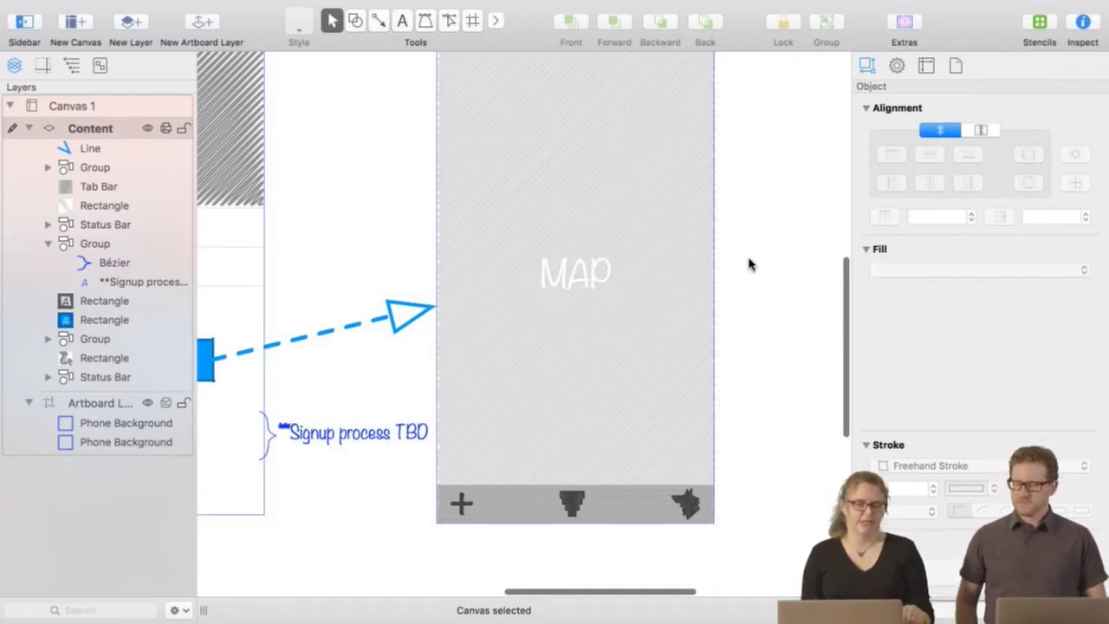
Duplicate the MAP phone screen with all its contents beside the original and delete the copied arrow.
scroll(740, 272, up, 3)
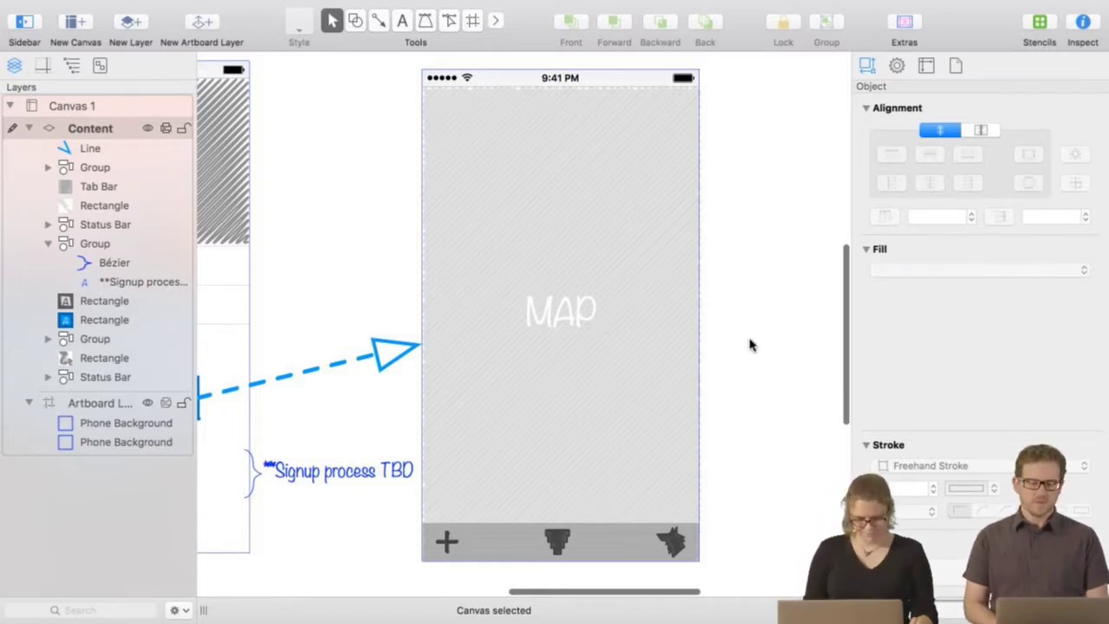
drag(760, 387, 636, 381)
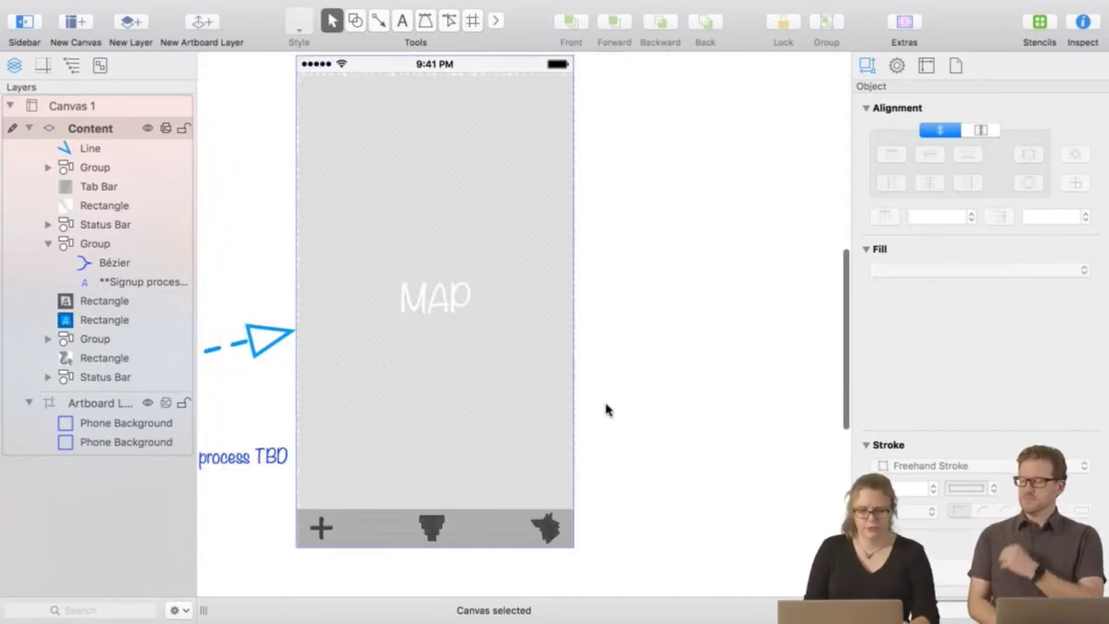
mouse_move(632, 561)
mouse_down()
mouse_move(609, 451)
mouse_move(483, 161)
mouse_move(324, 94)
mouse_move(297, 59)
mouse_up()
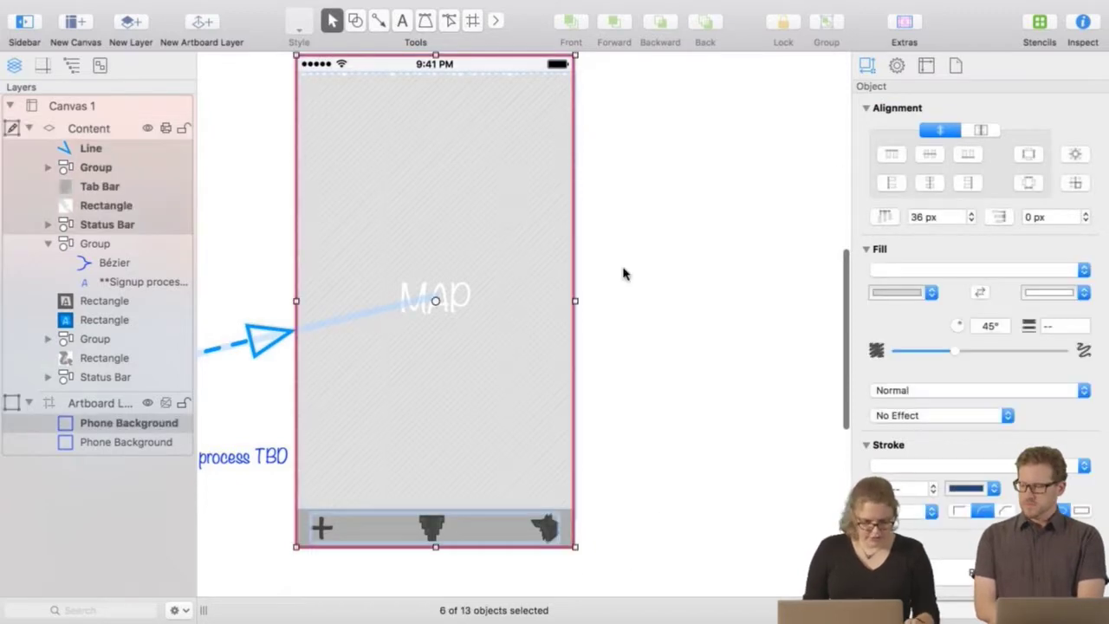
drag(728, 379, 601, 383)
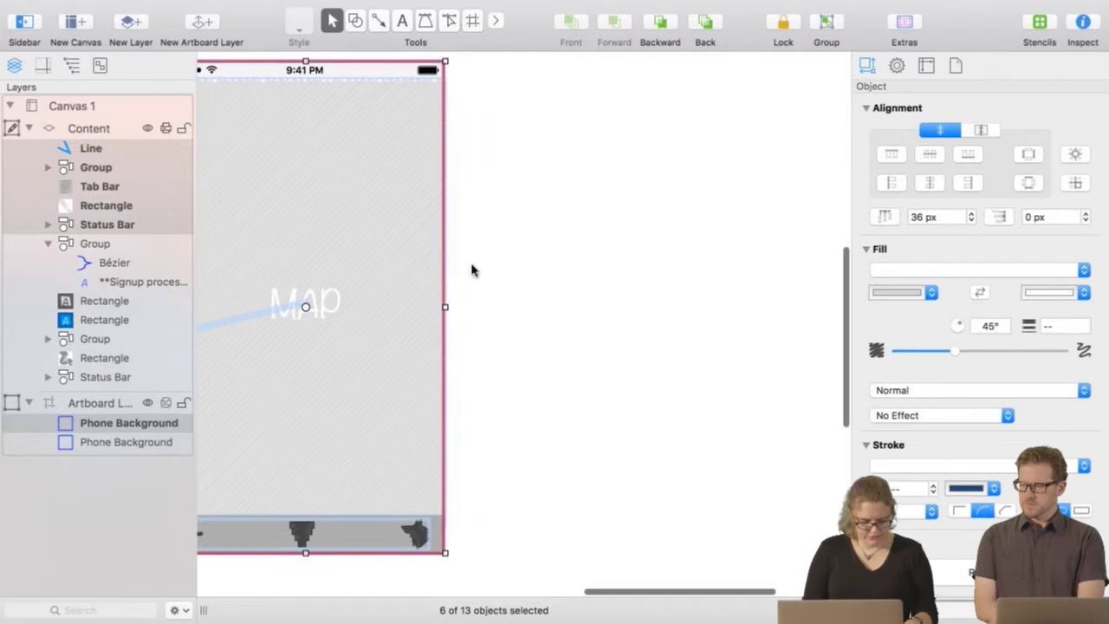
scroll(598, 294, right, 1)
drag(598, 294, 722, 329)
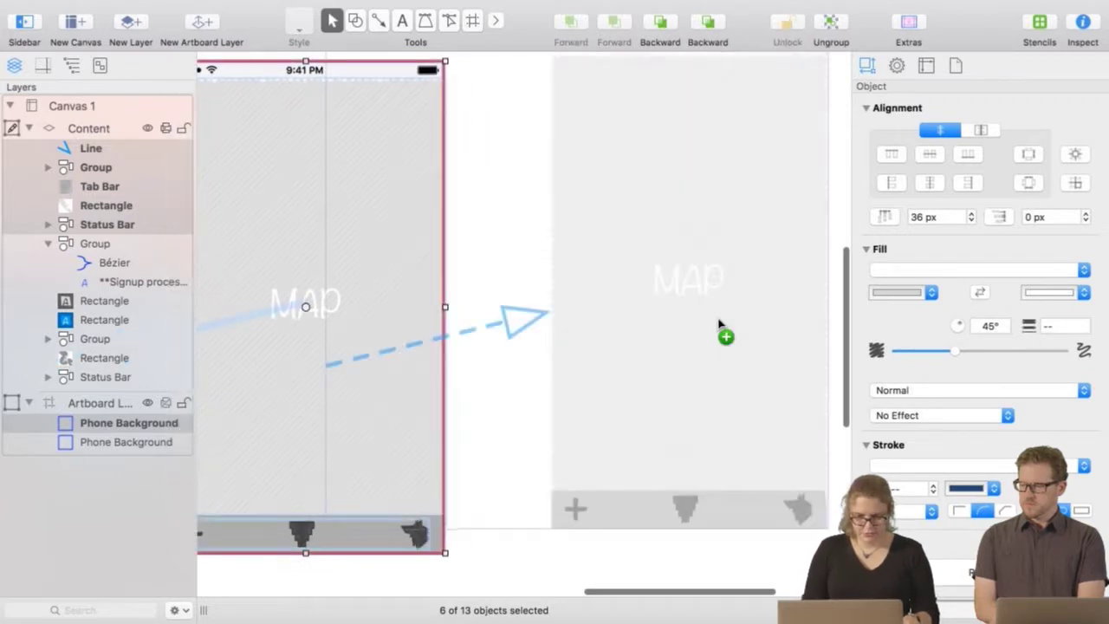
click(520, 359)
key(Delete)
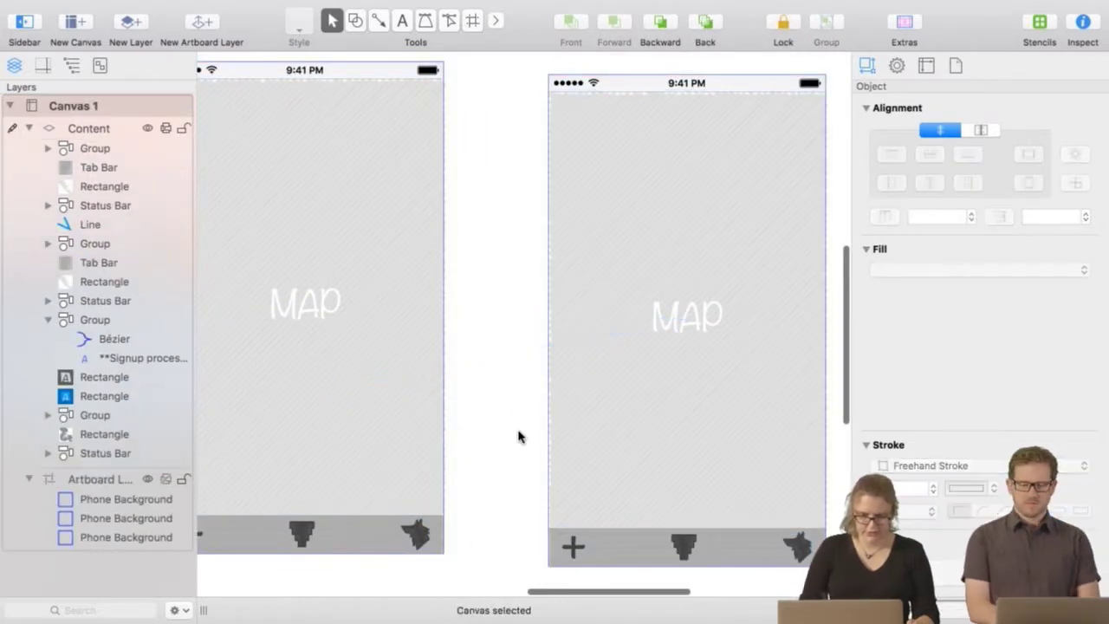
Remove the MAP label text from the hatched rectangle on the duplicated third screen.
drag(507, 298, 369, 286)
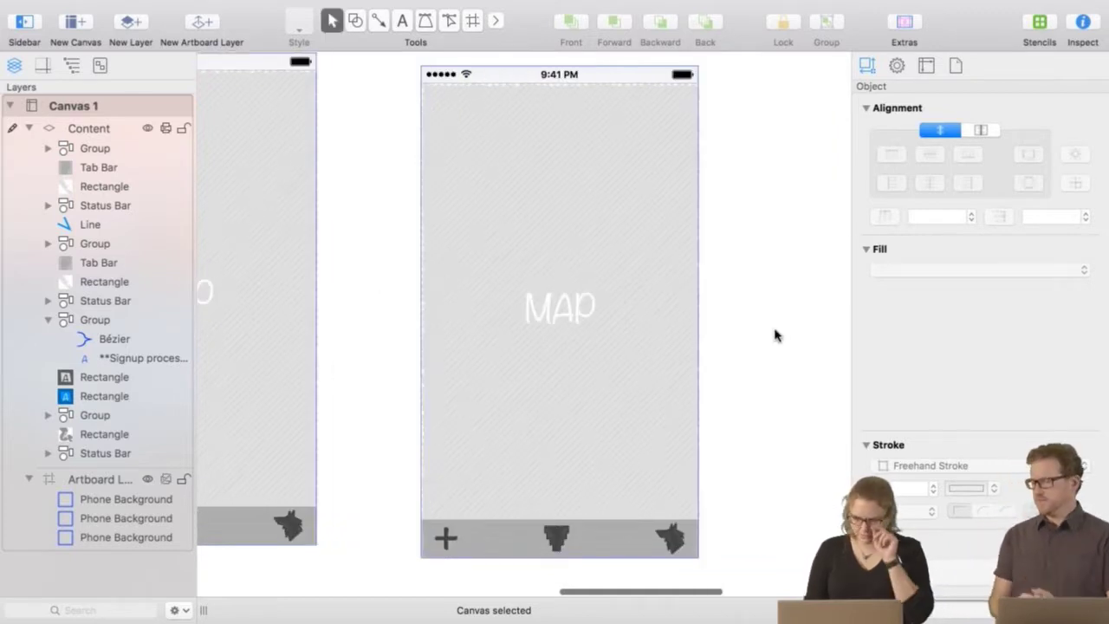
click(557, 316)
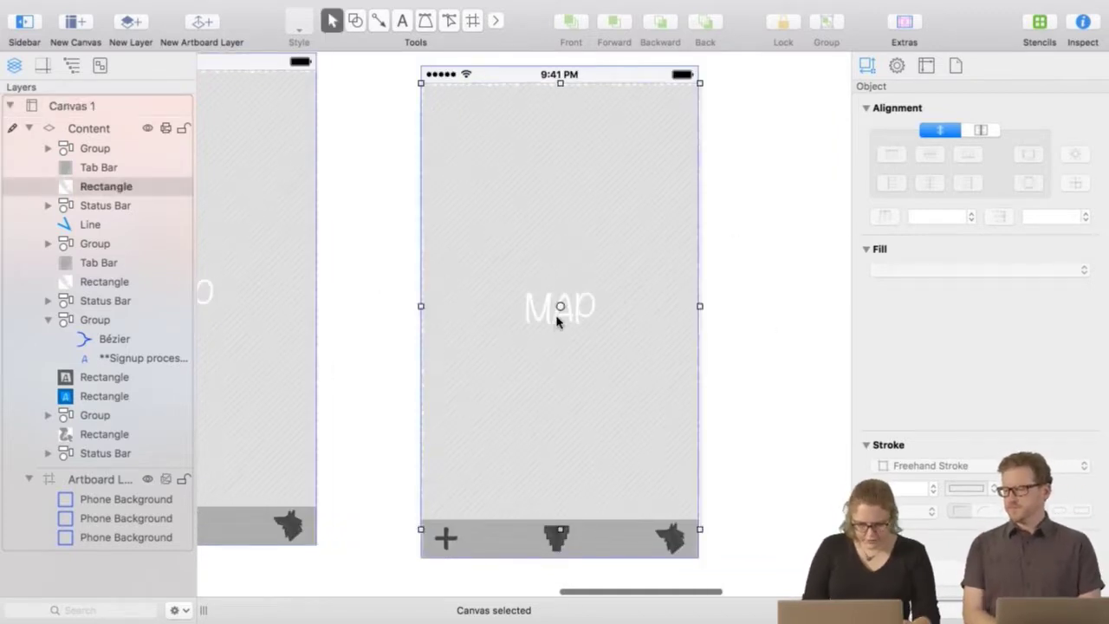
click(555, 320)
key(Delete)
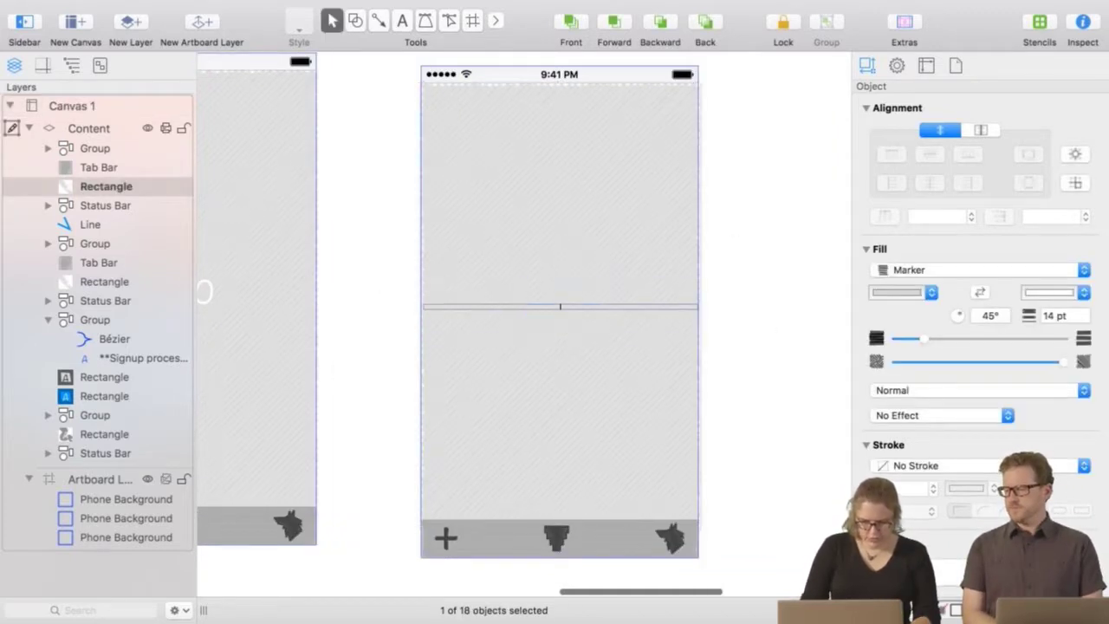
click(750, 311)
Move the group of tab bar icons off the third phone screen onto the empty canvas below it.
click(561, 537)
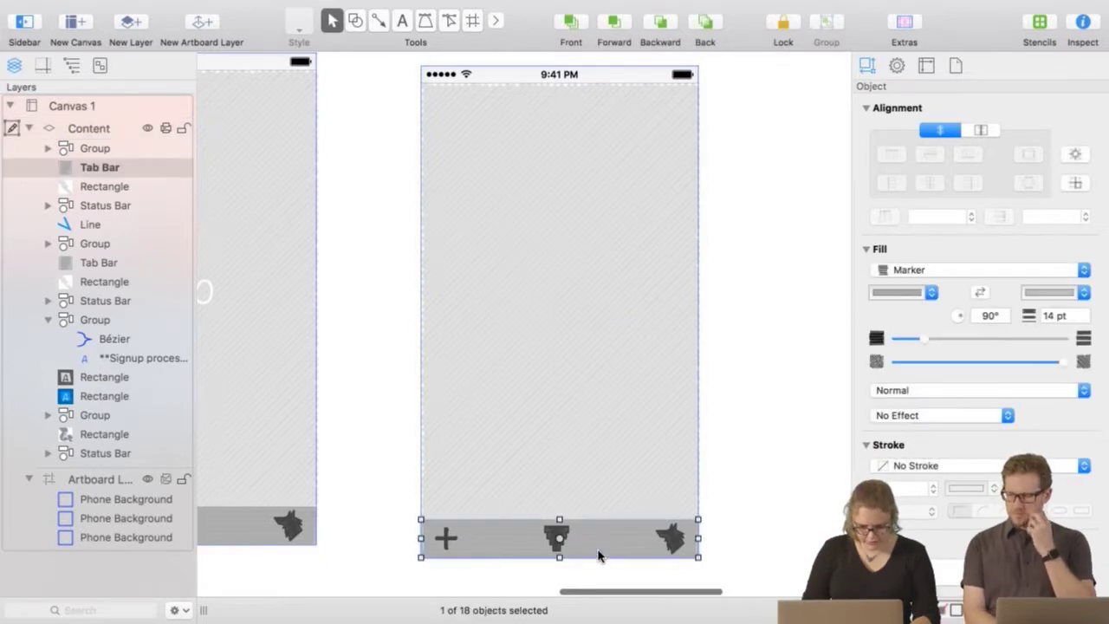
key(Escape)
double_click(550, 532)
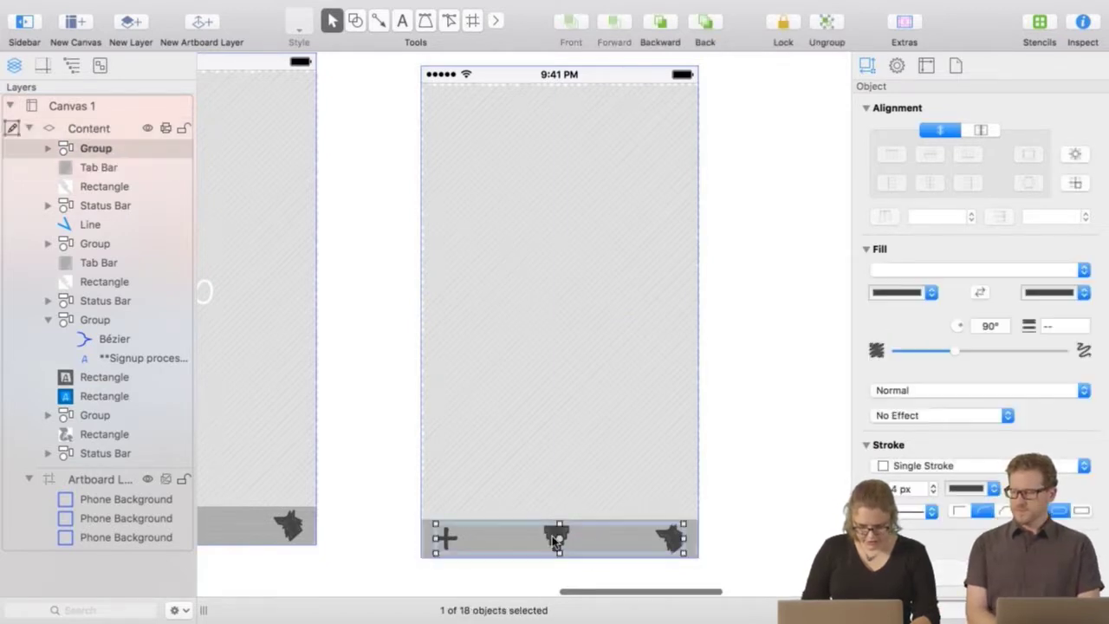
click(754, 478)
scroll(736, 381, down, 5)
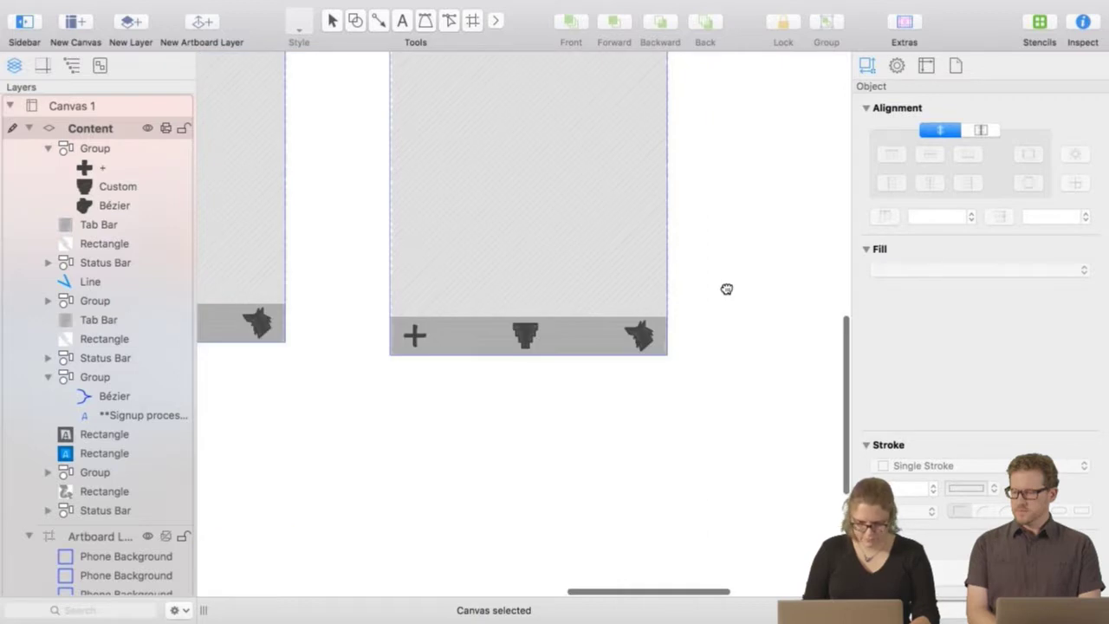
key(Tab)
click(656, 354)
drag(656, 355, 611, 555)
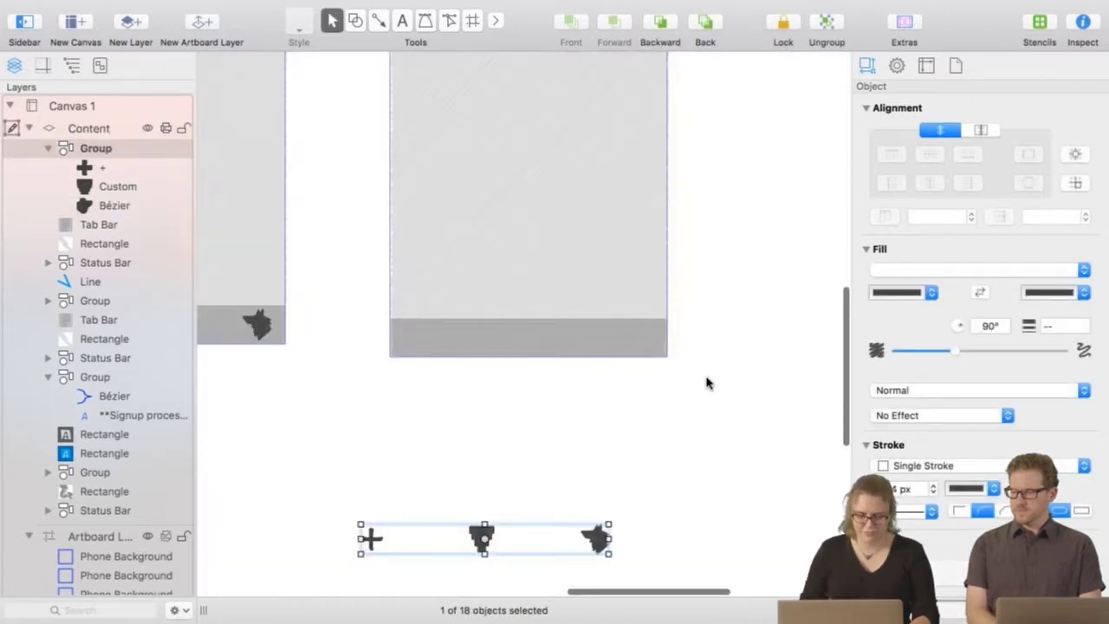
Move the gray tab bar below the third phone screen and stretch the hatched rectangle down to the phone's bottom edge.
click(584, 339)
drag(584, 339, 570, 465)
click(715, 439)
click(529, 328)
drag(529, 327, 528, 356)
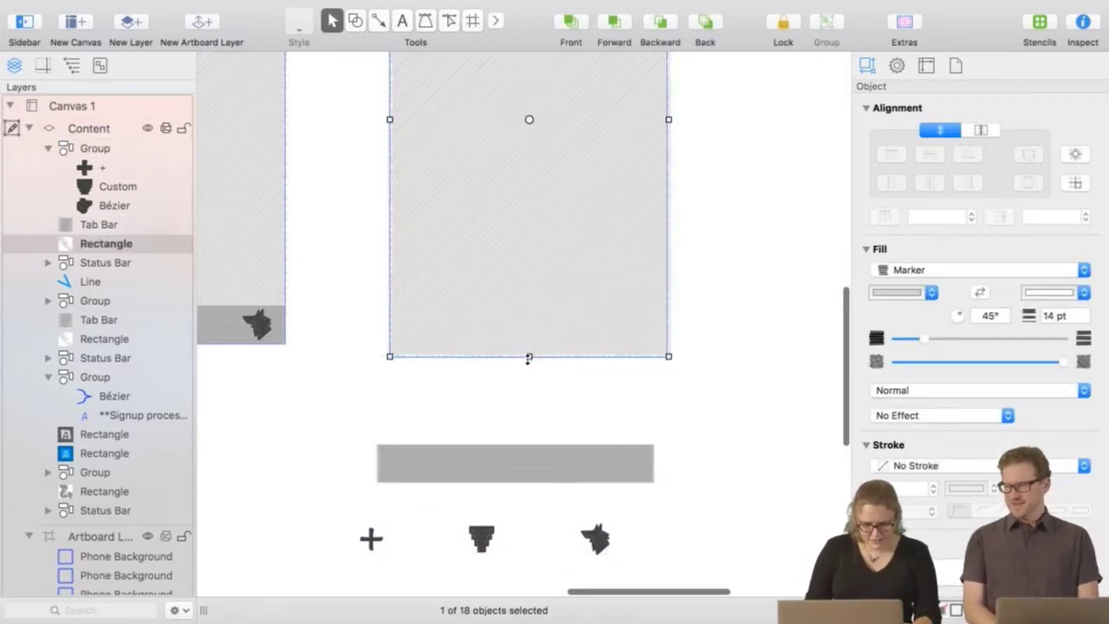
Place the address form from the FrequentlyUsedStuff stencil on the third phone screen, spanning its width below the status bar.
click(766, 295)
drag(730, 161, 681, 374)
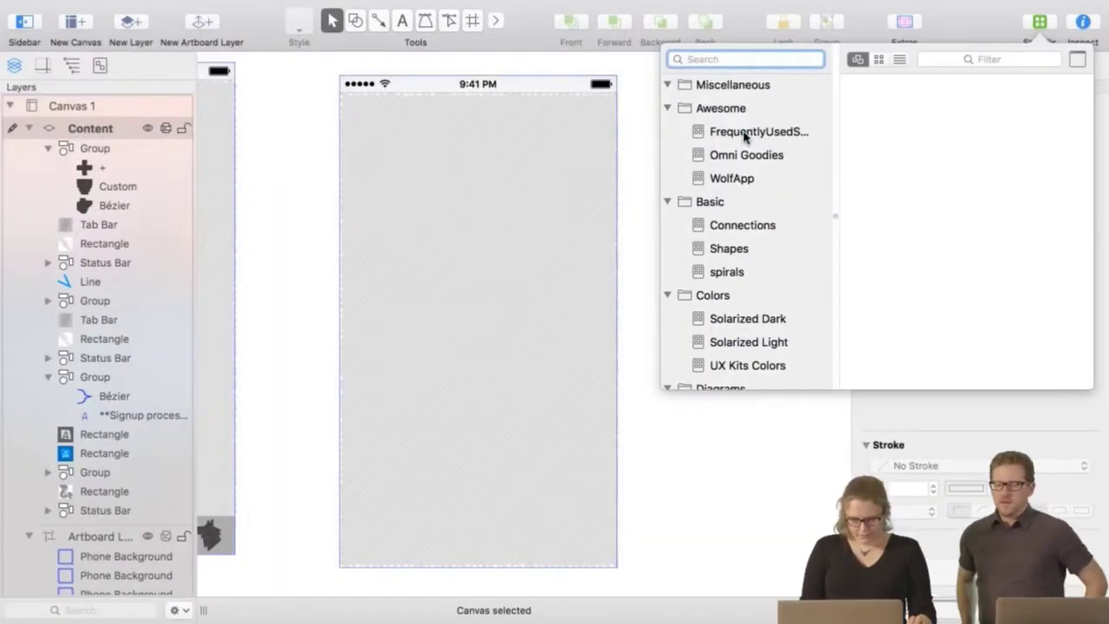
click(747, 131)
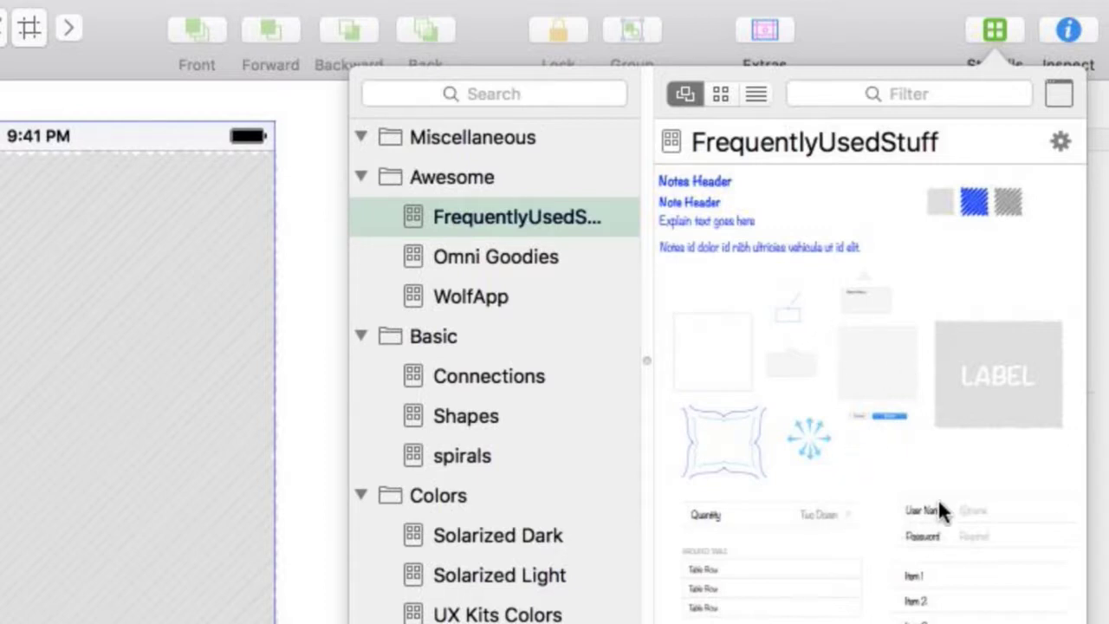
scroll(777, 409, down, 3)
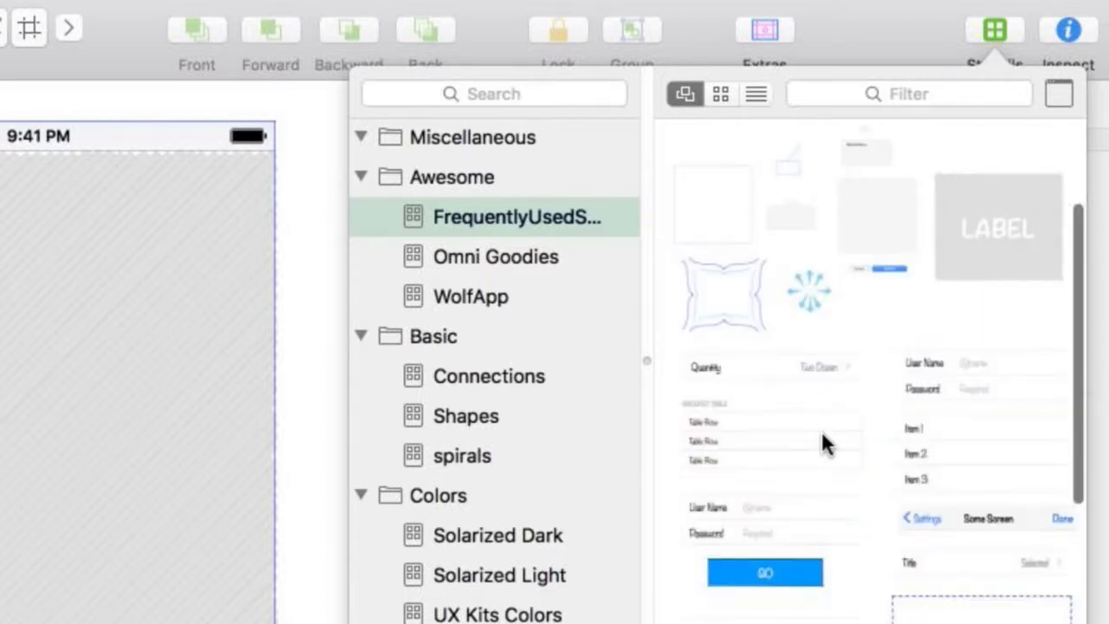
scroll(821, 429, down, 5)
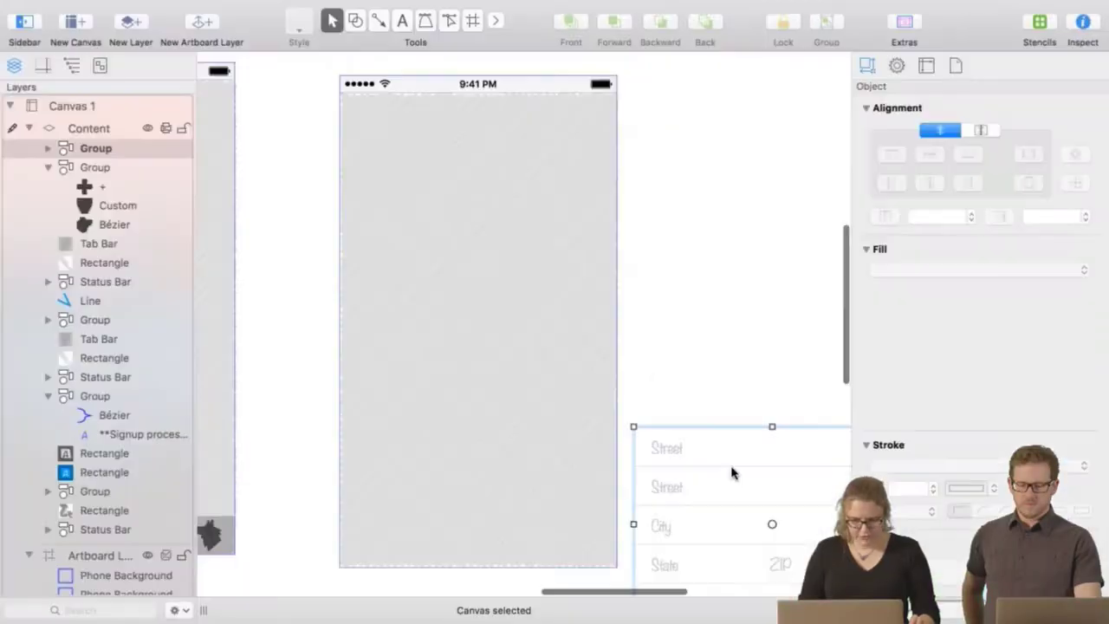
drag(730, 470, 448, 165)
click(654, 220)
drag(480, 212, 480, 243)
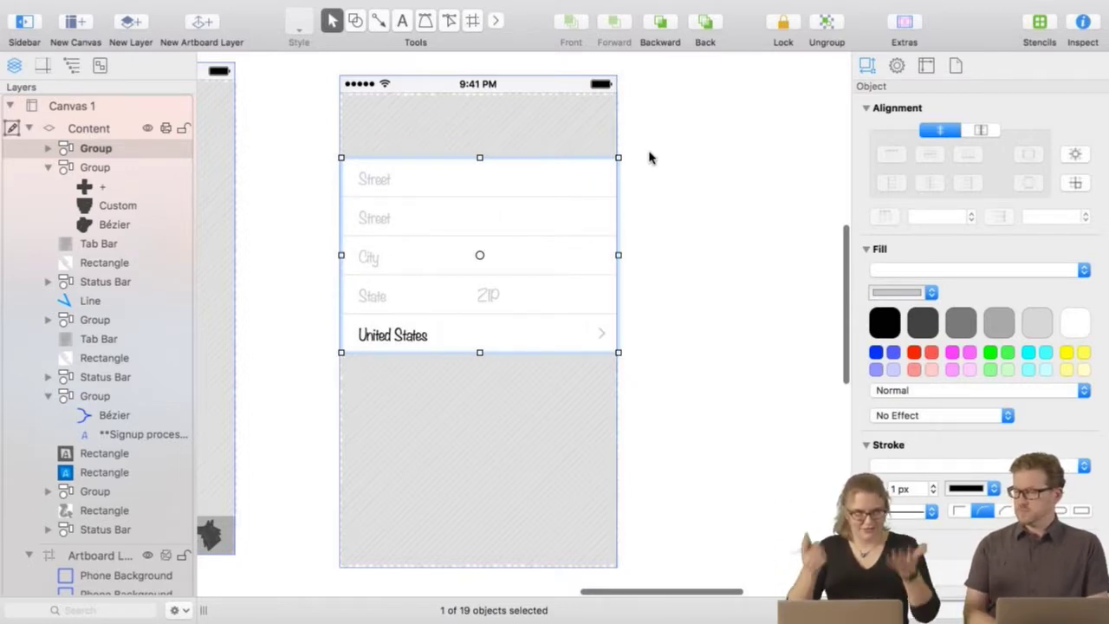
click(706, 211)
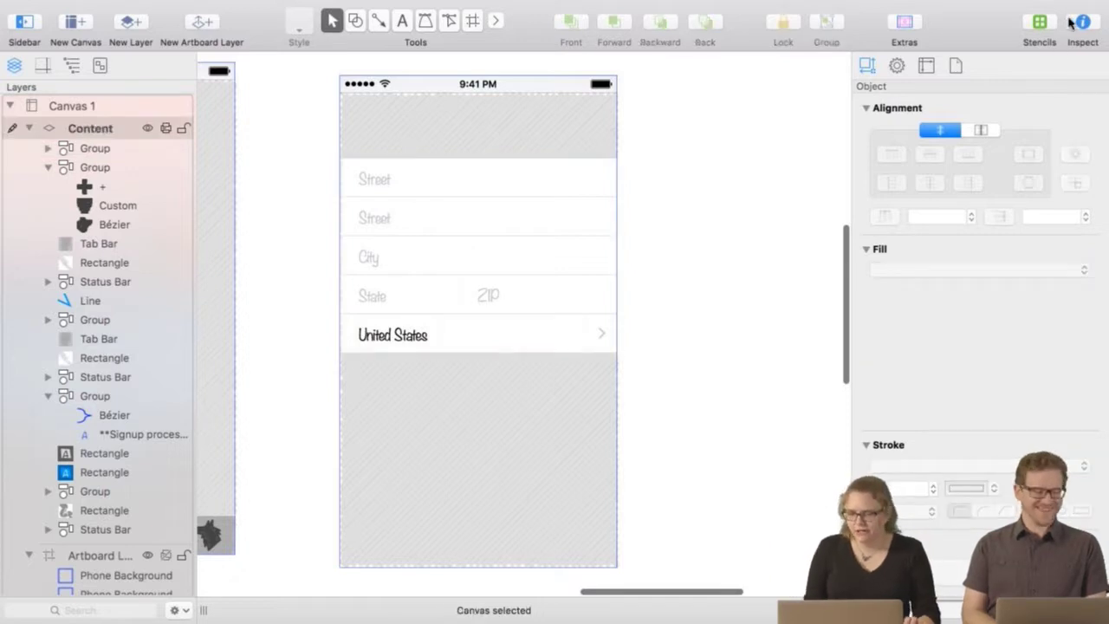
Add a navigation bar under the third screen's status bar with Cancel and Done, and title it Add Location.
click(1040, 23)
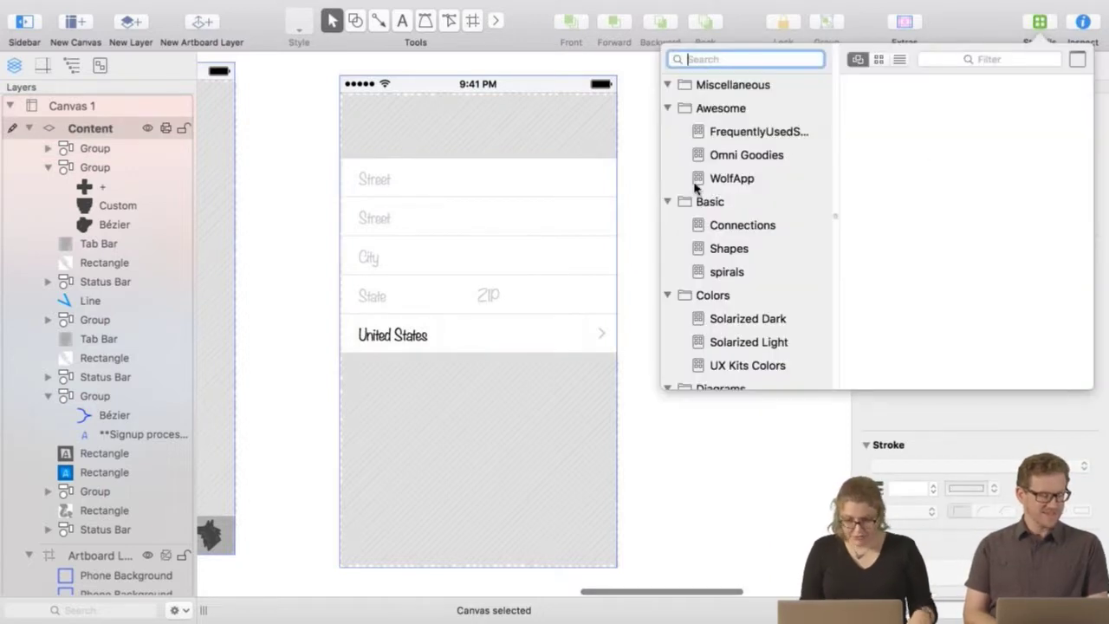
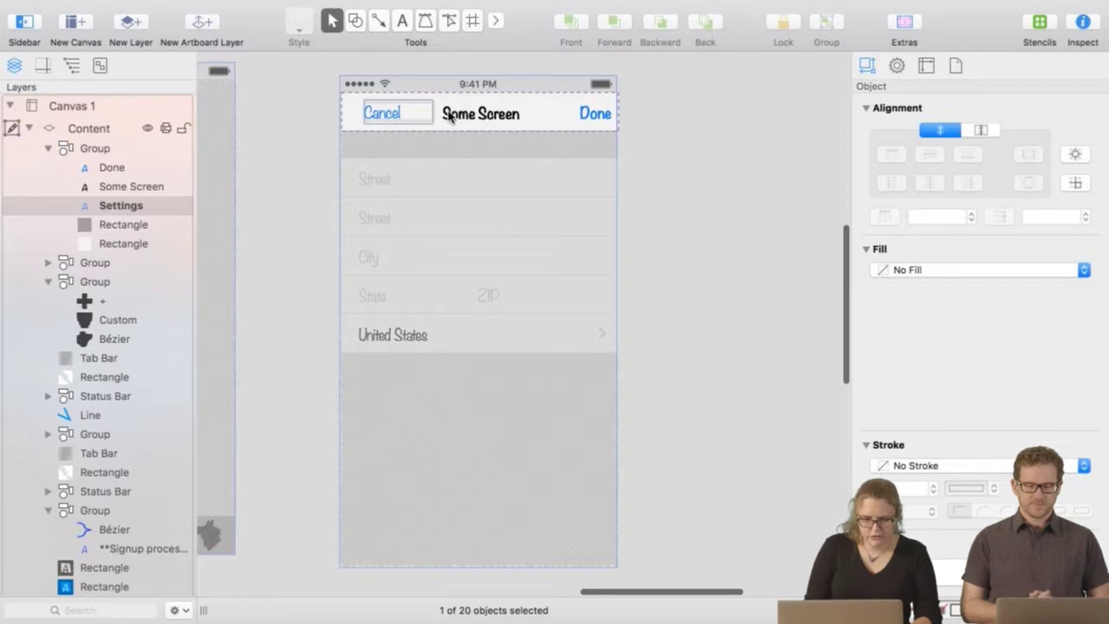
double_click(451, 118)
text(Ad)
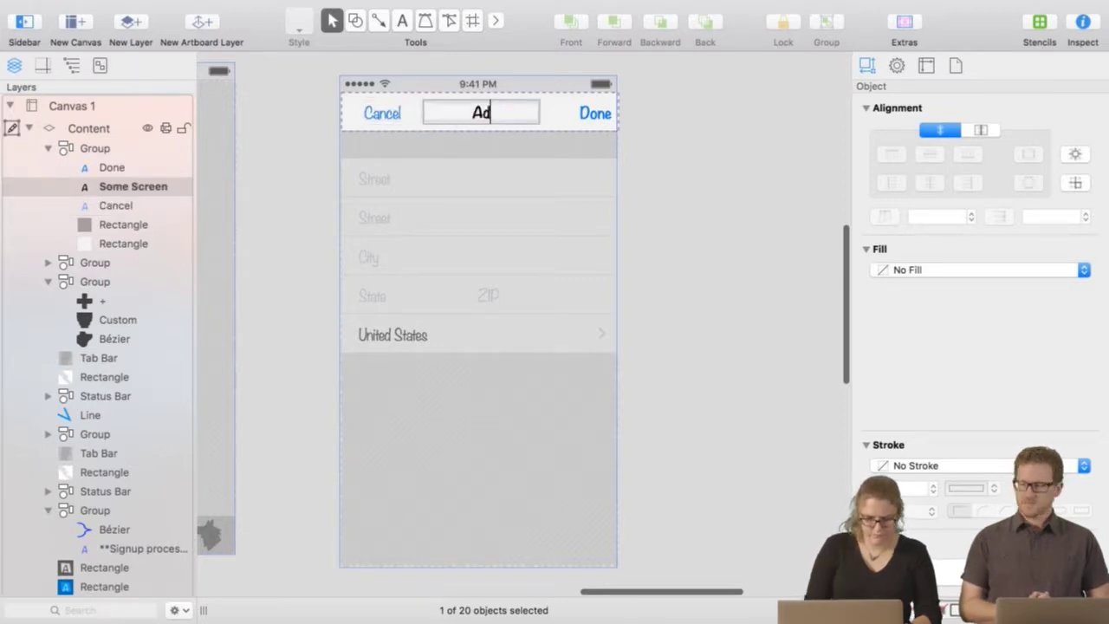
text(d Location)
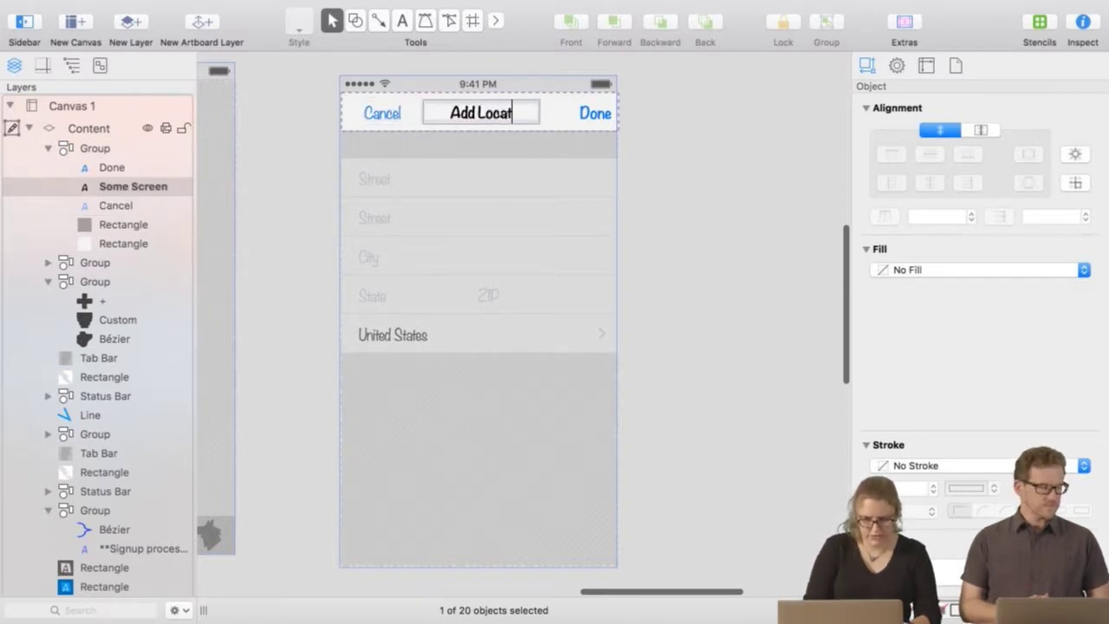
click(668, 161)
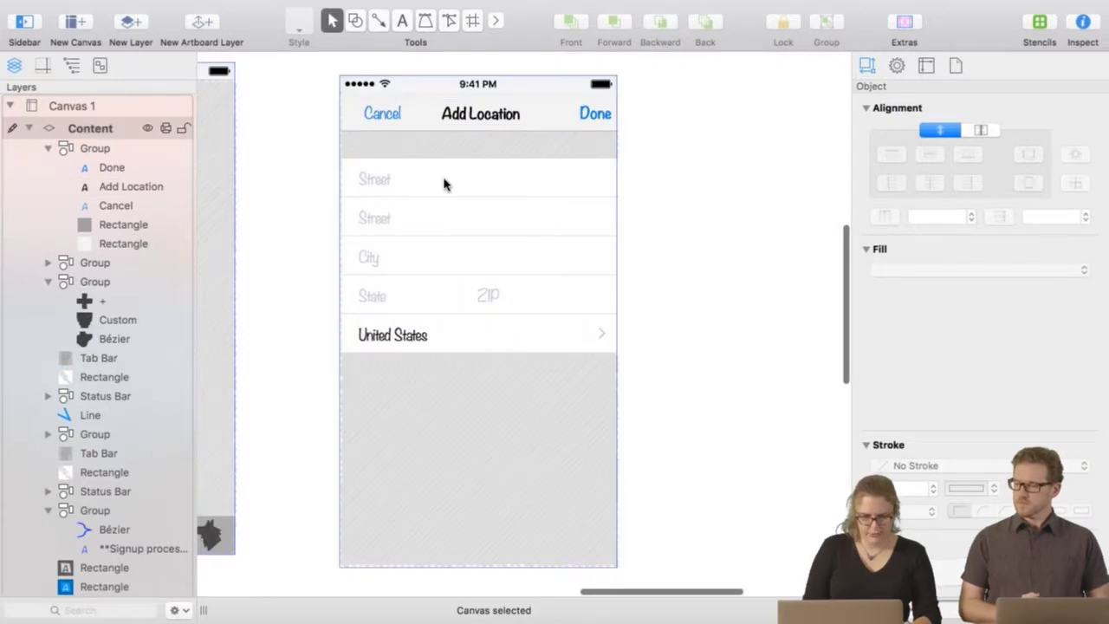
Move the address form up closer to the Add Location bar and align it with the phone's edges.
drag(443, 187, 445, 168)
click(736, 283)
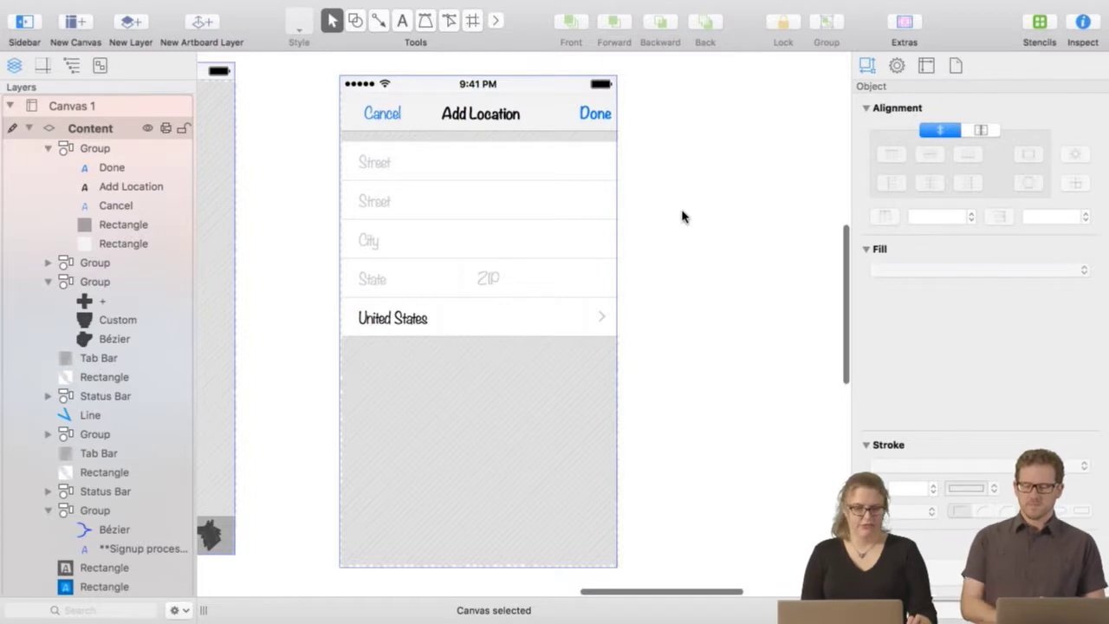
click(436, 188)
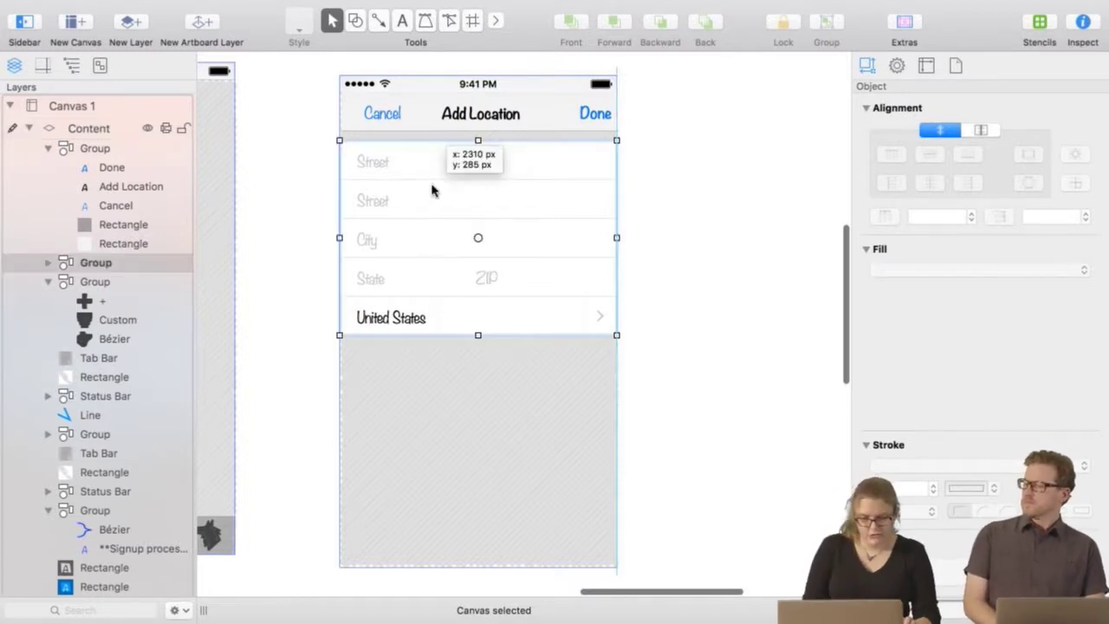
Place the Quantity label-and-value cell from the FrequentlyUsedStuff stencil below the address form, aligned with the phone's edges.
click(1039, 25)
click(750, 132)
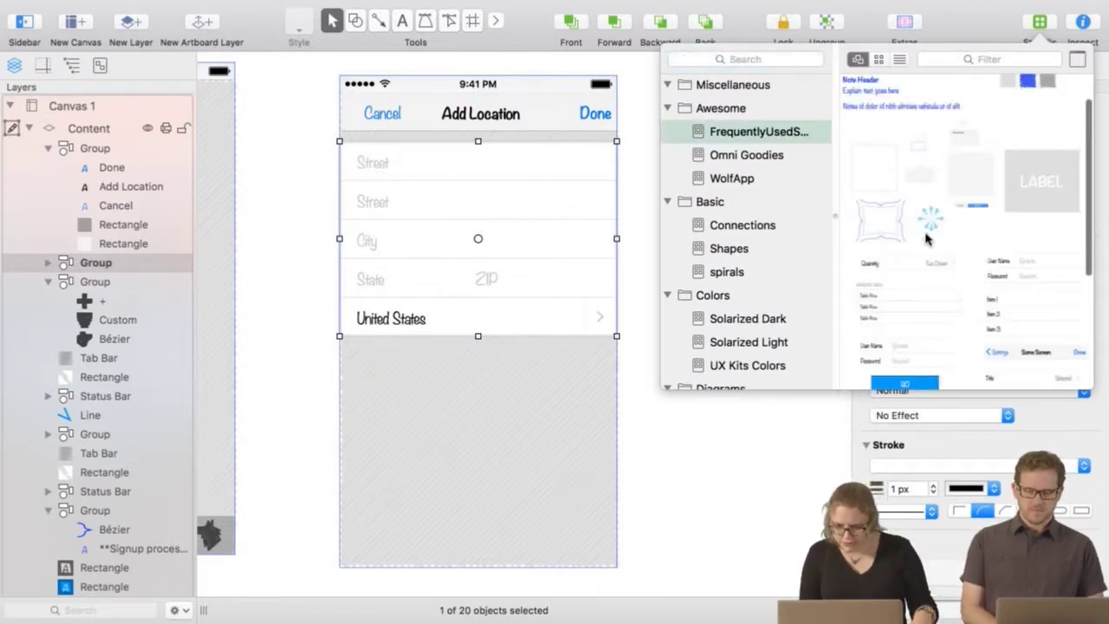
scroll(956, 274, down, 2)
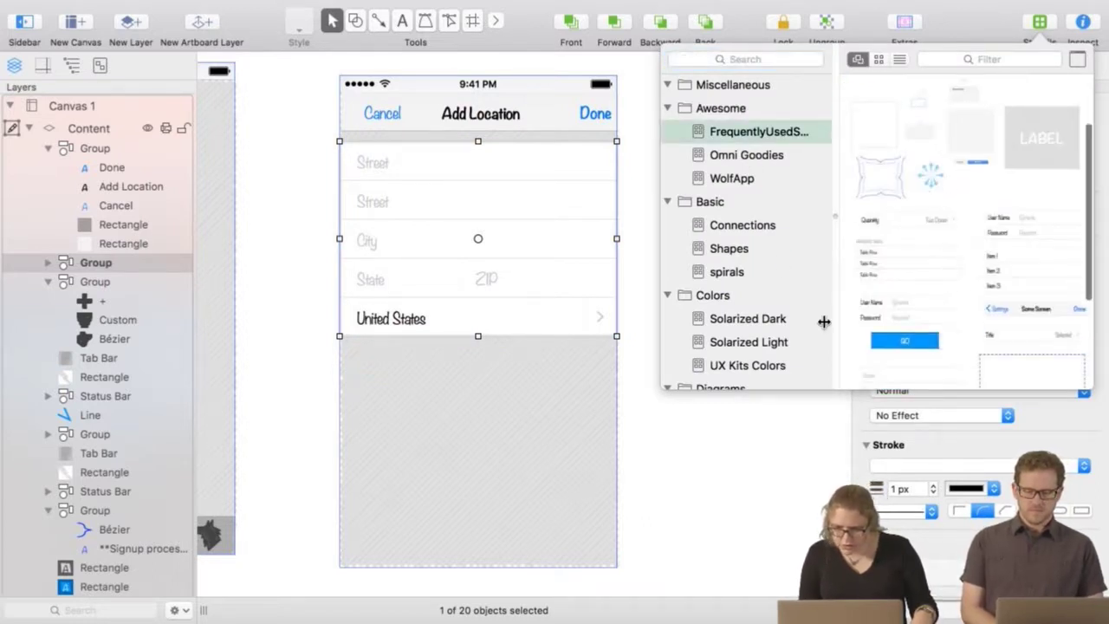
drag(897, 222, 418, 377)
click(741, 483)
click(366, 372)
Change the new cell's Quantity label to Material.
click(378, 394)
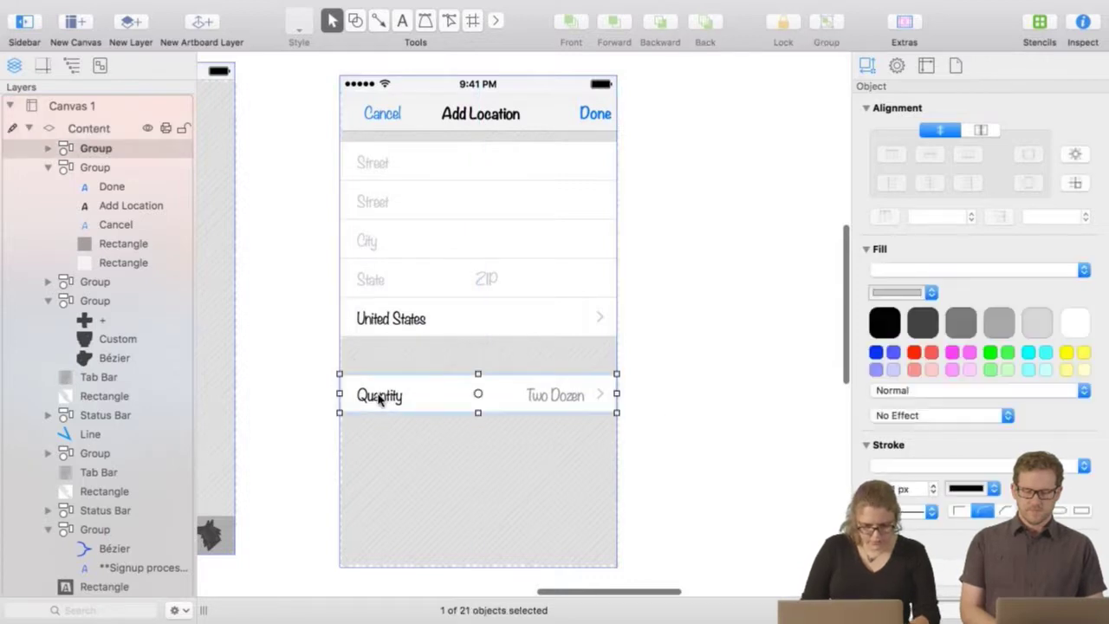
double_click(380, 395)
text(Material)
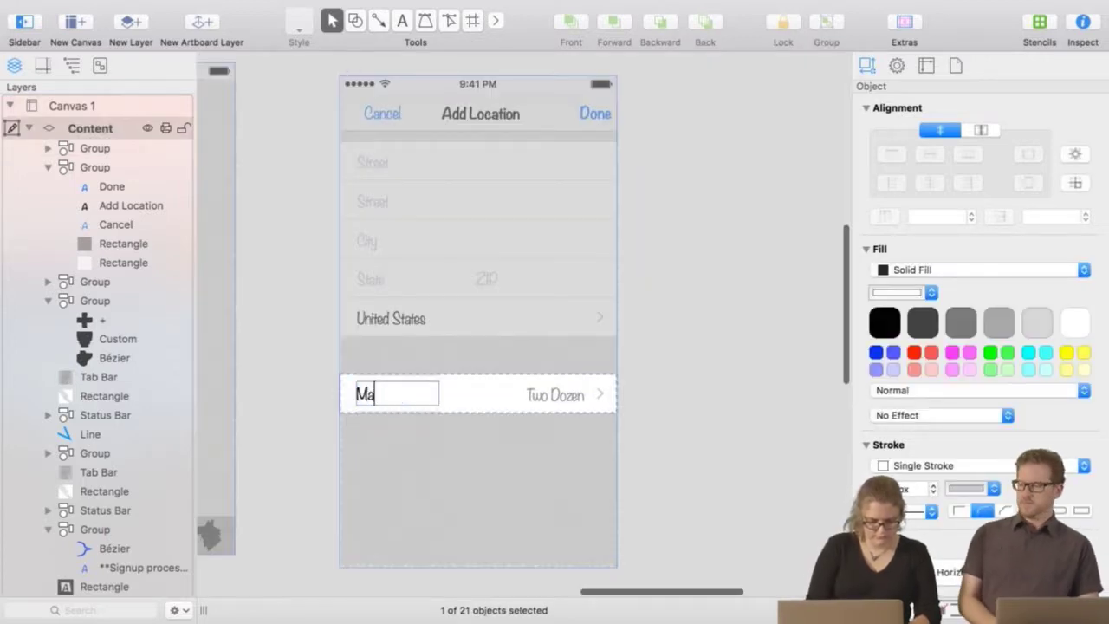
click(747, 470)
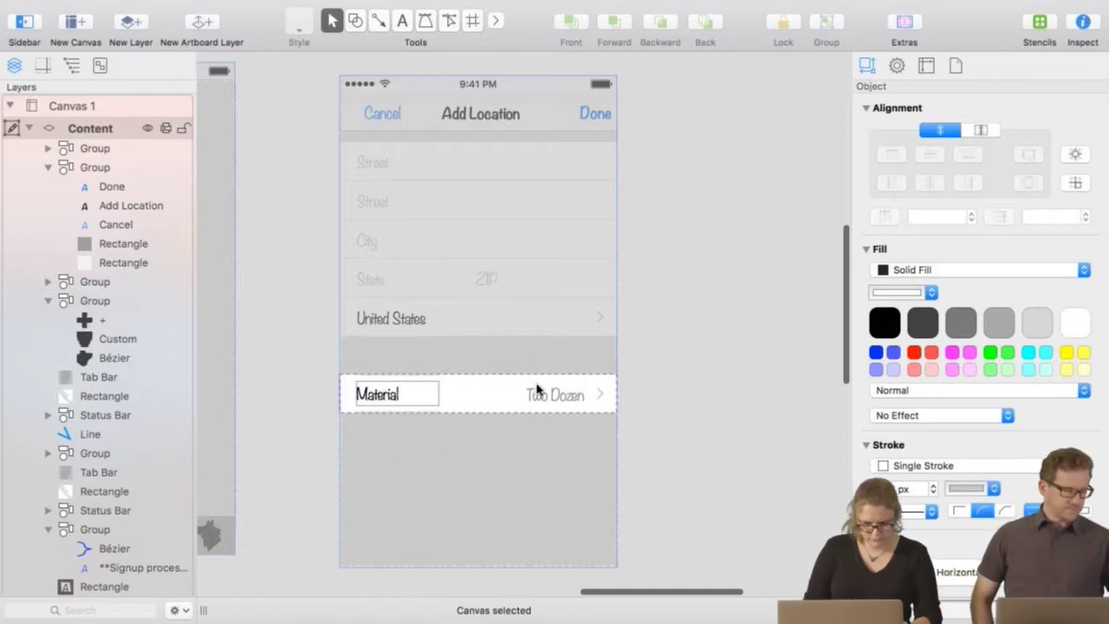
Set the Material cell's value to Sticks and move the cell up closer to the address form.
double_click(537, 393)
shift+click(580, 407)
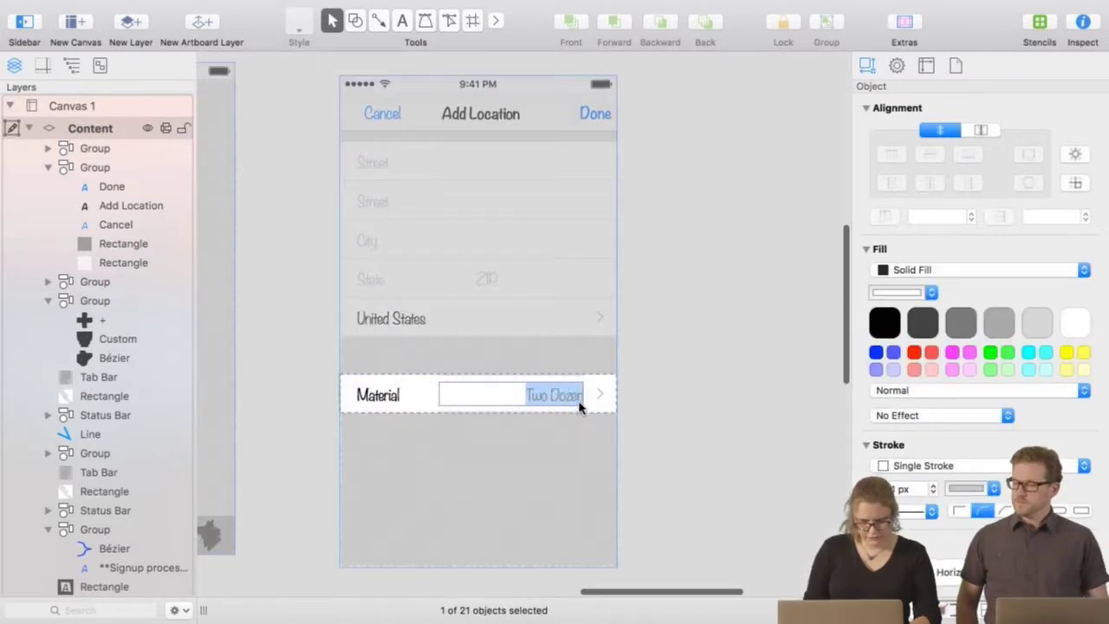
key(BackSpace)
text(St)
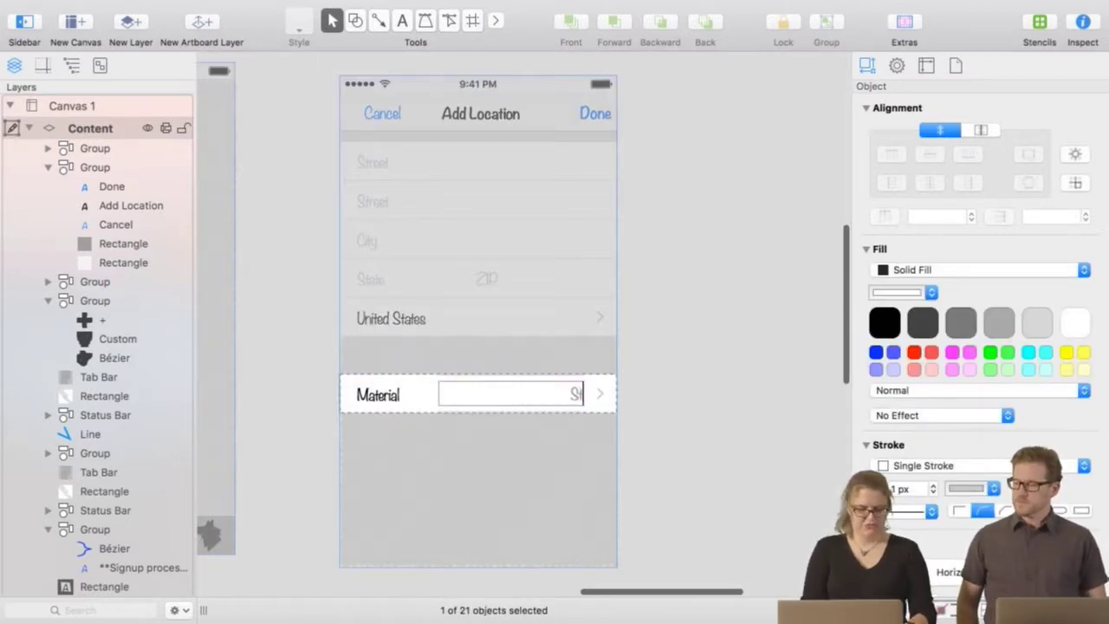
text(icks)
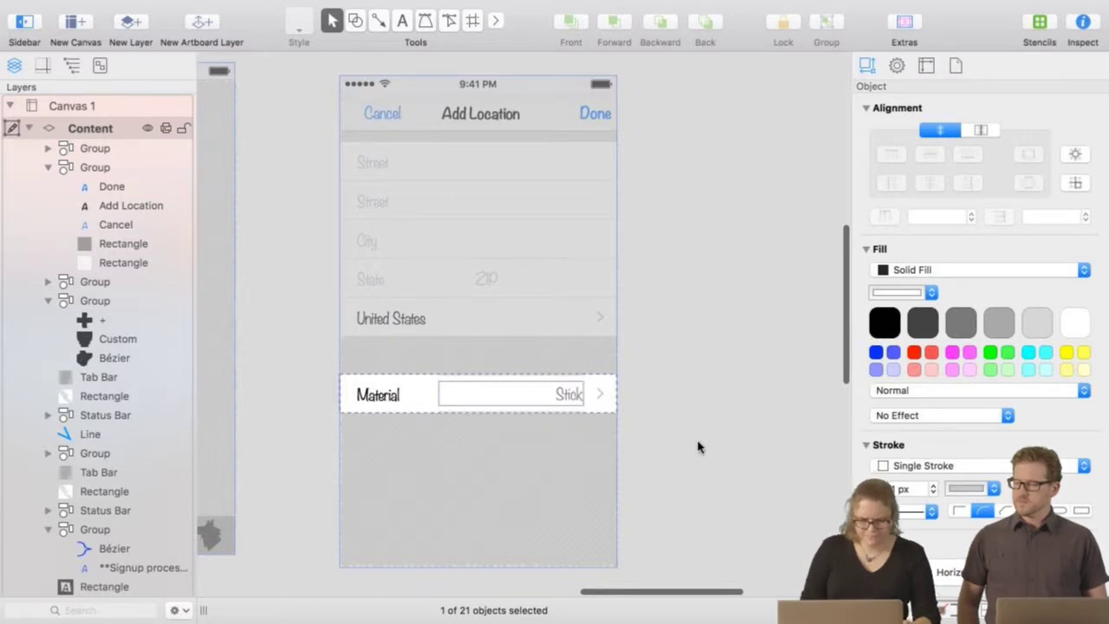
click(688, 412)
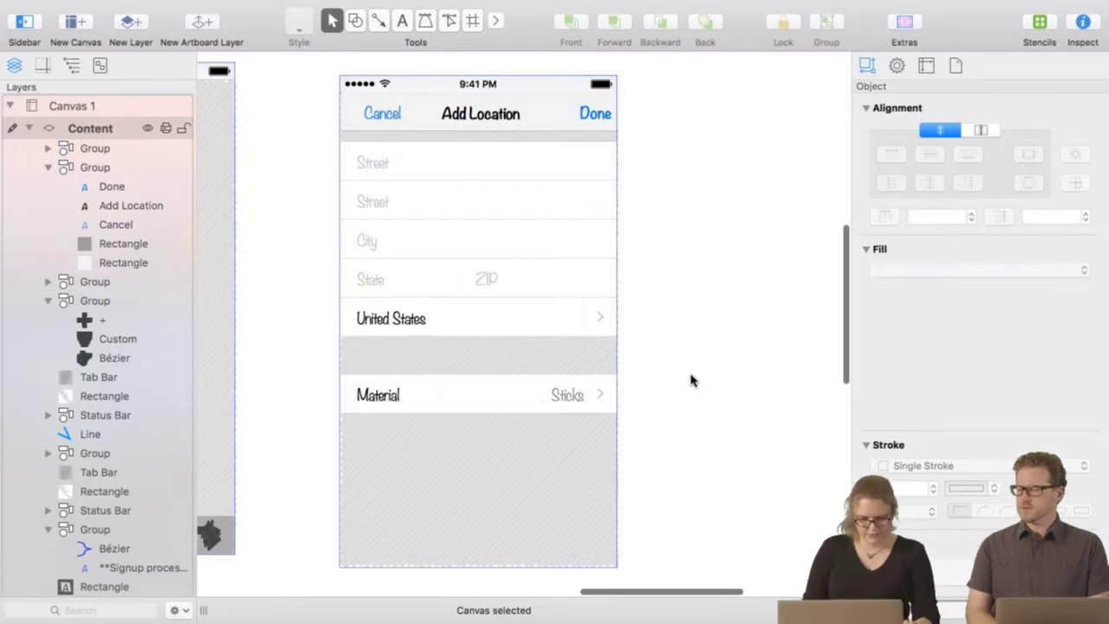
drag(435, 400, 436, 381)
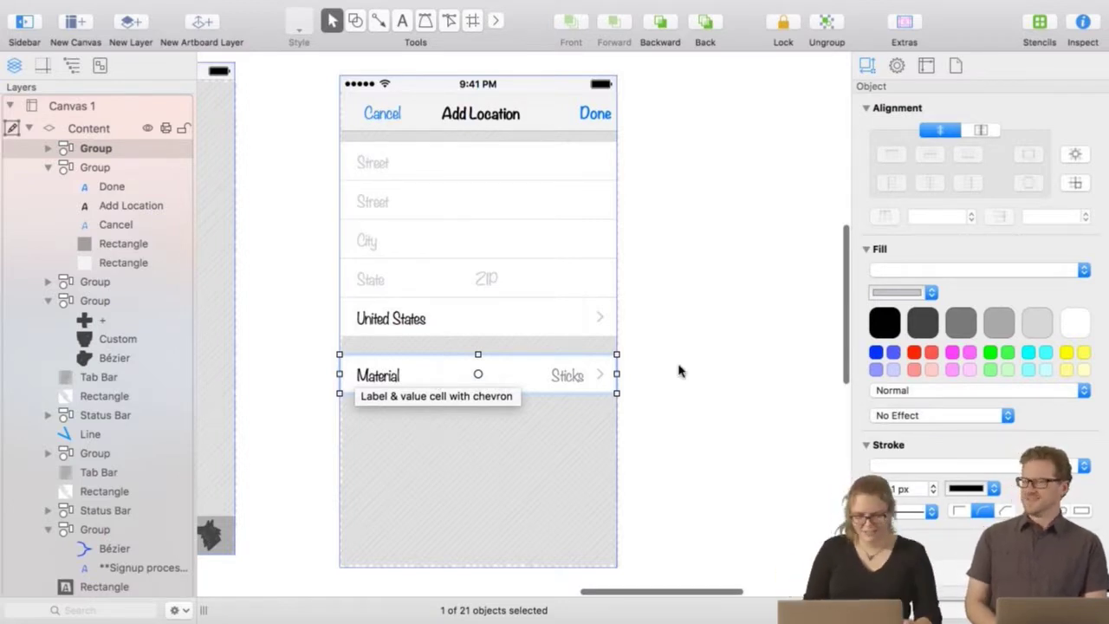
click(718, 378)
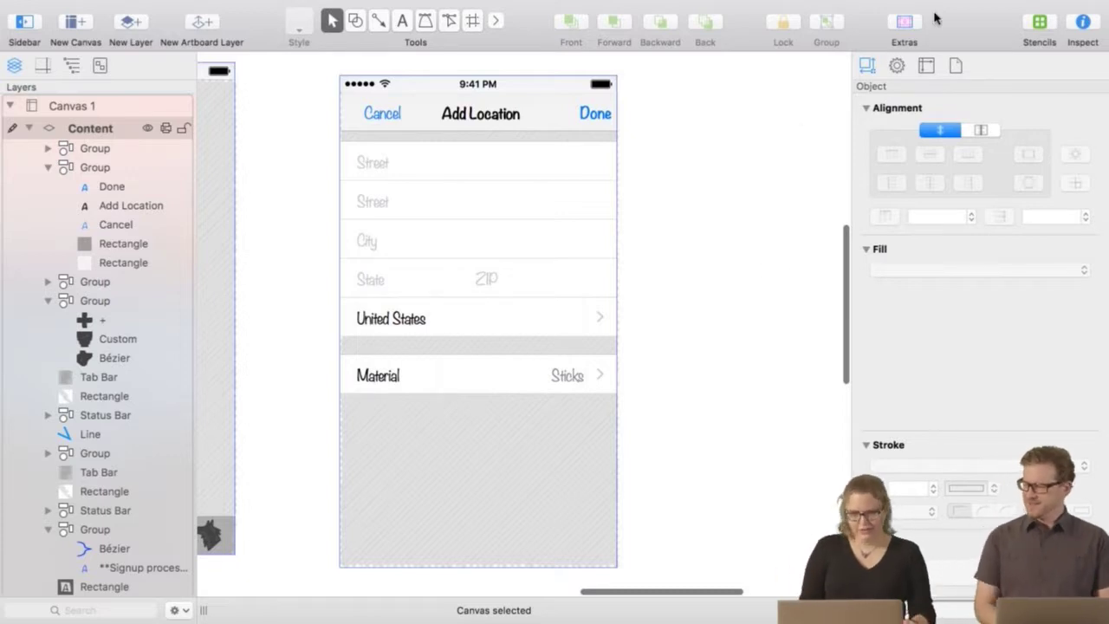
Place the Wind Resistance slider from the WolfApp stencil just below the Material cell on the third screen.
click(1038, 21)
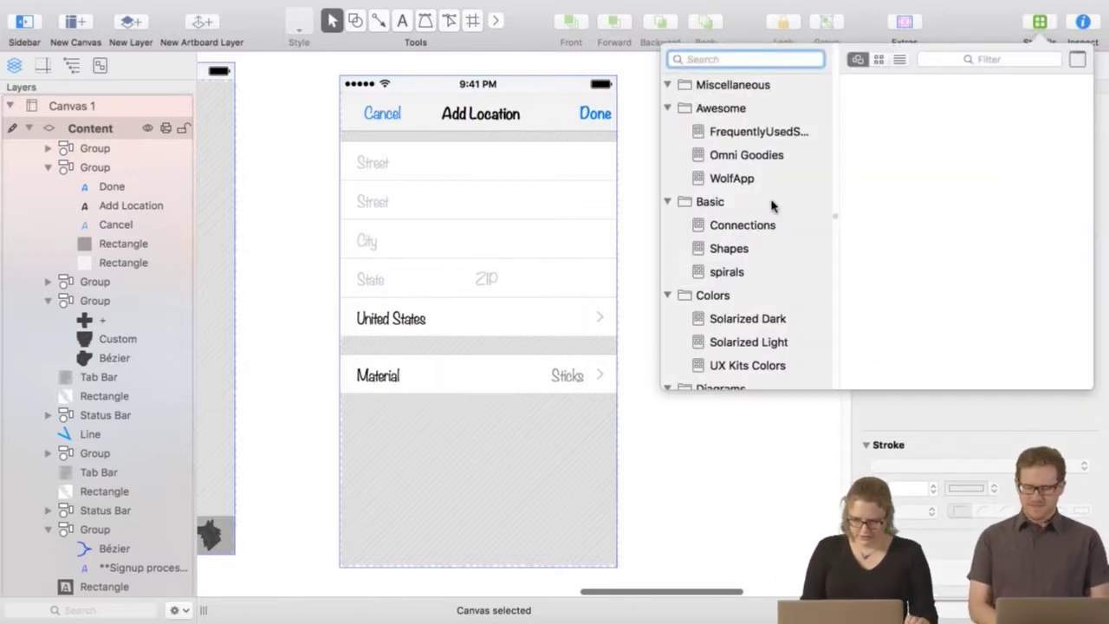
click(744, 187)
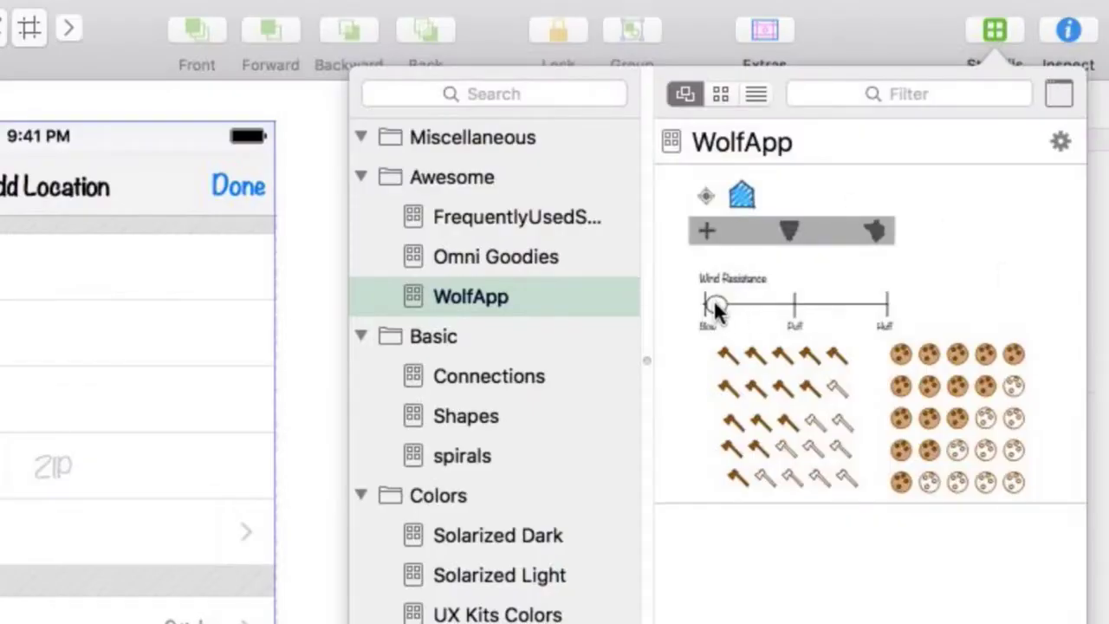
click(875, 185)
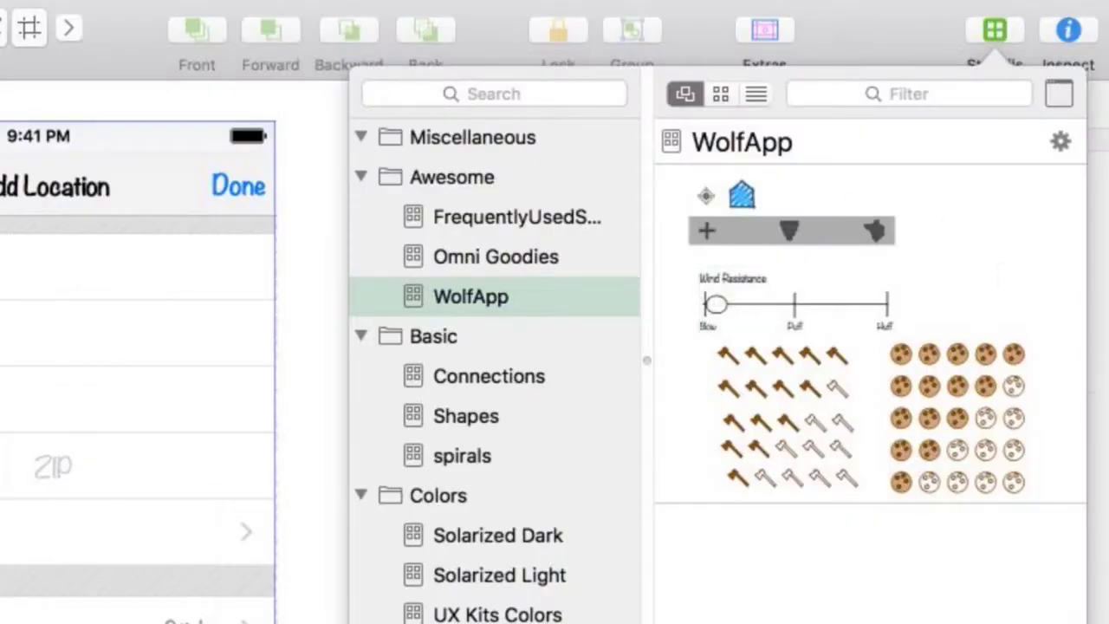
drag(715, 303, 0, 623)
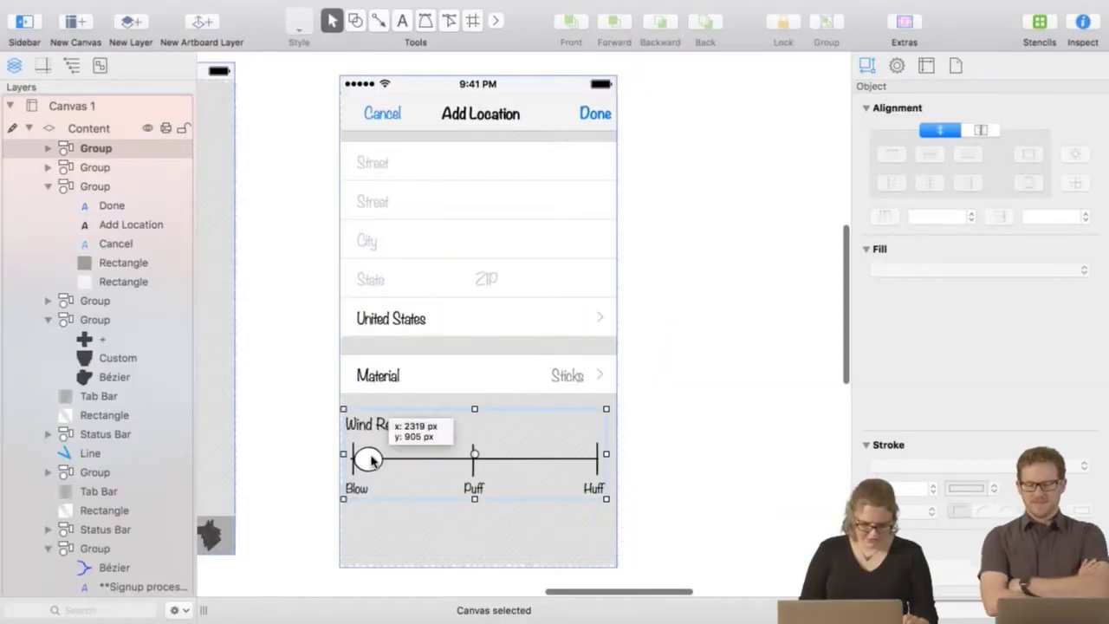
drag(370, 459, 370, 454)
click(743, 412)
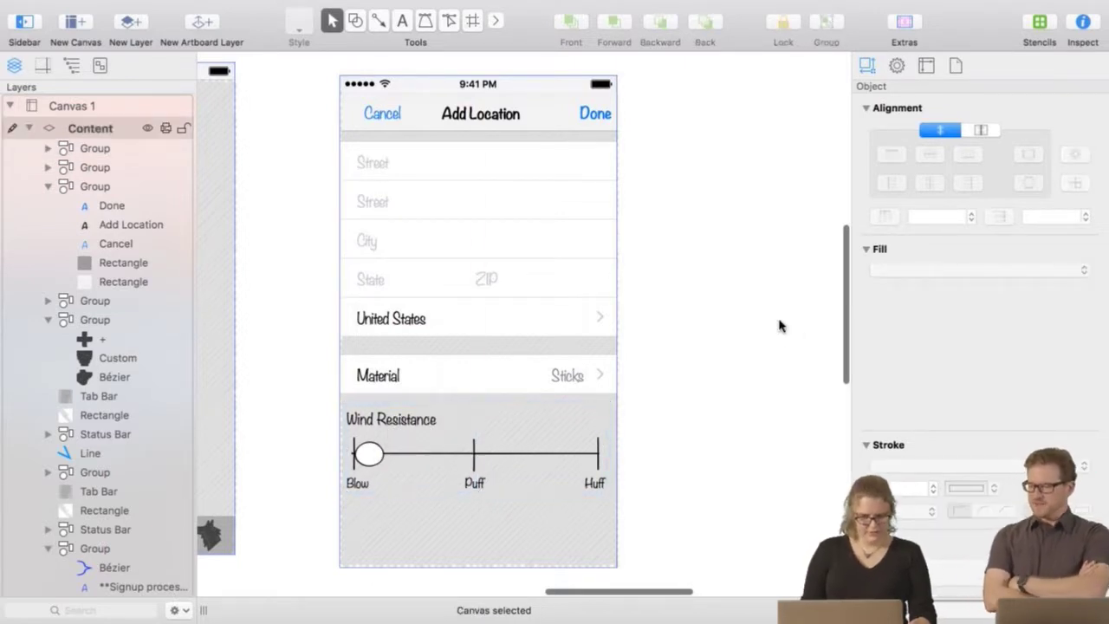
Swap the Wind Resistance slider's end labels so it starts with Huff and ends with Blow.
click(359, 488)
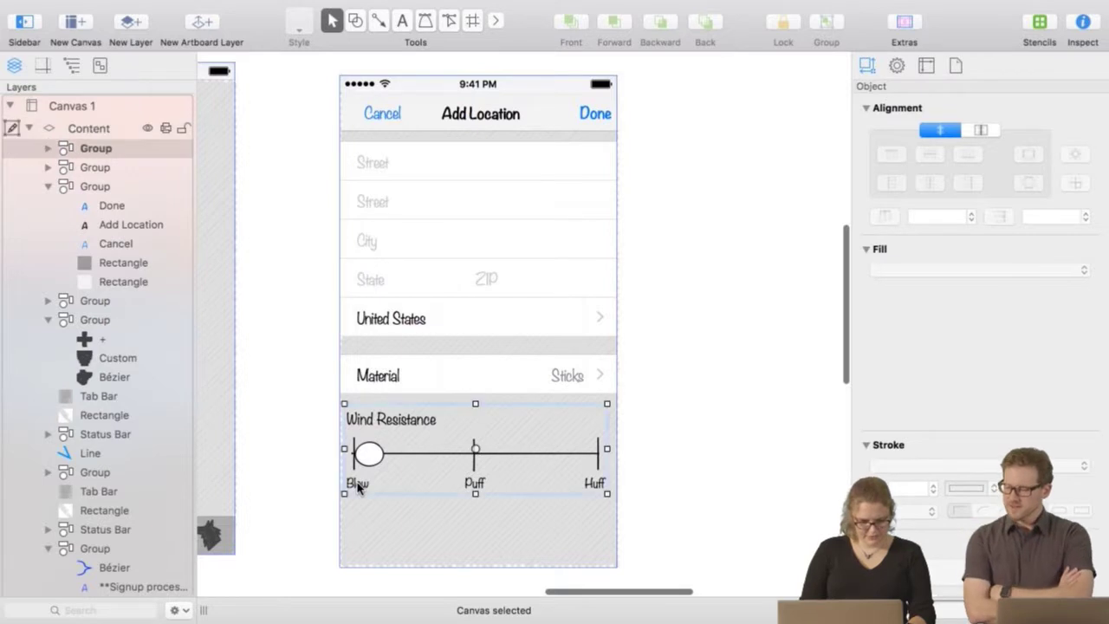
double_click(359, 487)
text(Hugg)
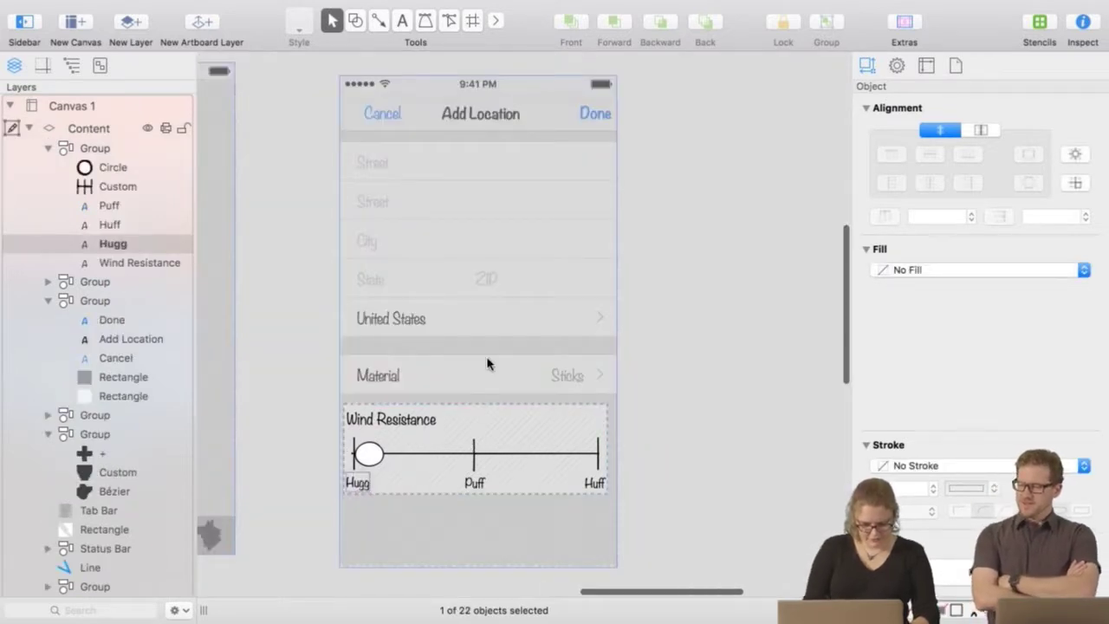
key(BackSpace)
key(BackSpace)
text(ff)
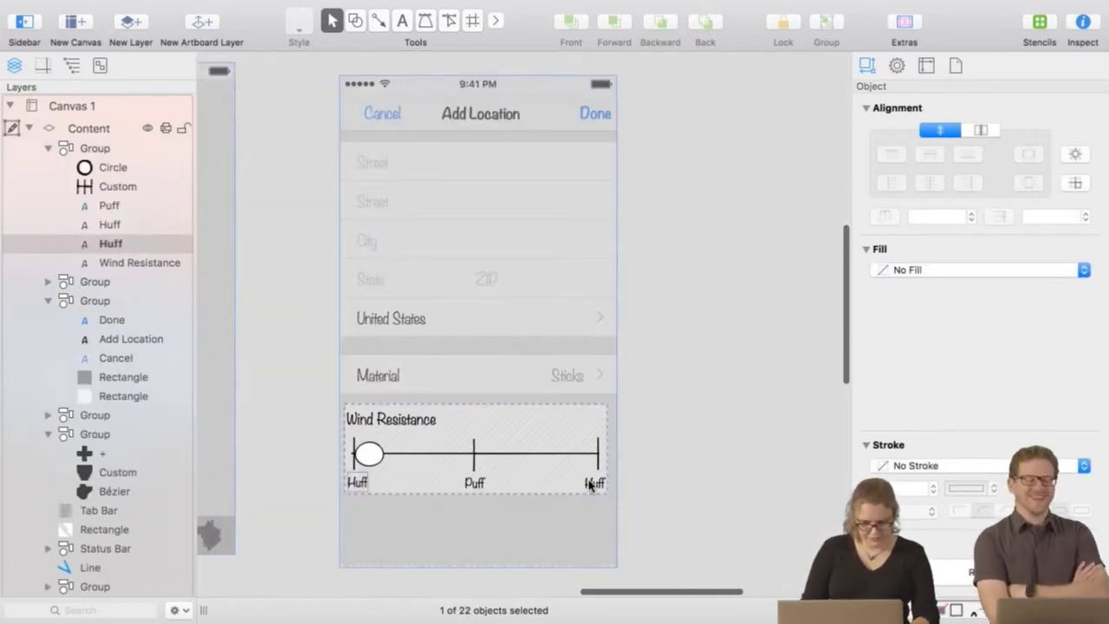
double_click(594, 487)
text(Blow)
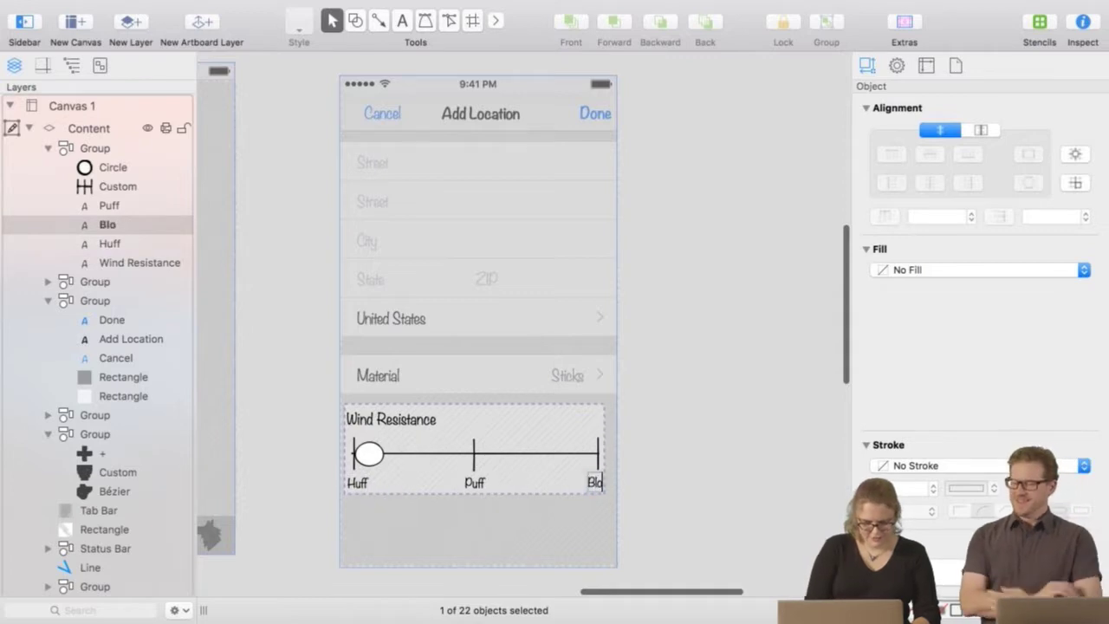
click(701, 443)
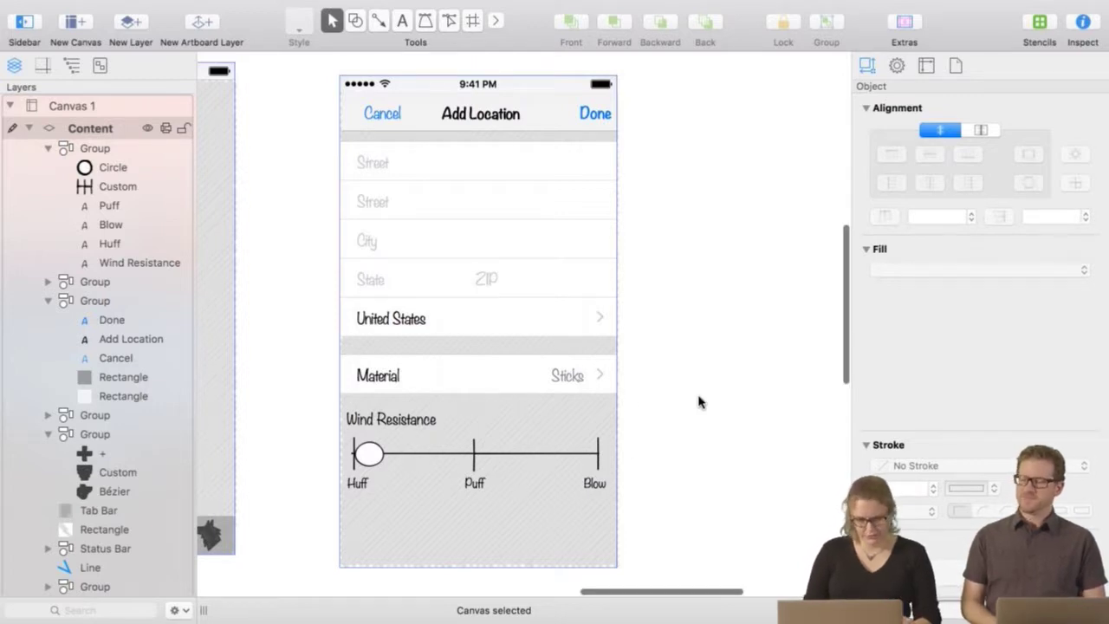
drag(754, 448, 712, 303)
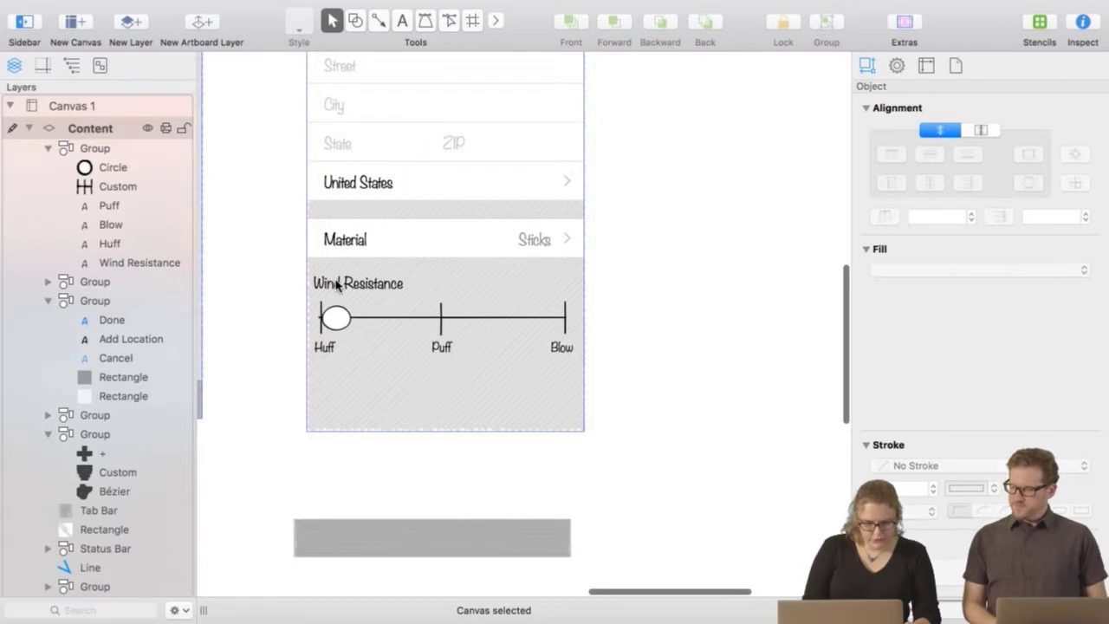
Copy the word Wind from the Wind Resistance label and paste it as a new text object below the slider.
double_click(338, 285)
key(super+c)
click(718, 364)
key(super+v)
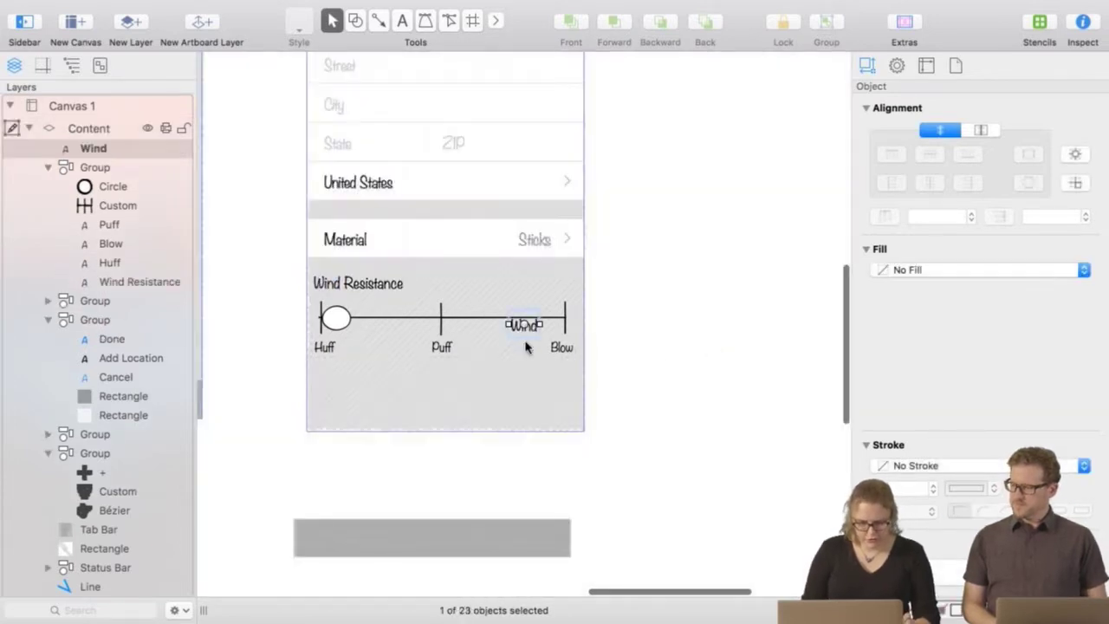
drag(524, 326, 336, 412)
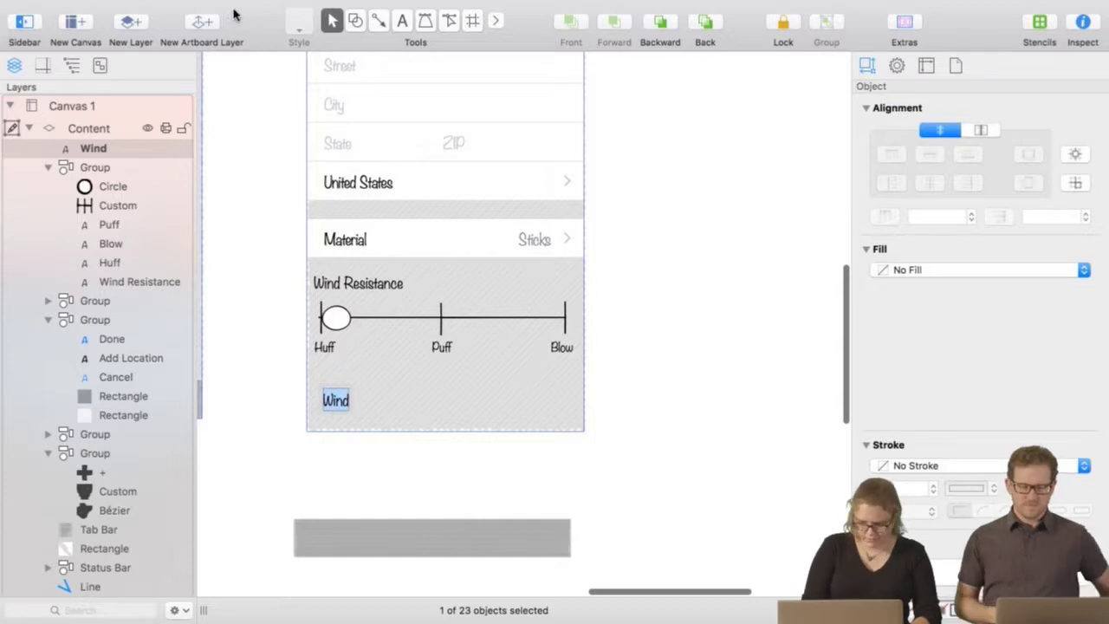
Change the new label's text to Elderly Residents and left-align it with the Wind Resistance label.
key(Return)
text(Elder)
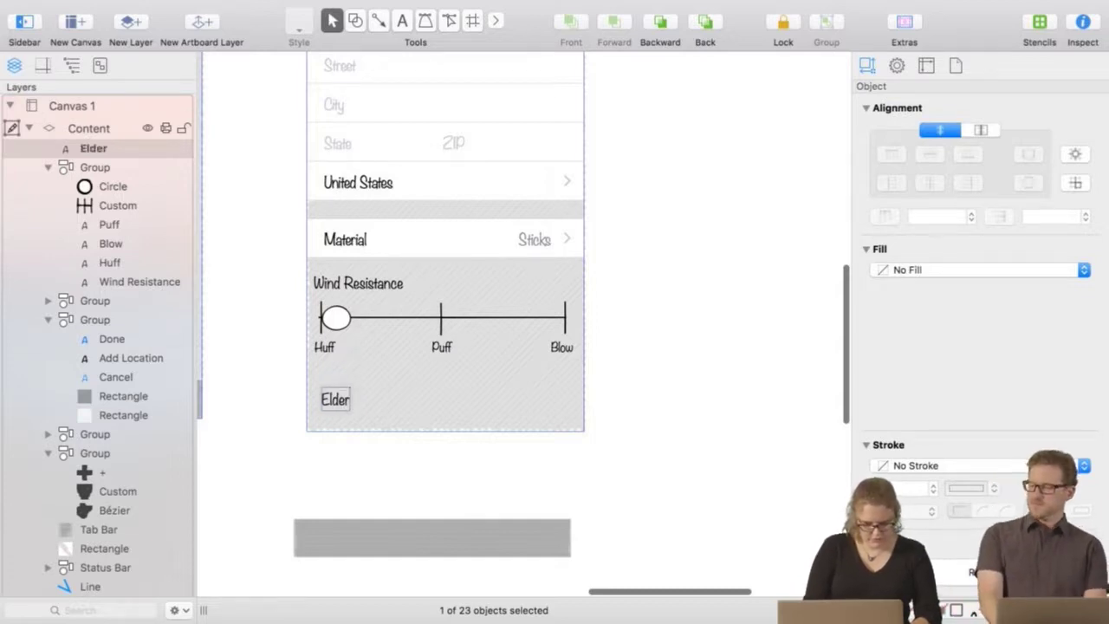
text(ly Resid)
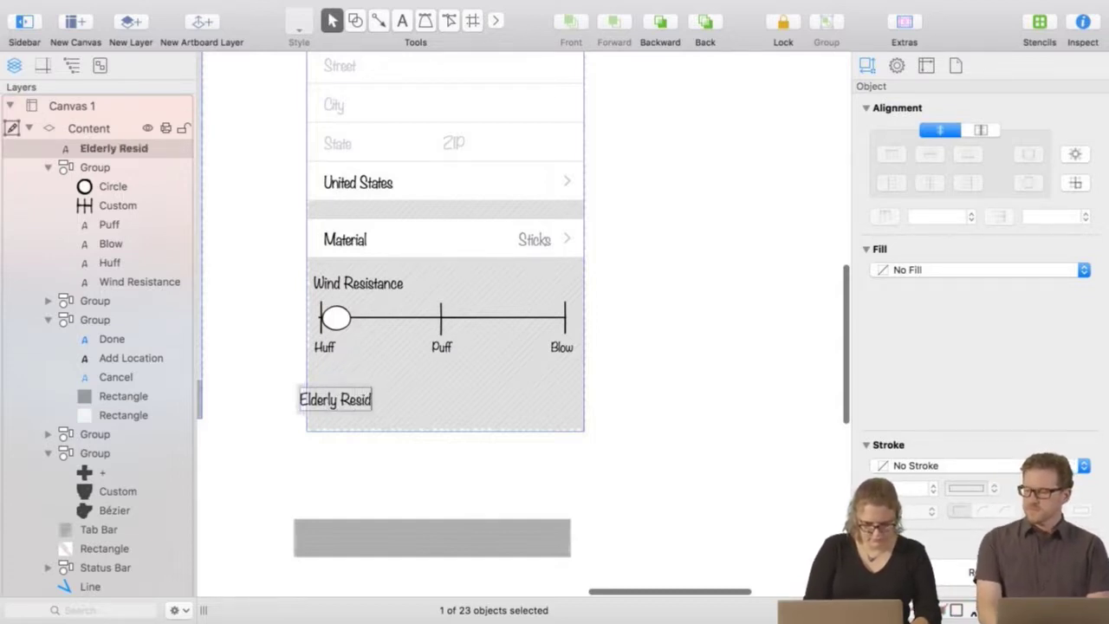
text(ents)
click(718, 477)
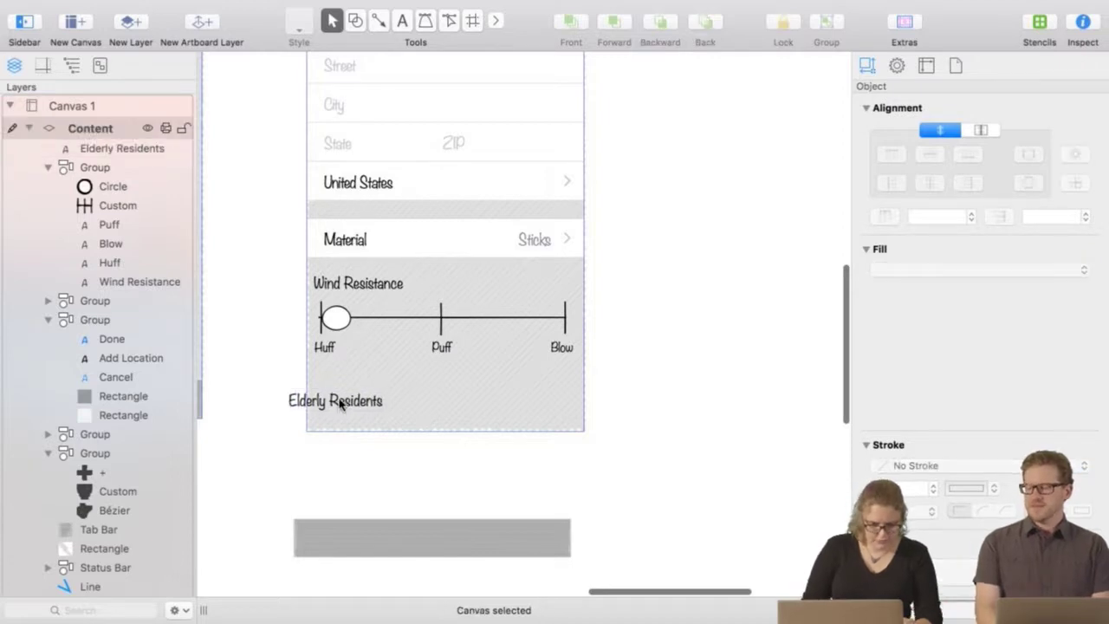
drag(340, 403, 369, 394)
click(677, 391)
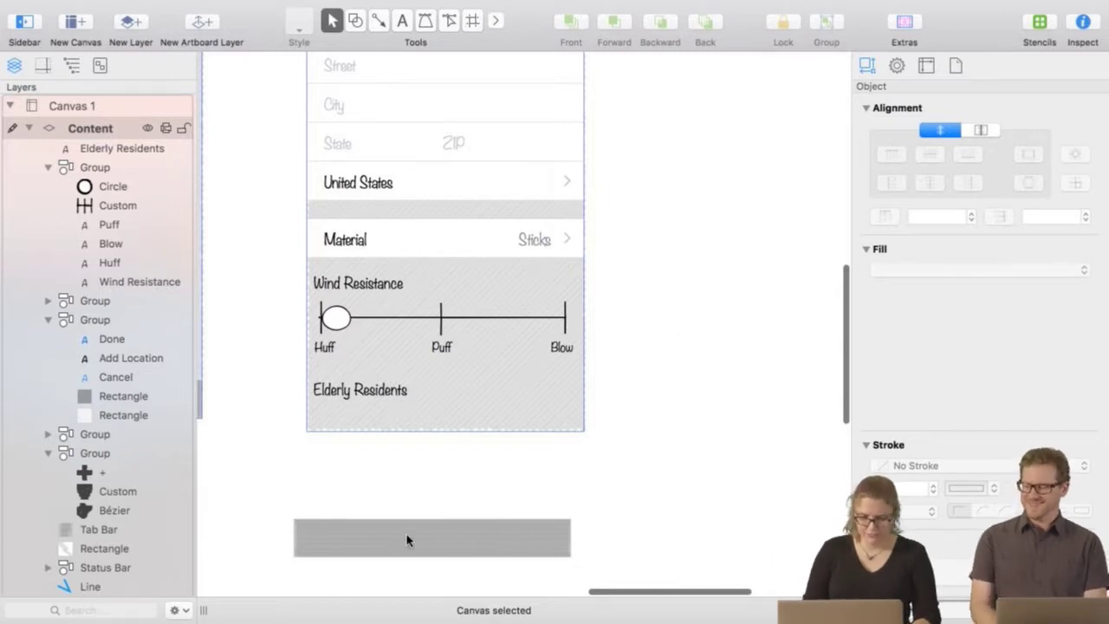
Delete the leftover gray tab bar rectangle below the third screen.
drag(407, 541, 710, 222)
key(Delete)
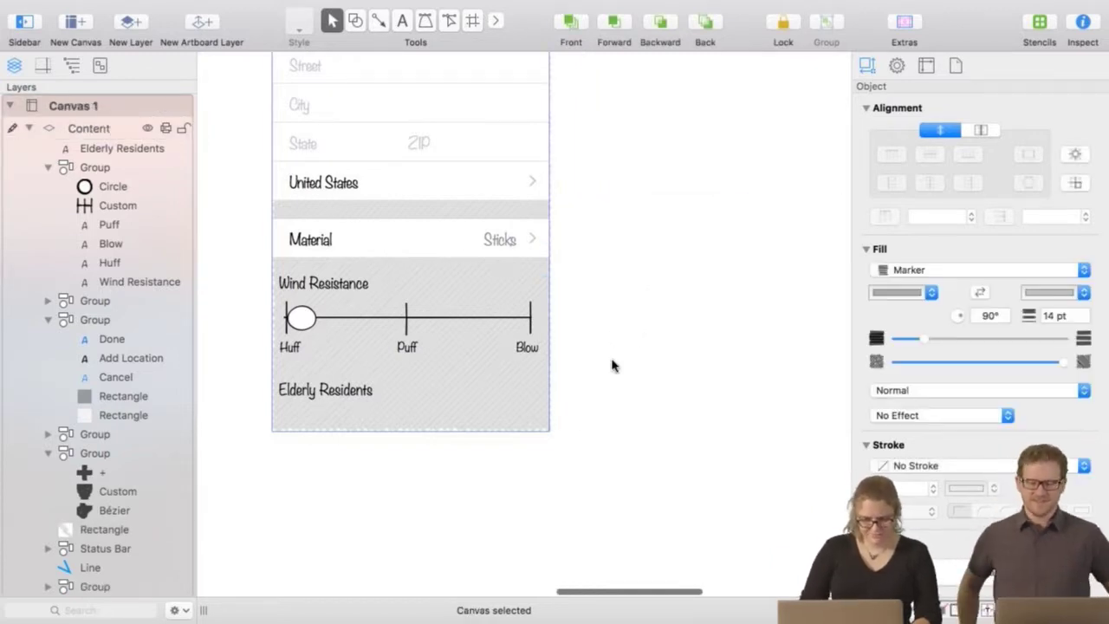
scroll(658, 381, down, 5)
scroll(659, 381, left, 2)
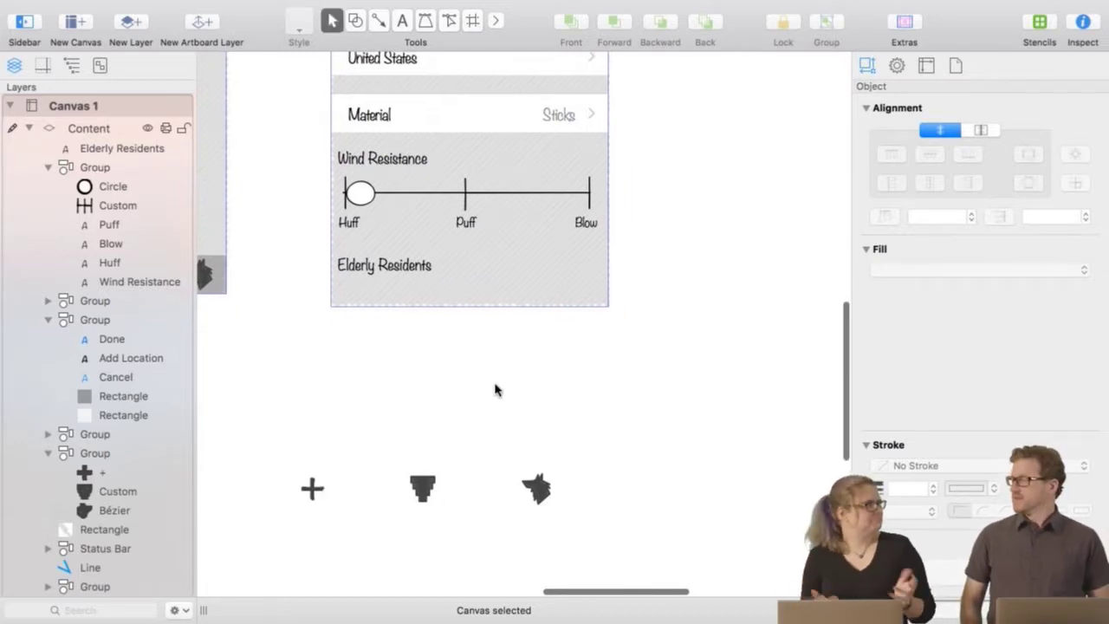
Place the cookie rating with four of five cookies filled from the WolfApp stencil just below the third screen.
click(1035, 25)
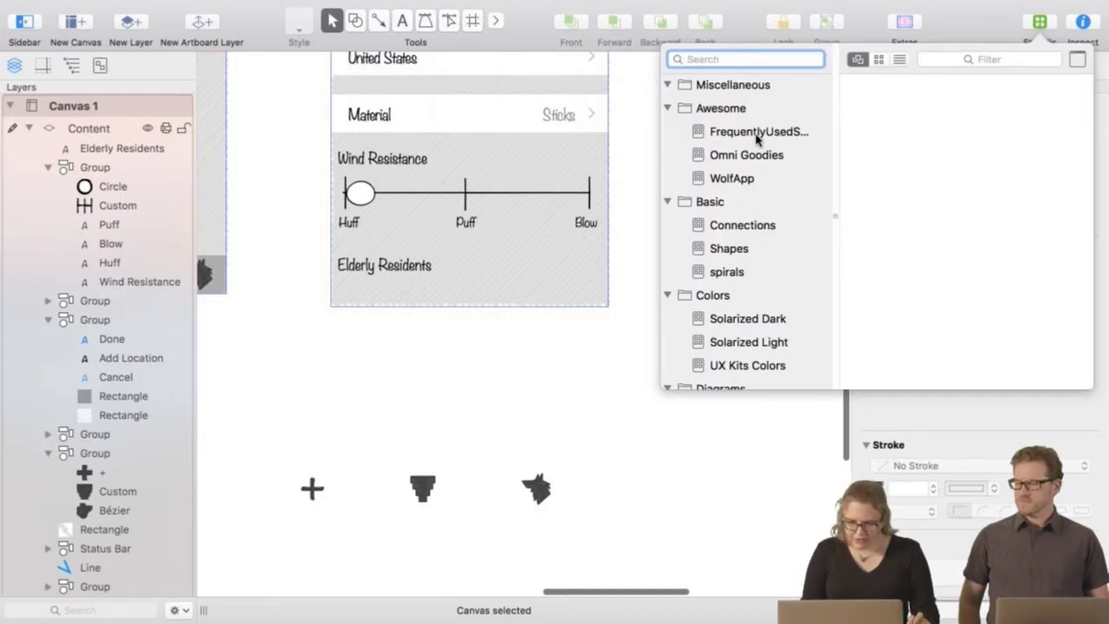
click(734, 178)
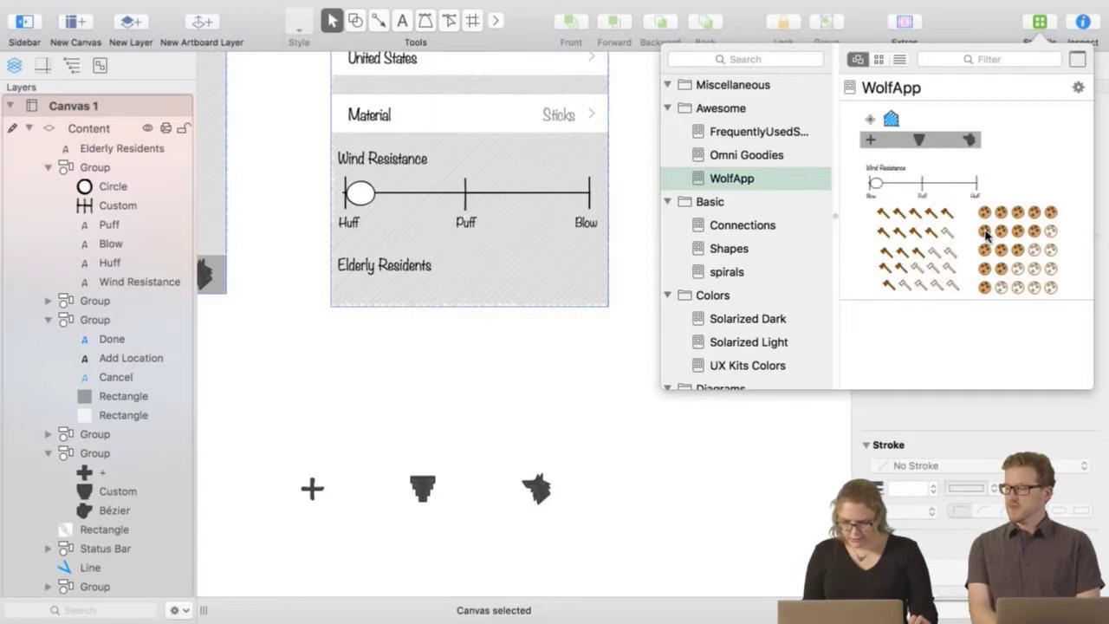
drag(984, 230, 438, 372)
click(569, 393)
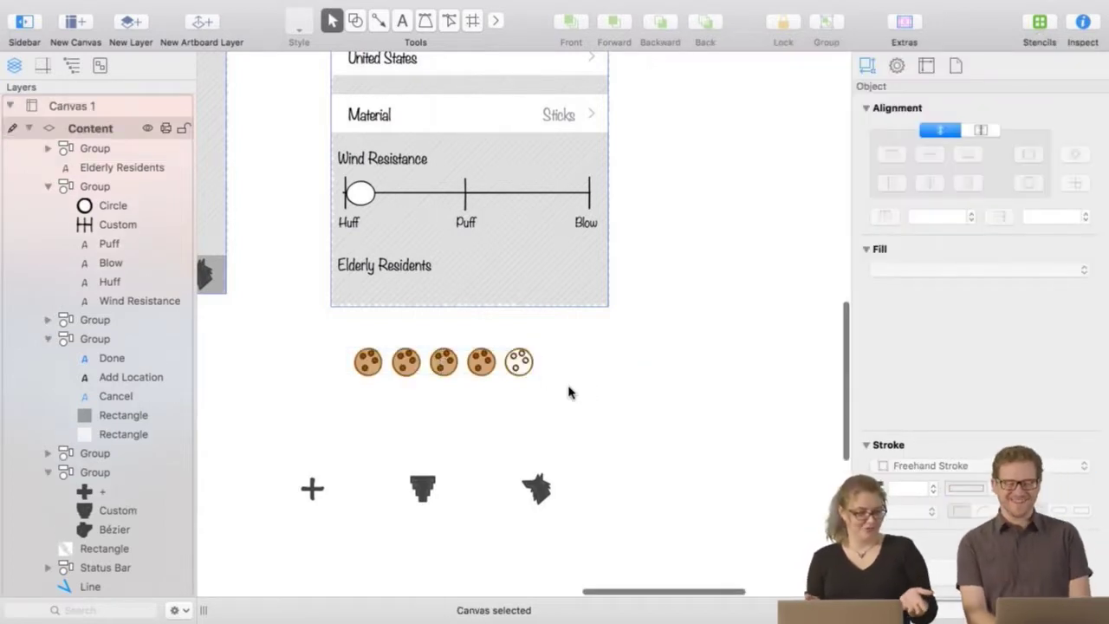
Move the cookie rating under the Elderly Residents label and enlarge it to span nearly the screen's full width.
mouse_move(481, 365)
mouse_down()
mouse_move(490, 271)
mouse_move(500, 300)
mouse_up()
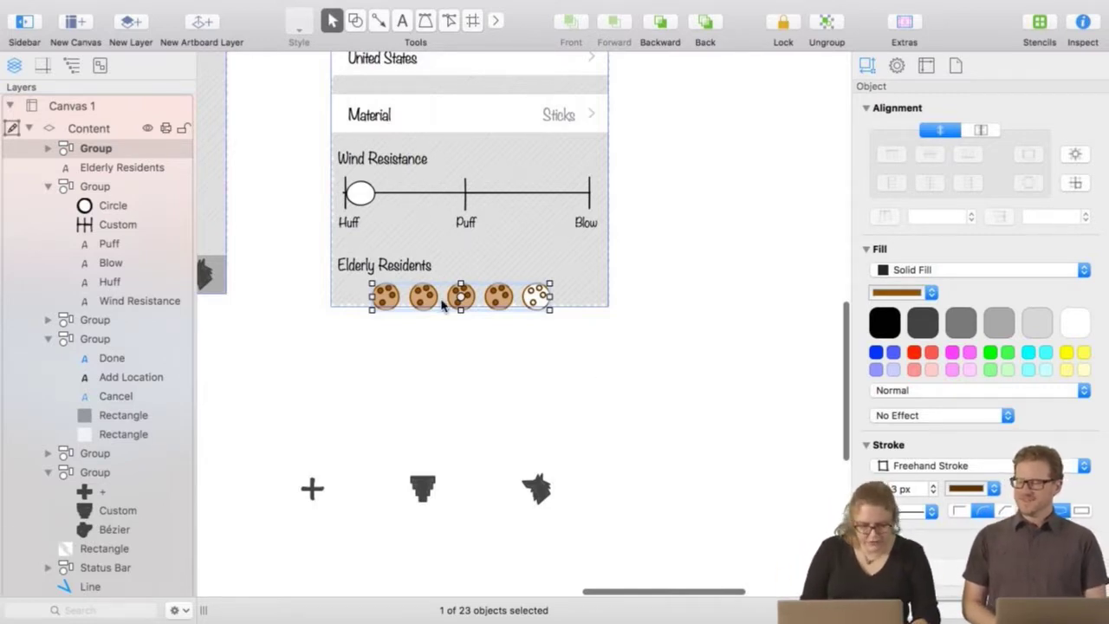
drag(425, 297, 395, 297)
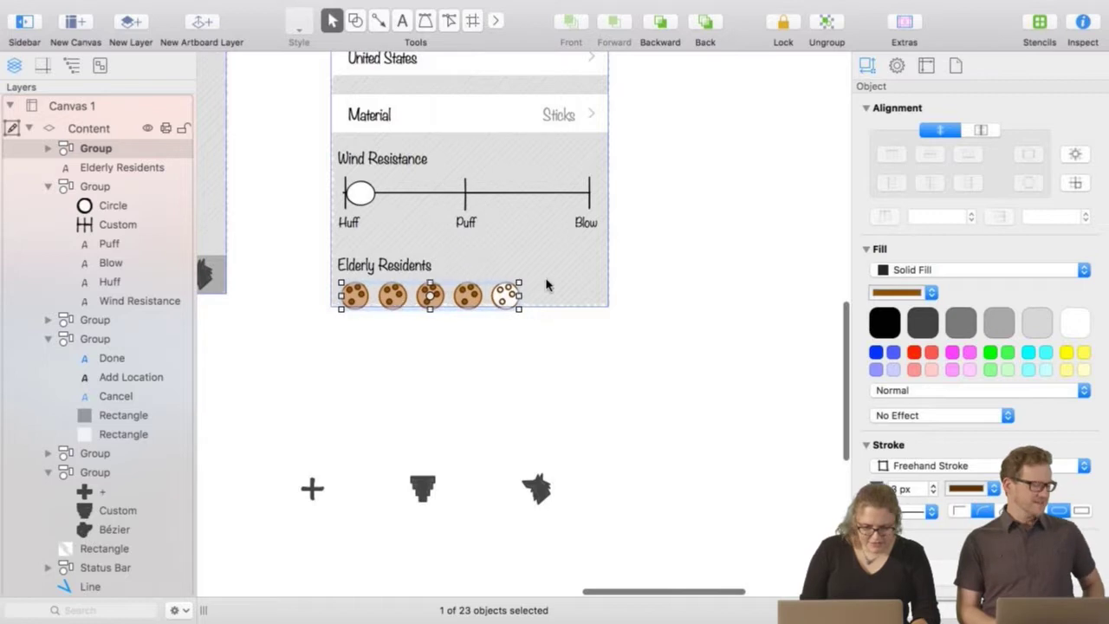
drag(518, 295, 599, 303)
Delete the leftover plus, house-shaped and wolf icons below the third screen.
click(691, 359)
drag(261, 444, 554, 518)
key(Delete)
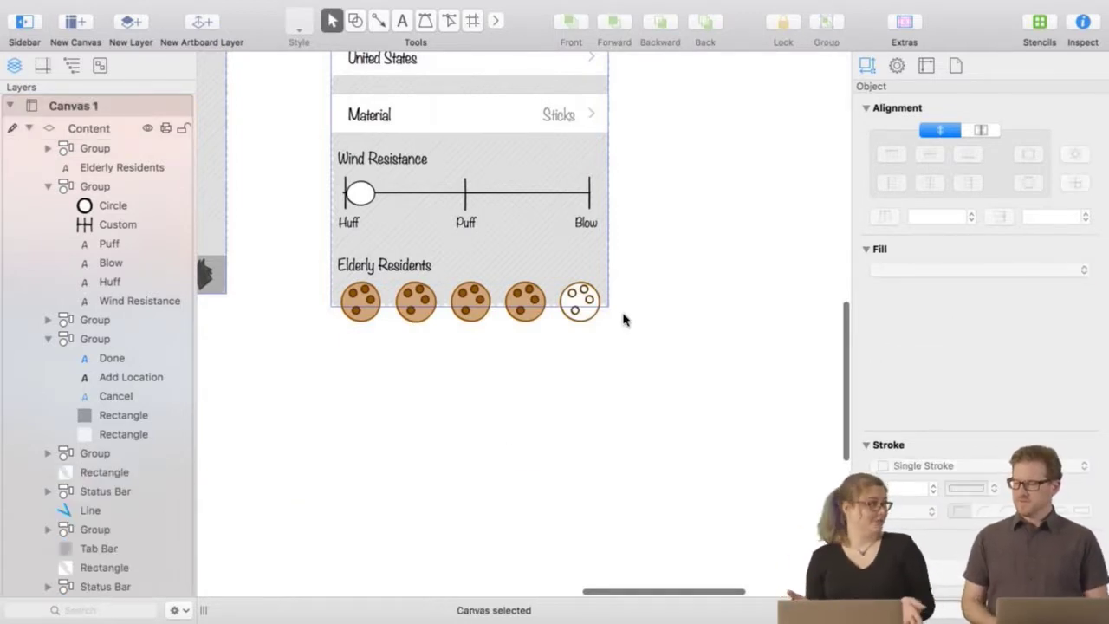
Extend the third screen's background and artboard downward to leave room beneath the cookie rating.
scroll(649, 161, up, 4)
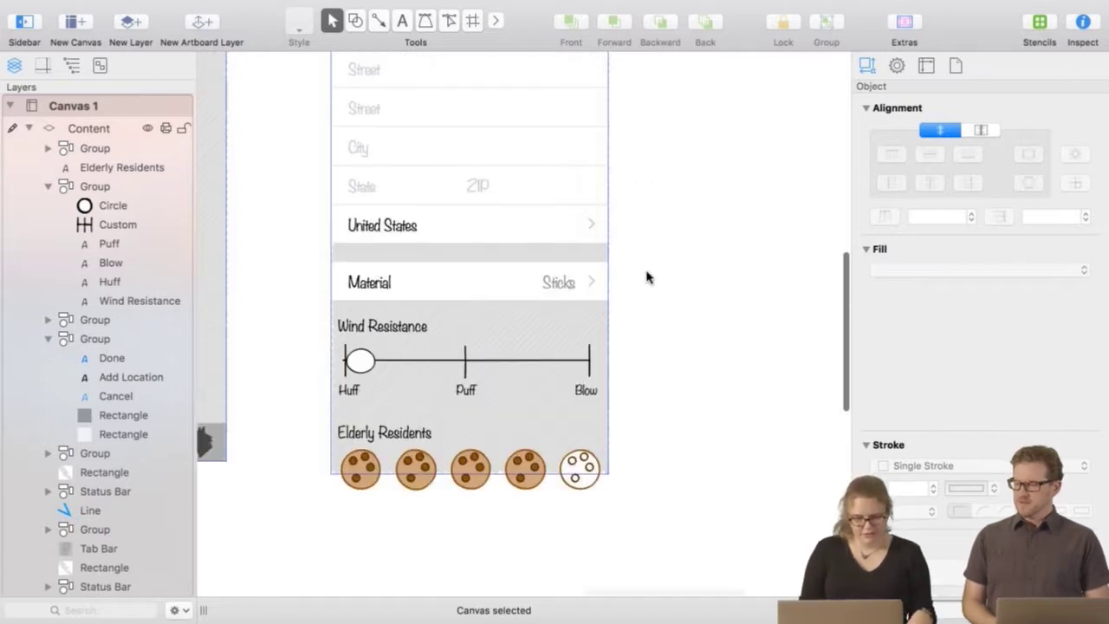
click(468, 472)
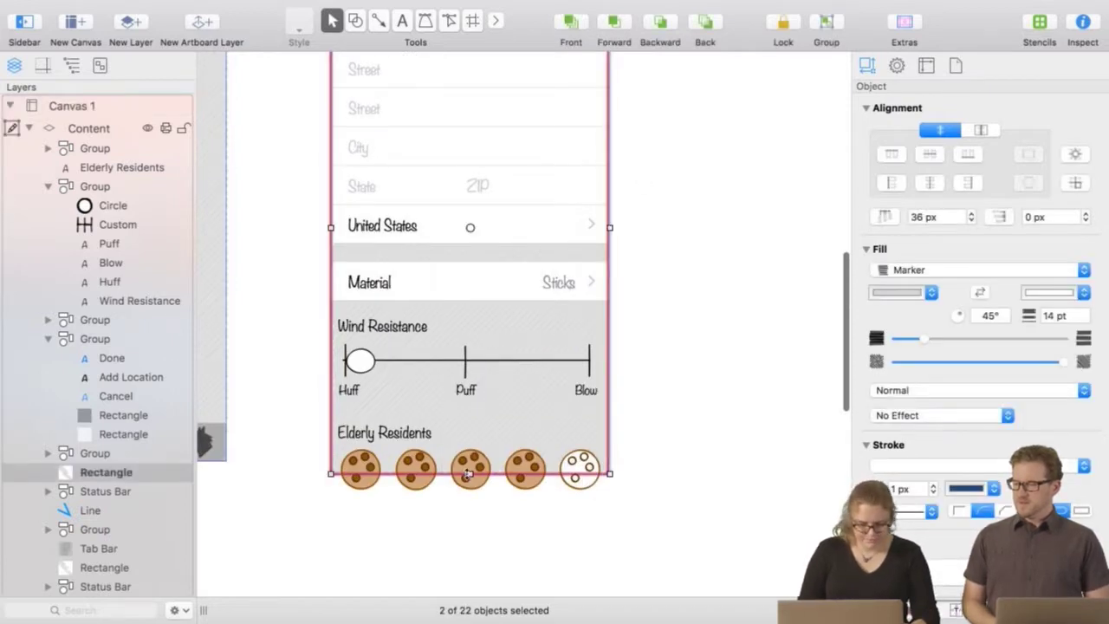
drag(468, 474, 468, 598)
scroll(678, 377, down, 1)
scroll(678, 377, down, 4)
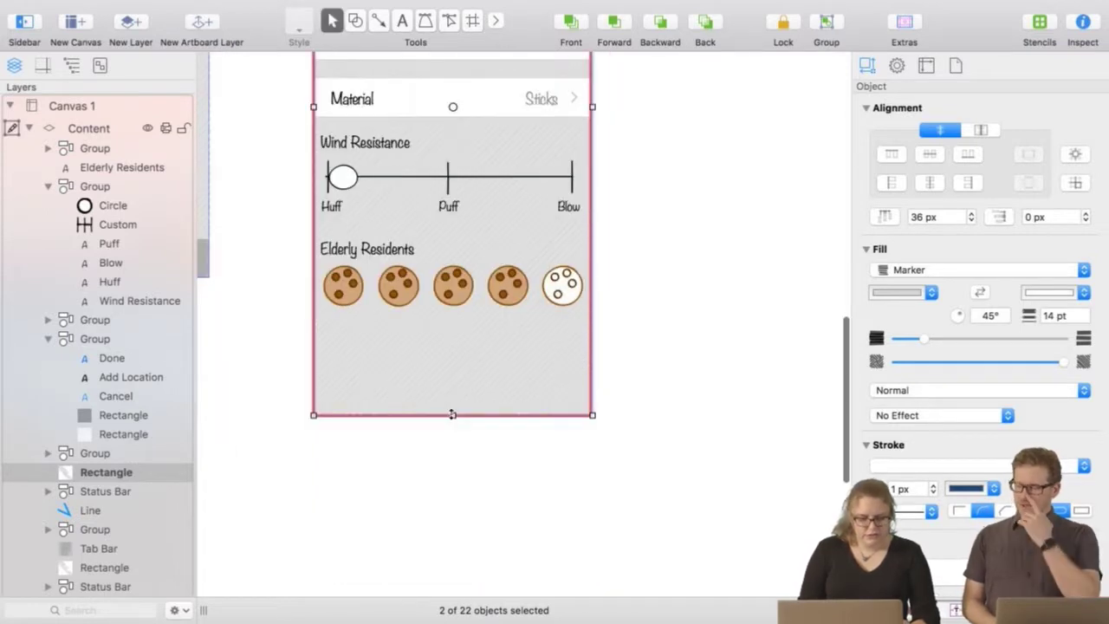
drag(451, 411, 461, 495)
click(702, 347)
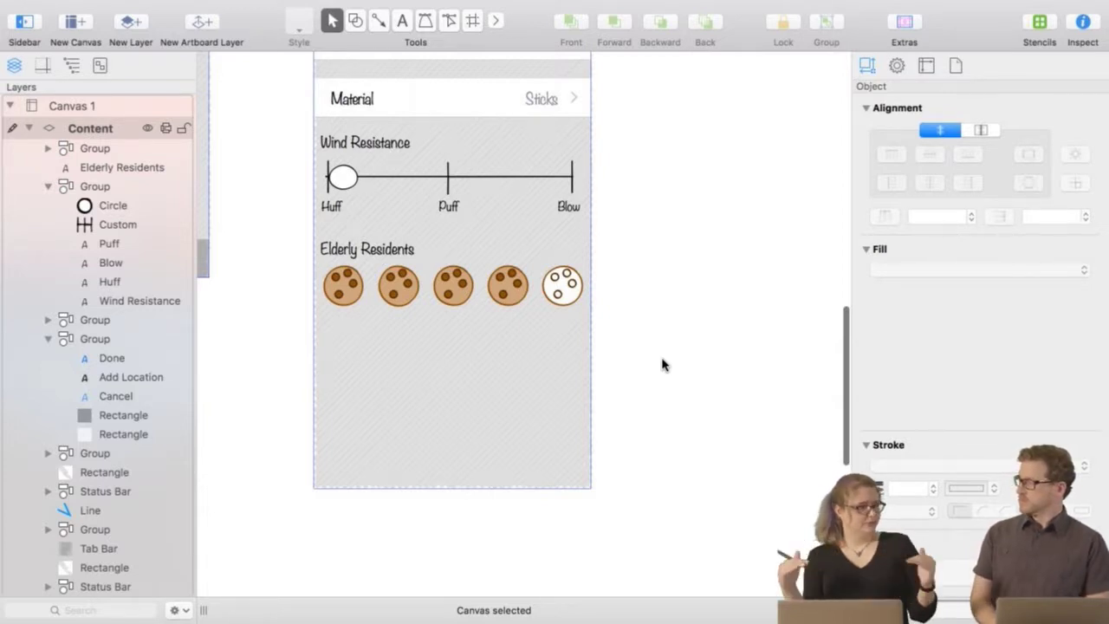
Draw a horizontal dashed line across the third screen between the slider and Elderly Residents, and color it Tangerine.
click(379, 19)
mouse_move(274, 226)
mouse_down()
mouse_move(693, 230)
mouse_move(736, 220)
mouse_move(745, 245)
mouse_up()
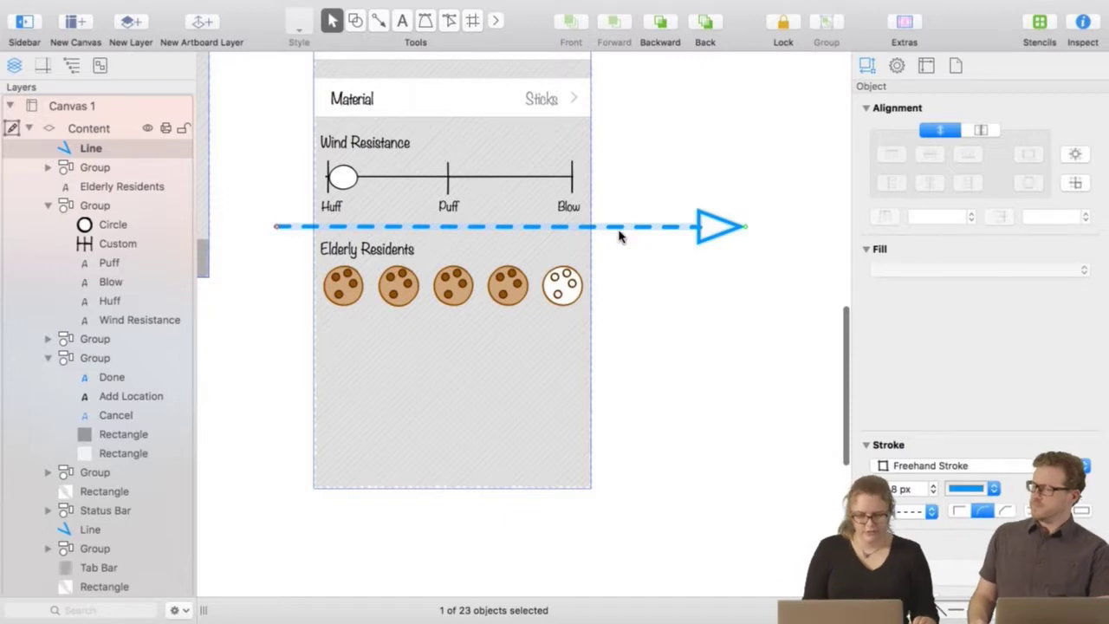
mouse_move(620, 227)
mouse_down()
mouse_move(620, 269)
mouse_move(619, 224)
mouse_up()
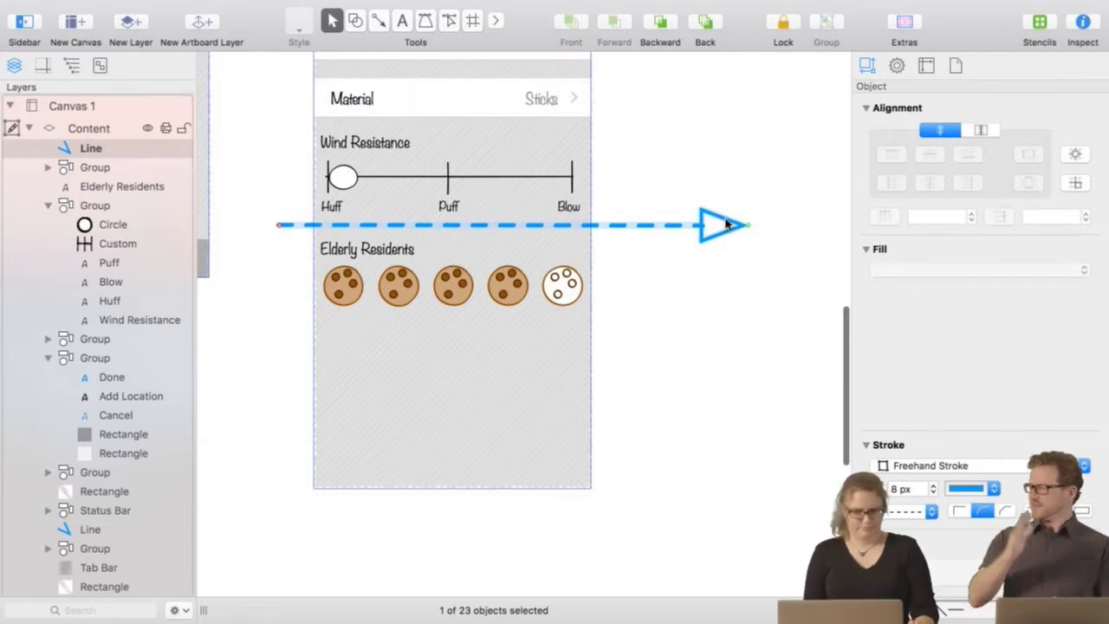
click(953, 491)
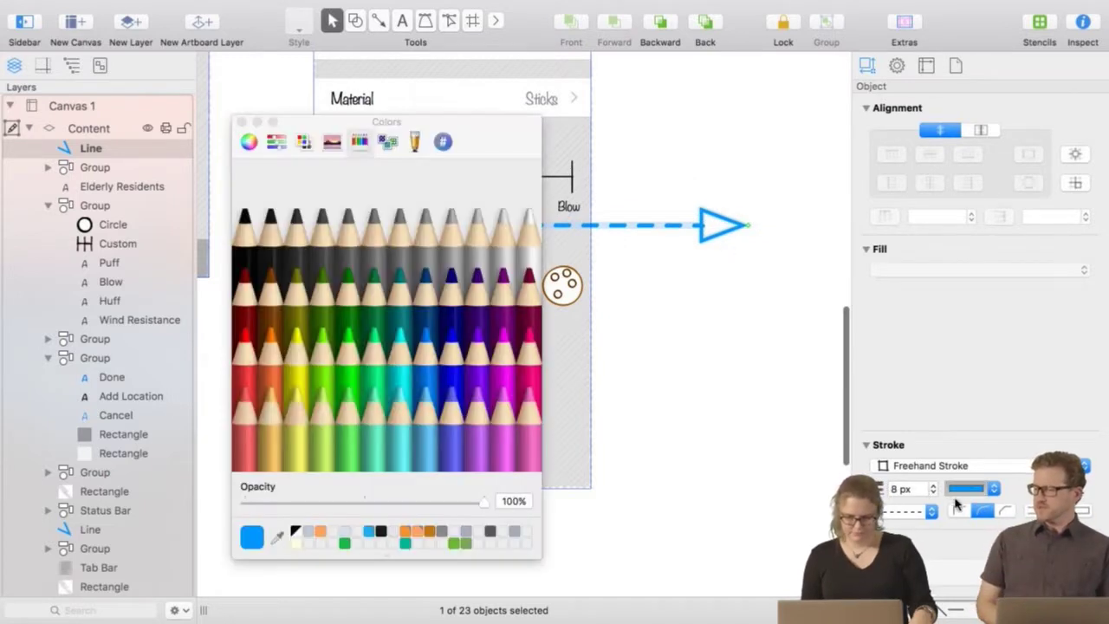
click(271, 346)
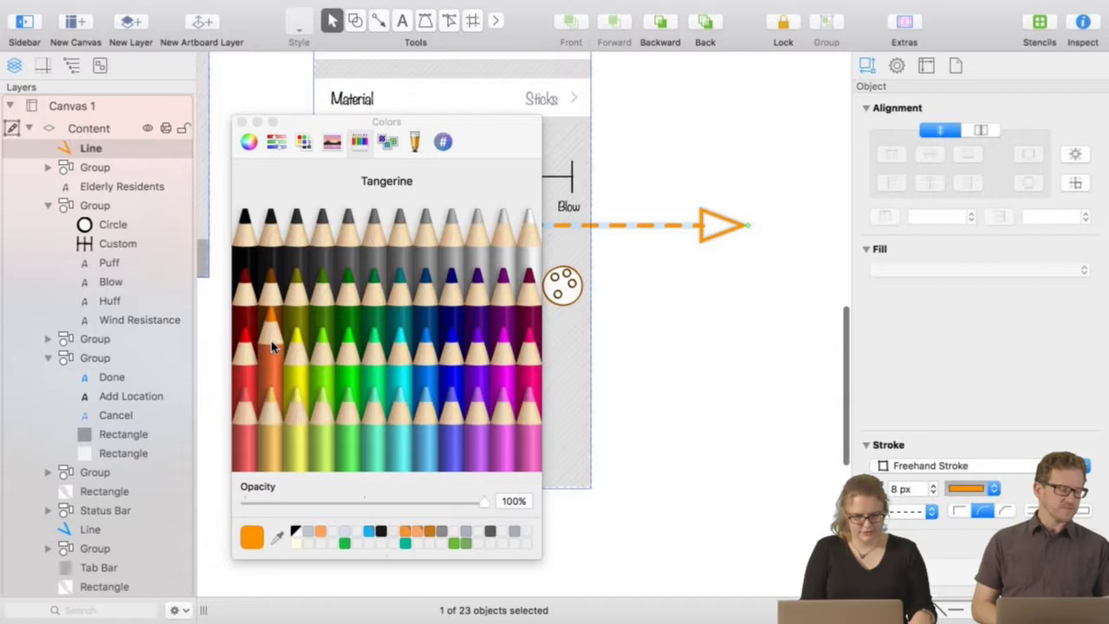
click(243, 122)
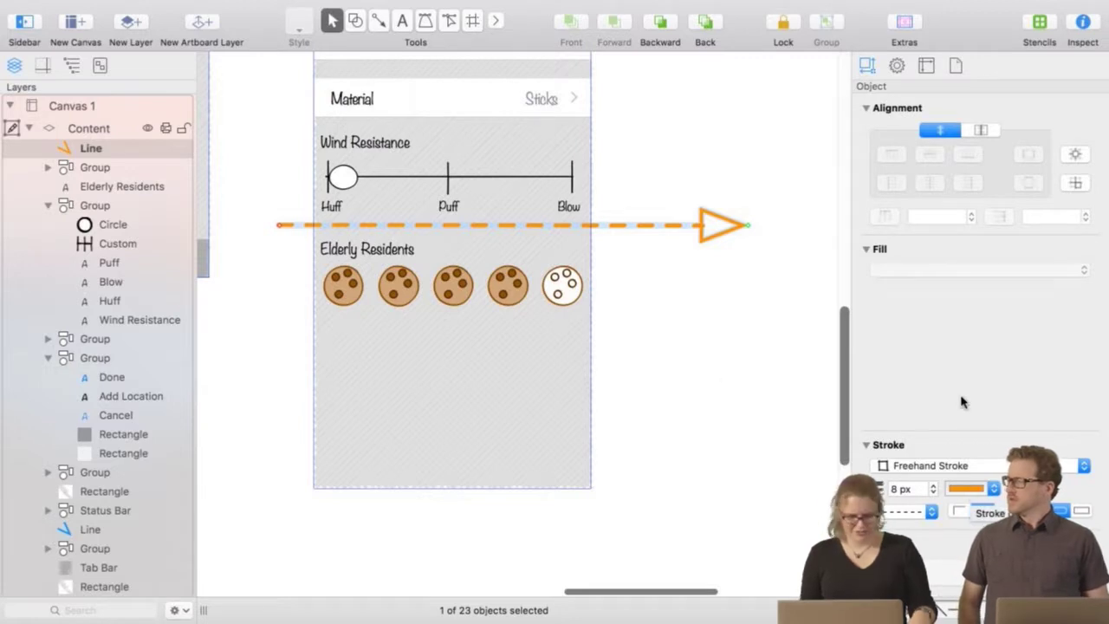
Remove the orange dashed line's arrowhead and shift the line so it overhangs both sides of the third screen.
scroll(996, 485, down, 5)
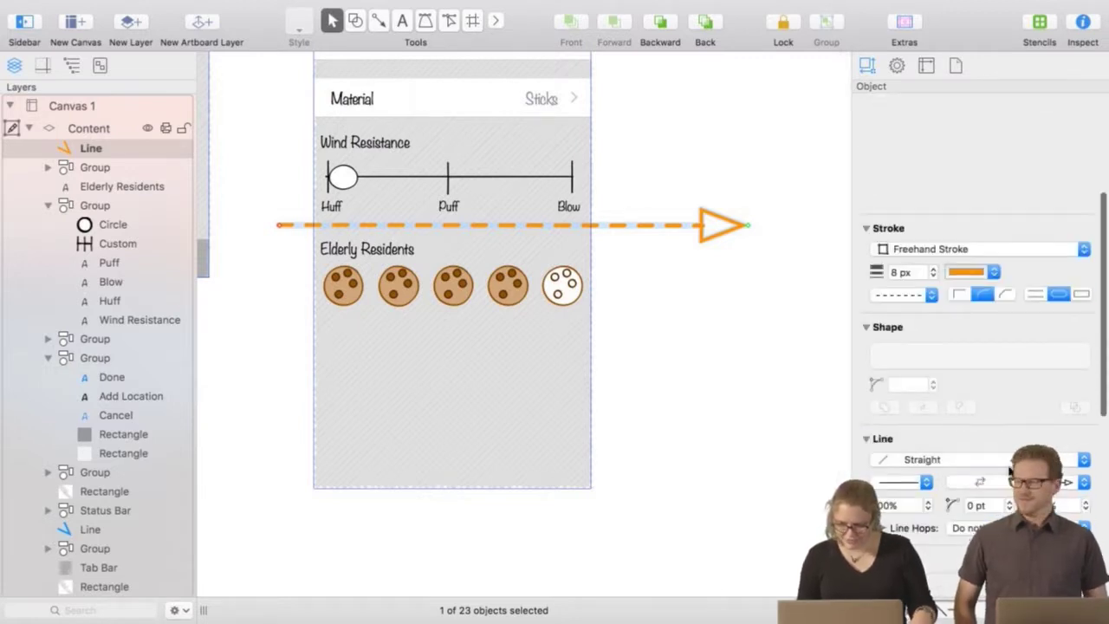
click(715, 166)
drag(643, 228, 620, 231)
click(717, 171)
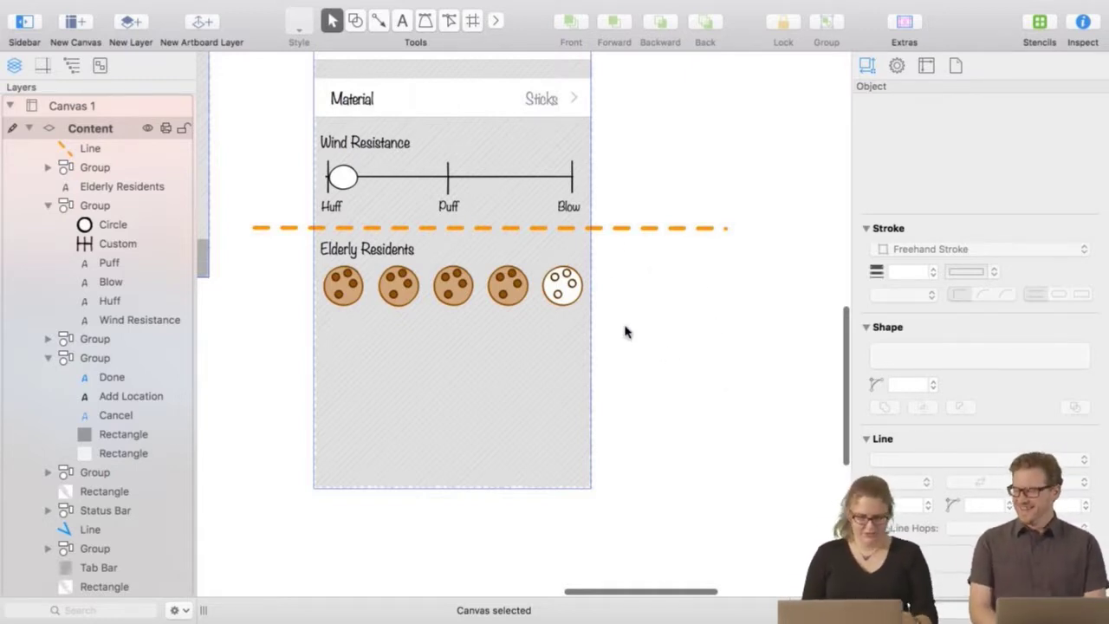
Duplicate the Elderly Residents label and place the copy straight below the cookie rating.
click(367, 251)
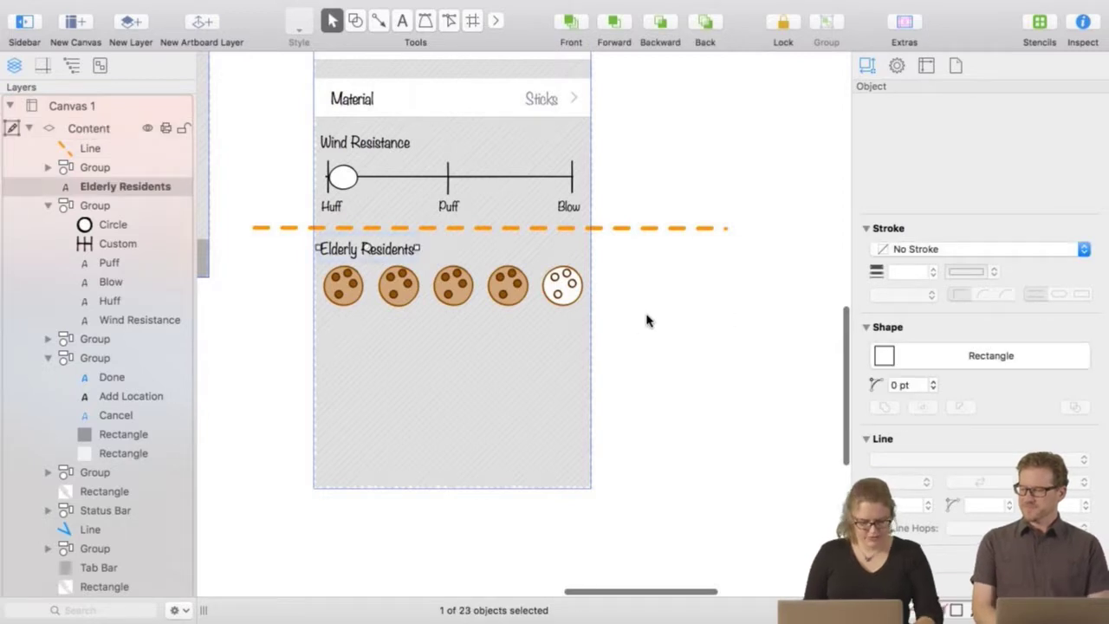
click(656, 389)
key(super+v)
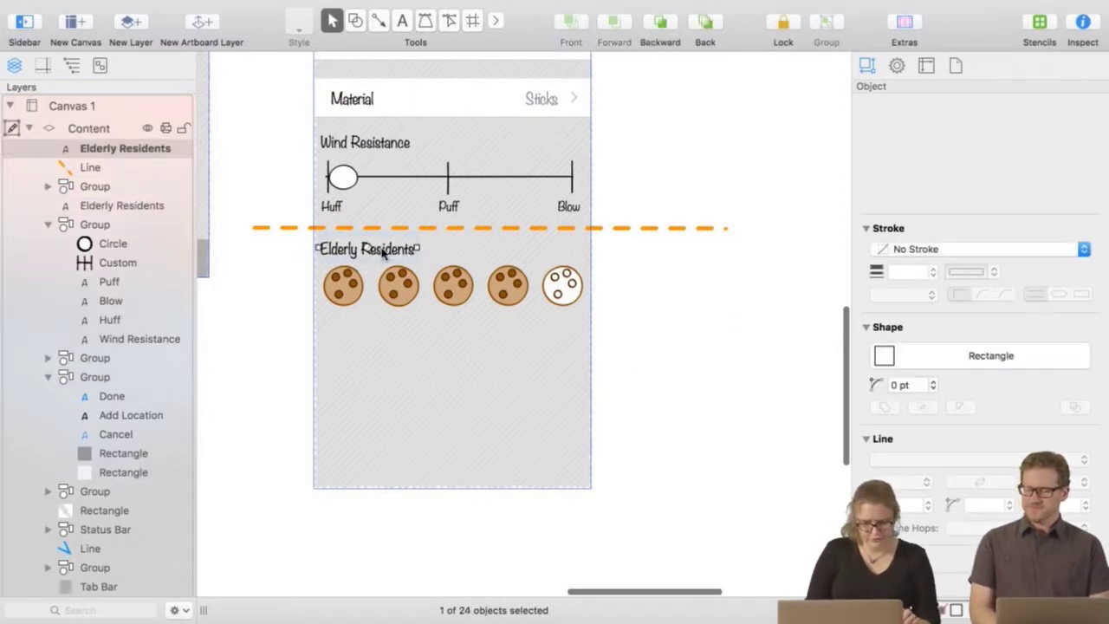
drag(384, 252, 385, 355)
click(701, 366)
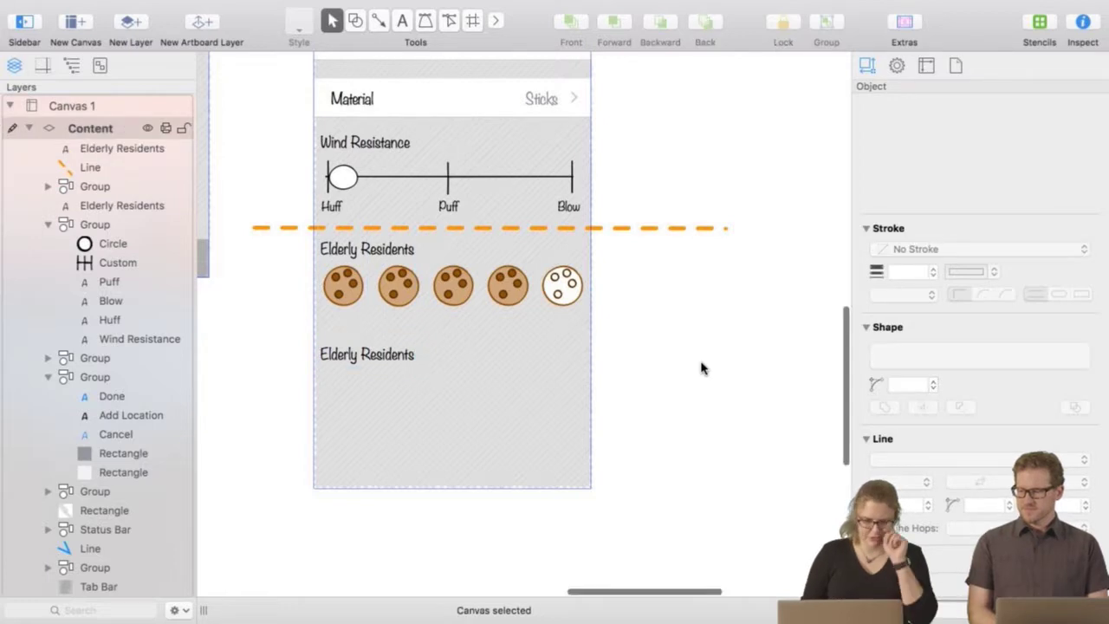
Change the duplicated label's text to Woodsman Level and align it slightly higher with the labels above.
double_click(331, 358)
key(super+a)
text(Wo)
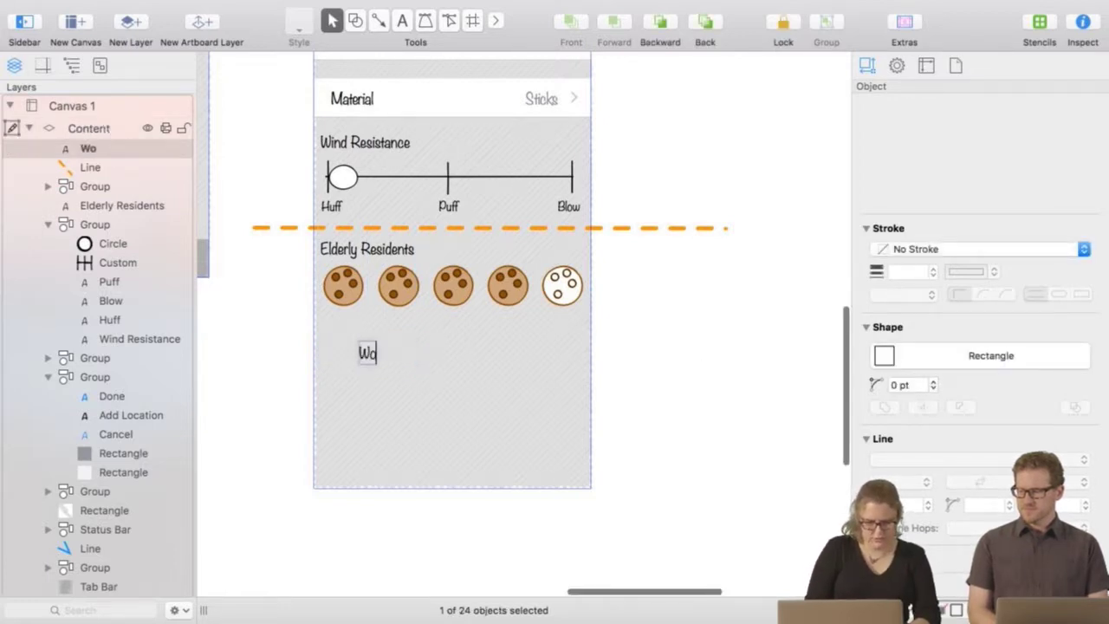
text(odsman Level)
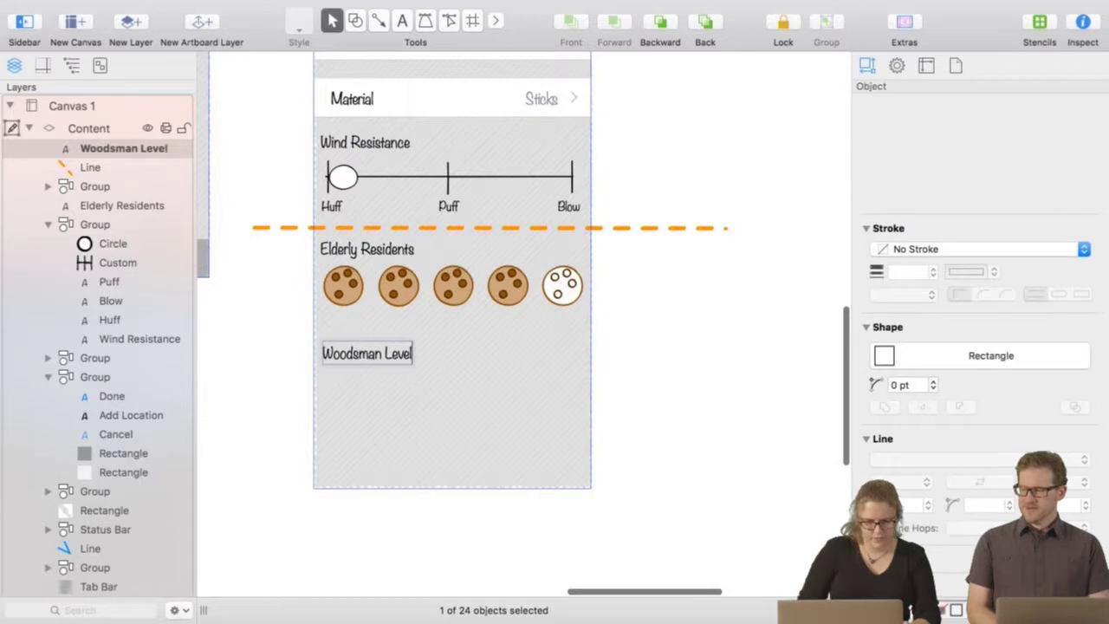
click(700, 403)
drag(376, 356, 371, 346)
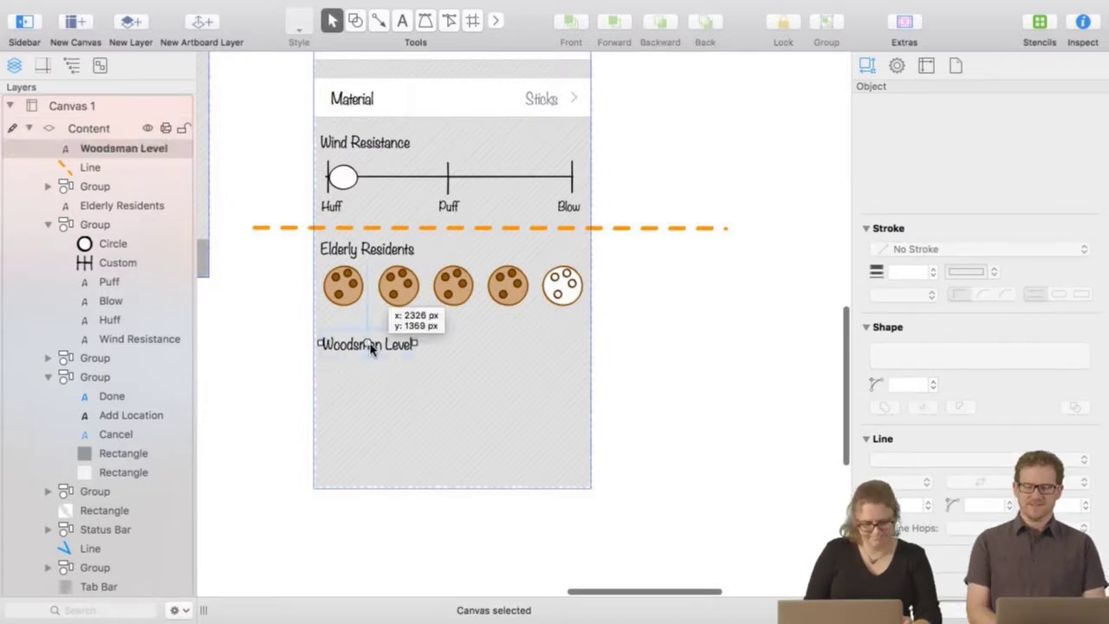
click(710, 364)
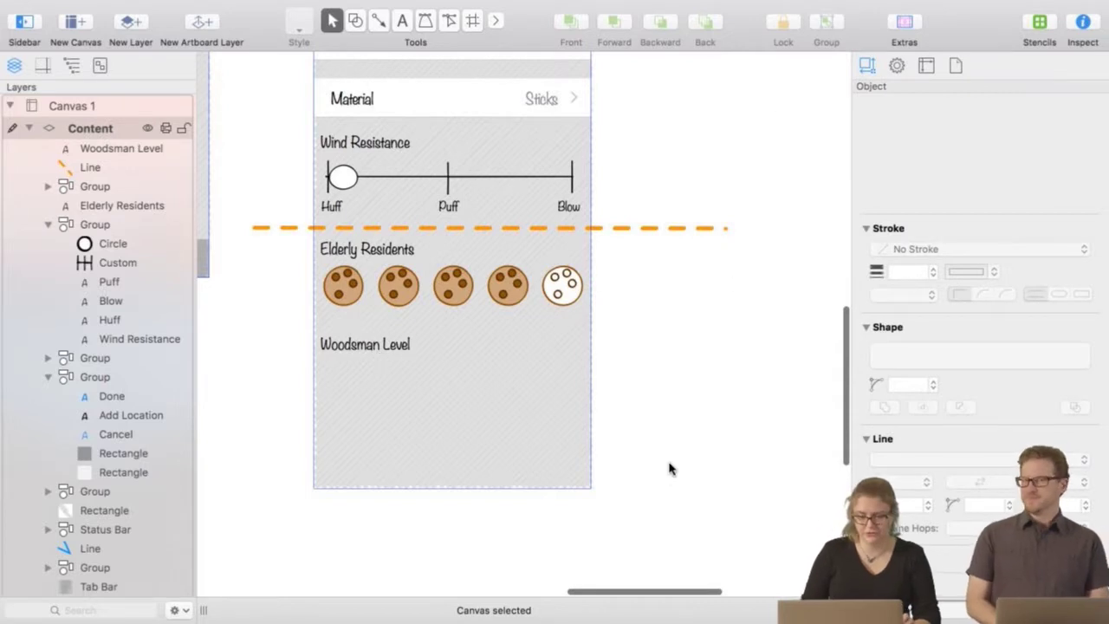
Place a row of five rating axes from the WolfApp stencil just below the third screen.
click(1042, 23)
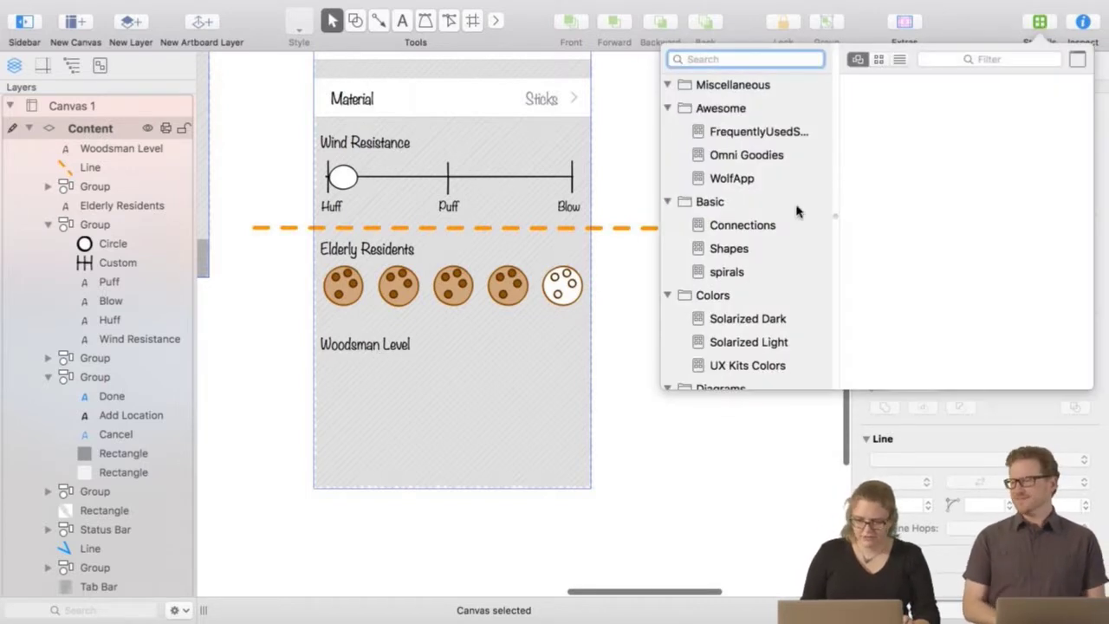
click(734, 182)
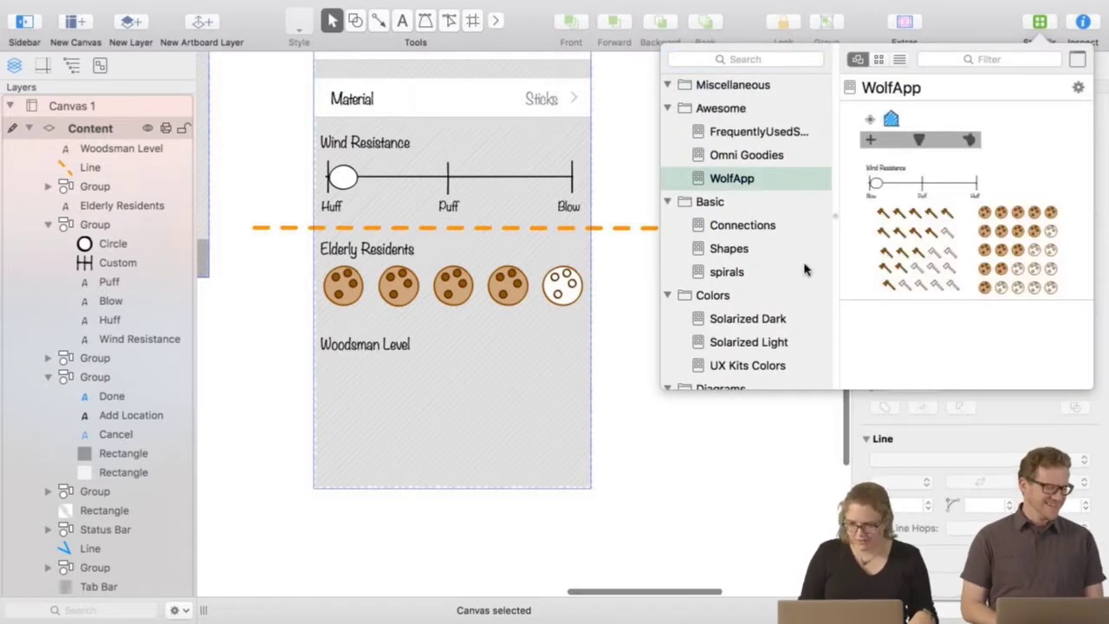
drag(909, 232, 436, 526)
click(487, 522)
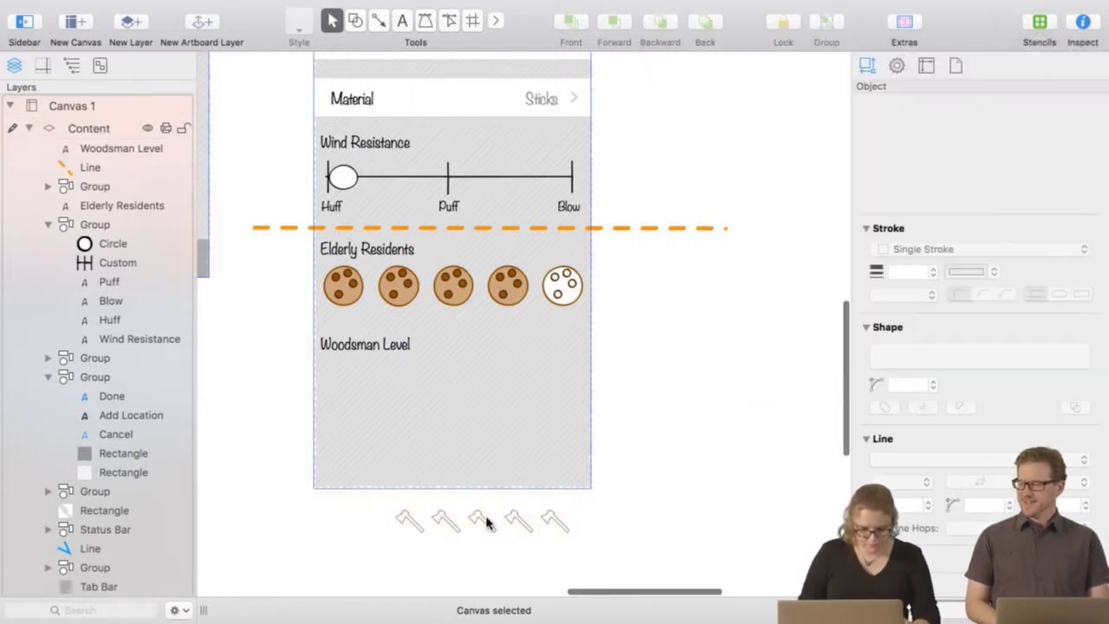
Position the axe row directly below the Woodsman Level label and transfer 4 Axe from the artboard layer into the Add Location header's group.
drag(507, 522, 488, 477)
drag(459, 433, 418, 367)
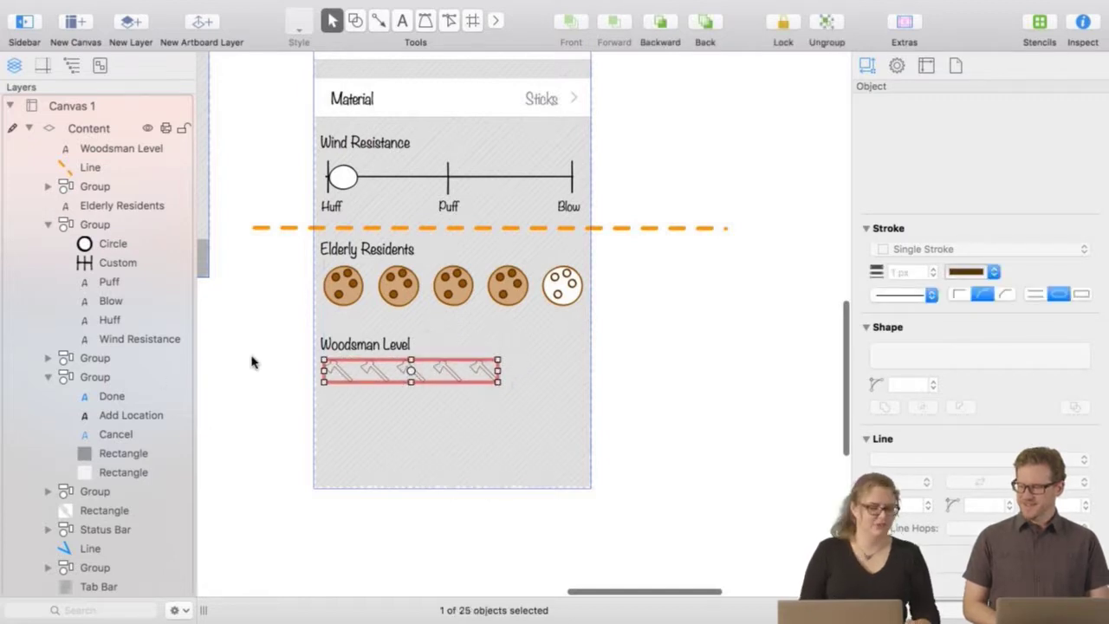
scroll(157, 332, down, 5)
scroll(158, 332, down, 4)
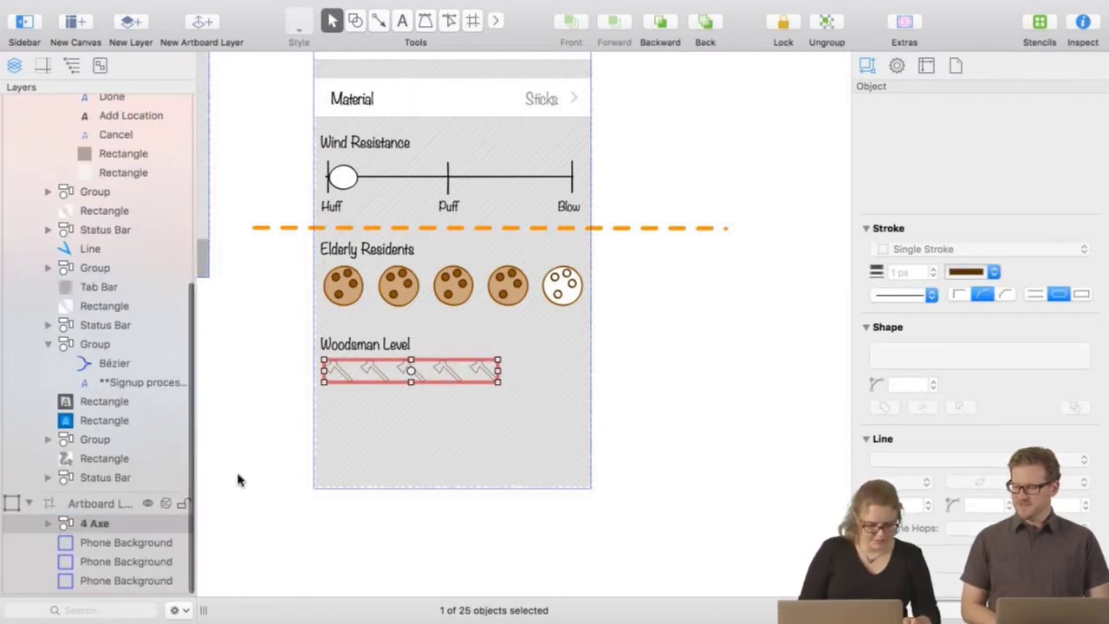
drag(93, 526, 116, 114)
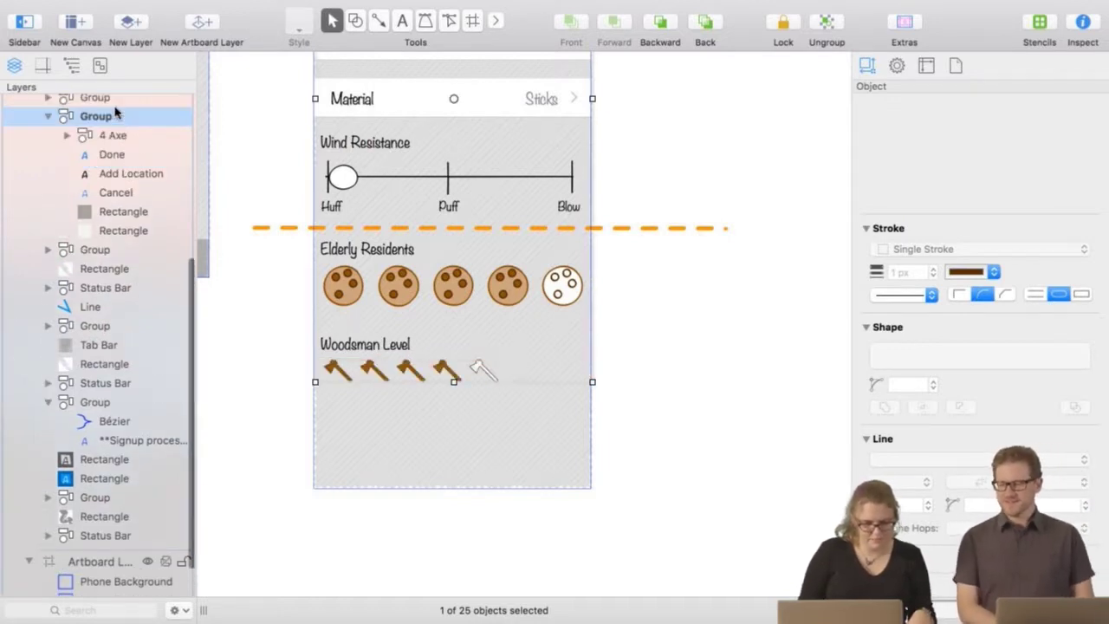
click(670, 384)
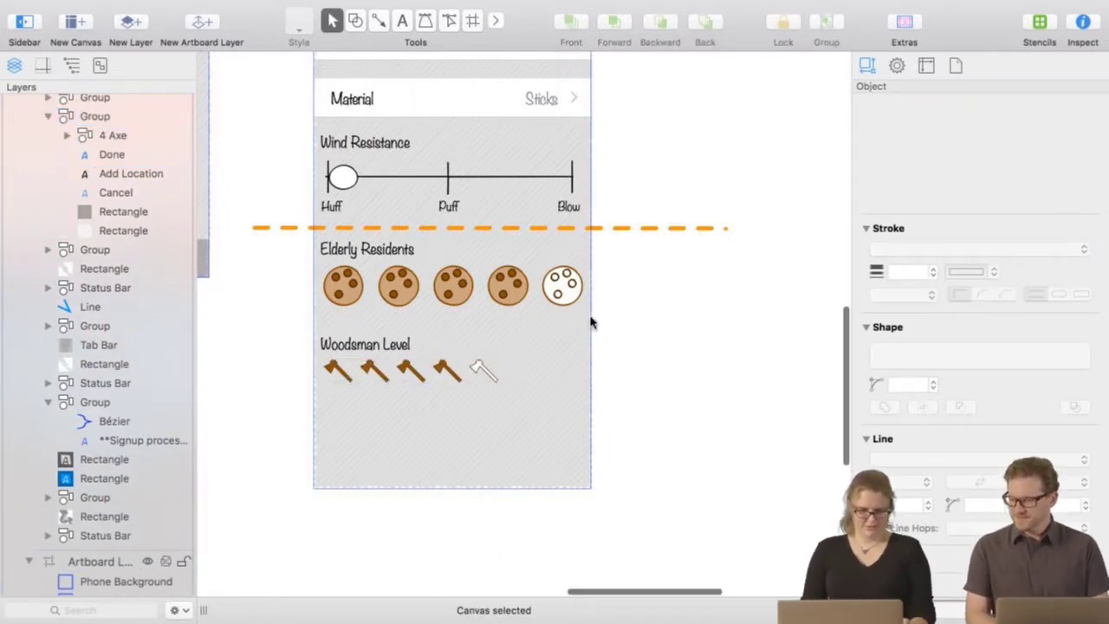
Ungroup the 4 Axe row inside its parent group so that the five axes are individual shapes.
click(412, 372)
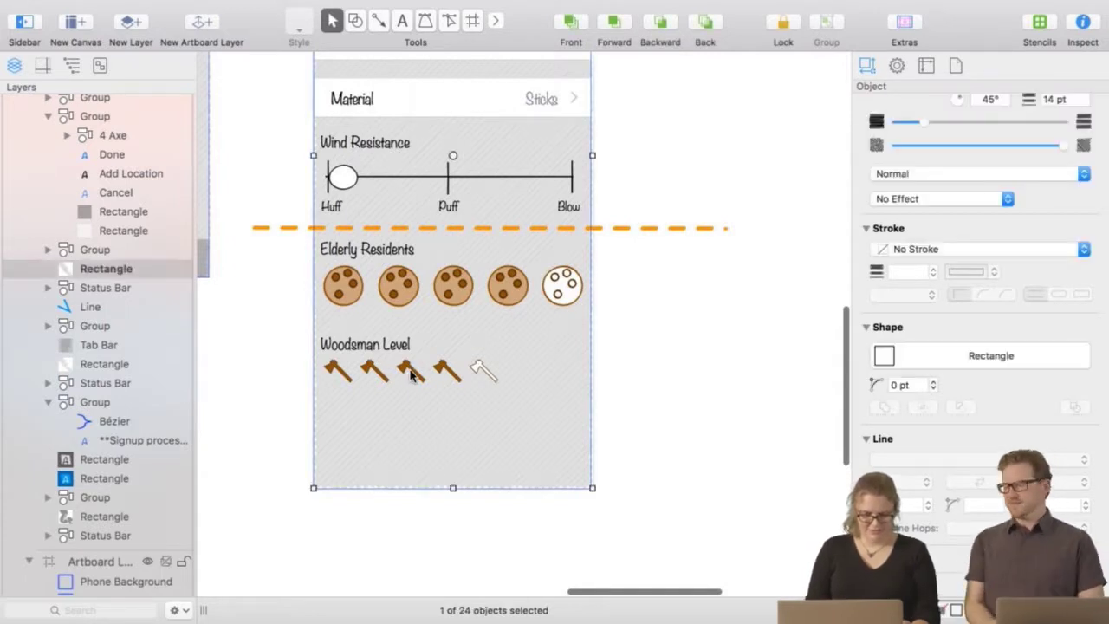
drag(685, 401, 528, 423)
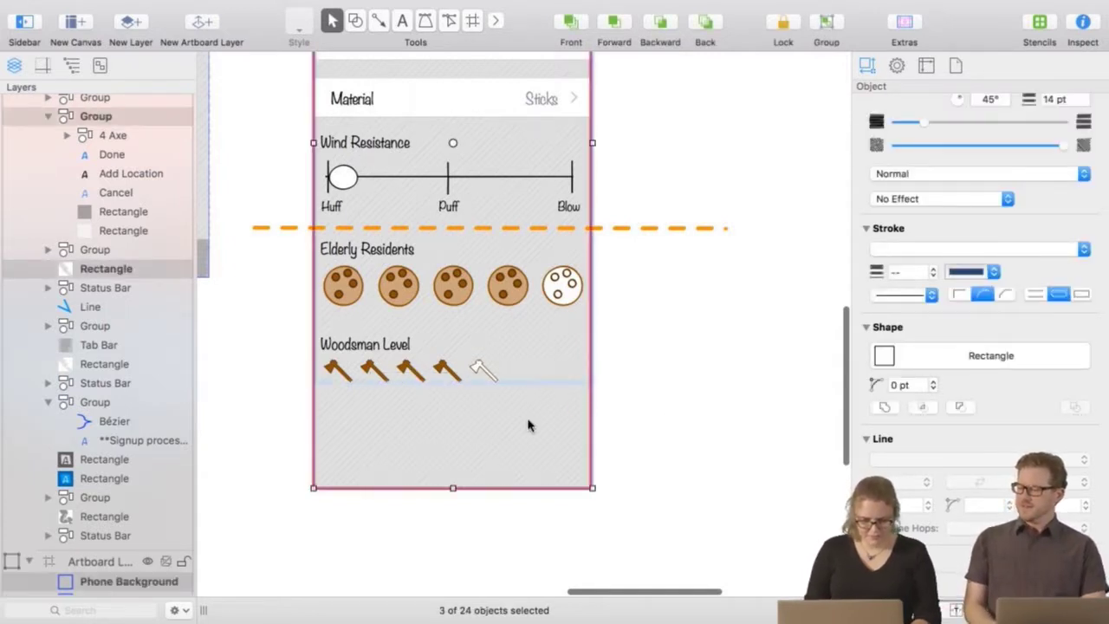
click(479, 368)
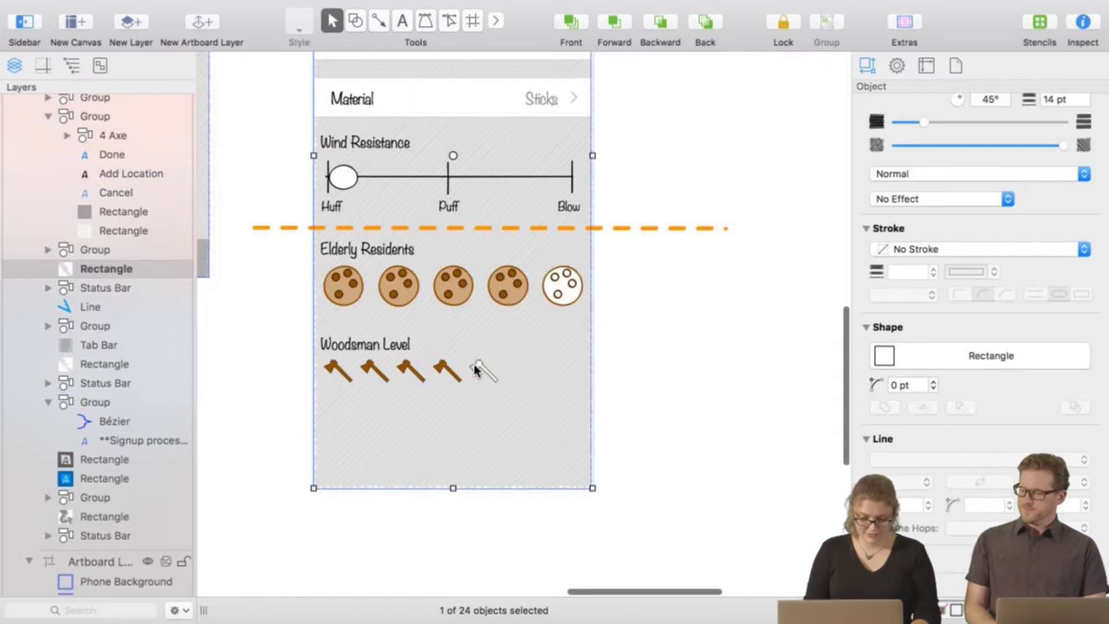
scroll(479, 369, up, 5)
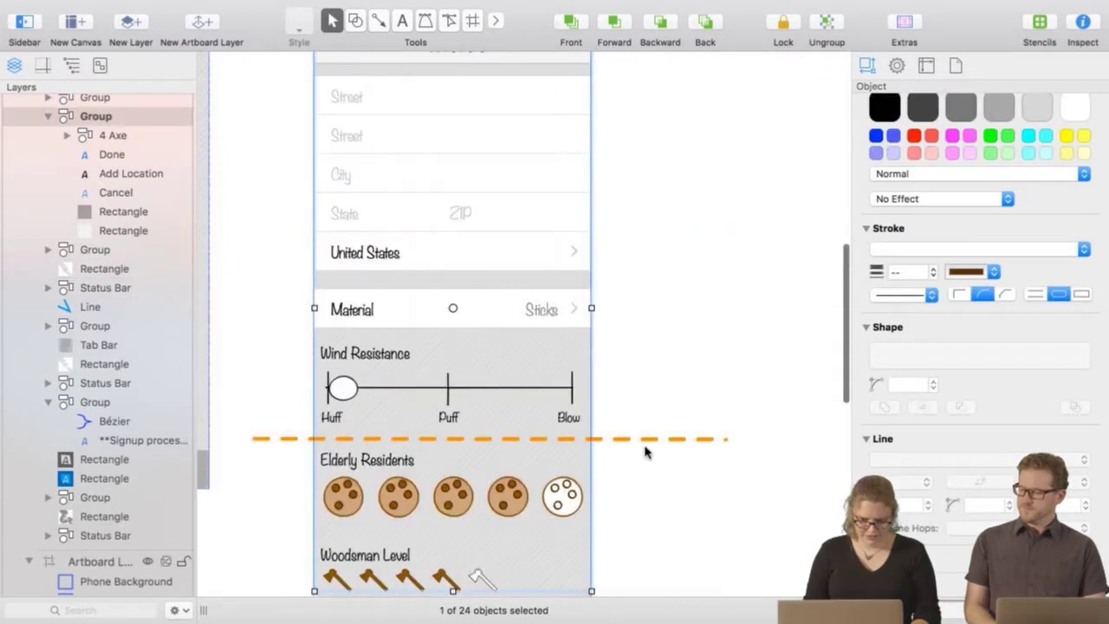
key(space)
scroll(694, 487, down, 8)
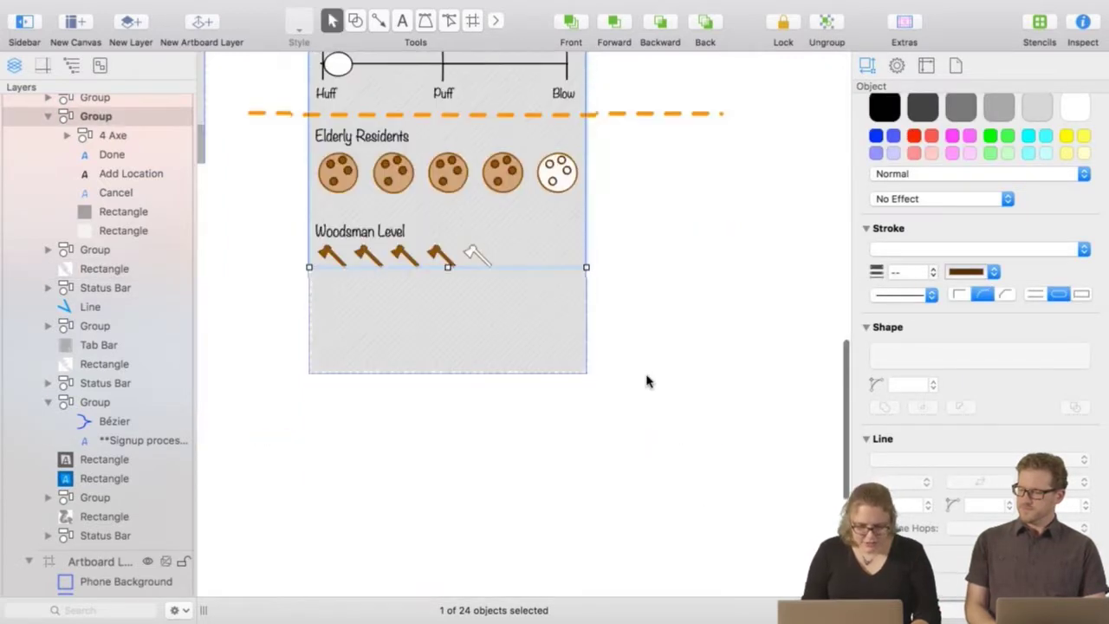
click(648, 381)
click(437, 257)
click(438, 258)
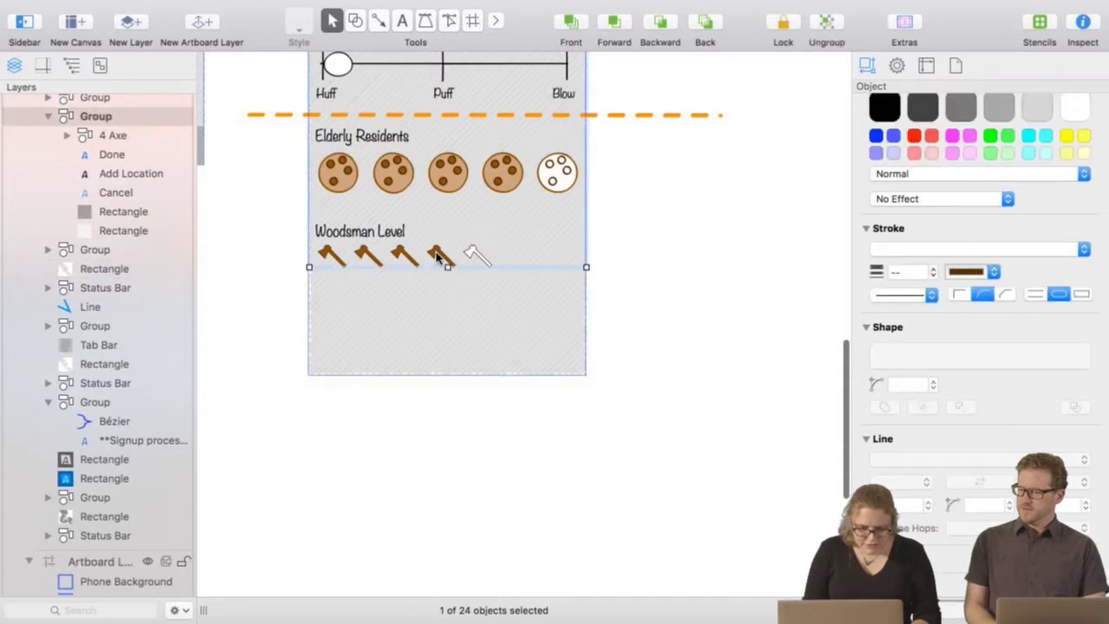
click(437, 257)
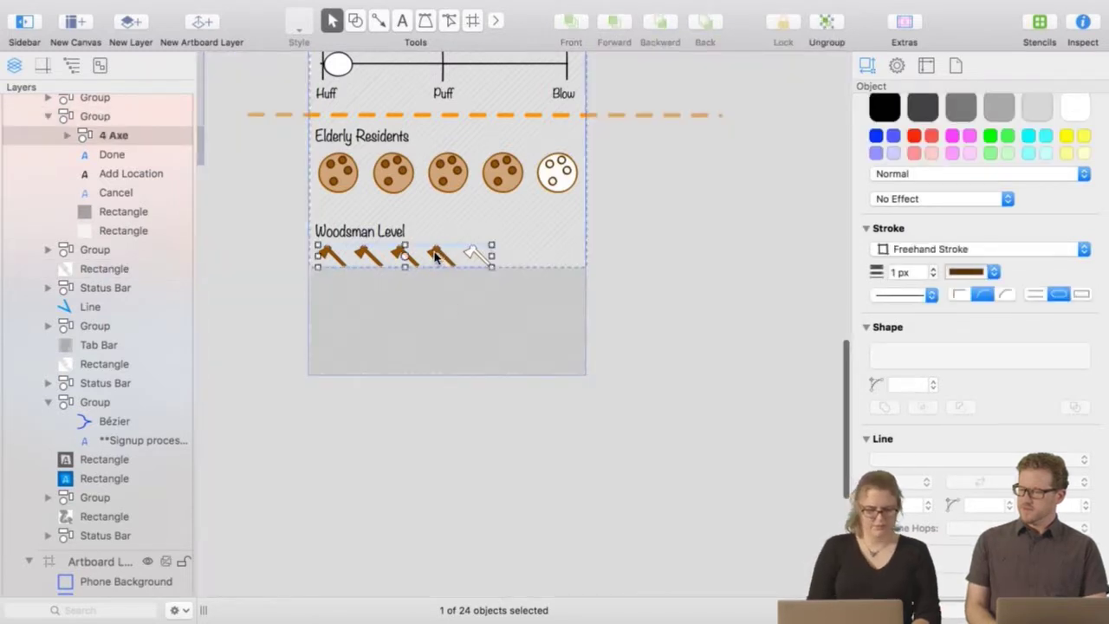
key(super+shift+u)
click(701, 453)
click(529, 255)
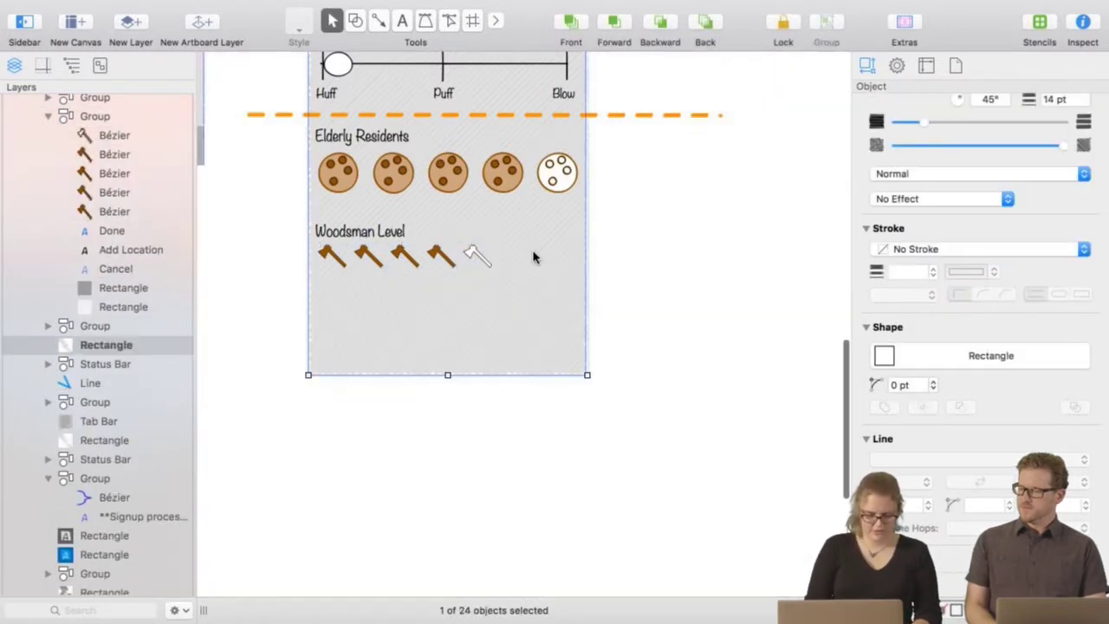
click(671, 449)
click(437, 257)
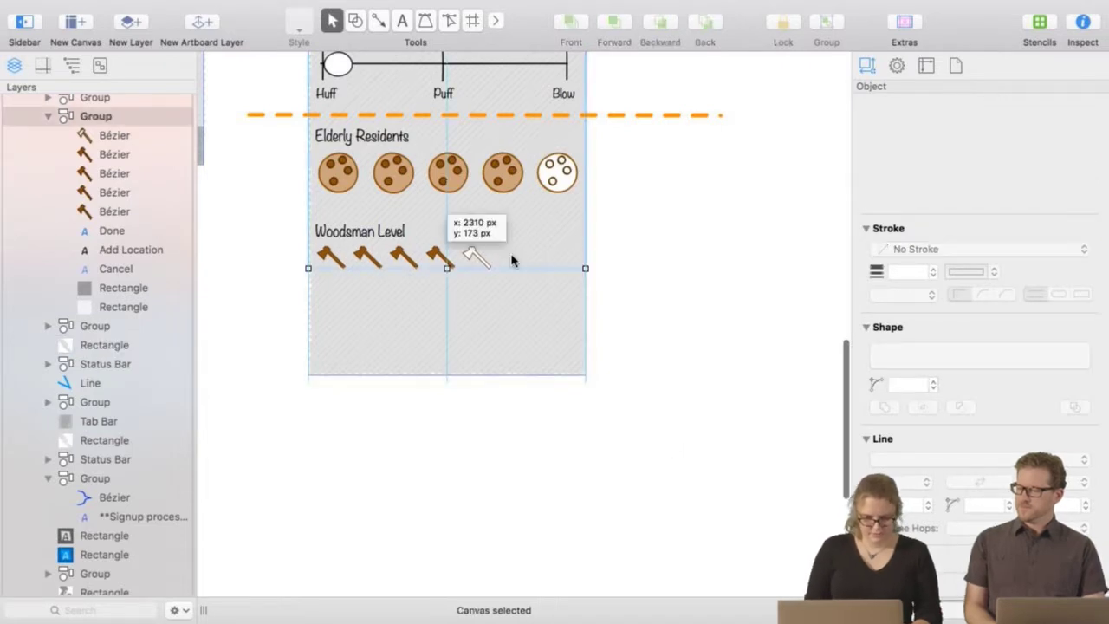
scroll(528, 416, up, 8)
click(645, 368)
scroll(674, 440, down, 1)
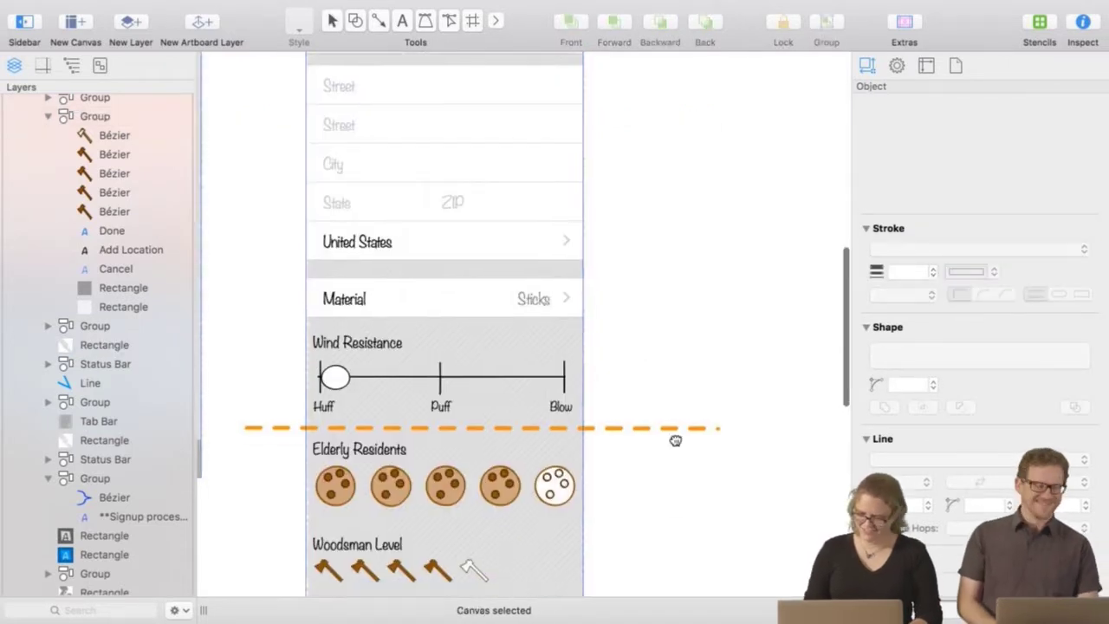
scroll(675, 440, down, 8)
click(440, 262)
scroll(440, 263, up, 8)
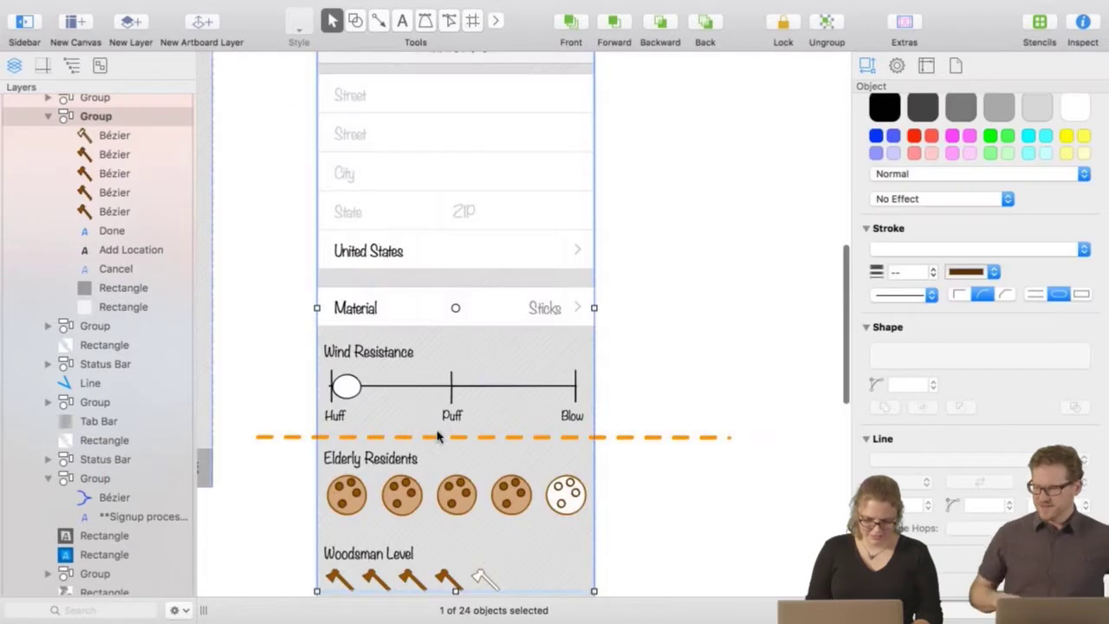
scroll(692, 533, down, 8)
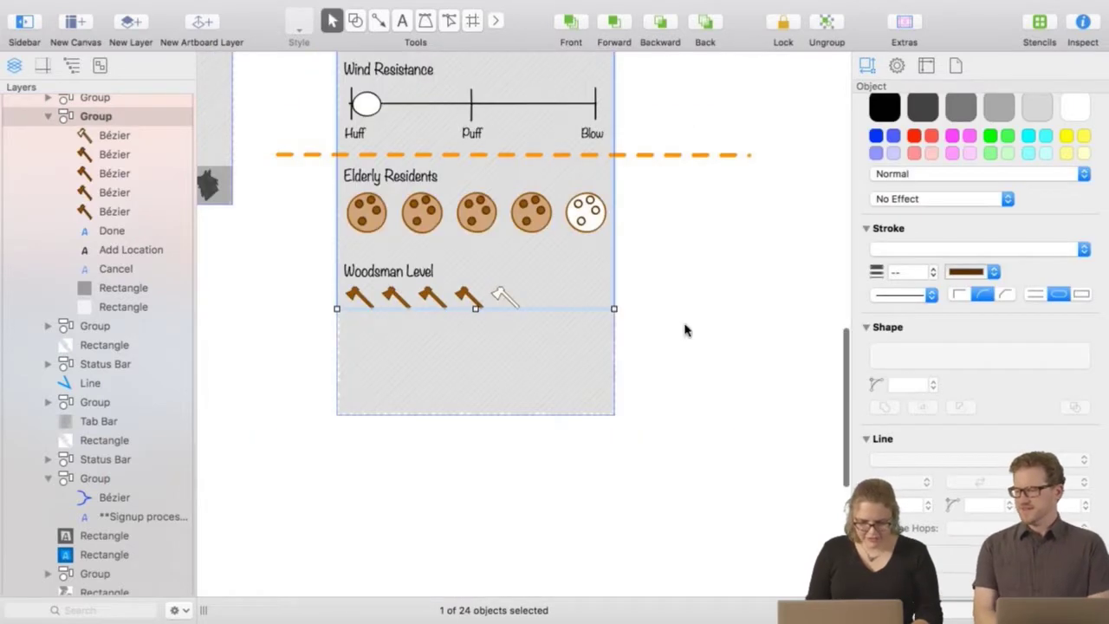
Enlarge all five Woodsman Level axes together so their row spans the same width as the cookie row.
click(684, 329)
click(463, 294)
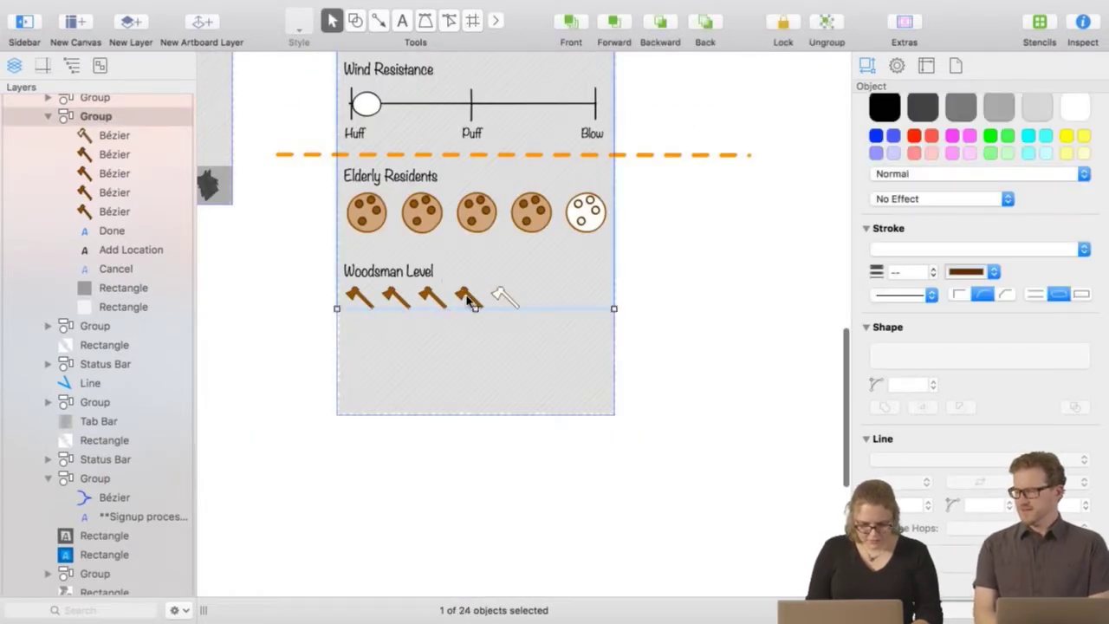
double_click(468, 299)
shift+click(433, 297)
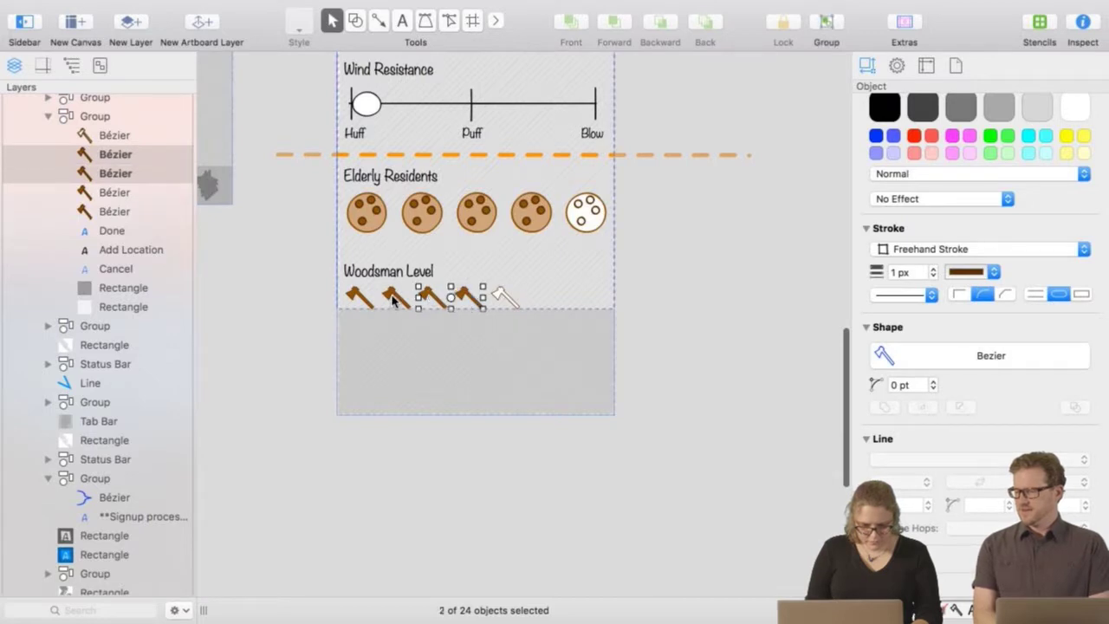
shift+click(395, 299)
shift+click(353, 297)
shift+click(509, 297)
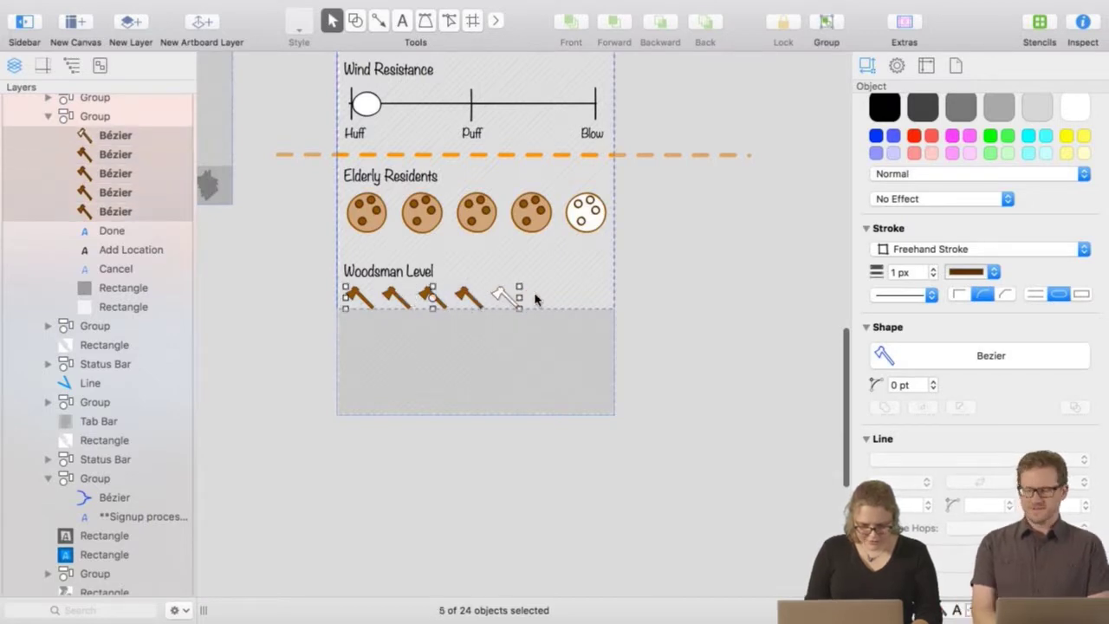
drag(518, 297, 605, 303)
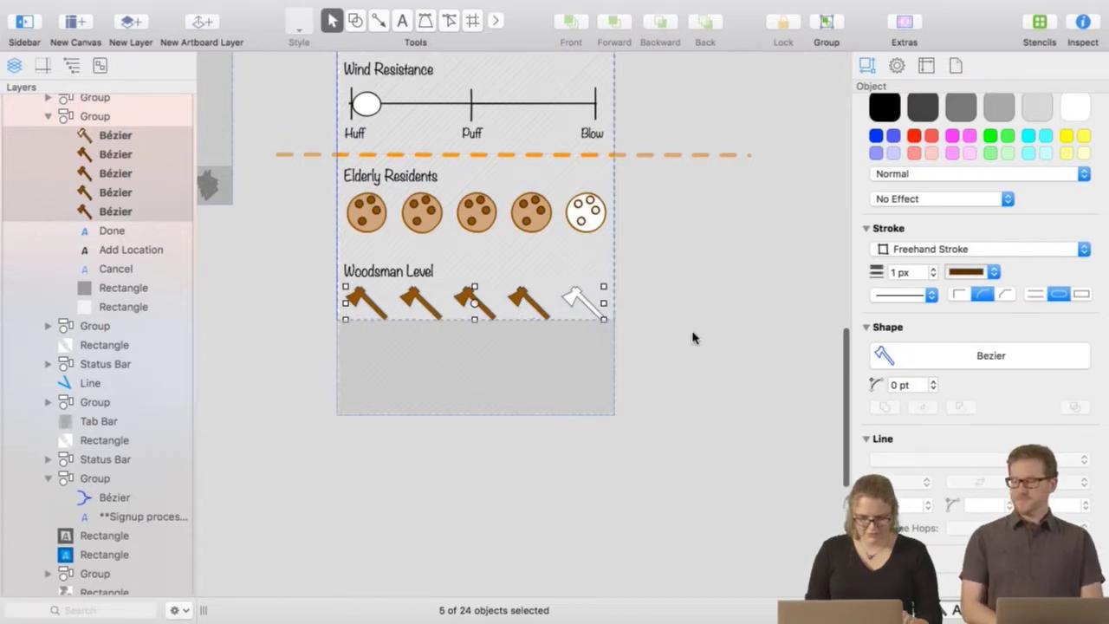
click(689, 337)
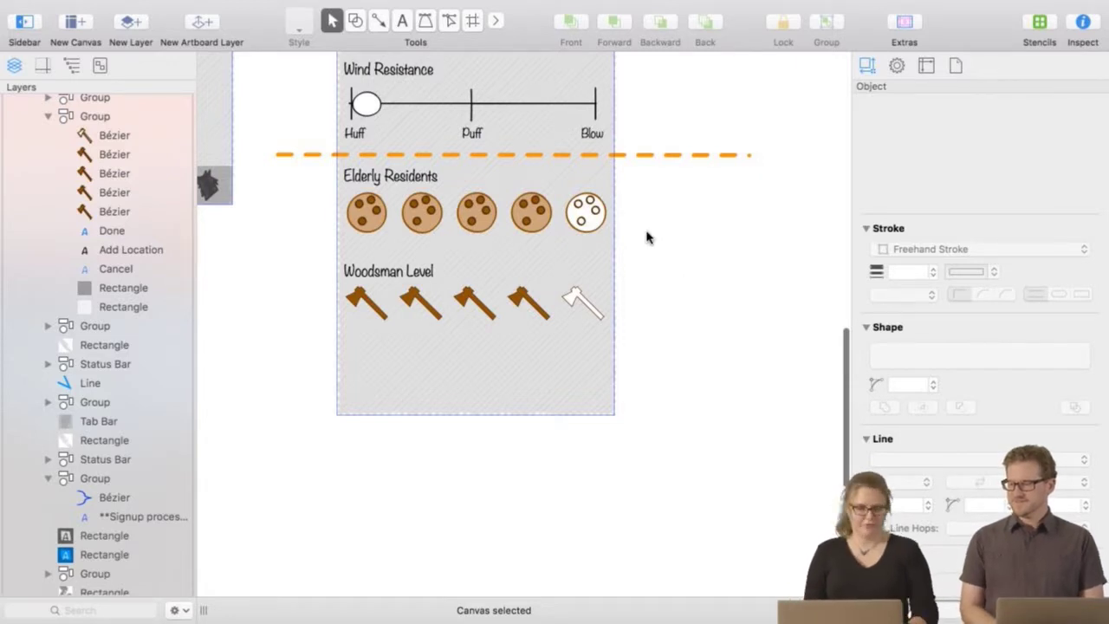
Draw a blue dashed arrow from the plus icon on the map screen's tab bar to the Add Location screen.
scroll(668, 346, up, 5)
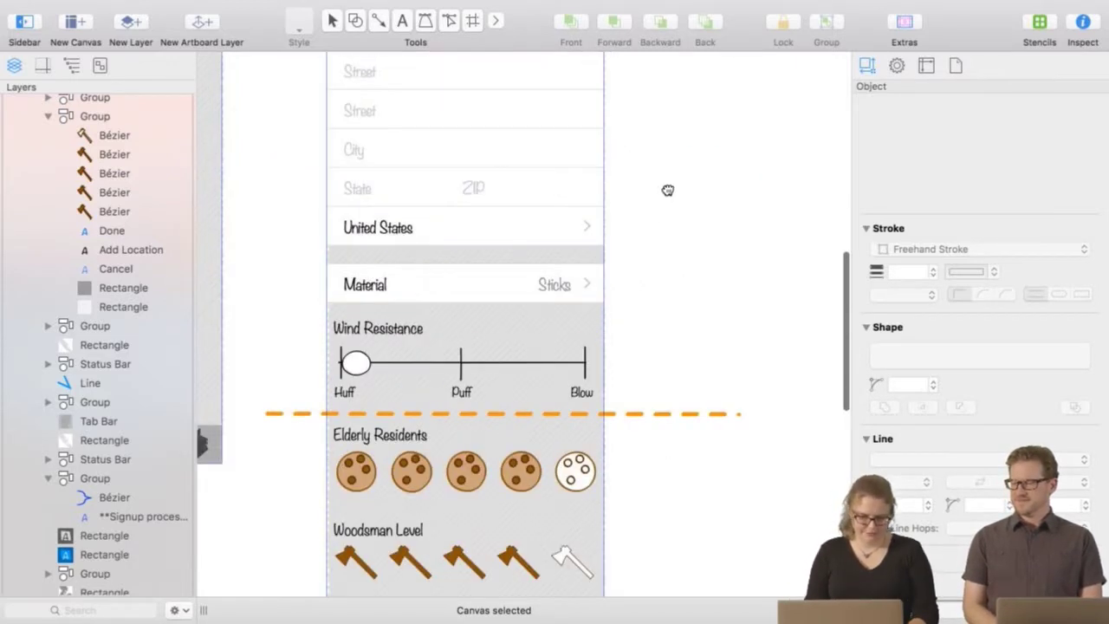
drag(667, 189, 639, 208)
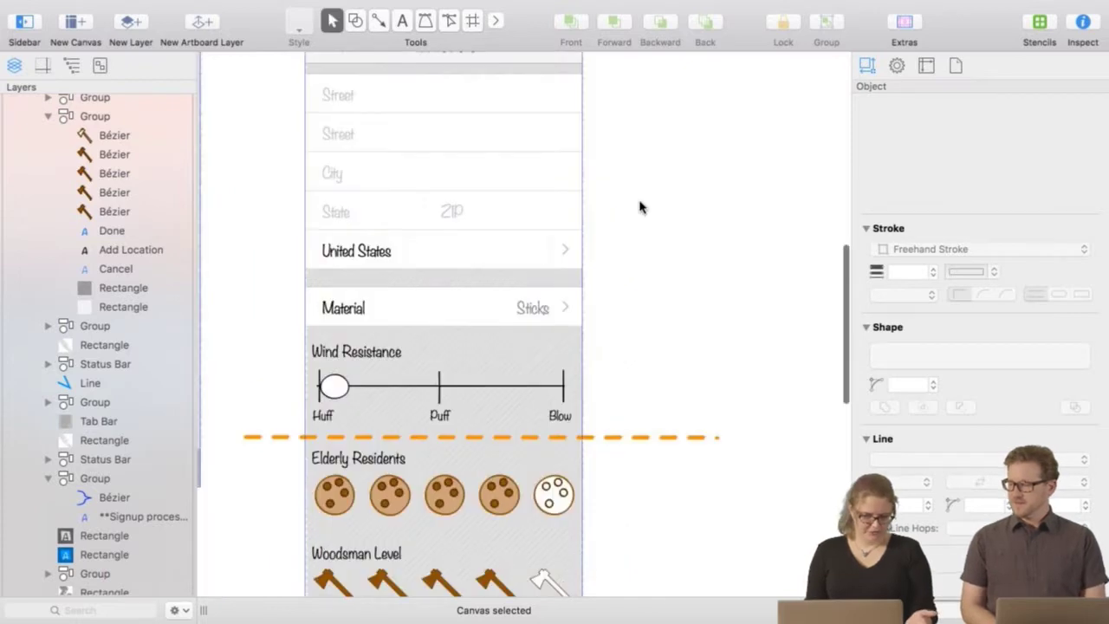
scroll(640, 208, down, 1)
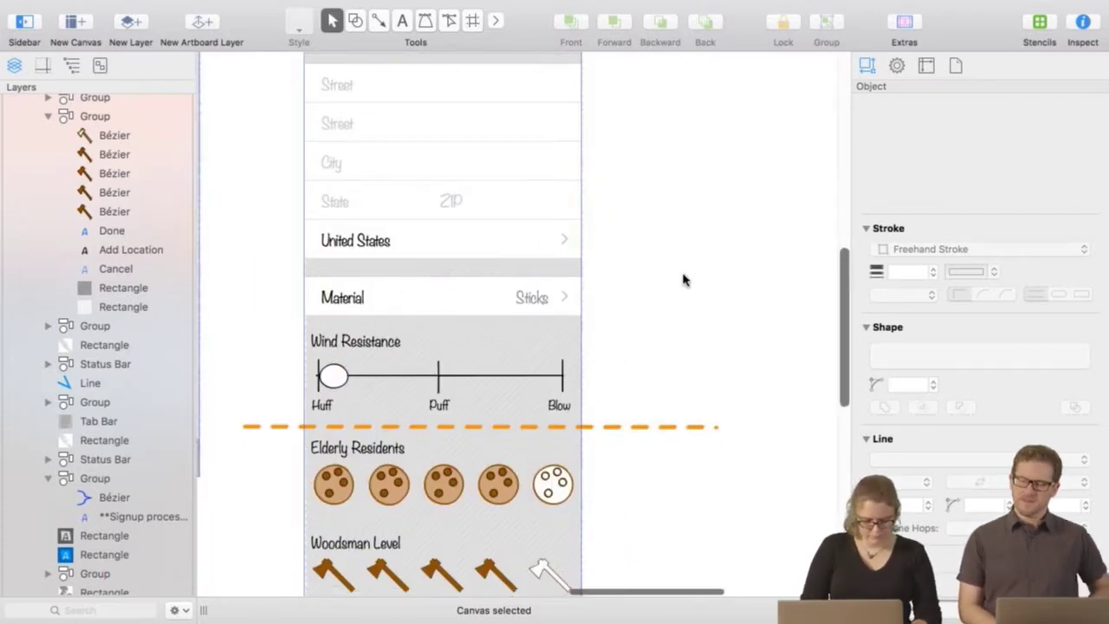
key(super+minus)
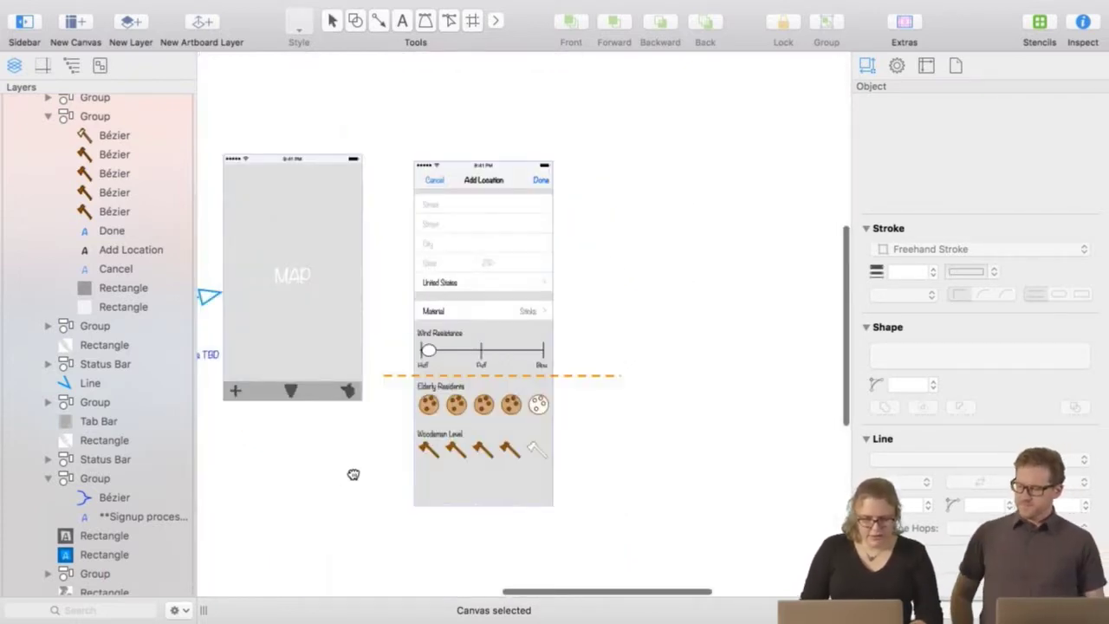
drag(354, 474, 459, 413)
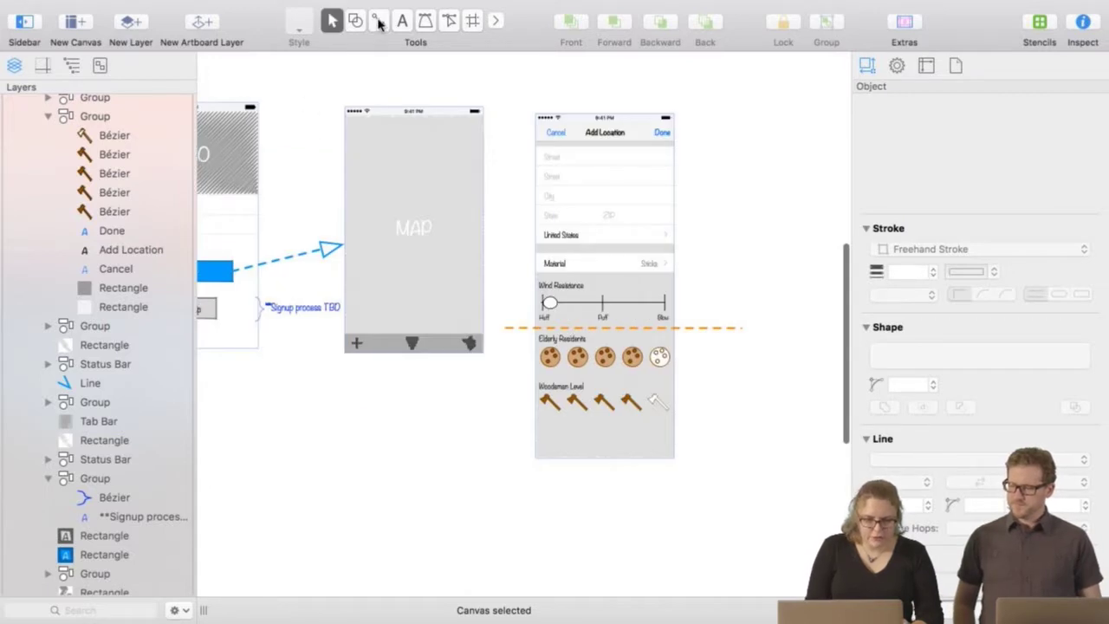
click(378, 21)
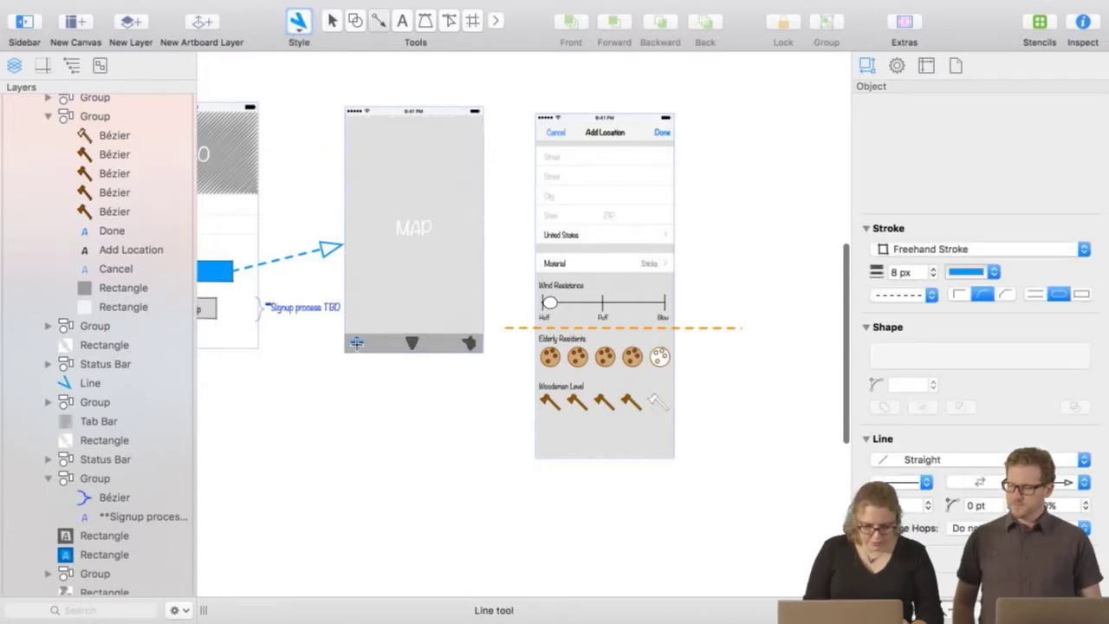
drag(356, 343, 574, 116)
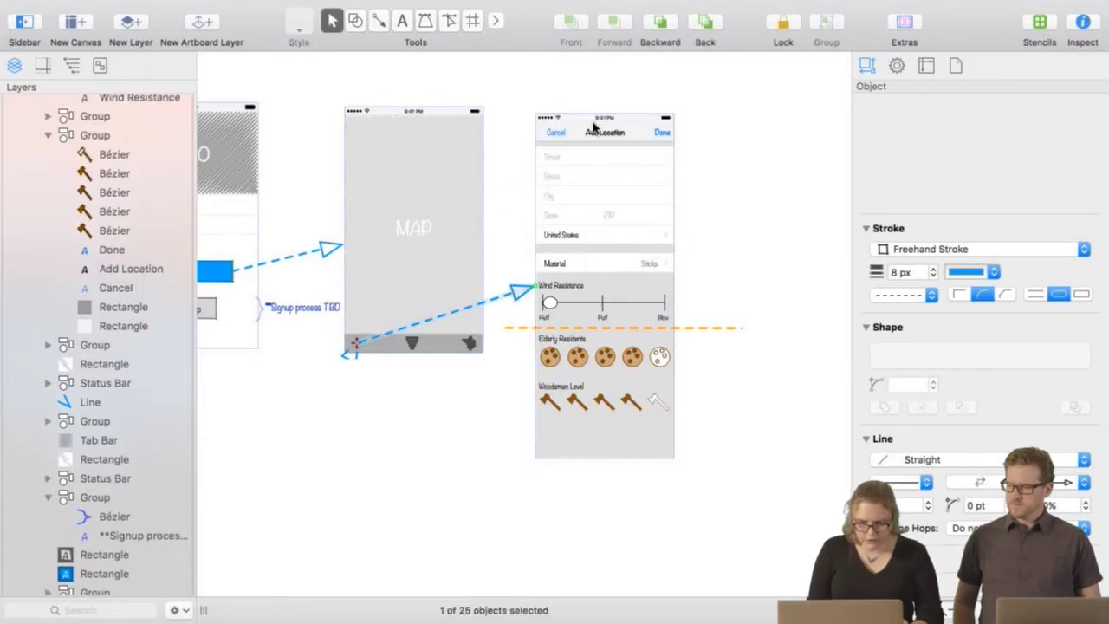
click(735, 428)
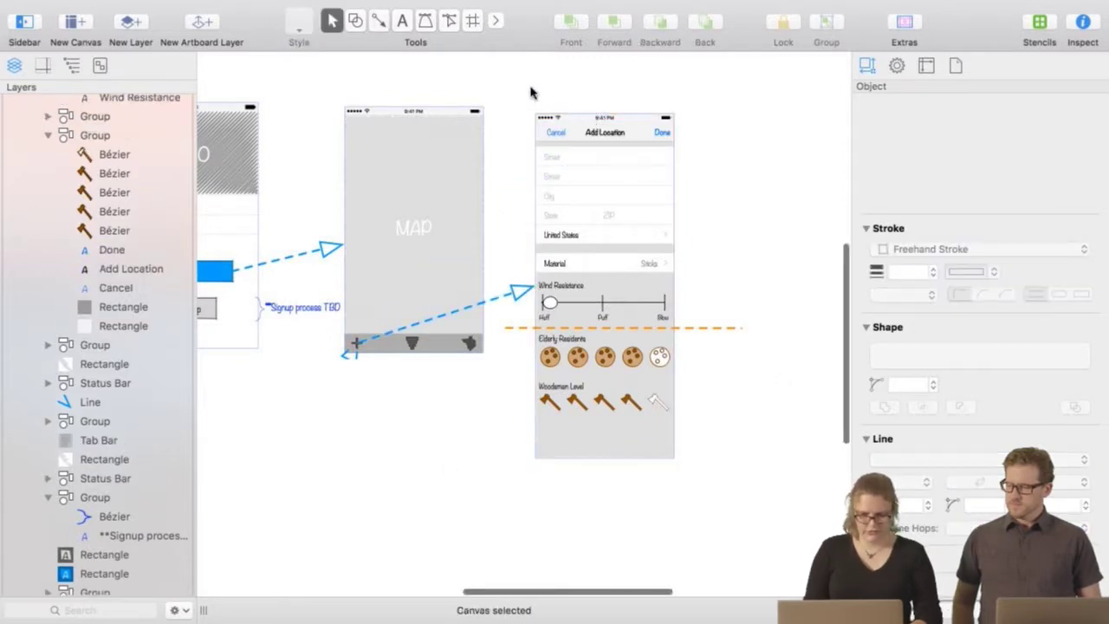
Move the whole Add Location screen, with its orange dashed line, to just beneath the map screen.
click(636, 168)
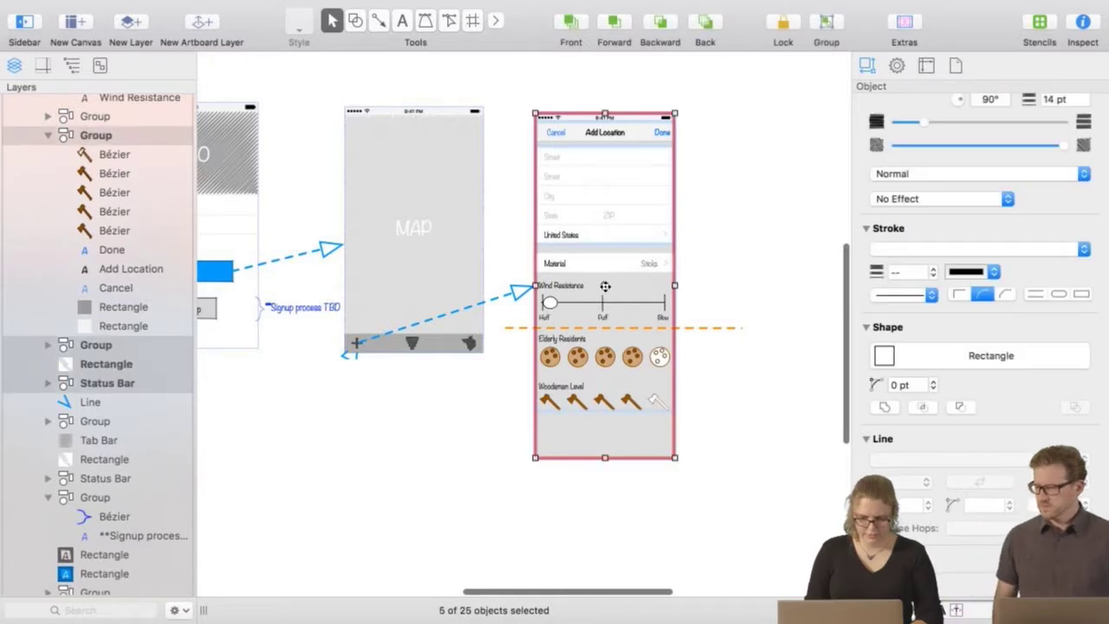
drag(605, 286, 547, 553)
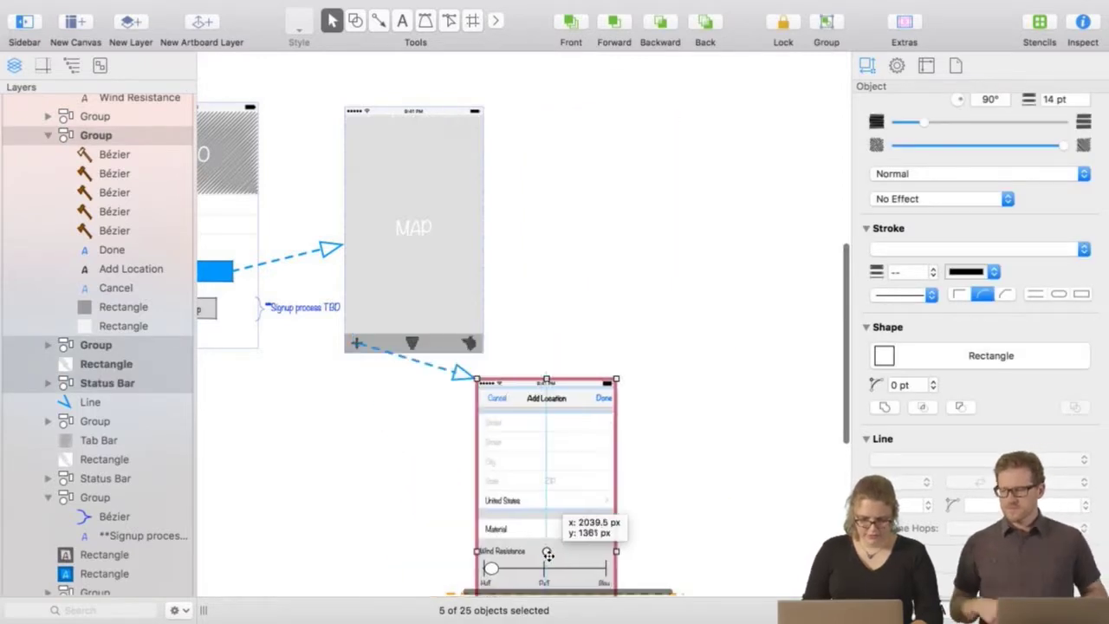
scroll(711, 389, down, 5)
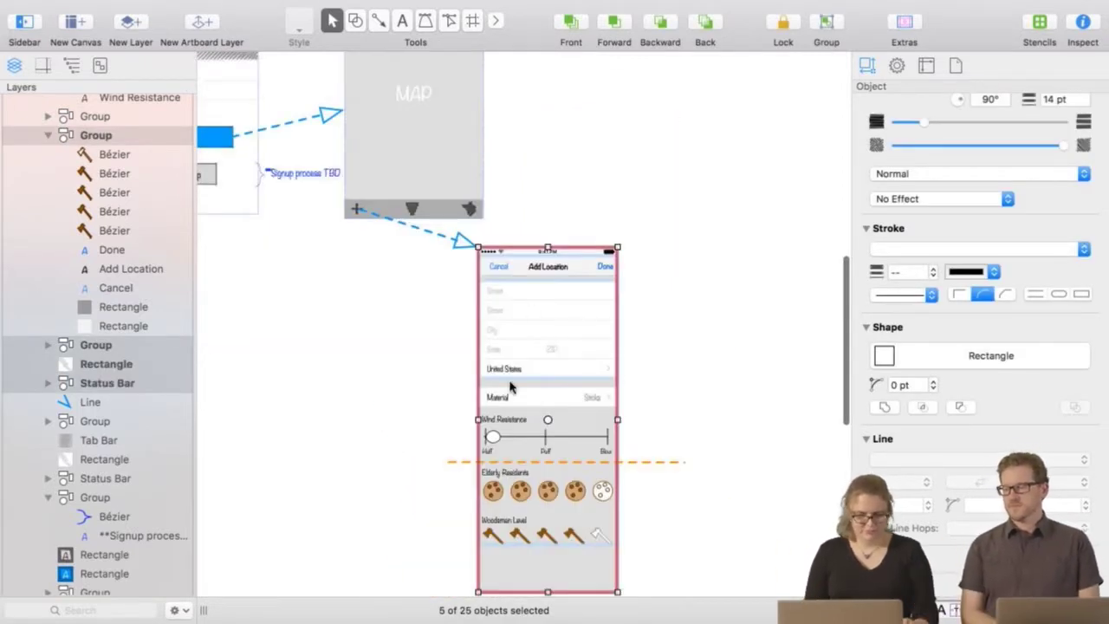
drag(547, 419, 394, 419)
click(589, 435)
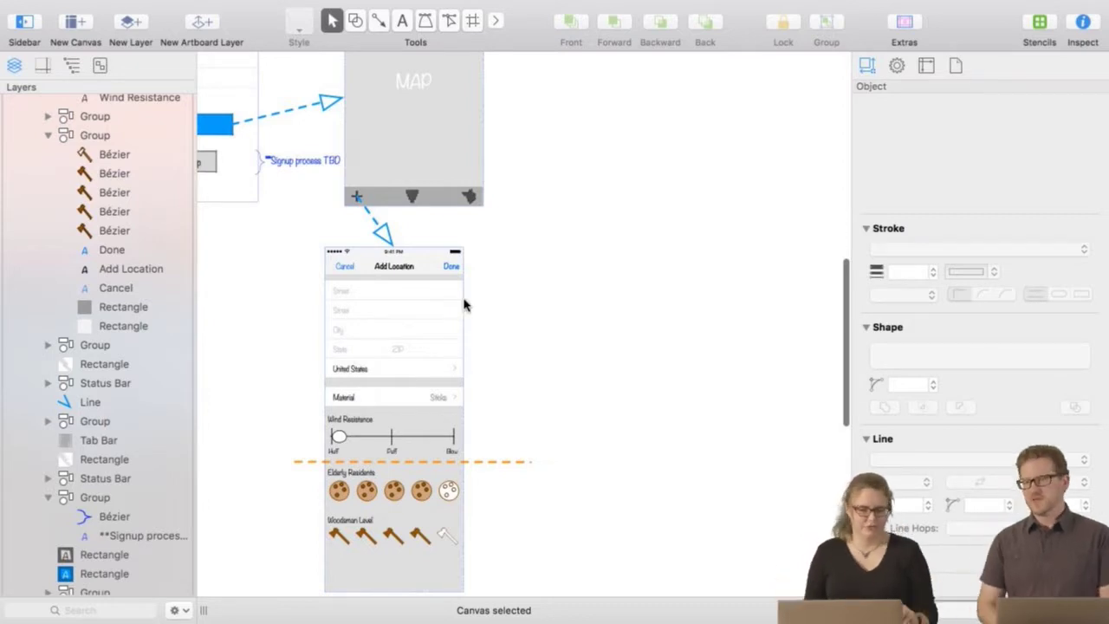
scroll(139, 284, up, 5)
scroll(139, 284, up, 2)
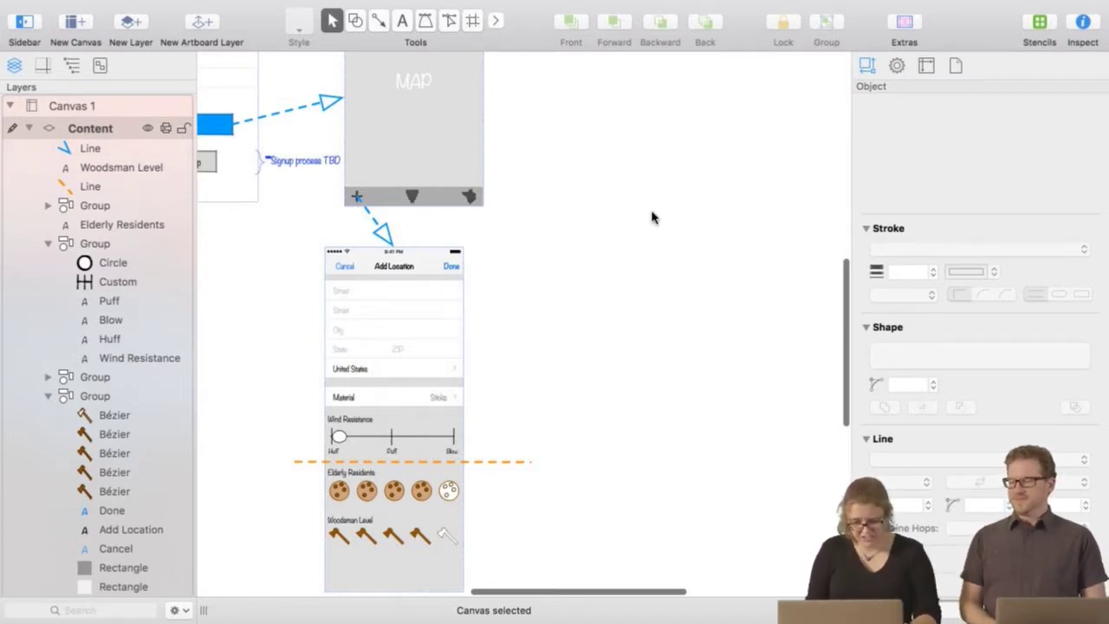
scroll(659, 198, up, 5)
scroll(658, 199, right, 3)
scroll(619, 332, up, 1)
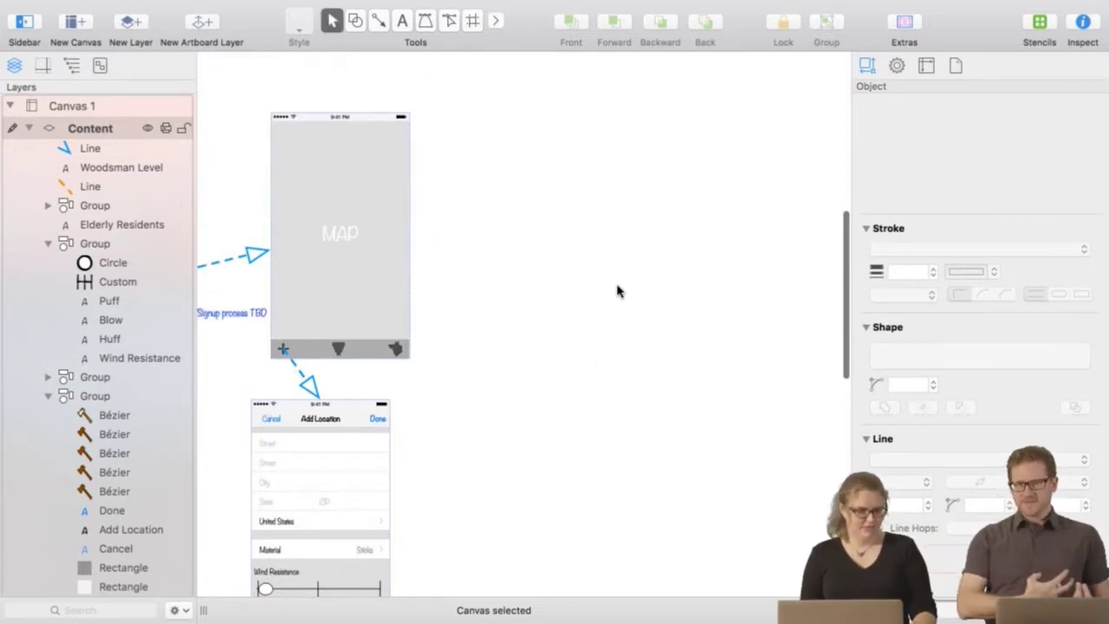
Duplicate the whole map screen together with its attached blue dashed arrow.
scroll(617, 291, up, 3)
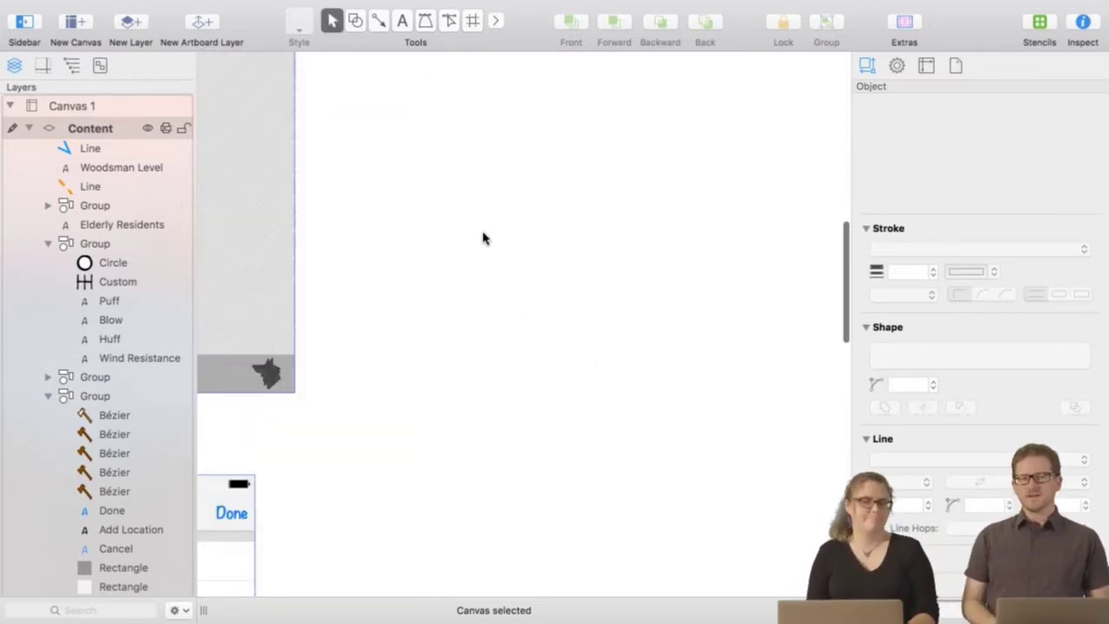
drag(471, 236, 690, 419)
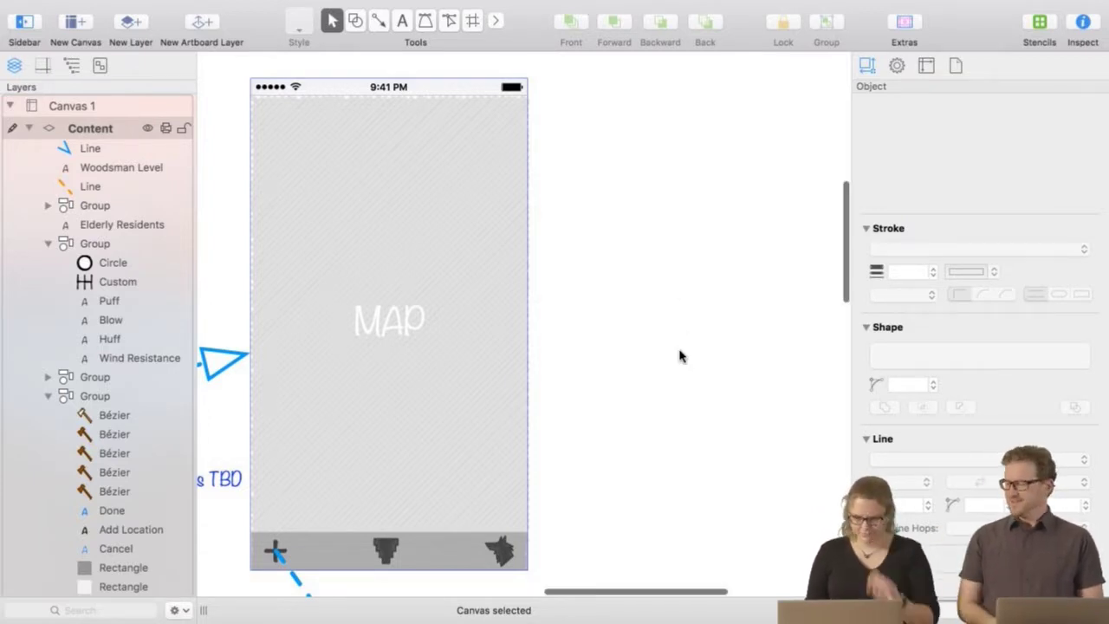
scroll(678, 450, down, 10)
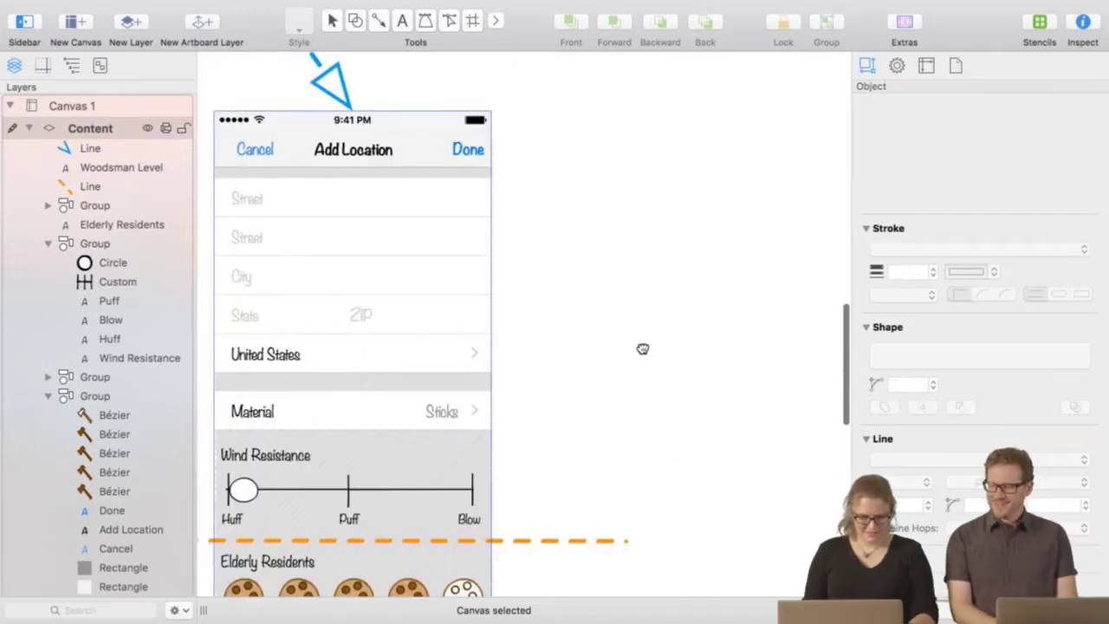
drag(641, 347, 645, 299)
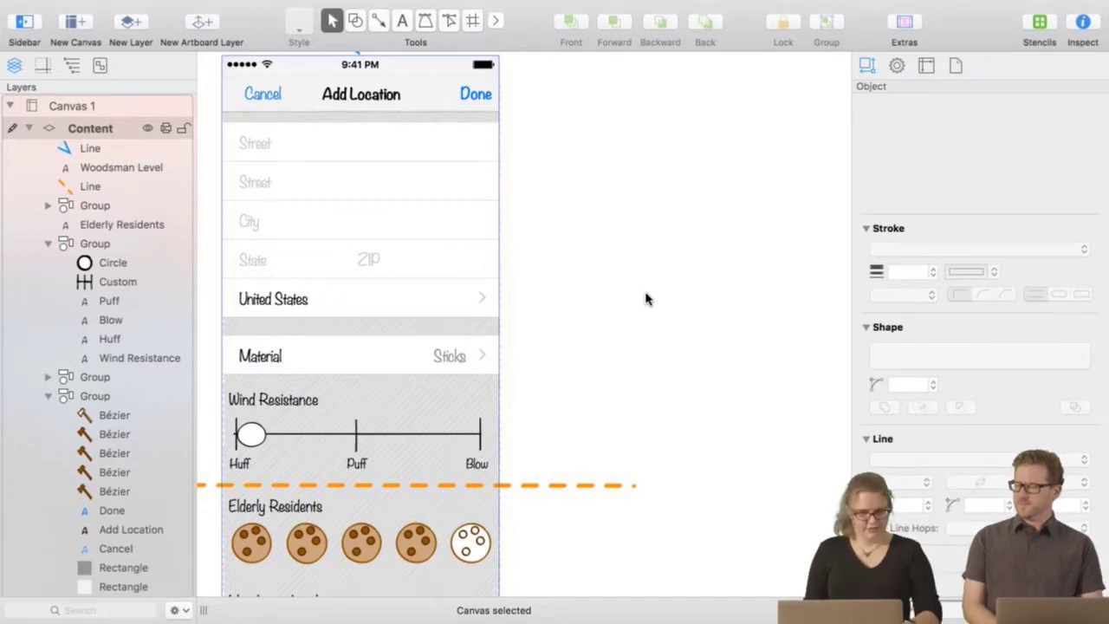
scroll(638, 176, up, 11)
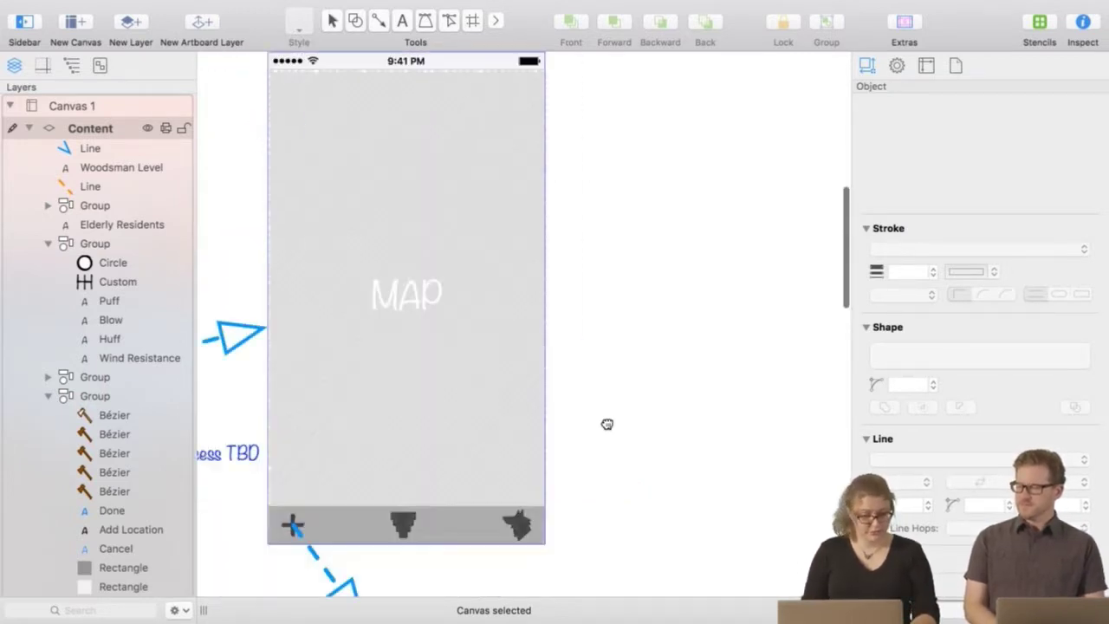
scroll(606, 424, up, 2)
drag(602, 570, 317, 93)
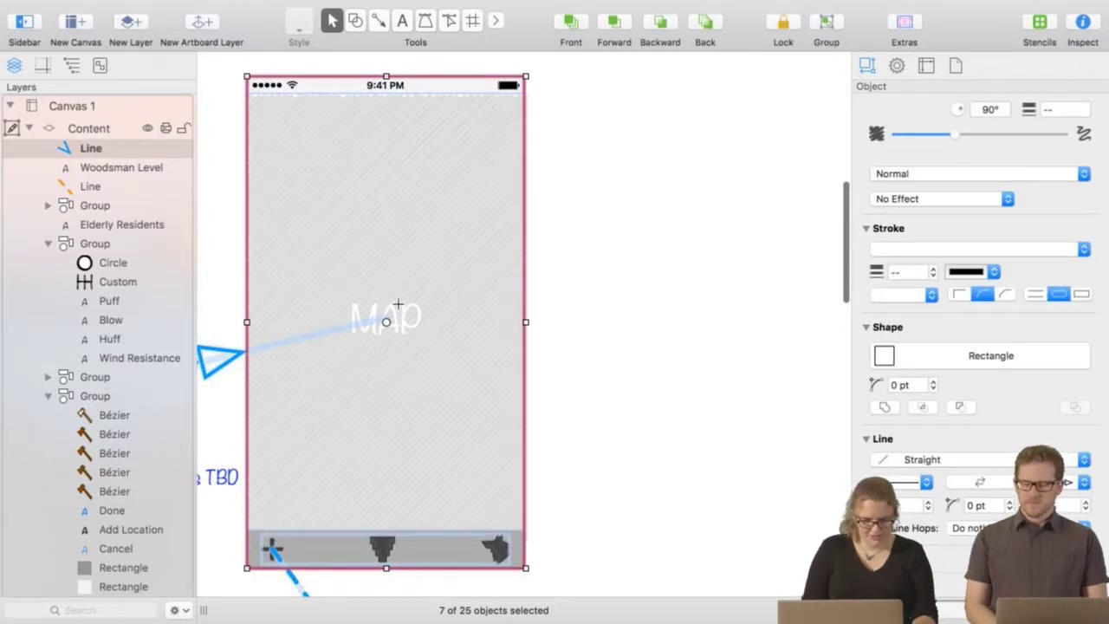
key(super+d)
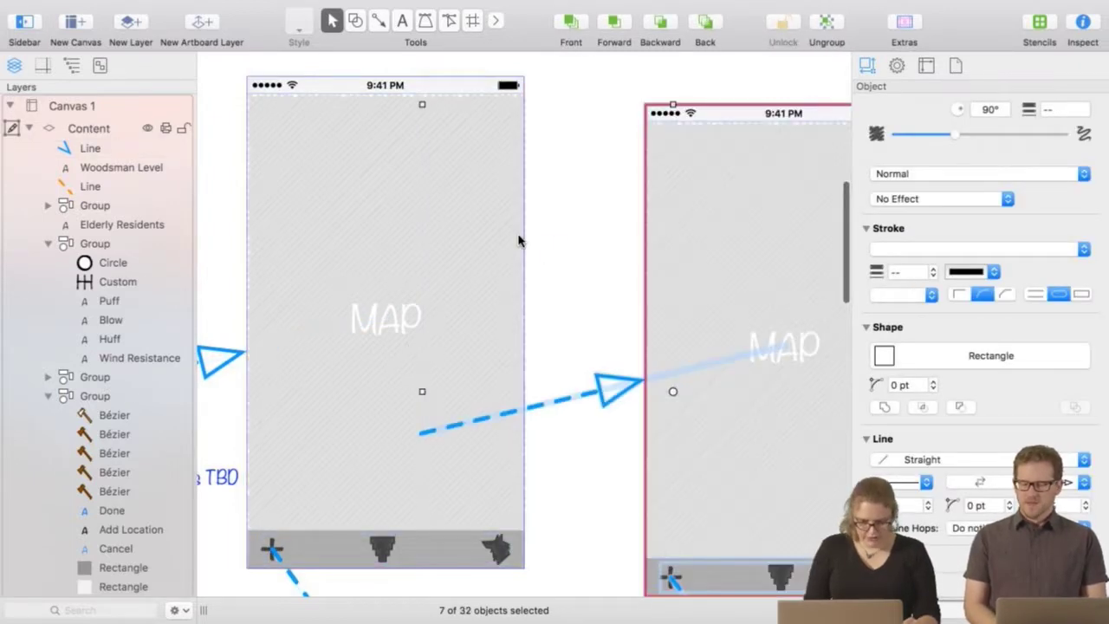
Delete the two blue dashed arrows that were copied along with the duplicate map screen.
click(584, 471)
click(660, 448)
key(Delete)
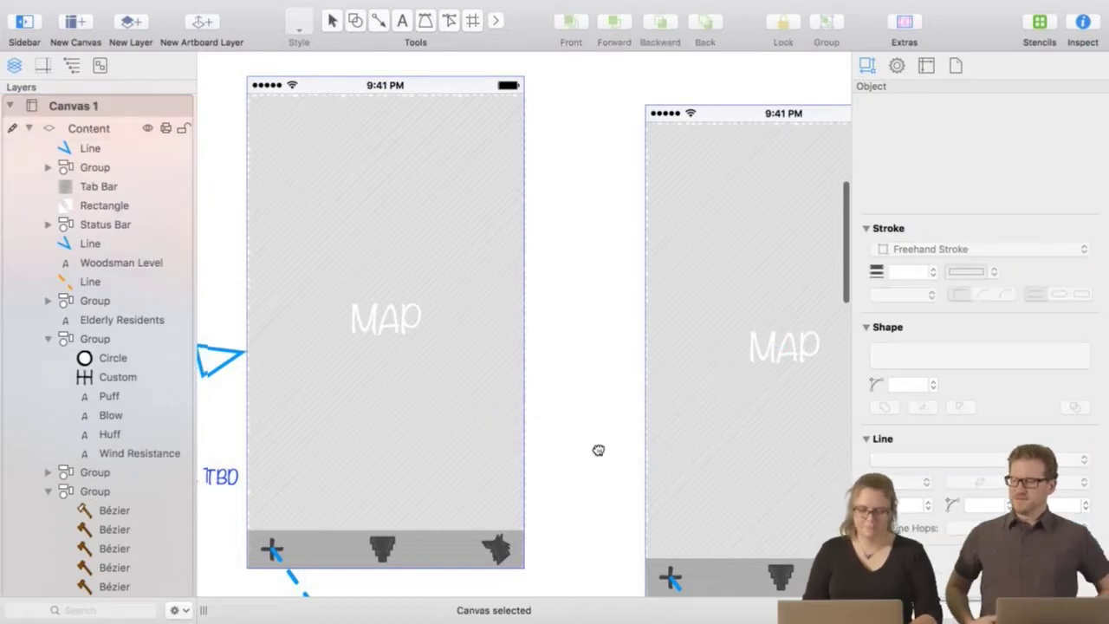
drag(597, 450, 470, 291)
key(super+minus)
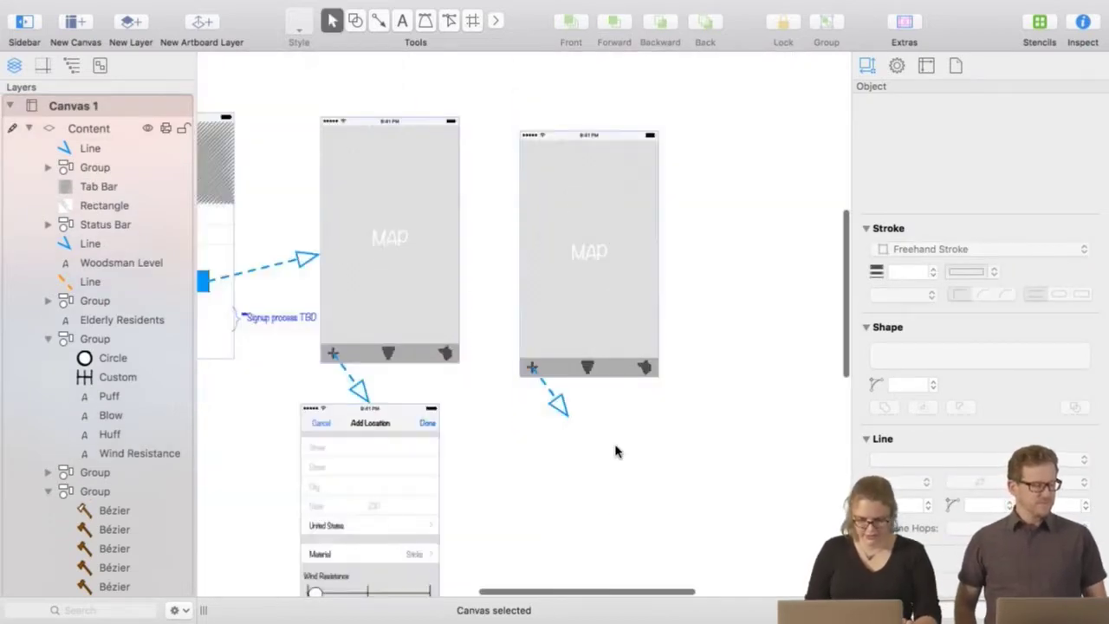
drag(615, 445, 519, 405)
key(Delete)
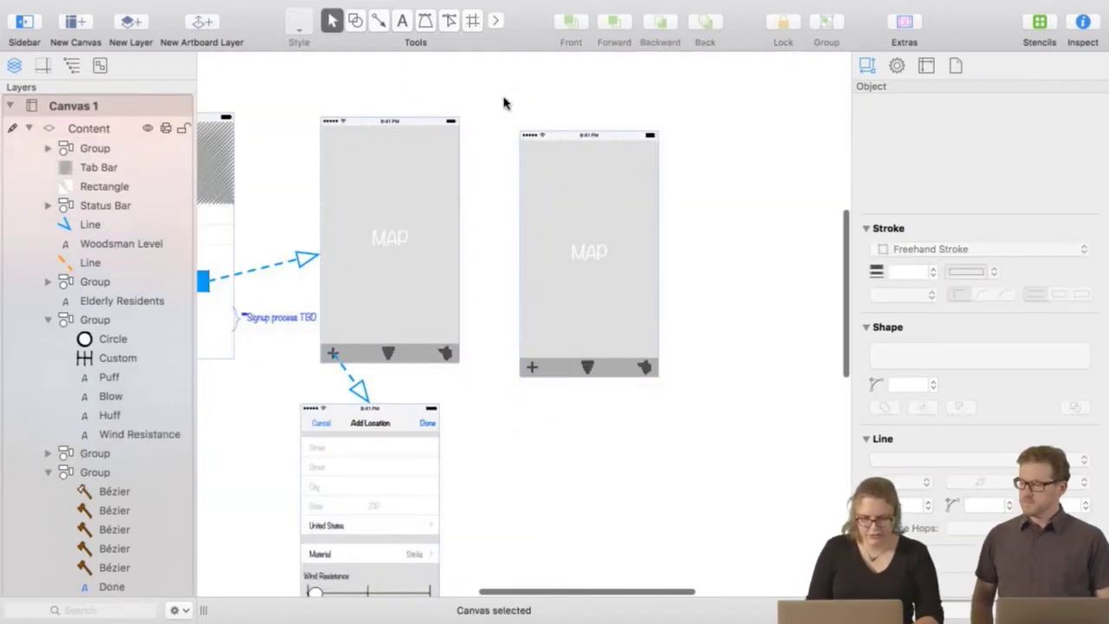
Move the duplicate map screen down beside the Add Location screen, aligned with its top edge.
drag(504, 103, 685, 460)
drag(588, 203, 561, 475)
scroll(733, 419, down, 5)
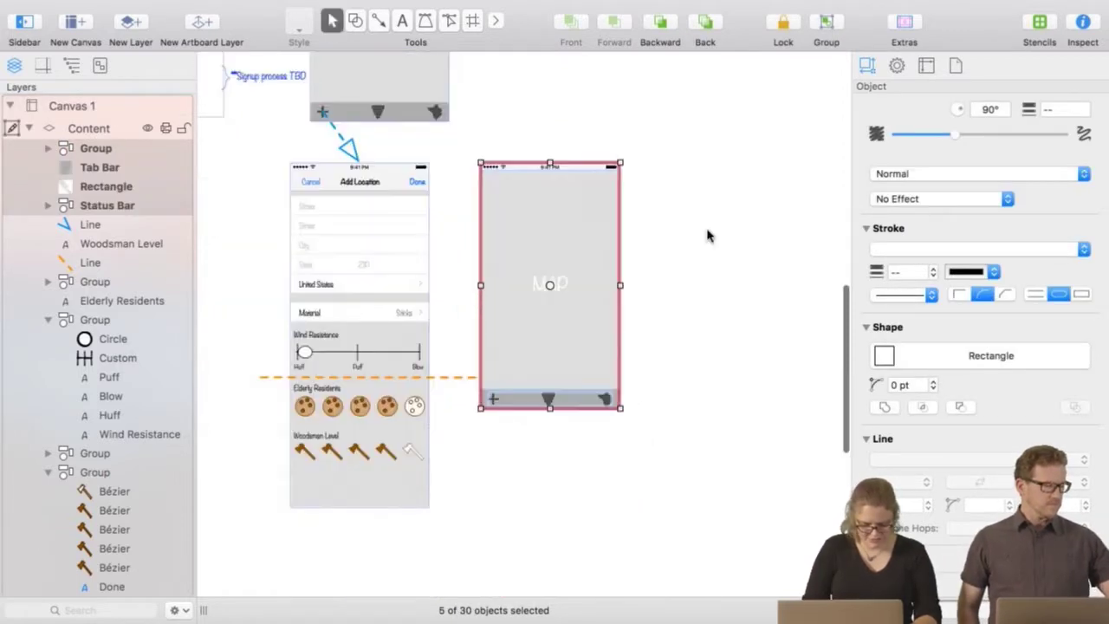
Draw a blue dashed arrow from Done on the Add Location screen to the duplicate map screen.
key(super+plus)
scroll(641, 238, left, 10)
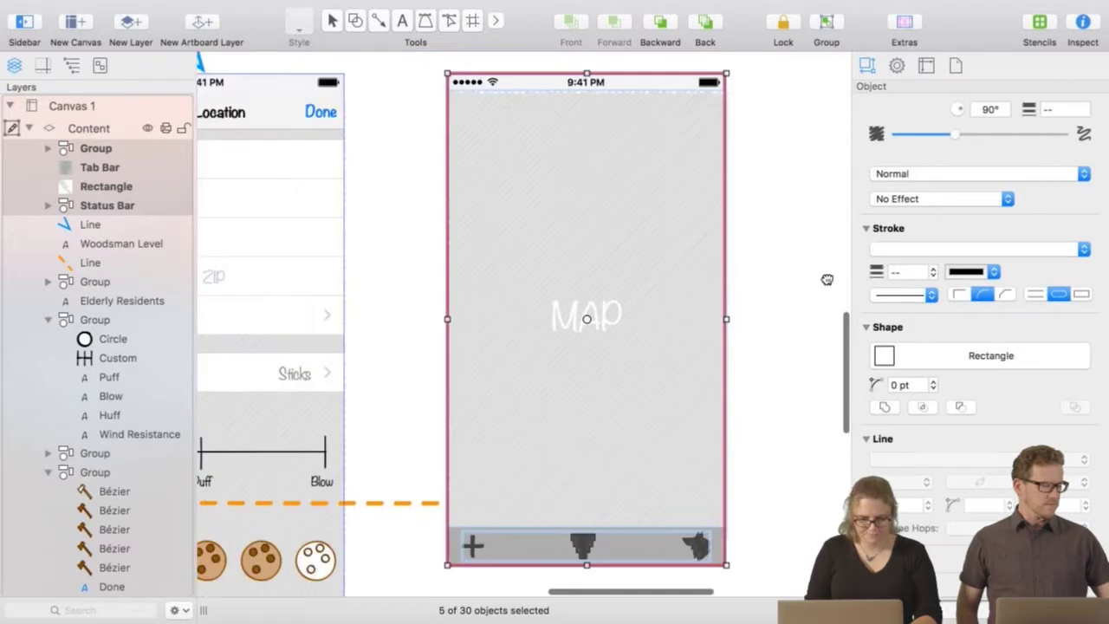
click(379, 25)
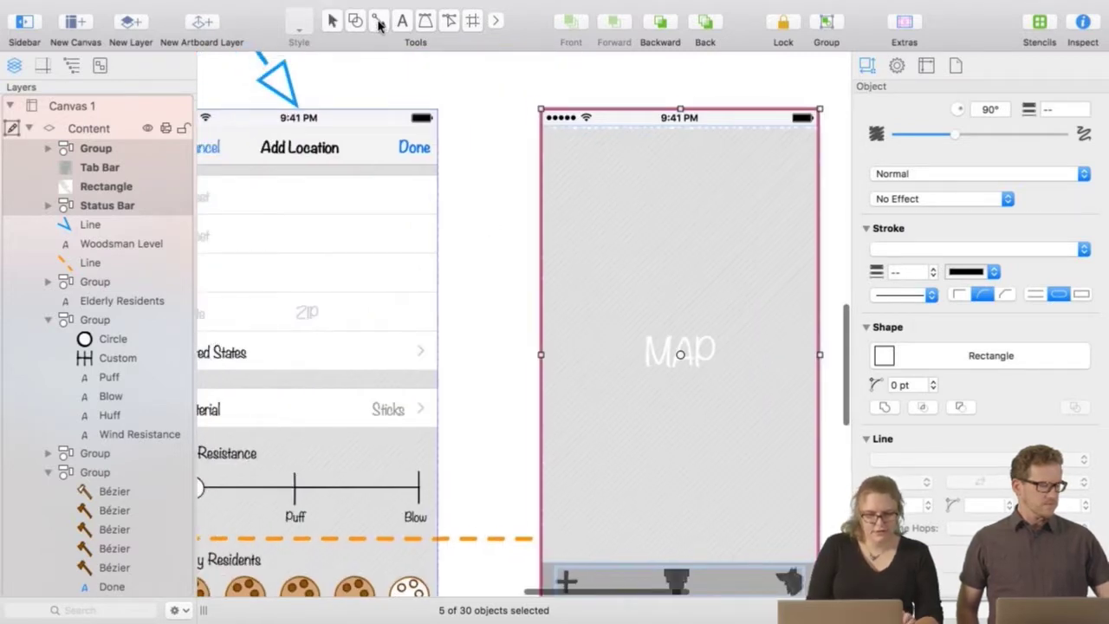
mouse_move(399, 149)
mouse_down()
mouse_move(554, 215)
mouse_move(559, 230)
mouse_move(539, 248)
mouse_up()
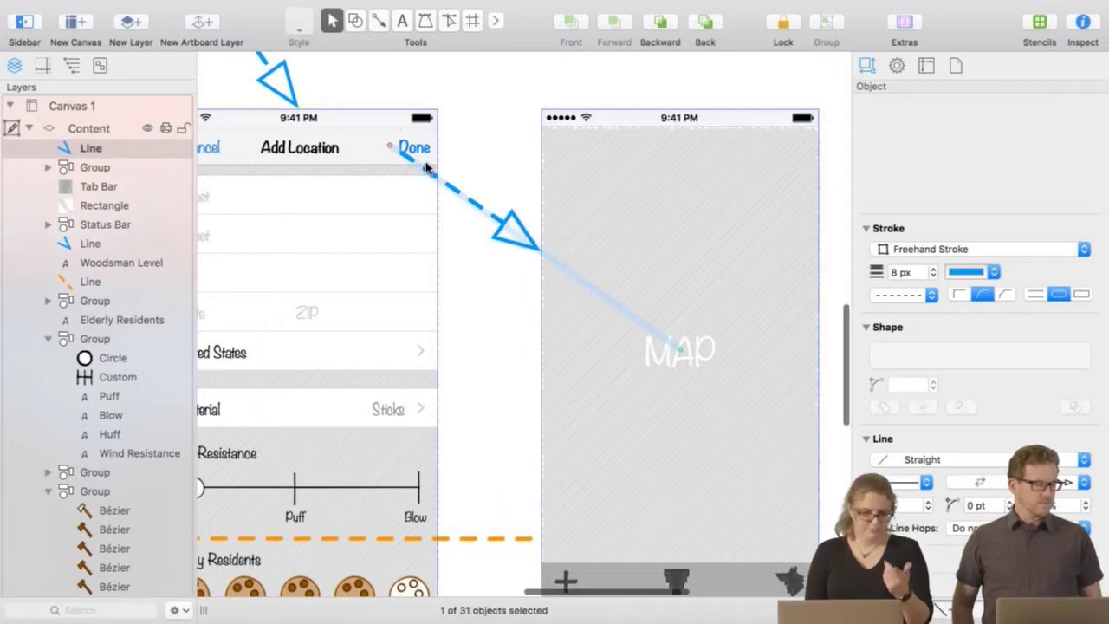
click(801, 295)
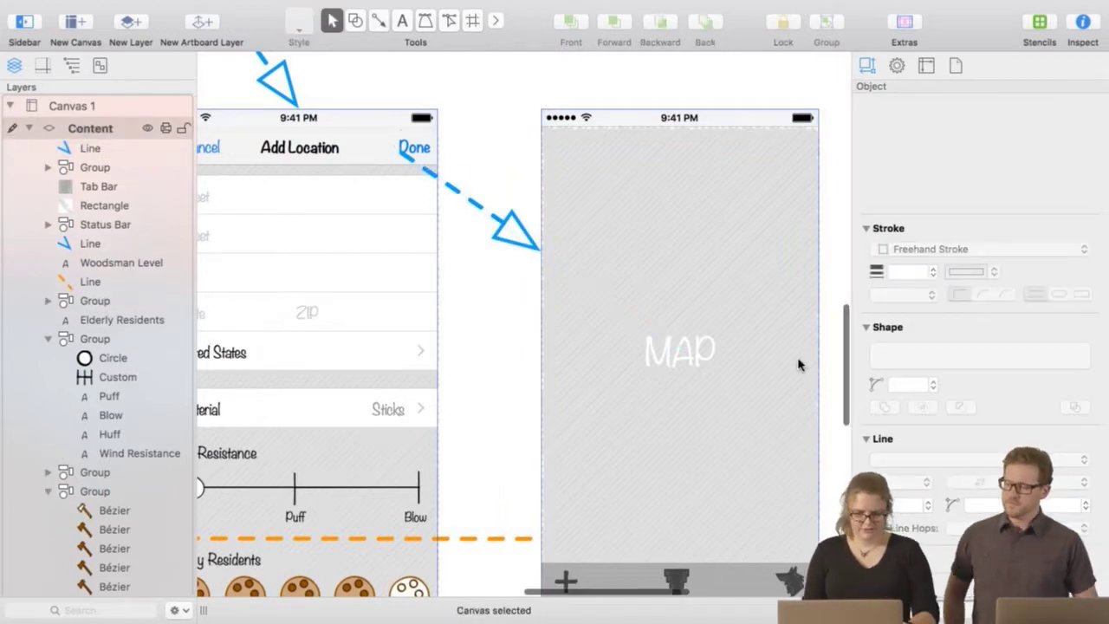
Move the duplicate map screen farther right and down from the Add Location screen, to about x 2518 px, y 1734 px.
scroll(779, 366, right, 10)
scroll(779, 366, down, 3)
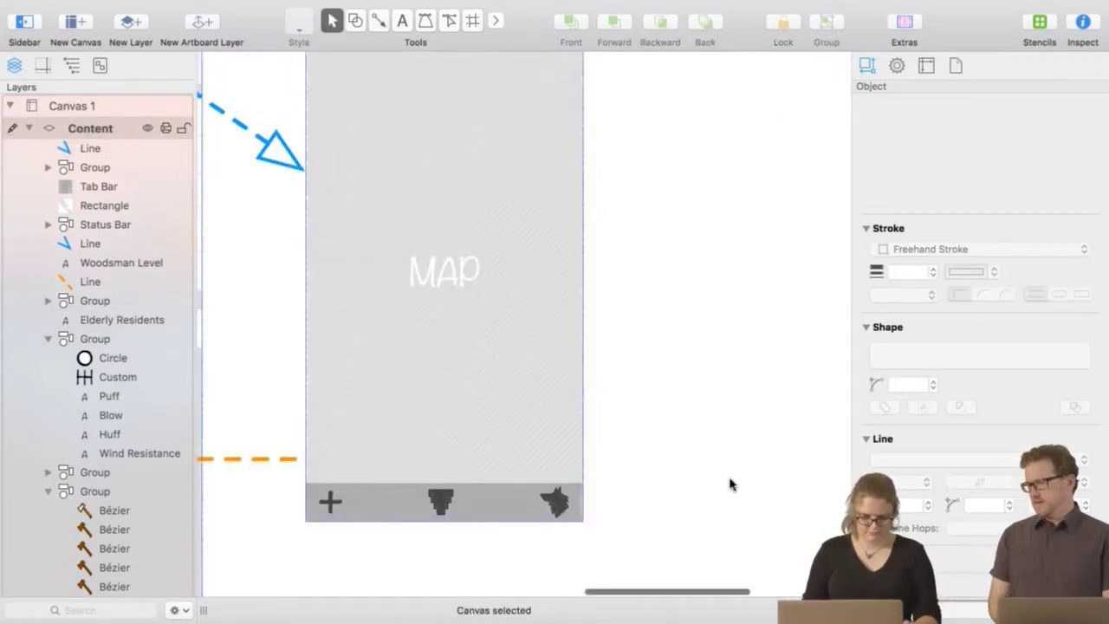
key(super+minus)
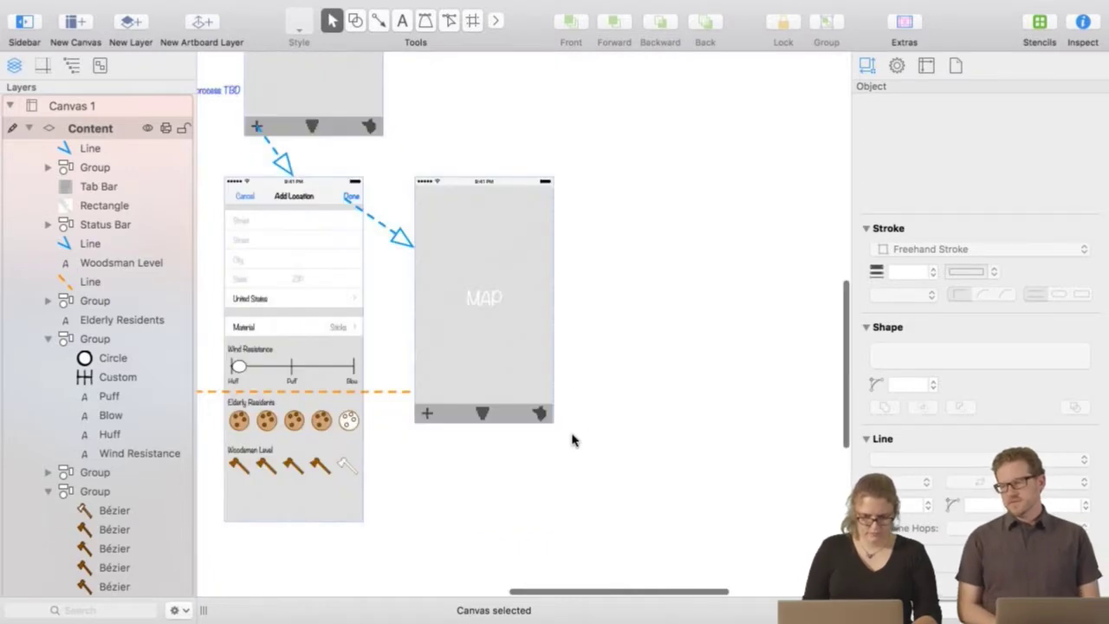
drag(507, 260, 575, 317)
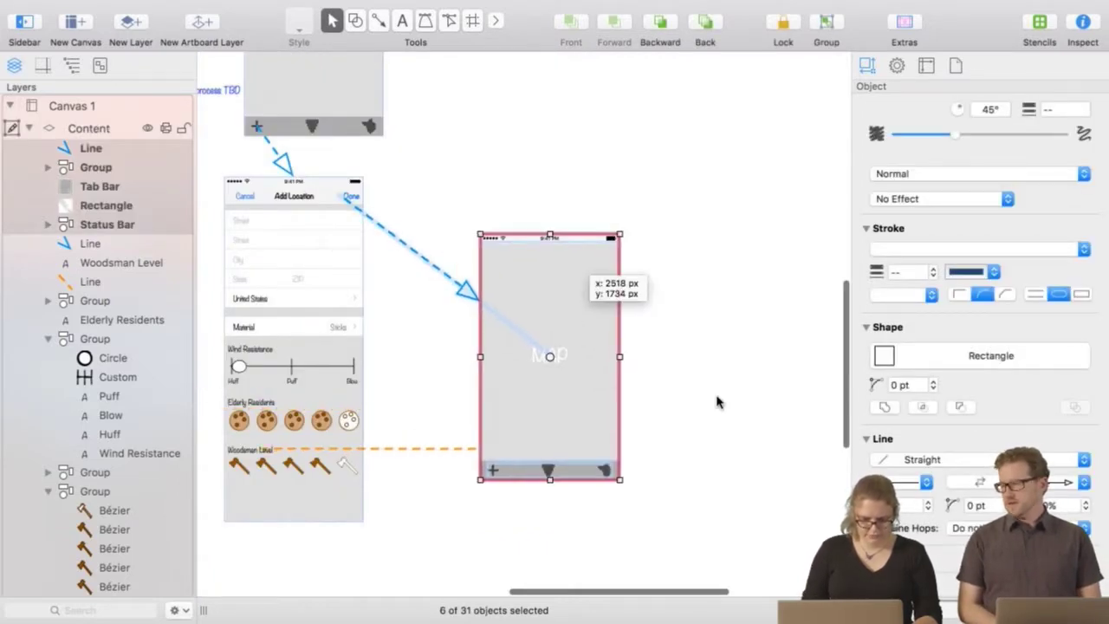
Reposition the orange dashed line across the Add Location screen, between the cookie row and the Woodsman Level label.
click(440, 443)
click(440, 448)
drag(440, 448, 389, 442)
click(728, 351)
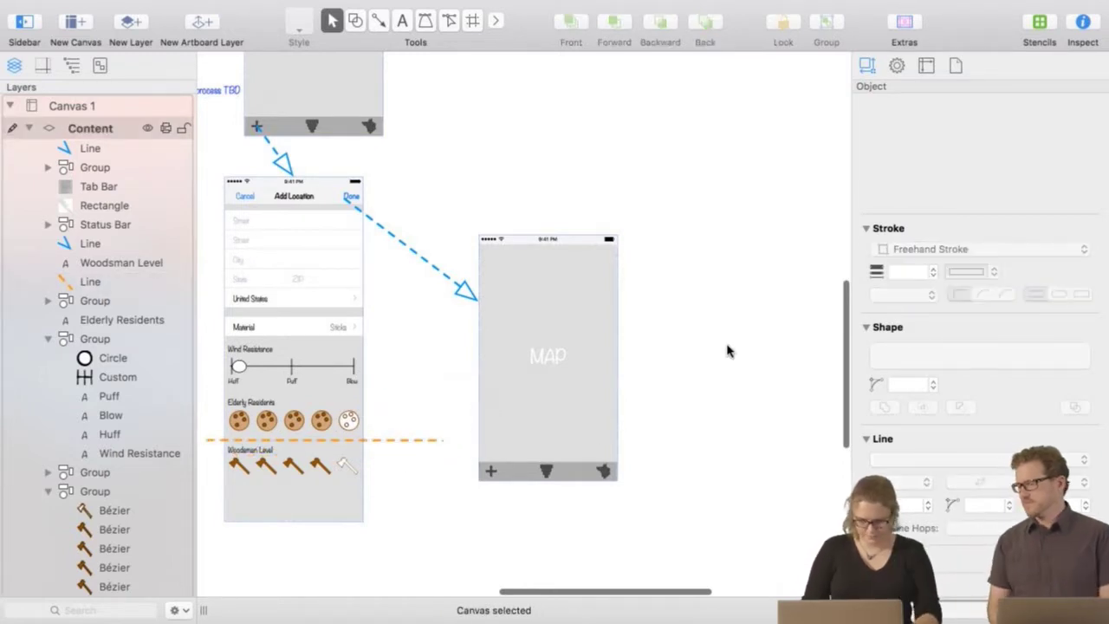
Draw a blue house shape without a stroke in the empty space beside the second map screen.
key(super+shift+period)
drag(733, 370, 615, 298)
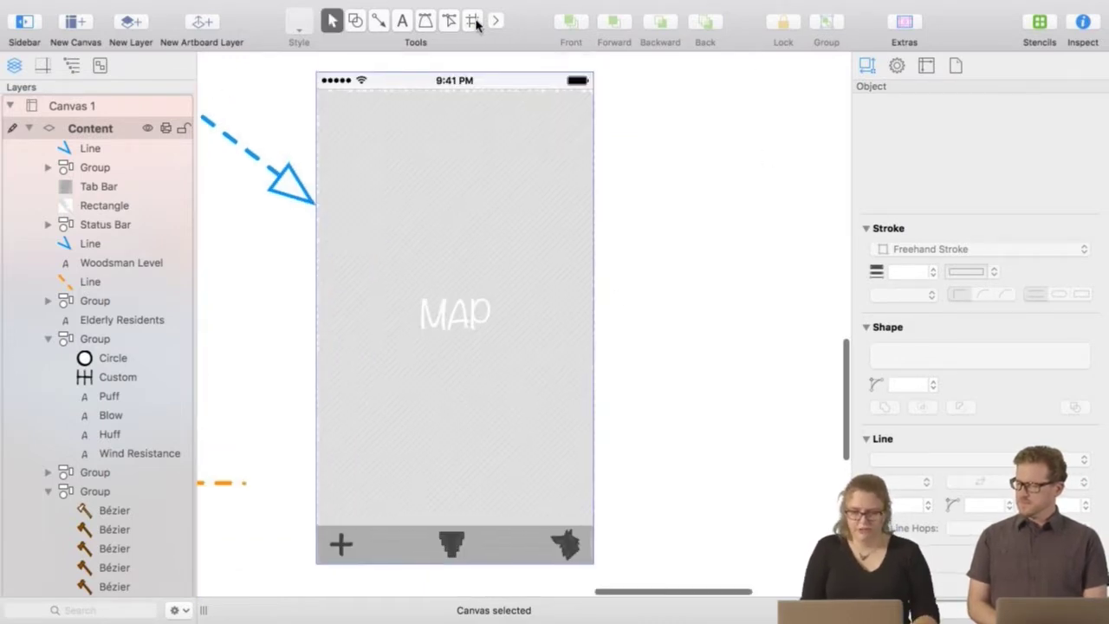
click(356, 21)
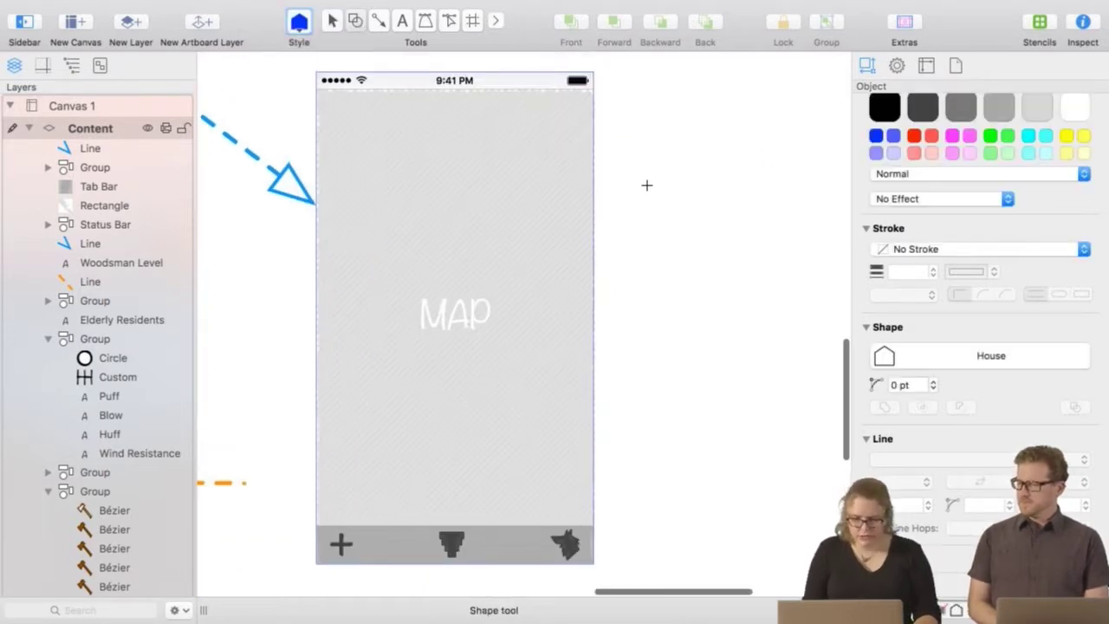
drag(646, 185, 702, 256)
click(750, 303)
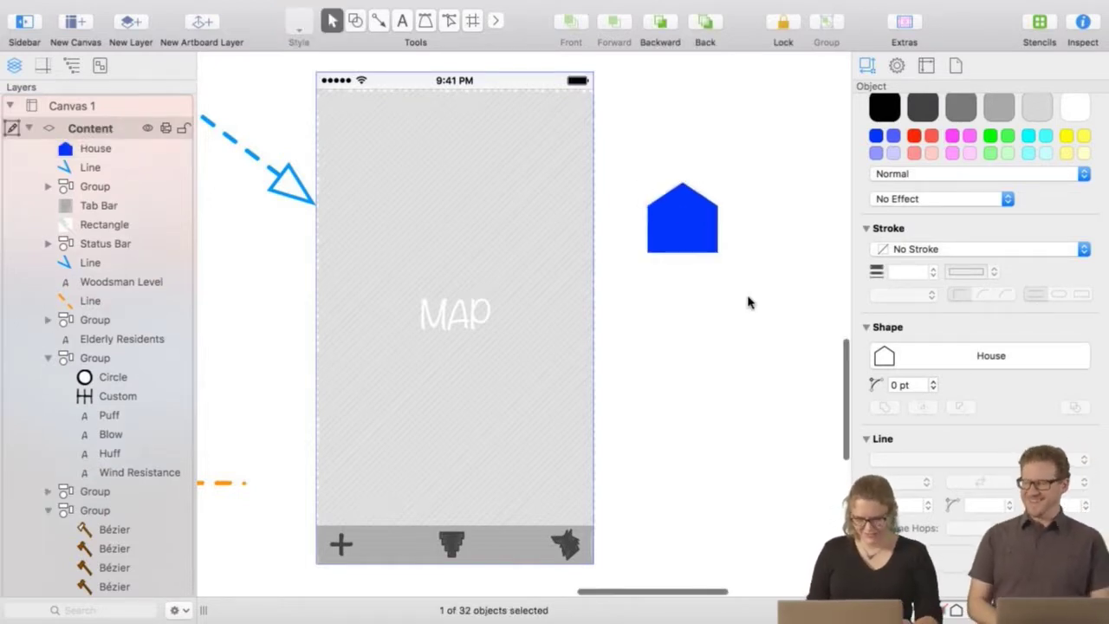
click(749, 302)
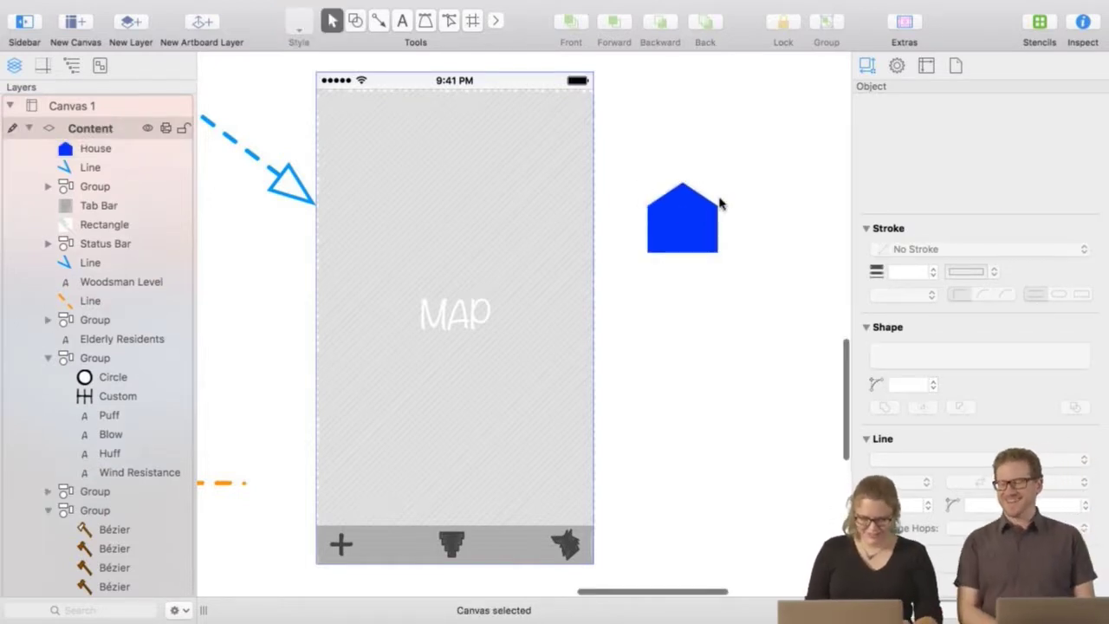
Shrink the blue house slightly and place it in the upper-left area of the second map screen.
click(674, 227)
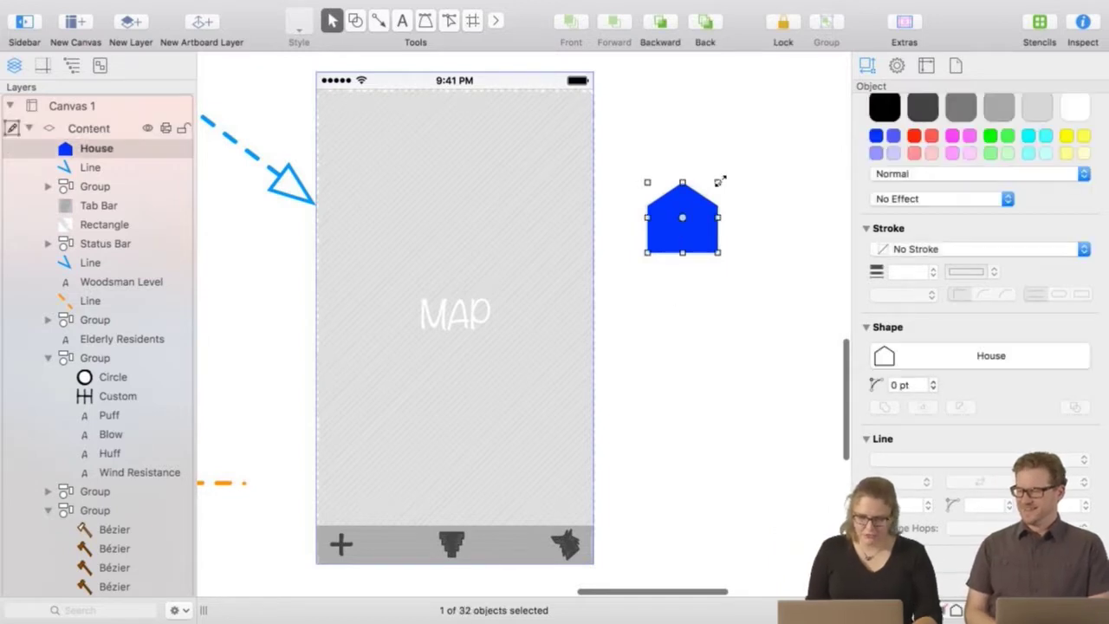
drag(718, 183, 385, 173)
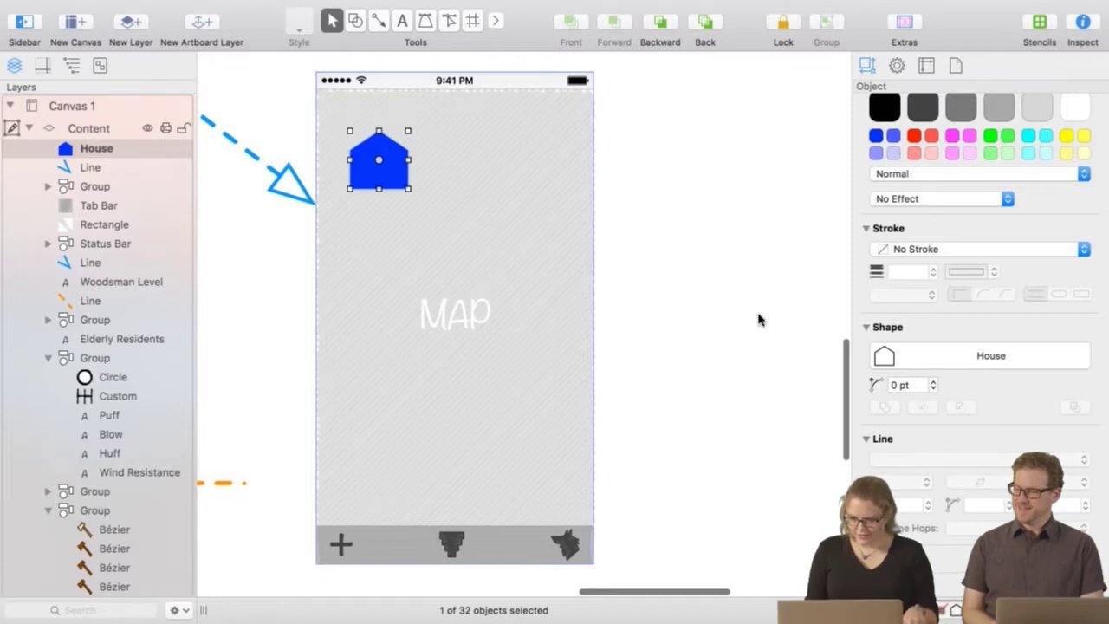
Give the house a Squiggle fill with its strokes angled at 45°.
scroll(952, 260, up, 5)
click(925, 271)
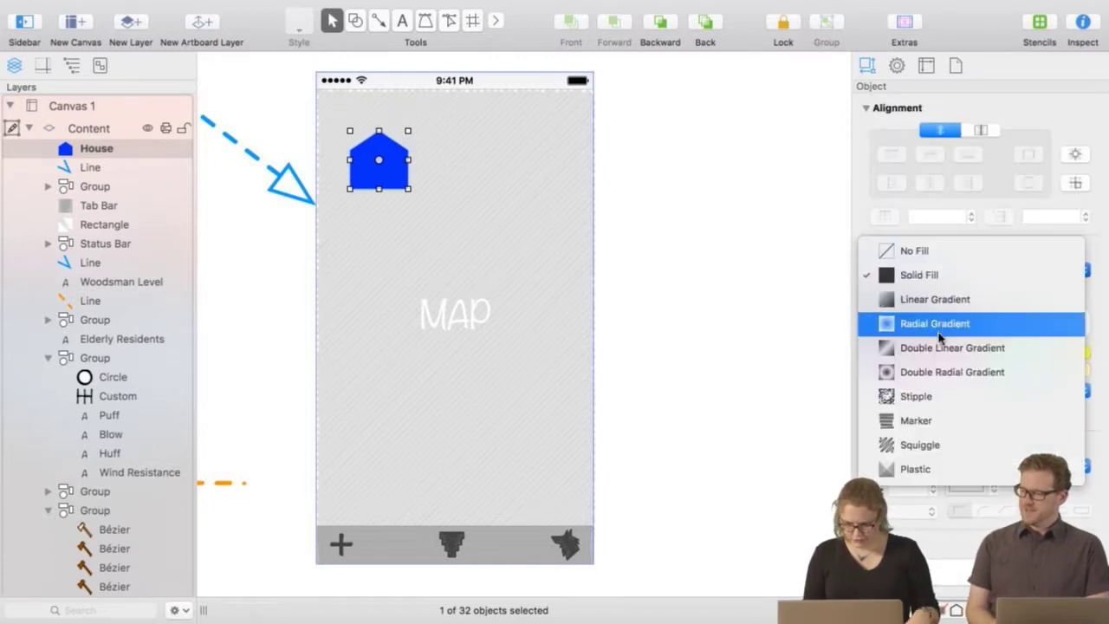
click(935, 449)
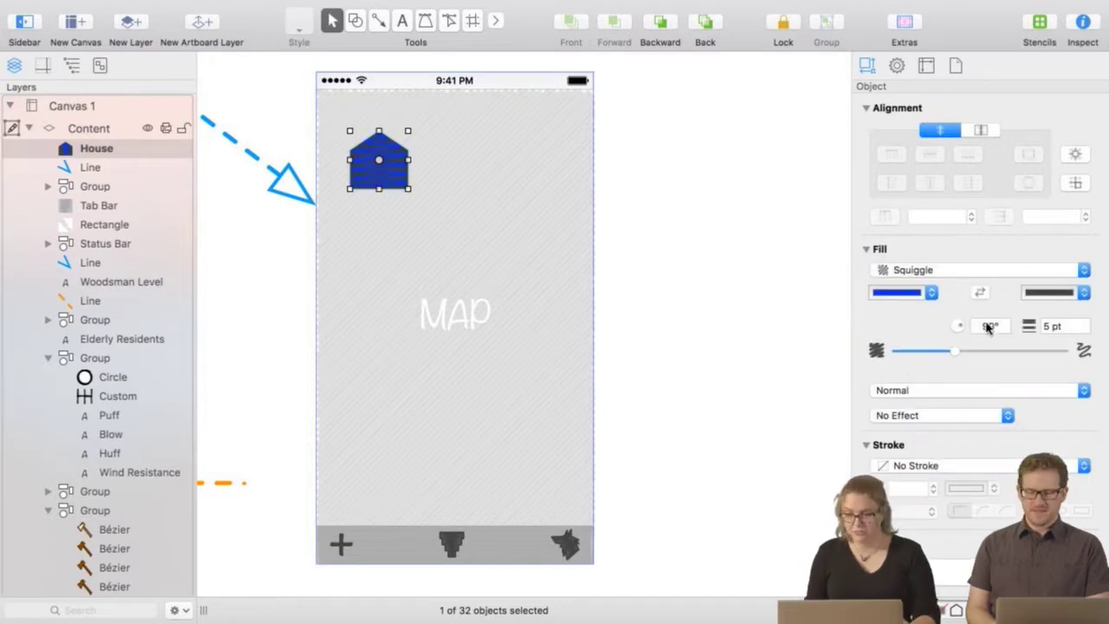
double_click(1001, 328)
text(45)
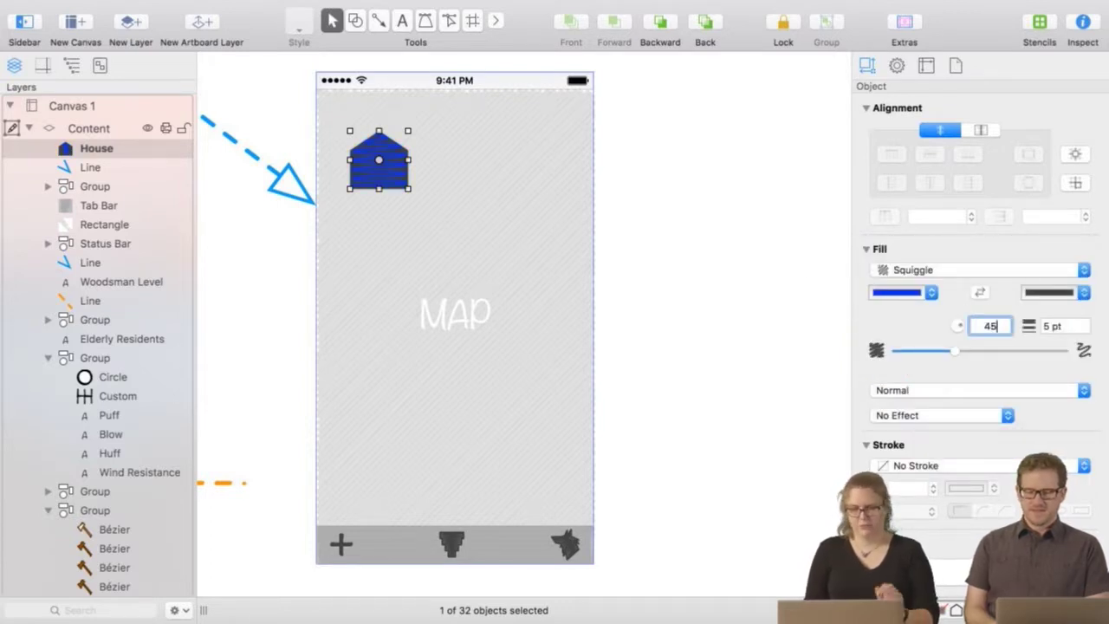
key(Return)
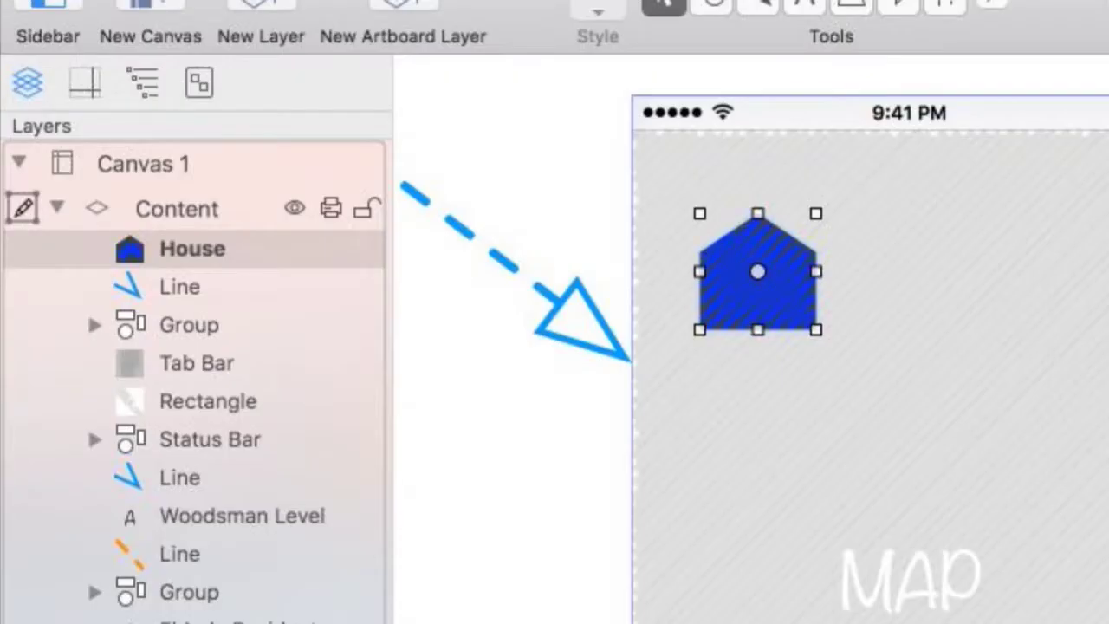
Change the dark color in the house's squiggle fill to Aluminum and move the house closer to the MAP label.
drag(759, 258, 797, 304)
key(shift+super+c)
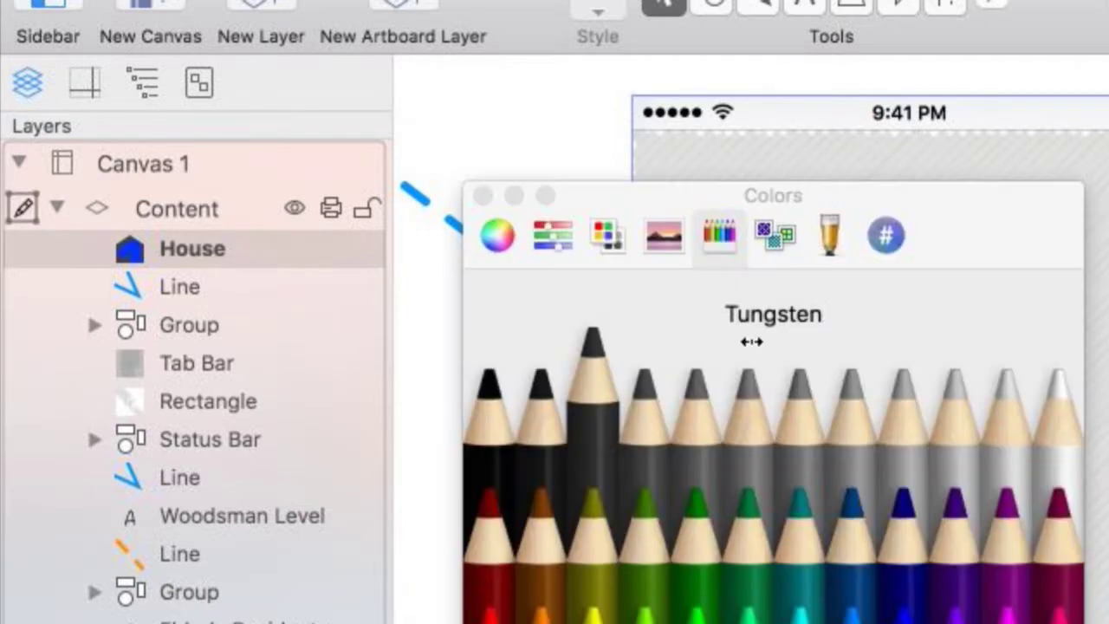
click(862, 422)
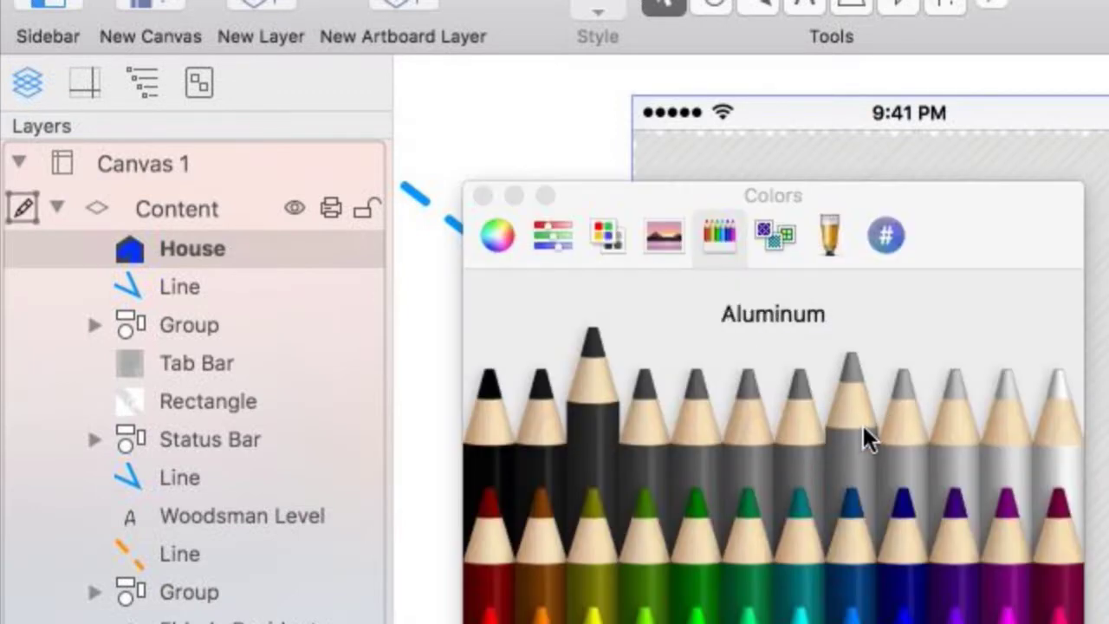
click(483, 195)
click(777, 332)
drag(777, 321, 771, 361)
key(Escape)
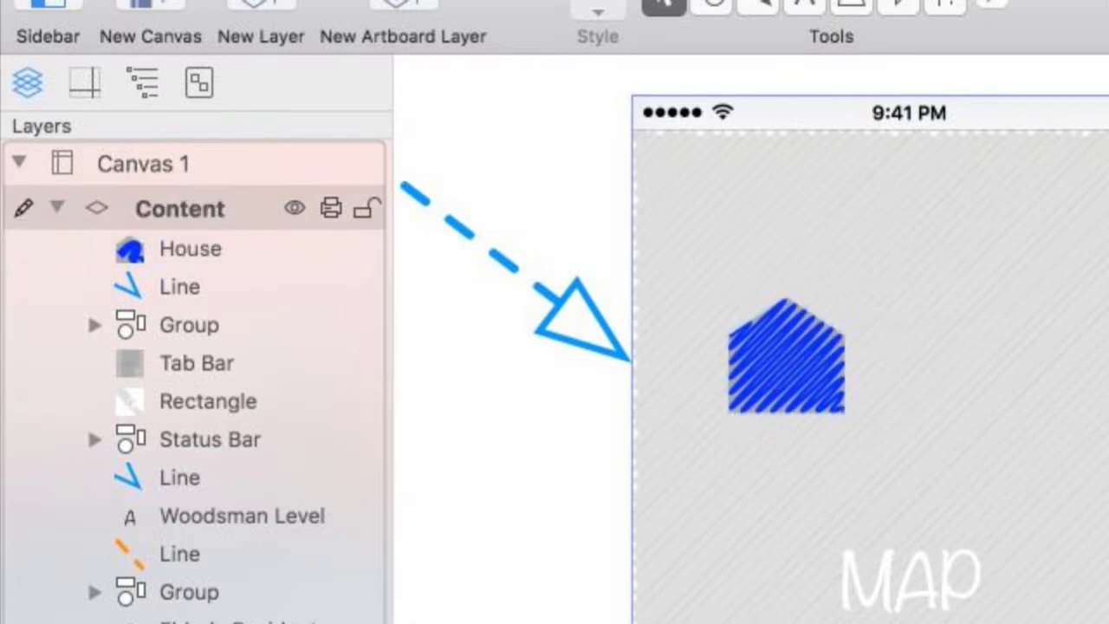
key(super+minus)
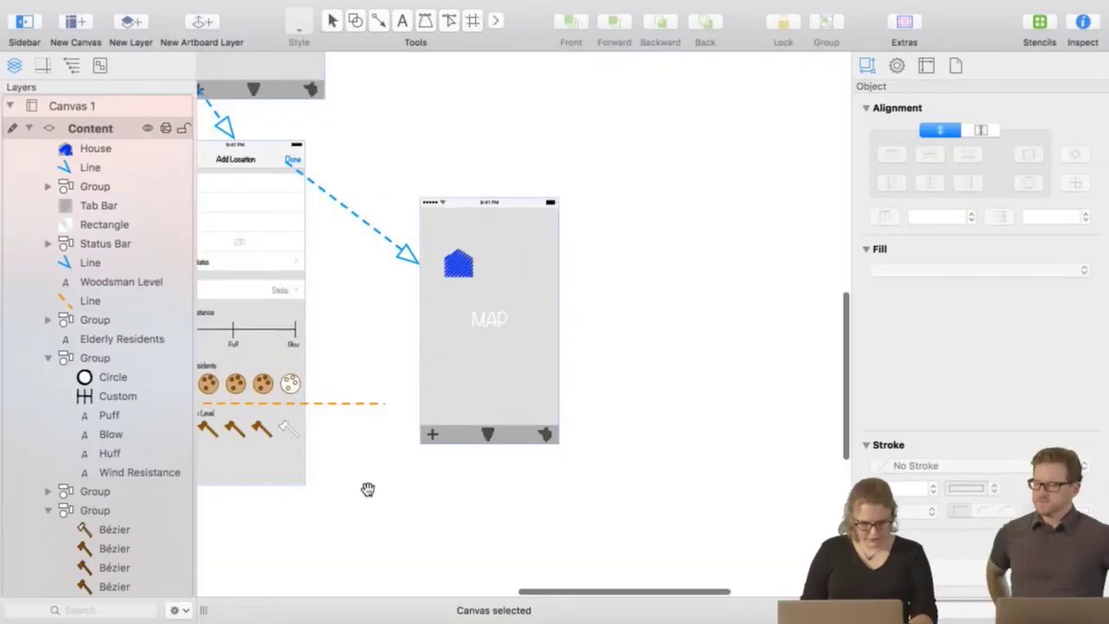
Duplicate the whole Add Location screen together with its connector arrows and orange dashed line.
drag(368, 490, 601, 433)
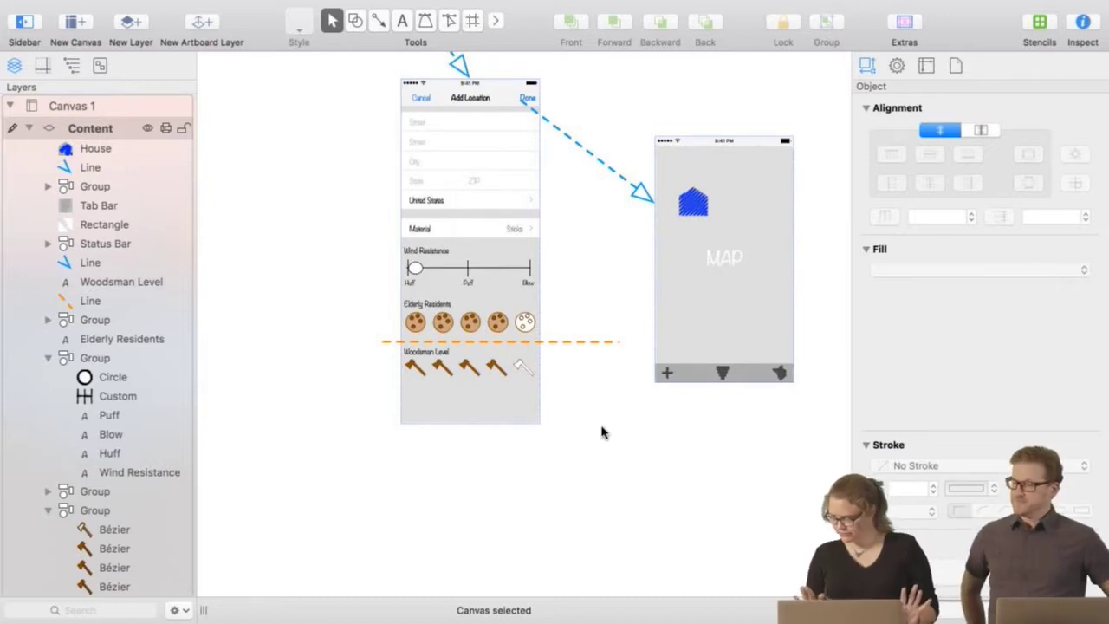
drag(693, 438, 485, 472)
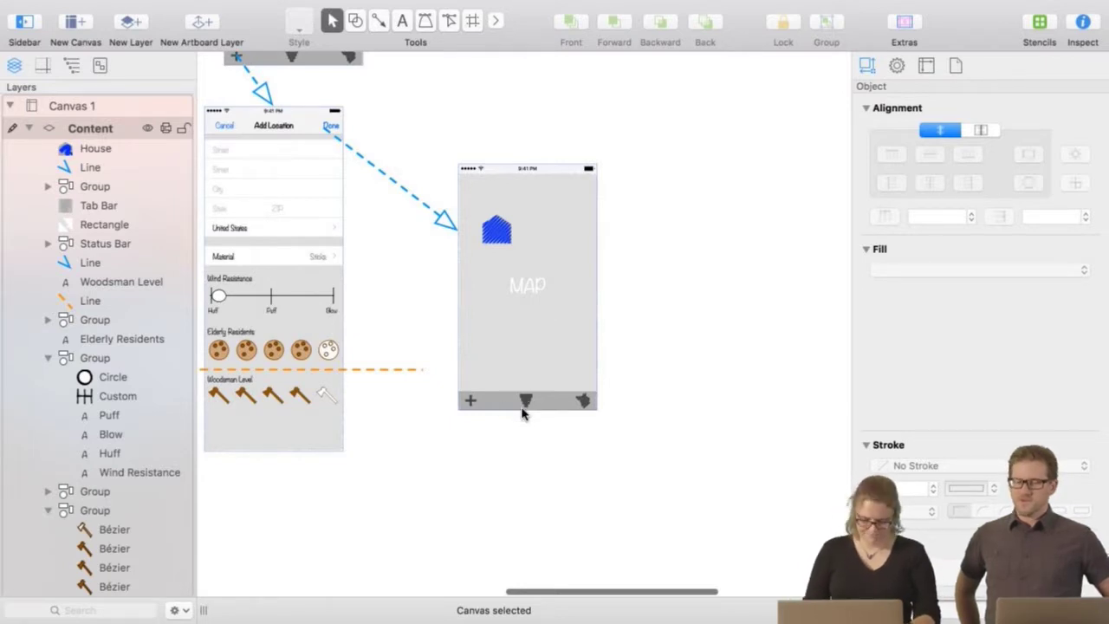
key(super+plus)
drag(760, 444, 611, 391)
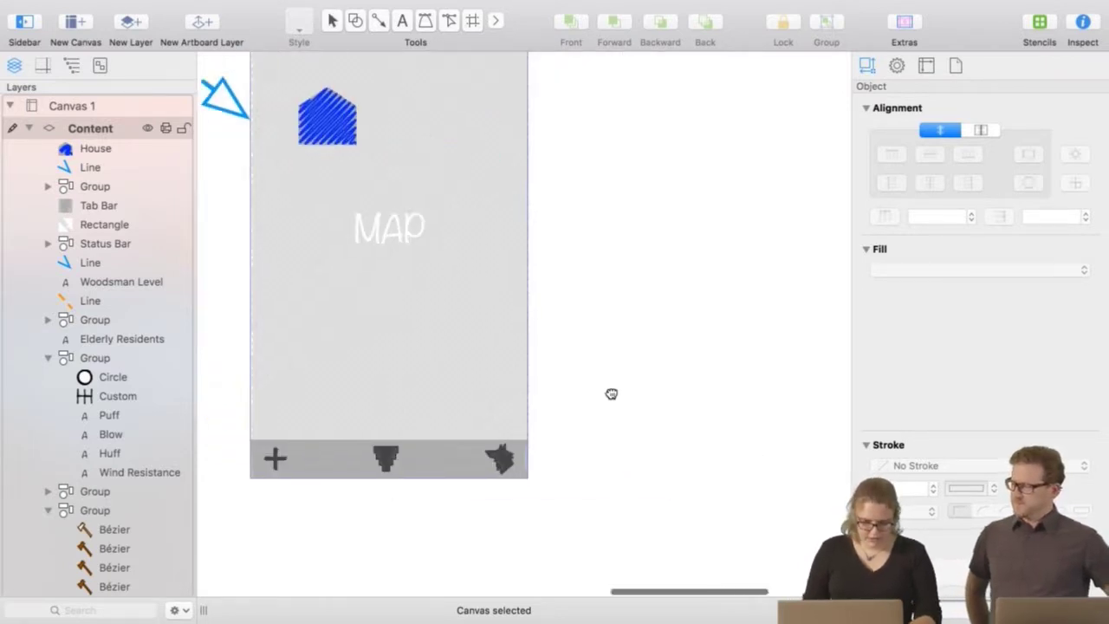
drag(618, 228, 809, 281)
drag(460, 278, 673, 302)
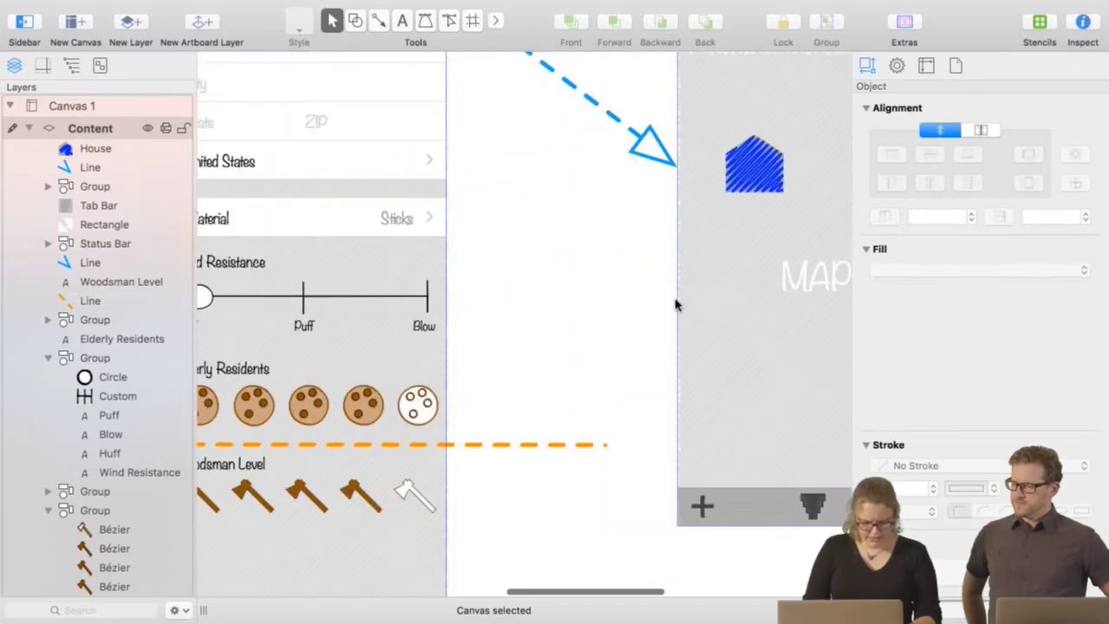
key(super+minus)
drag(371, 124, 532, 507)
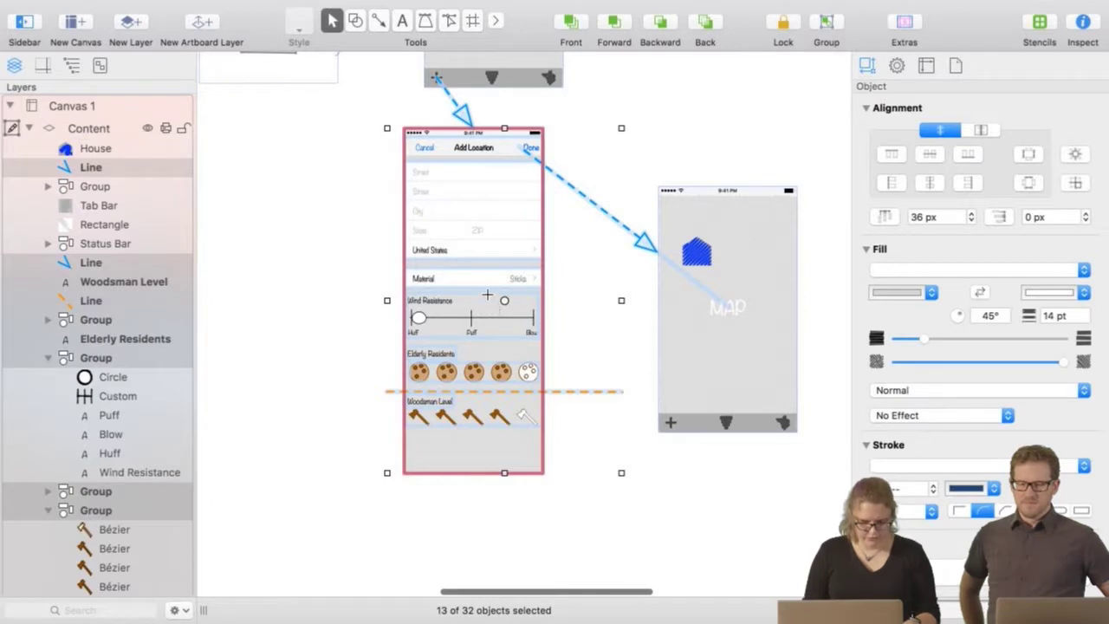
key(super+shift+g)
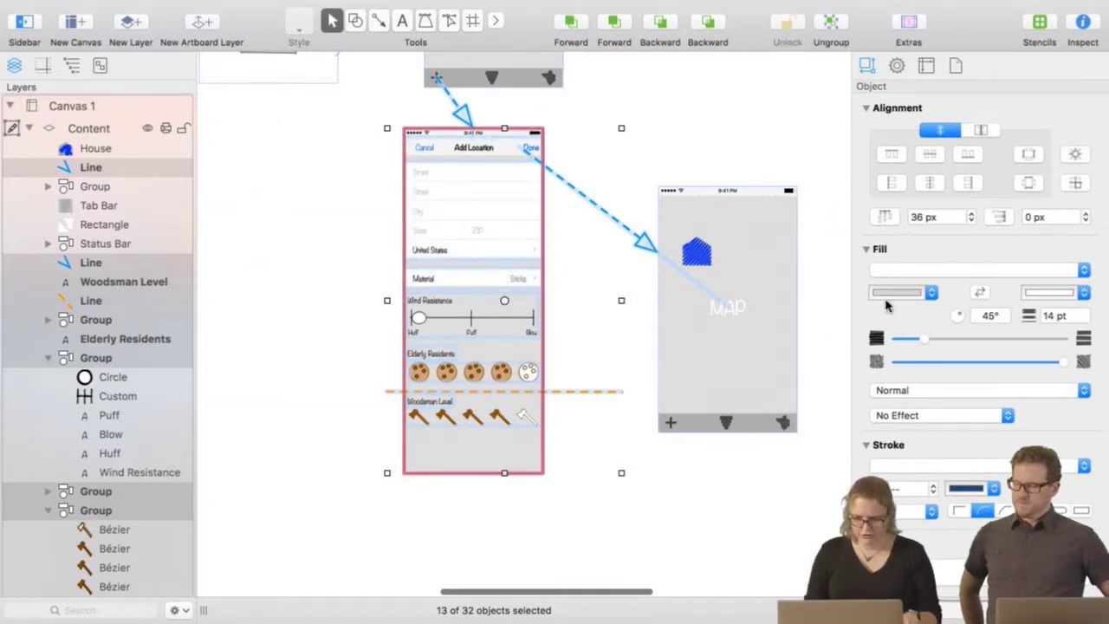
key(super+d)
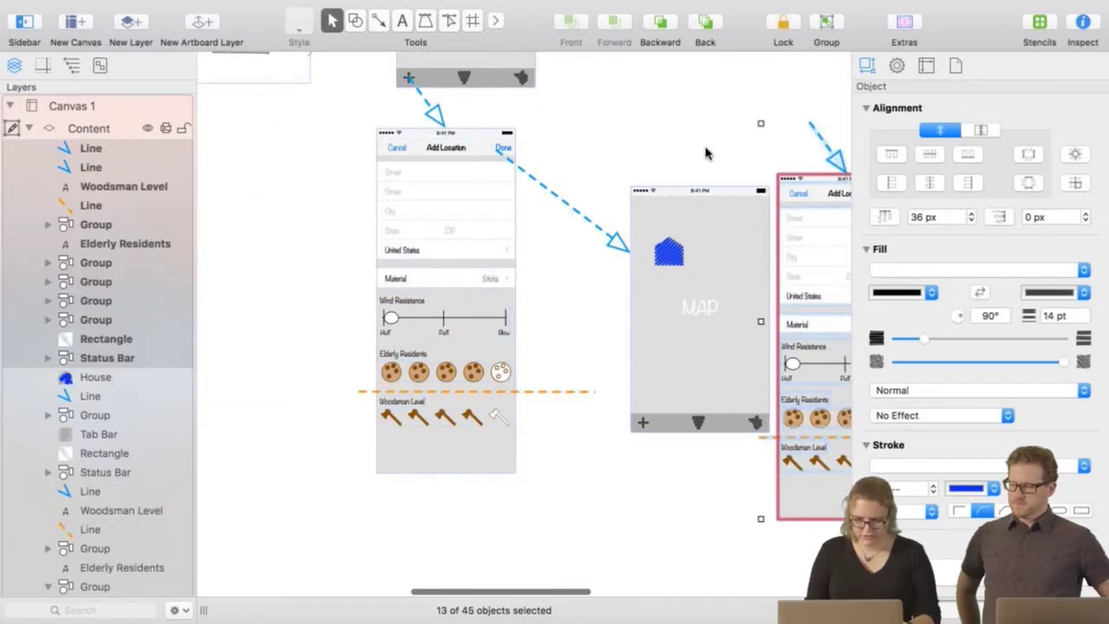
Delete both blue connector arrows and the orange dashed line from the duplicated Add Location screen.
click(685, 136)
scroll(513, 136, right, 5)
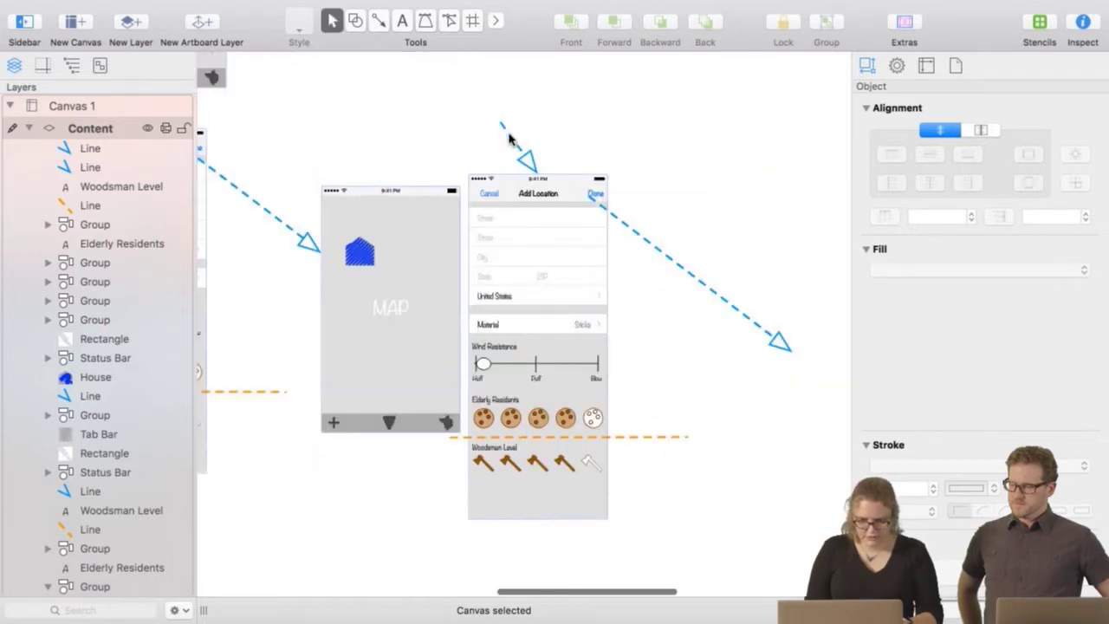
drag(472, 90, 534, 143)
key(Delete)
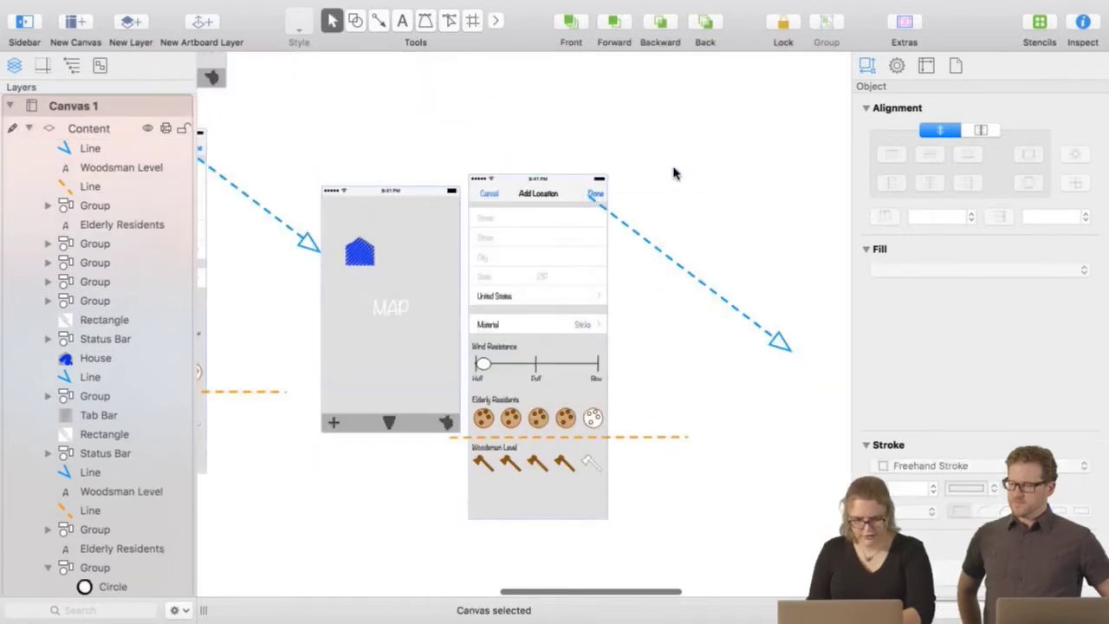
drag(673, 173, 705, 337)
key(Delete)
drag(700, 482, 655, 366)
key(Delete)
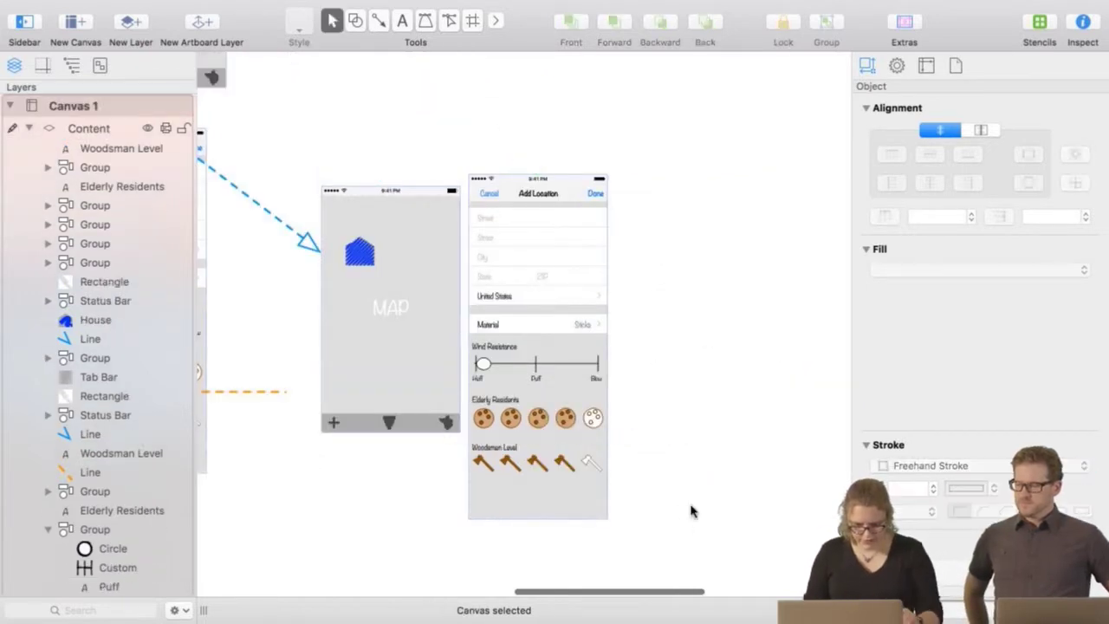
Move the duplicated Add Location screen farther right to leave a gap beside the map screen.
drag(685, 542, 477, 133)
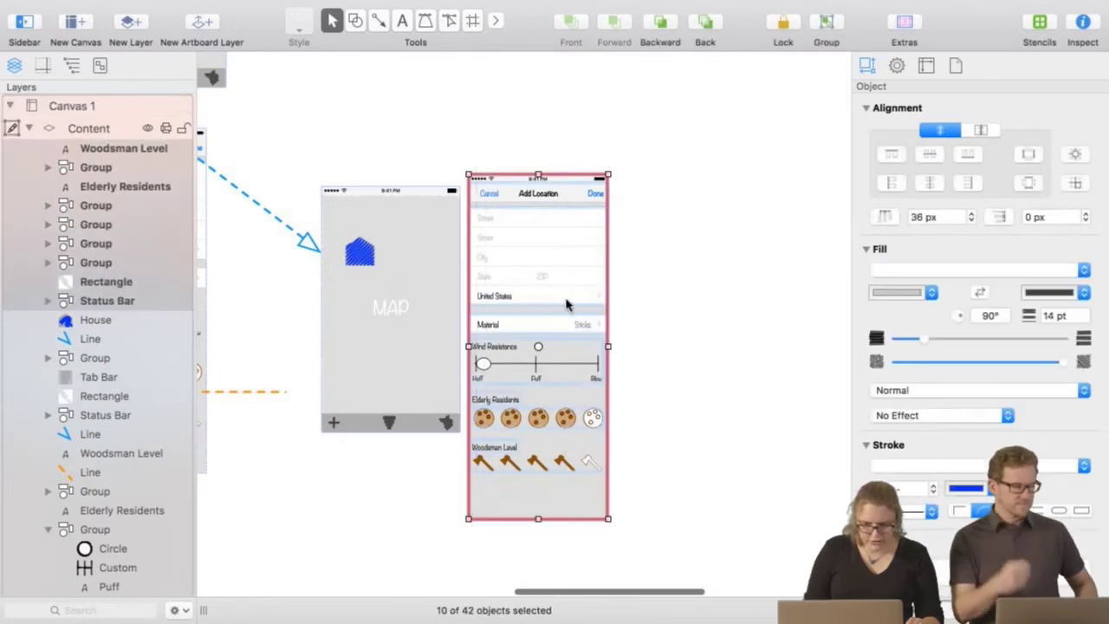
drag(536, 345, 616, 358)
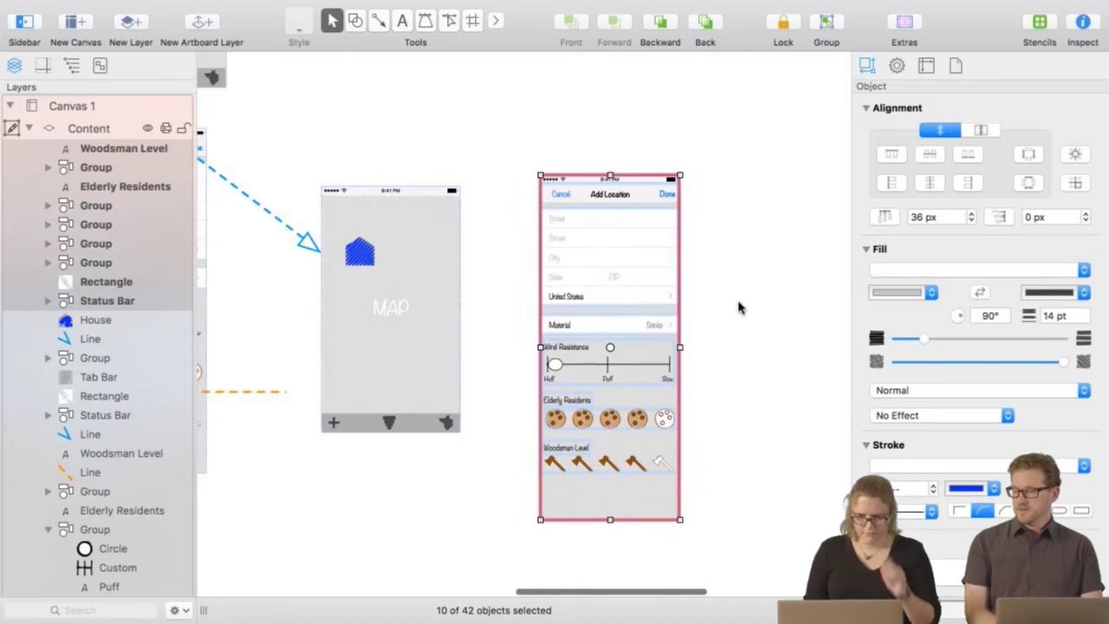
click(737, 306)
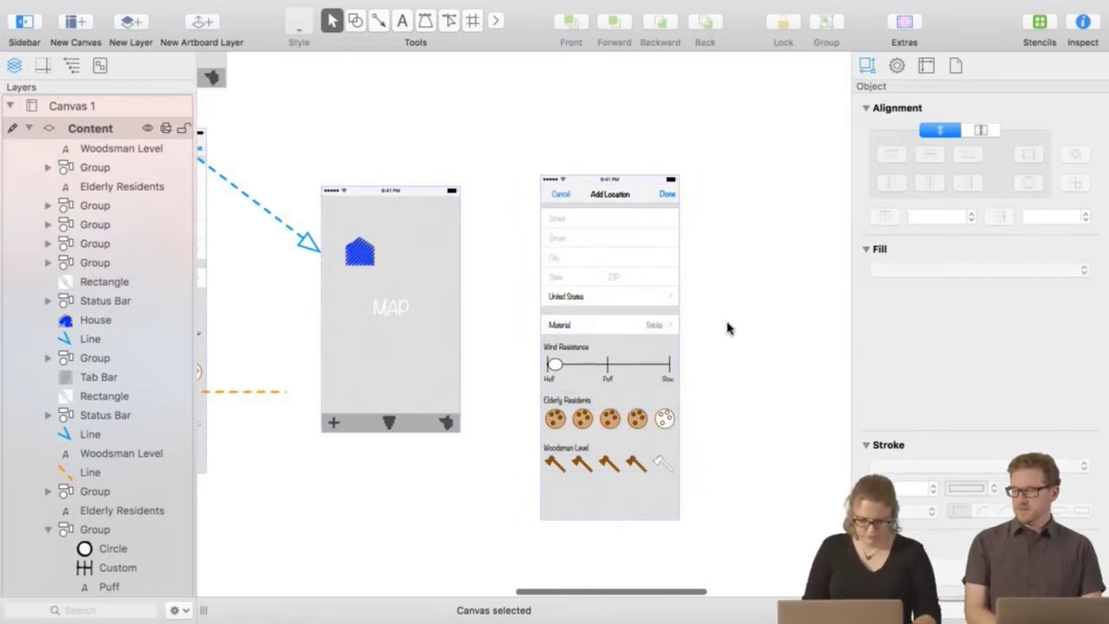
Change the duplicated screen's title to "Apply Filter".
key(super+plus)
scroll(606, 139, right, 3)
scroll(606, 138, up, 2)
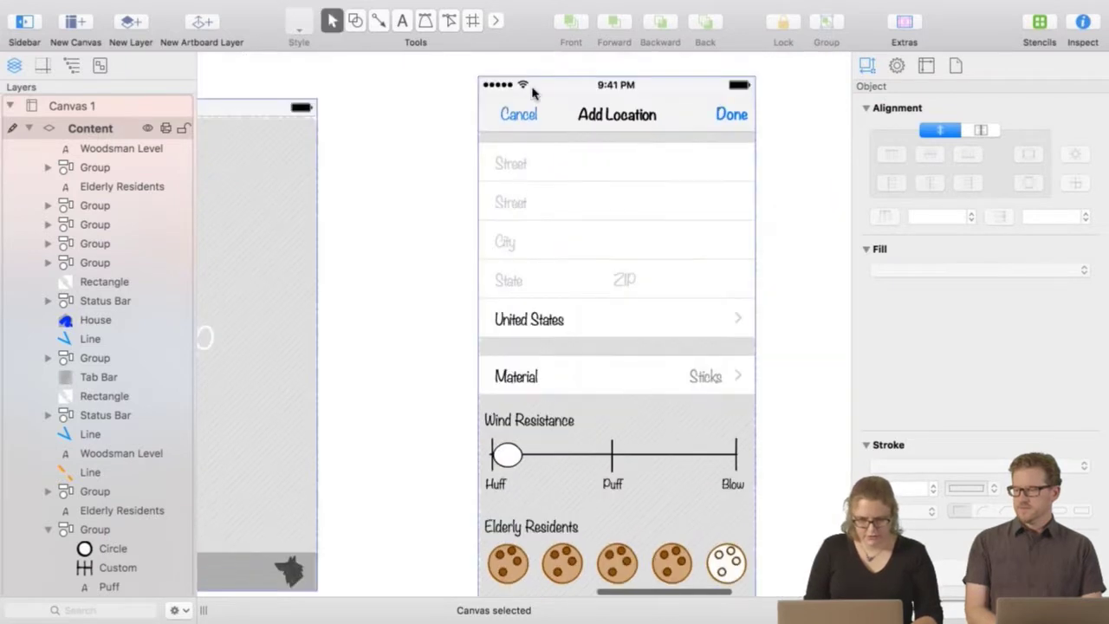
scroll(533, 96, right, 3)
click(508, 102)
scroll(507, 106, down, 2)
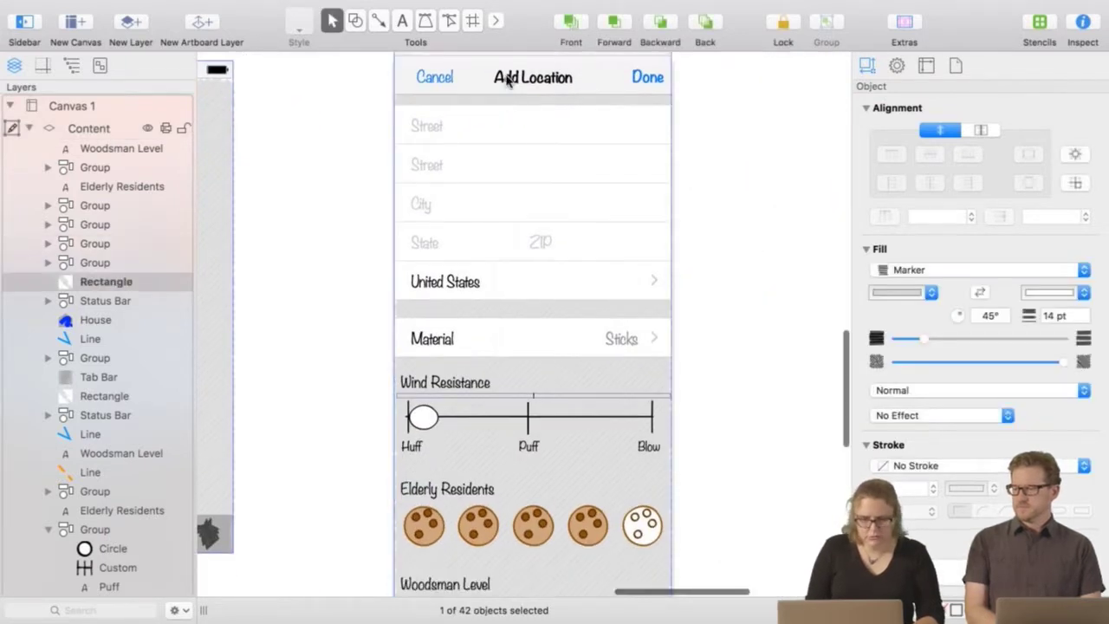
click(508, 80)
text(Filter)
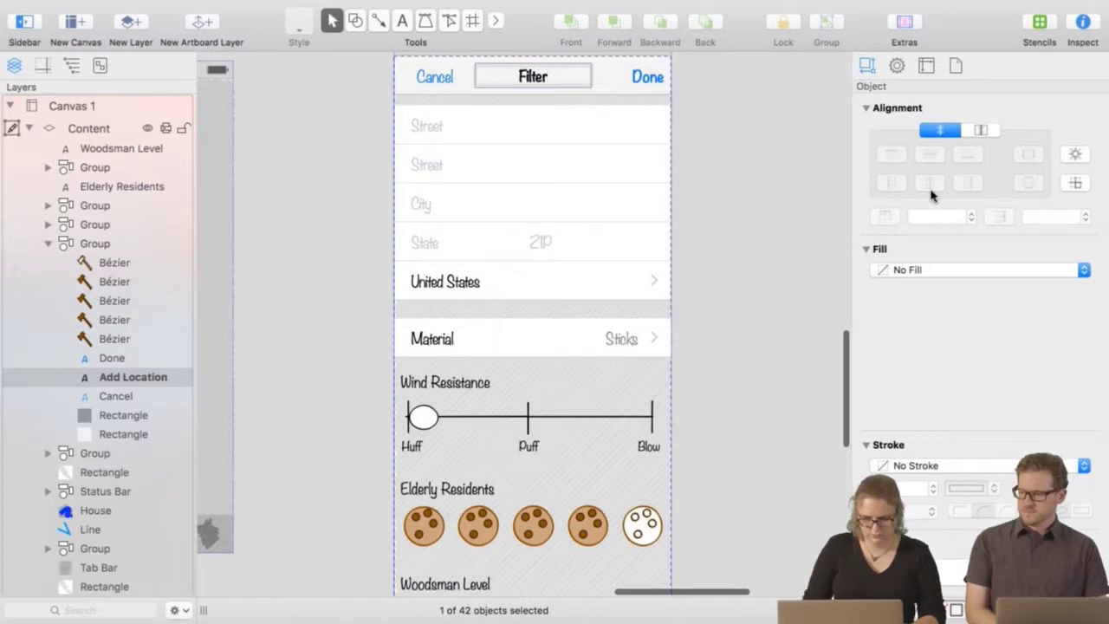
key(super+a)
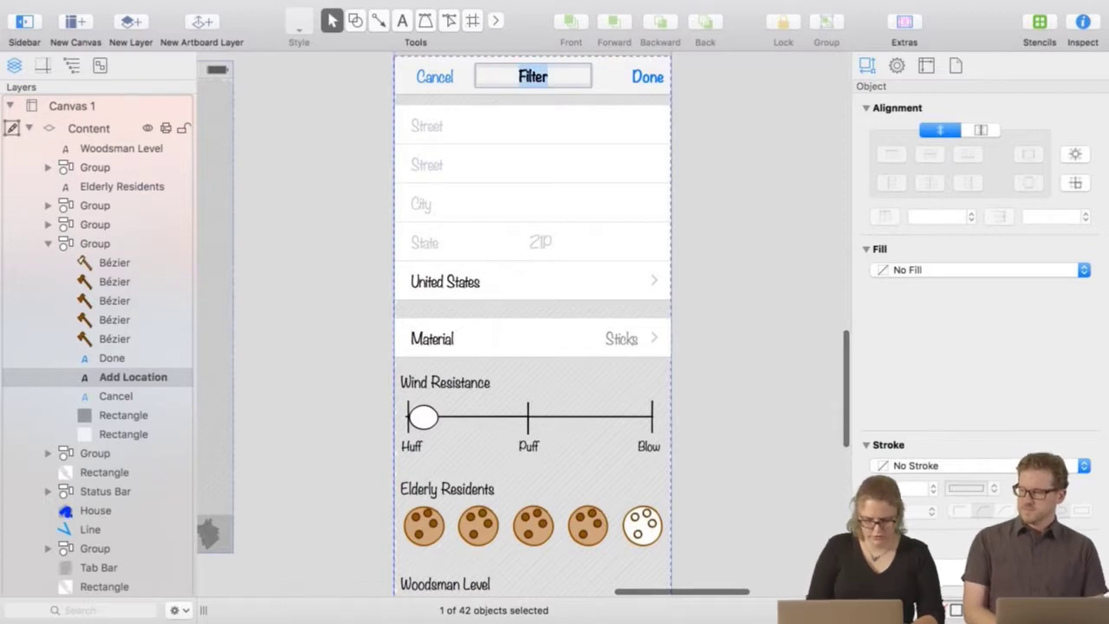
text(Apply Filter)
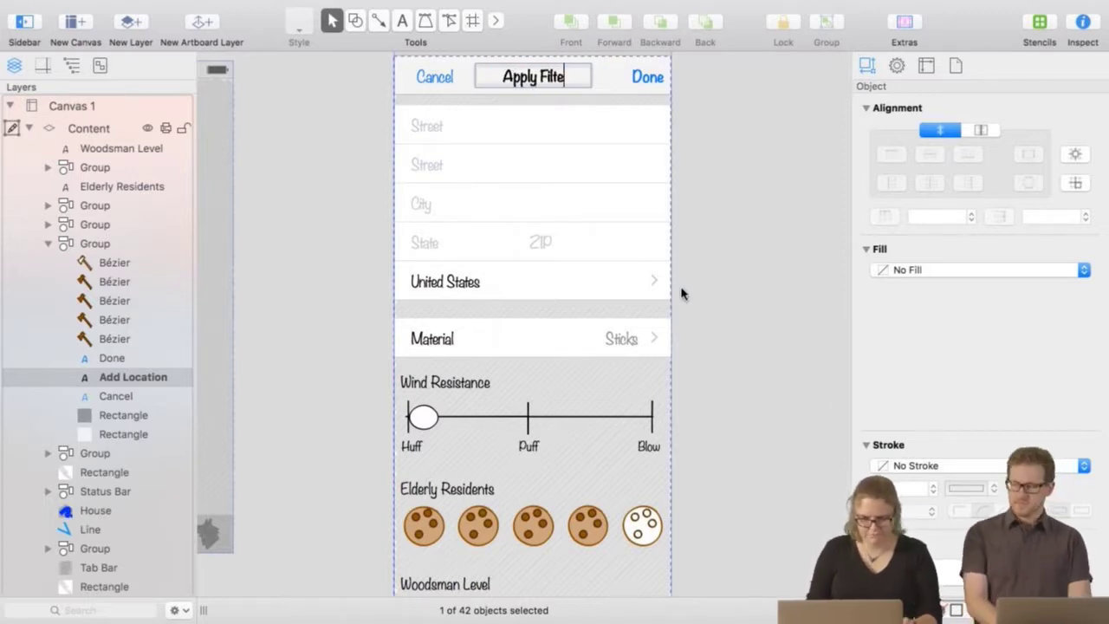
Change the "Done" label in the duplicated screen's header to "Apply".
click(650, 80)
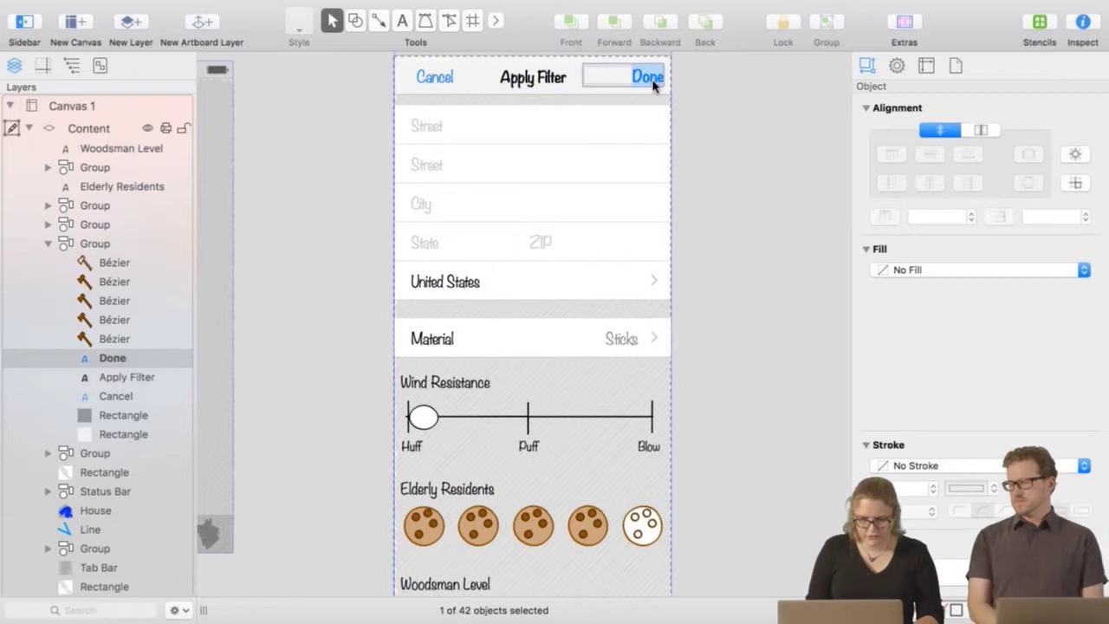
text(Apply)
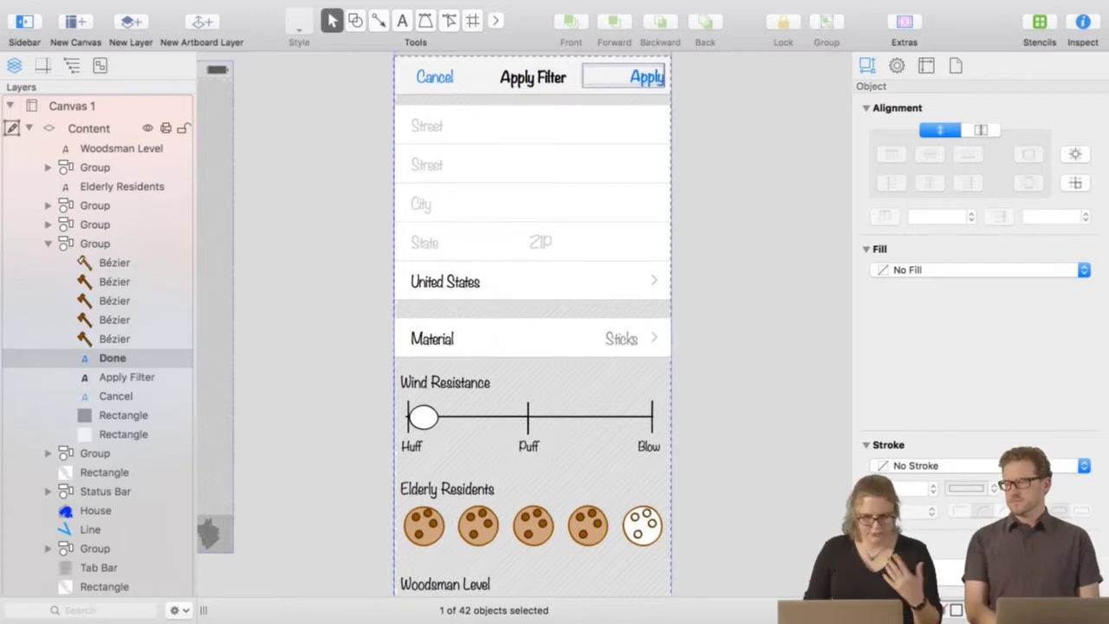
click(740, 265)
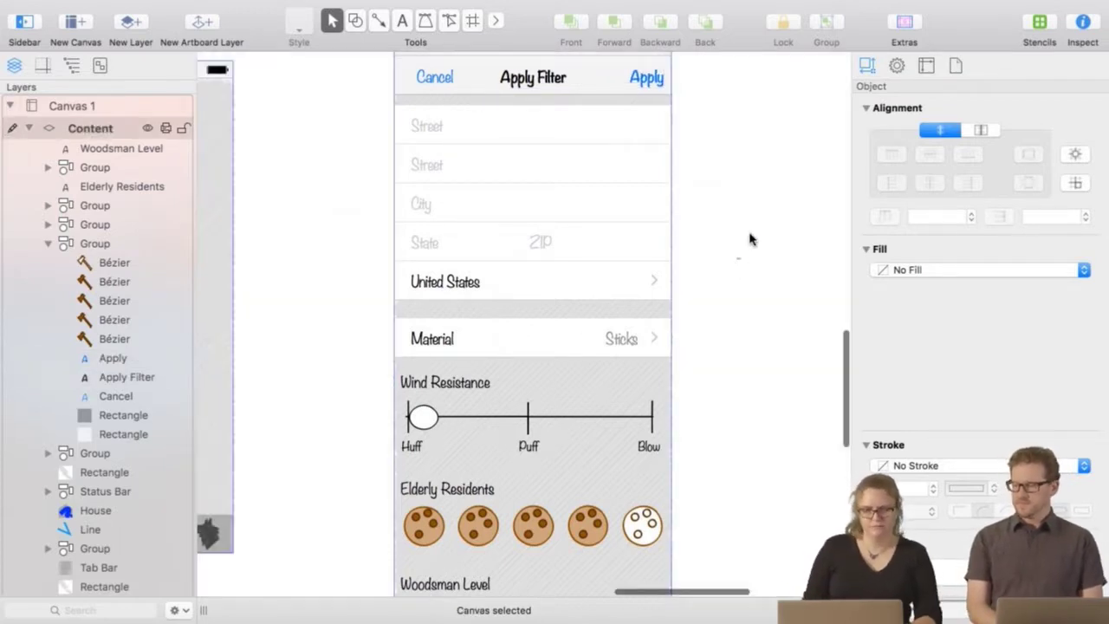
Move the address fields group out of the Apply Filter screen onto the empty canvas to its right.
scroll(750, 248, right, 3)
click(410, 201)
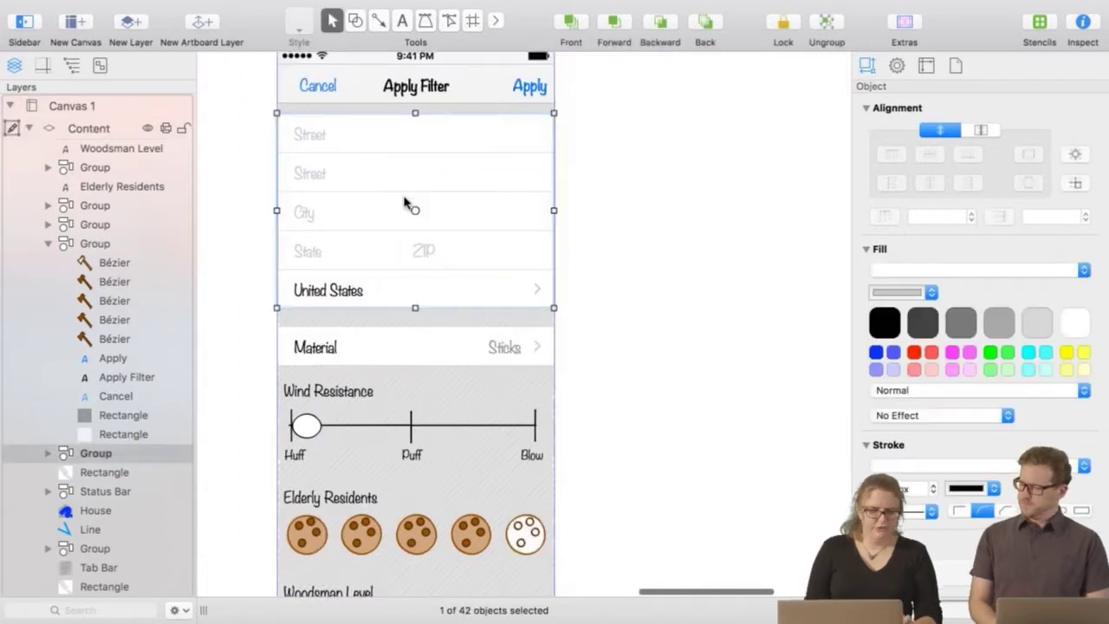
drag(371, 199, 703, 215)
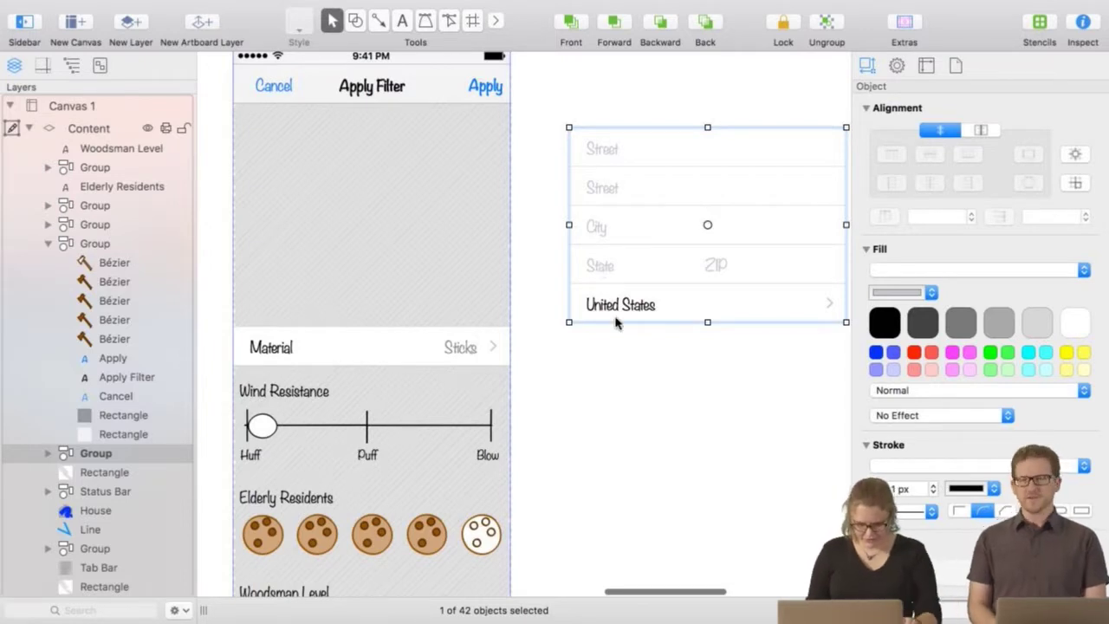
Copy the Material row and place the copy just below the Apply Filter header.
click(338, 346)
key(super+c)
key(super+v)
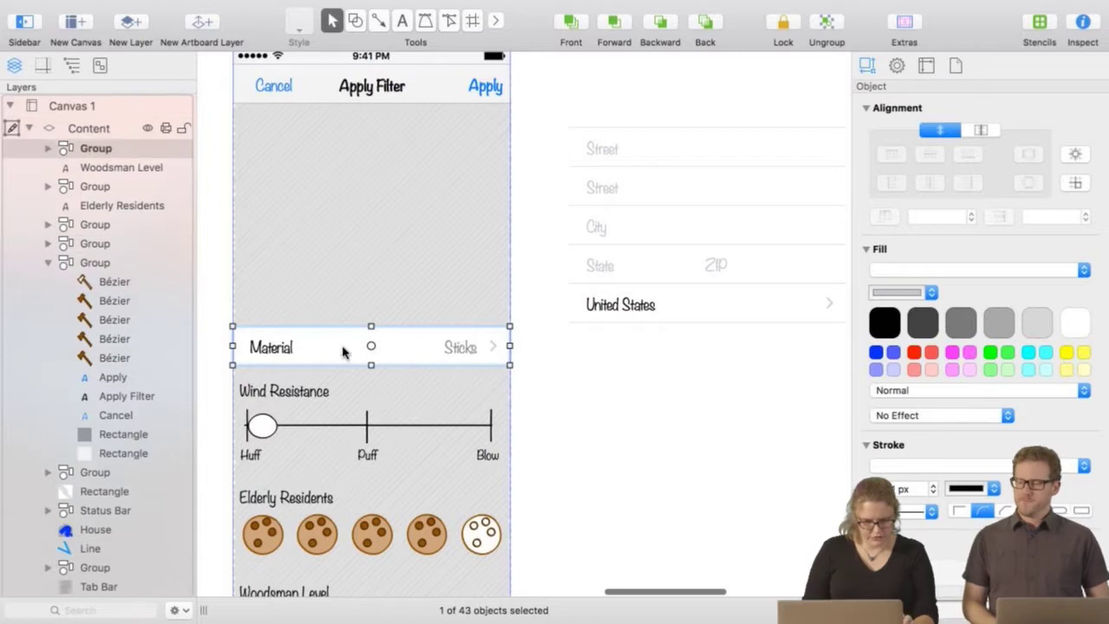
drag(342, 351, 319, 144)
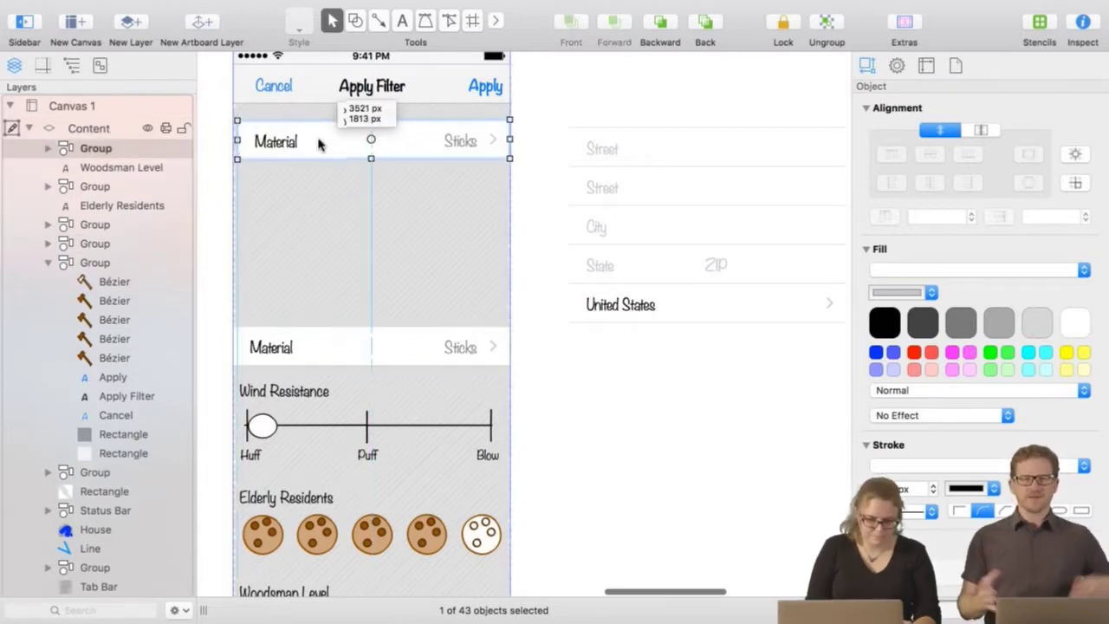
Label the copied row "Proximity" and set its value text to "5 miles".
double_click(319, 144)
text(p)
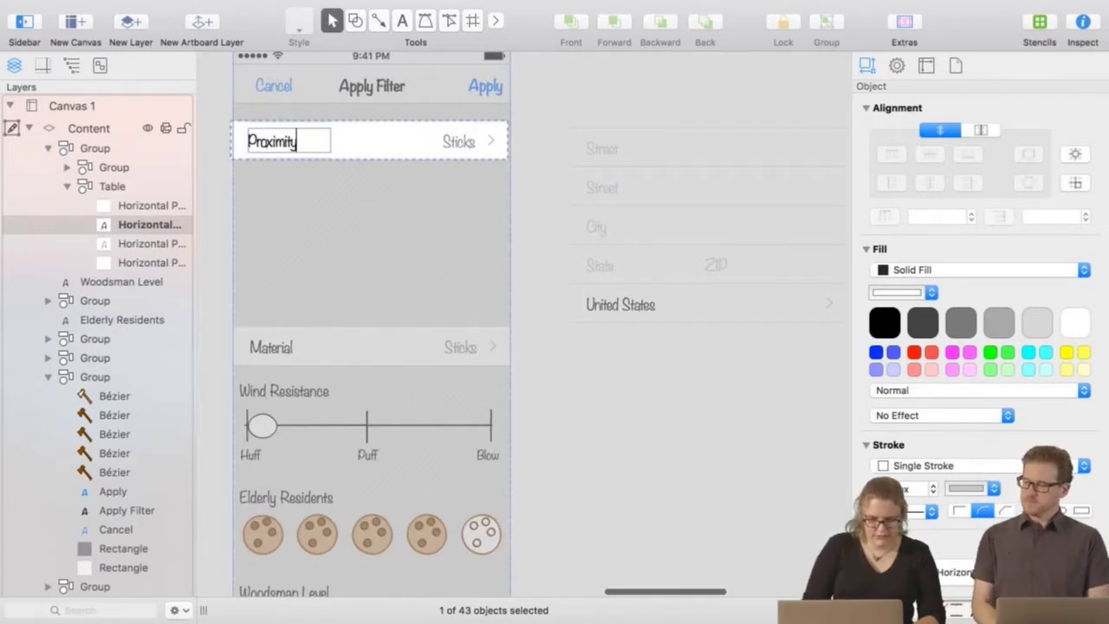
text(roximity)
click(459, 144)
double_click(456, 143)
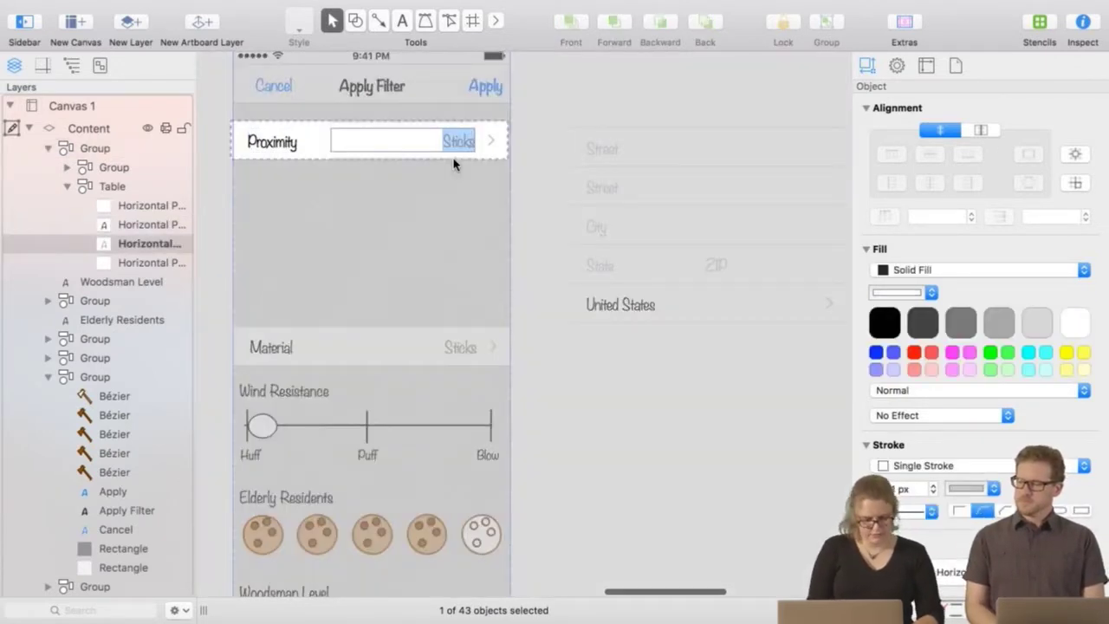
text(5)
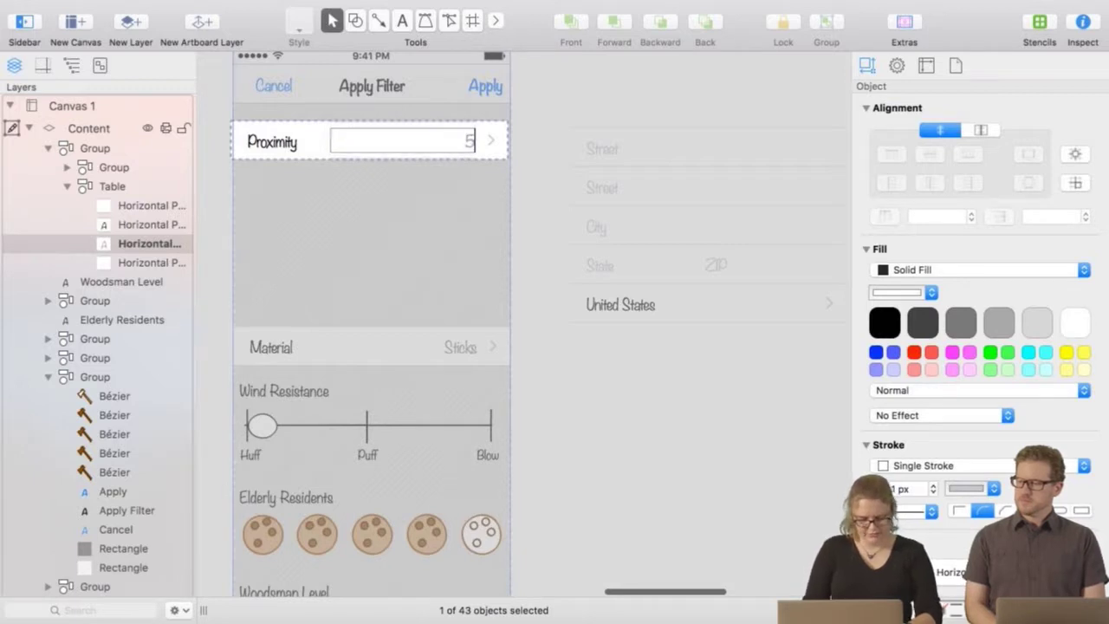
text( miles)
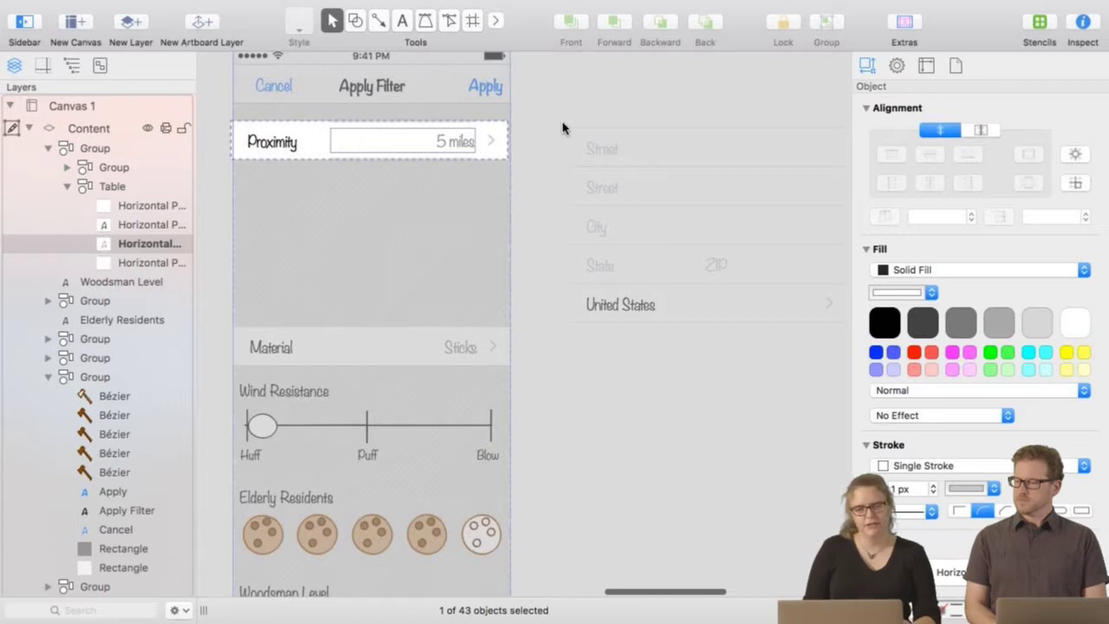
Delete the address fields group lying outside the Apply Filter screen.
drag(565, 109, 733, 361)
key(Delete)
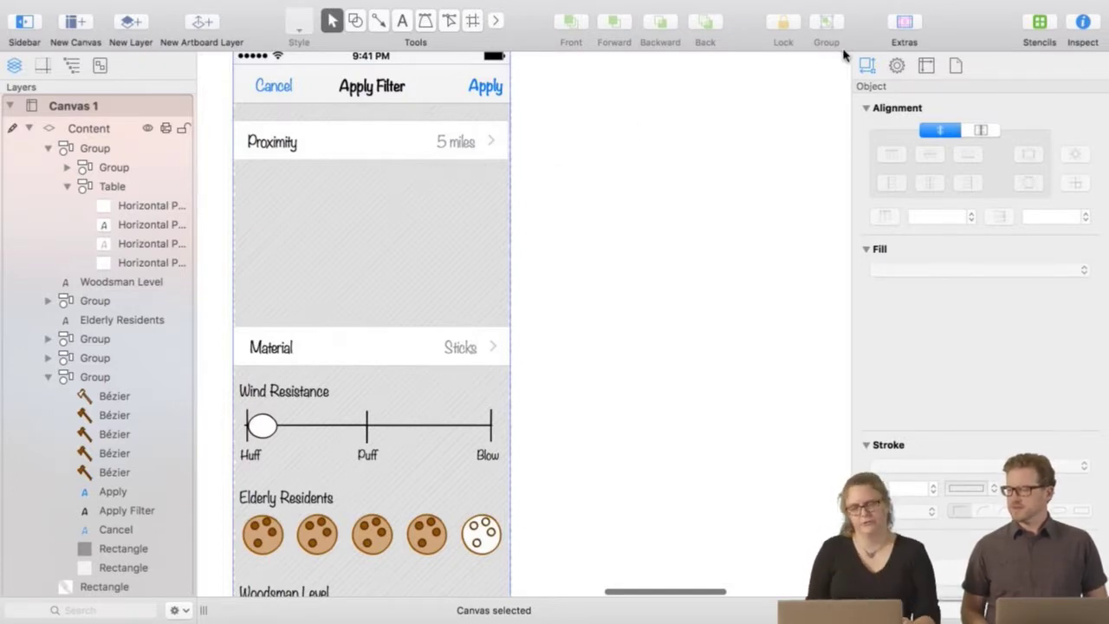
Place the blue notes text from the FrequentlyUsedStuff stencil on the canvas beside the Proximity row.
click(1041, 26)
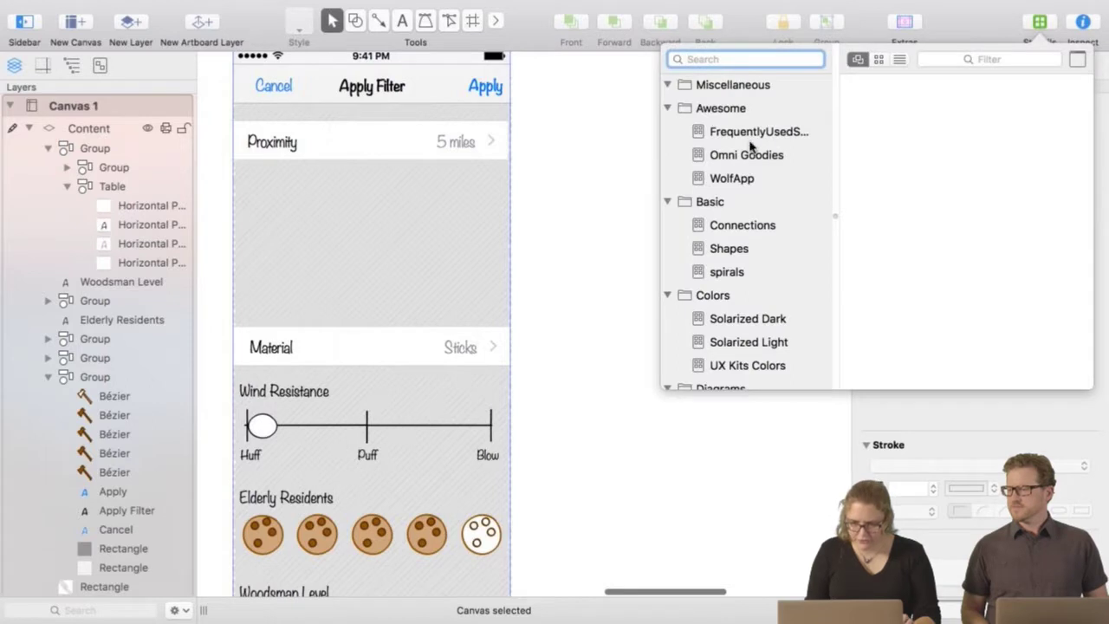
click(751, 131)
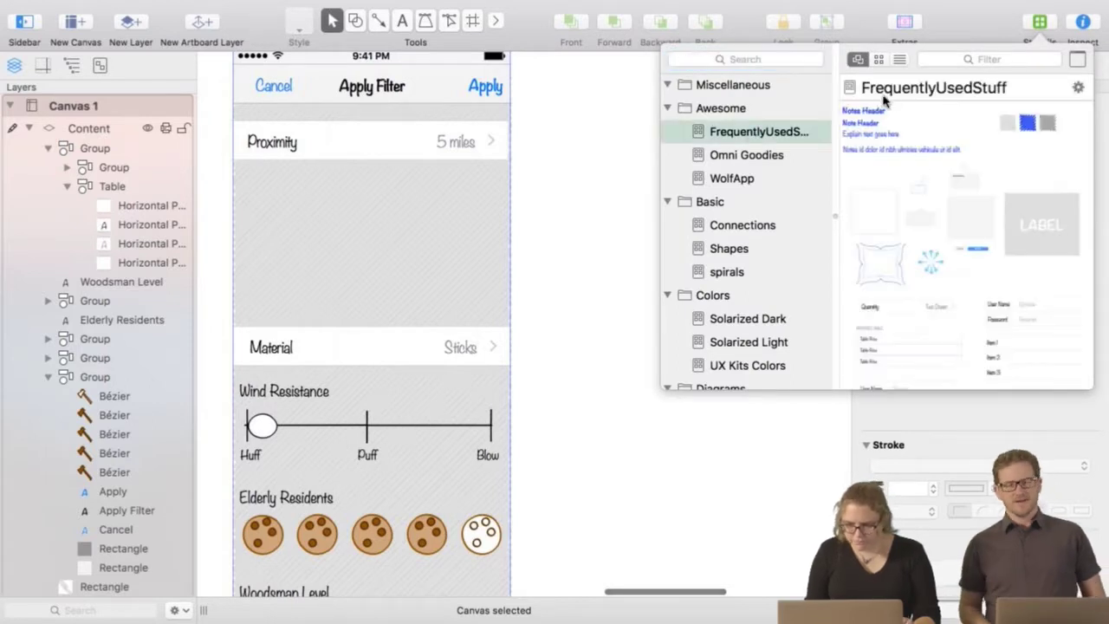
drag(862, 148, 542, 152)
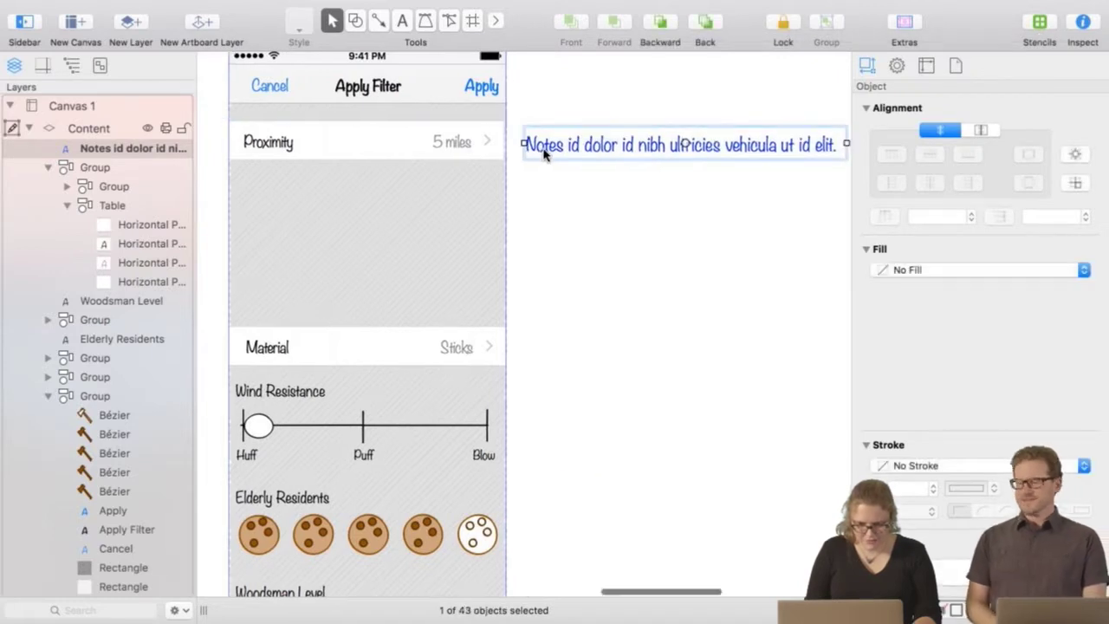
Replace the blue note's placeholder text with "km/miles picking tbd", keeping its leading asterisks.
double_click(541, 147)
key(BackSpace)
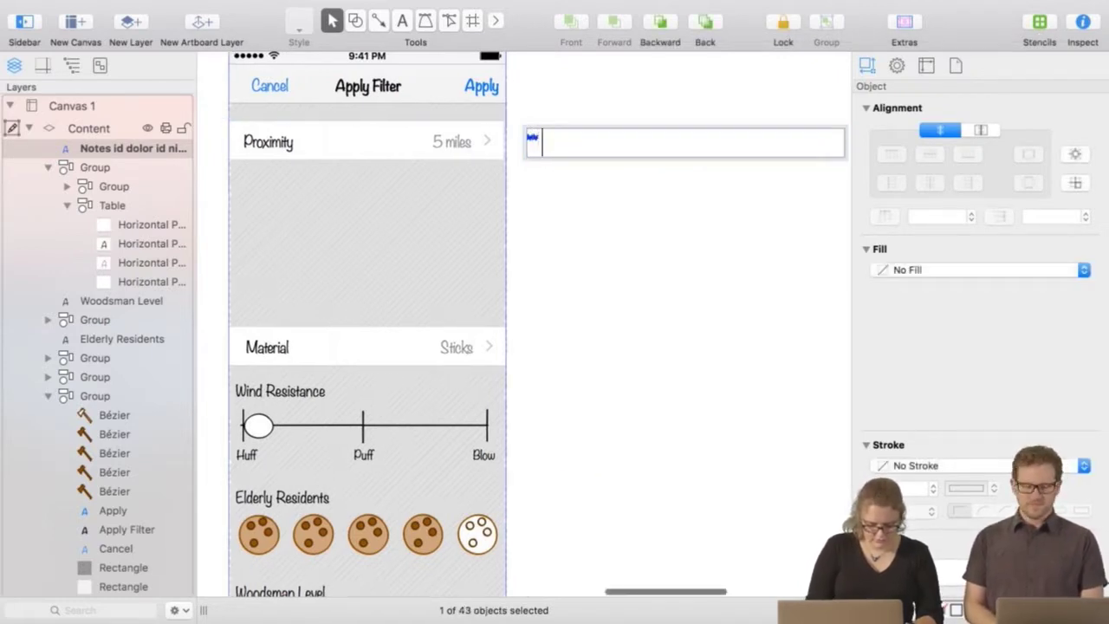
text(K)
key(BackSpace)
text(km/)
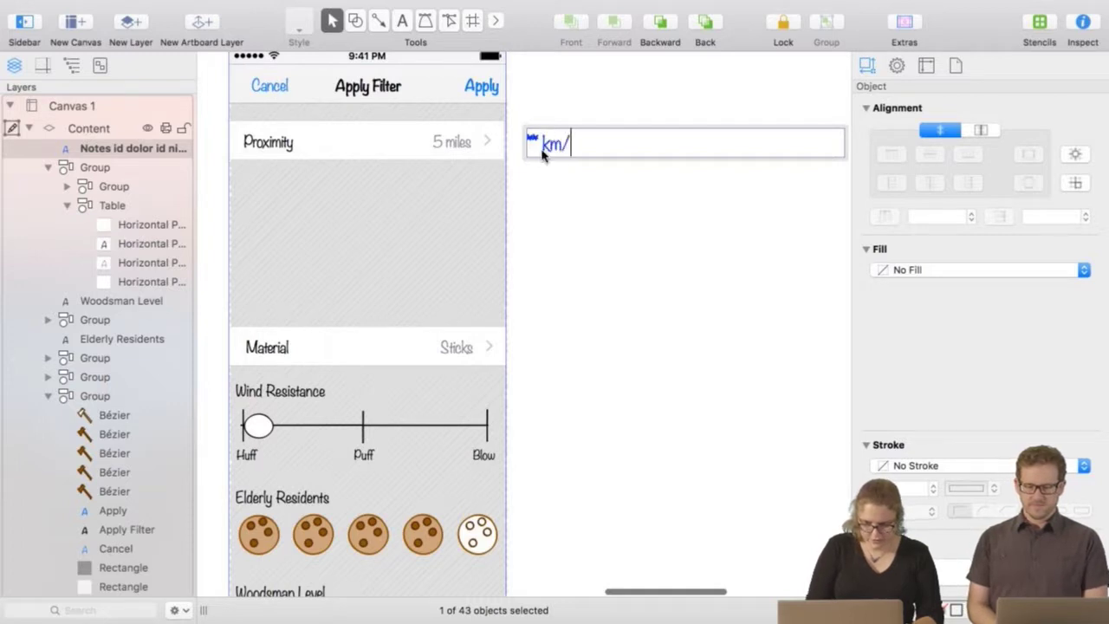
text(miles pick)
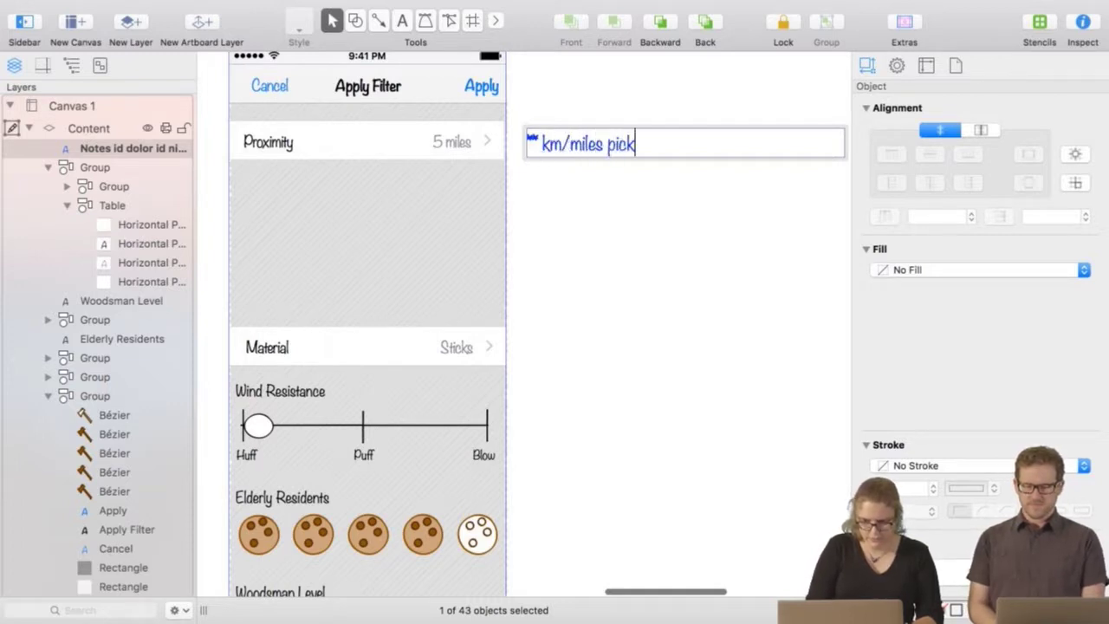
text(ing thd)
click(584, 173)
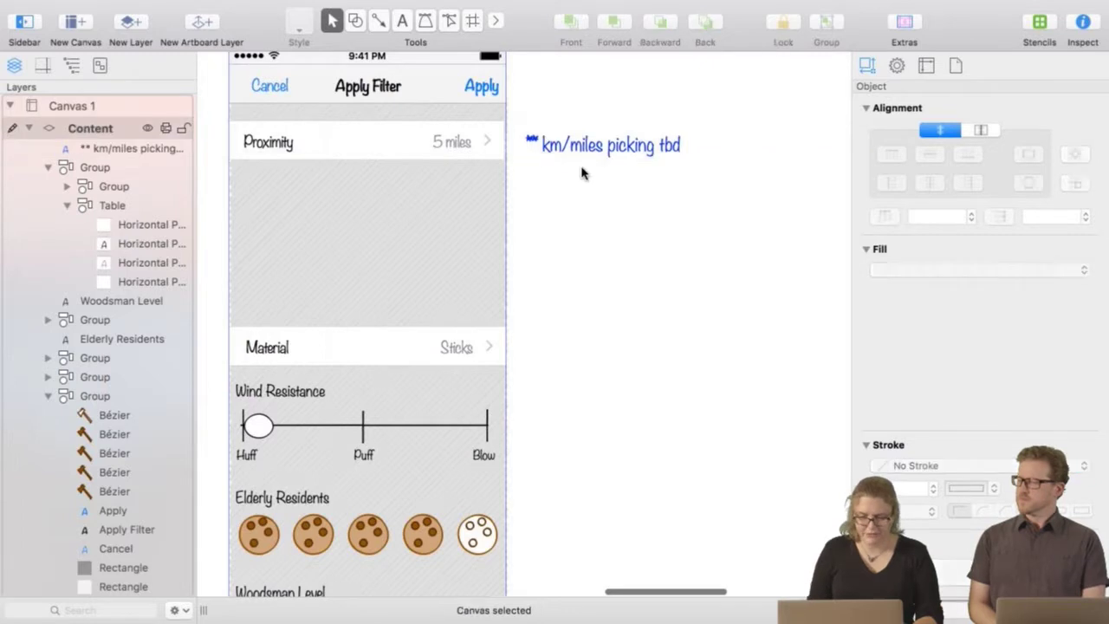
Narrow the note's text box to fit its text and align it with the Proximity row just outside the screen.
click(608, 155)
drag(845, 144, 693, 144)
click(698, 173)
drag(576, 154, 569, 152)
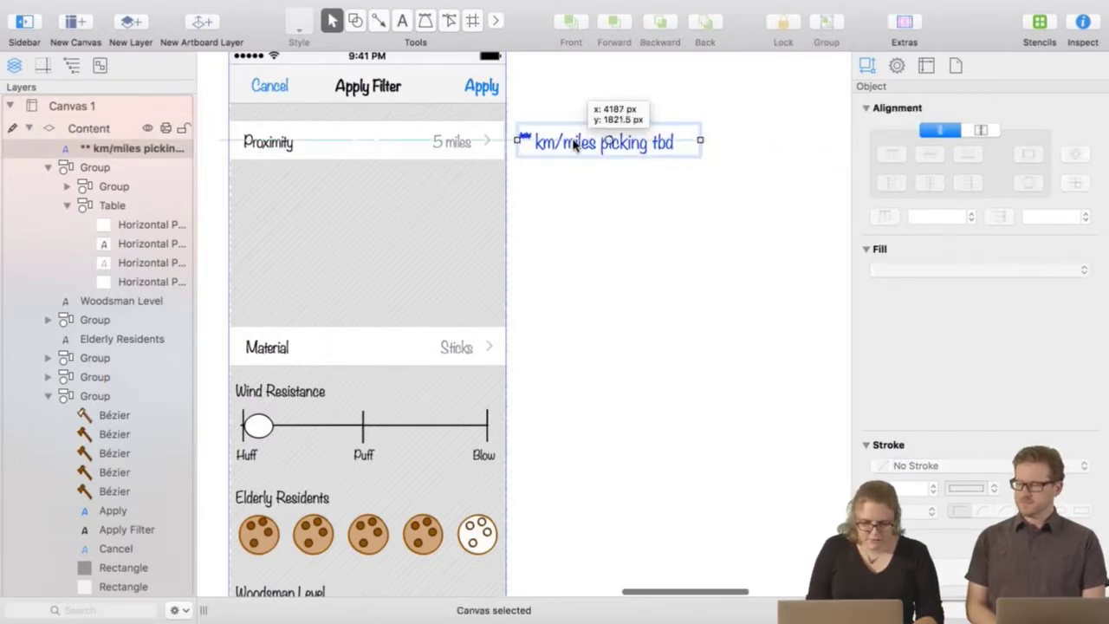
click(637, 269)
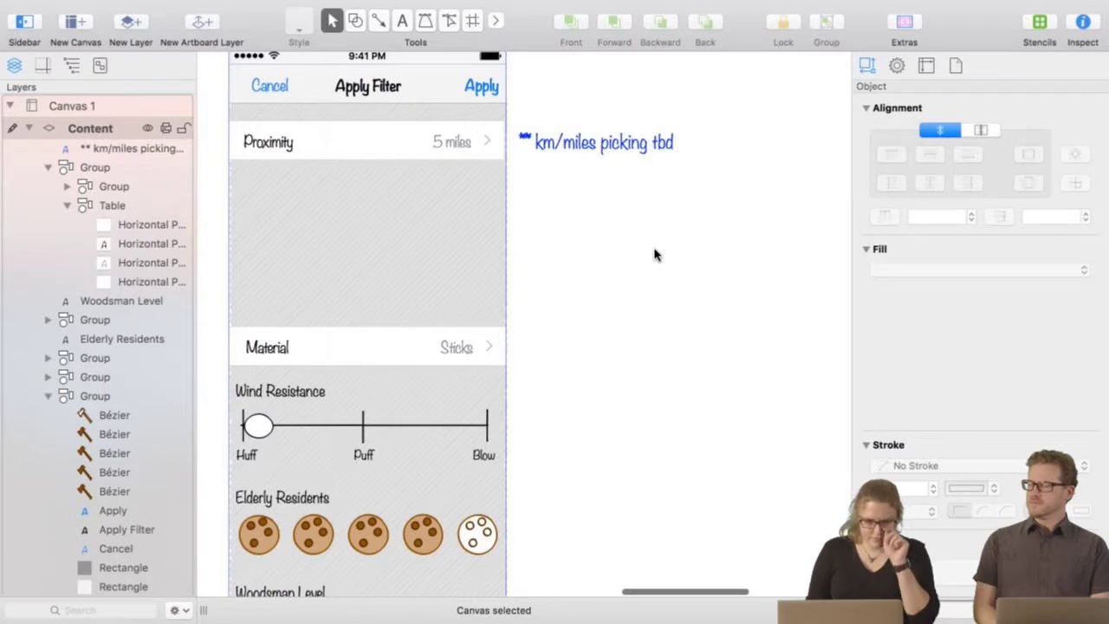
Move the Material row out of the Apply Filter screen onto the empty canvas beside it.
click(317, 345)
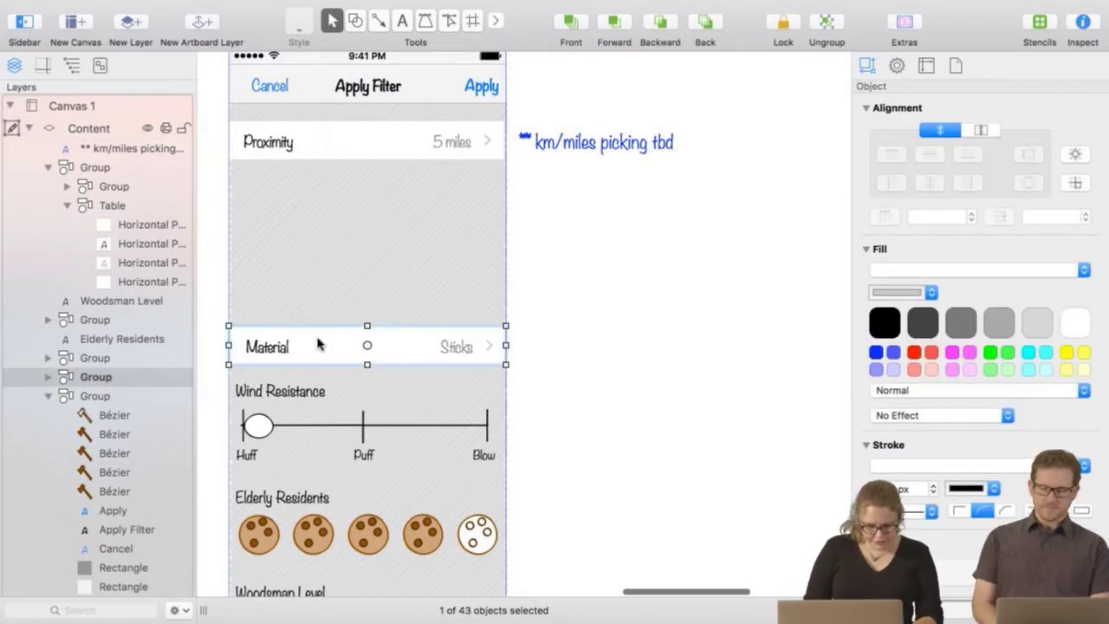
drag(317, 346, 633, 296)
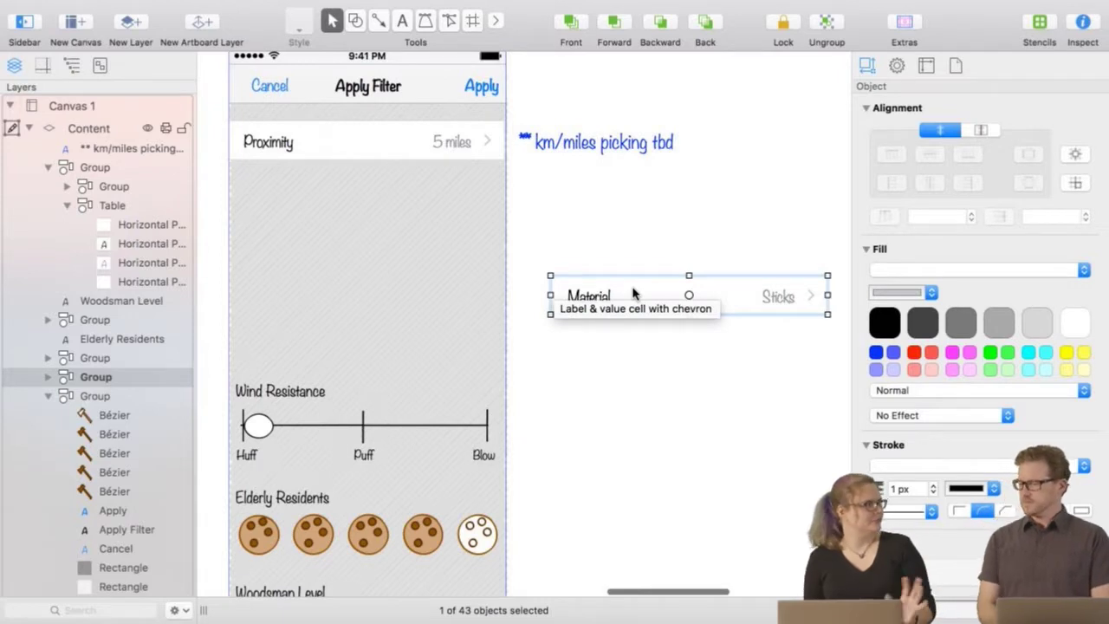
click(605, 372)
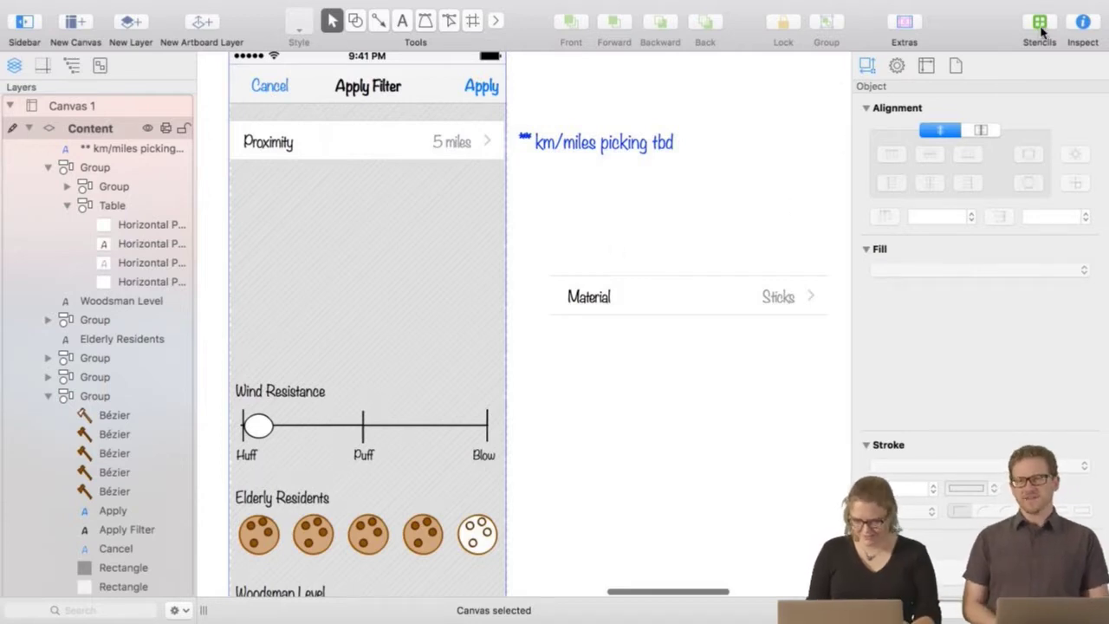
drag(646, 234, 697, 367)
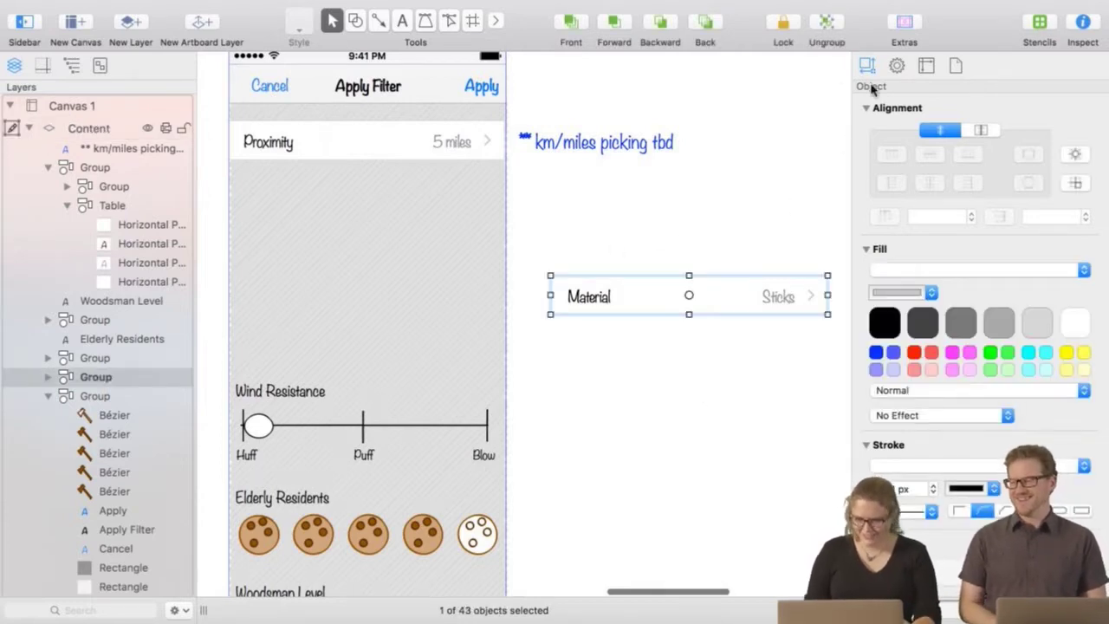
Place the grouped table from the FrequentlyUsedStuff stencil between the Proximity row and the Wind Resistance slider.
click(1039, 29)
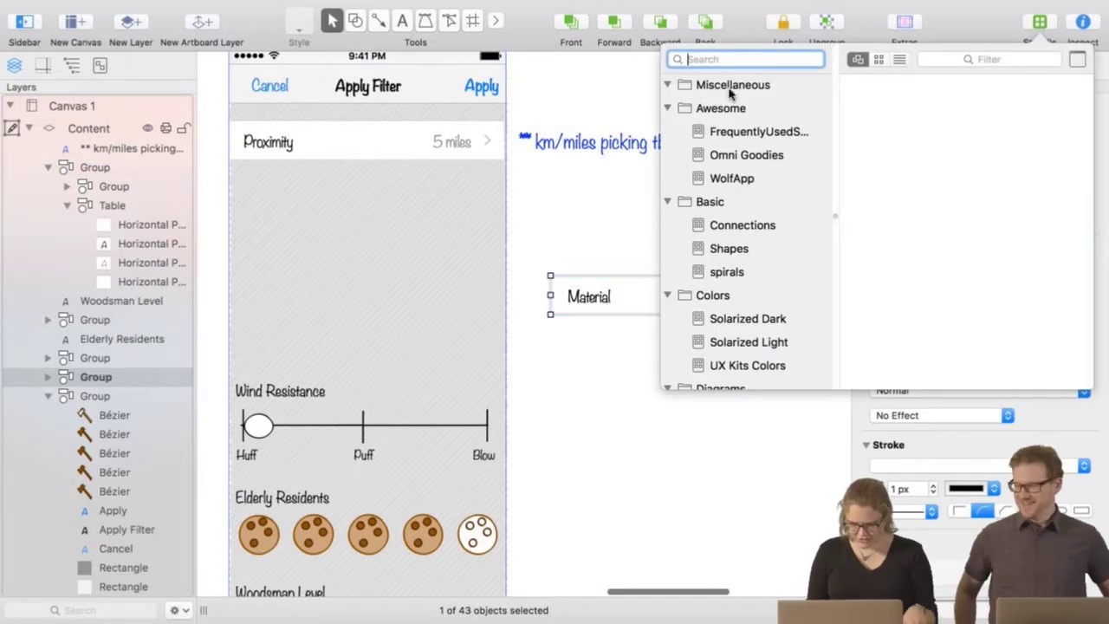
click(746, 135)
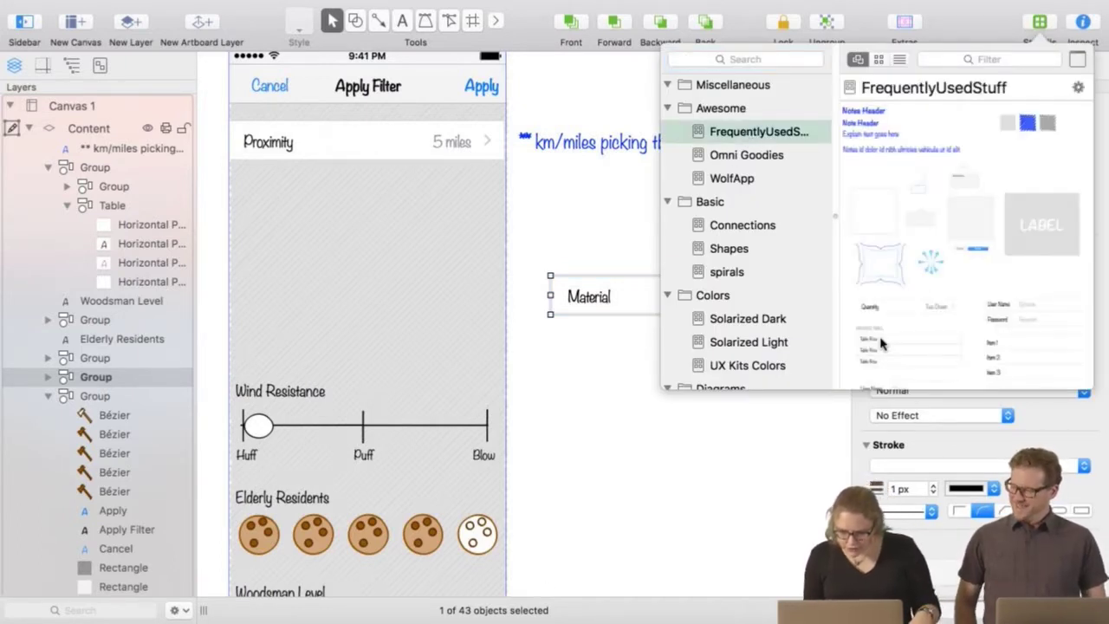
scroll(892, 320, down, 1)
click(883, 330)
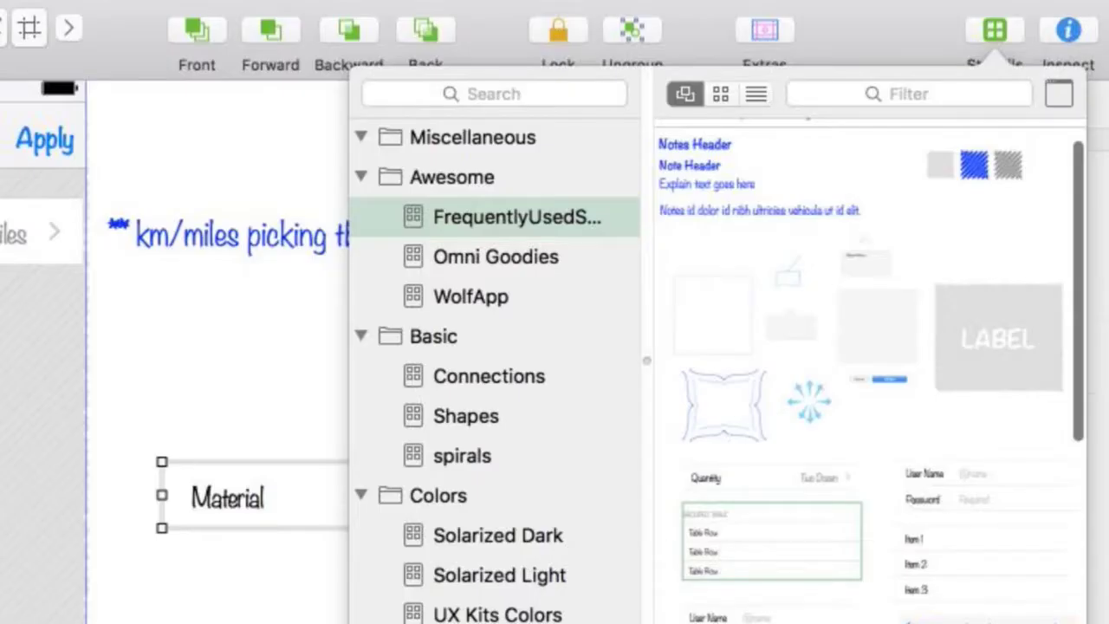
key(Escape)
key(Escape)
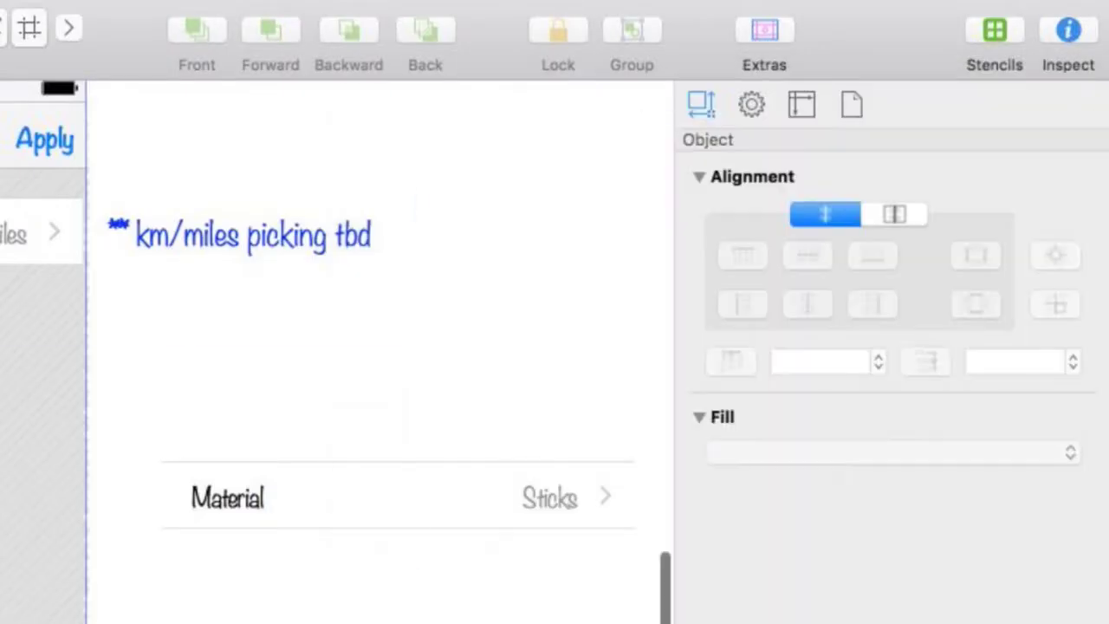
drag(884, 331, 93, 426)
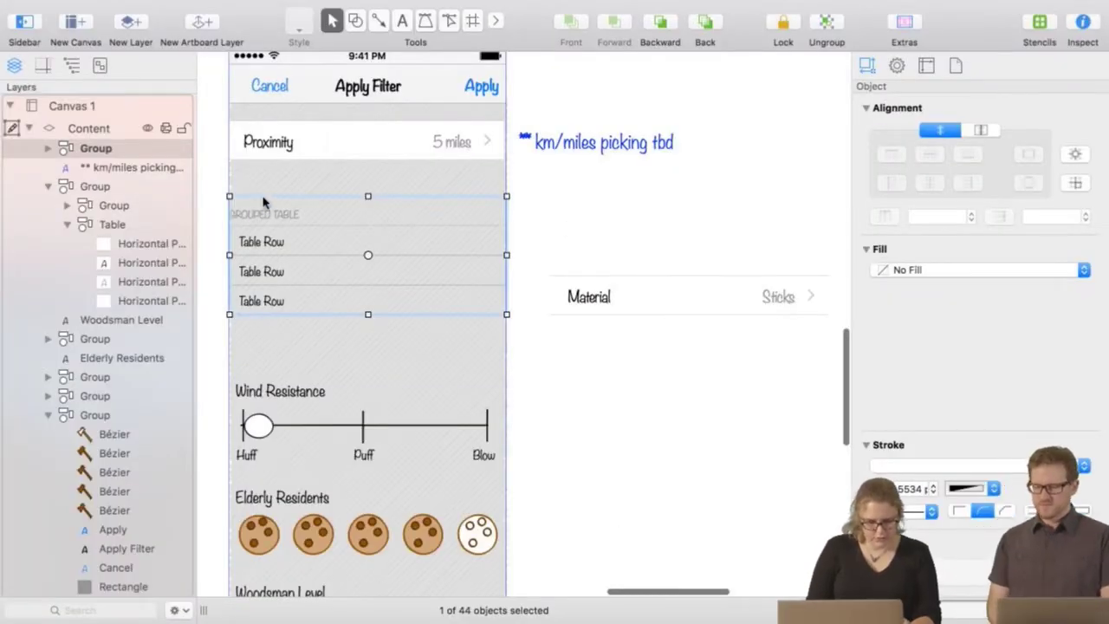
click(1039, 22)
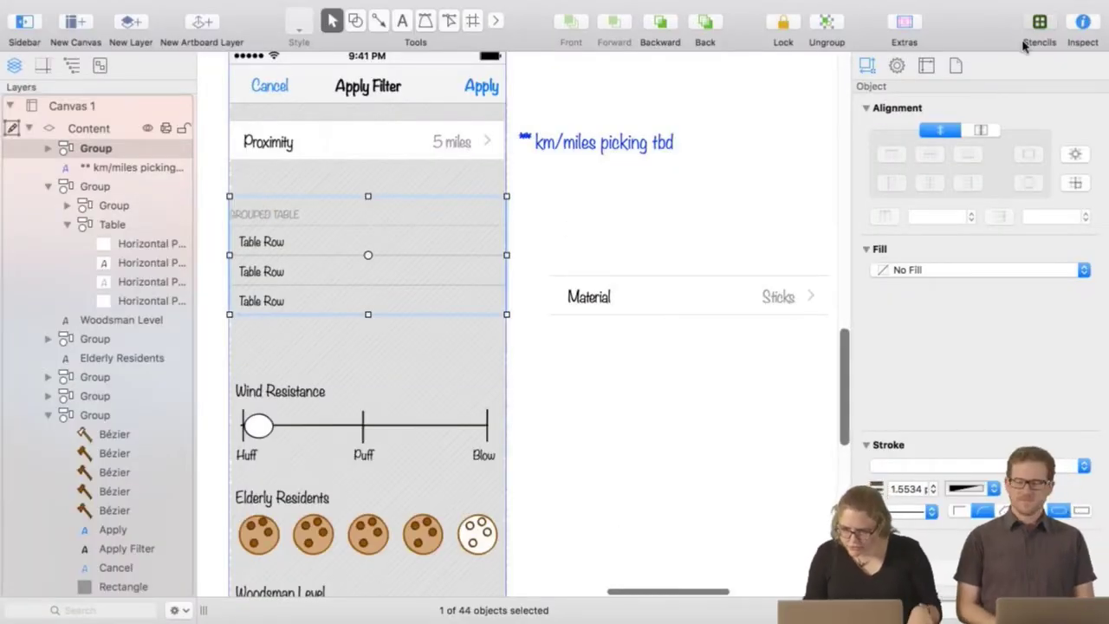
click(770, 136)
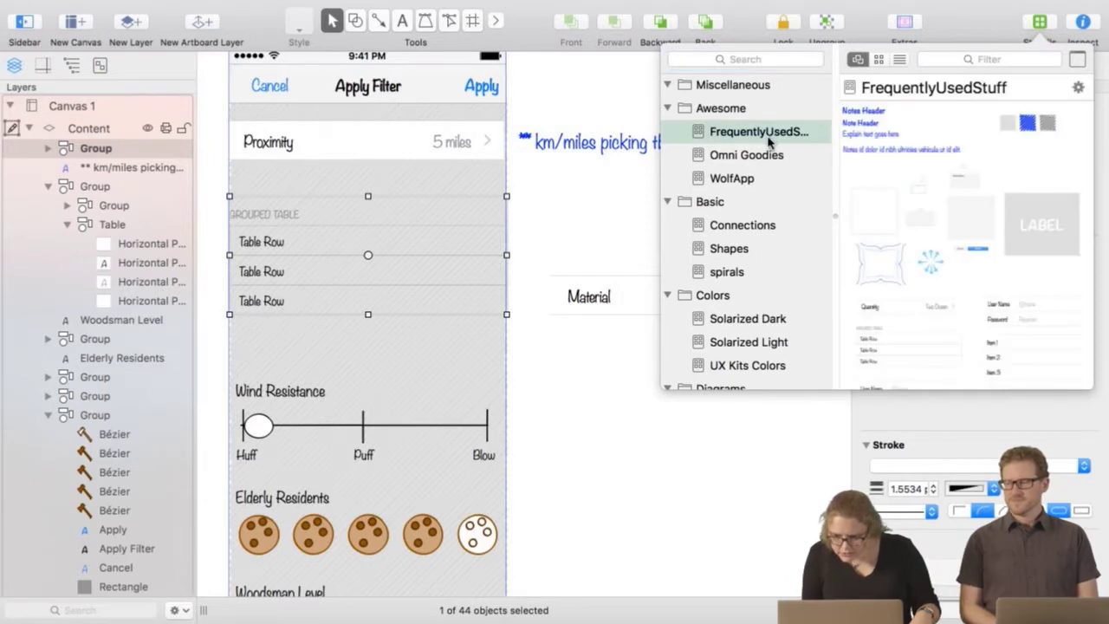
scroll(789, 182, down, 2)
scroll(932, 265, up, 1)
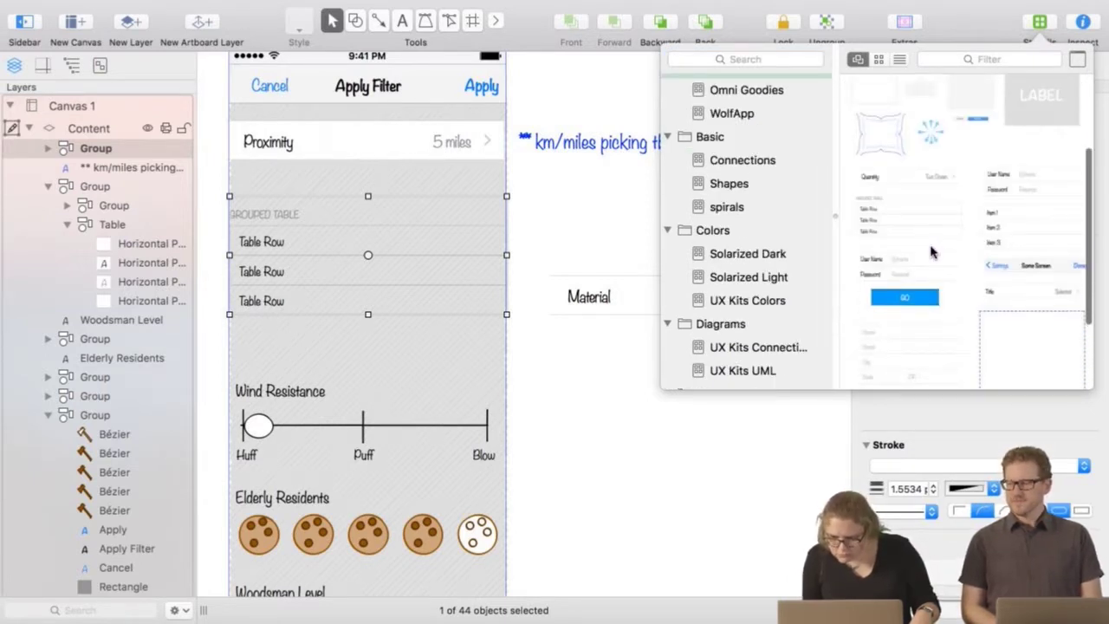
click(632, 489)
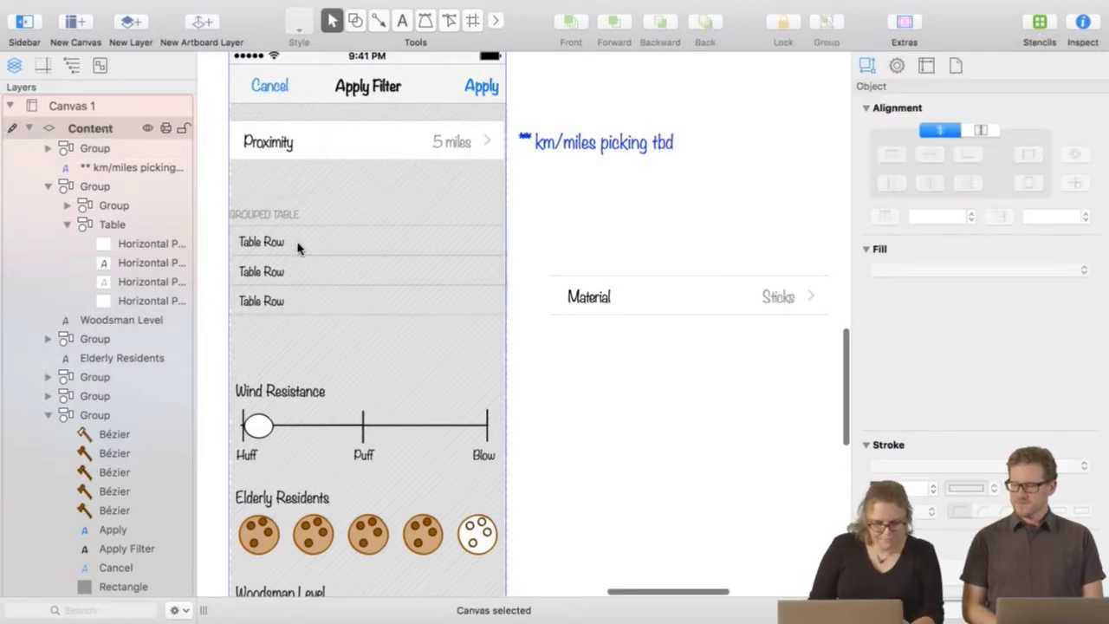
Apply a solid fill to all three rows of the grouped table.
click(299, 244)
double_click(305, 244)
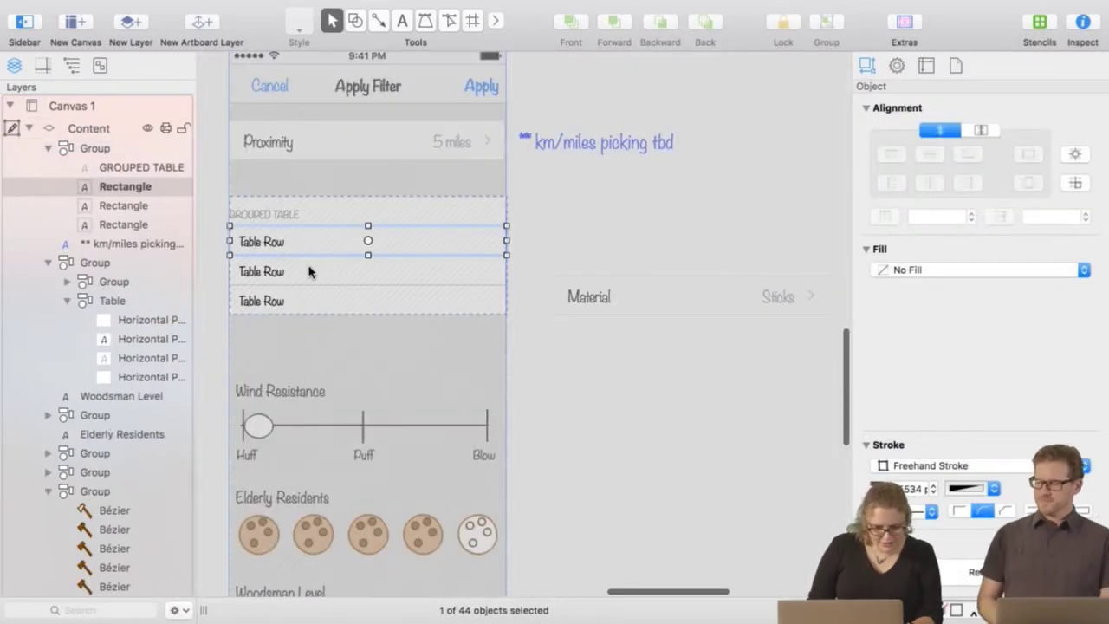
shift+click(311, 271)
shift+click(319, 300)
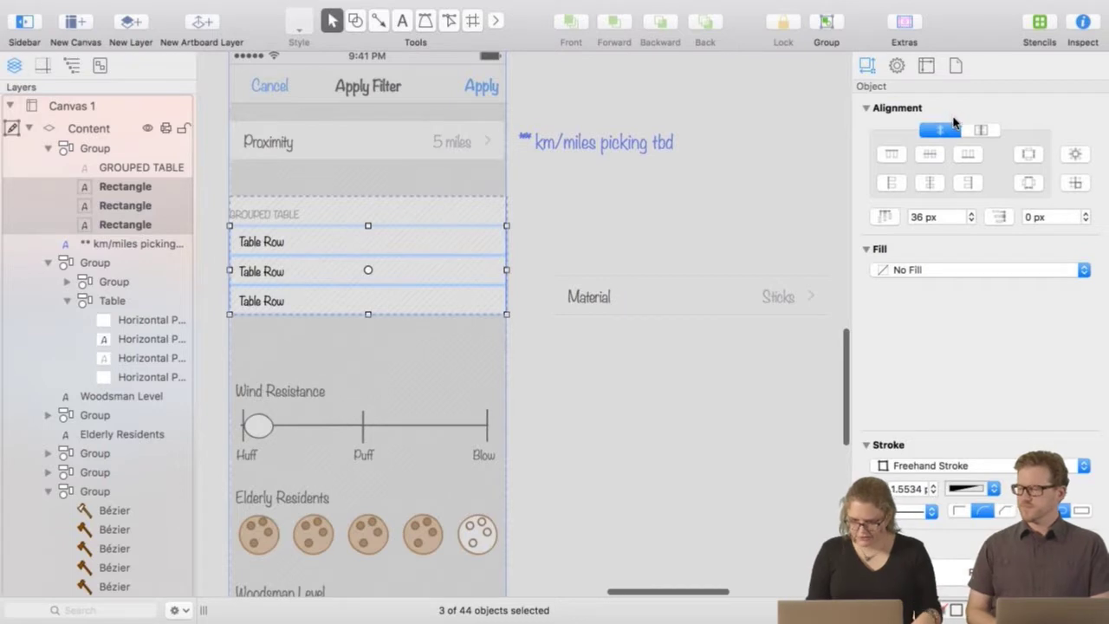
scroll(953, 225, down, 5)
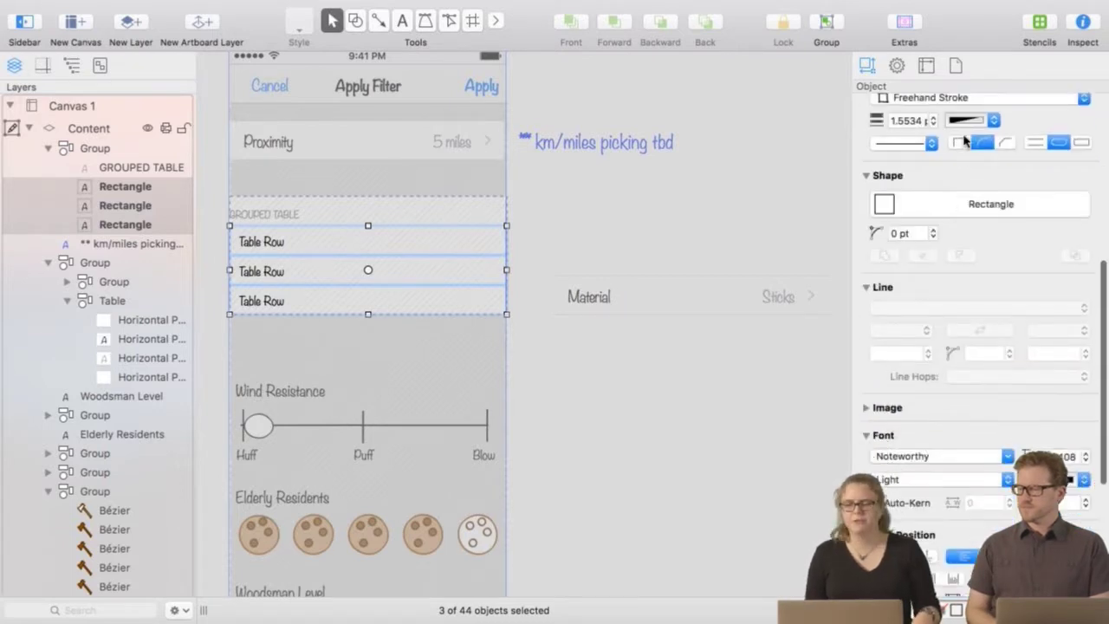
scroll(970, 217, up, 6)
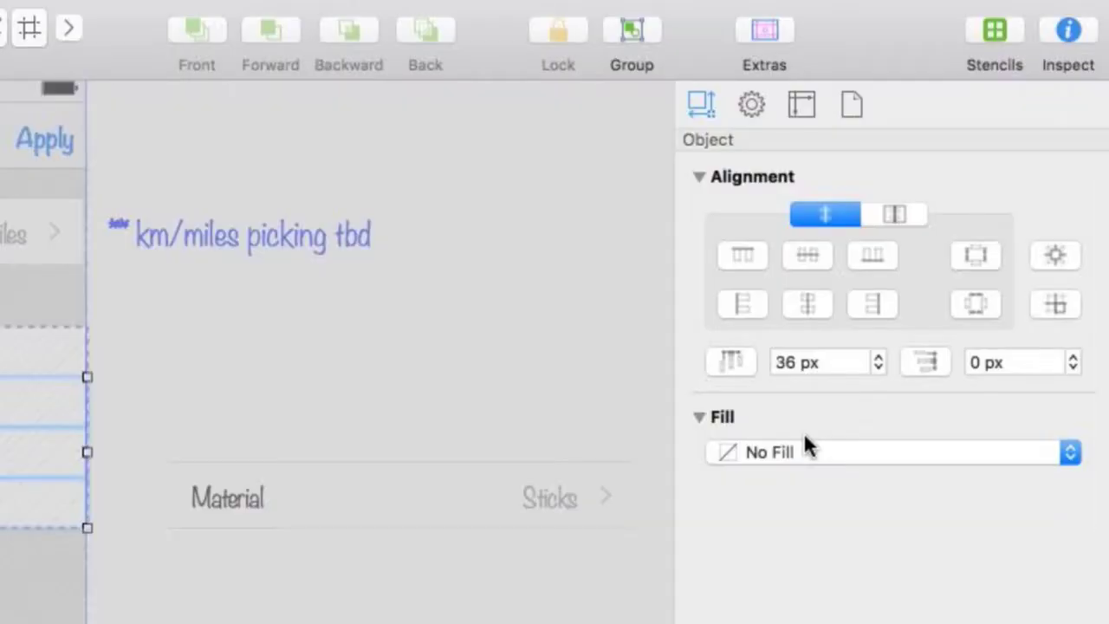
click(790, 455)
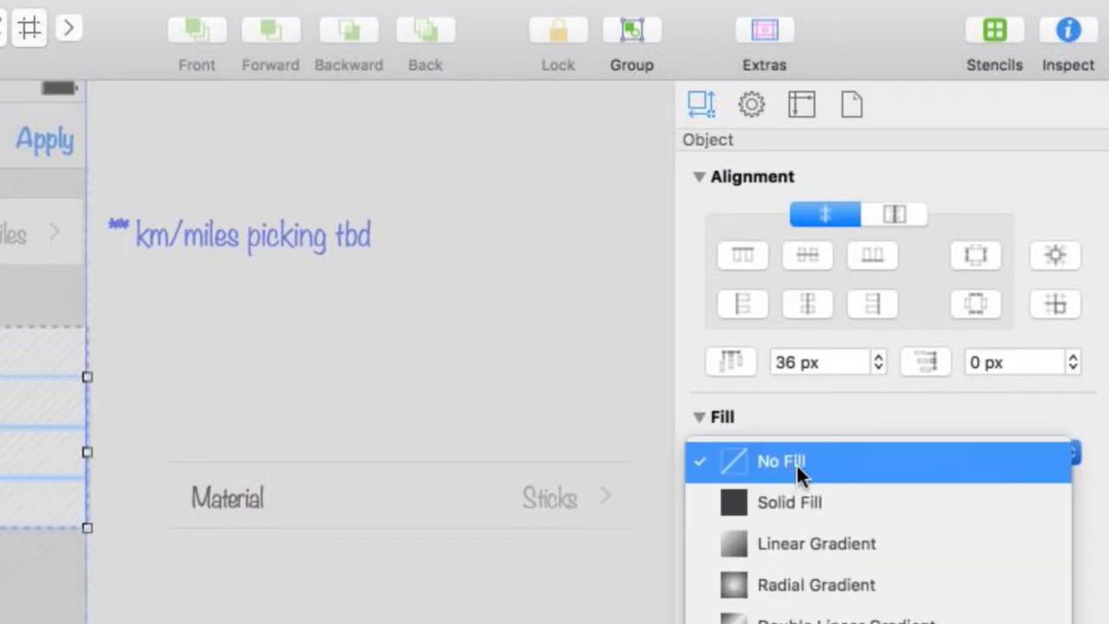
click(799, 502)
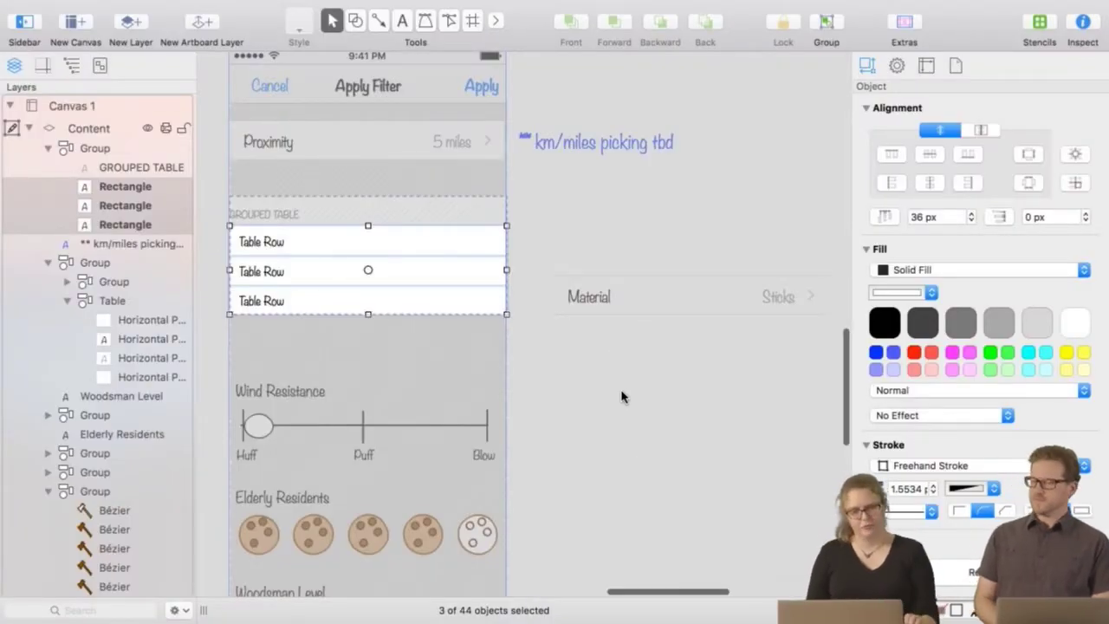
click(622, 399)
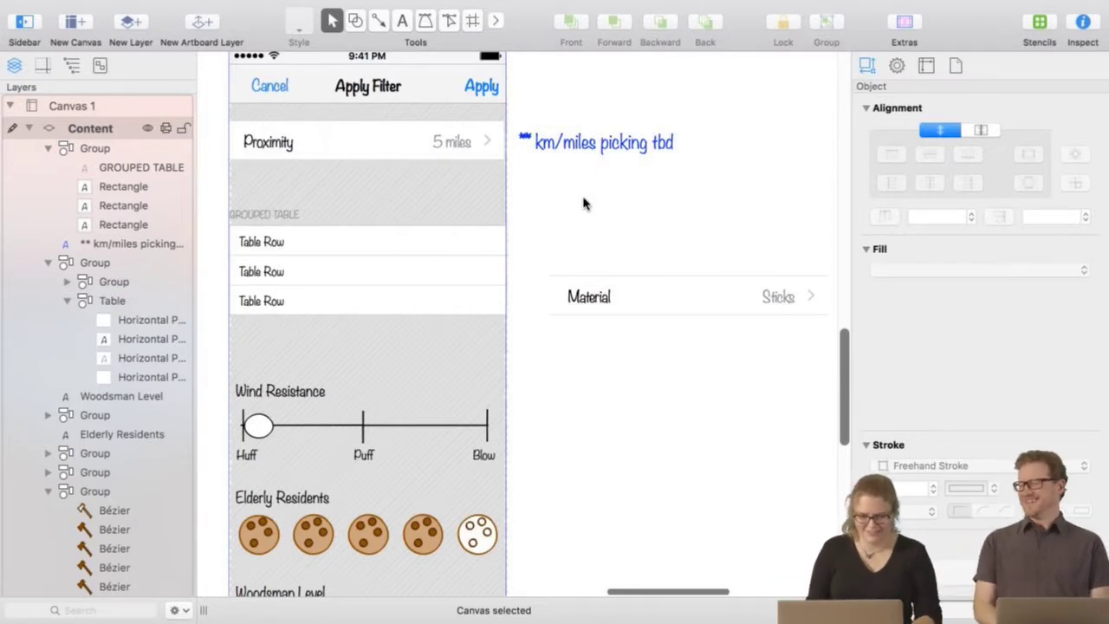
Move the grouped table slightly closer to the Proximity row and change its header to "Building Material".
click(352, 267)
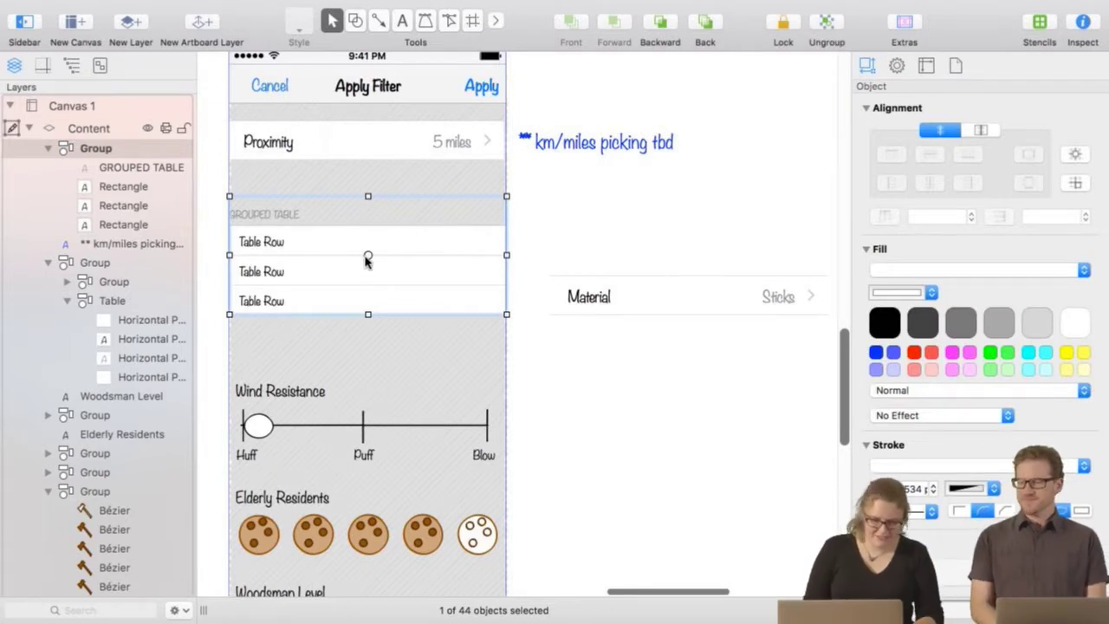
drag(367, 257, 368, 242)
double_click(258, 202)
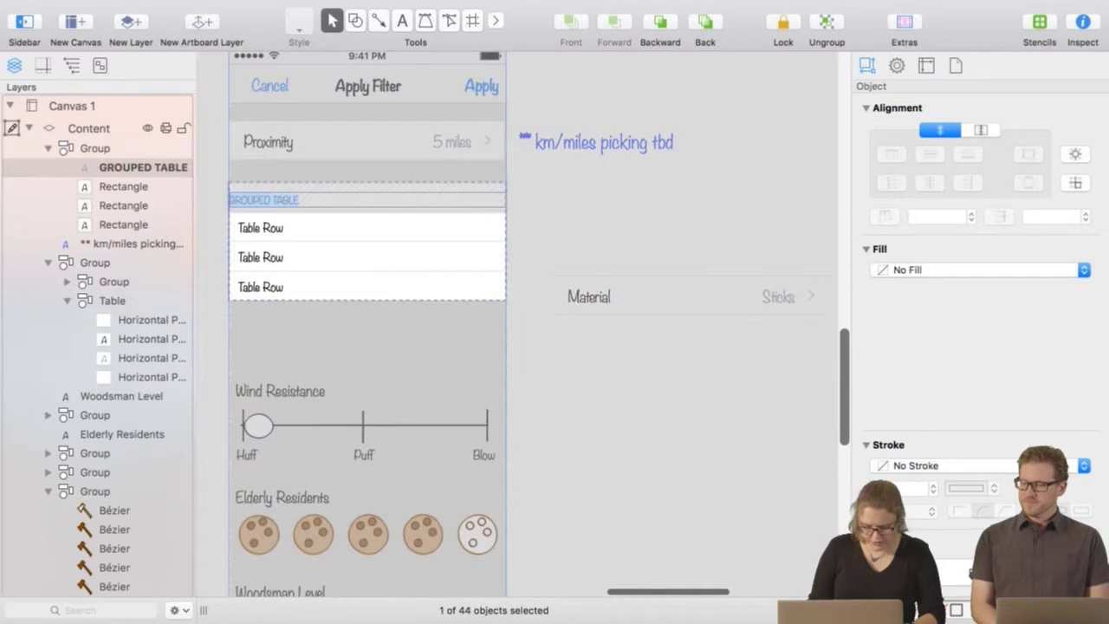
key(BackSpace)
text(Mater)
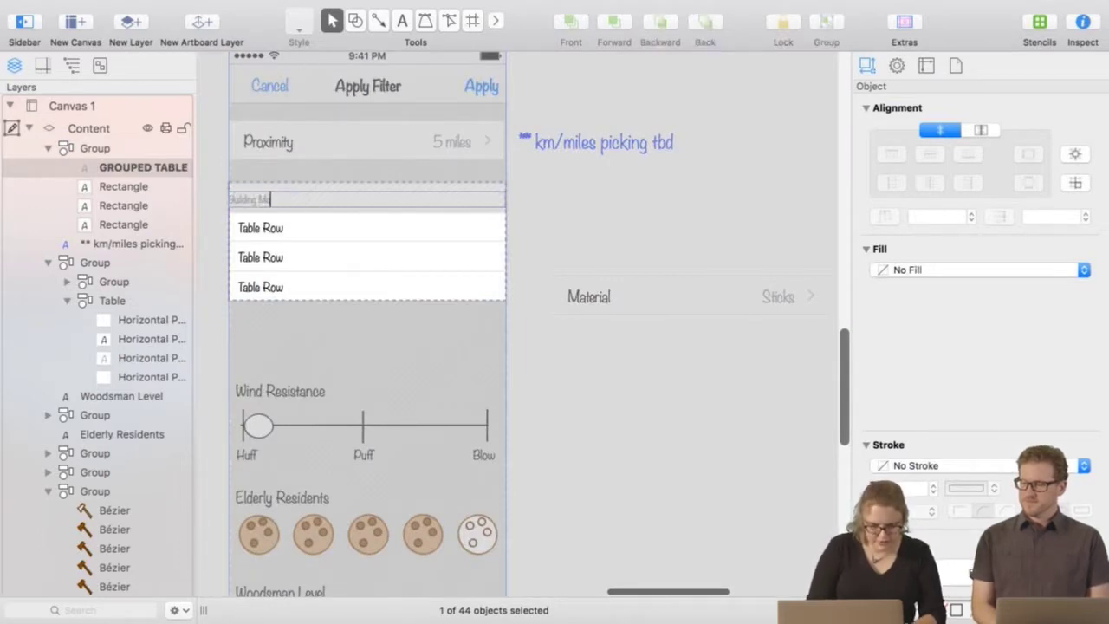
text(ial)
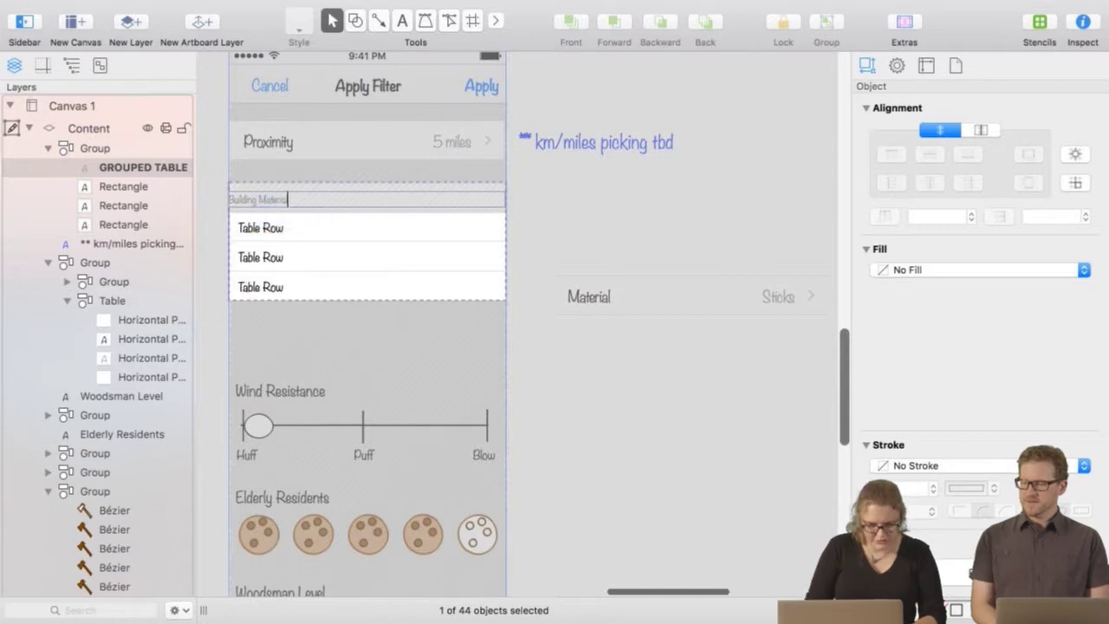
click(631, 230)
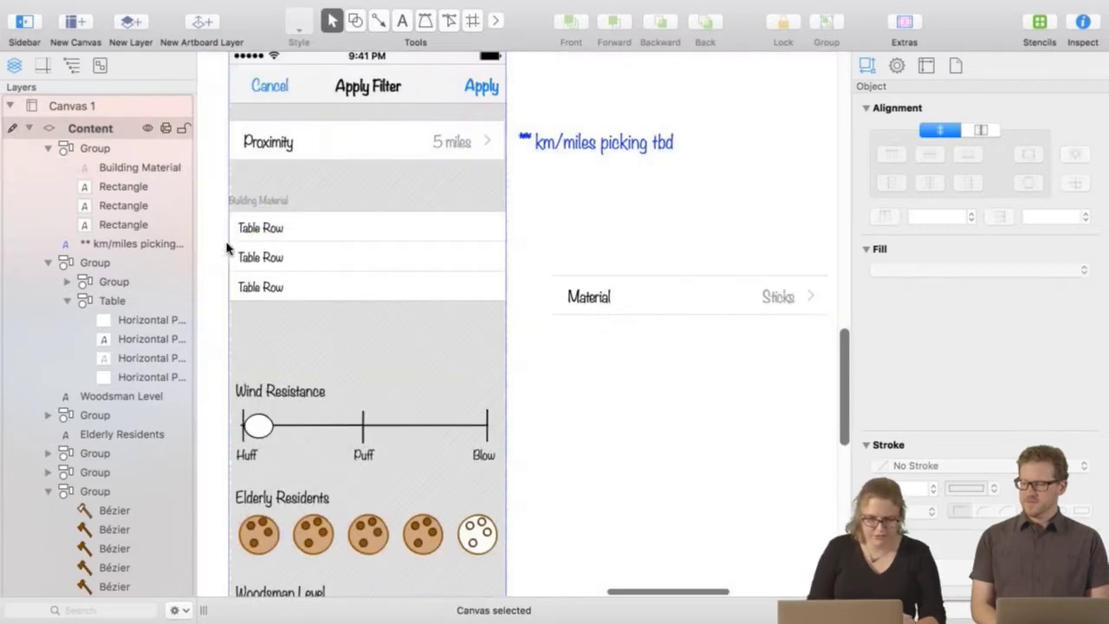
Label the three rows of the Building Material table "Straw", "Sticks" and "Bricks".
double_click(250, 228)
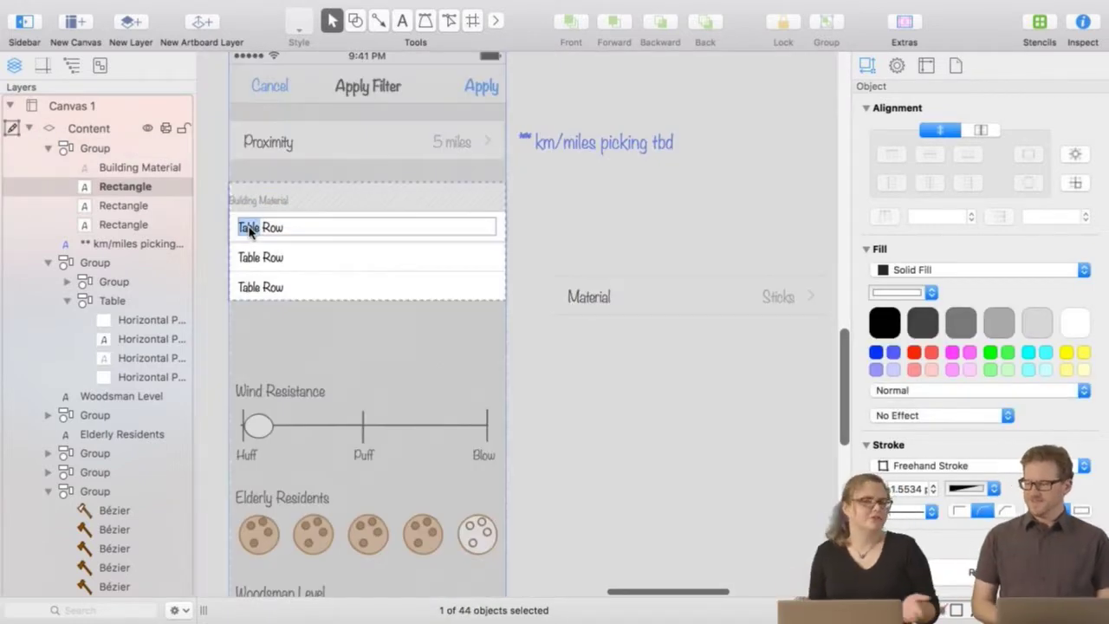
key(super+a)
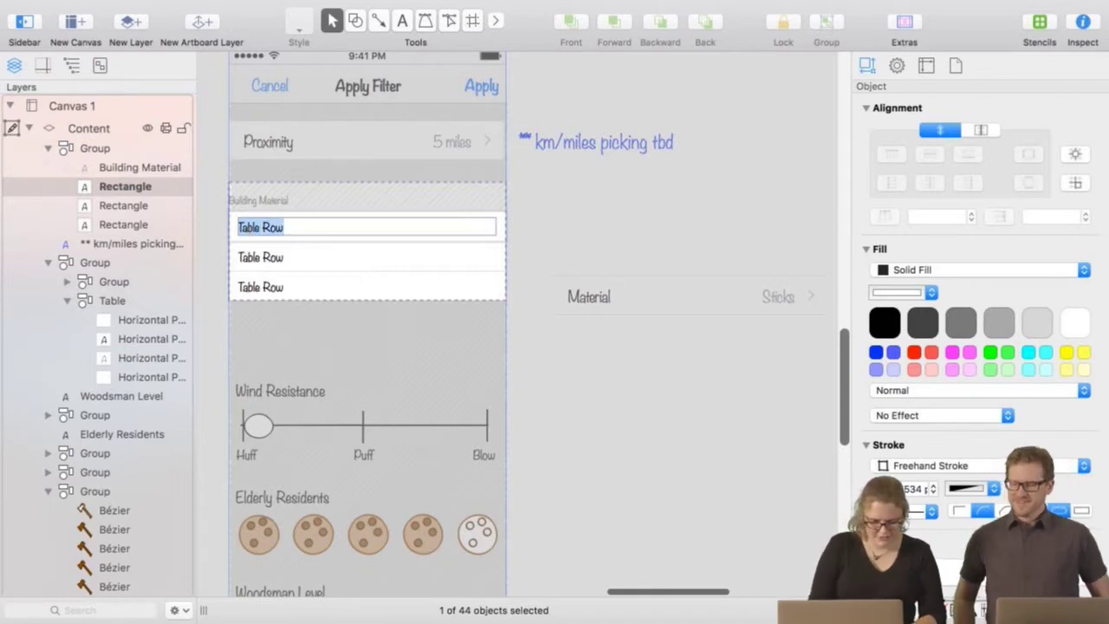
text(Straw)
key(Tab)
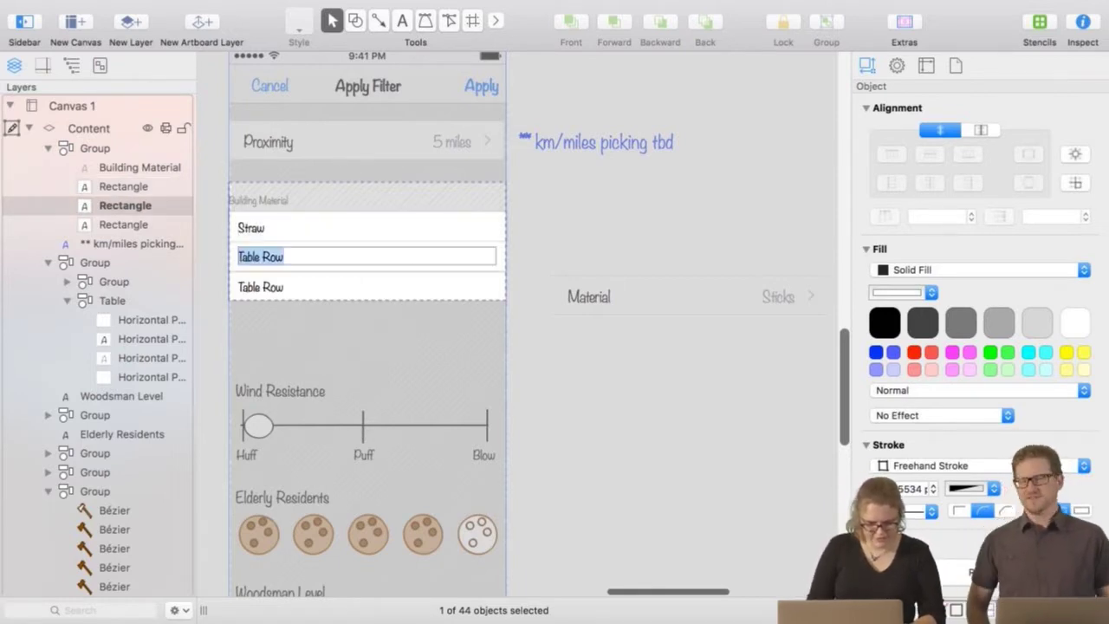
text(Sticks)
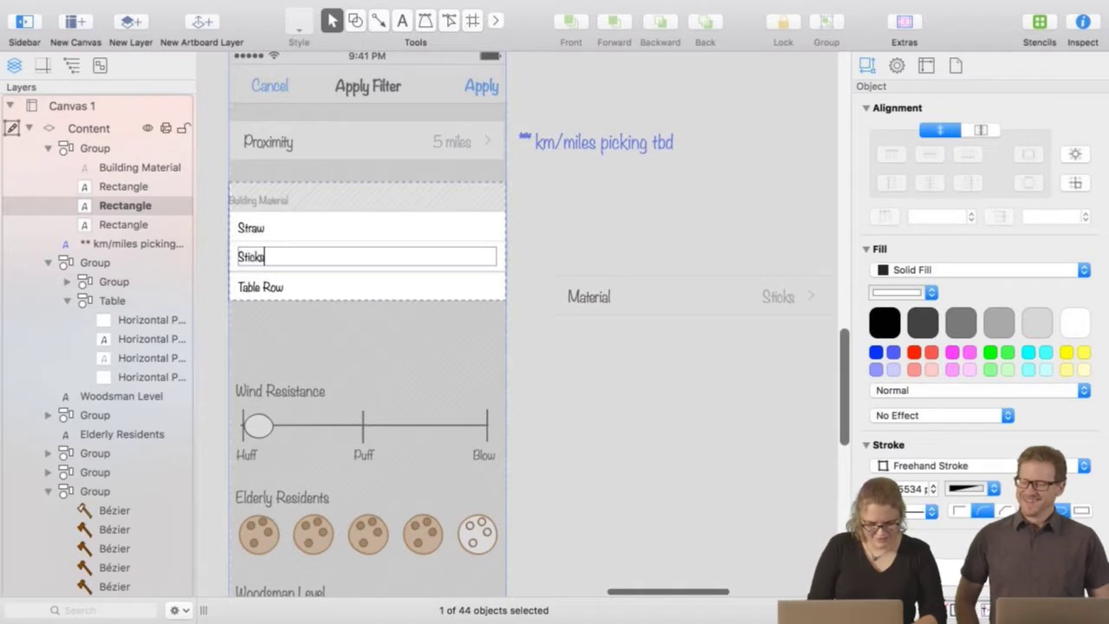
key(Tab)
text(Bric)
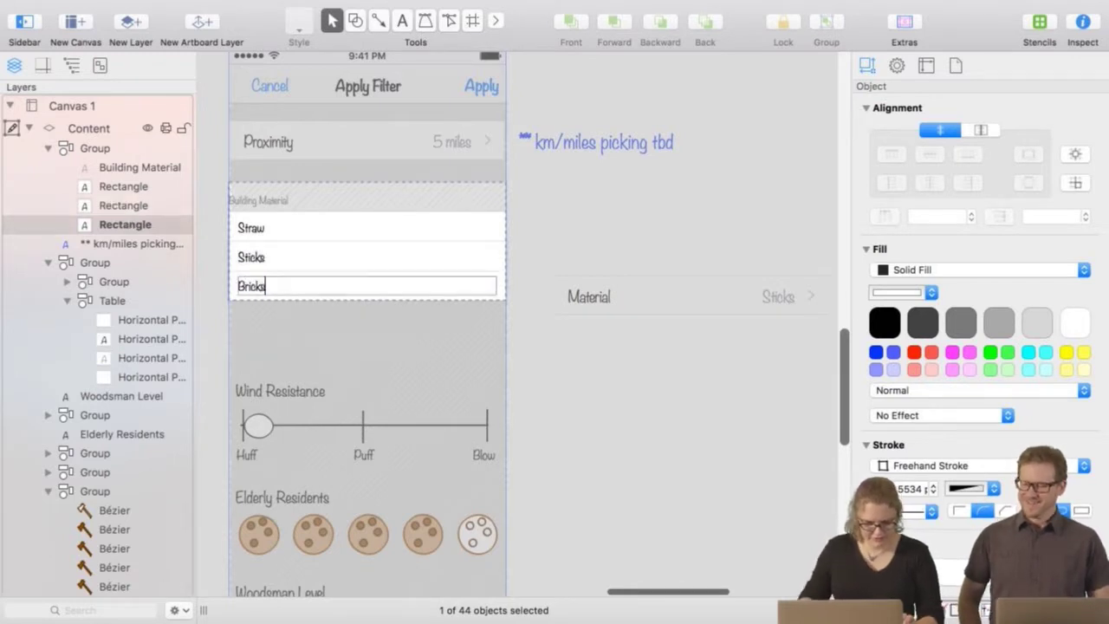
click(611, 453)
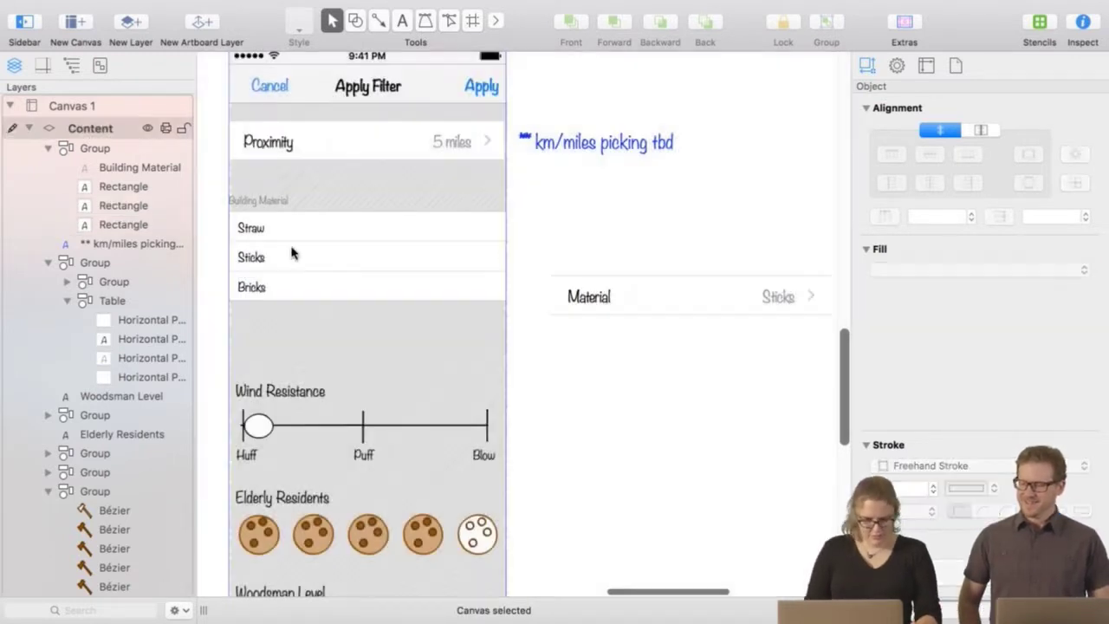
Copy the Bricks row and place the copy directly beneath it as a fourth table row.
click(319, 285)
click(319, 286)
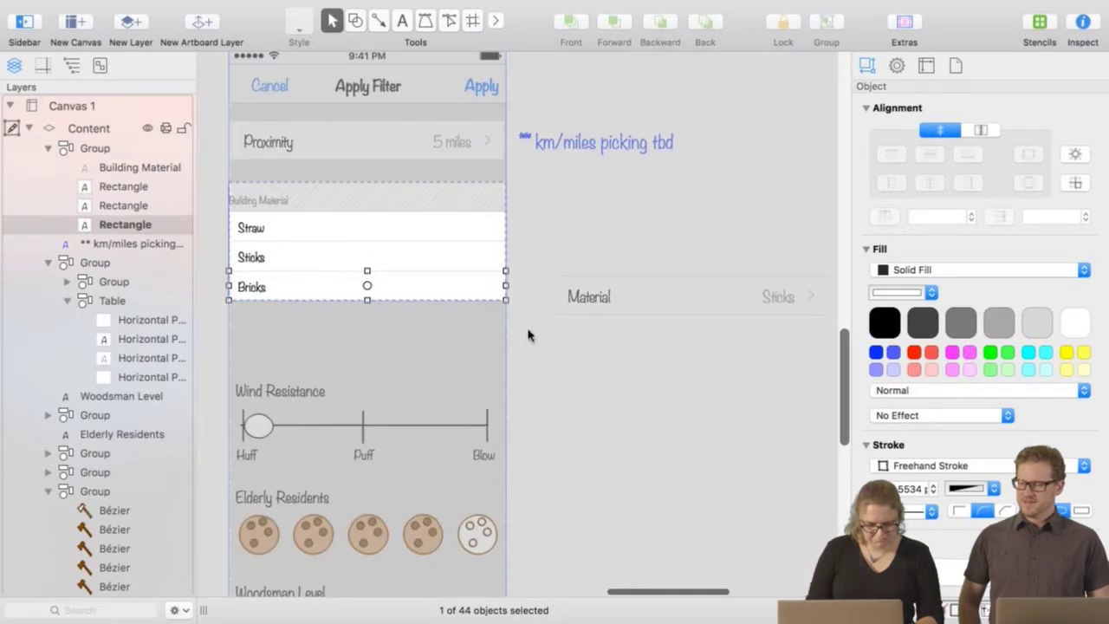
key(super+c)
key(super+v)
drag(395, 294, 329, 312)
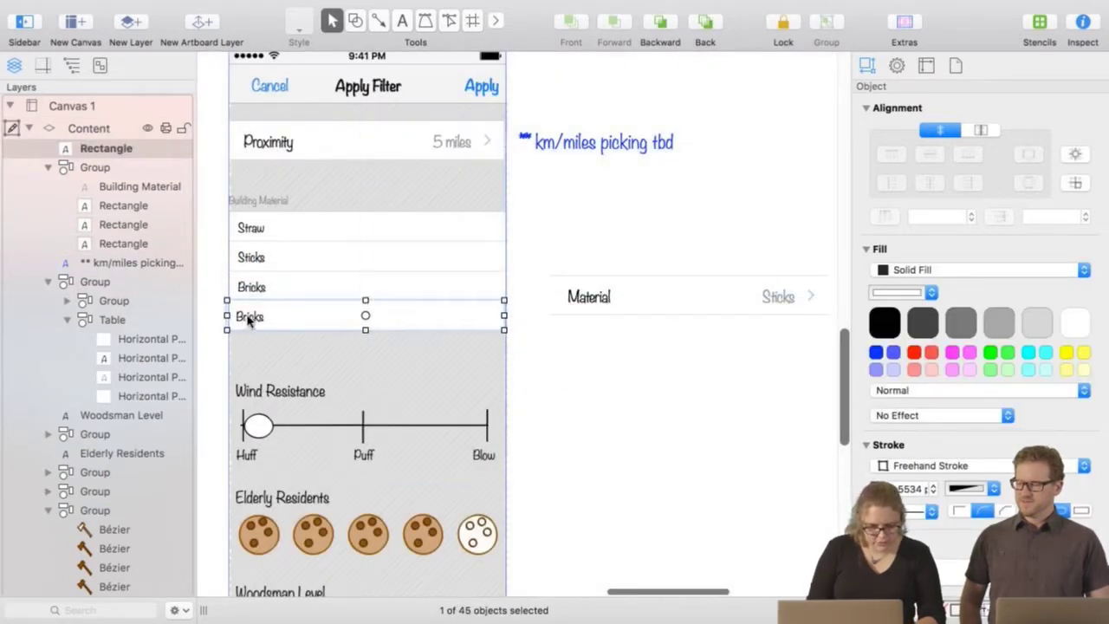
Change the copied row's text to "Other" and align the row with the edges of the rows above.
double_click(248, 318)
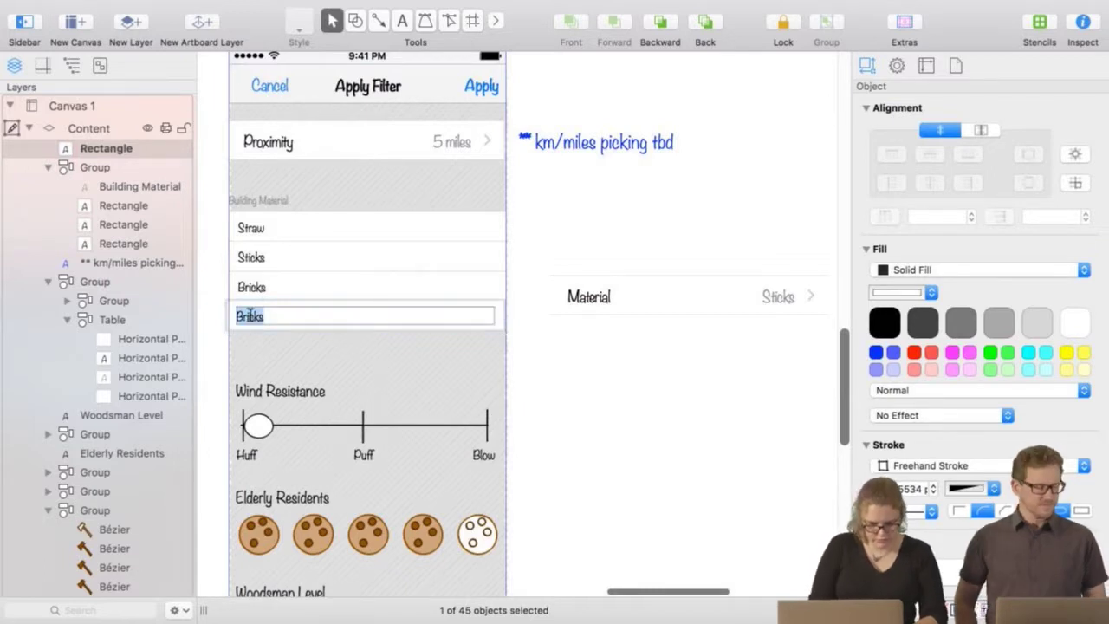
text(Other)
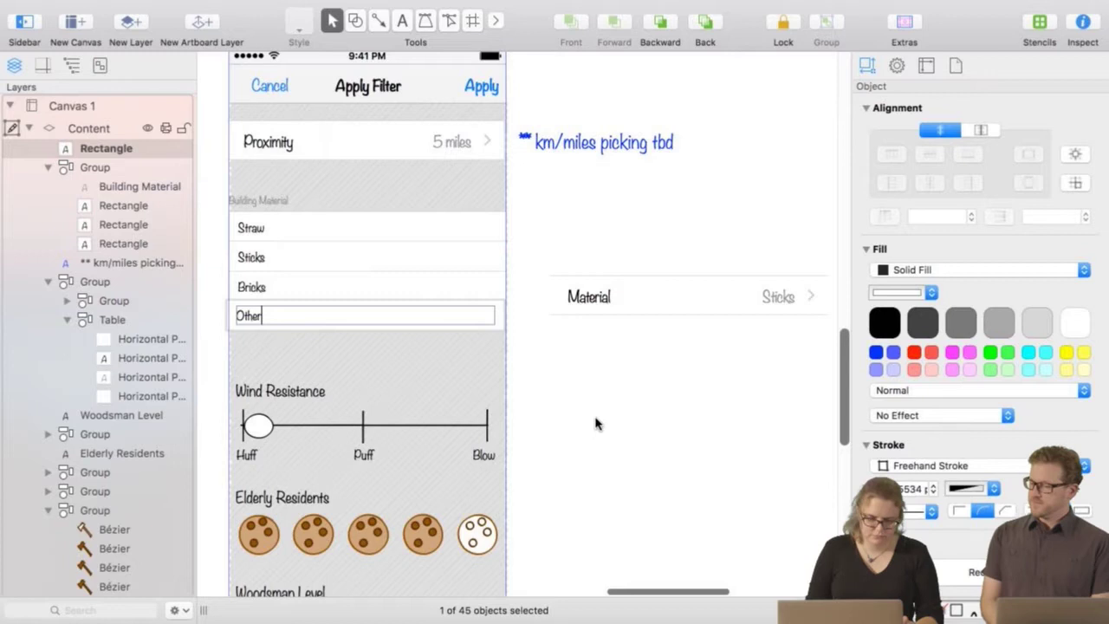
click(595, 423)
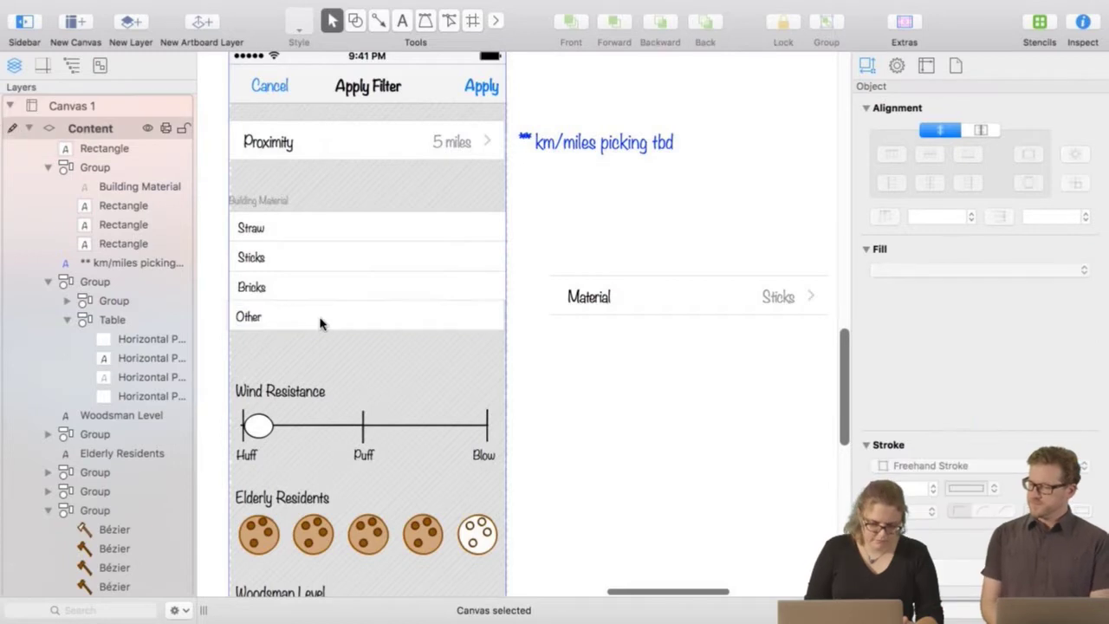
drag(320, 323, 323, 323)
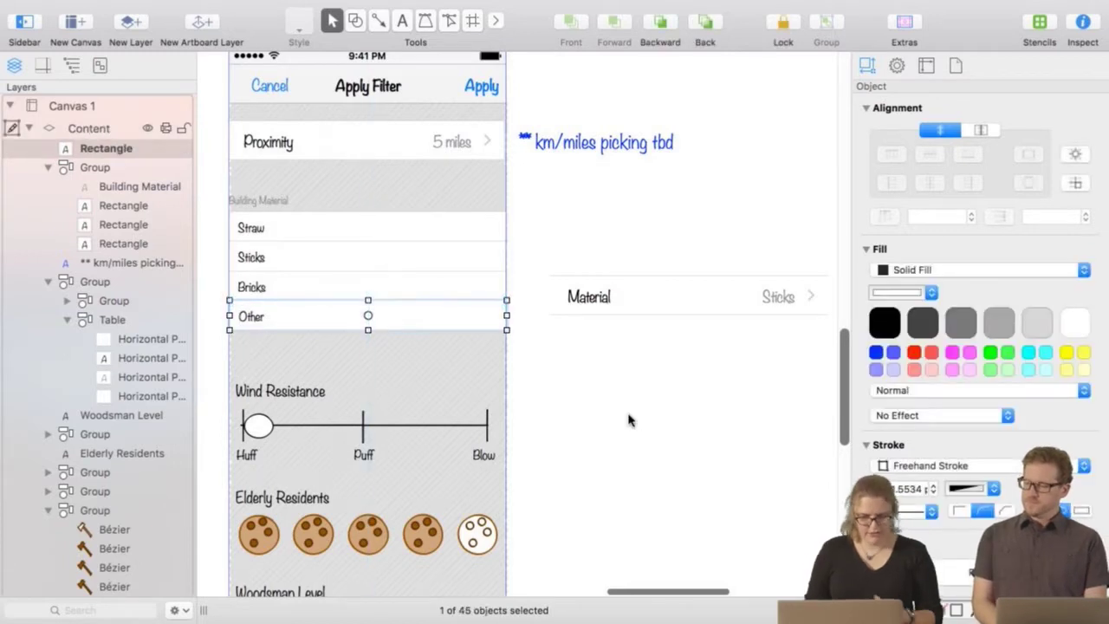
click(621, 419)
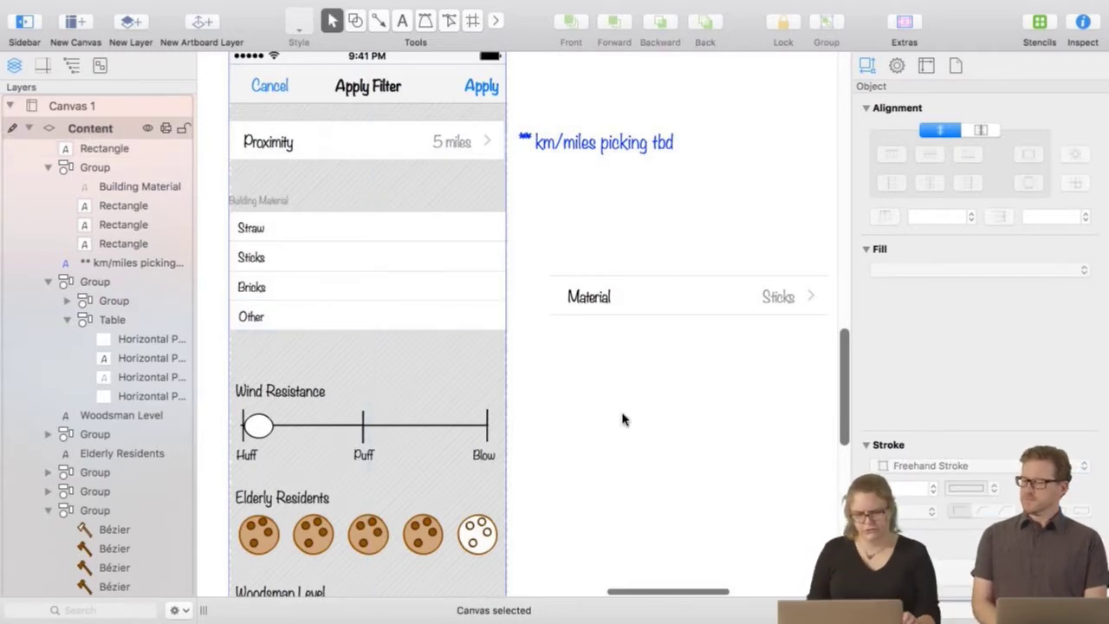
Create a text object on the empty canvas below the Material row containing a check mark symbol from the frequently used characters.
click(404, 21)
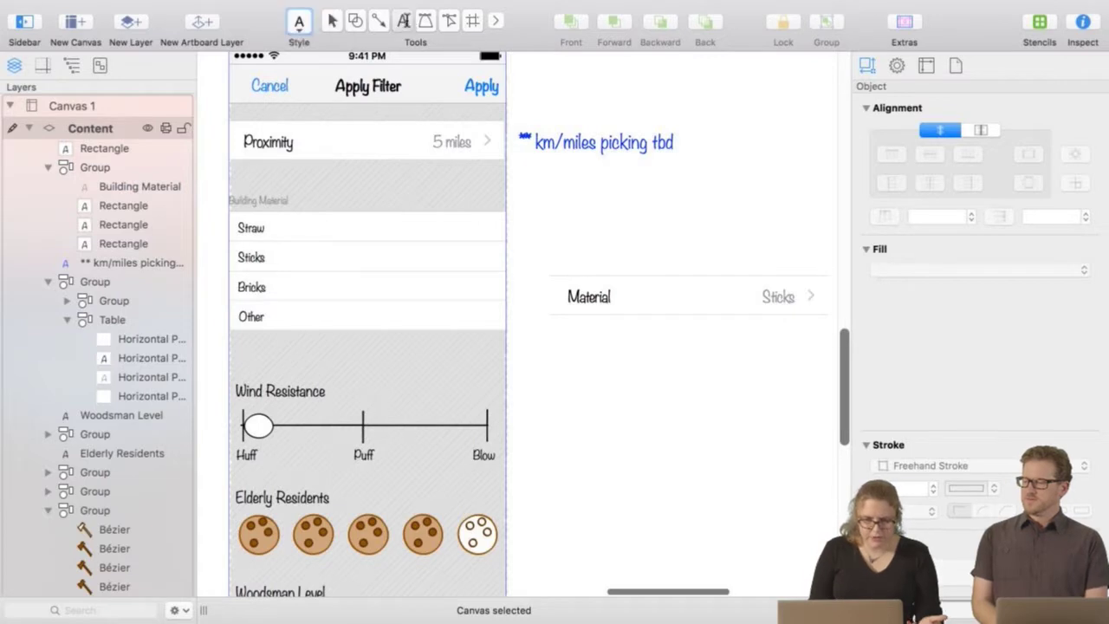
click(567, 372)
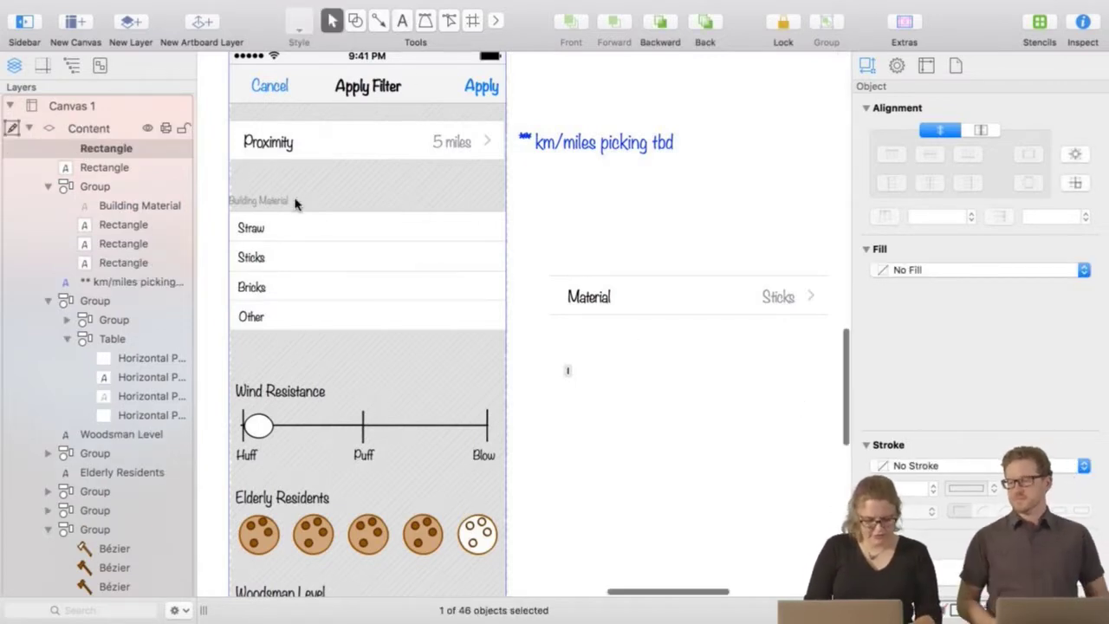
key(ctrl+super+space)
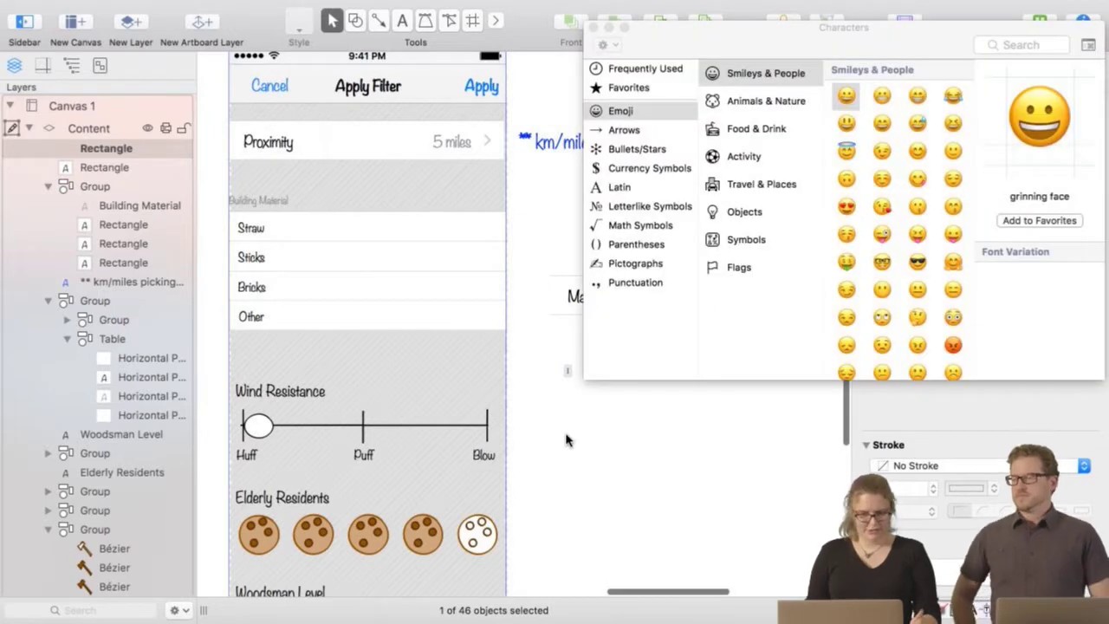
drag(731, 45, 245, 145)
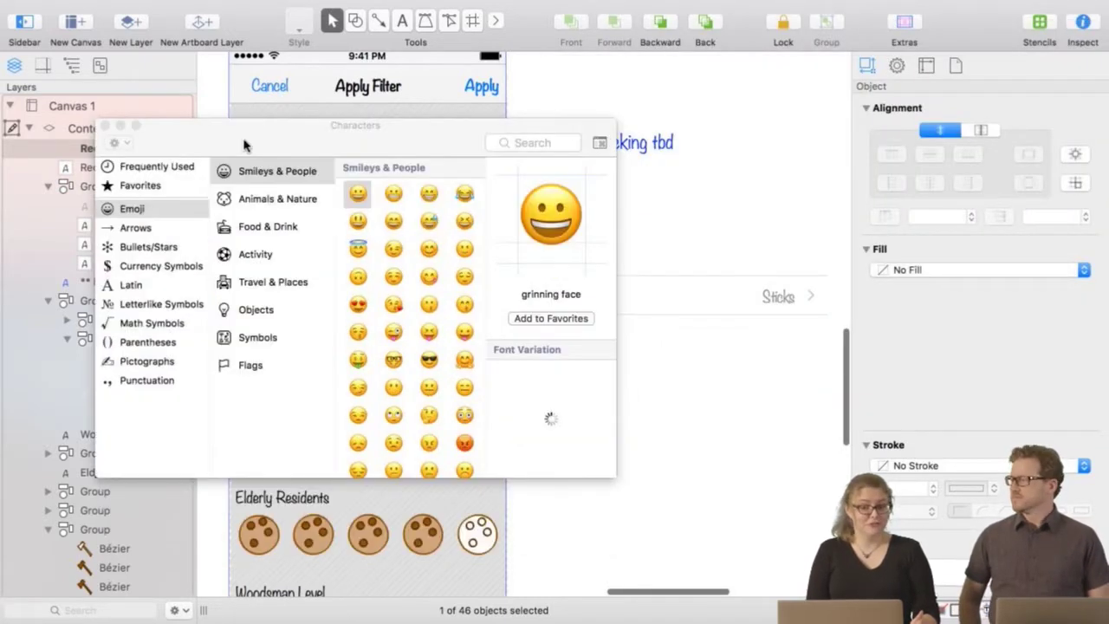
drag(428, 149, 360, 128)
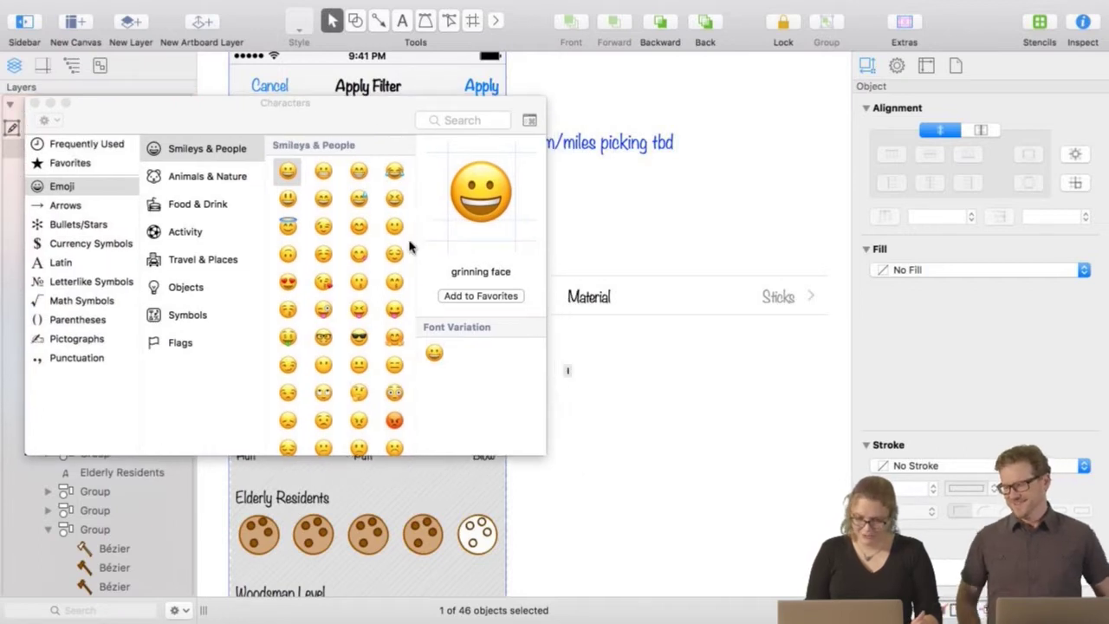
click(87, 145)
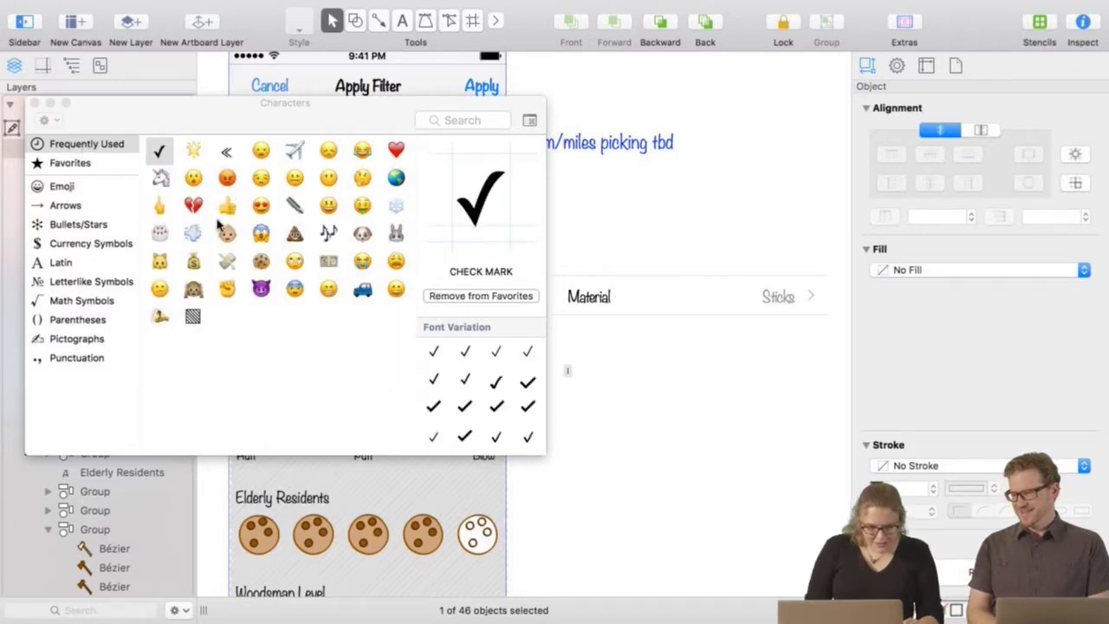
double_click(159, 151)
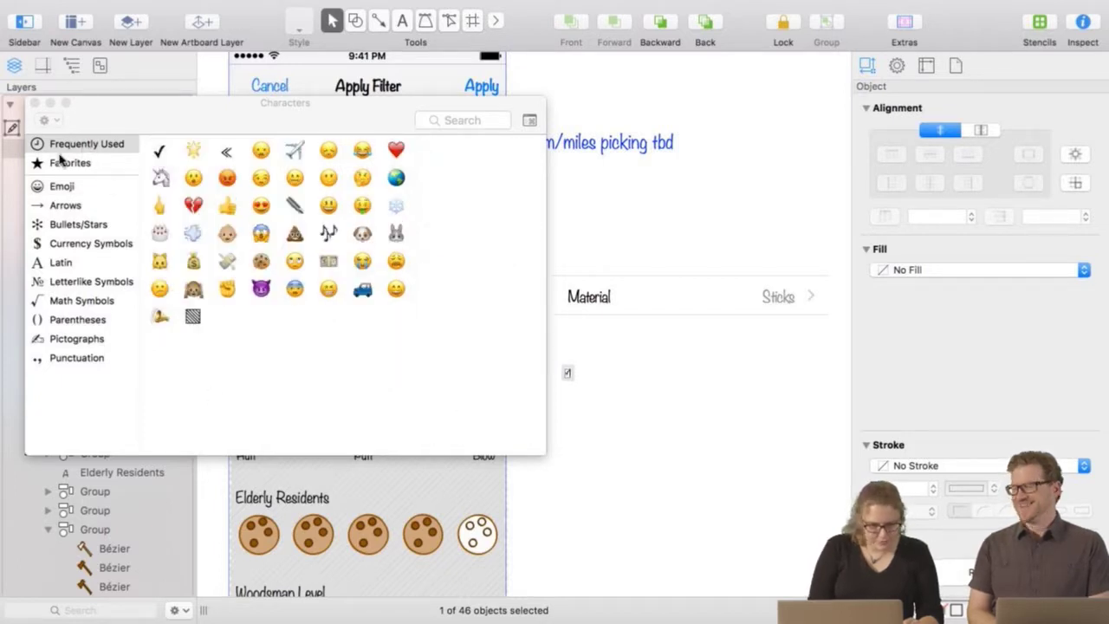
click(38, 103)
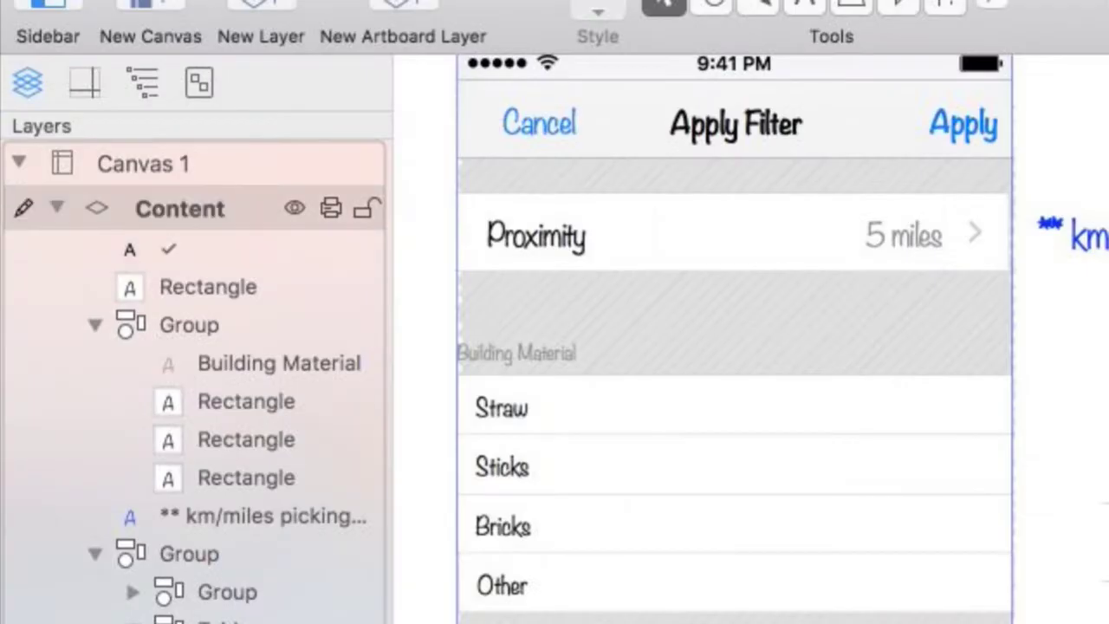
Move the check mark onto the right end of the Straw row.
click(173, 250)
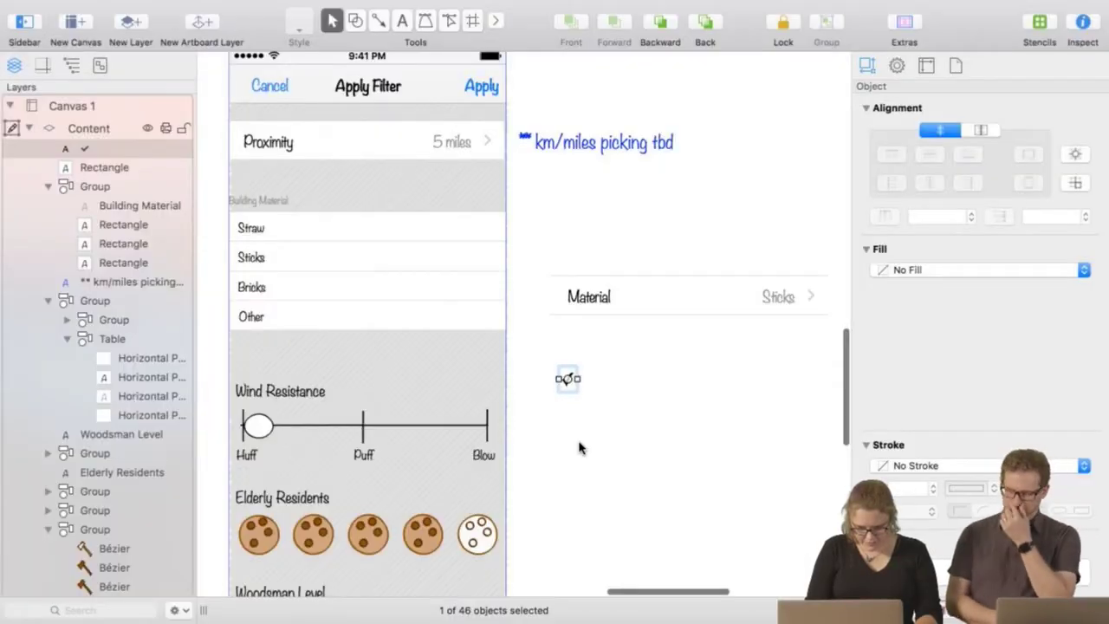
click(600, 397)
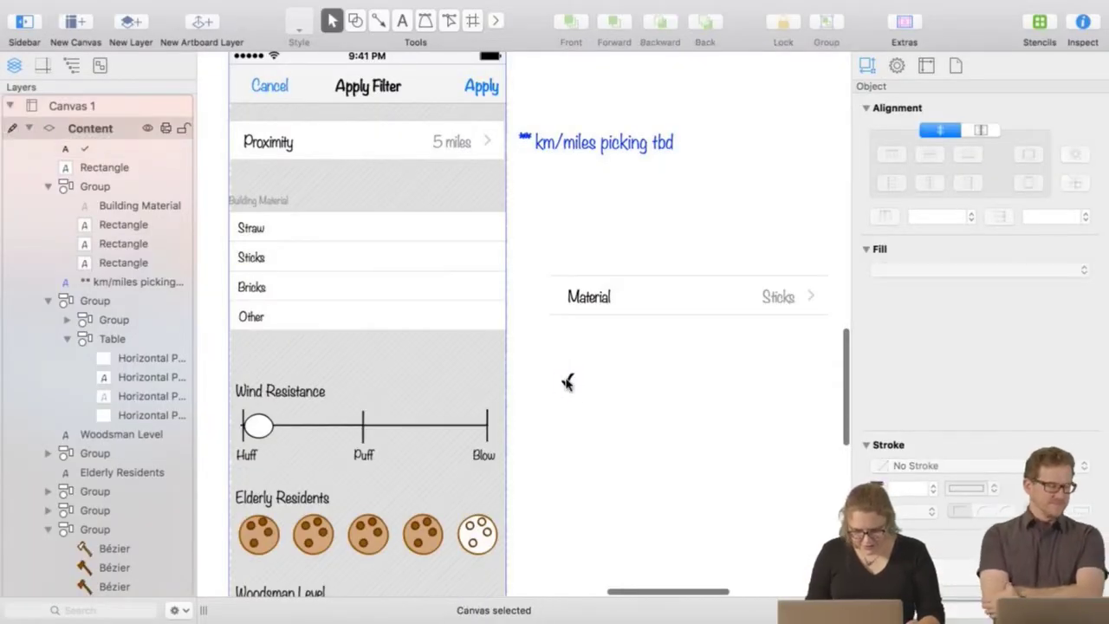
drag(567, 382, 483, 229)
click(615, 416)
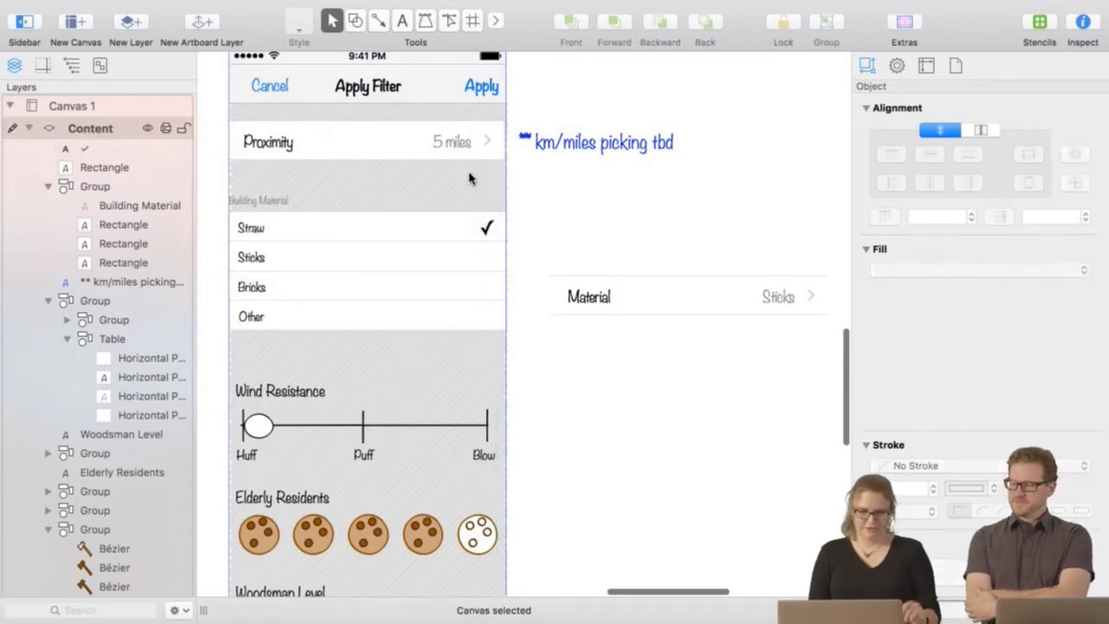
Duplicate the check mark and place the copy at the right end of the Sticks row.
click(485, 228)
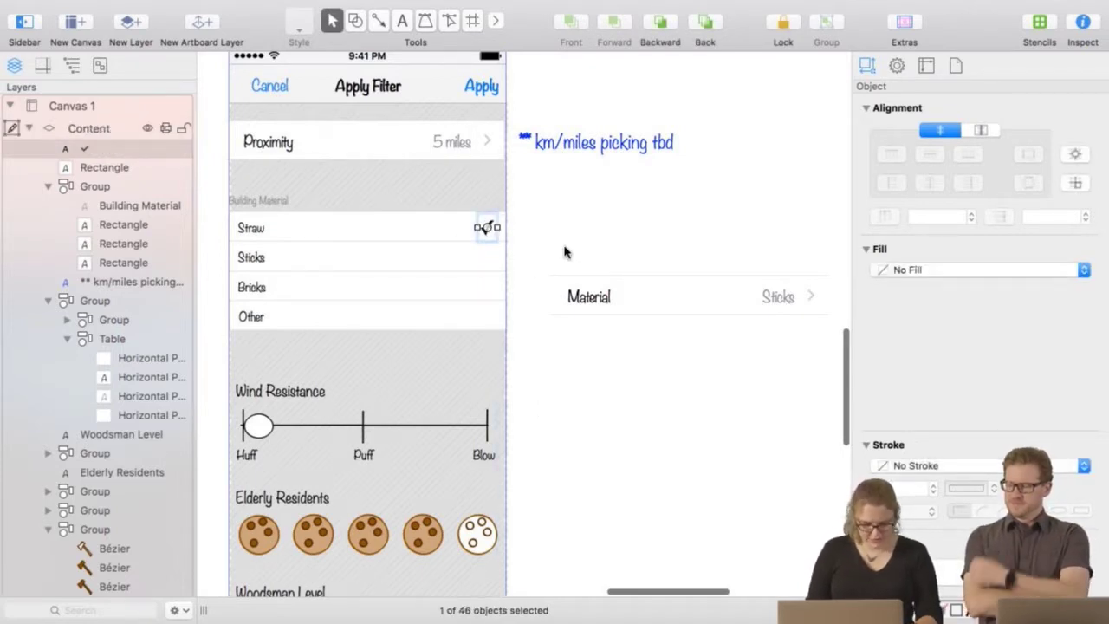
key(super+d)
click(487, 232)
drag(487, 232, 487, 257)
click(615, 361)
click(565, 367)
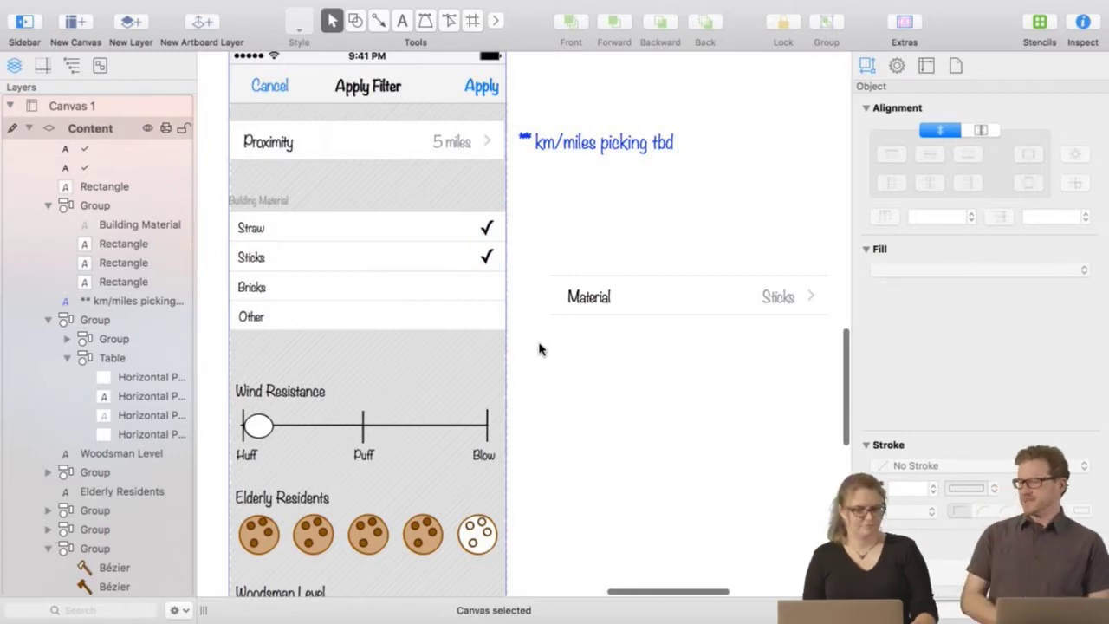
Group the Building Material table, the Other row and both check marks into one object.
click(391, 232)
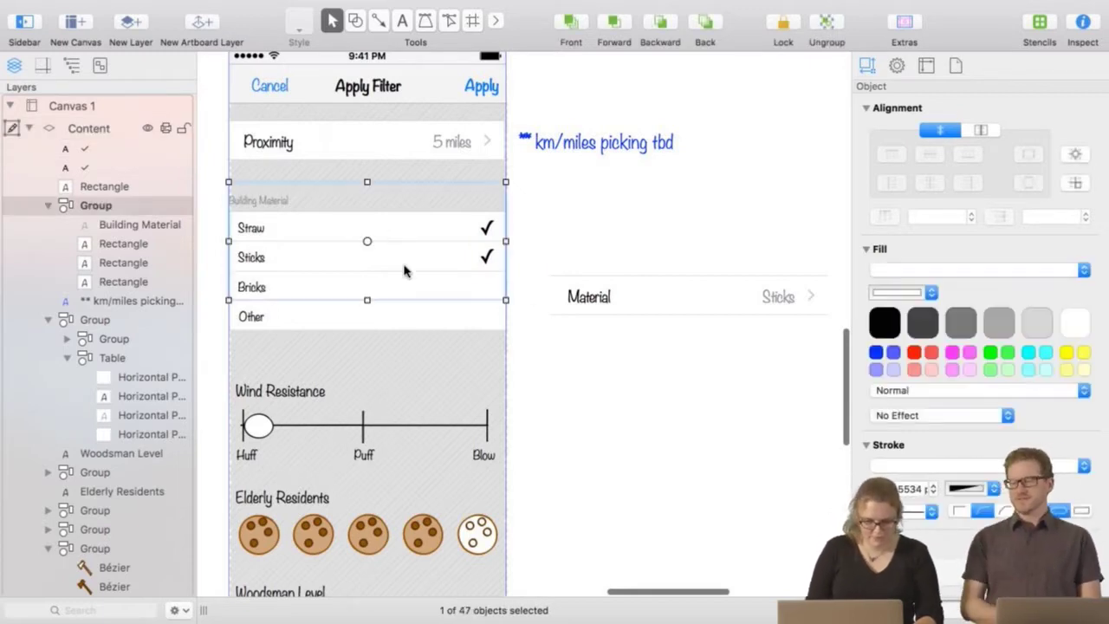
shift+click(363, 319)
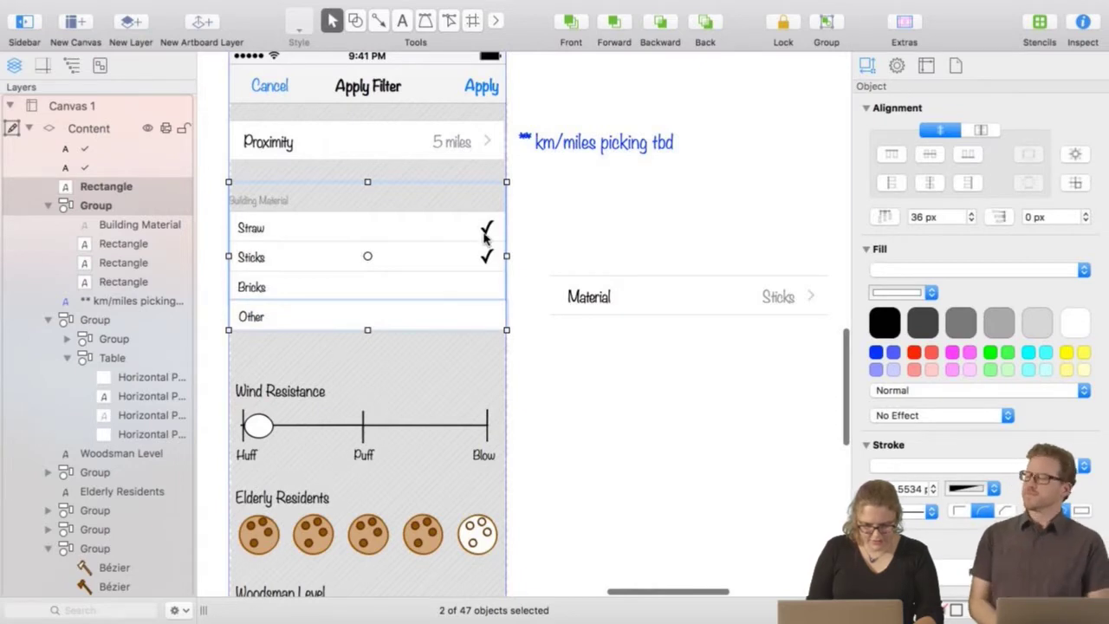
shift+click(486, 230)
shift+click(487, 262)
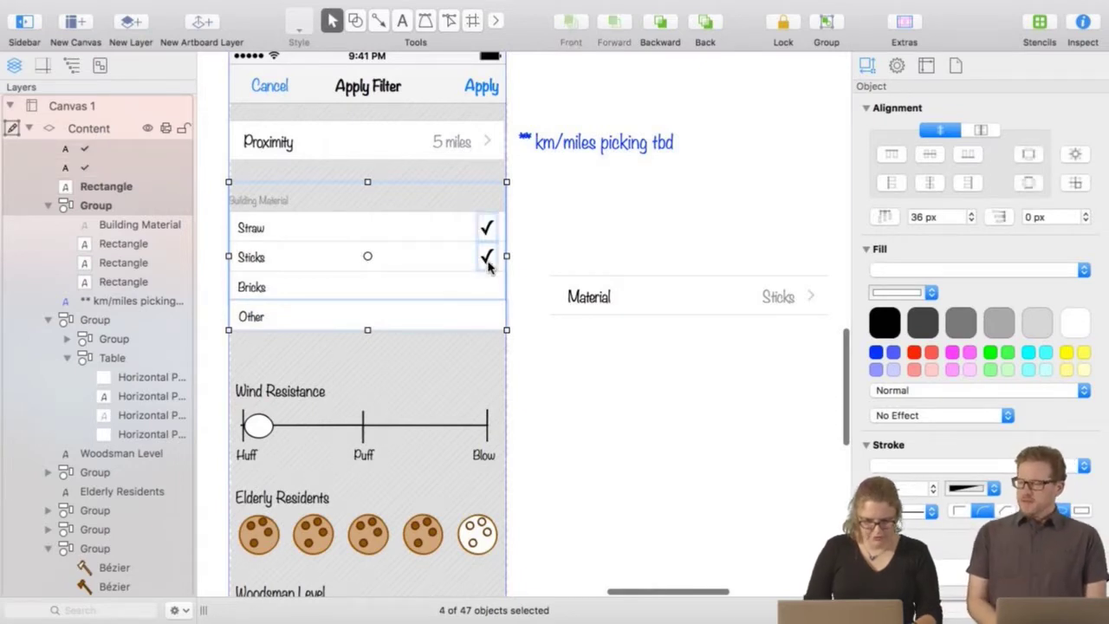
key(super+shift+g)
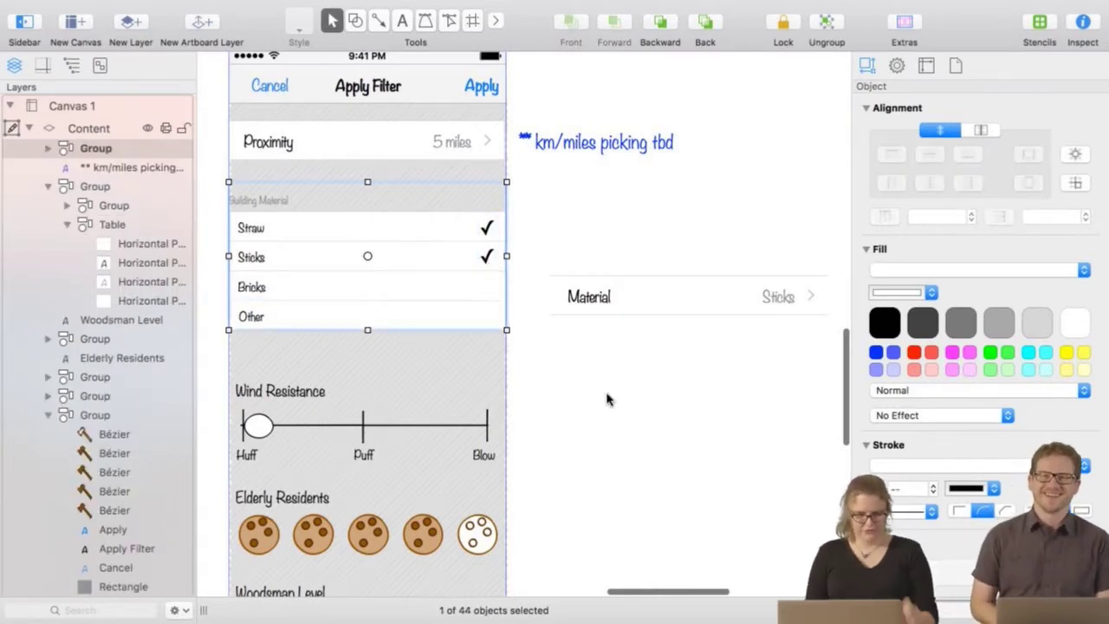
click(606, 399)
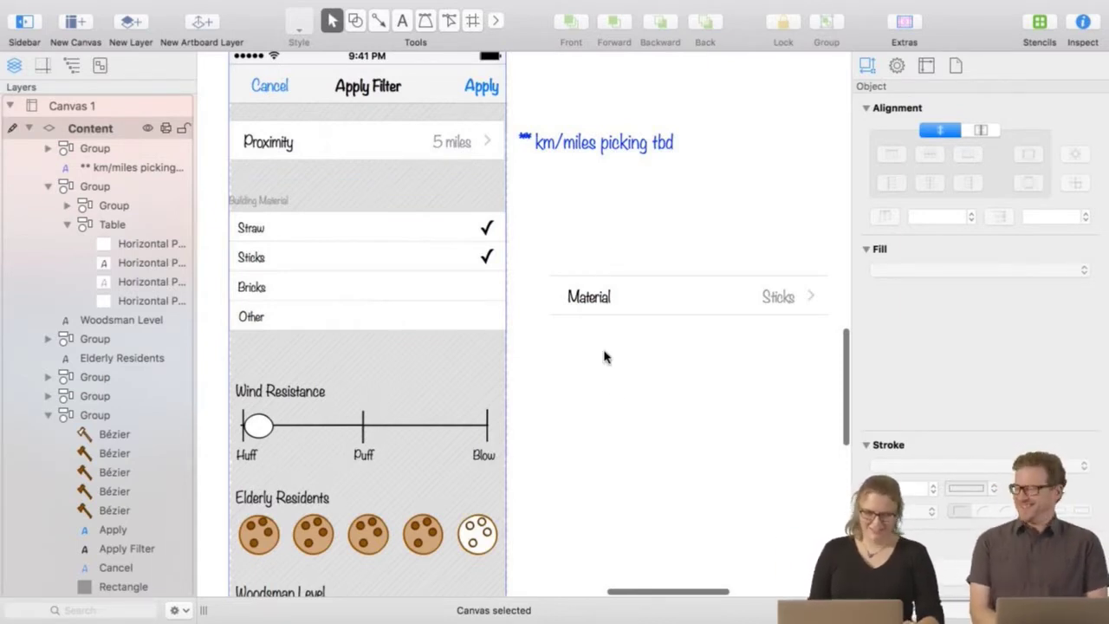
Move the Wind Resistance slider out of the Apply Filter screen onto the empty canvas below the Material row.
key(space)
drag(604, 431, 603, 354)
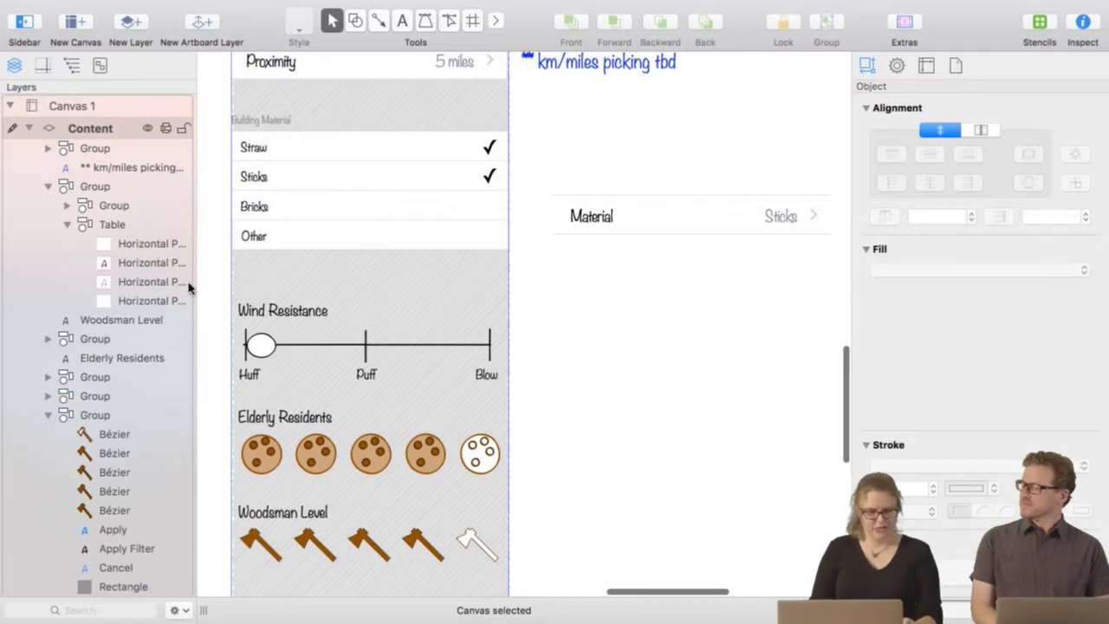
drag(271, 340, 738, 348)
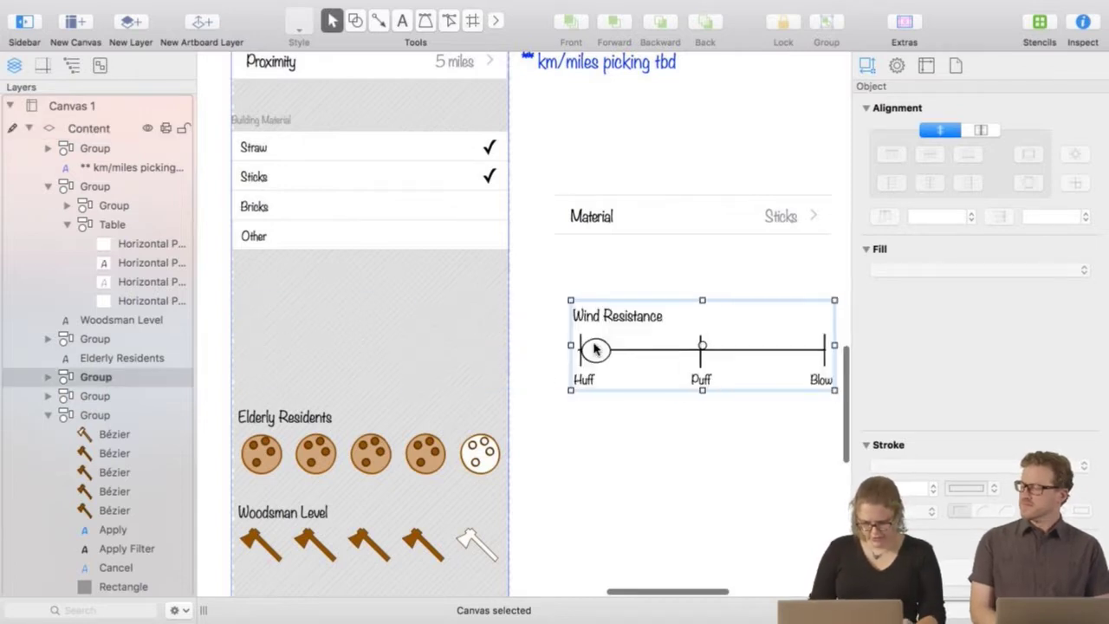
Duplicate the grouped Building Material table and place the copy directly below it, above the Elderly Residents heading.
click(291, 148)
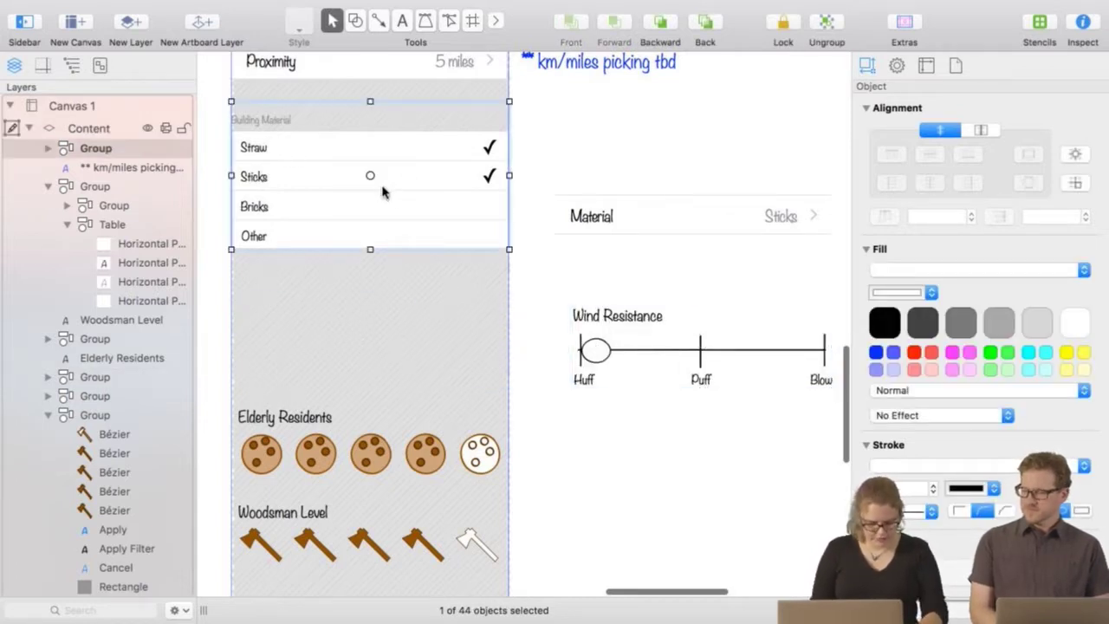
key(super+d)
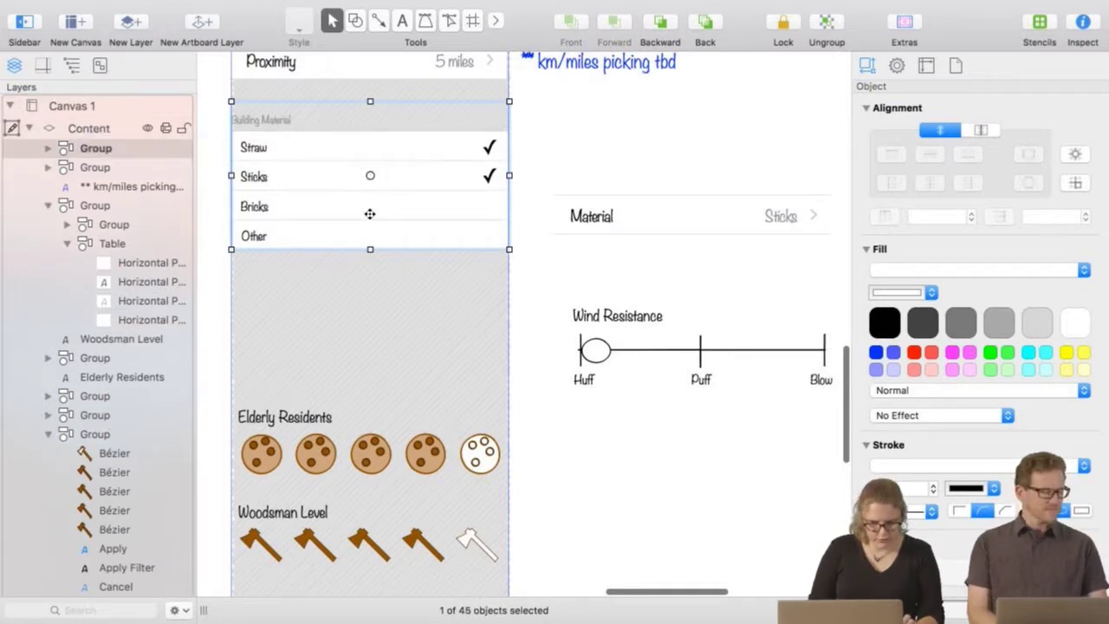
drag(370, 214, 366, 329)
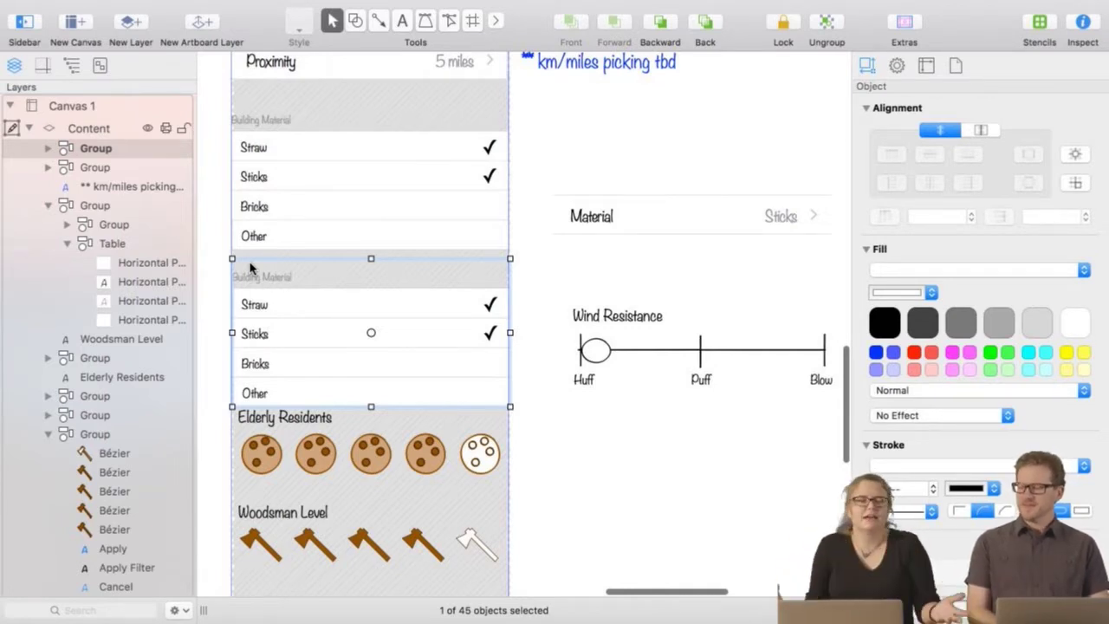
click(587, 289)
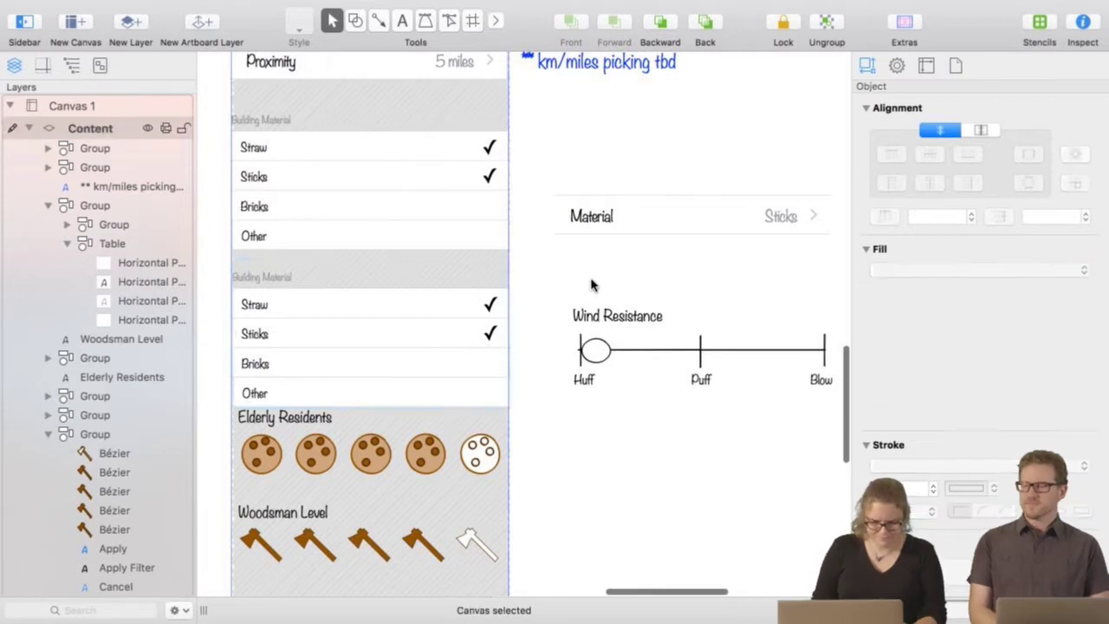
Retitle the copied table Wind Resistance and rename its first three rows Huff, Puff and Blow.
double_click(244, 278)
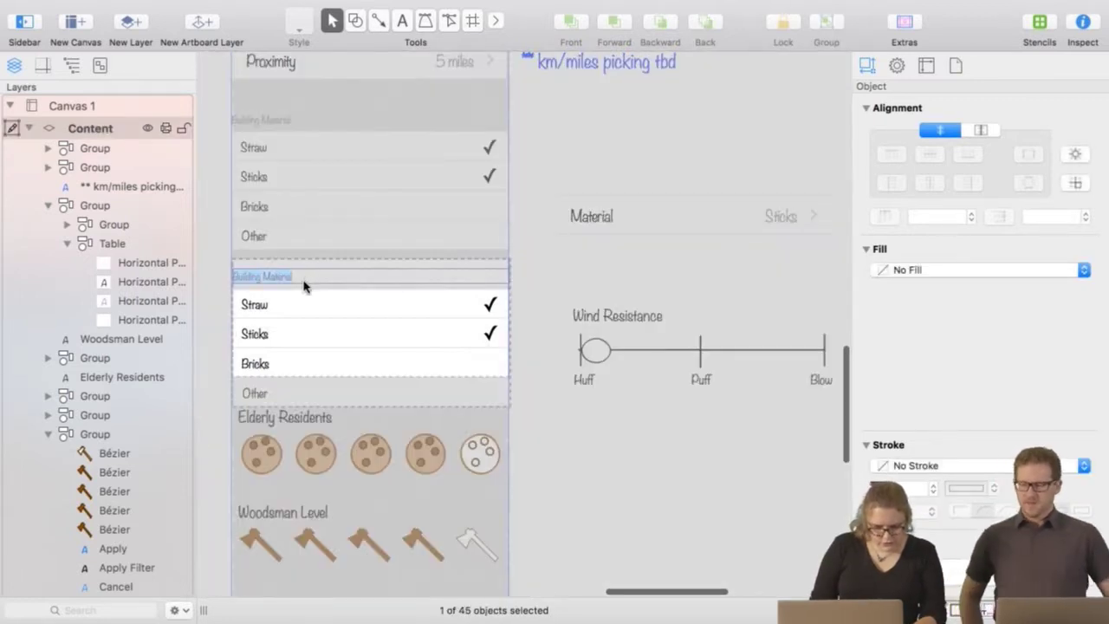
double_click(307, 279)
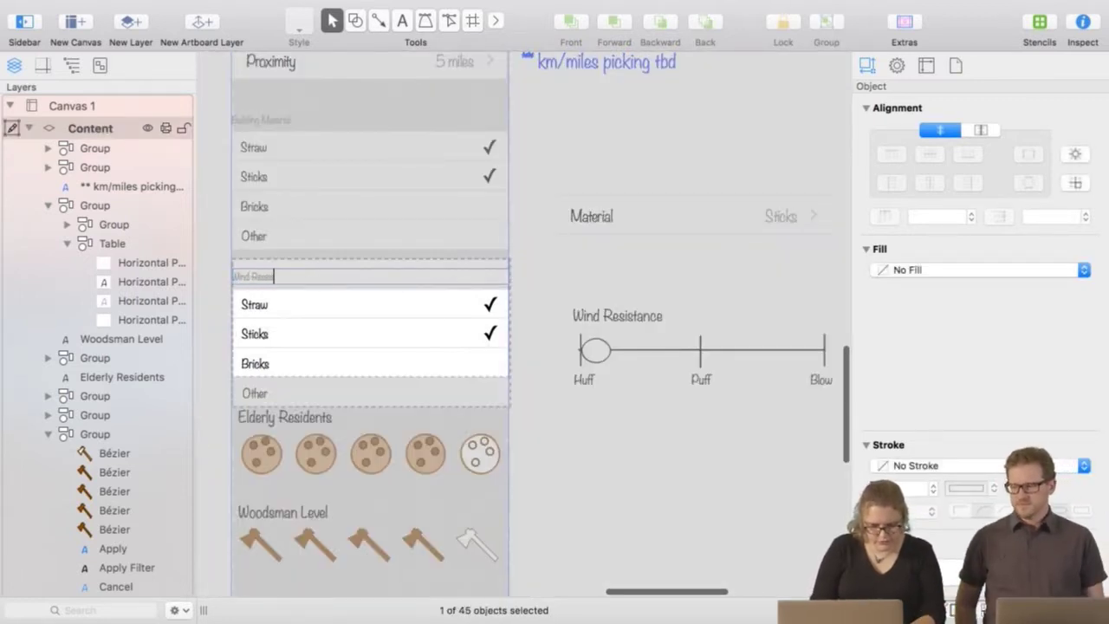
double_click(252, 304)
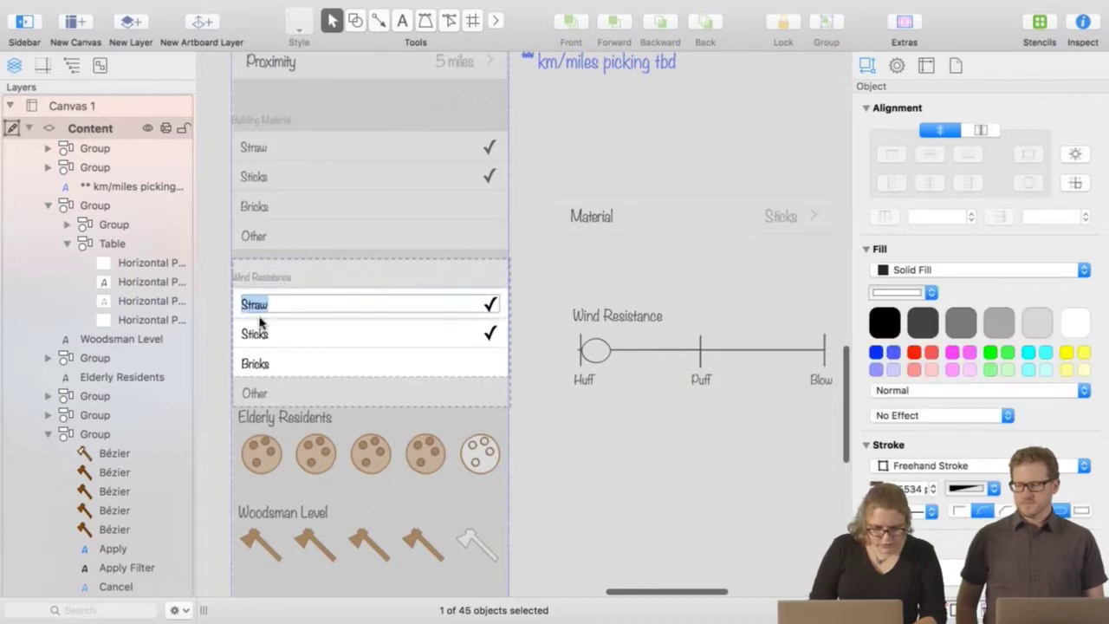
text(Huff)
key(Tab)
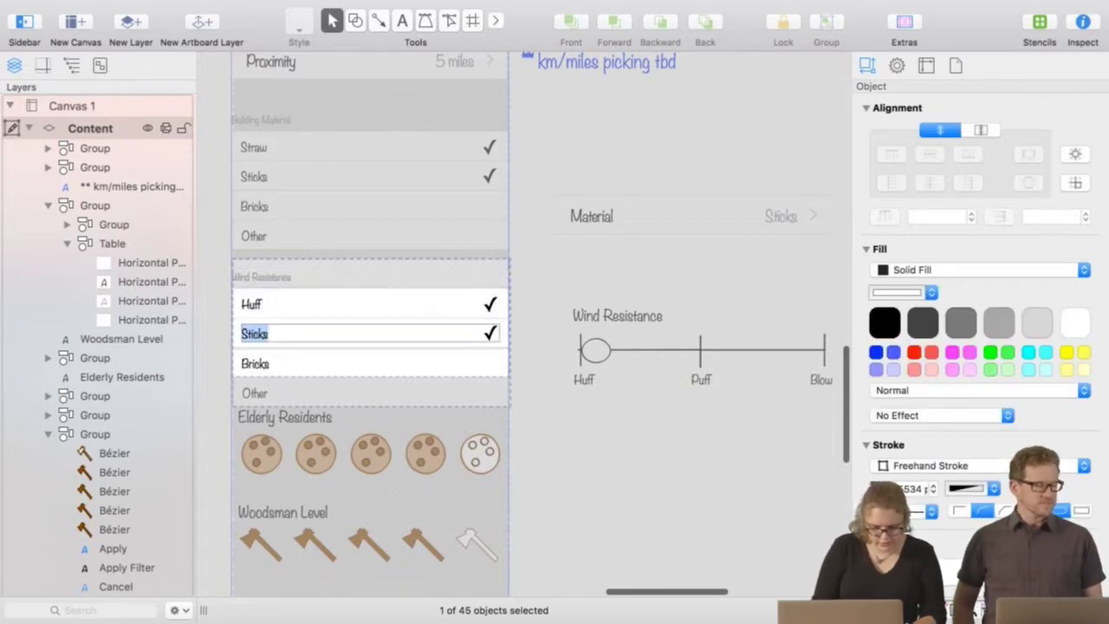
text(Puff)
key(Tab)
text(B)
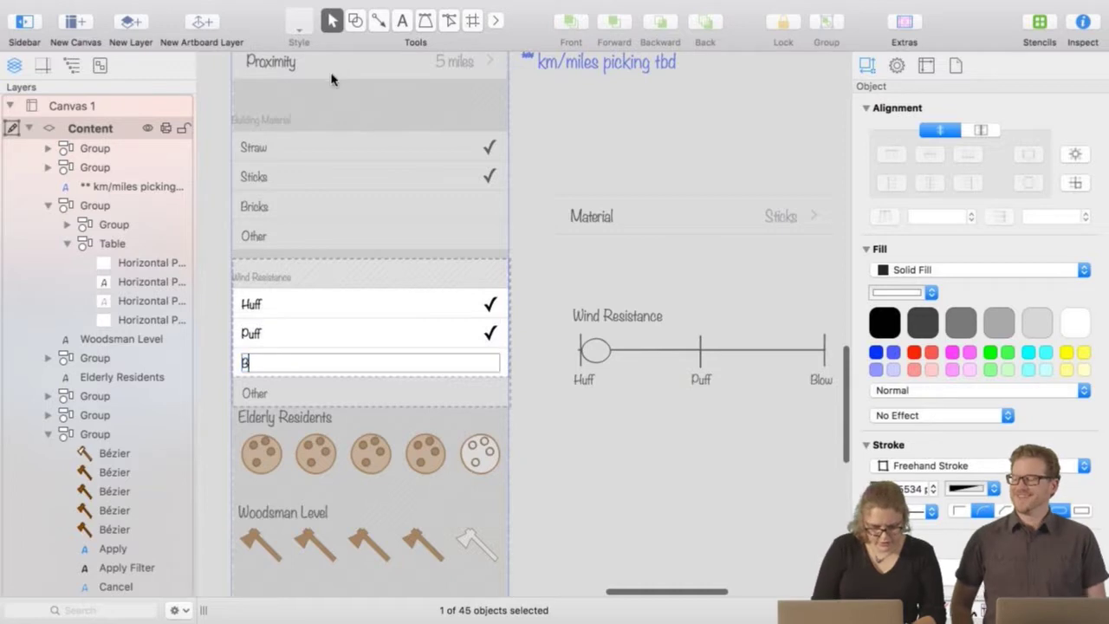
text(low)
click(574, 422)
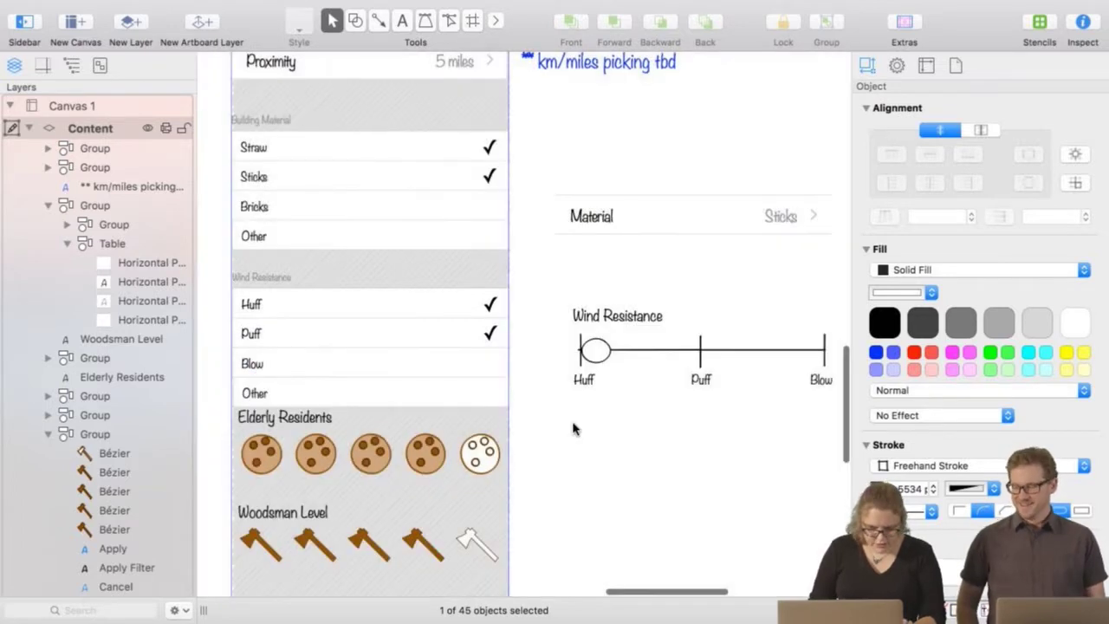
Delete the Other row from the Wind Resistance table and move the table up against the Building Material table.
click(367, 392)
double_click(369, 395)
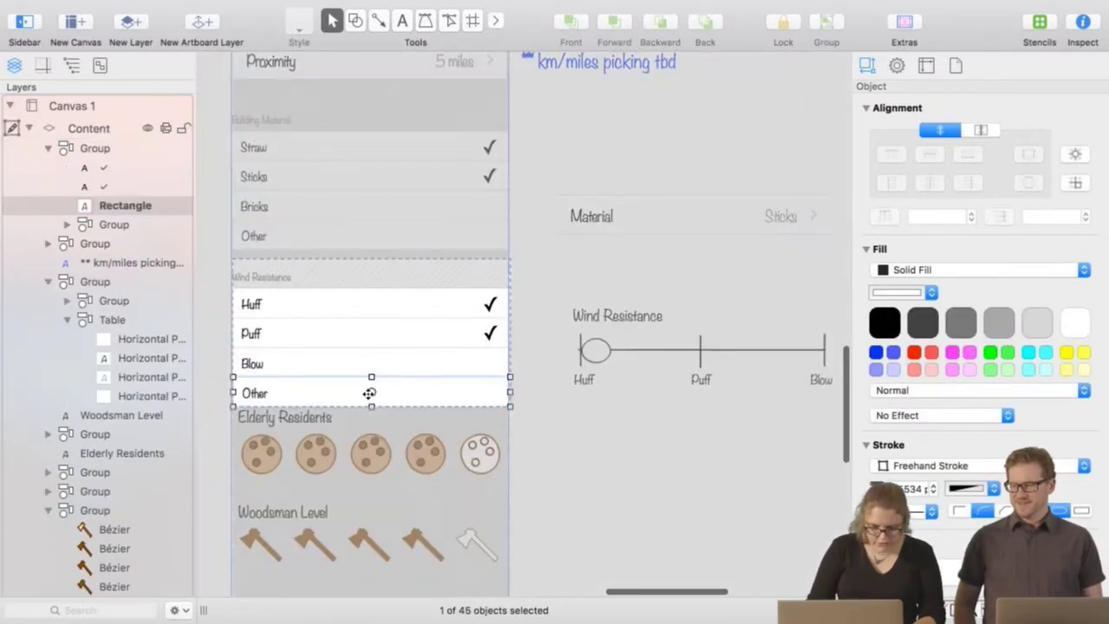
key(BackSpace)
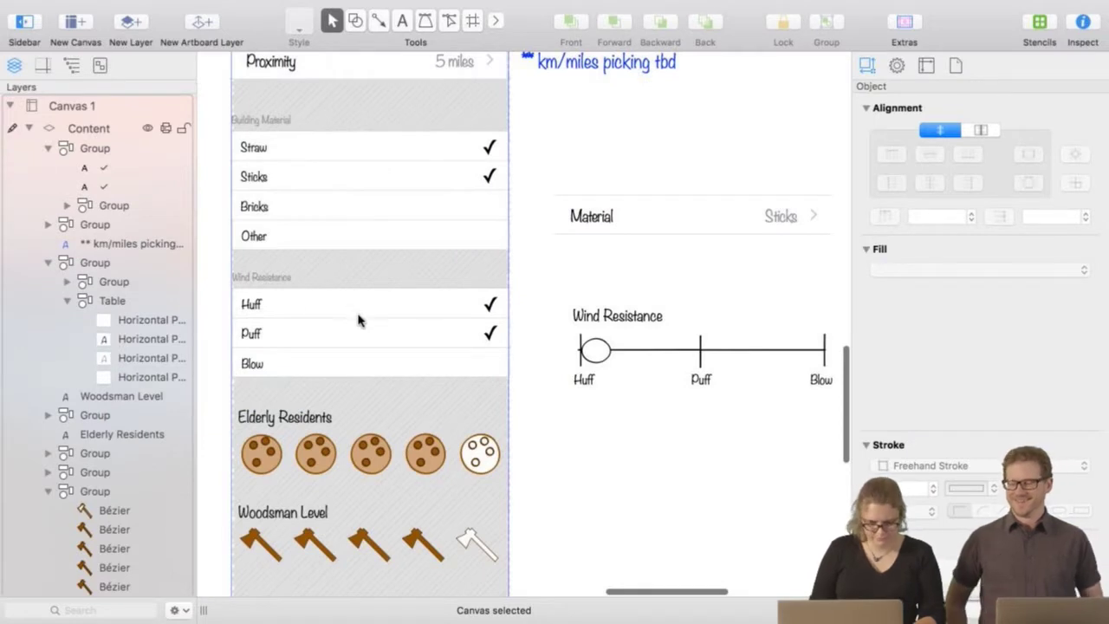
drag(360, 320, 362, 313)
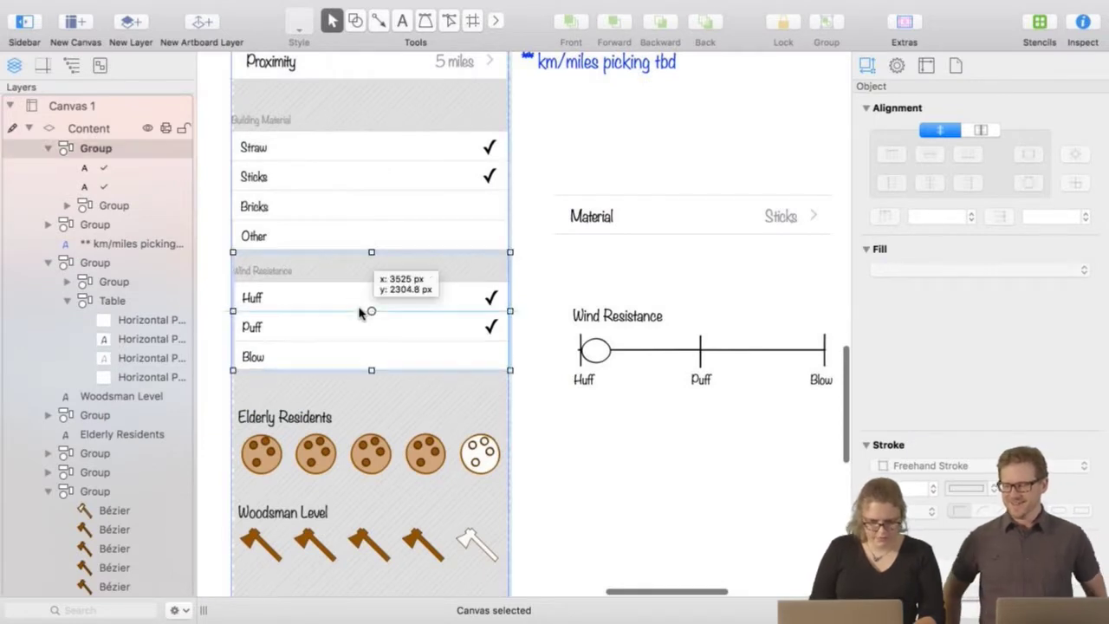
click(589, 478)
Move the Elderly Residents cookie rating out of the screen onto the empty canvas below the Wind Resistance slider.
scroll(589, 477, down, 5)
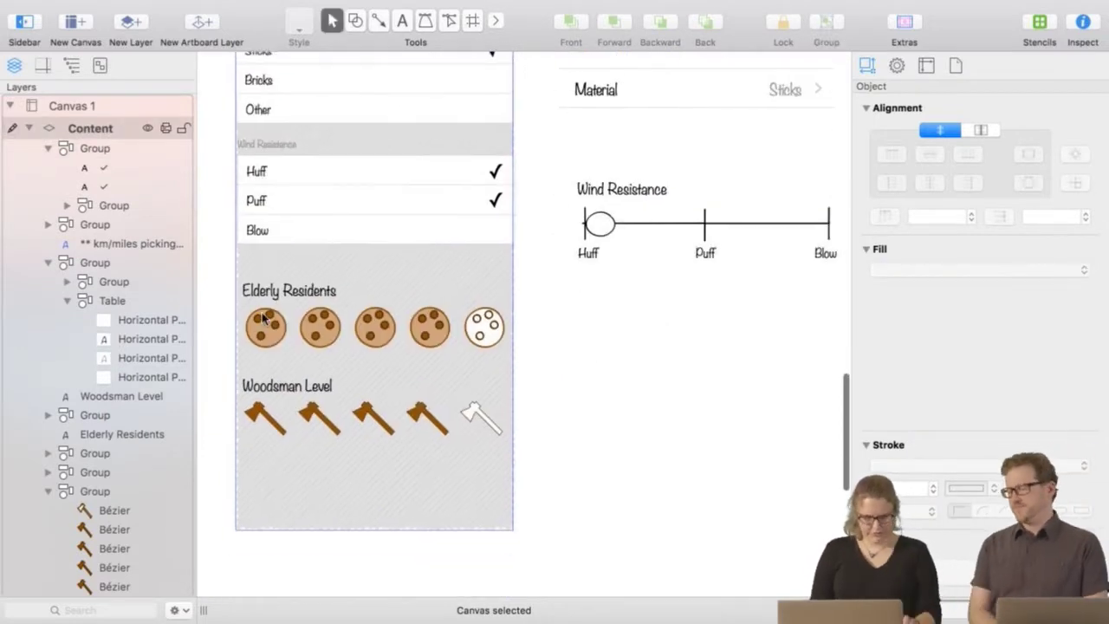
click(362, 326)
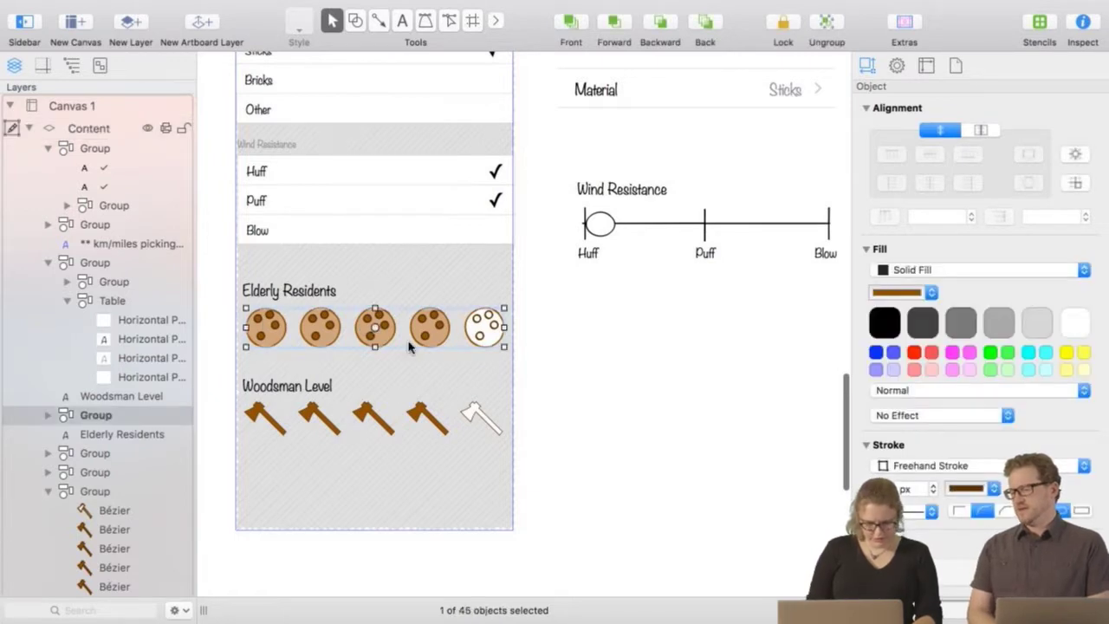
drag(407, 347, 723, 370)
drag(362, 417, 635, 485)
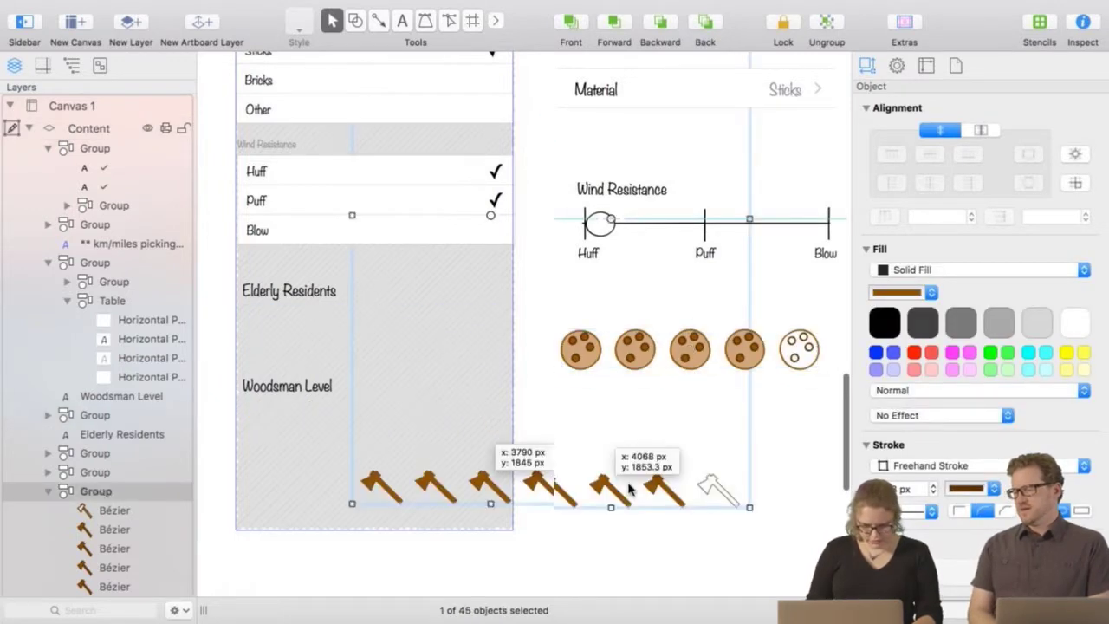
scroll(633, 495, up, 2)
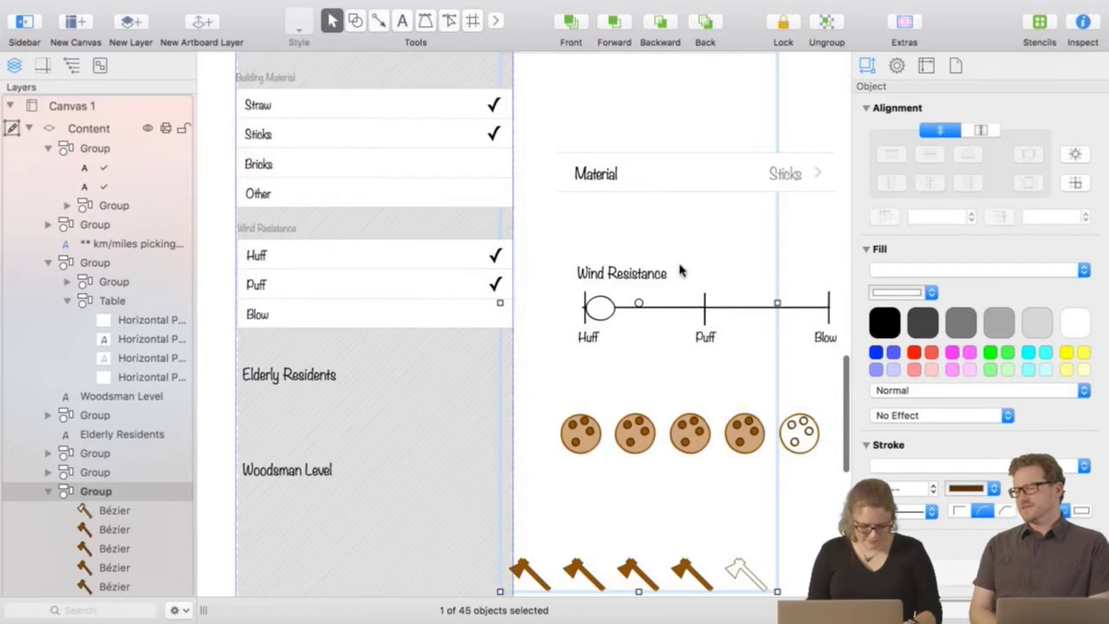
drag(698, 186, 615, 350)
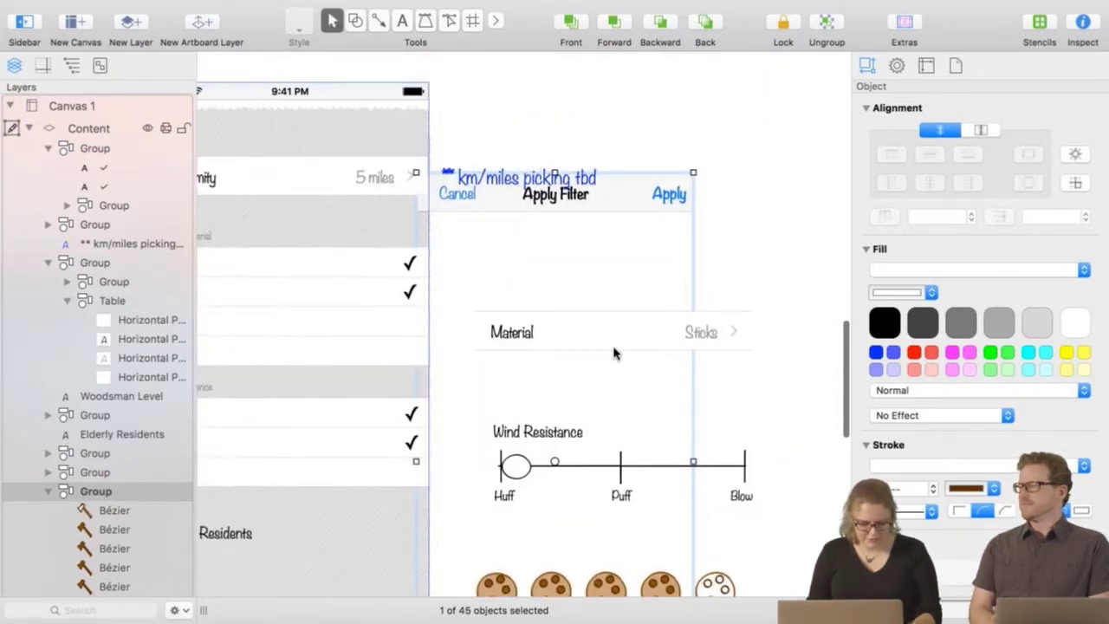
key(super+z)
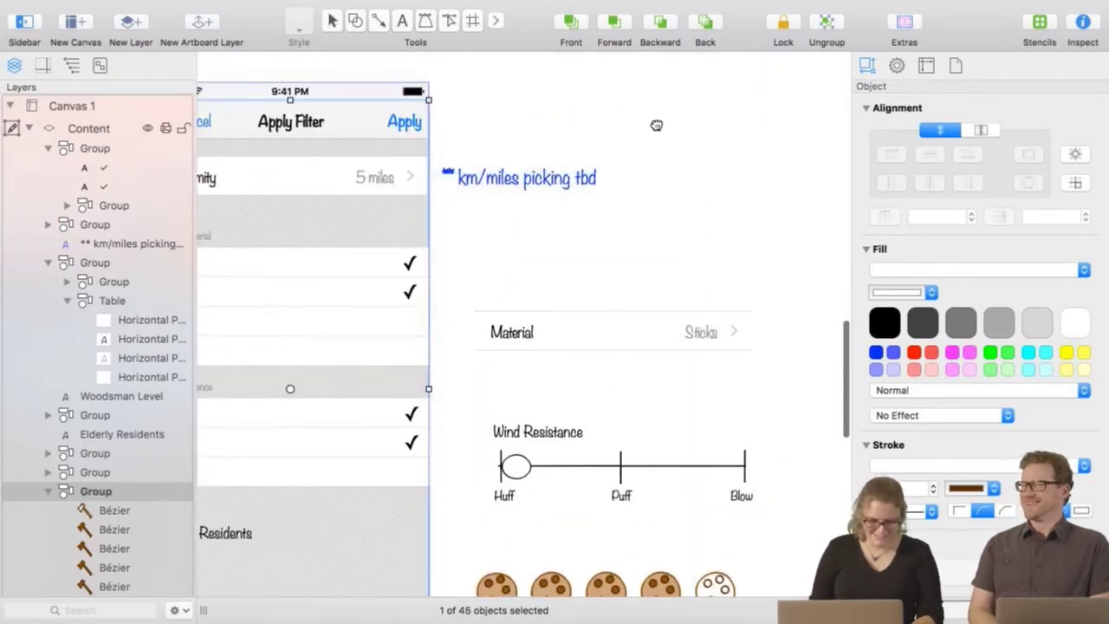
key(super+z)
Cut the five Woodsman Level axes out of the group they share with the screen's navigation bar.
click(371, 460)
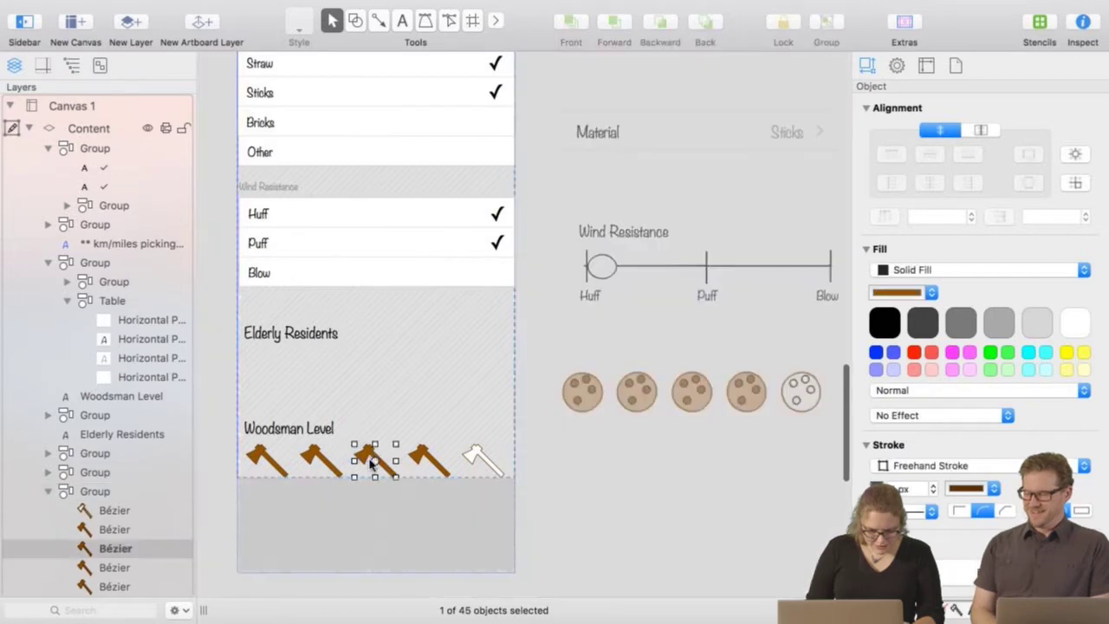
shift+click(320, 459)
shift+click(267, 461)
shift+click(435, 463)
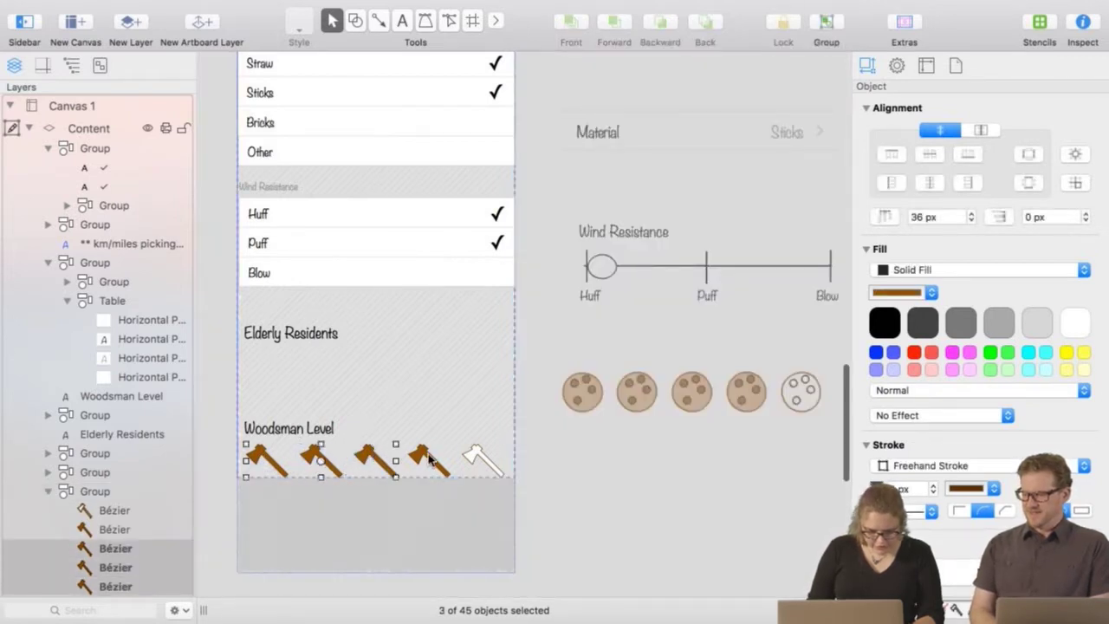
shift+click(473, 463)
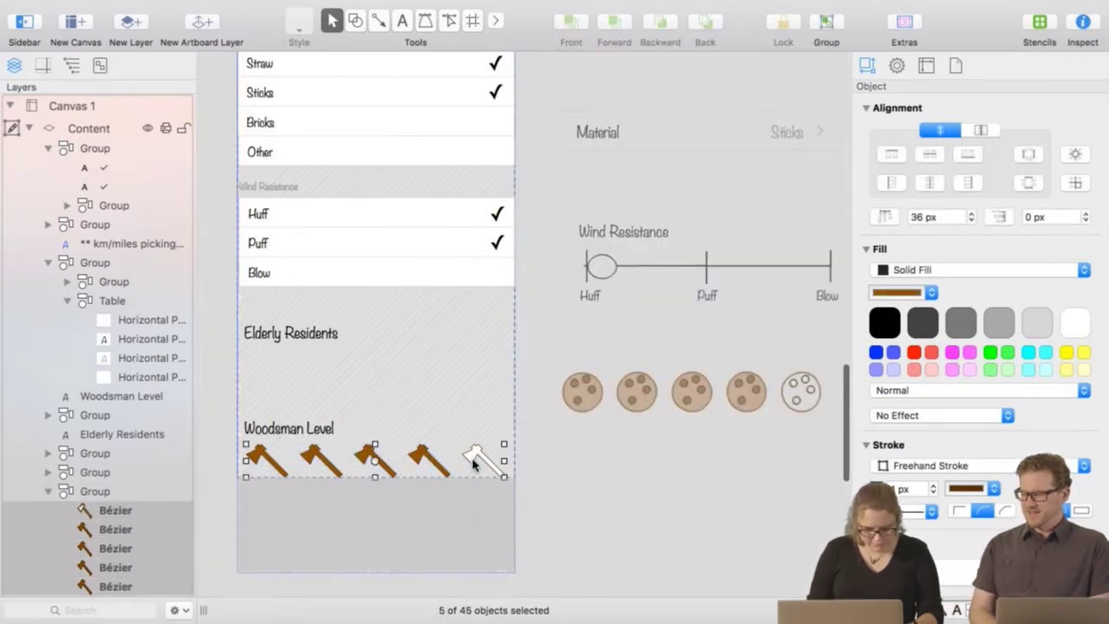
key(Delete)
click(627, 503)
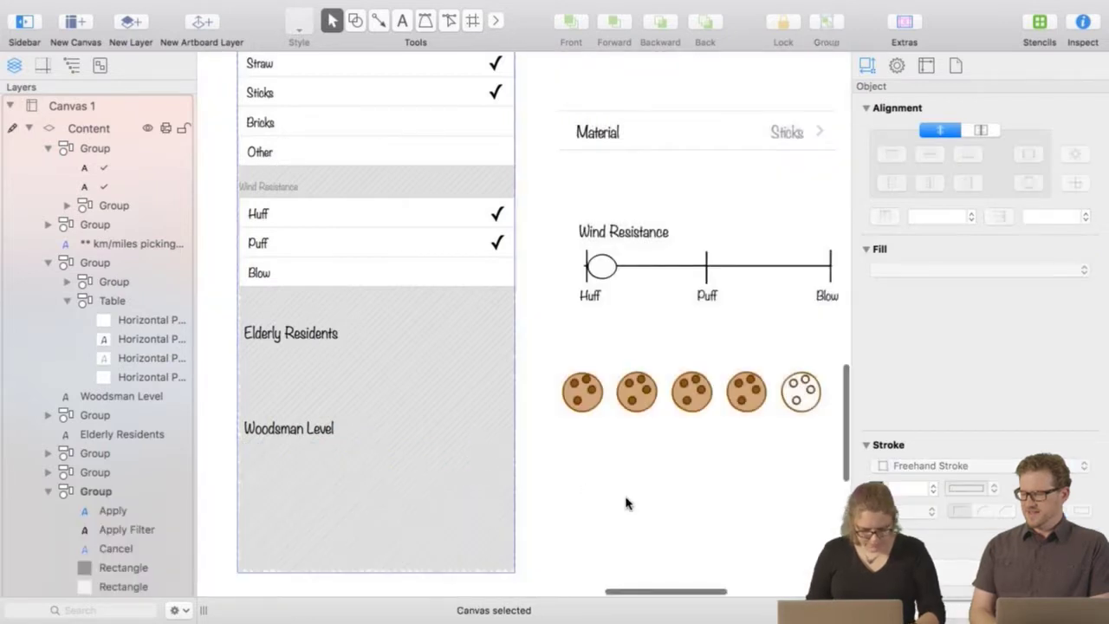
Paste the five axes, move them onto the empty canvas below the cookies, and keep them as one group.
key(ctrl+v)
drag(421, 456, 743, 459)
key(ctrl+shift+g)
click(687, 518)
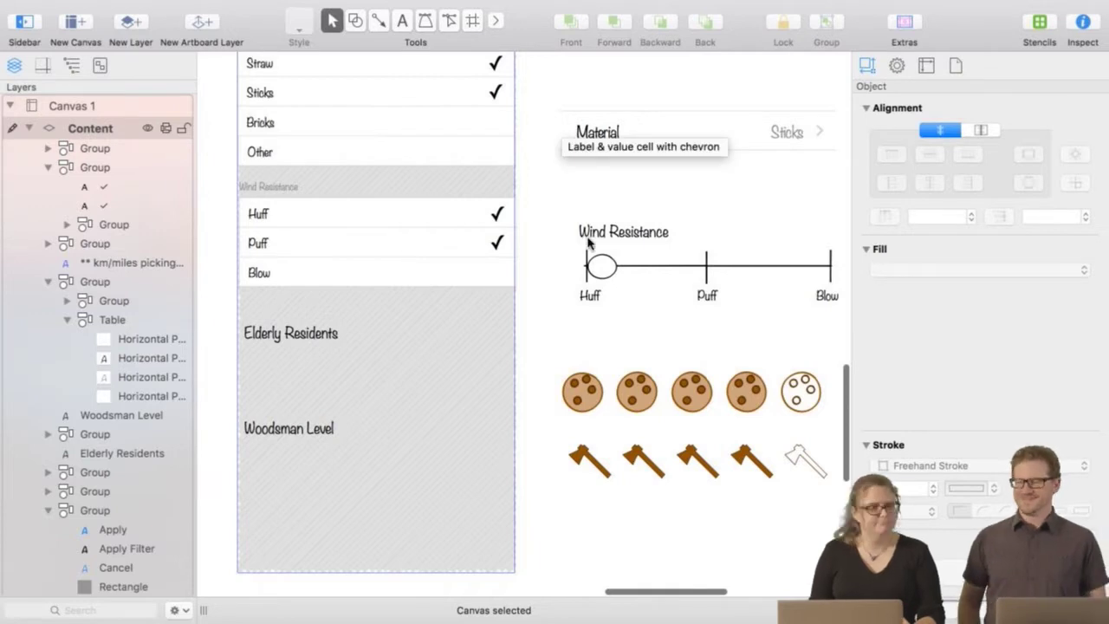
Move the Material row into the Apply Filter screen, full width under the Elderly Residents heading.
click(654, 145)
drag(654, 144, 333, 374)
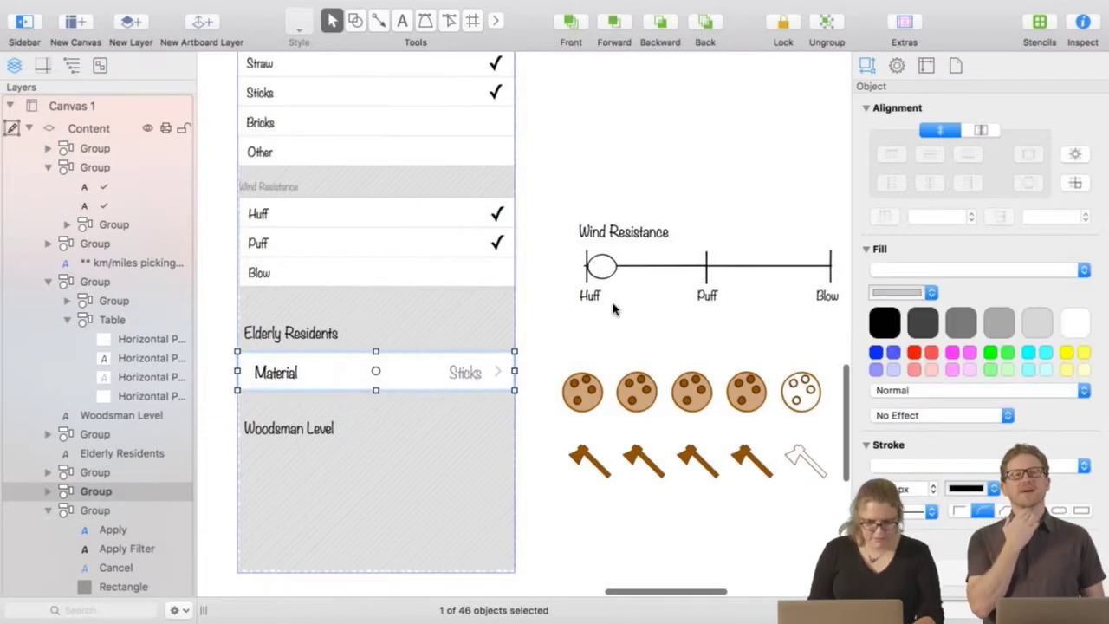
click(606, 327)
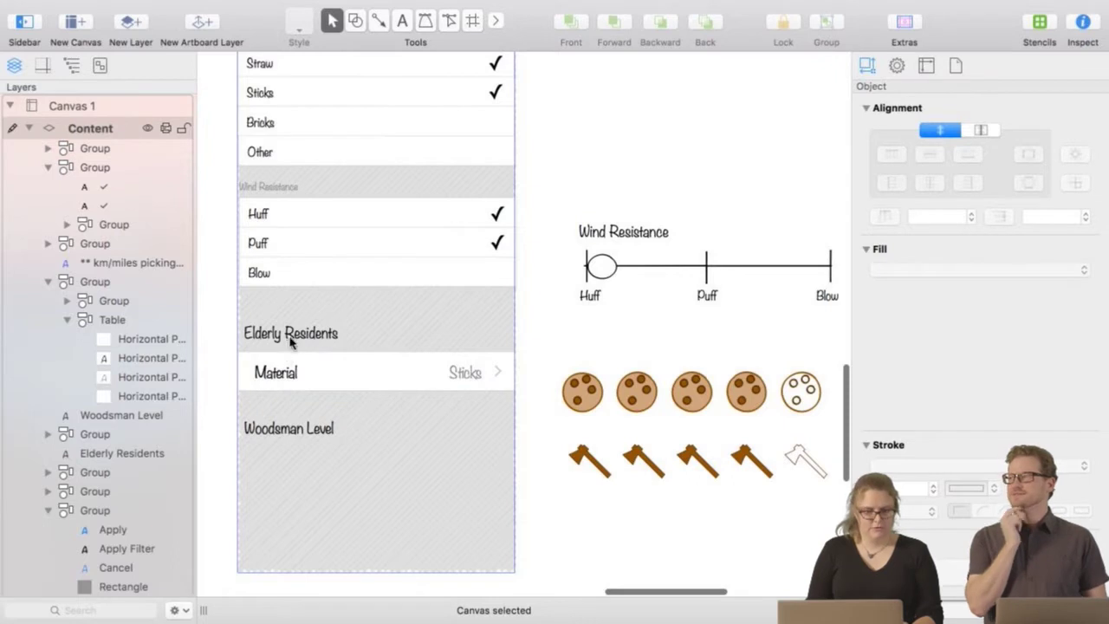
Relabel the Material row as Elderly Residents and delete the separate Elderly Residents heading above it.
double_click(277, 372)
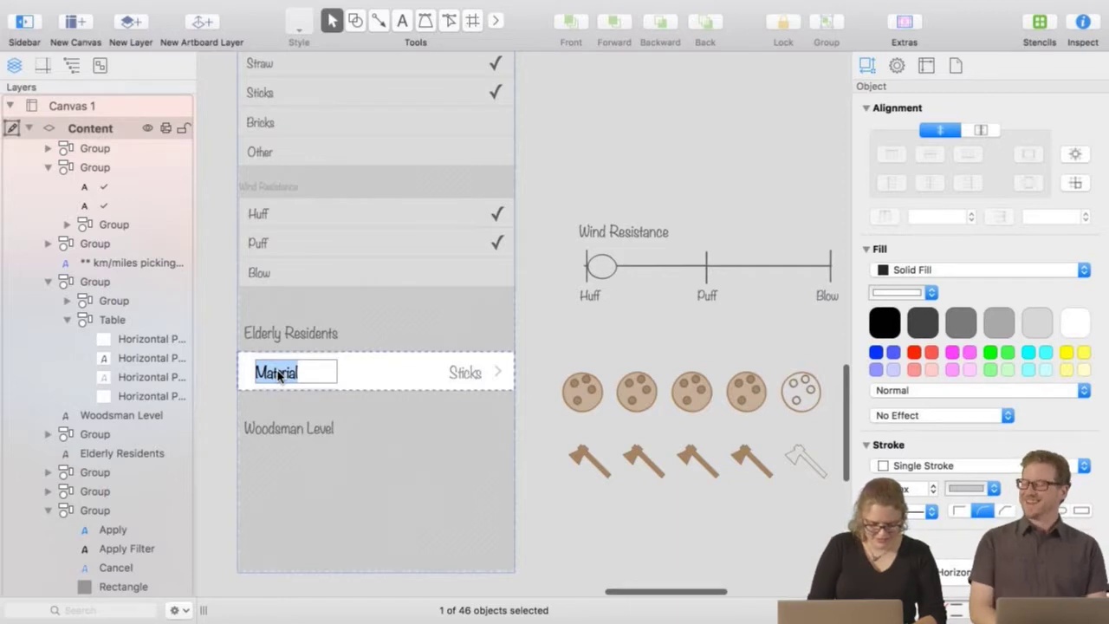
text(Elderly Residents)
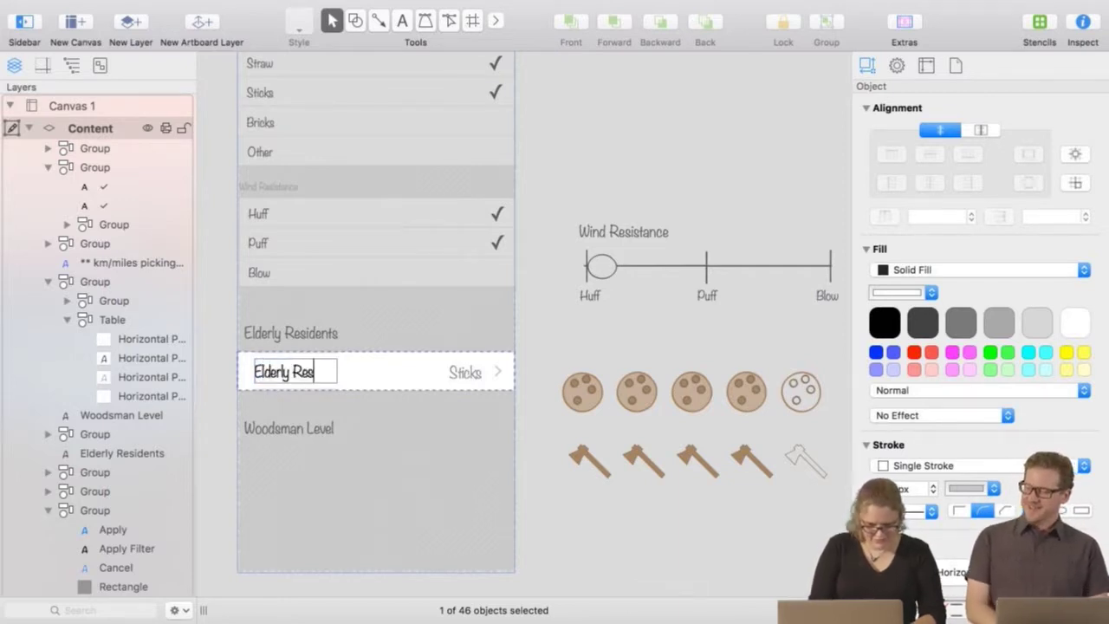
click(586, 330)
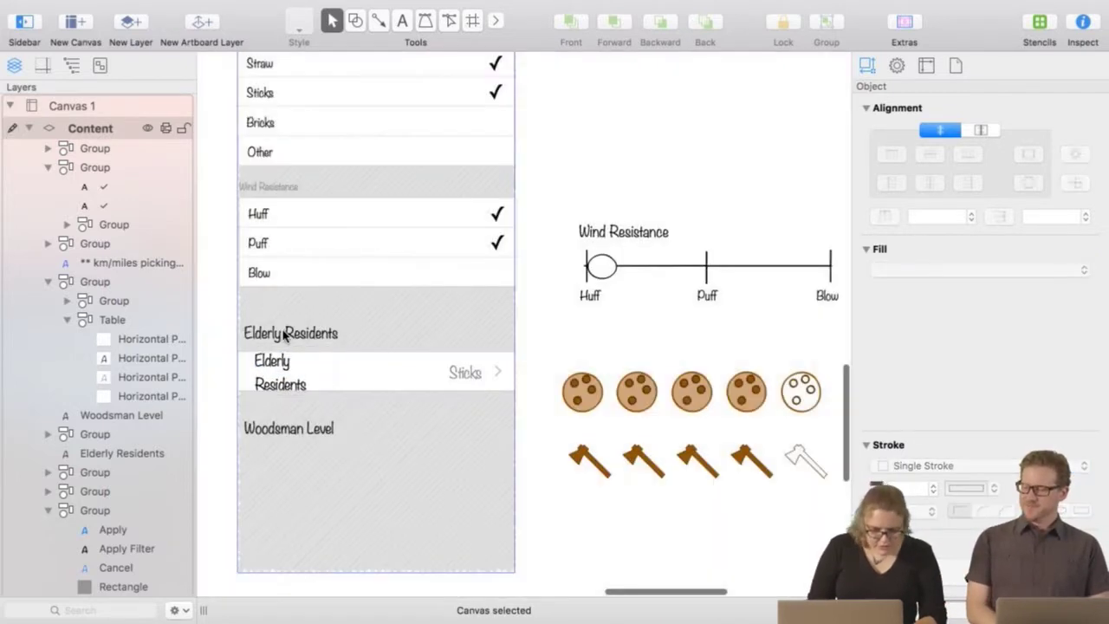
click(282, 331)
key(Delete)
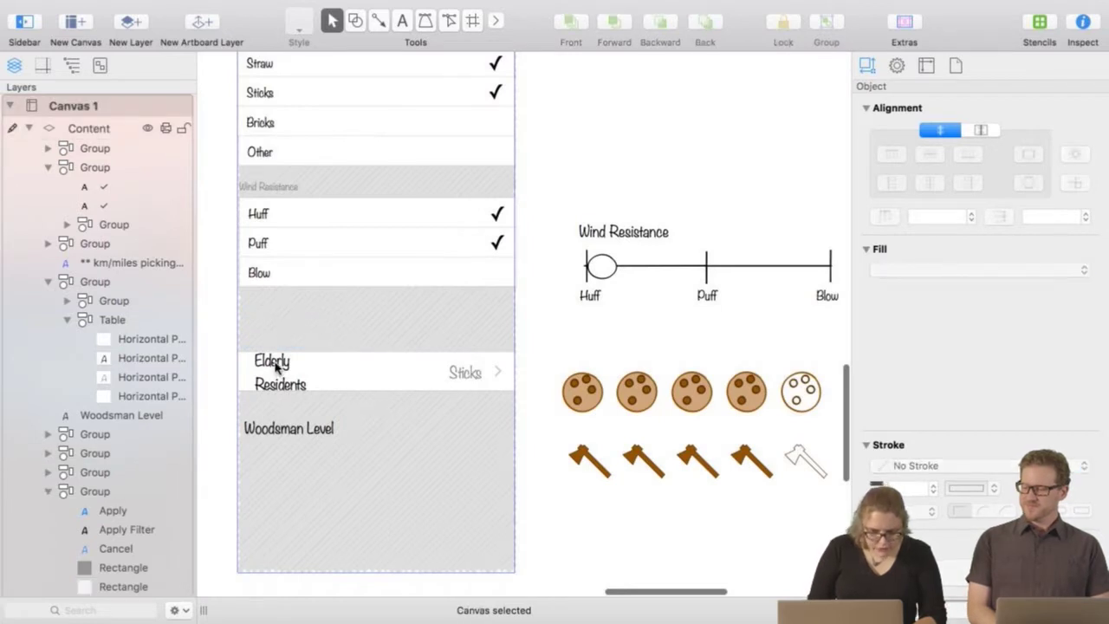
Widen the row's Elderly Residents label to fit on one line and narrow the chevron cell to the screen's edge.
click(283, 369)
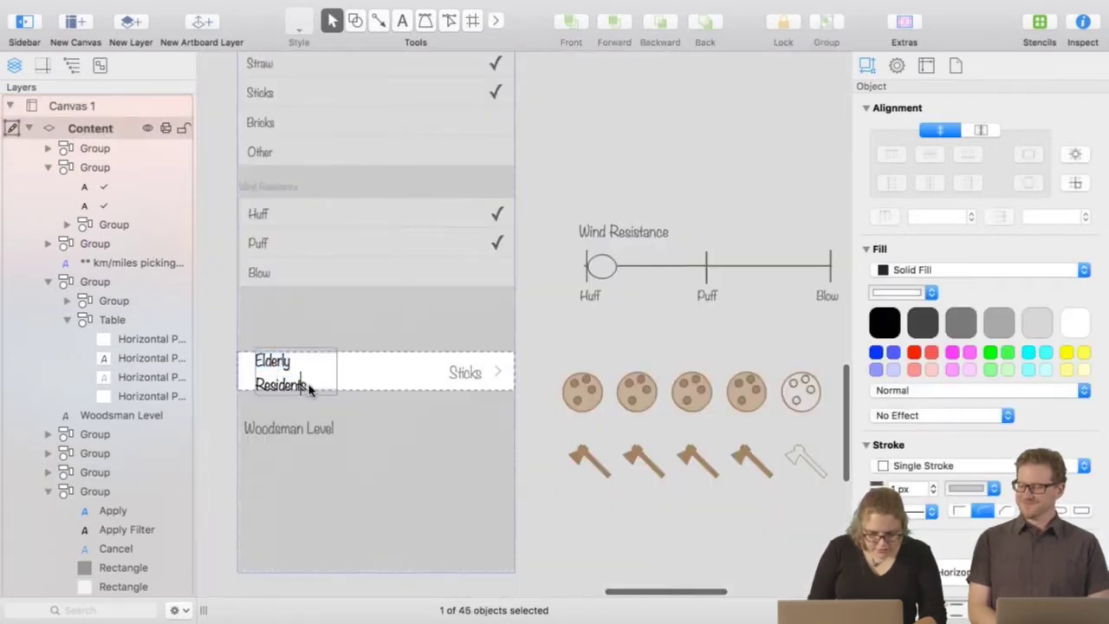
click(343, 383)
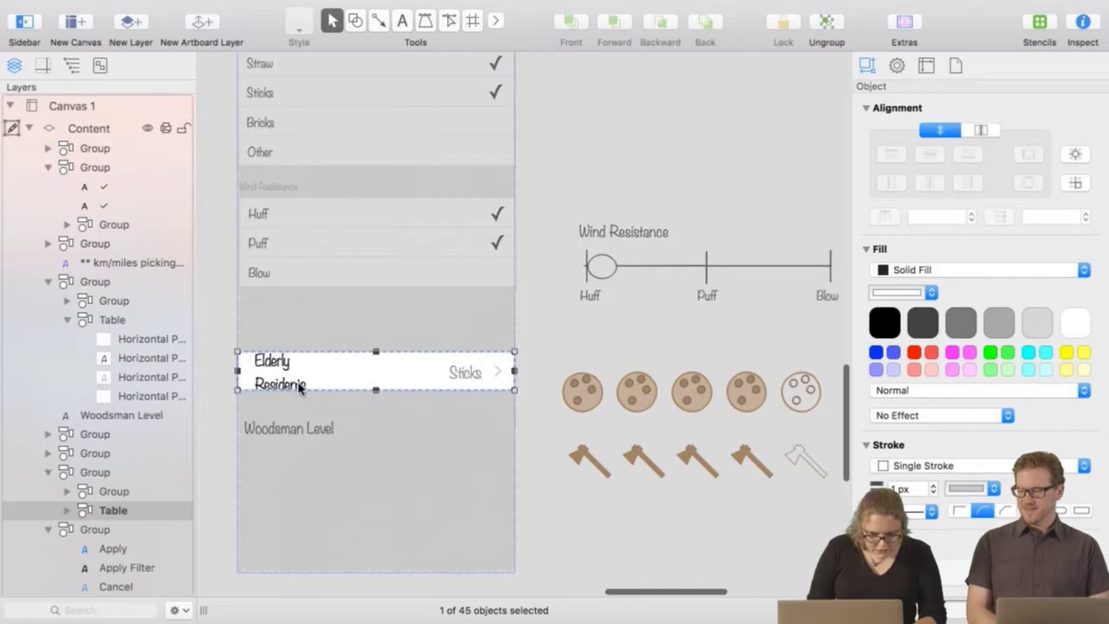
click(299, 387)
drag(337, 370, 375, 370)
click(517, 370)
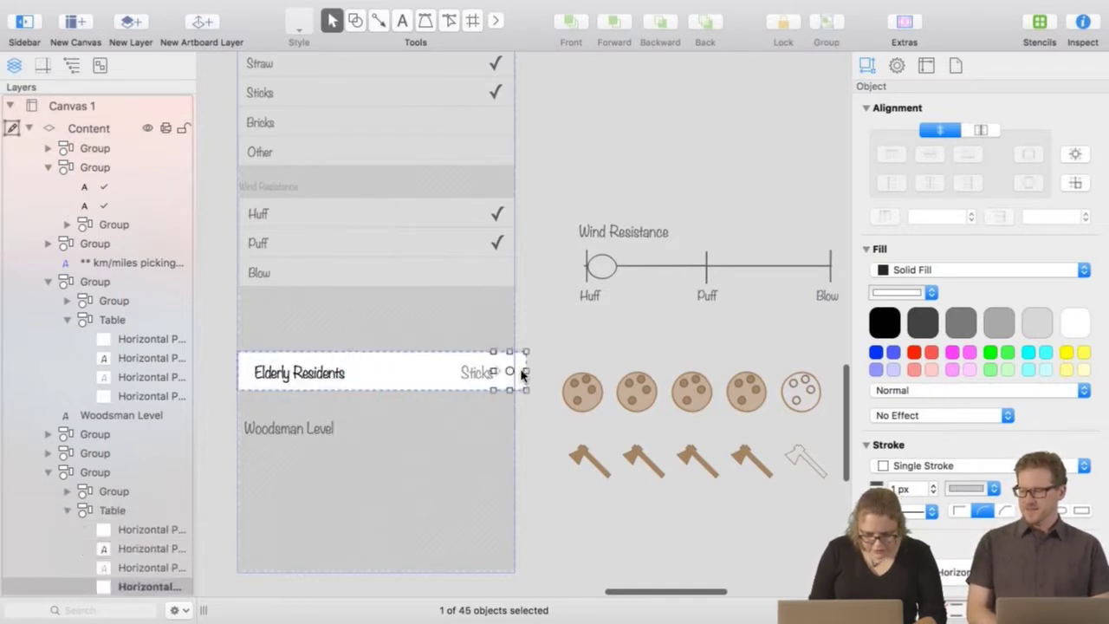
drag(522, 370, 518, 370)
click(564, 354)
Replace the Sticks value in the Elderly Residents row with a plus sign.
double_click(472, 372)
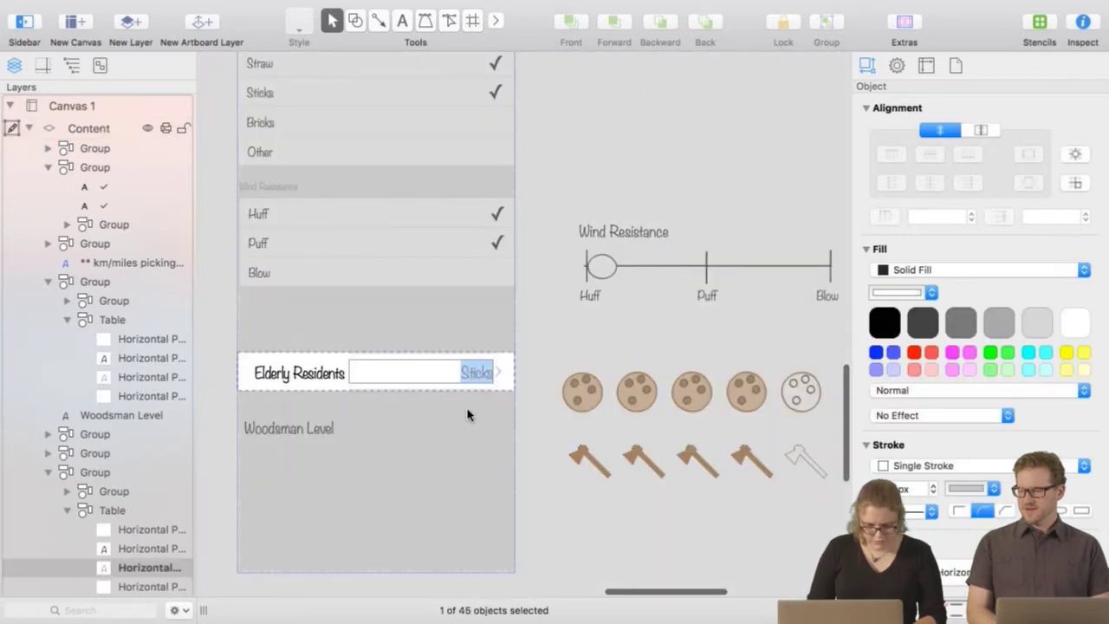
key(BackSpace)
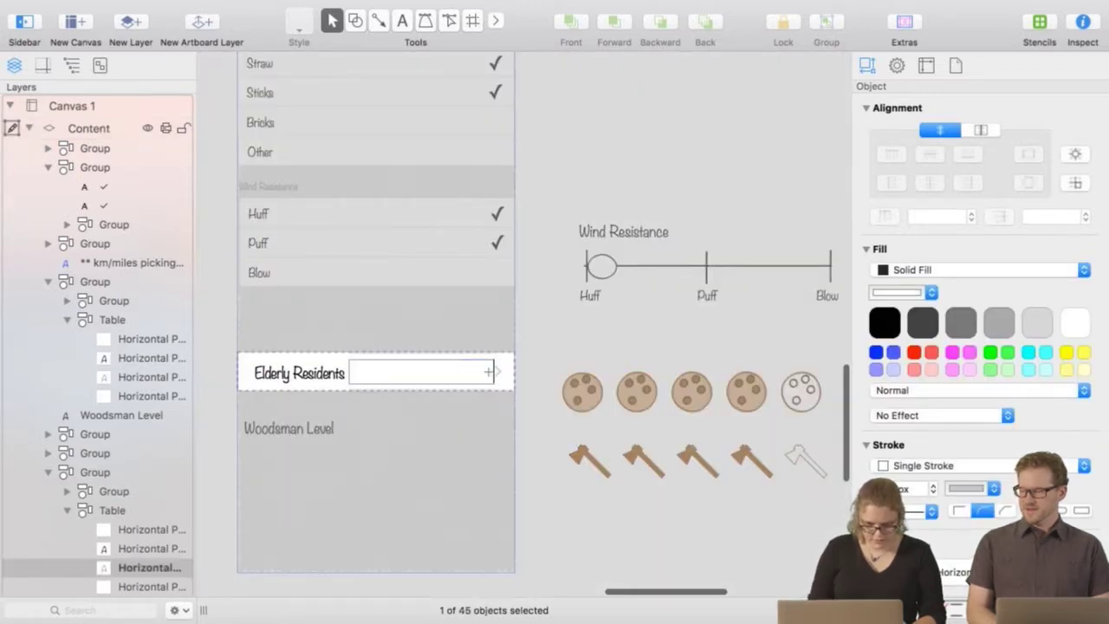
click(562, 355)
Shrink the five cookies to fit between the Elderly Residents label and the plus sign, and group them with the row.
mouse_move(554, 357)
mouse_down()
mouse_move(806, 411)
mouse_move(821, 372)
mouse_move(747, 381)
mouse_move(754, 397)
mouse_move(418, 374)
mouse_up()
click(754, 397)
click(663, 374)
shift+click(507, 374)
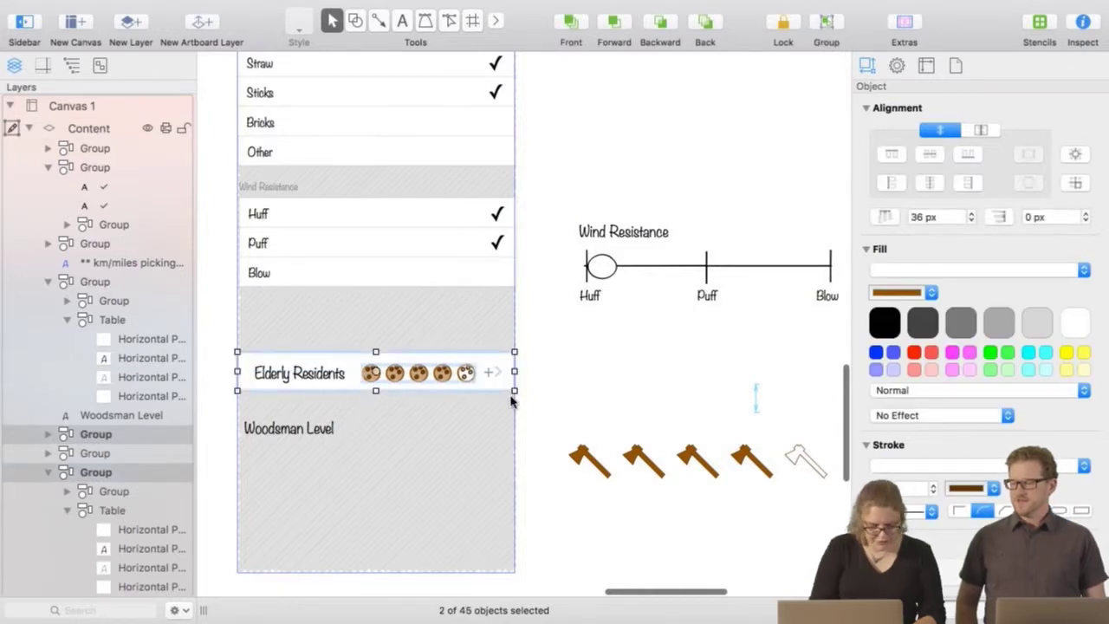
key(ctrl+alt+super+Up)
key(super+shift+g)
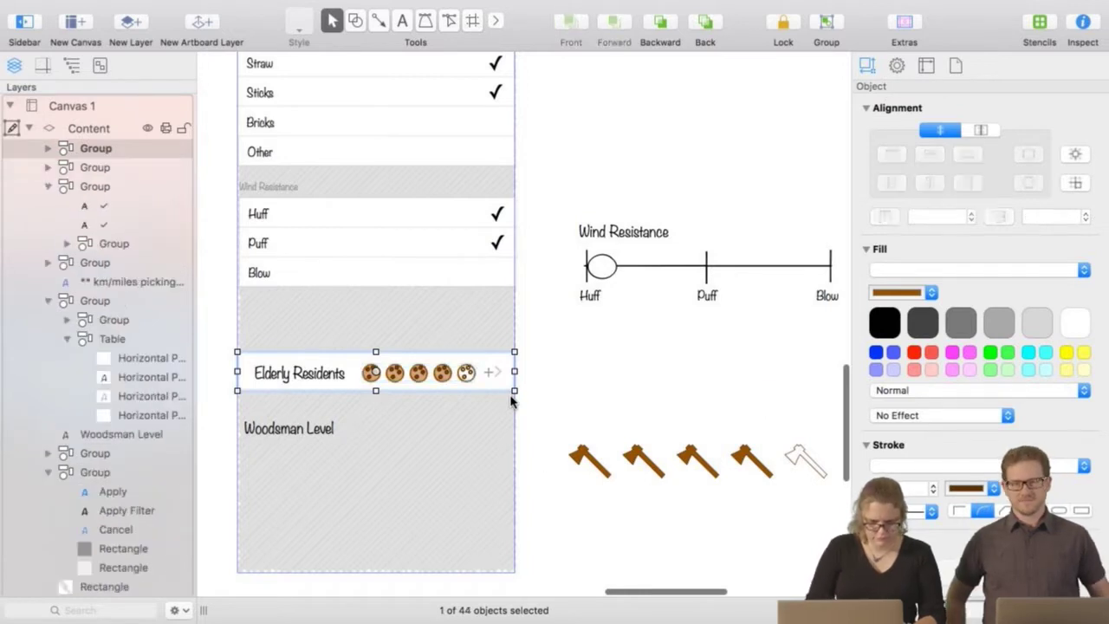
Move the cookie row up beneath the Wind Resistance table and place a duplicate of it below.
click(599, 389)
drag(397, 374, 412, 397)
key(super+d)
Delete the Woodsman Level heading and the five cookies in the lower Elderly Residents row.
click(305, 434)
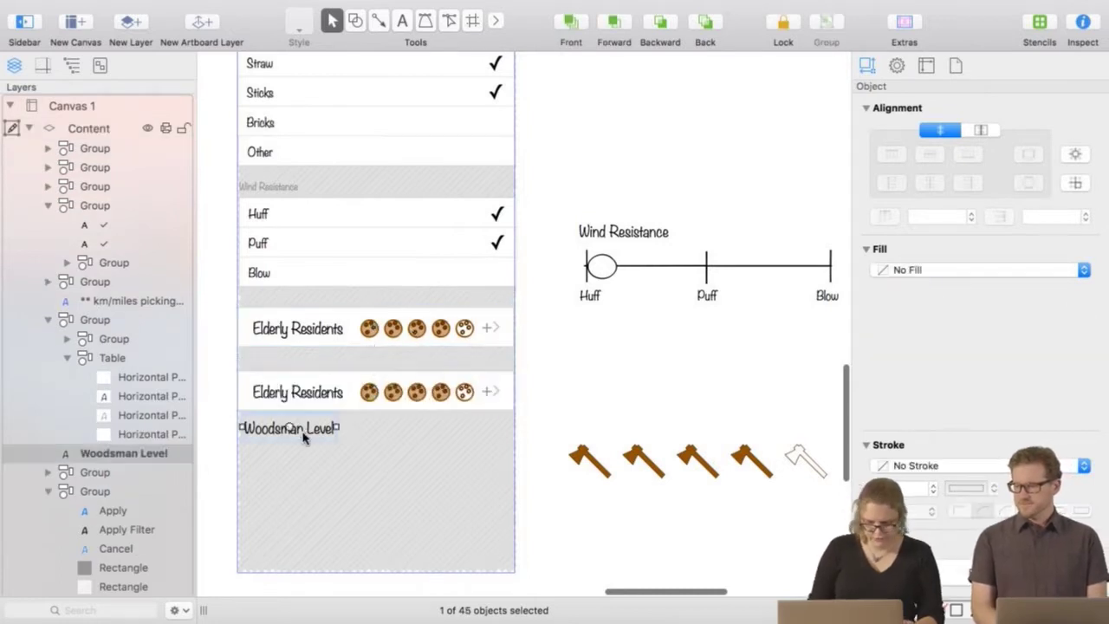
key(Delete)
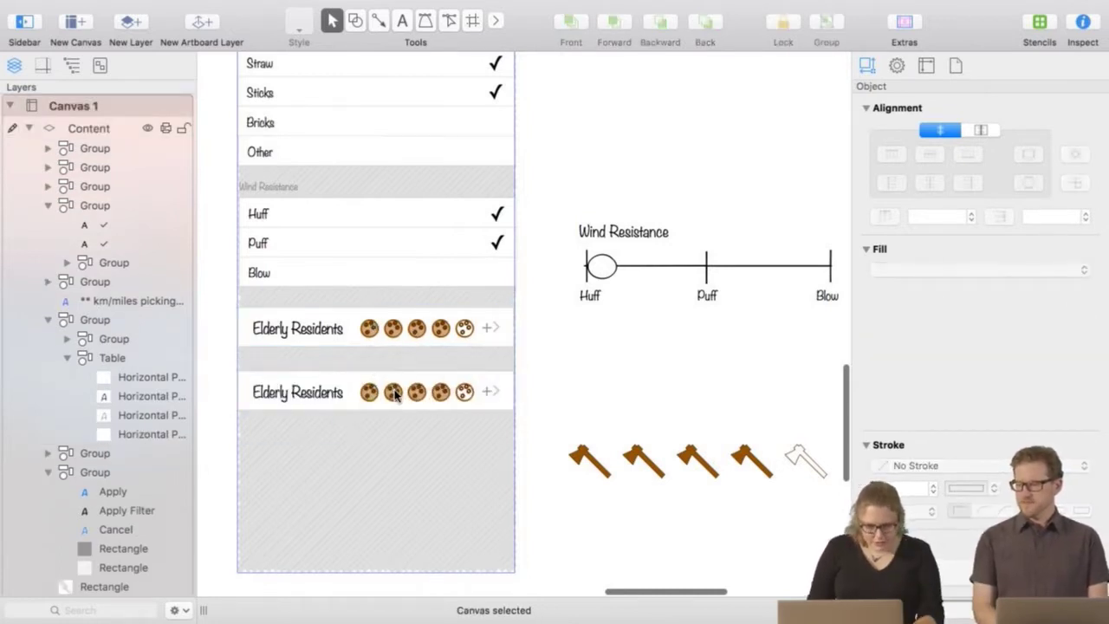
click(394, 394)
double_click(395, 395)
key(Delete)
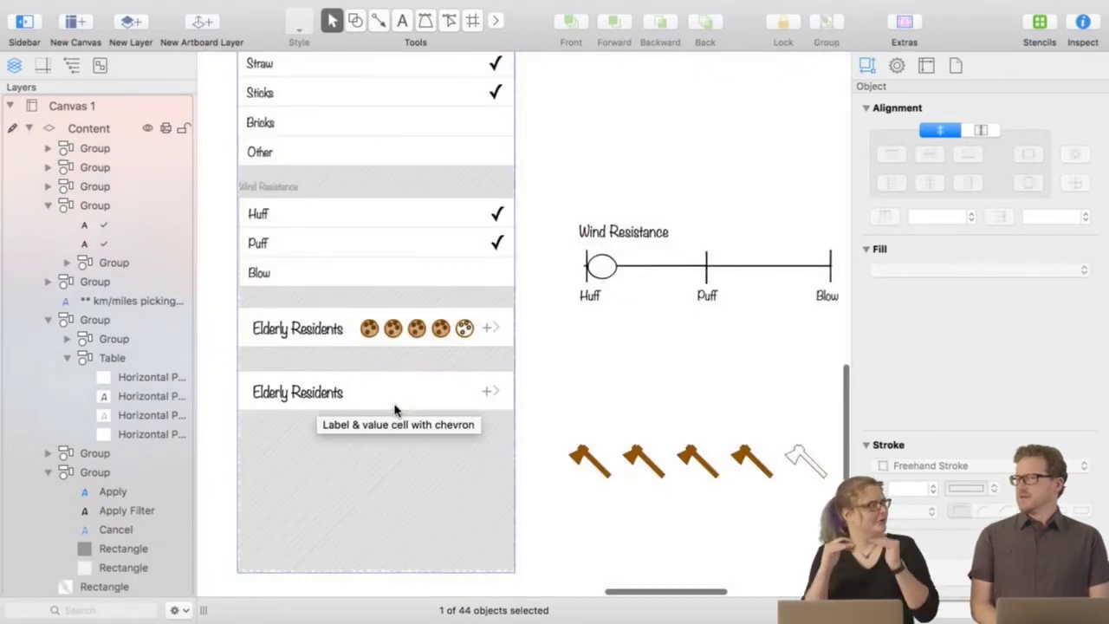
key(Escape)
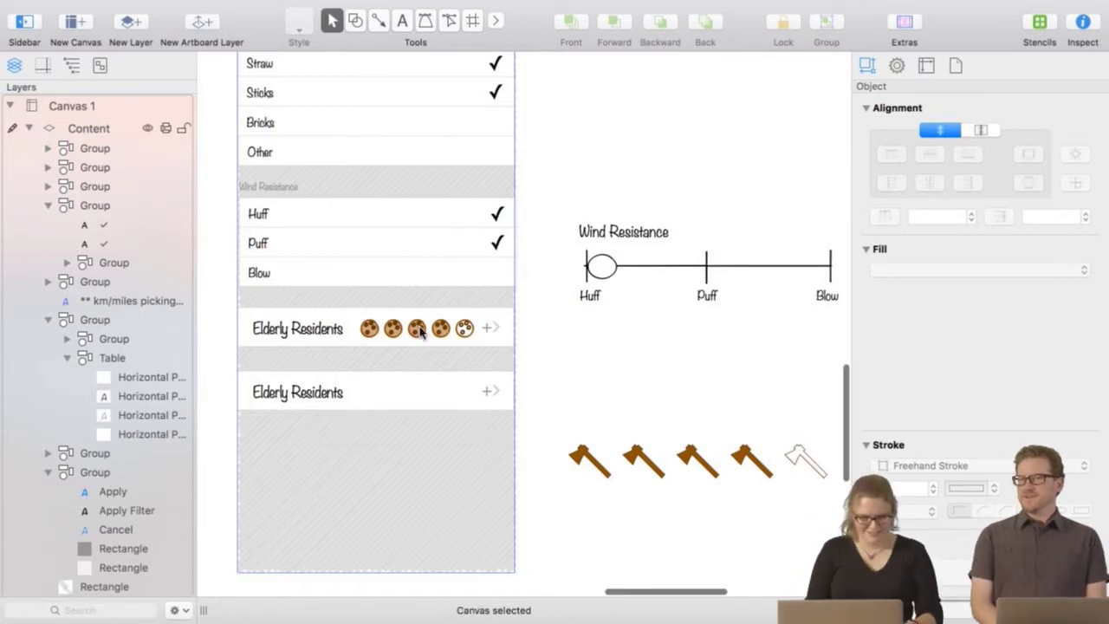
click(486, 394)
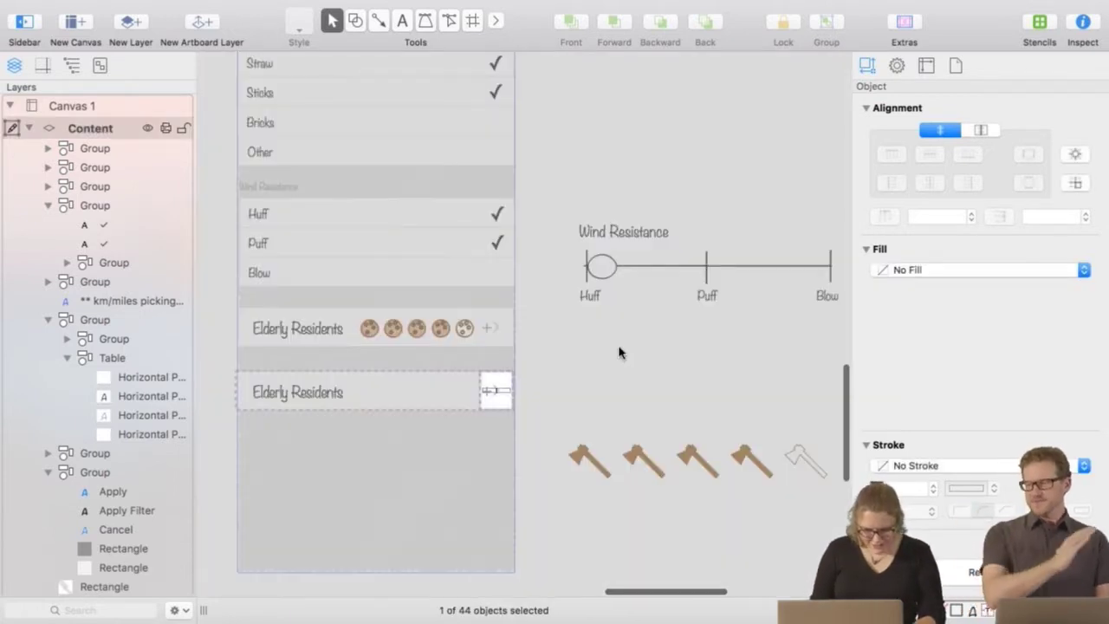
click(619, 354)
click(486, 395)
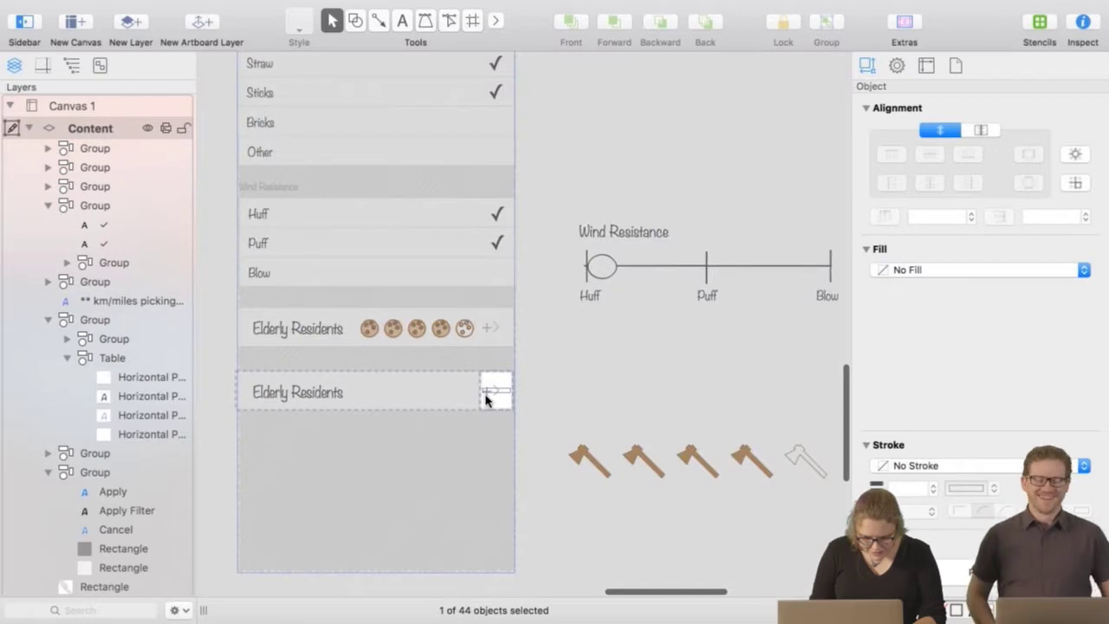
click(486, 398)
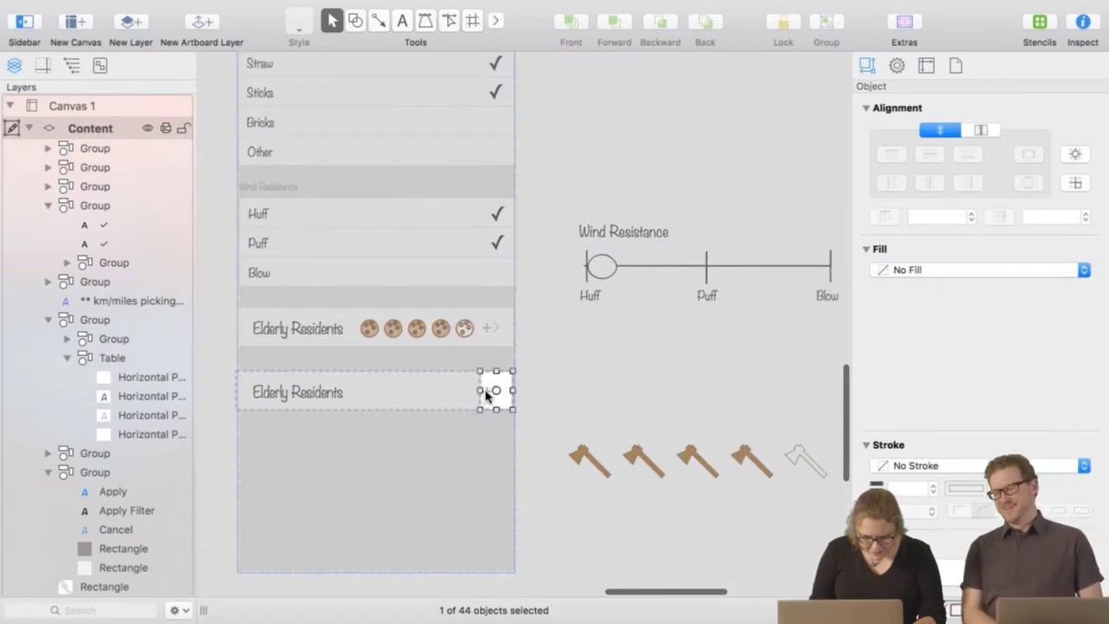
click(630, 376)
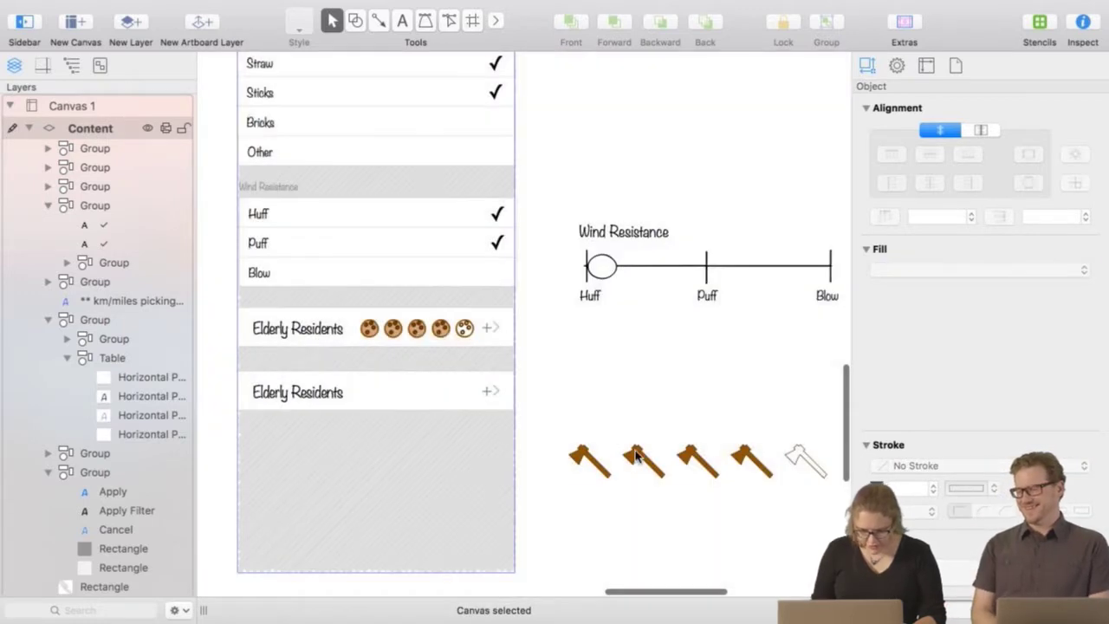
Shrink the five axes to fit between the lower row's label and plus sign, and bring them to the front.
drag(636, 456, 582, 430)
drag(769, 433, 444, 393)
click(643, 491)
click(571, 21)
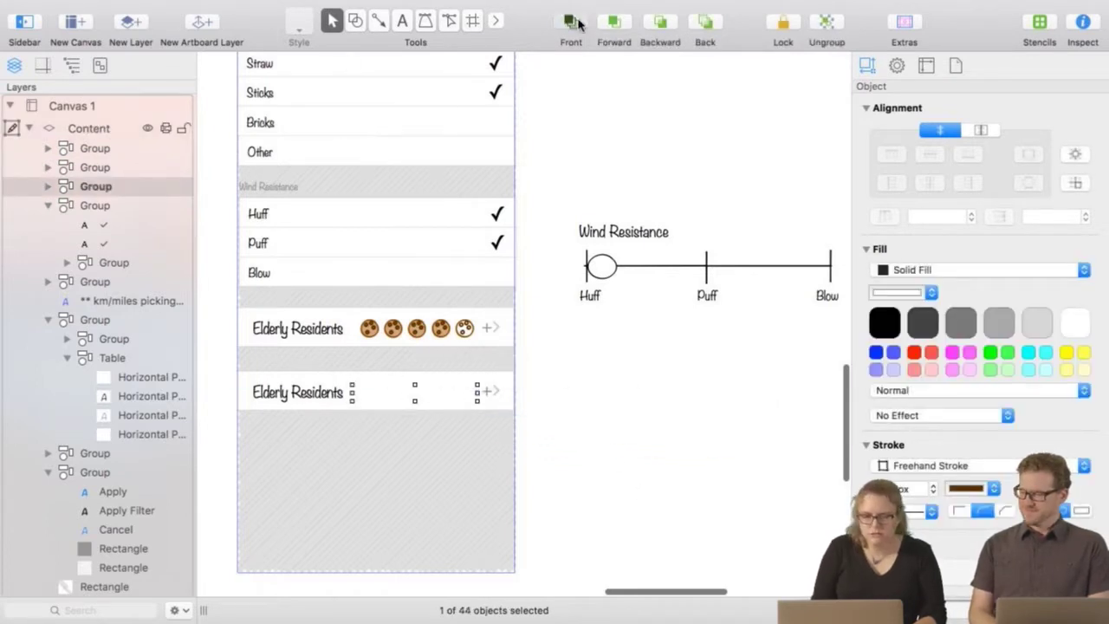
click(646, 485)
click(412, 392)
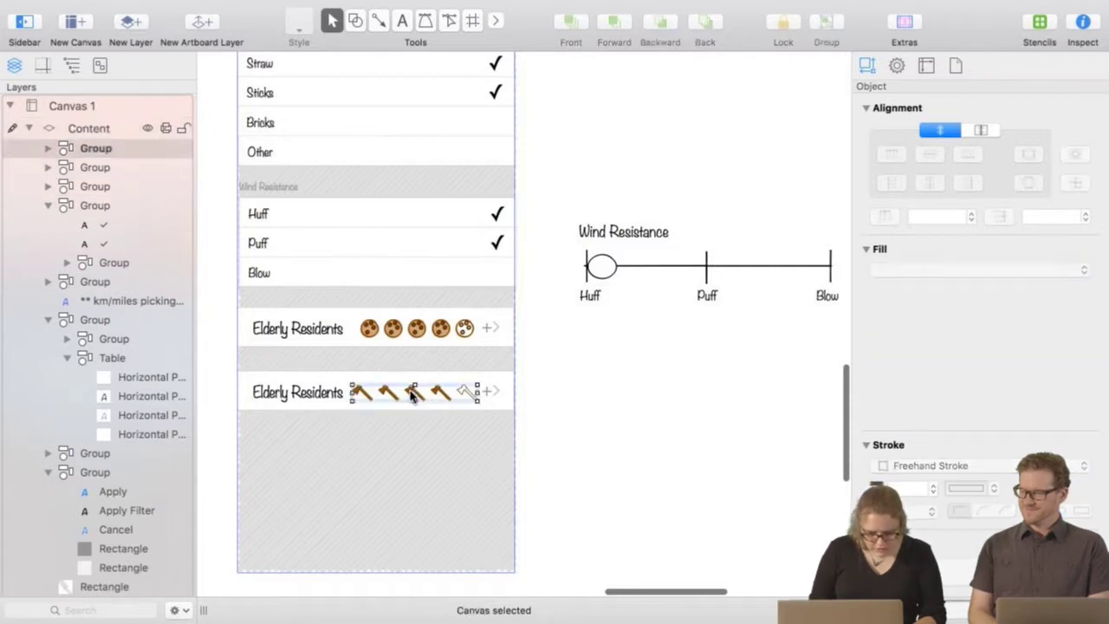
drag(475, 393, 437, 394)
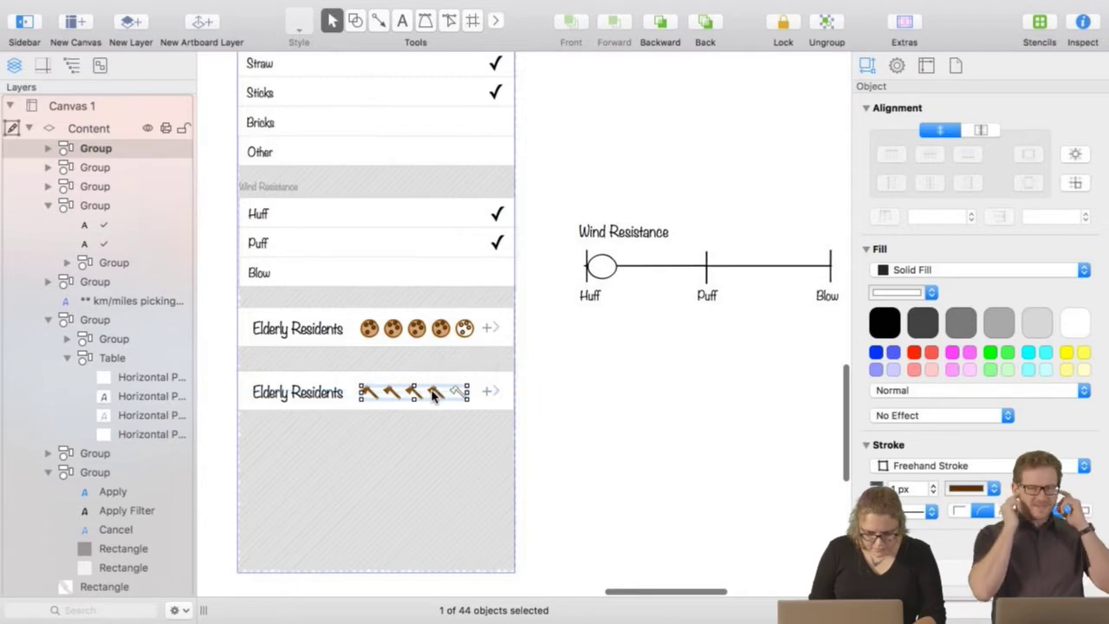
Copy the slider's Wind Resistance label onto the empty canvas below it and change the copy's text to "or less".
click(635, 231)
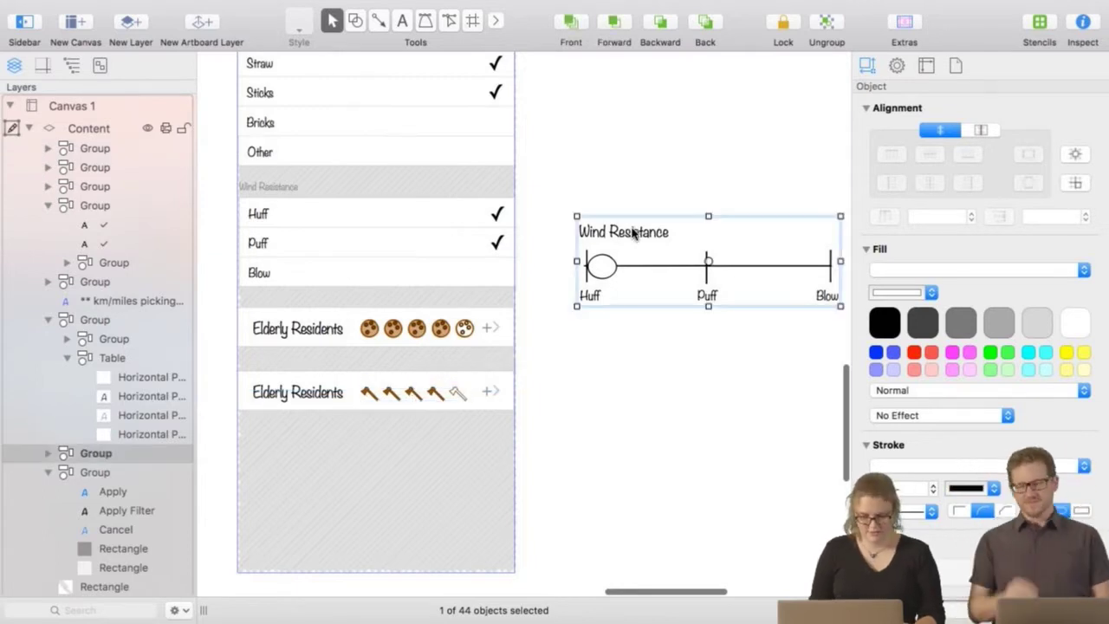
drag(624, 239, 657, 372)
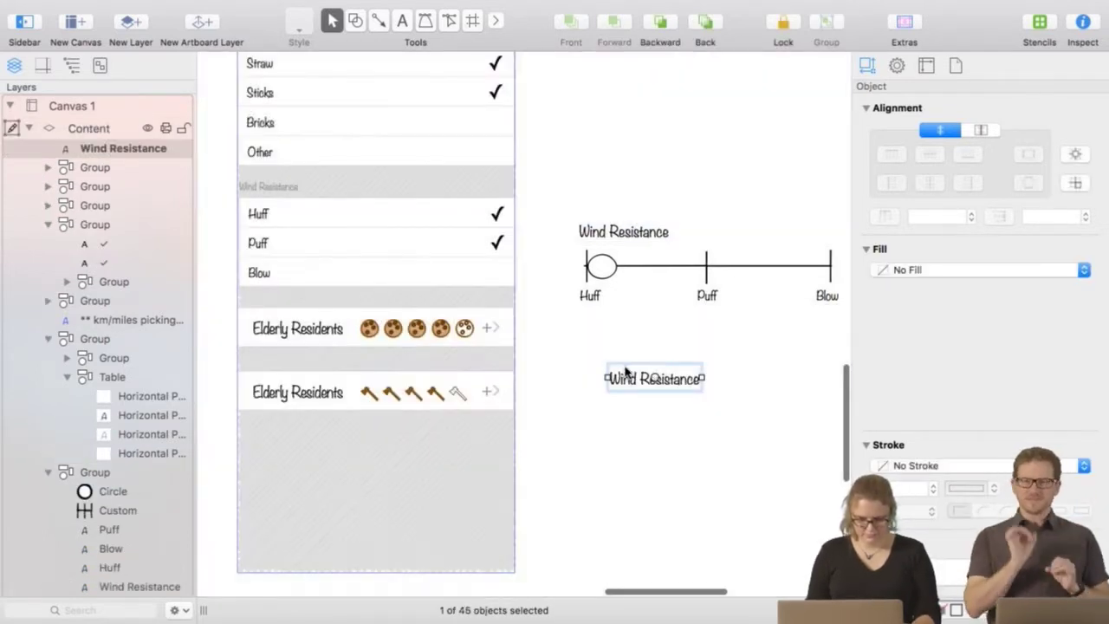
double_click(626, 382)
key(super+a)
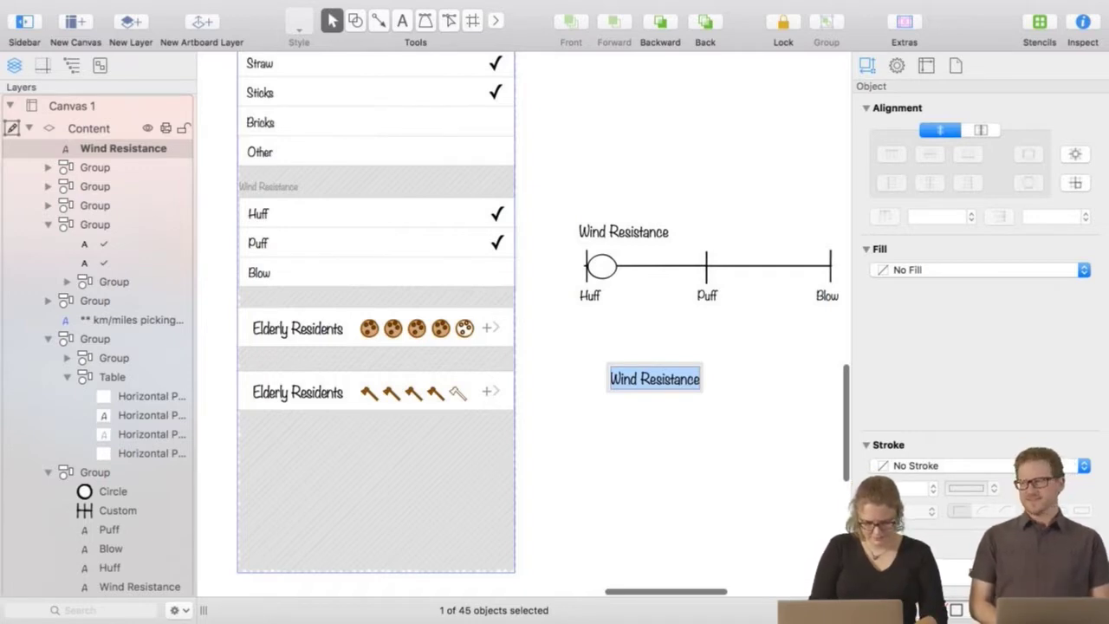
text(or Lea)
key(BackSpace)
key(BackSpace)
key(BackSpace)
key(BackSpace)
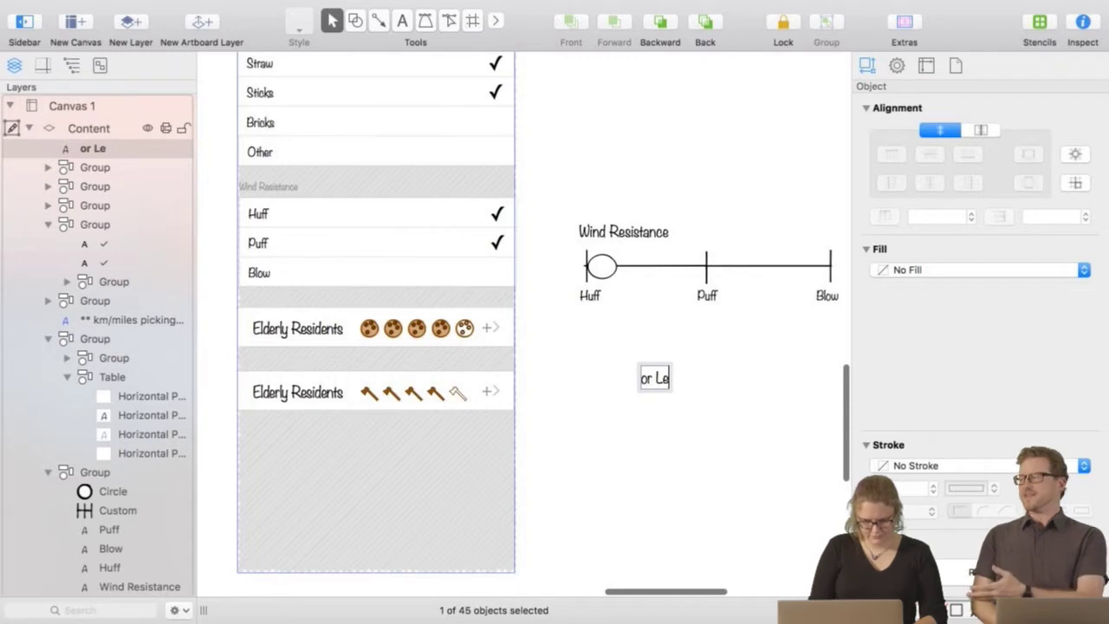
text(less)
click(606, 465)
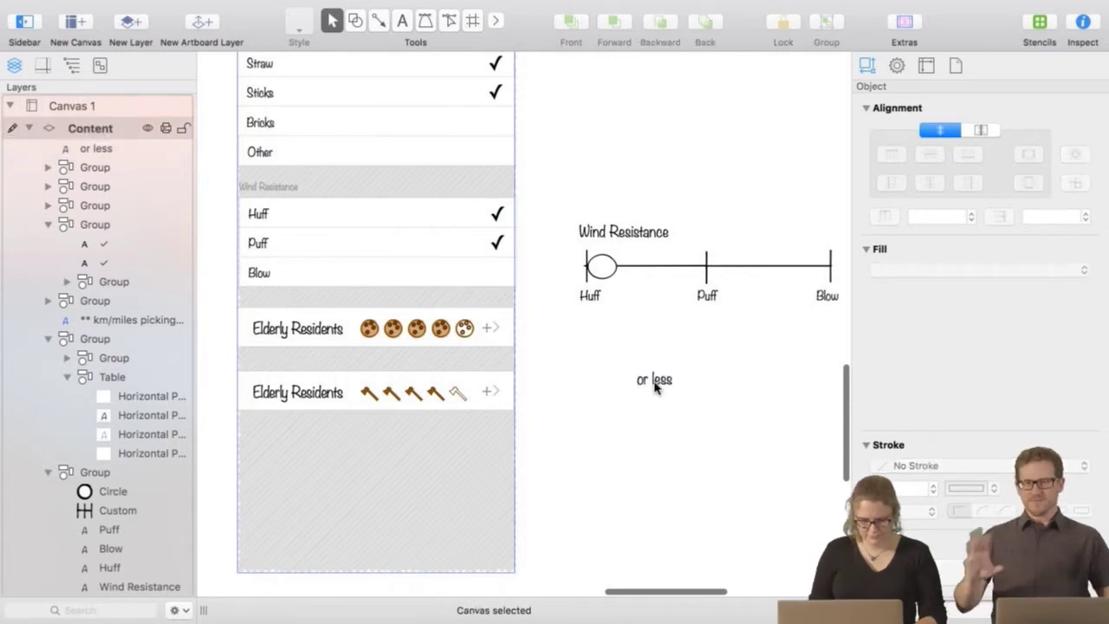
Give the "or less" label a solid white fill.
click(656, 378)
scroll(948, 208, down, 1)
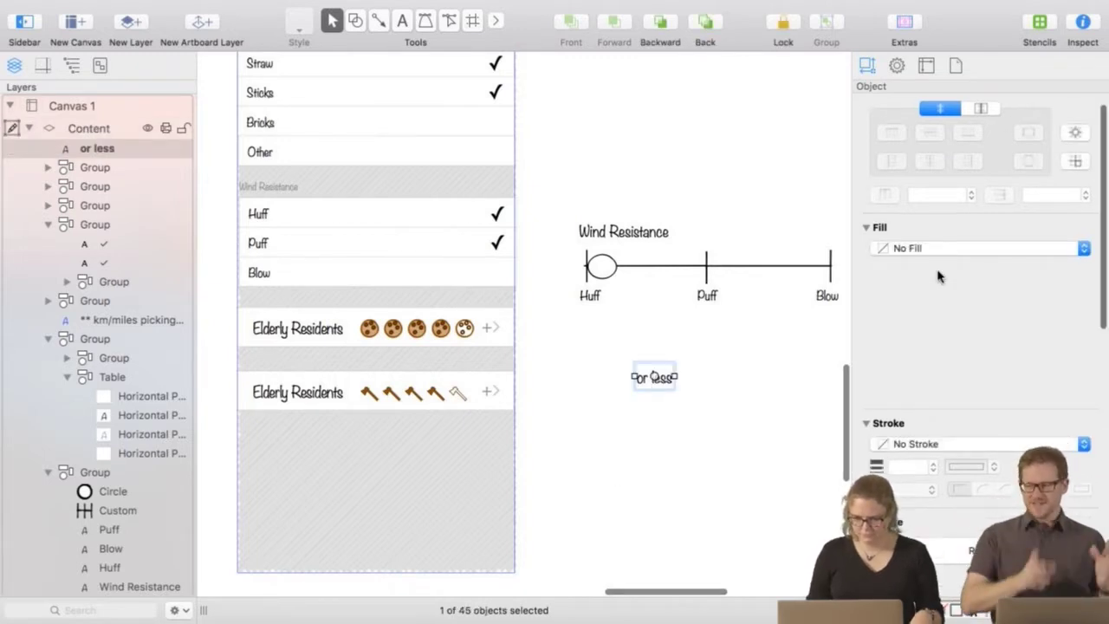
click(921, 252)
click(920, 278)
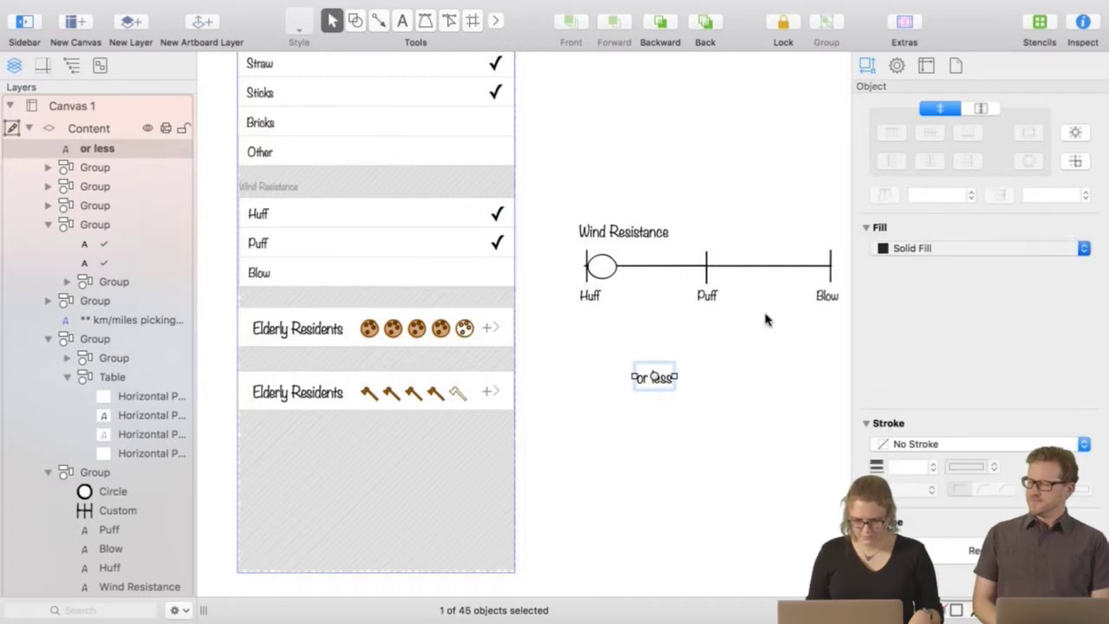
double_click(667, 381)
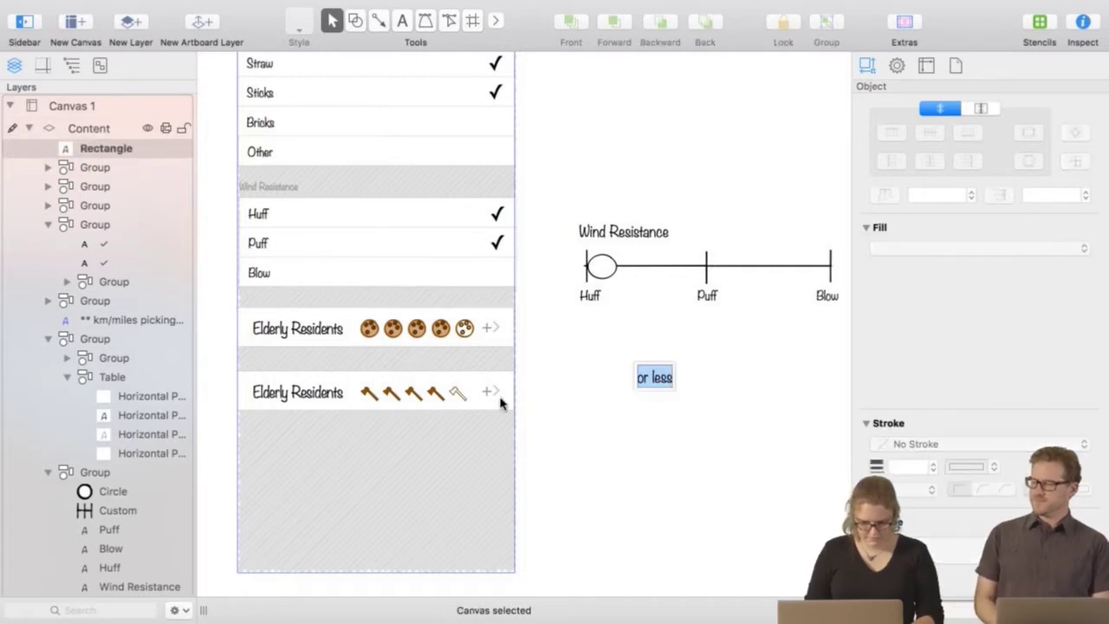
key(Escape)
Make the axes narrower and place the "or less" label, in smaller text, between them and the lower row's chevron.
drag(655, 379, 596, 409)
click(431, 398)
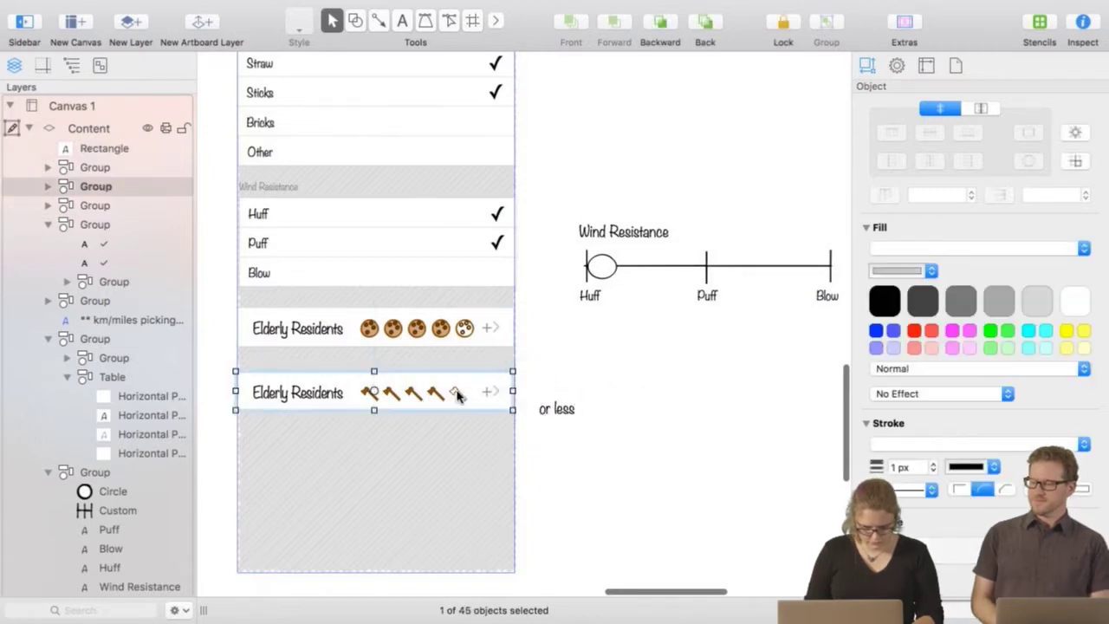
click(629, 440)
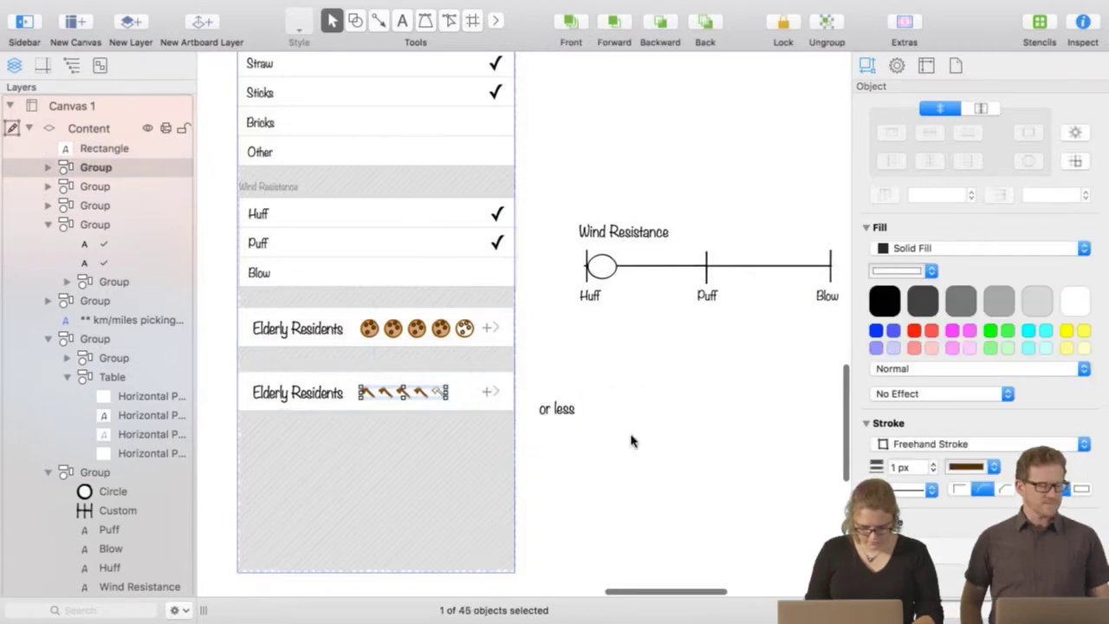
drag(561, 410, 472, 390)
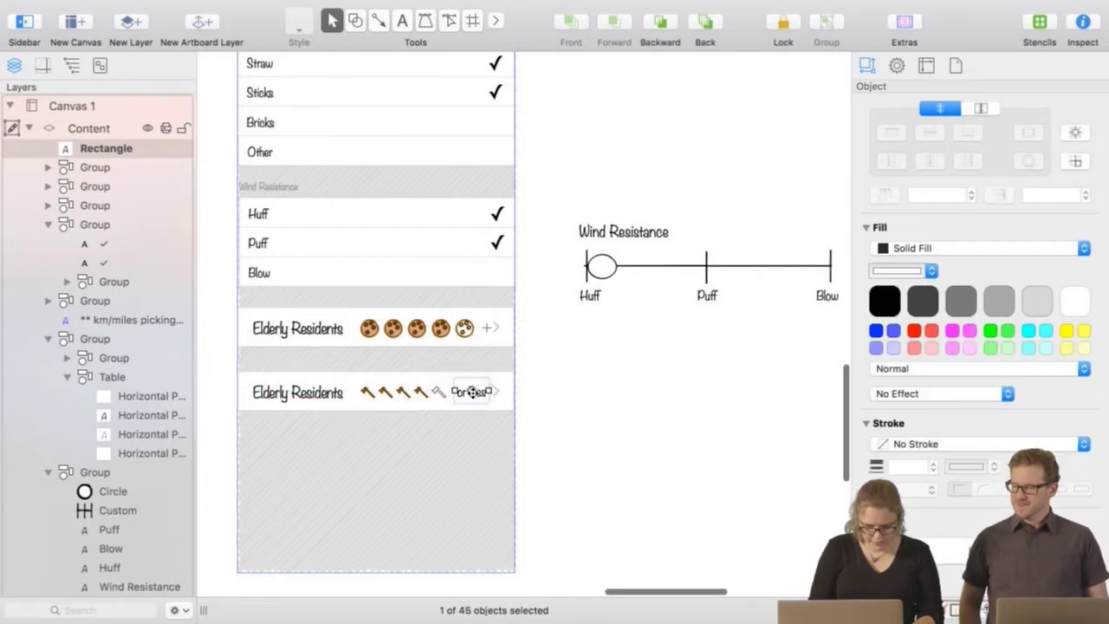
click(618, 450)
click(438, 390)
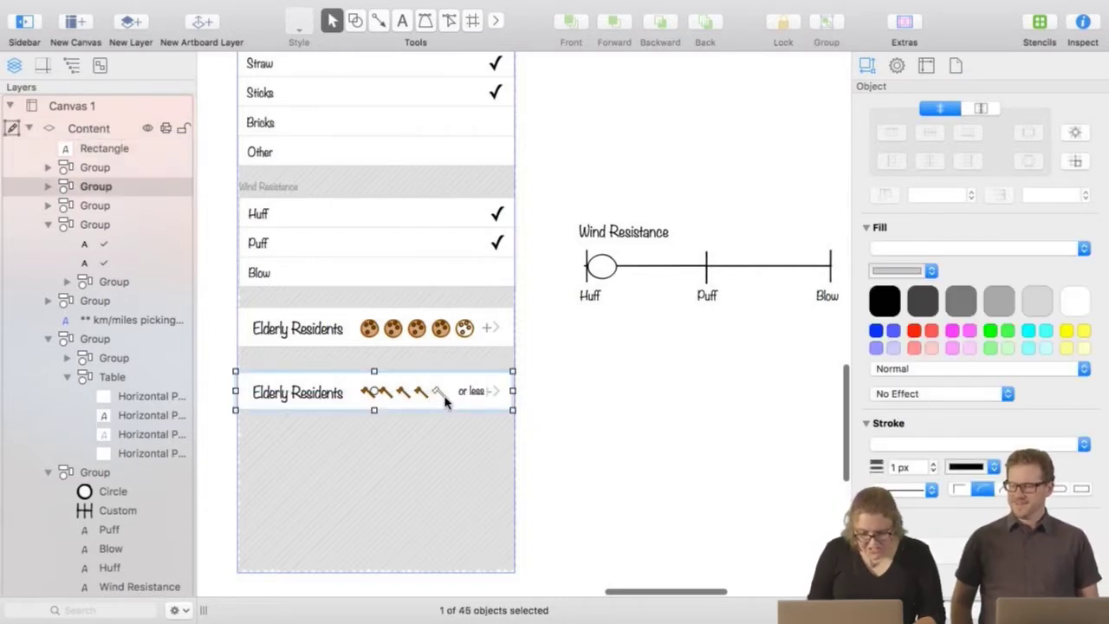
Nudge the "or less" label toward the chevron and enlarge the axes slightly to fill the gap beside it.
click(473, 394)
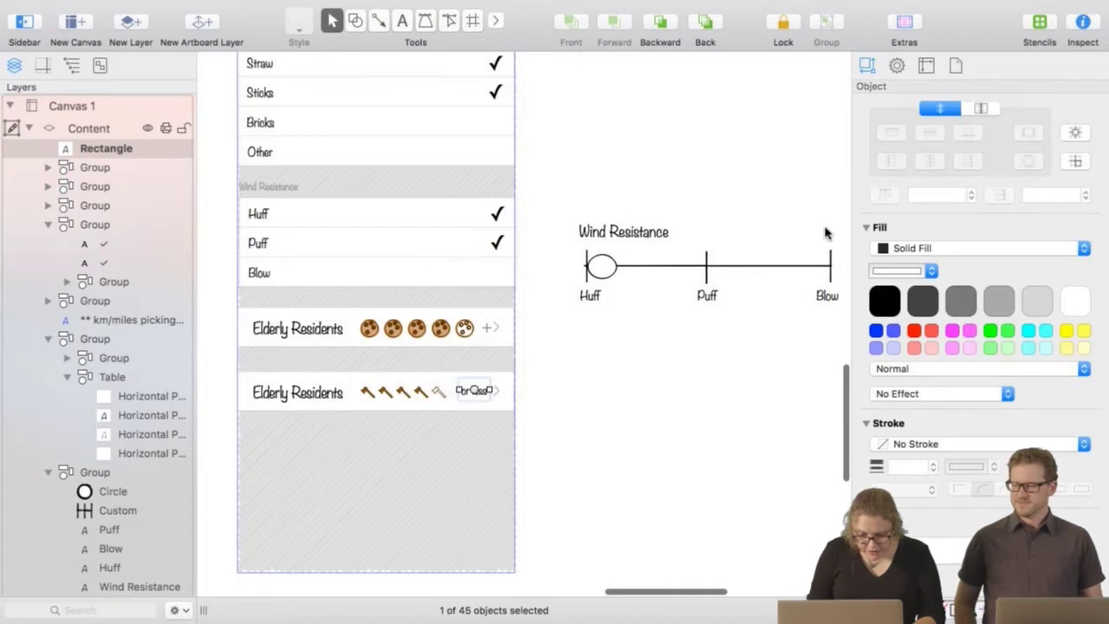
click(527, 445)
click(474, 396)
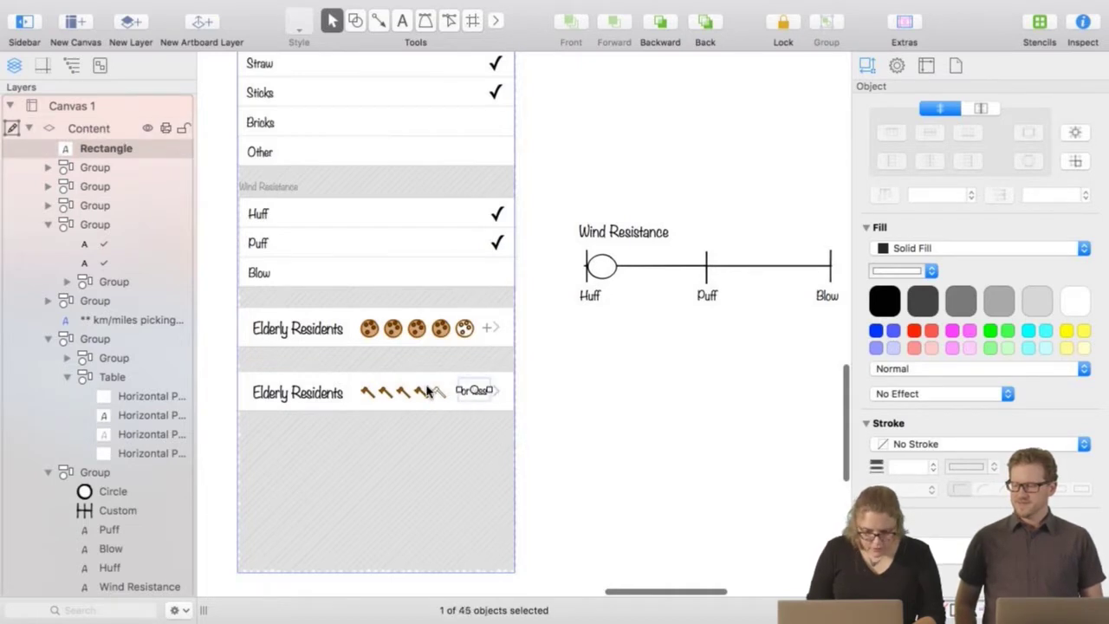
click(437, 395)
click(422, 395)
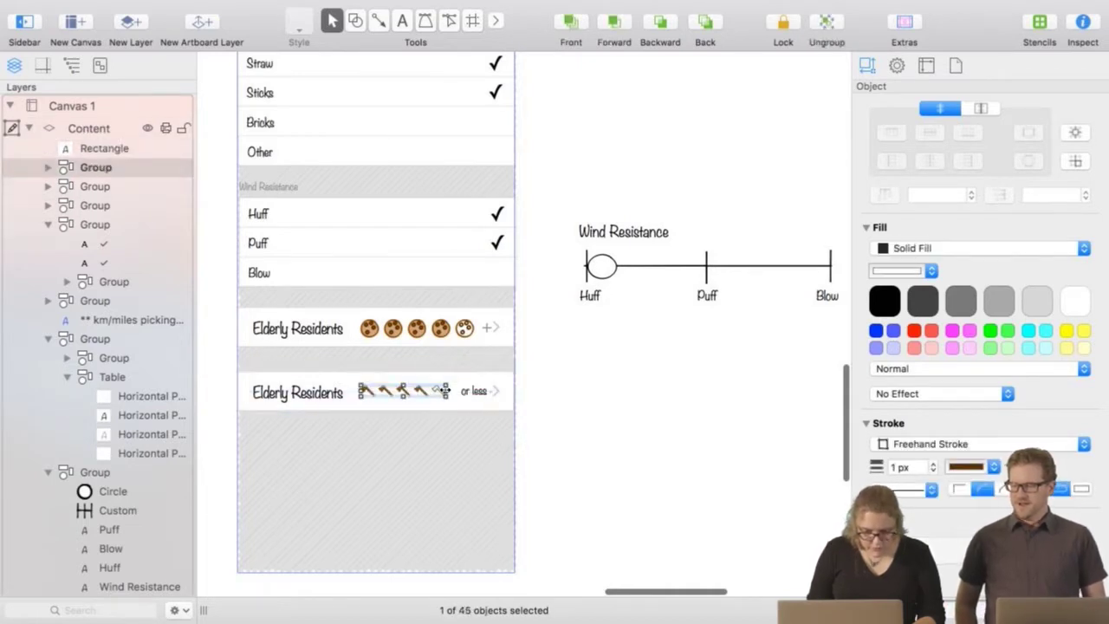
drag(440, 390, 452, 391)
click(632, 445)
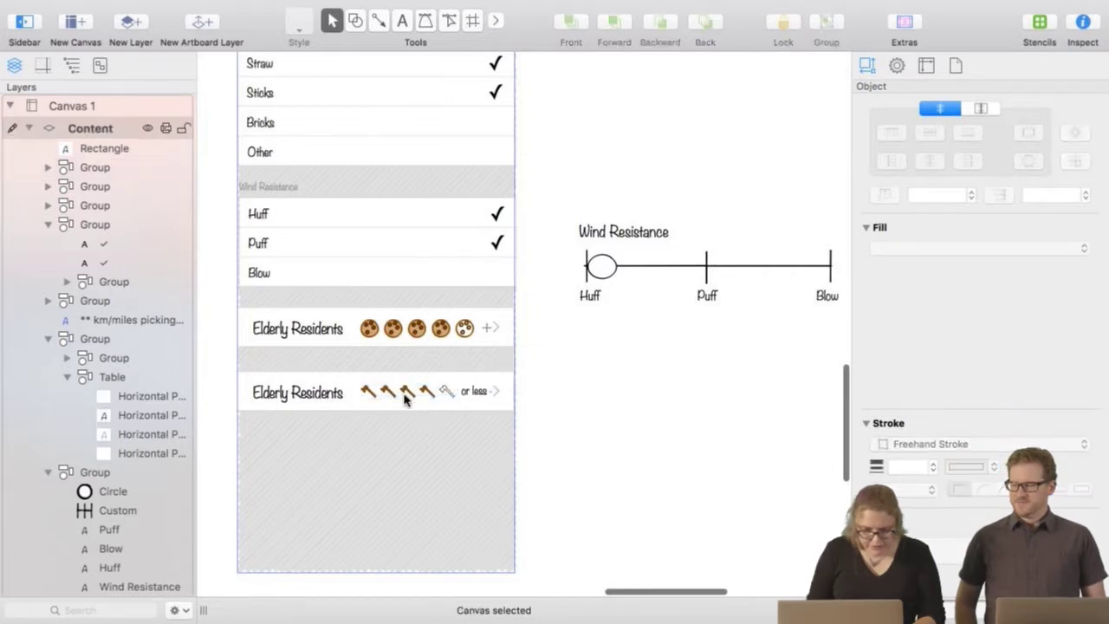
Group the lower Elderly Residents row with its five axes and the "or less" label.
click(407, 392)
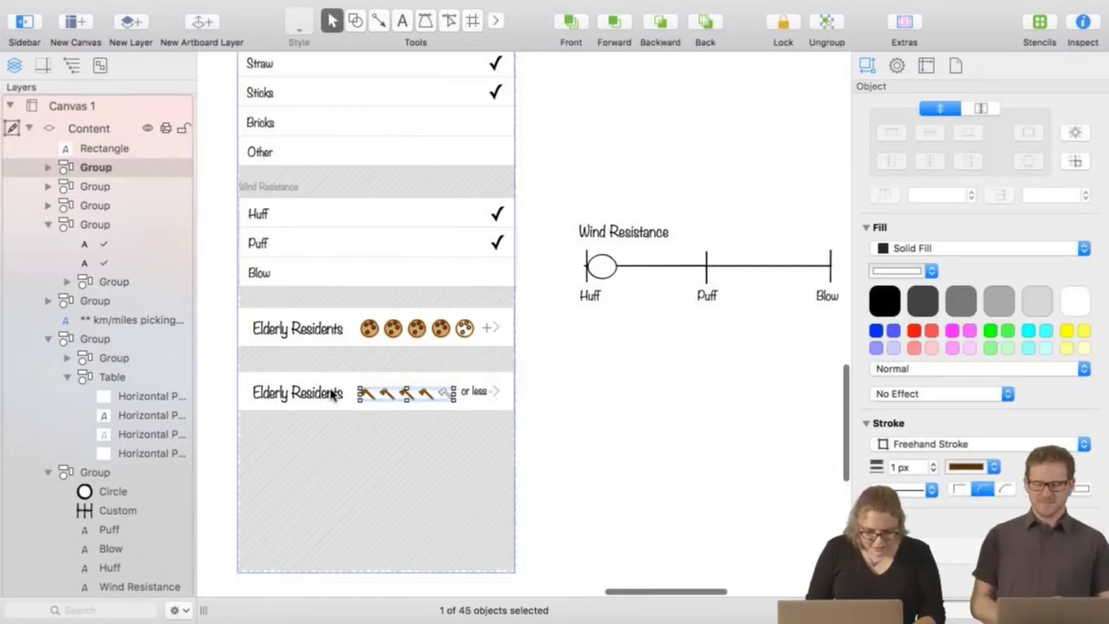
shift+click(484, 394)
shift+click(487, 395)
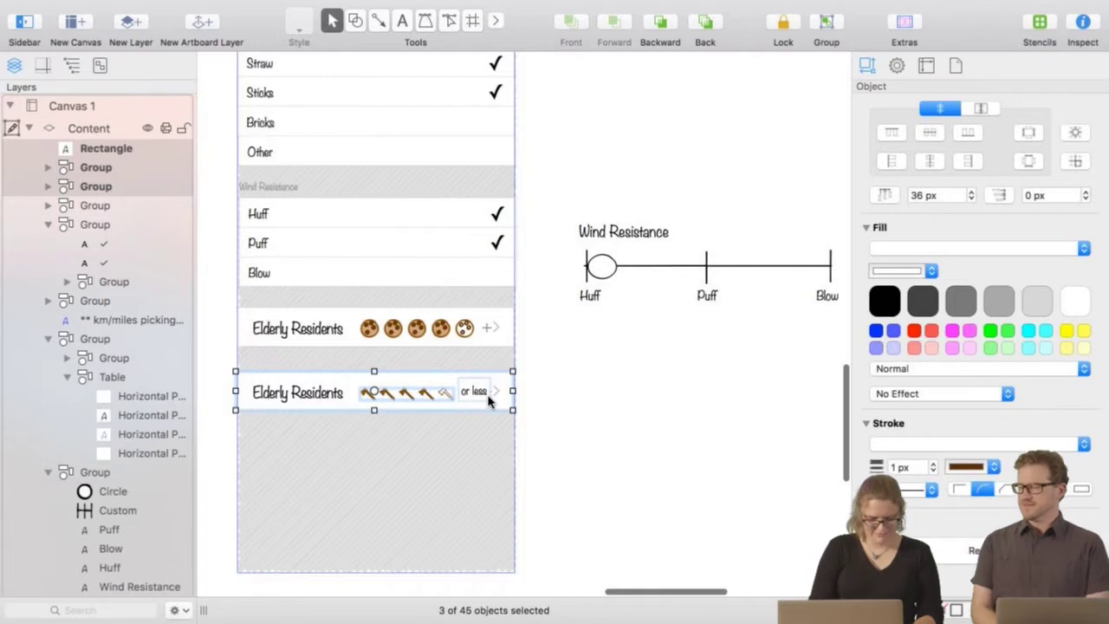
key(super+g)
click(642, 446)
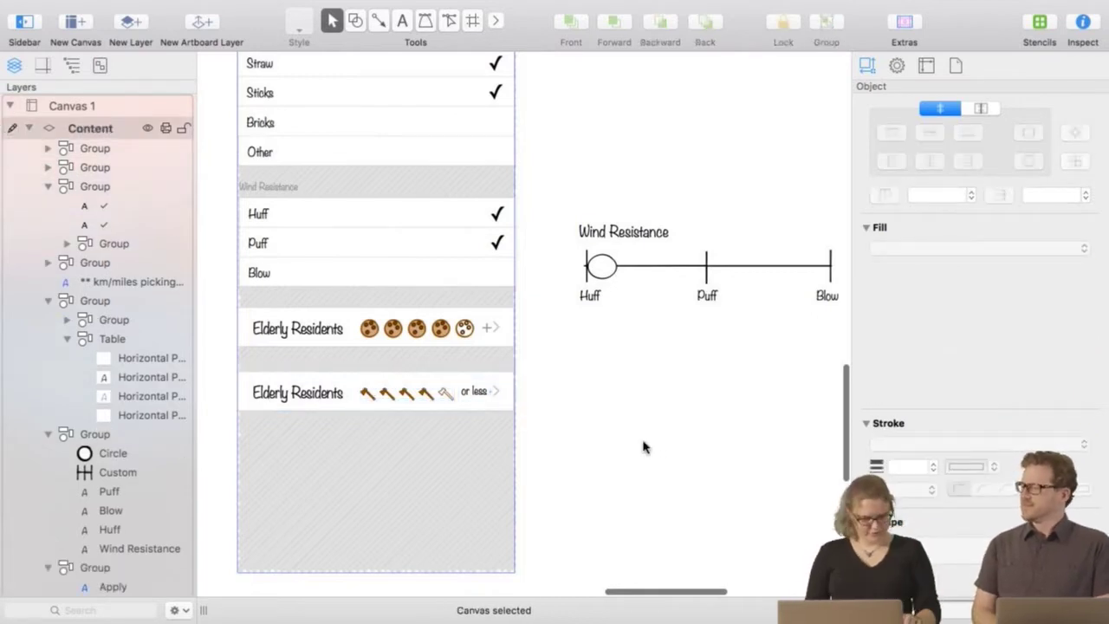
key(super+minus)
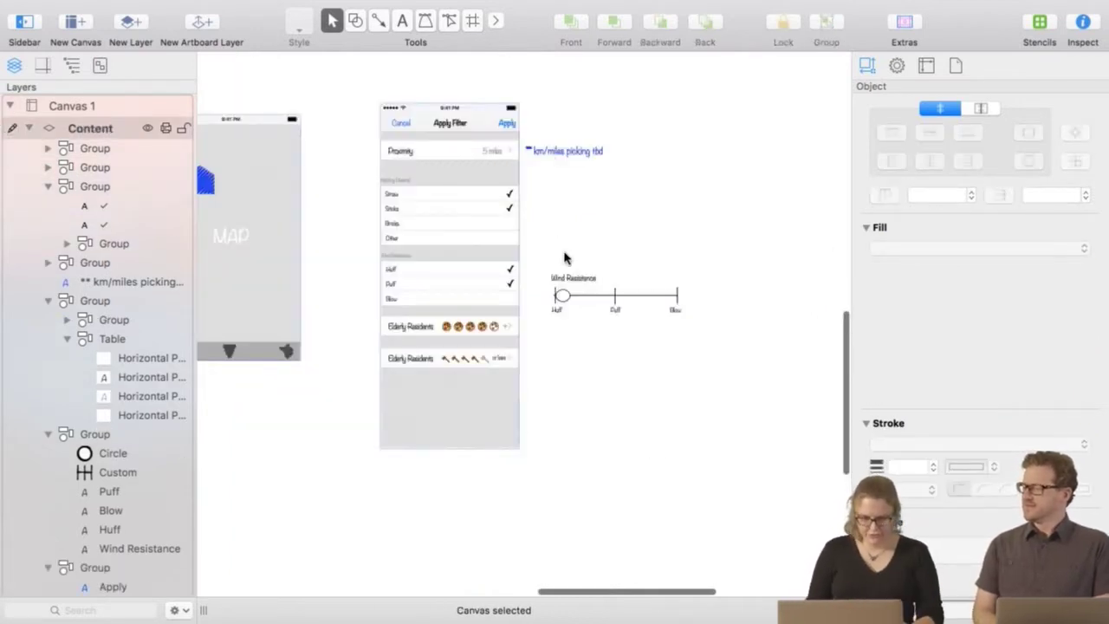
Delete the leftover Wind Resistance slider next to the Apply Filter screen.
drag(546, 219, 712, 368)
key(Delete)
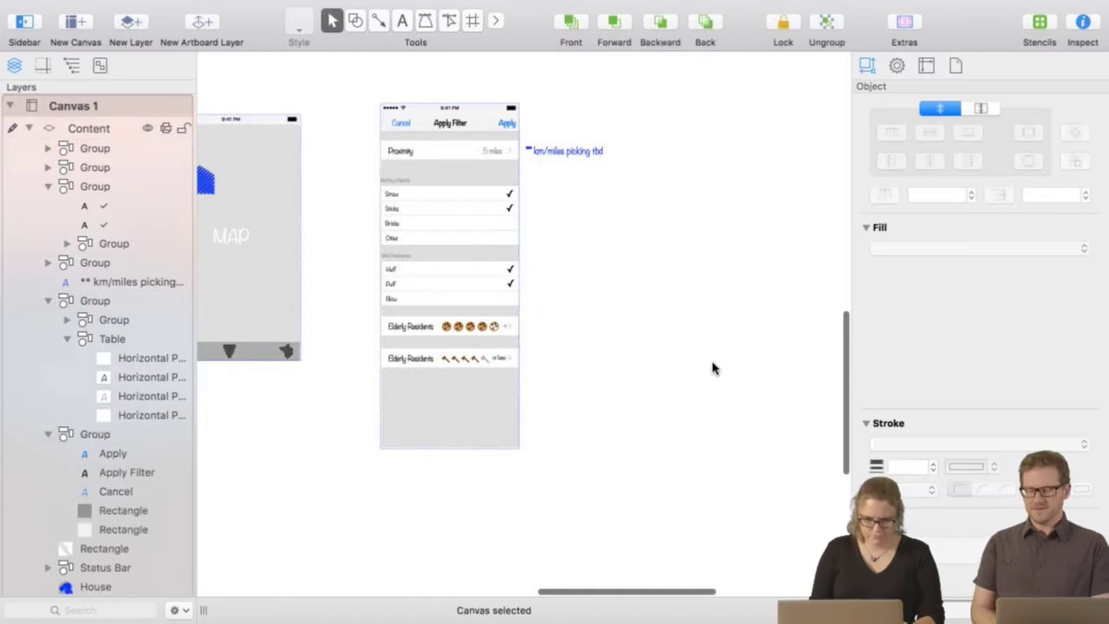
drag(539, 111, 616, 216)
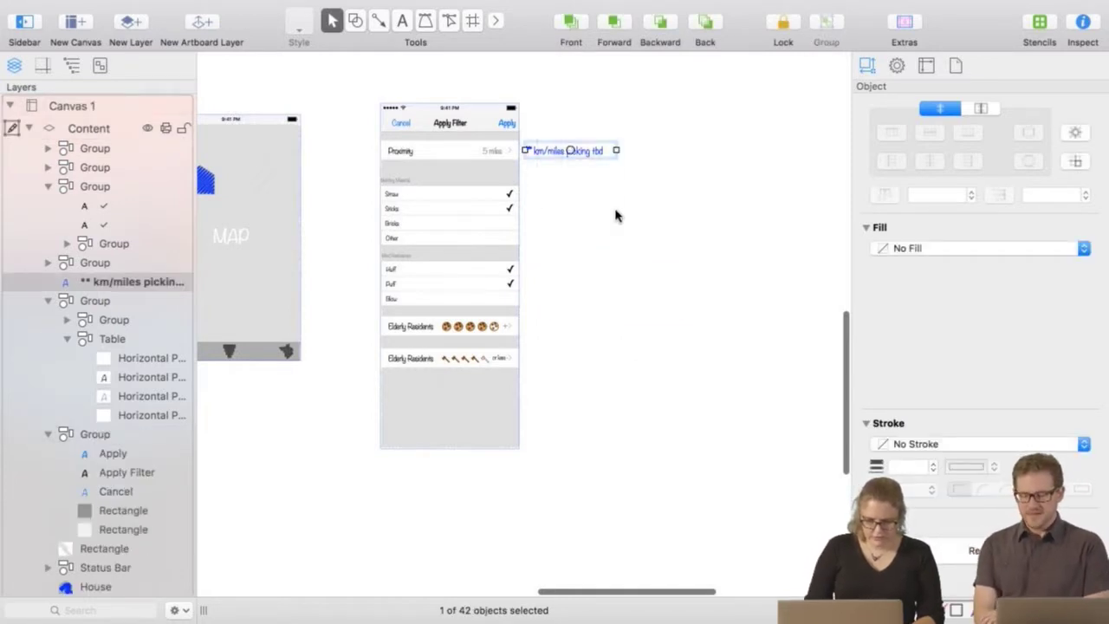
click(641, 321)
Draw a dashed arrow from the filter icon on the map screen to the Apply Filter screen.
drag(328, 402, 415, 411)
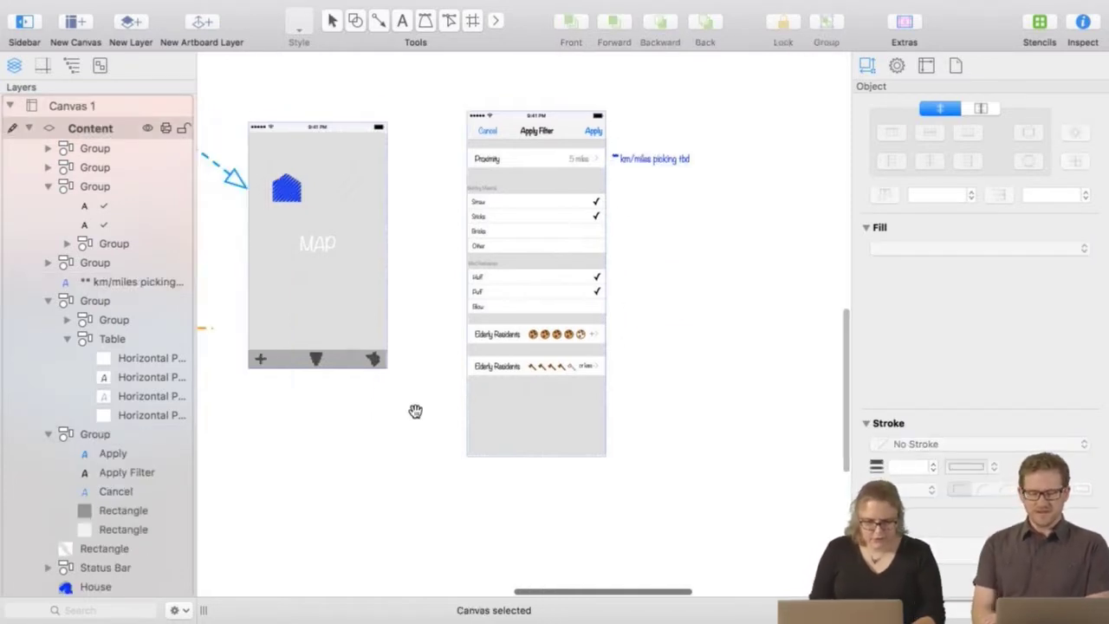
click(381, 23)
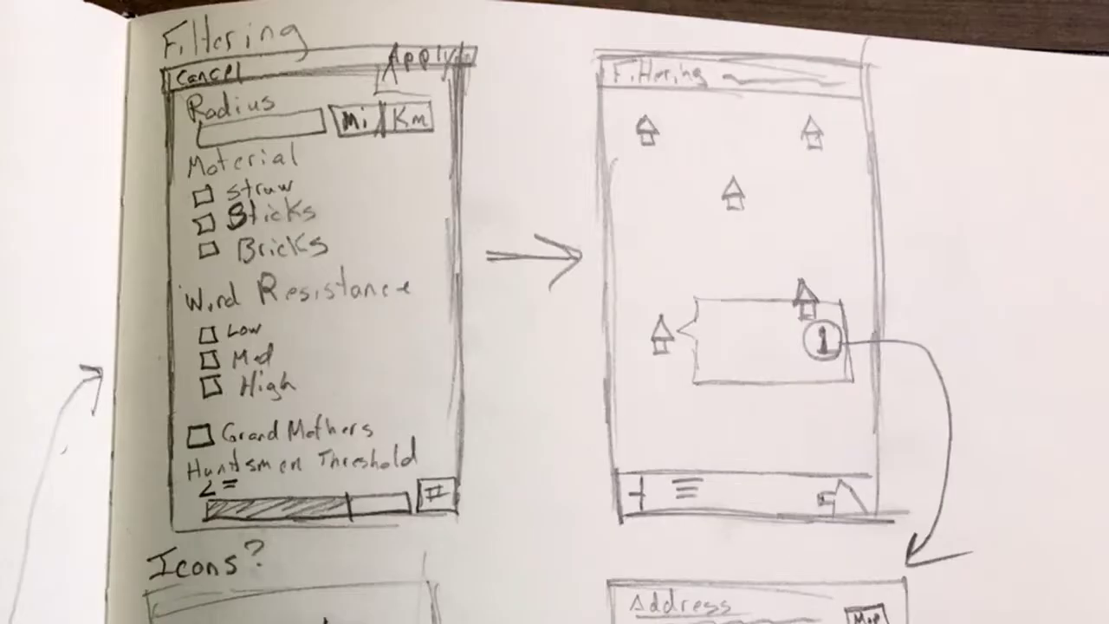
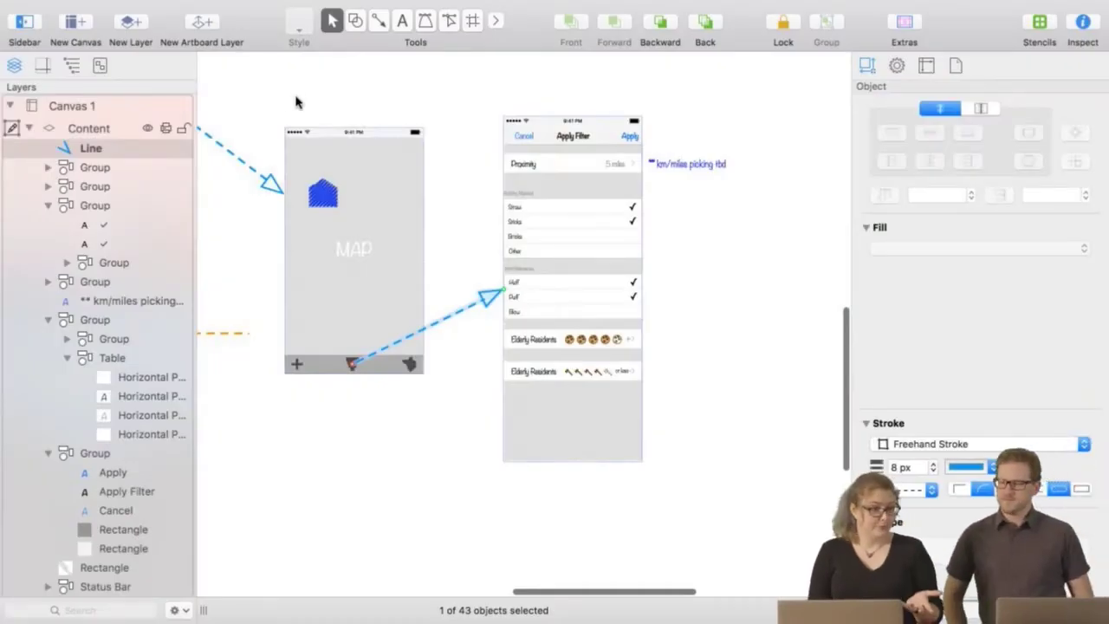
Duplicate the map screen and place the copy on the far side of the Apply Filter screen.
drag(282, 90, 415, 394)
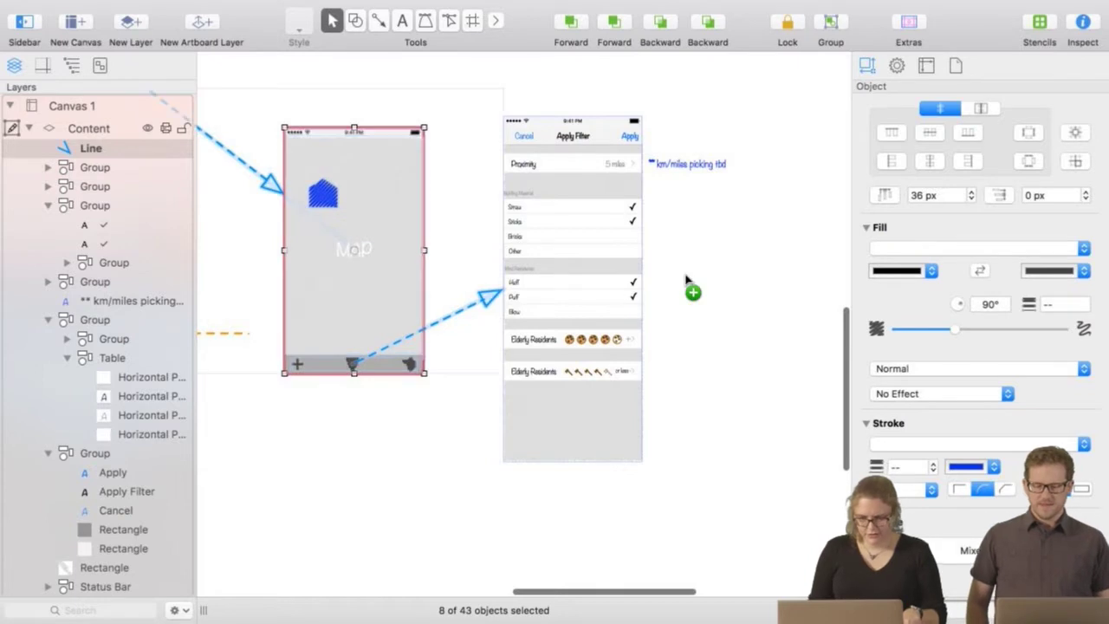
drag(689, 281, 819, 391)
click(782, 180)
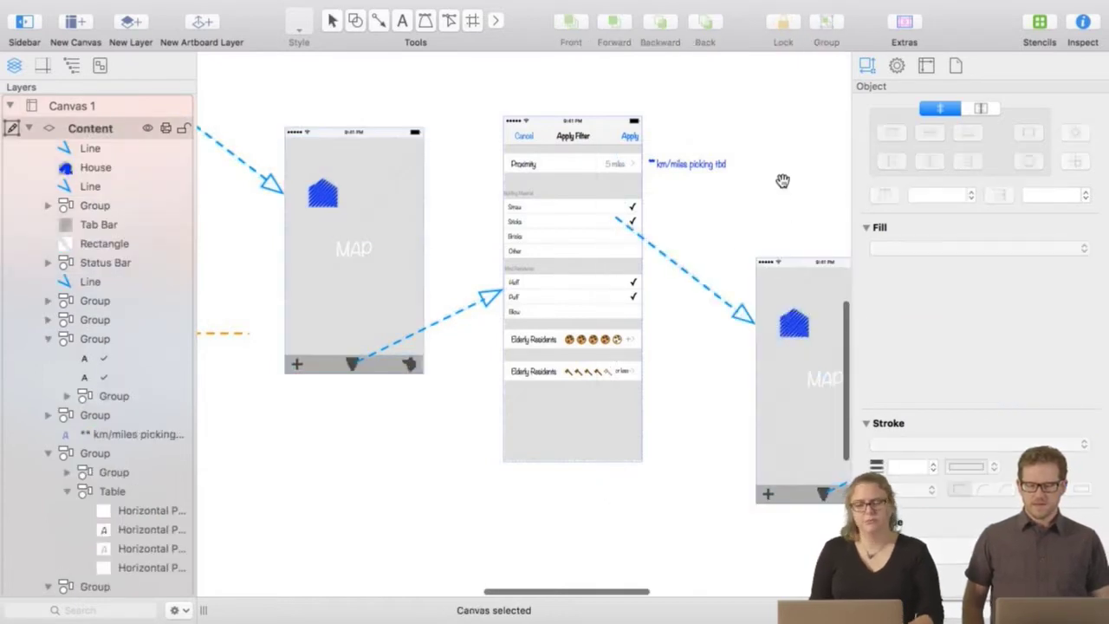
Delete the two stray dashed arrows that were copied along with the map screen.
scroll(782, 180, down, 3)
scroll(762, 174, right, 5)
click(516, 172)
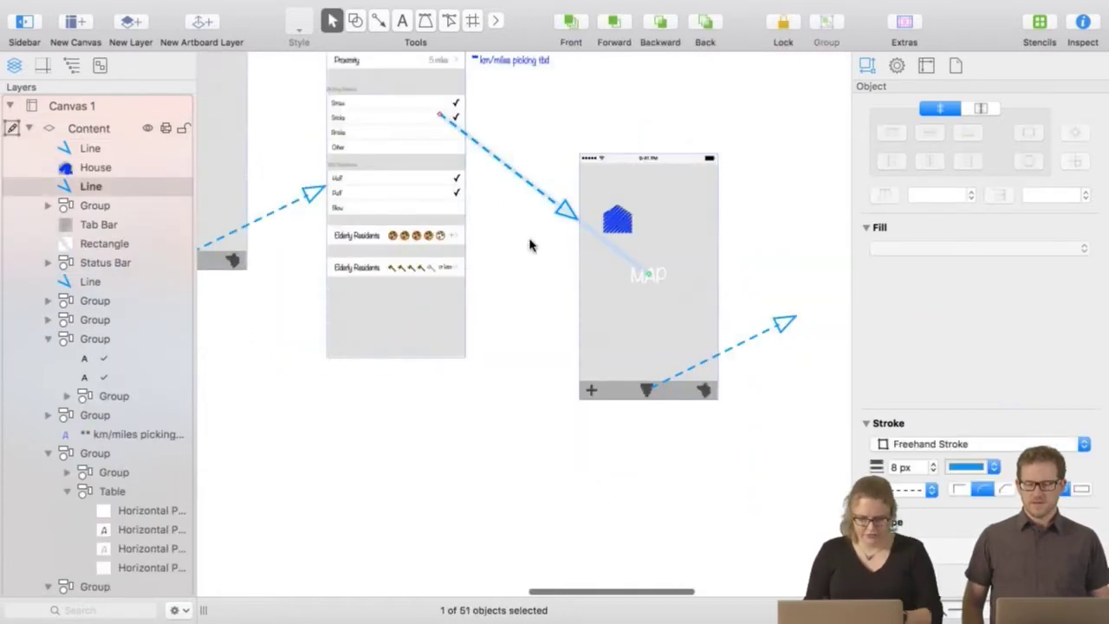
key(Delete)
click(782, 324)
key(Delete)
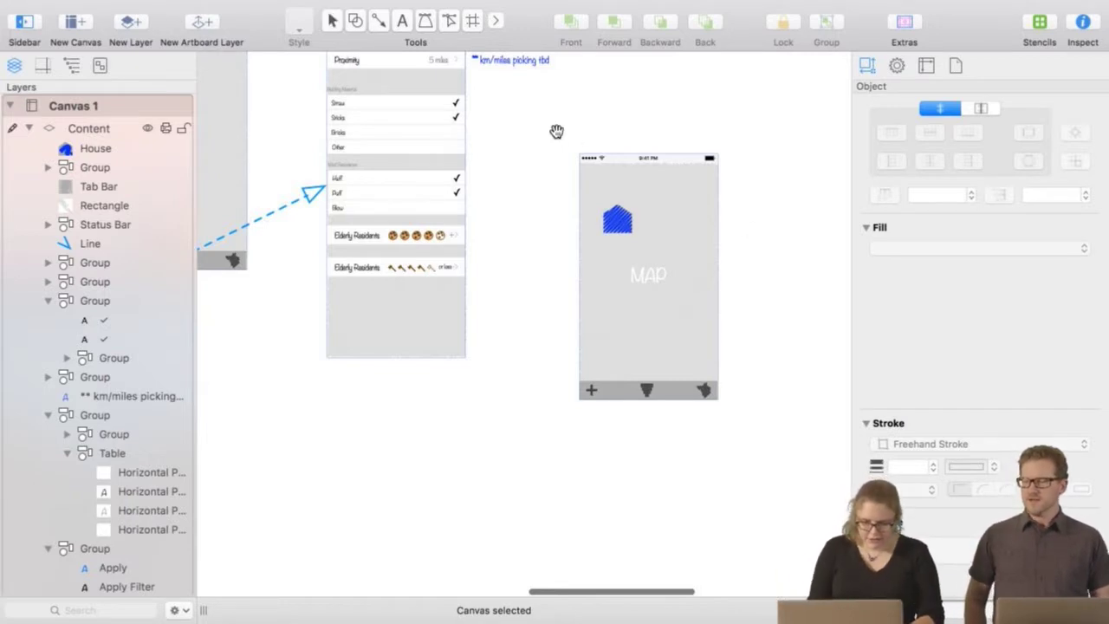
Move the whole copied map screen up to sit level with the Apply Filter screen.
drag(558, 129, 549, 280)
scroll(549, 280, up, 3)
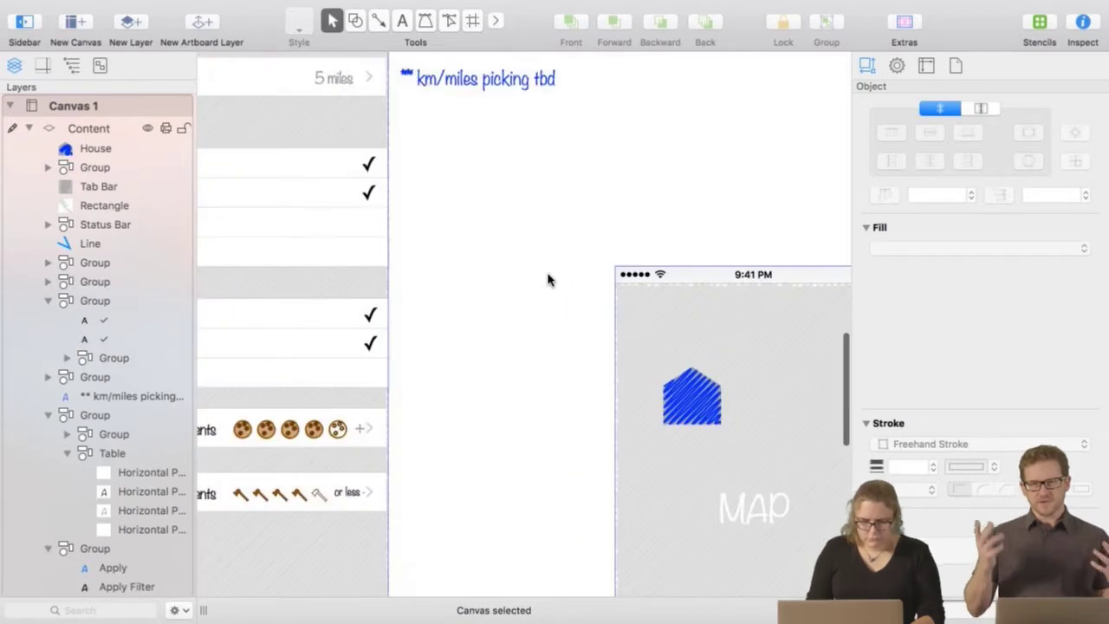
drag(529, 322, 403, 164)
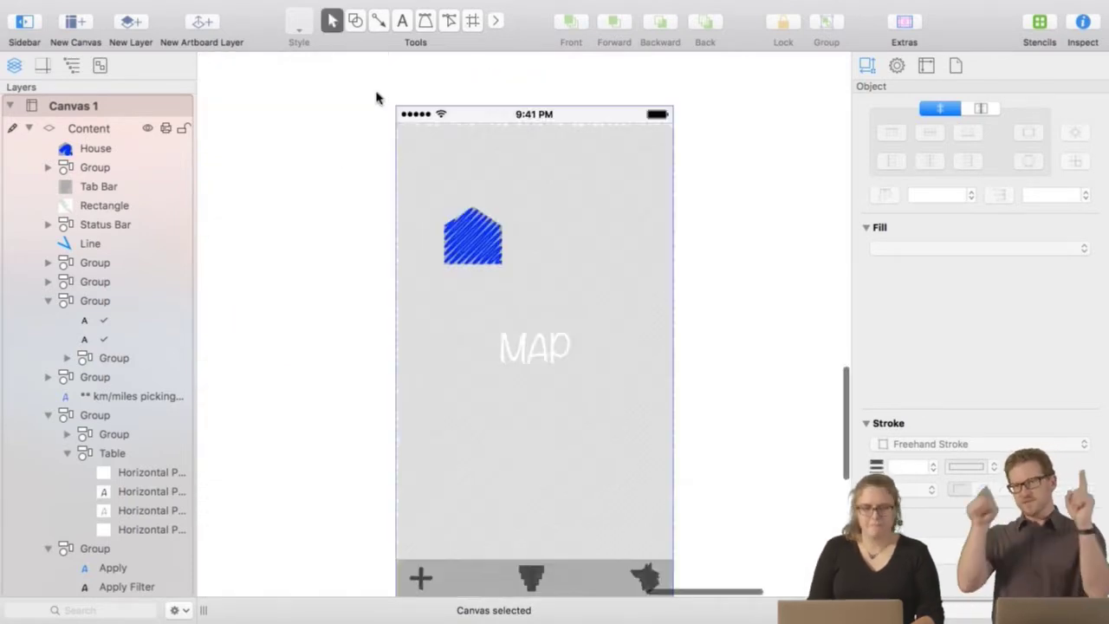
drag(370, 85, 698, 586)
scroll(552, 314, down, 3)
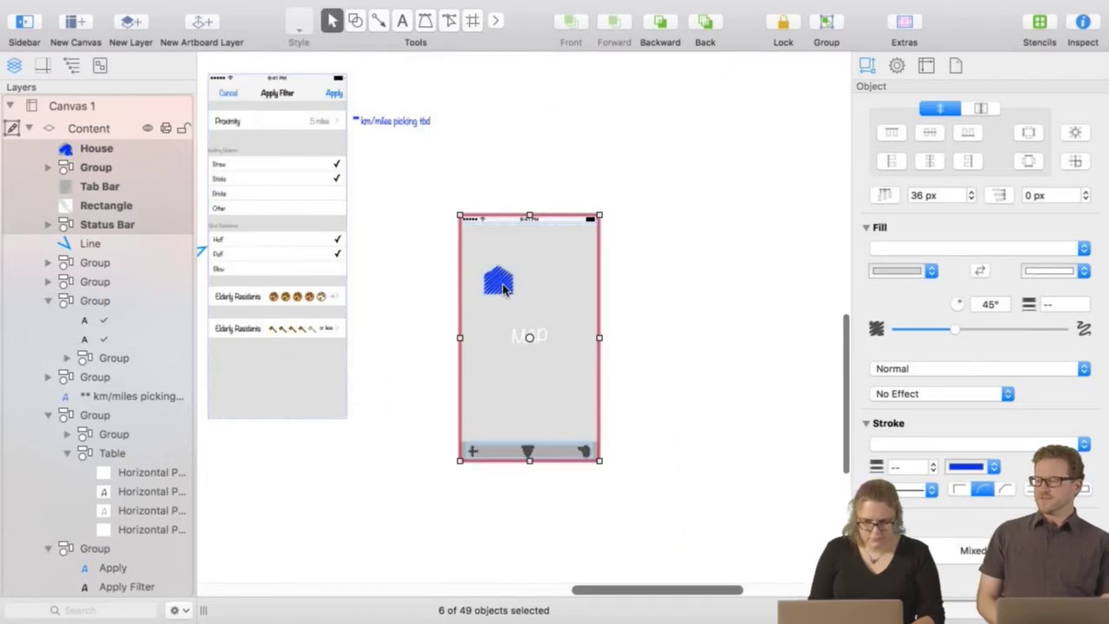
drag(504, 288, 510, 138)
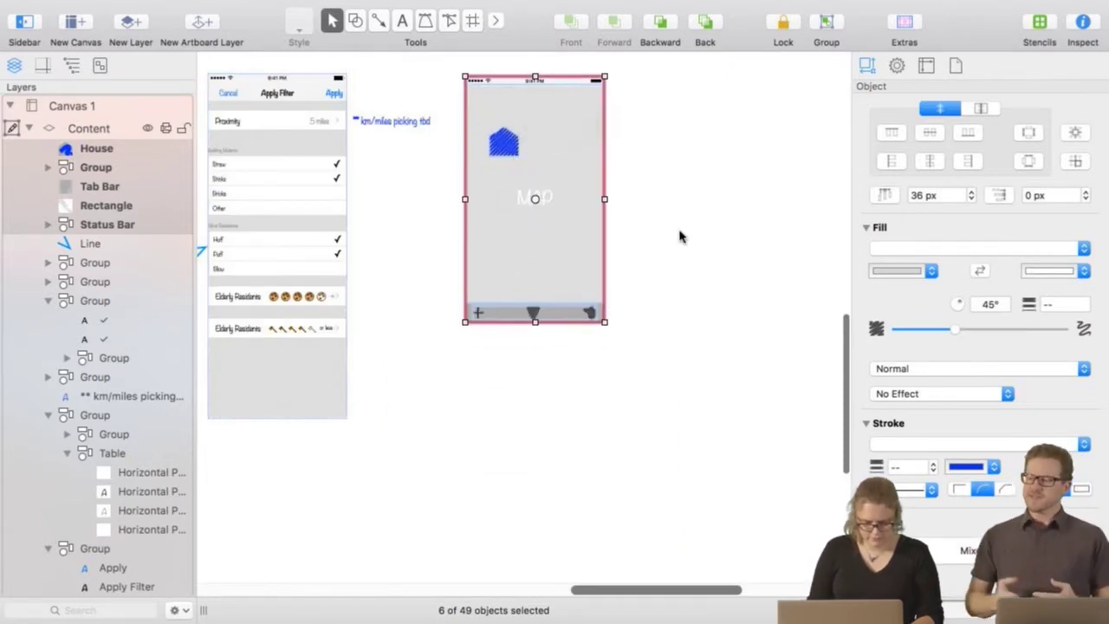
Shrink the house marker on the copied map and duplicate it twice.
scroll(681, 235, up, 3)
scroll(463, 254, right, 5)
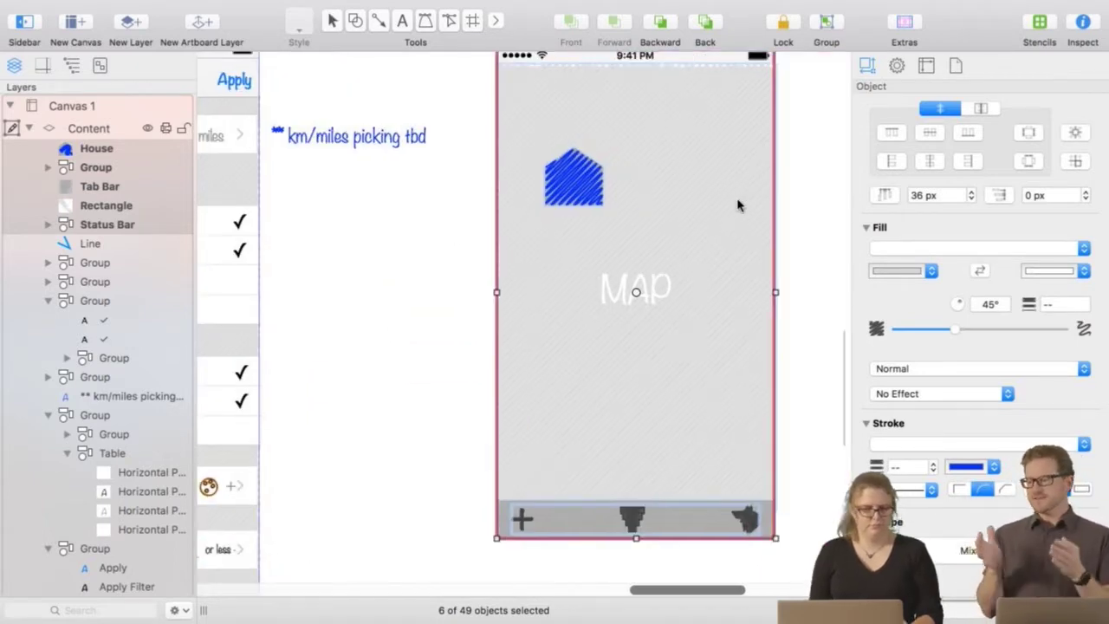
click(449, 165)
click(482, 177)
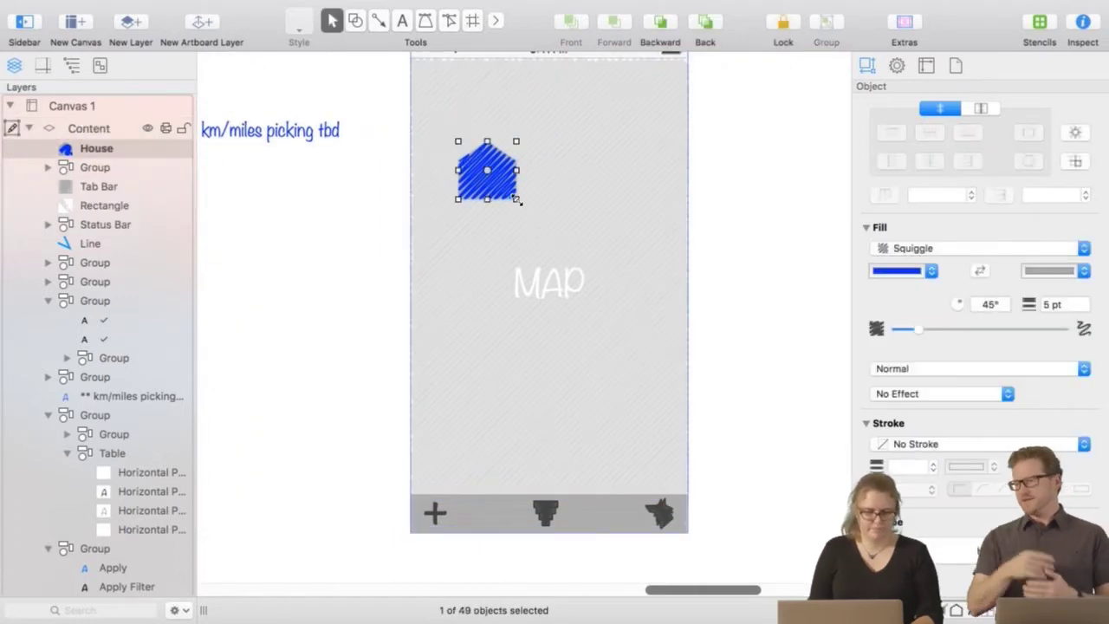
drag(518, 201, 506, 232)
key(super+d)
key(super+d)
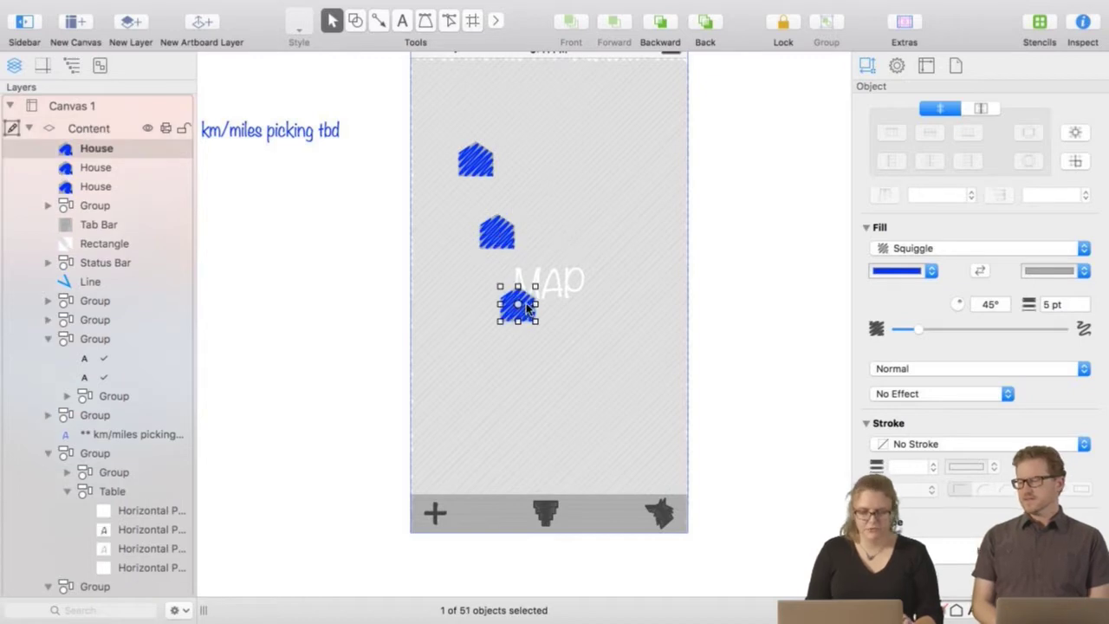
Scatter the copied house markers over the map and add a fourth one lower down.
drag(530, 317, 622, 137)
drag(487, 239, 573, 223)
key(super+d)
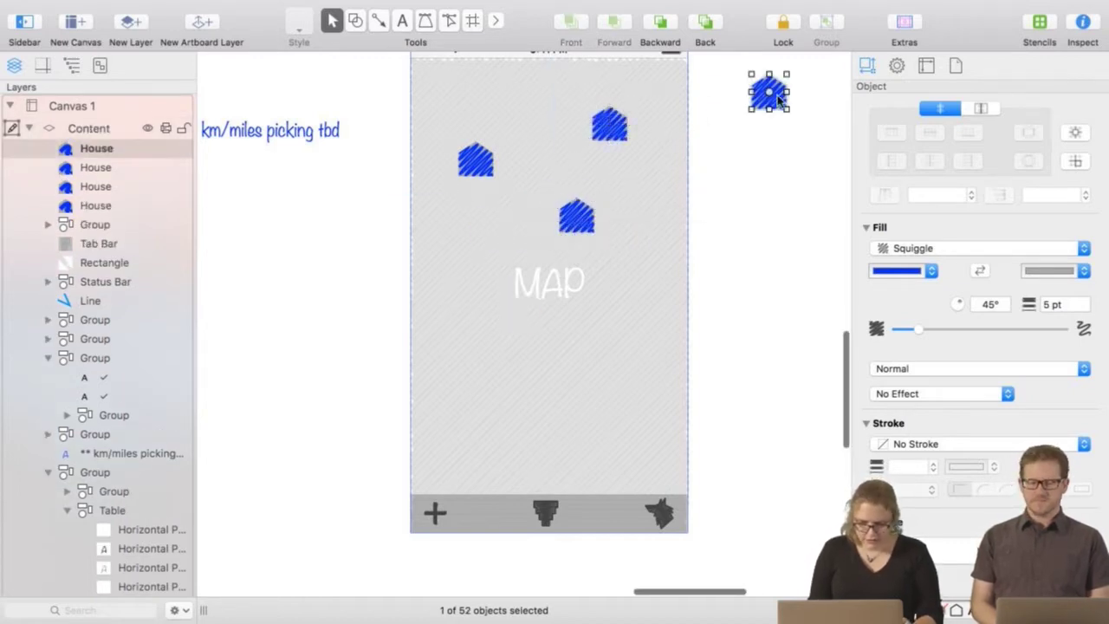
drag(777, 102, 477, 317)
click(775, 340)
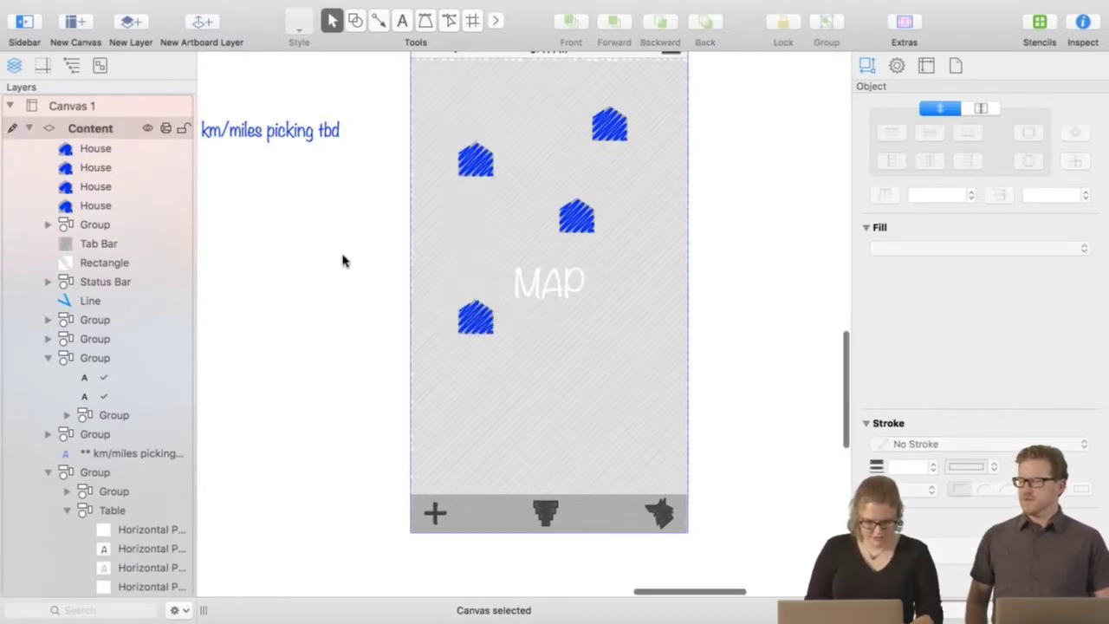
Draw a dashed arrow from Apply on the Apply Filter screen to the map with four houses.
key(super+minus)
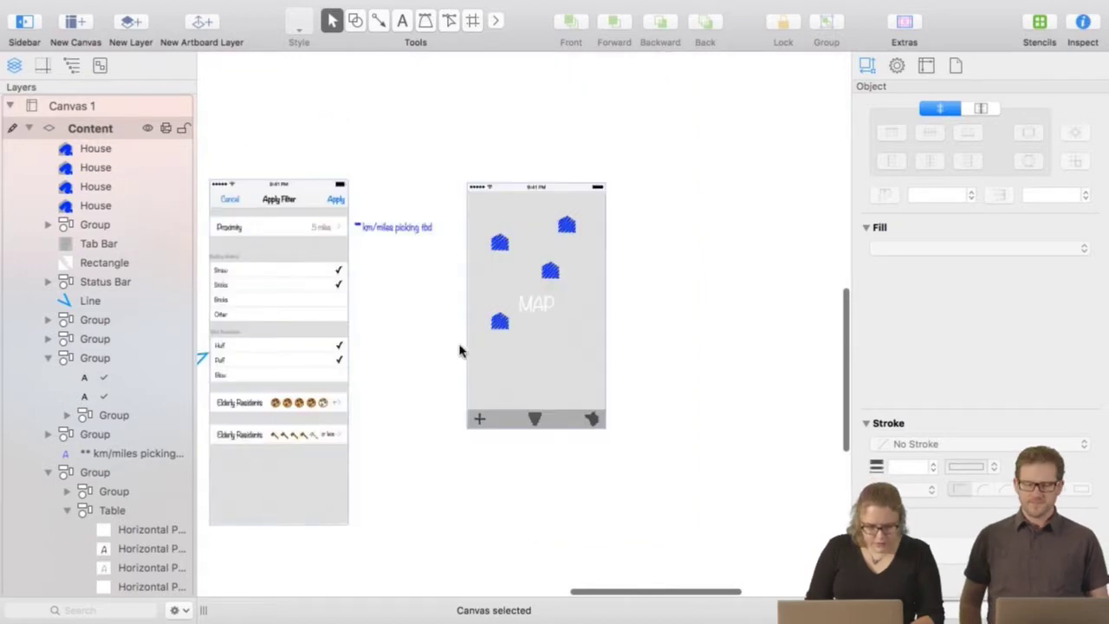
click(378, 22)
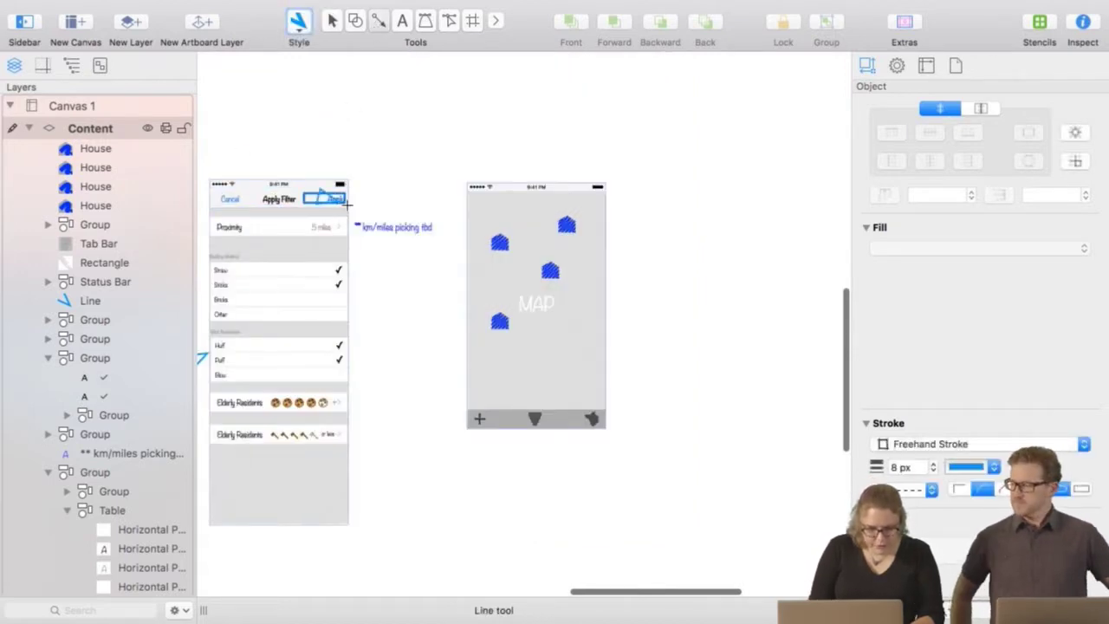
drag(334, 200, 426, 251)
drag(457, 296, 485, 299)
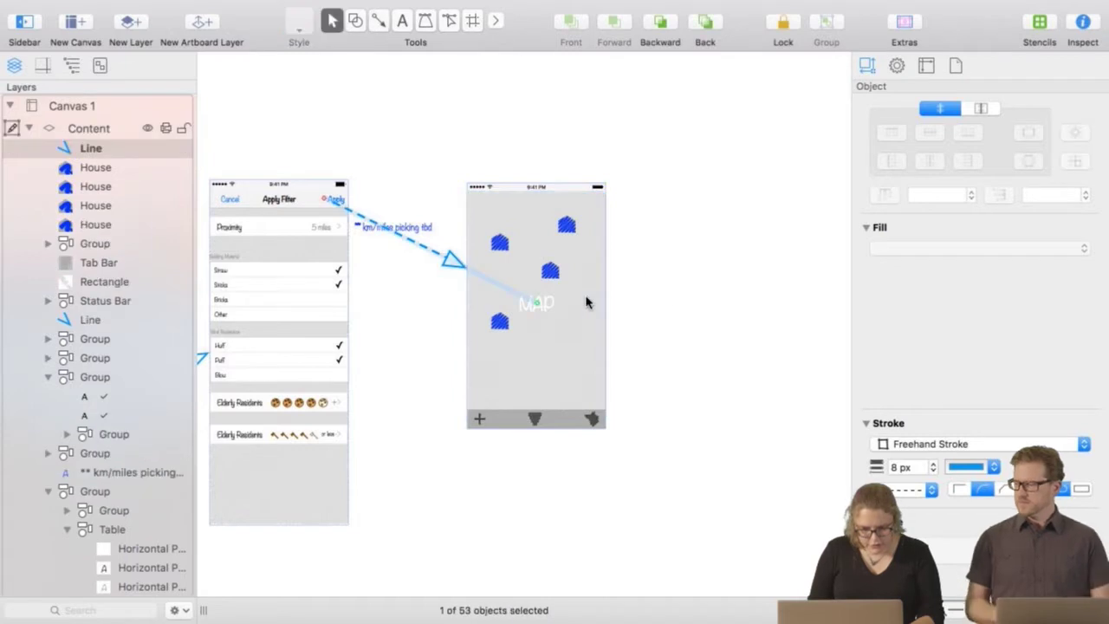
click(708, 322)
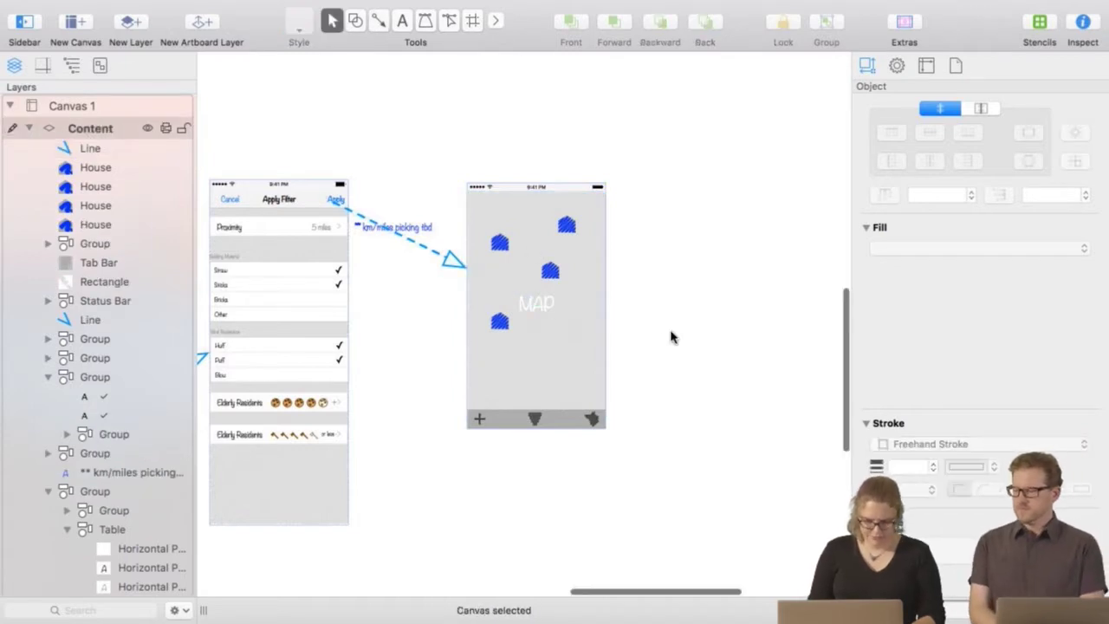
Move the four-house map screen closer to the Apply Filter screen, below the km/miles note.
drag(671, 334, 463, 383)
key(Escape)
key(super+shift+period)
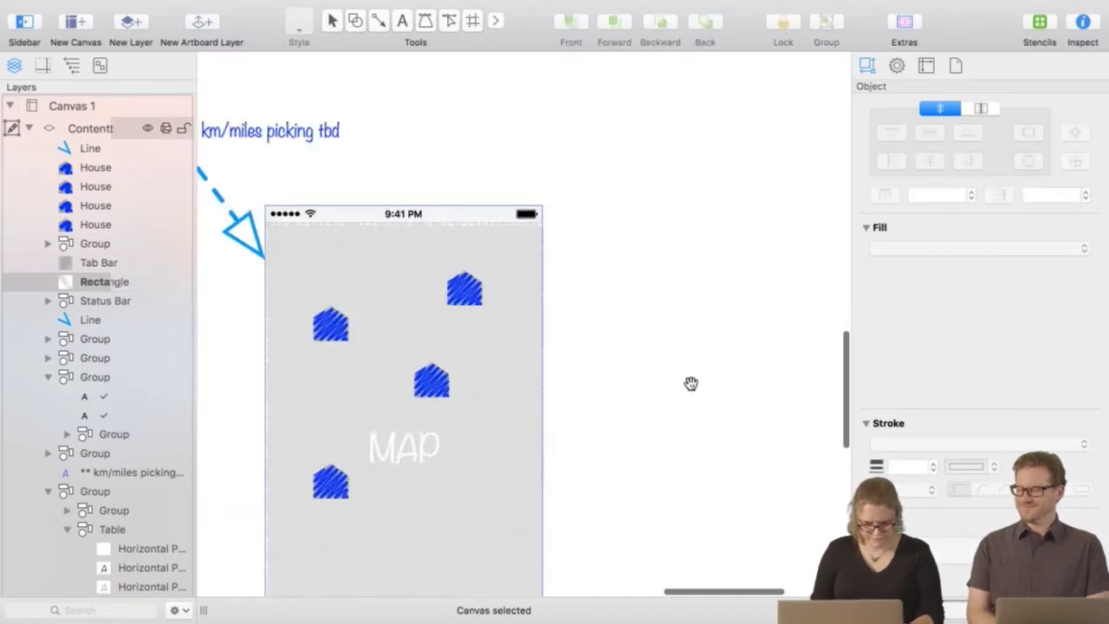
drag(690, 383, 700, 262)
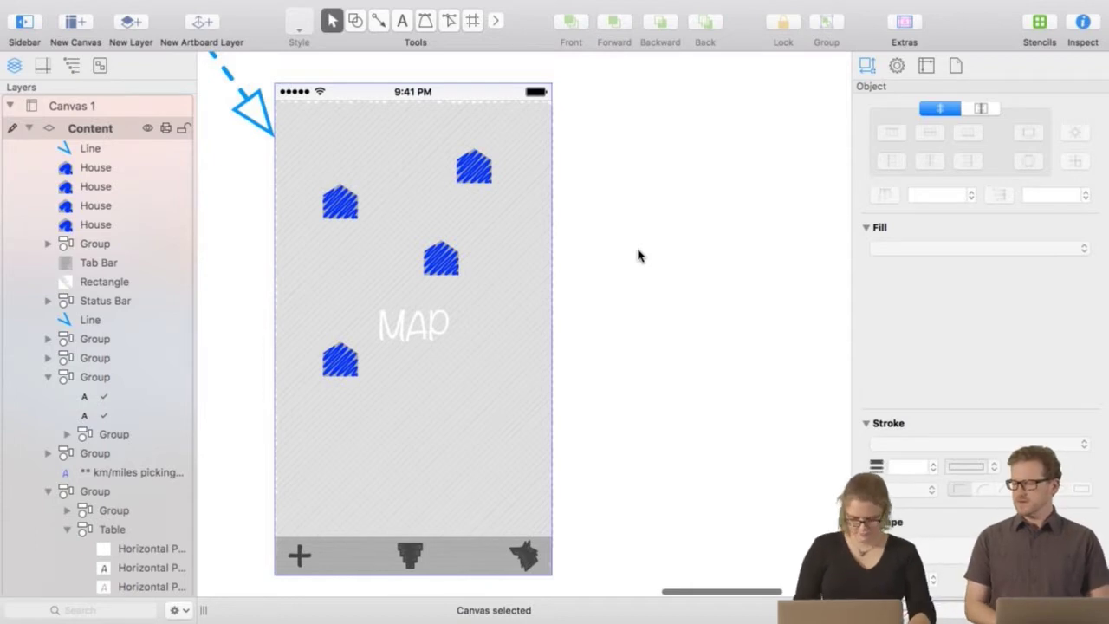
Duplicate the Add Location screen with its contents and place the copy below the single-house map.
key(super+minus)
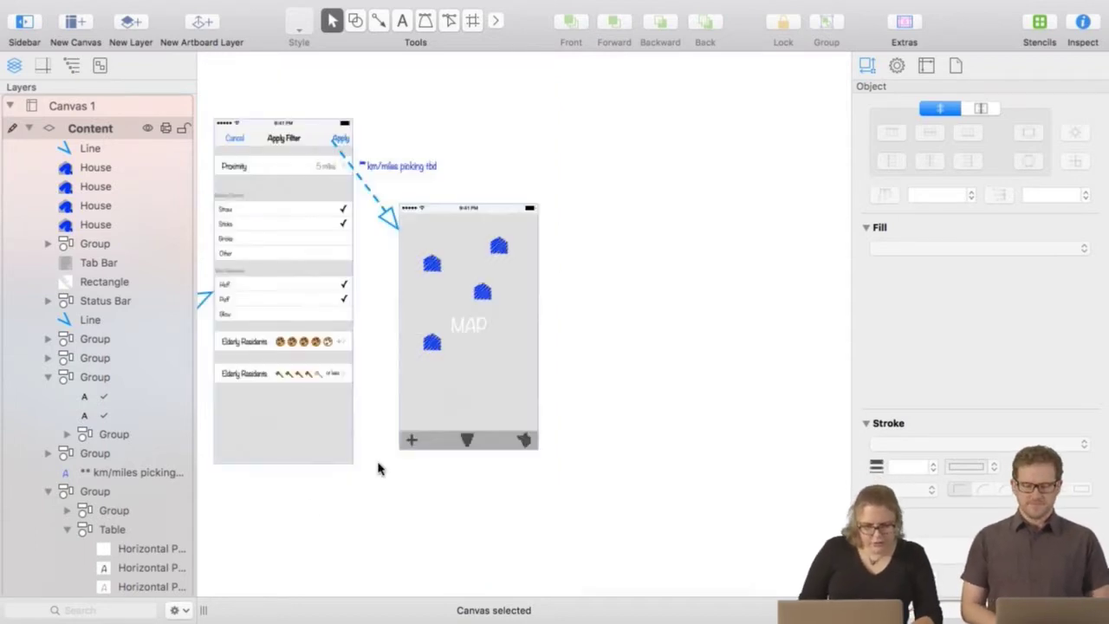
drag(304, 511, 583, 482)
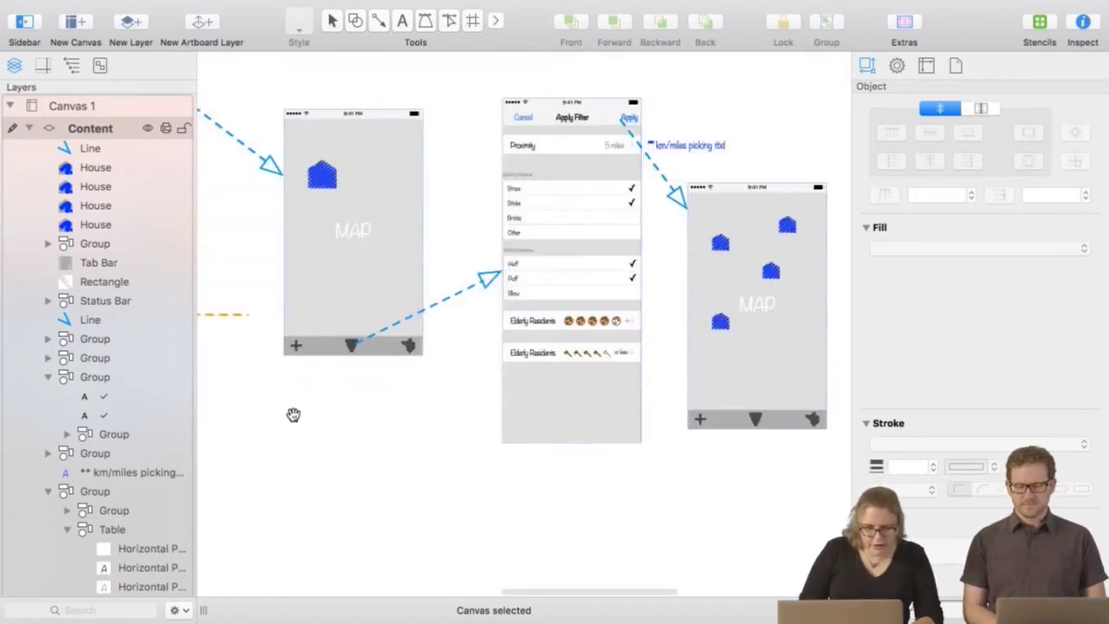
drag(292, 413, 495, 488)
scroll(487, 433, up, 3)
drag(480, 382, 508, 369)
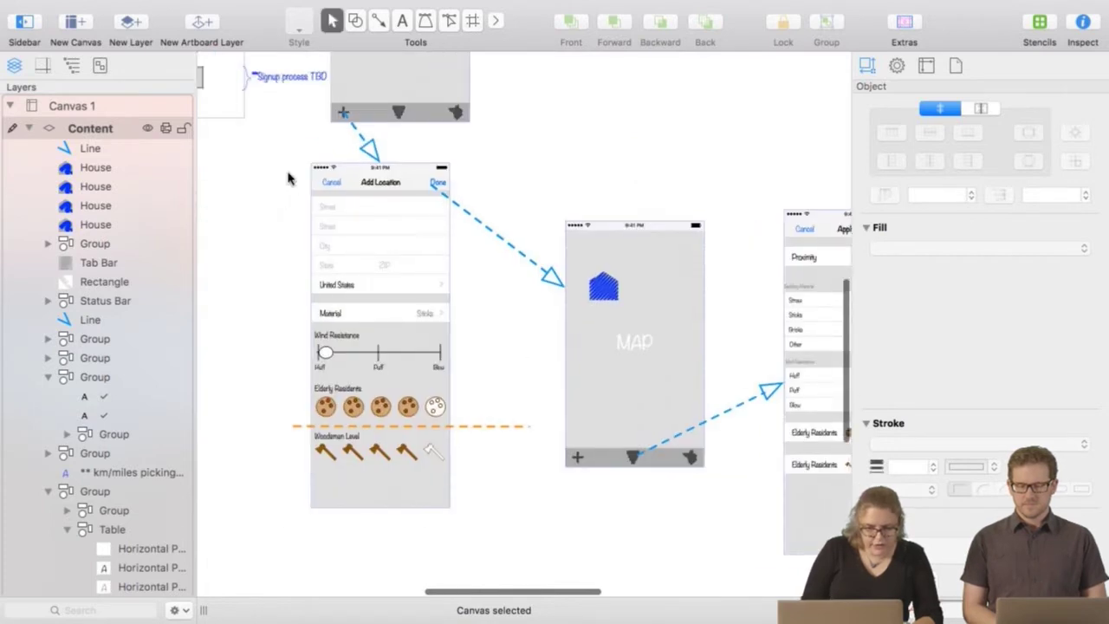
mouse_move(279, 170)
mouse_down()
mouse_move(437, 407)
mouse_move(459, 513)
mouse_move(488, 472)
mouse_up()
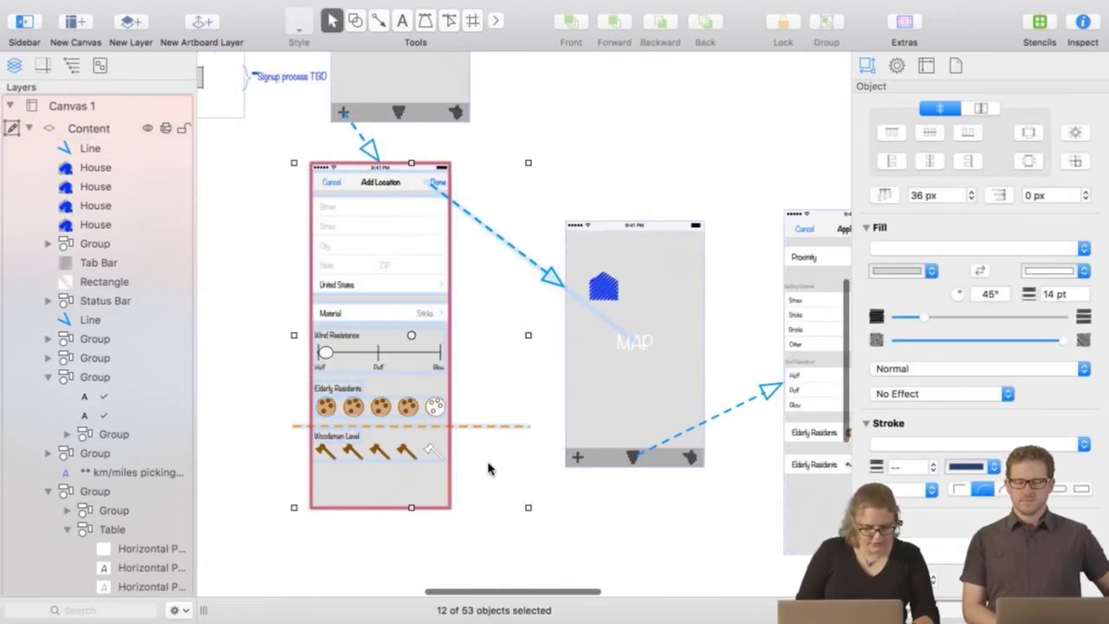
drag(381, 376, 549, 611)
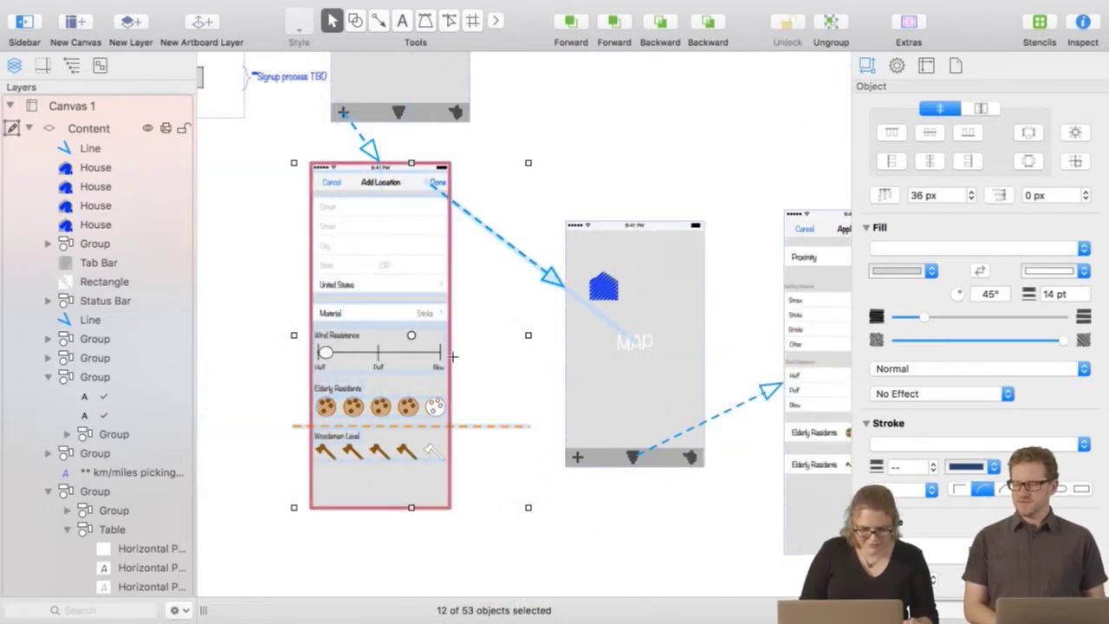
drag(367, 297, 553, 578)
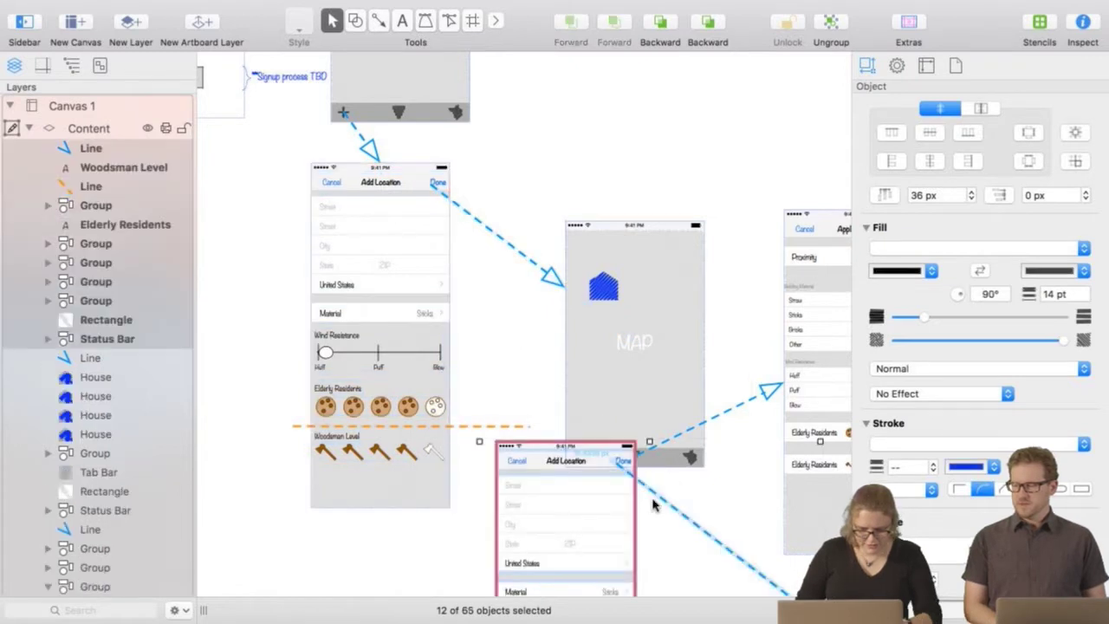
Move the copied Add Location screen to open space below and beyond the four-house map.
scroll(577, 174, down, 10)
scroll(577, 173, right, 4)
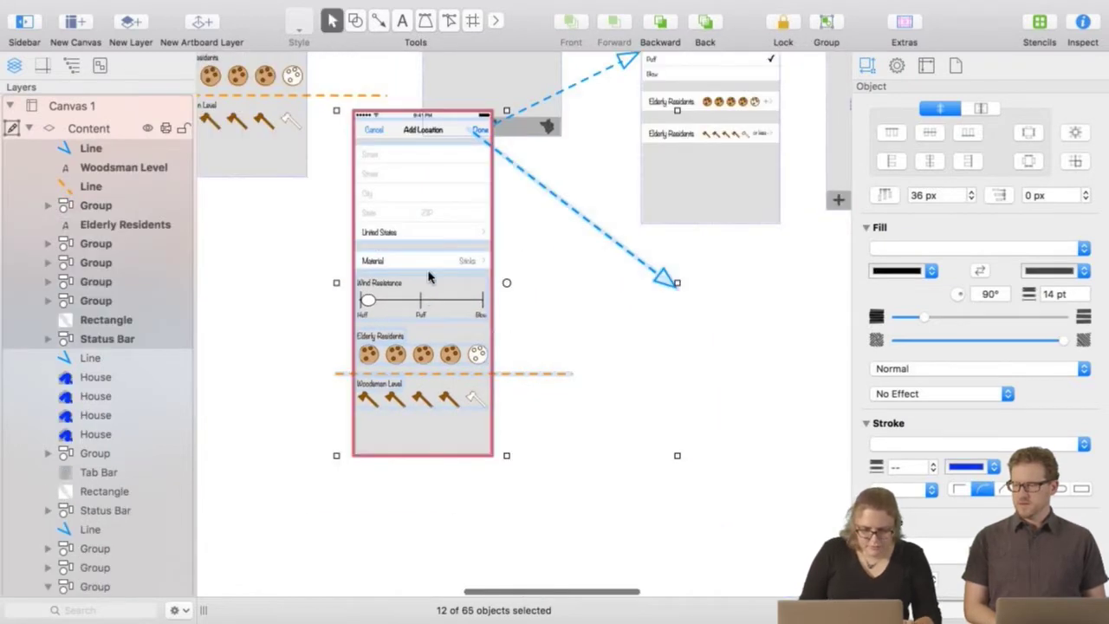
drag(424, 268, 789, 375)
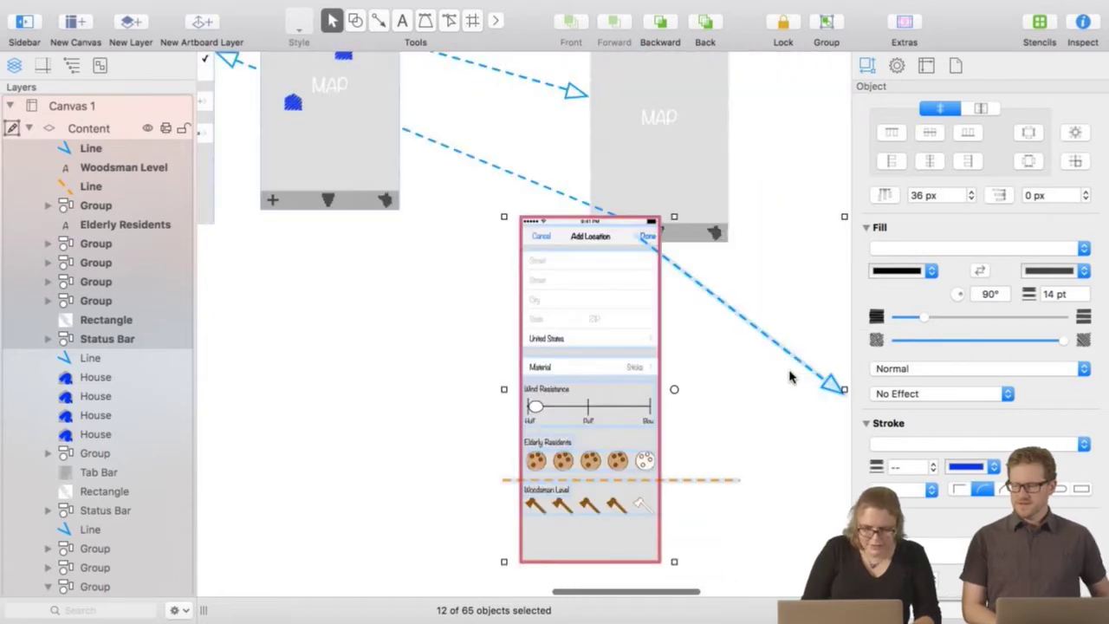
Move the displaced grey map background back behind the house on the single-house map screen.
key(super+minus)
drag(538, 356, 490, 481)
click(444, 358)
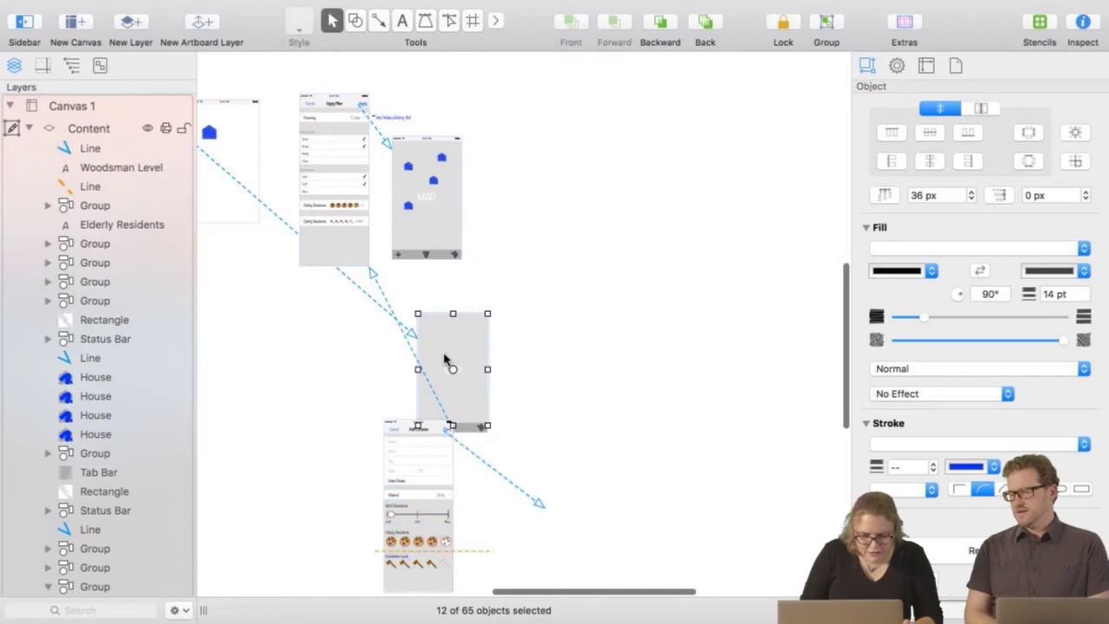
drag(444, 359, 248, 364)
drag(372, 363, 591, 393)
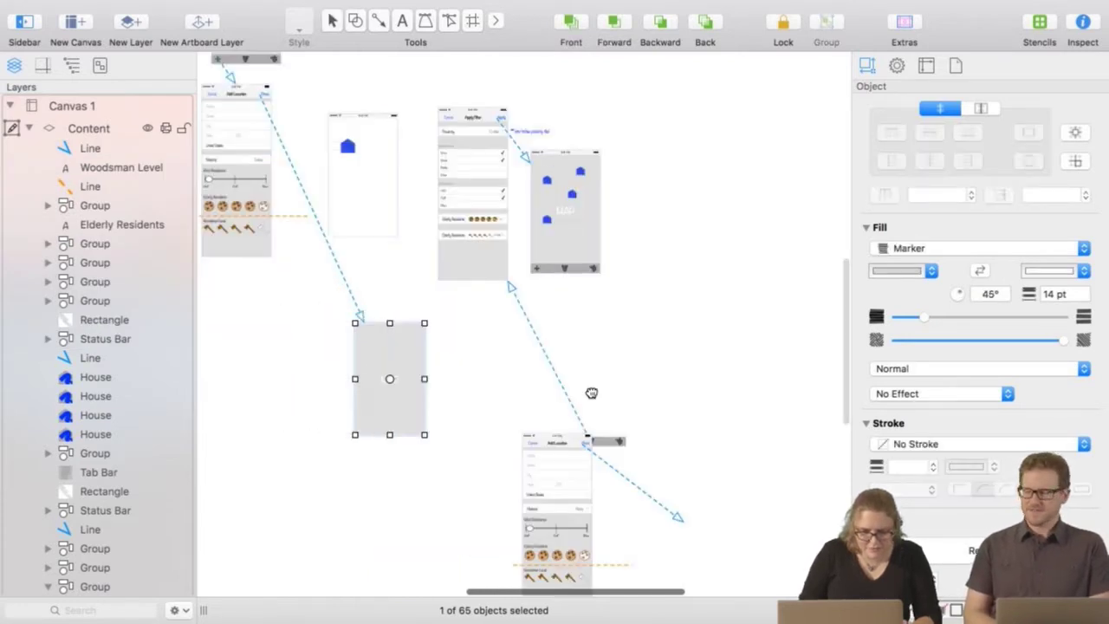
scroll(591, 392, left, 3)
drag(494, 388, 470, 173)
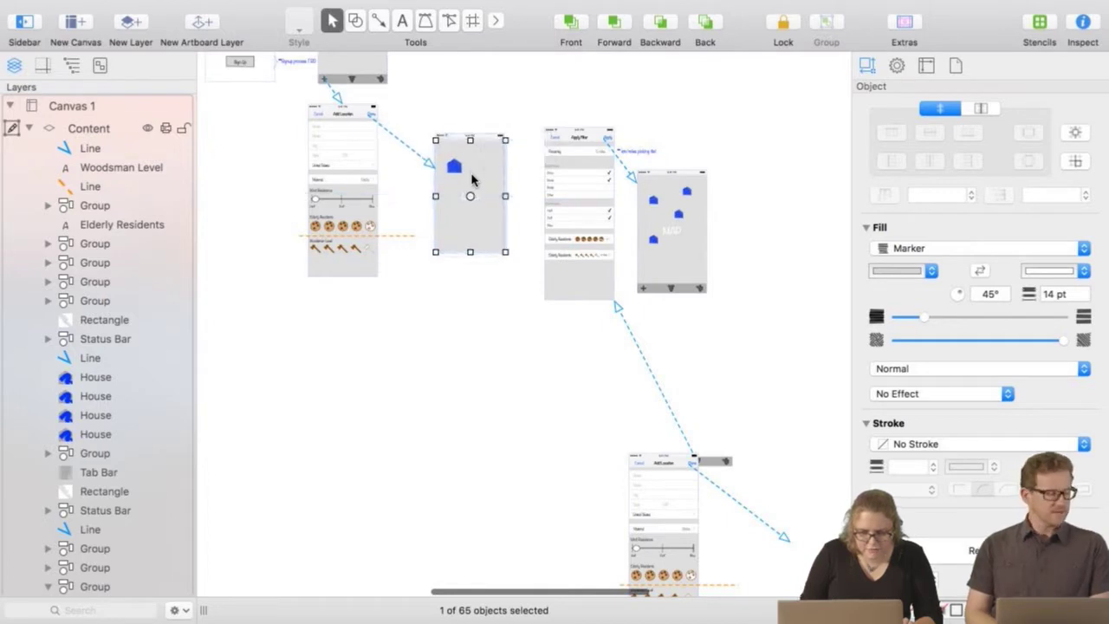
Move the stray tab bar and its icons back onto the lower edge of the single-house map screen.
click(742, 351)
drag(715, 460, 482, 245)
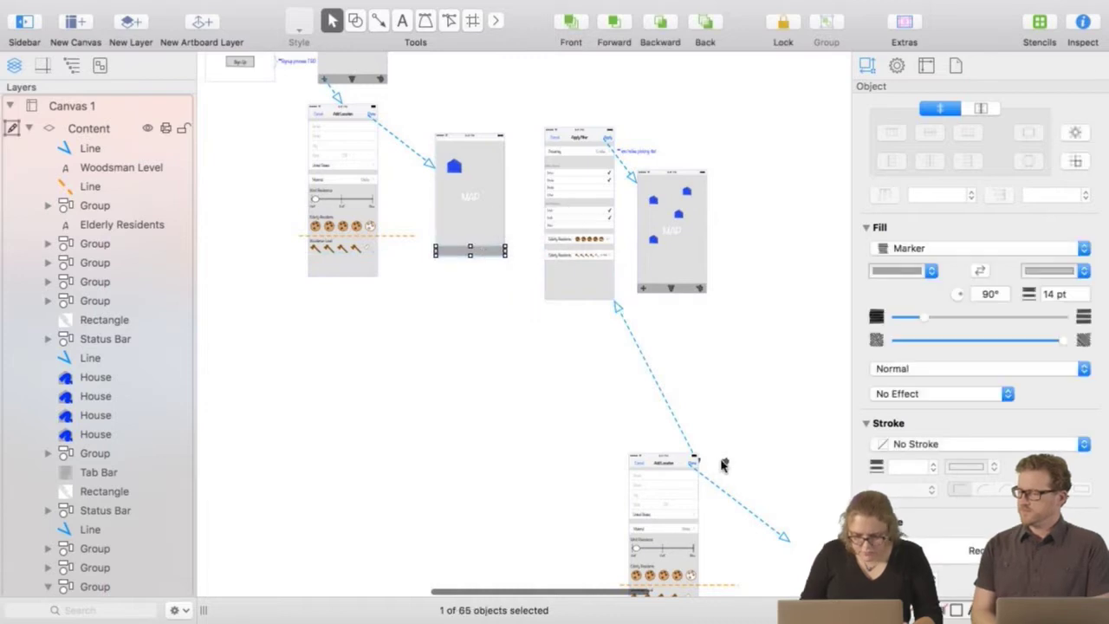
drag(710, 448, 494, 250)
click(678, 391)
scroll(665, 359, right, 1)
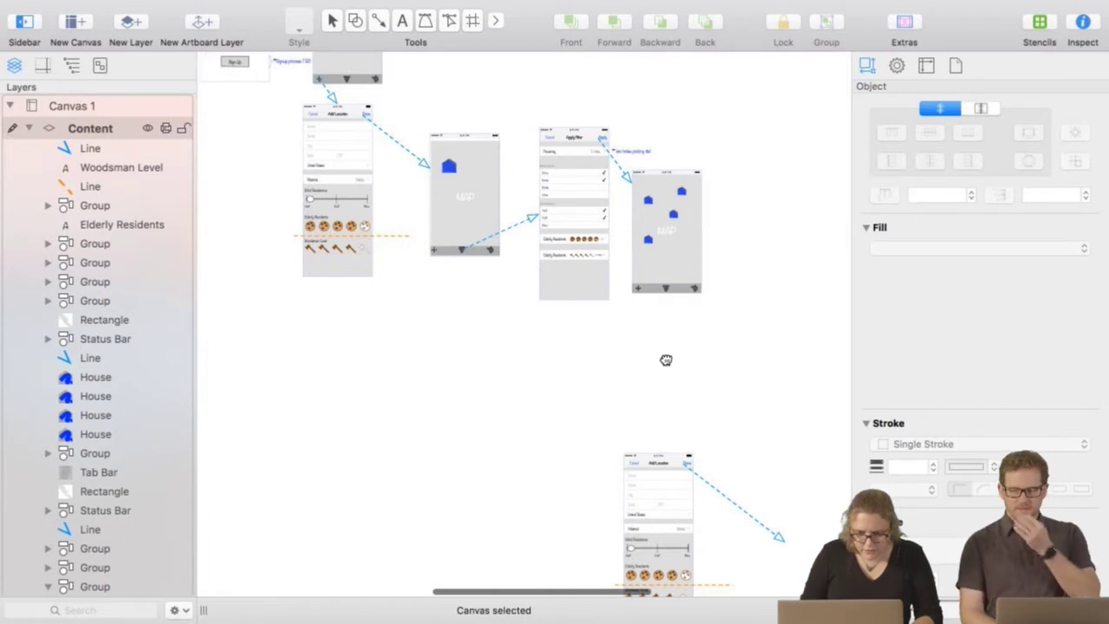
Move the copied Add Location screen with its contents and arrow beside the four-house map screen.
scroll(666, 360, right, 4)
scroll(665, 359, down, 2)
scroll(544, 313, up, 5)
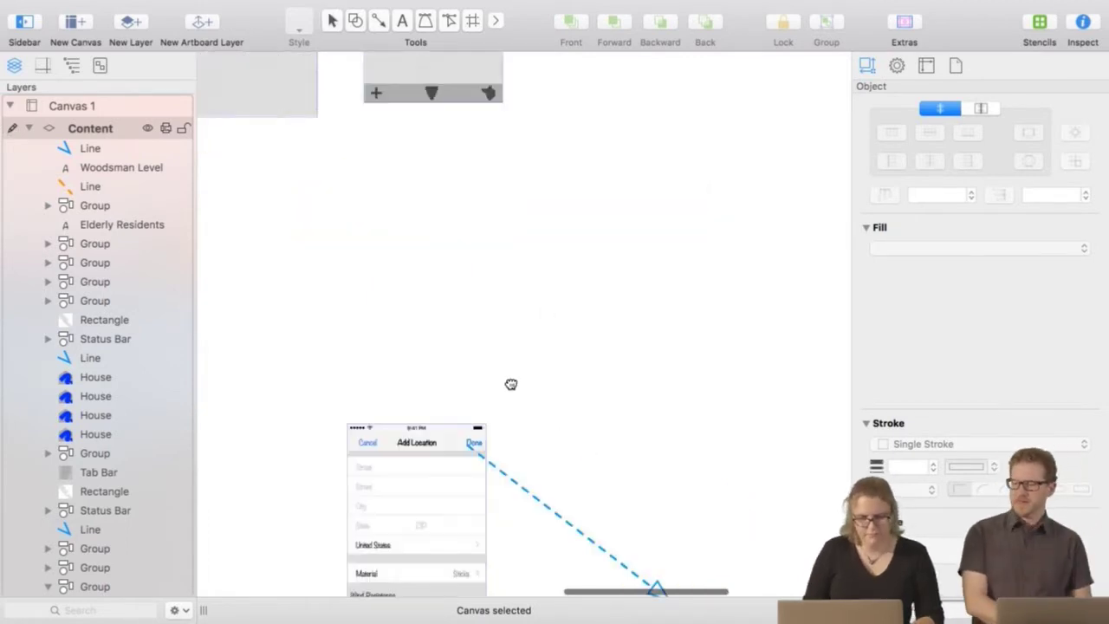
scroll(510, 384, down, 5)
drag(309, 216, 597, 572)
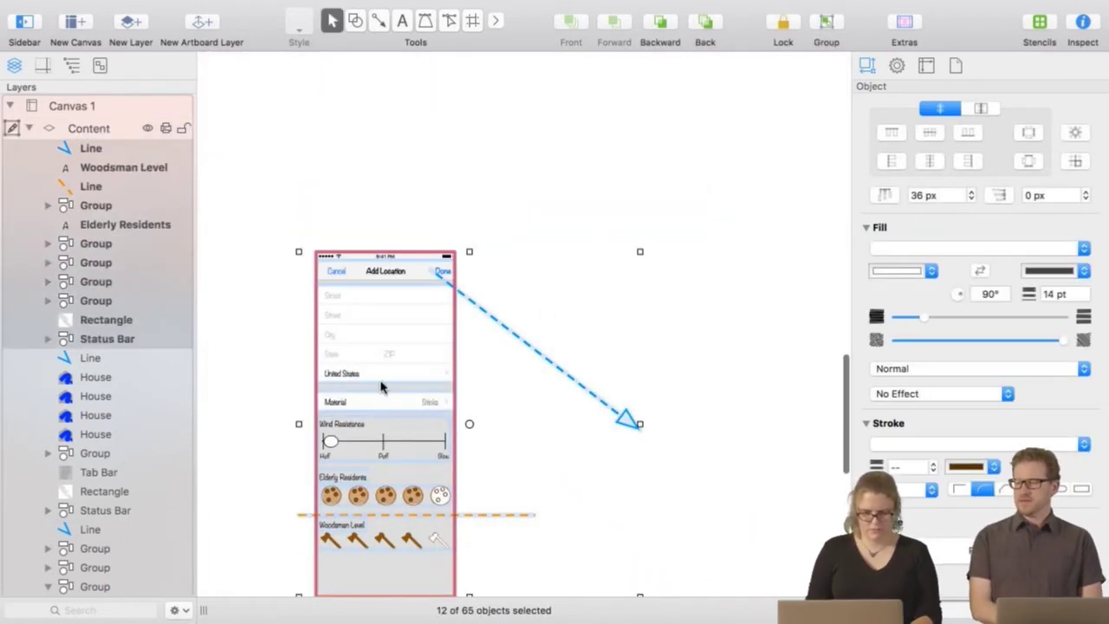
drag(403, 412, 594, 333)
click(754, 193)
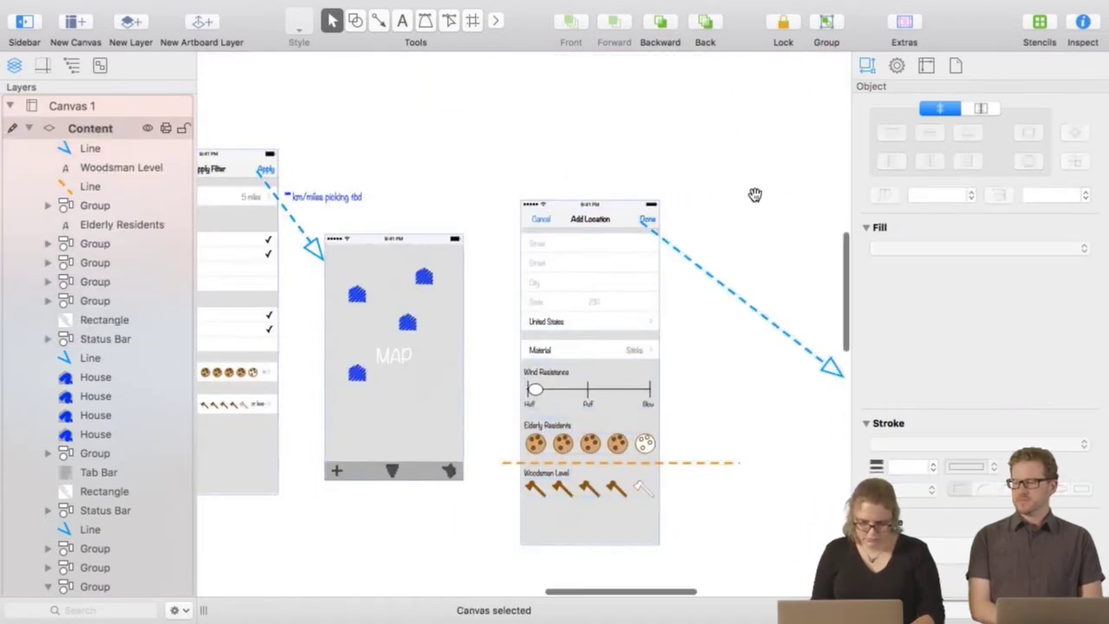
Delete the outgoing blue arrow and the orange dashed line from the copied Add Location screen.
scroll(597, 136, right, 5)
scroll(597, 136, down, 2)
click(595, 249)
key(Delete)
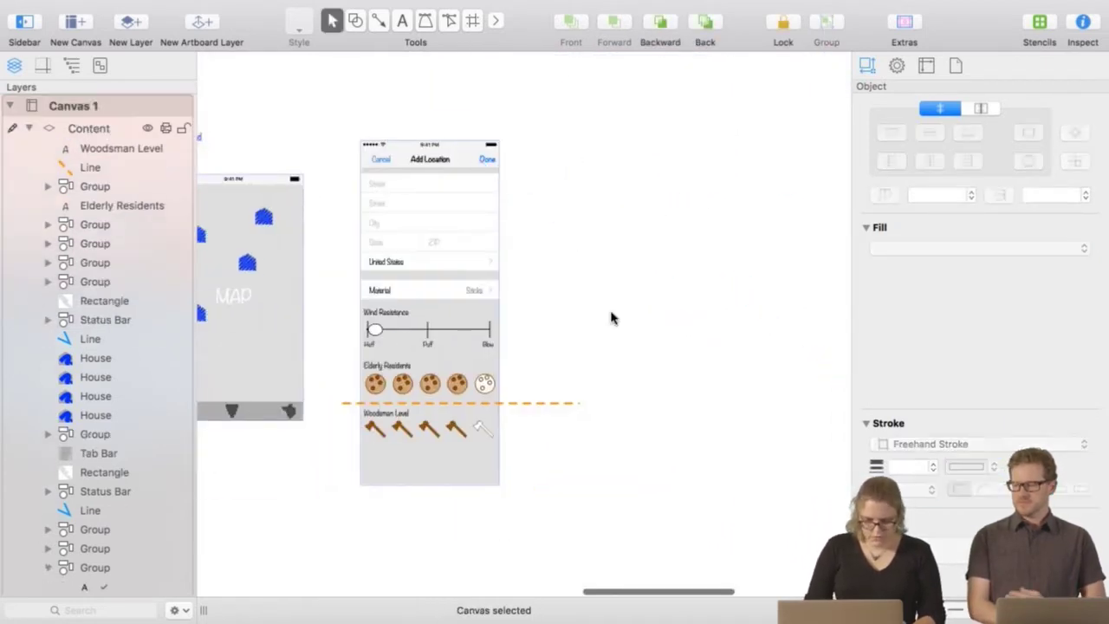
key(Tab)
key(Delete)
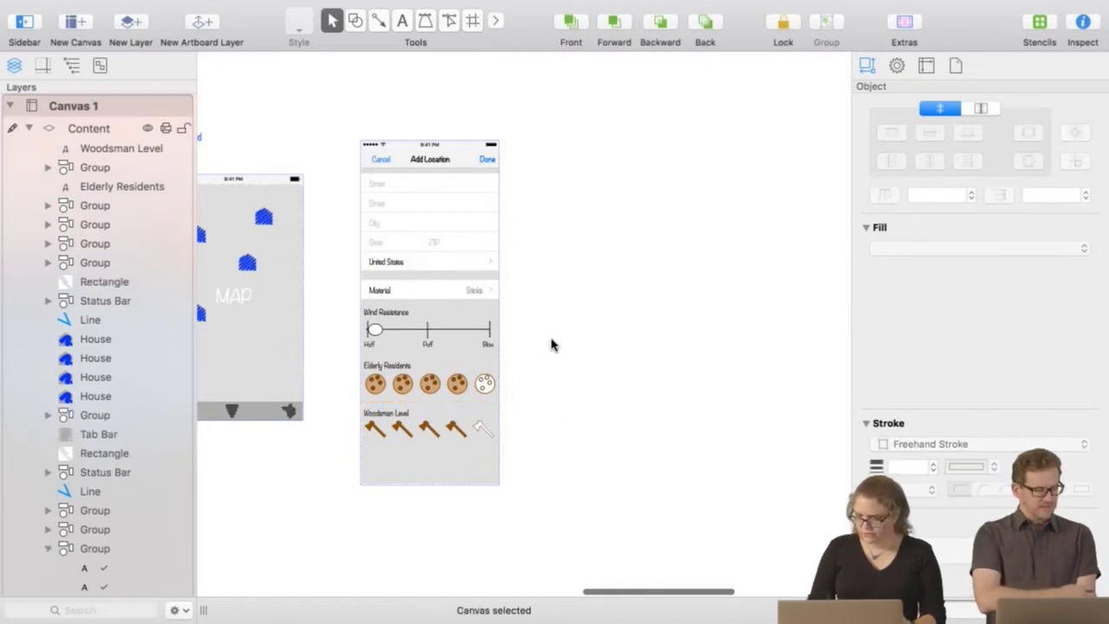
Change the Cancel label in the copied screen's navigation bar to "< Map".
key(super+plus)
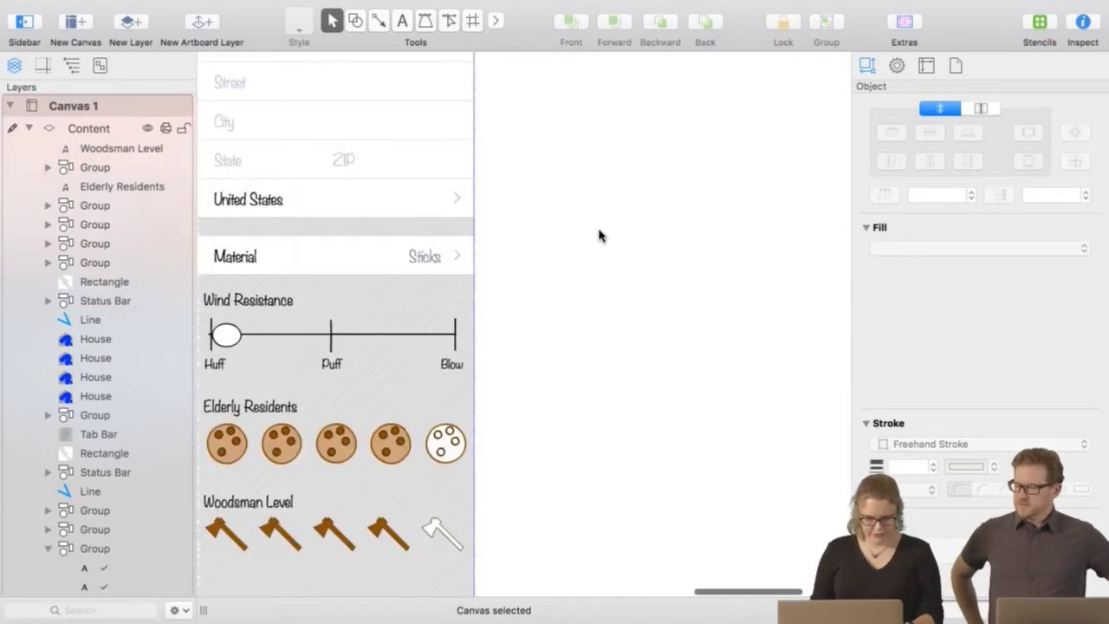
scroll(650, 239, up, 5)
scroll(649, 239, left, 3)
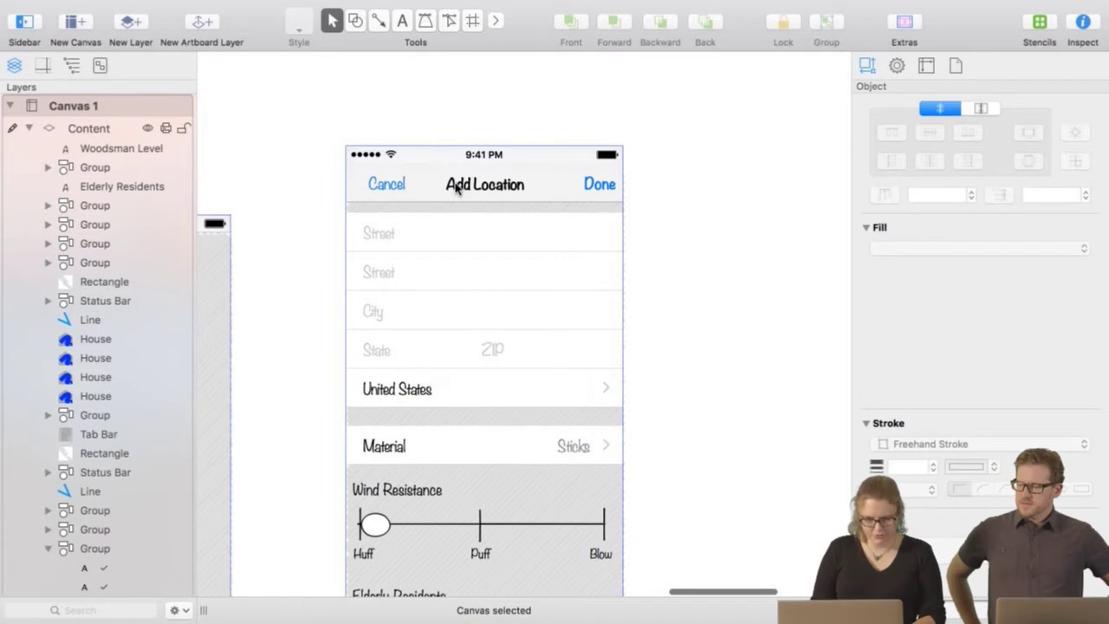
double_click(457, 185)
click(667, 260)
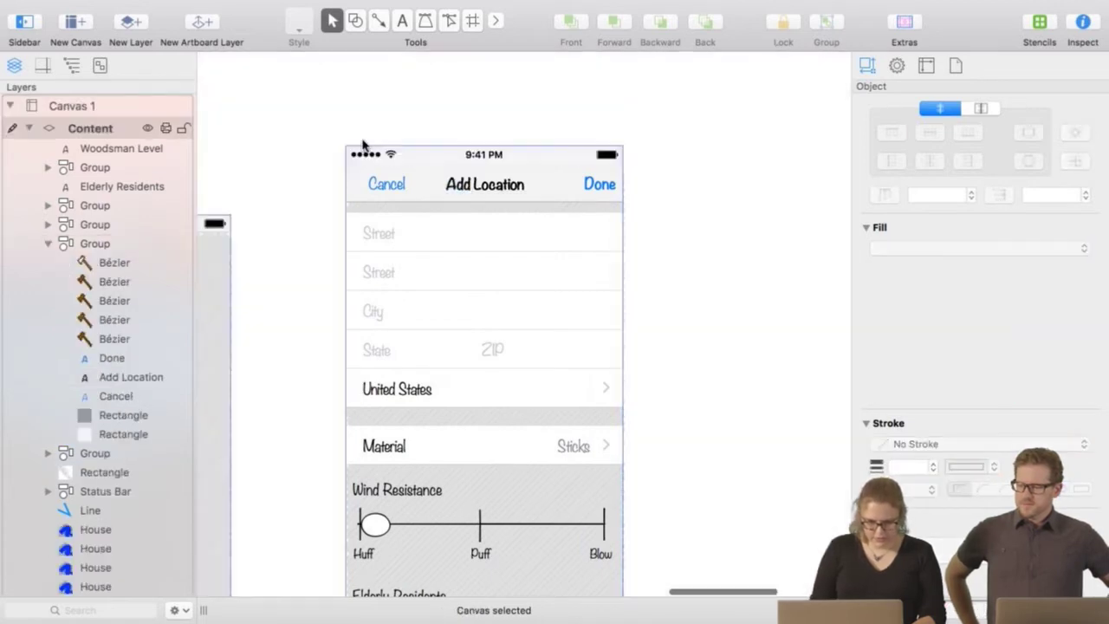
click(379, 184)
double_click(381, 184)
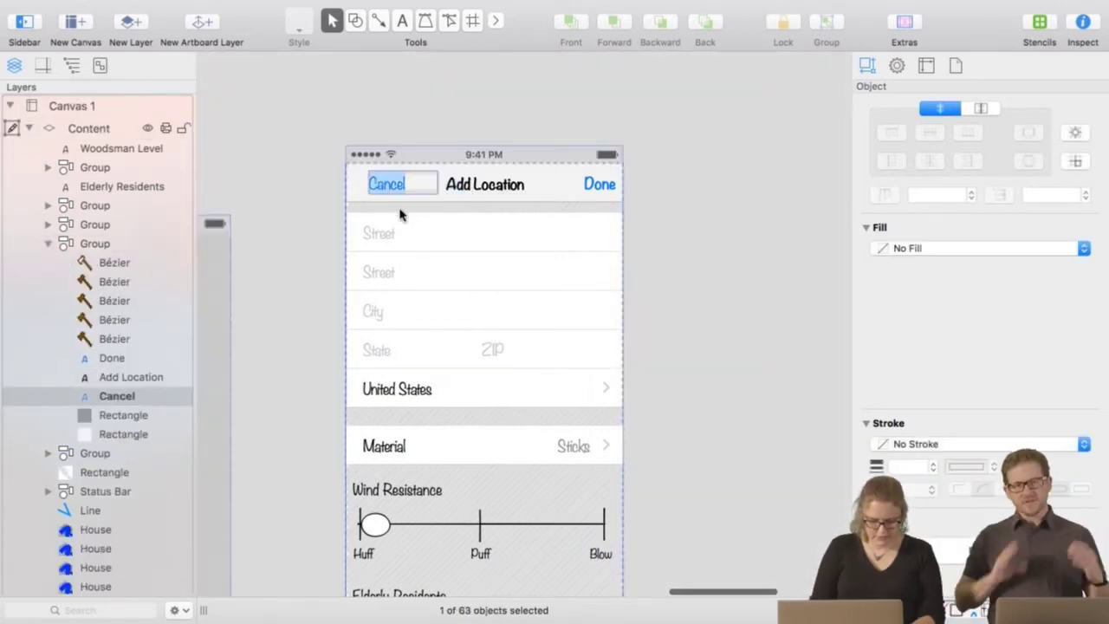
key(BackSpace)
text(< Ma)
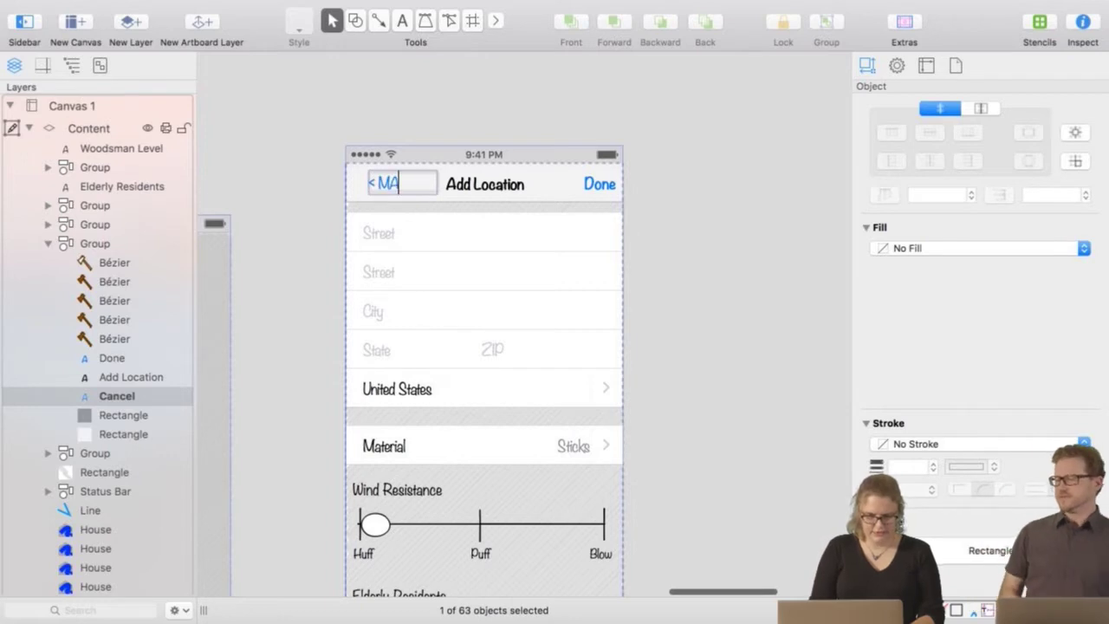
text(p)
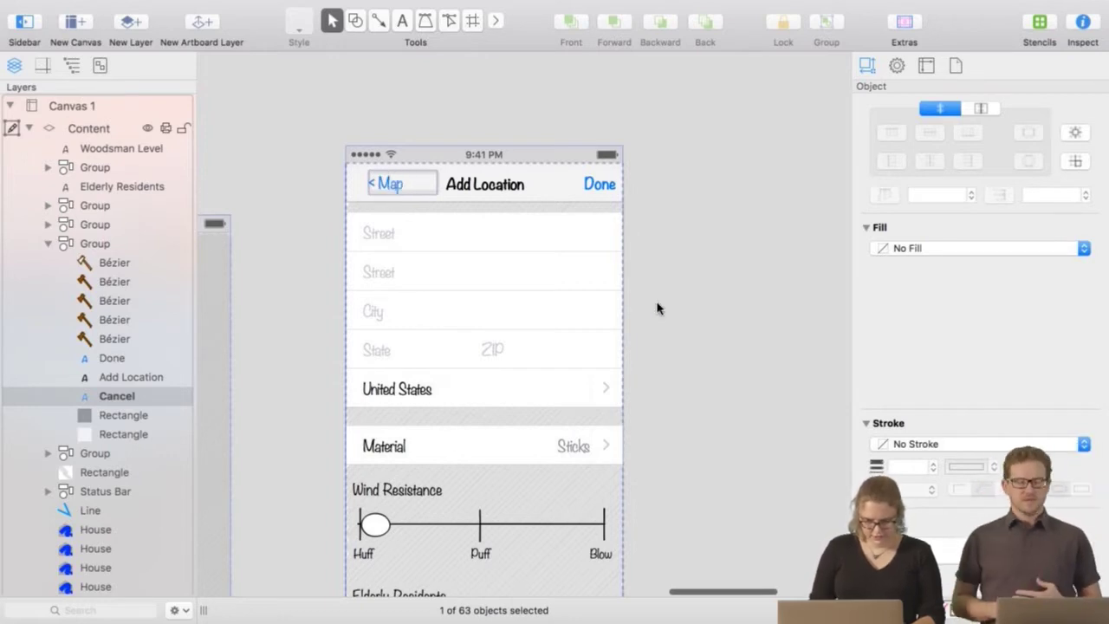
click(656, 309)
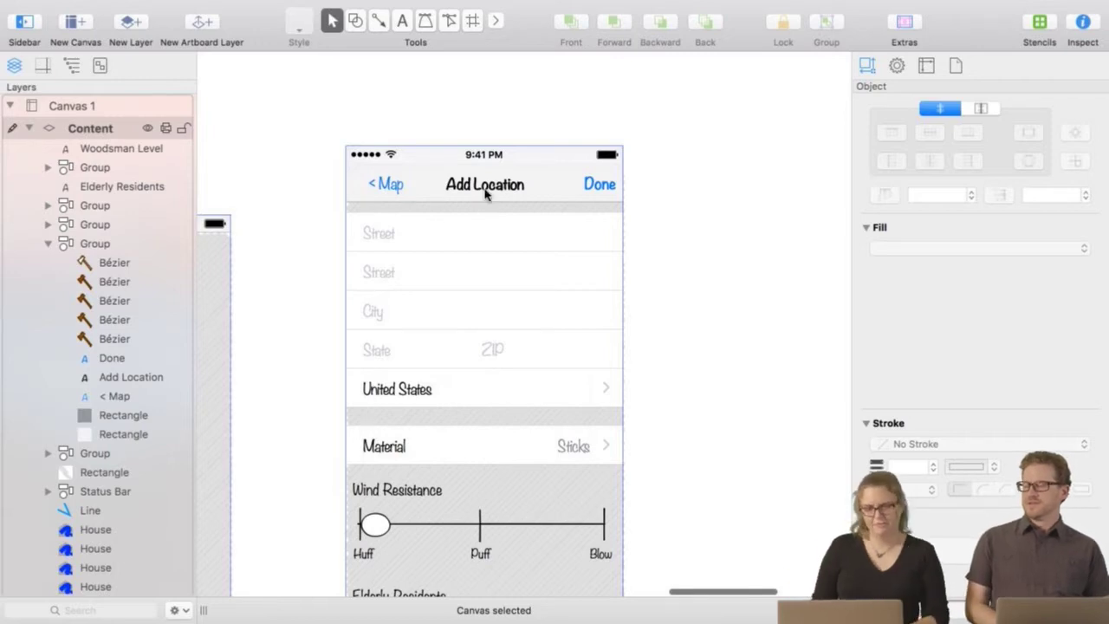
Replace the Add Location title on the copied screen with the sample street address.
click(457, 185)
double_click(458, 186)
shift+click(528, 190)
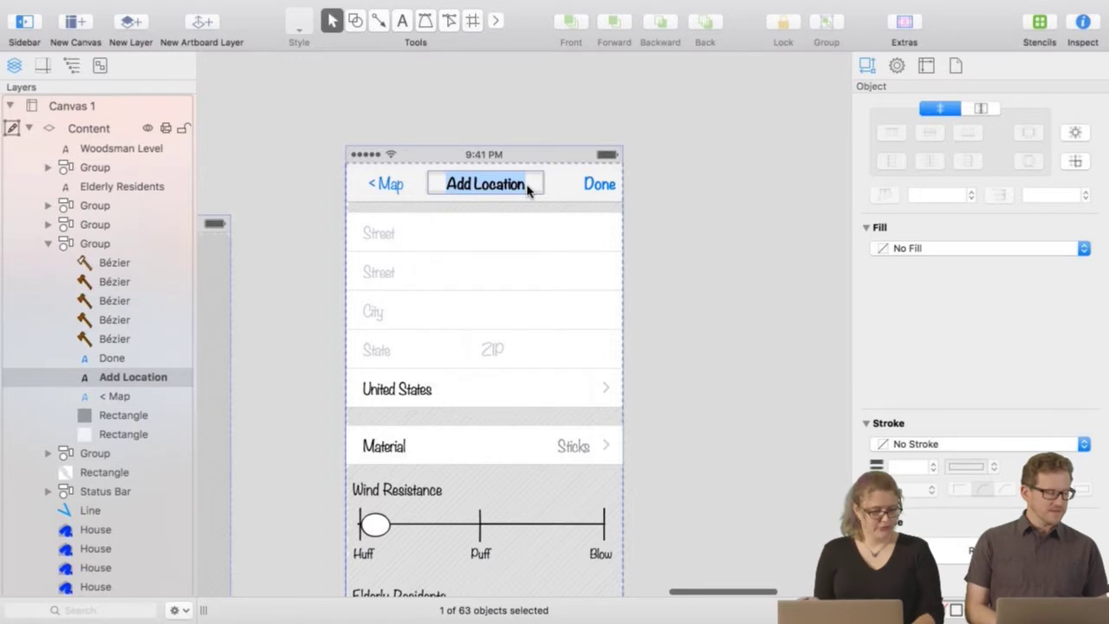
text(123 )
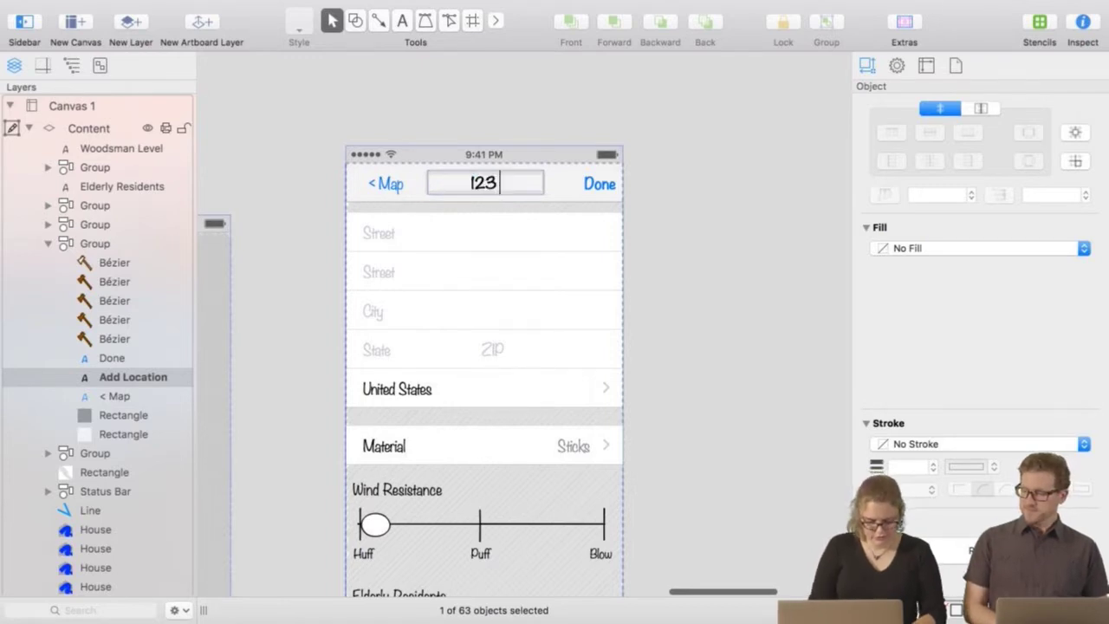
text(Grimm Lane)
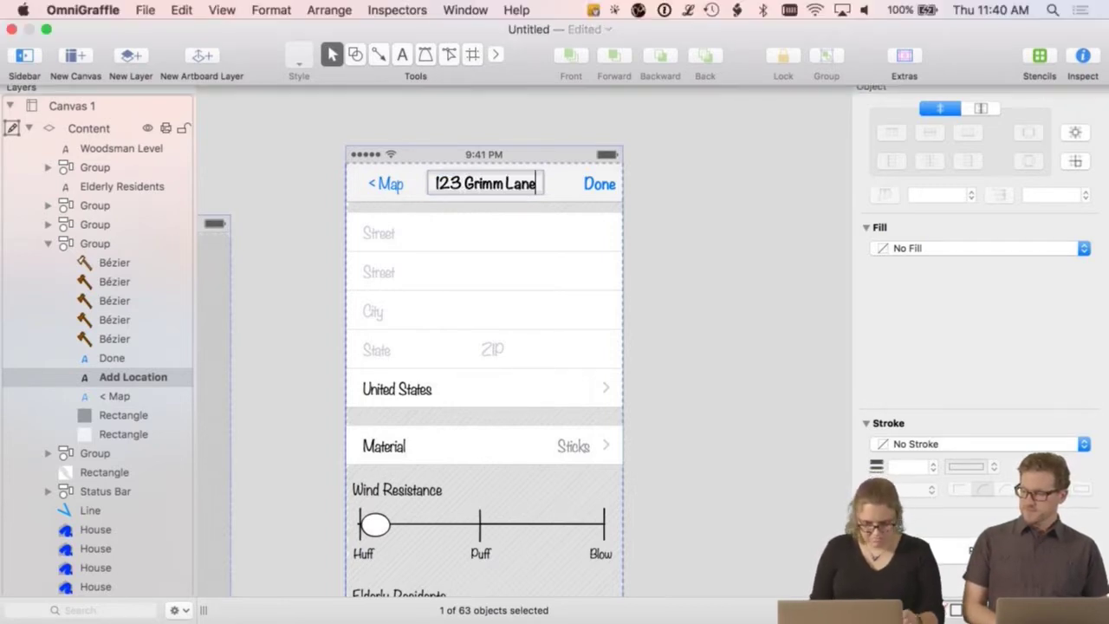
click(701, 247)
Delete the Done label from the copied screen's navigation bar.
click(599, 184)
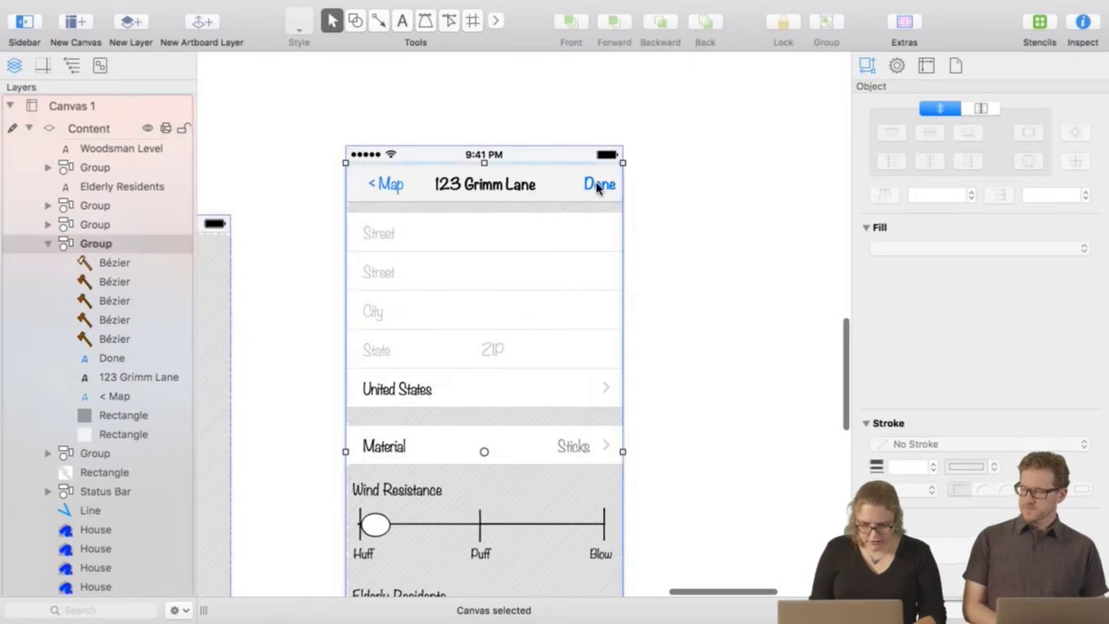
click(610, 187)
key(Delete)
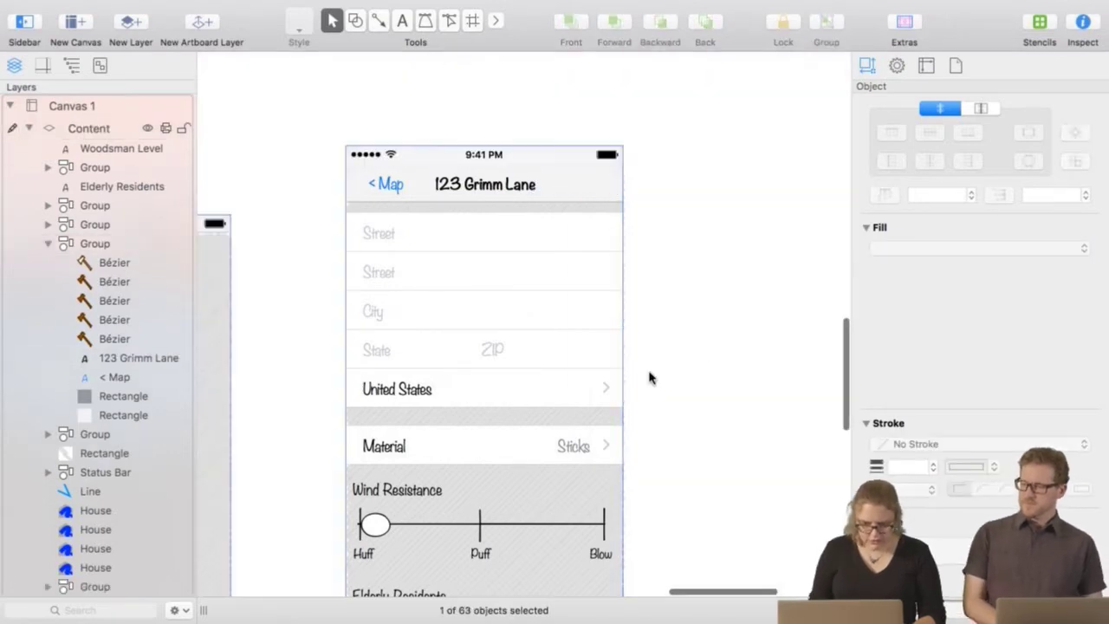
Remove the first of the two Street rows from the copied screen's address group.
scroll(700, 334, down, 3)
click(358, 172)
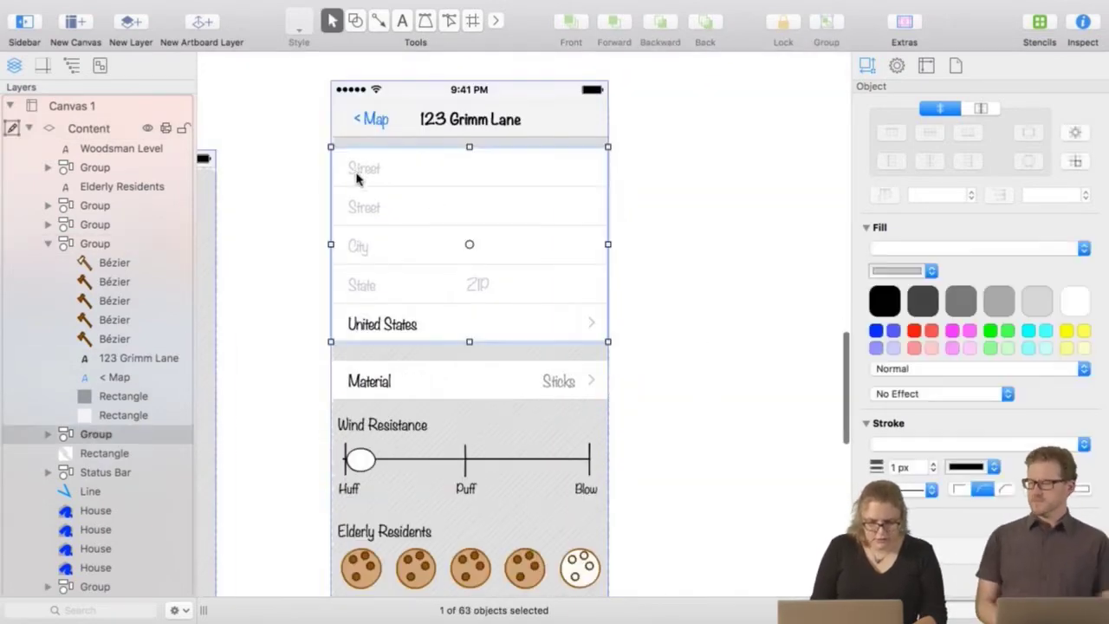
double_click(358, 172)
key(Escape)
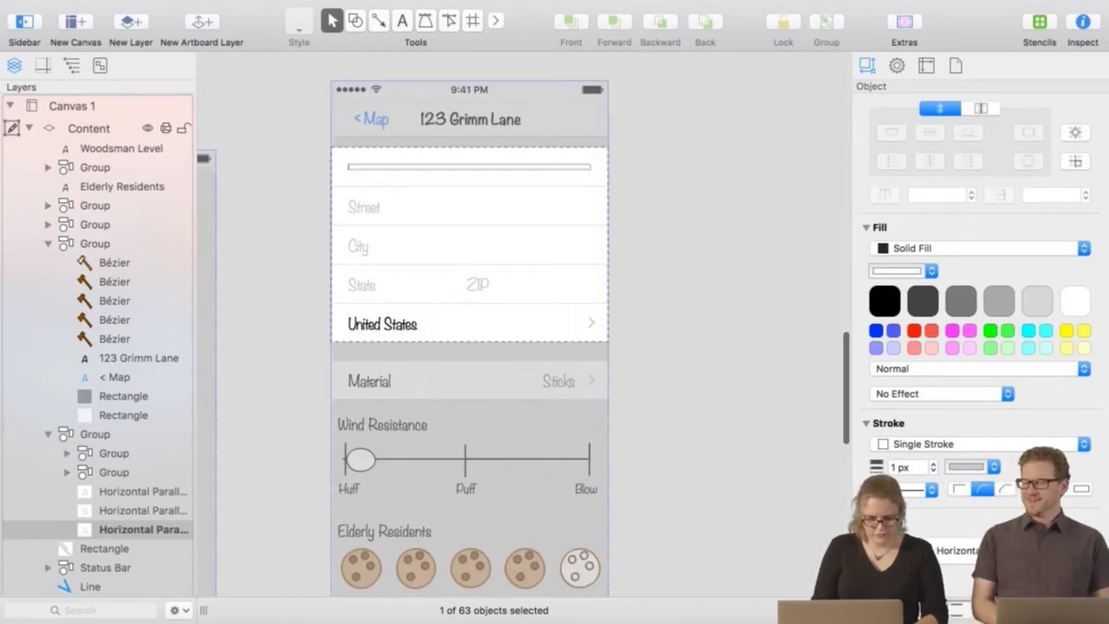
click(406, 217)
click(416, 167)
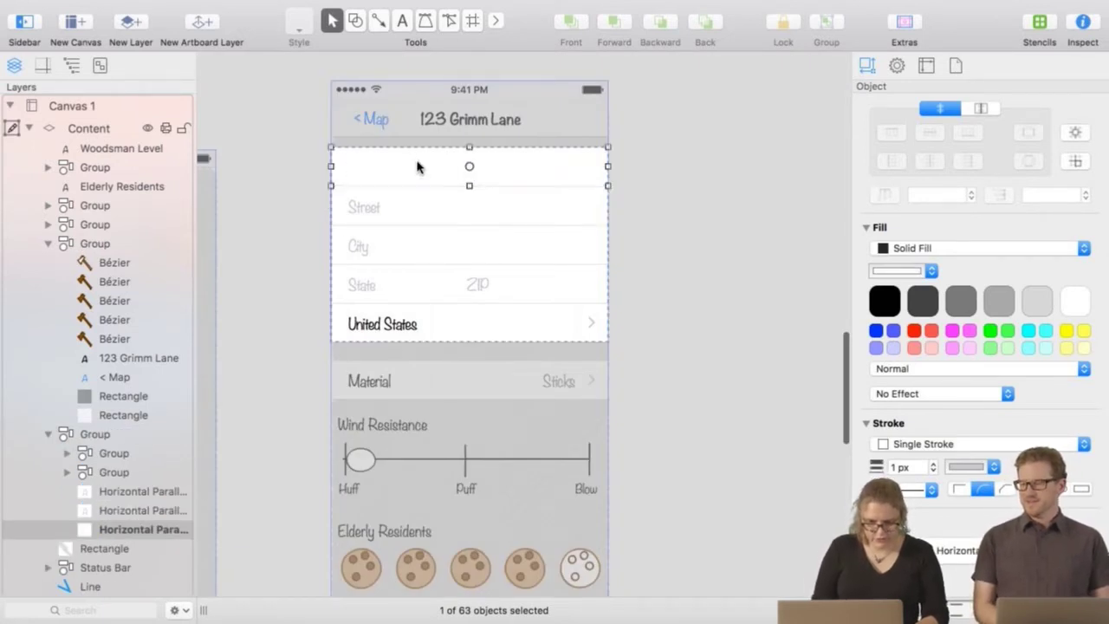
key(Delete)
Fill in the remaining Street row with the sample street address.
click(372, 218)
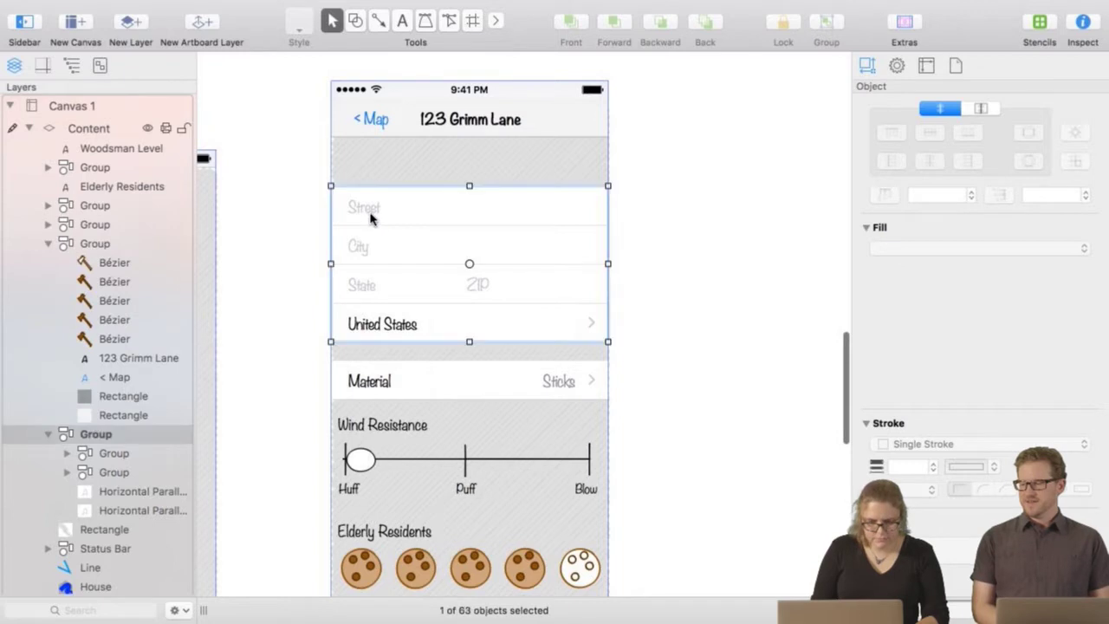
double_click(371, 217)
text(123 G)
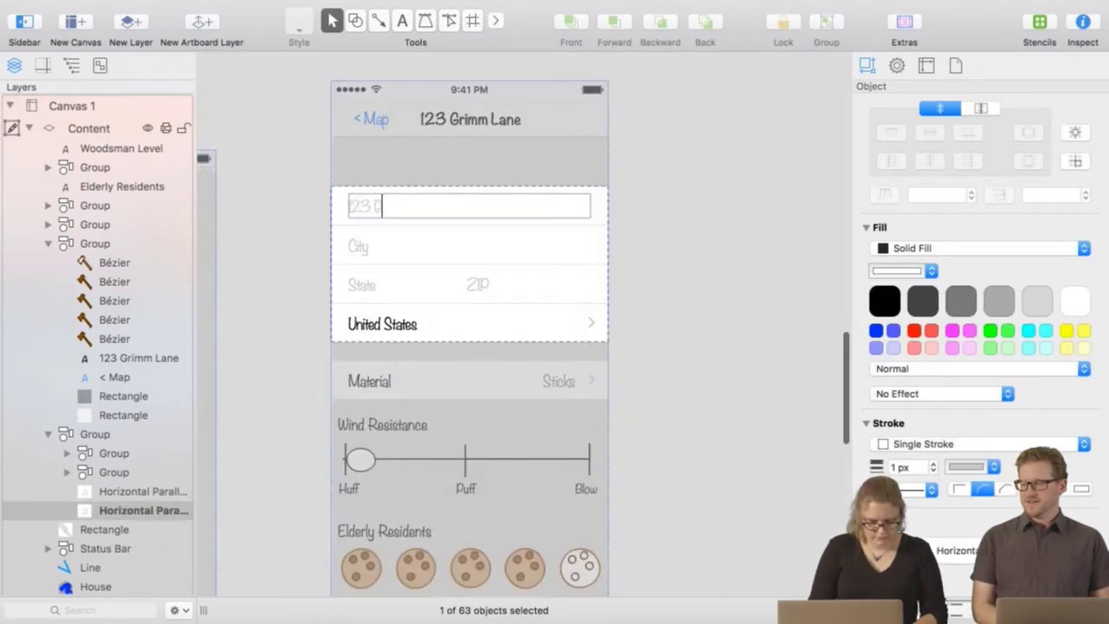
text(rimm Lane)
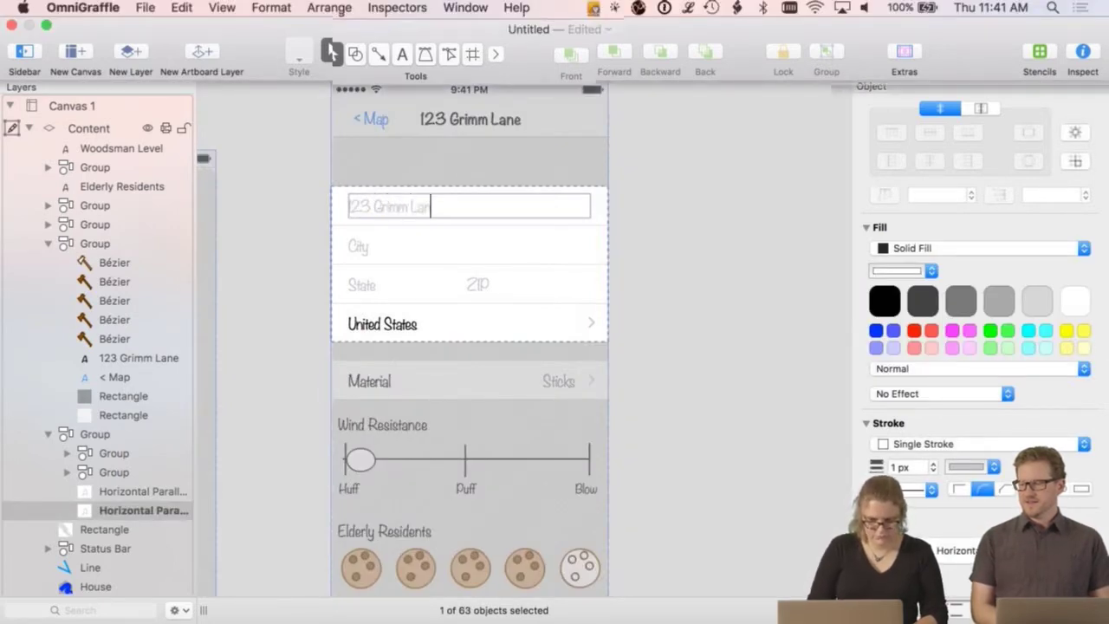
Fill in the City, State and ZIP fields with the rest of the sample address.
double_click(364, 250)
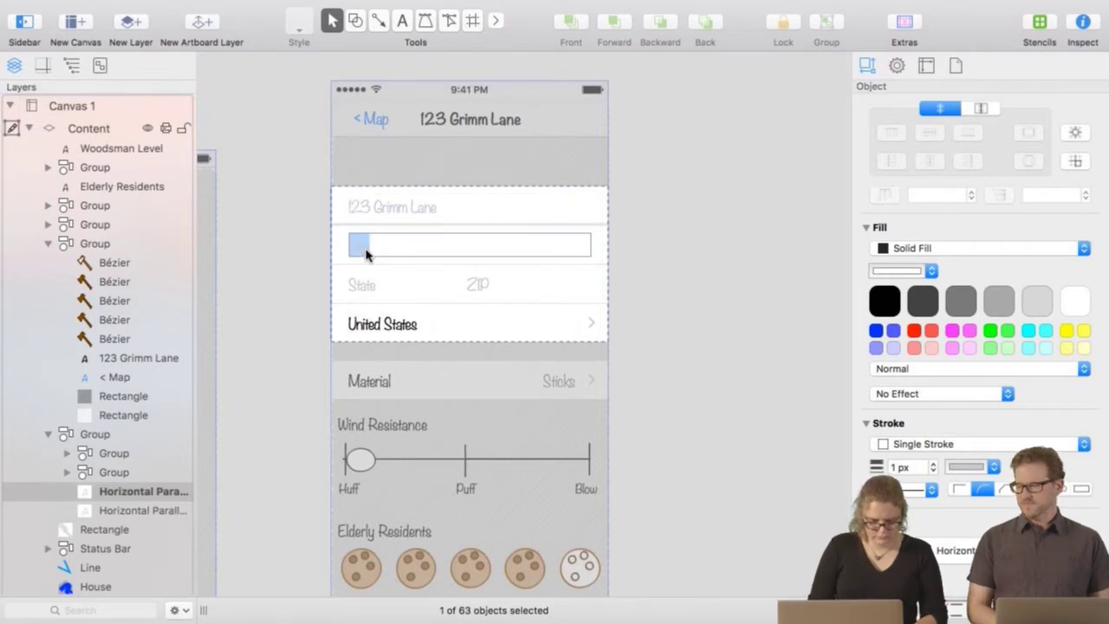
text(Seattle)
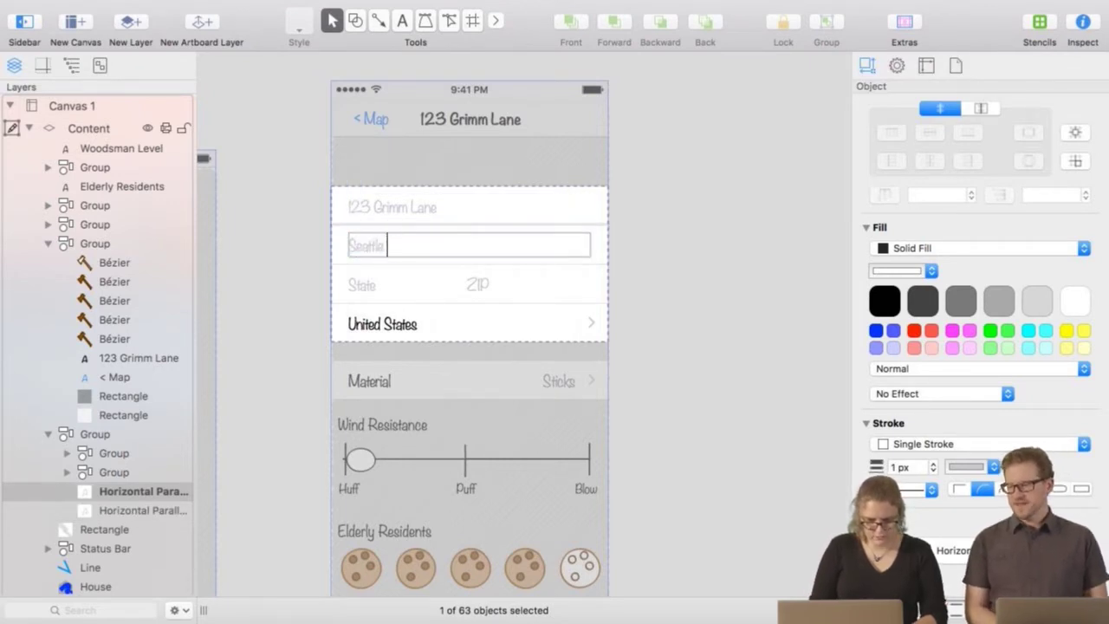
key(Tab)
text(WA)
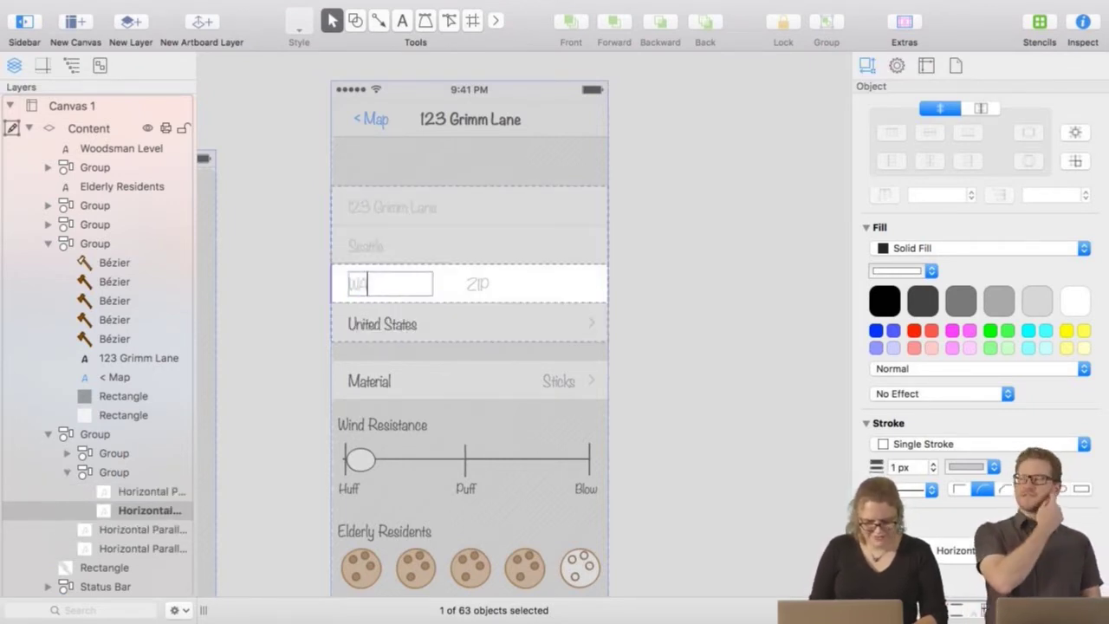
key(Tab)
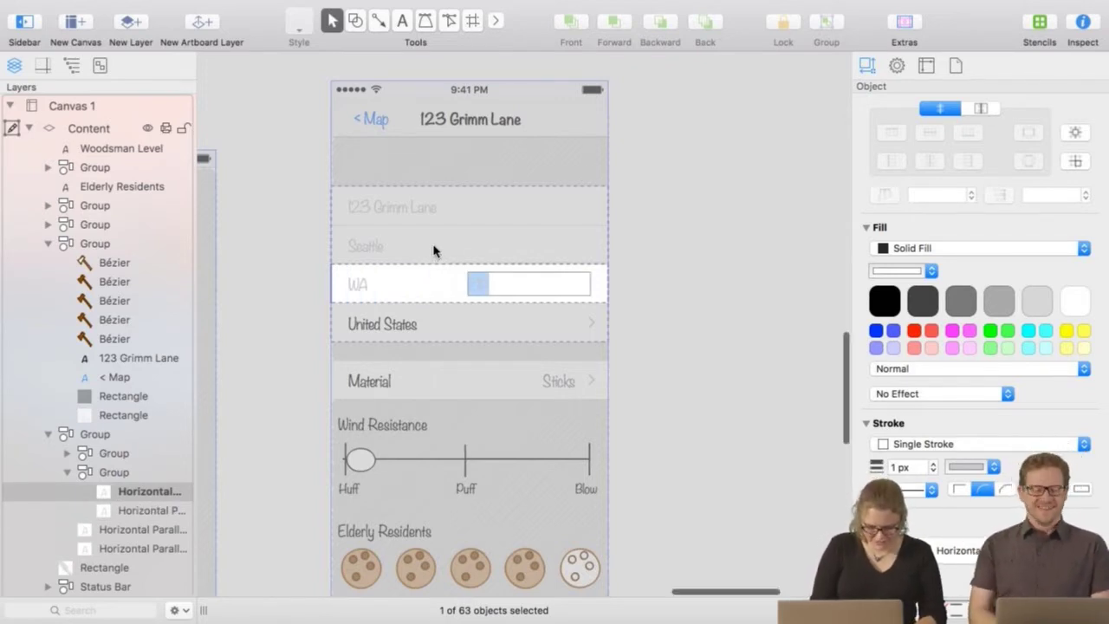
text(9810)
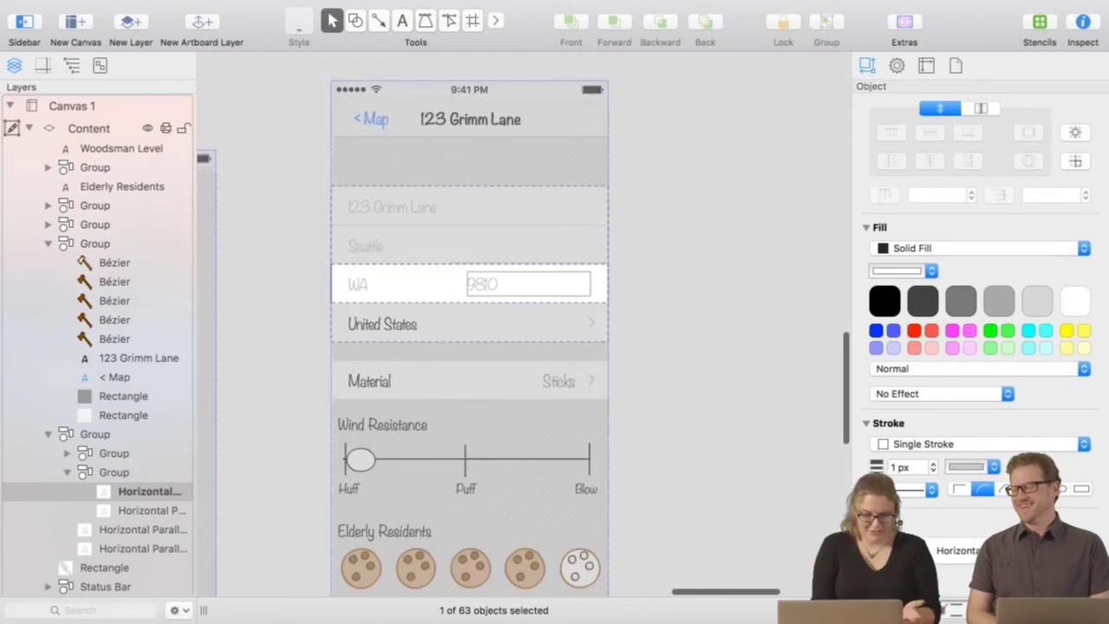
text(9)
click(711, 327)
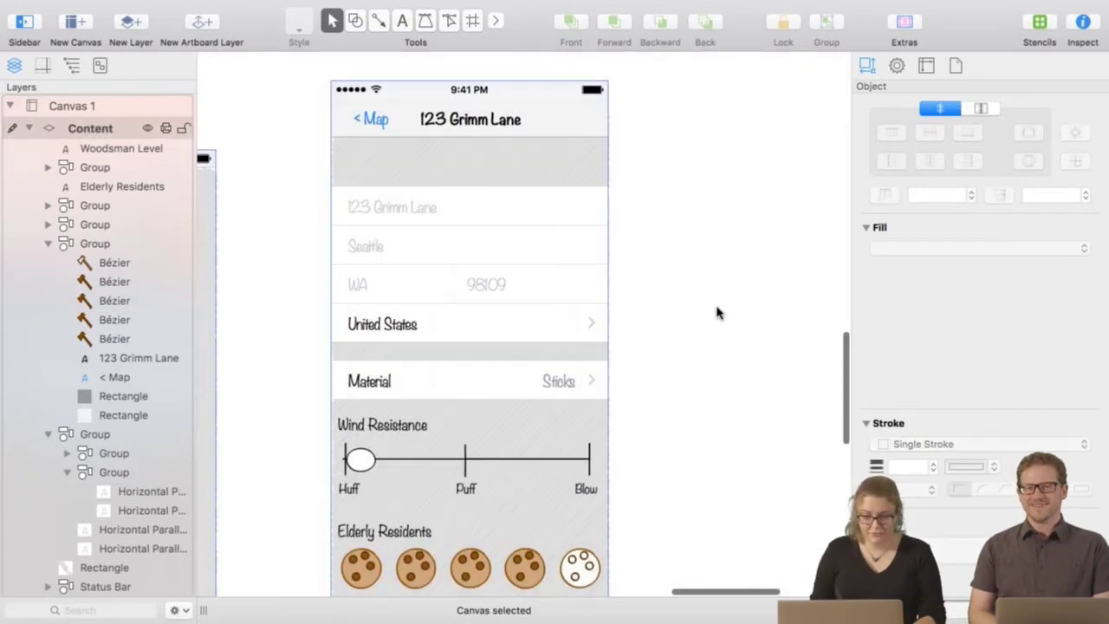
Change the text colour of the whole address group on the copied screen to black.
click(385, 253)
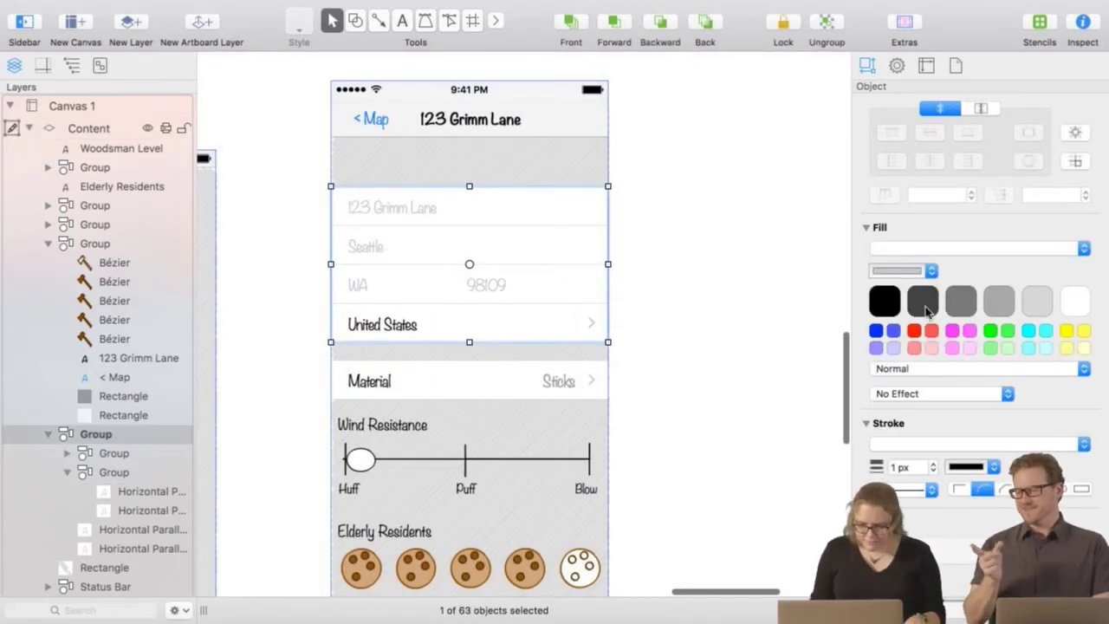
click(899, 273)
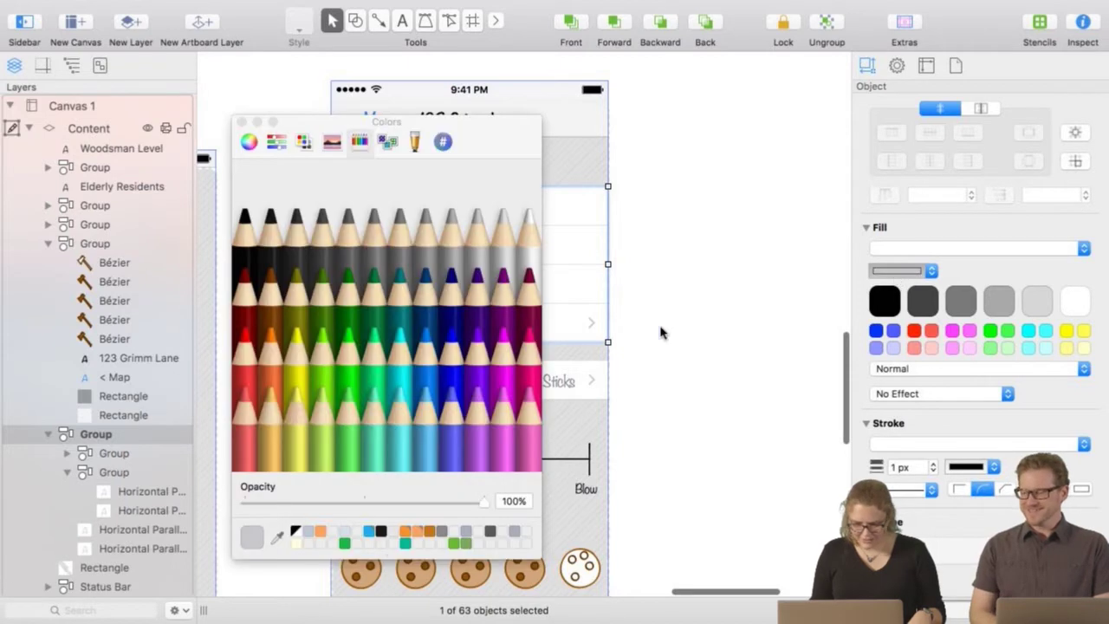
click(242, 122)
scroll(973, 334, down, 10)
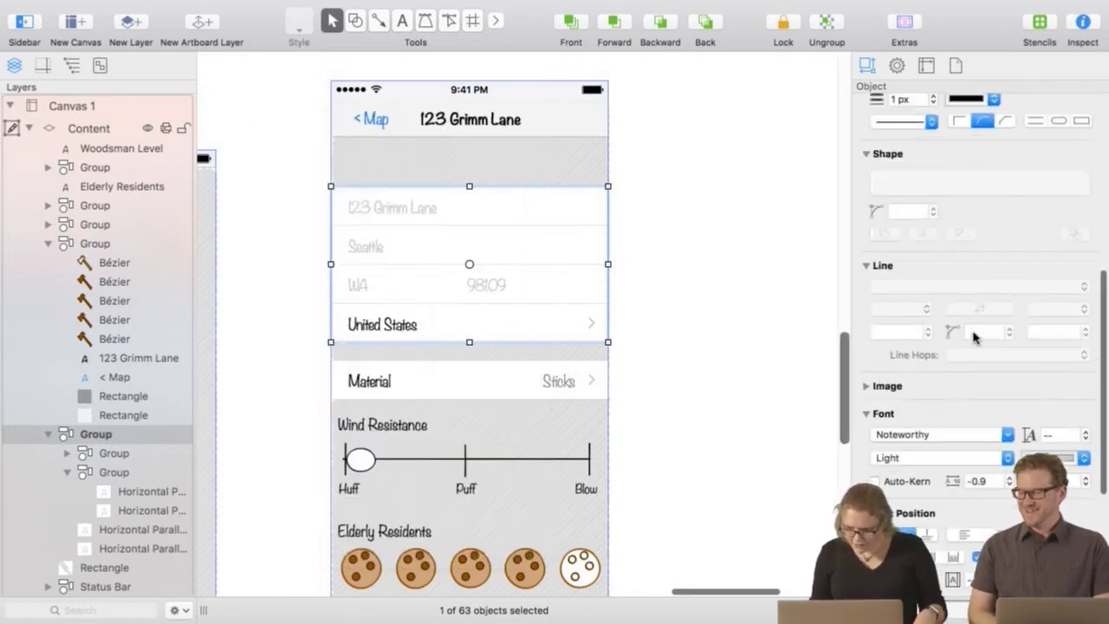
click(1055, 235)
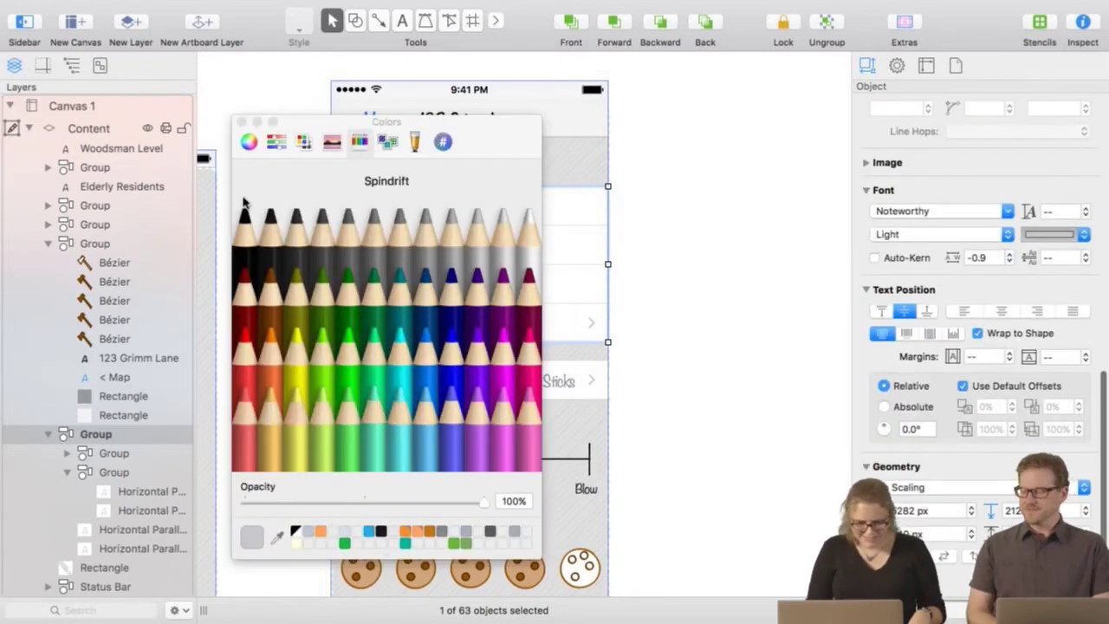
click(247, 227)
click(243, 122)
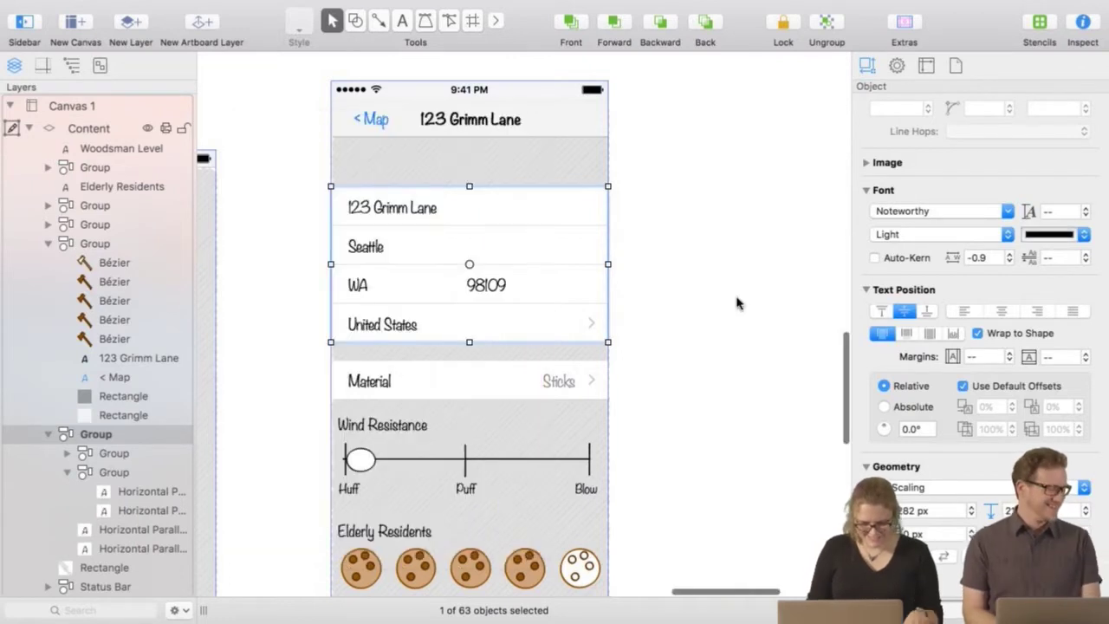
click(735, 299)
Move the address group up beneath the navigation bar and delete the disclosure arrow from its United States row.
drag(418, 258, 415, 224)
click(683, 317)
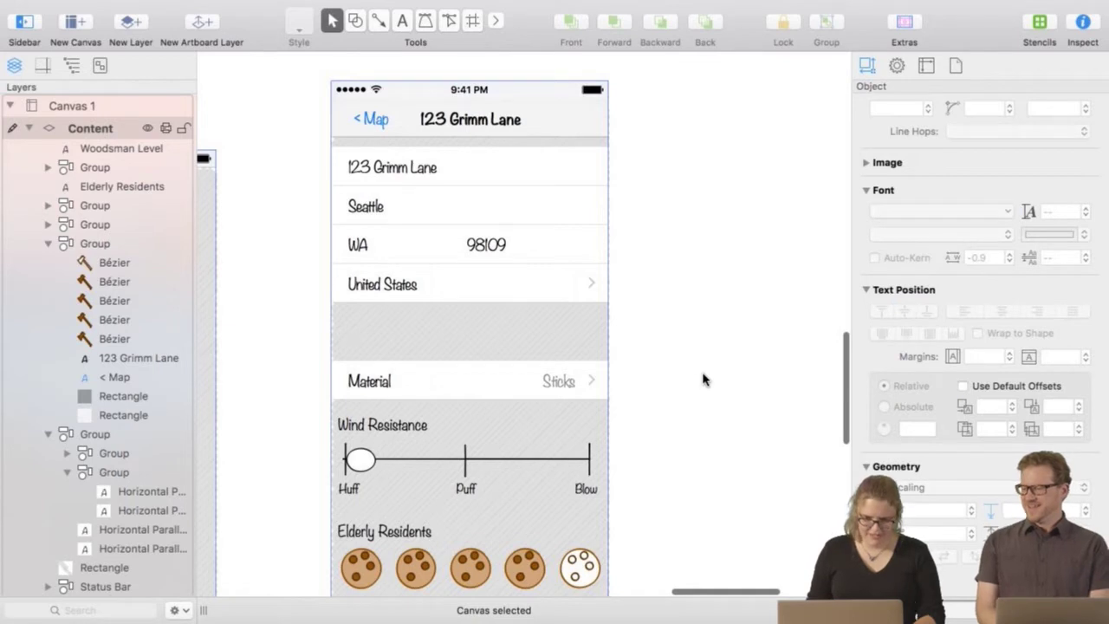
click(593, 288)
double_click(590, 286)
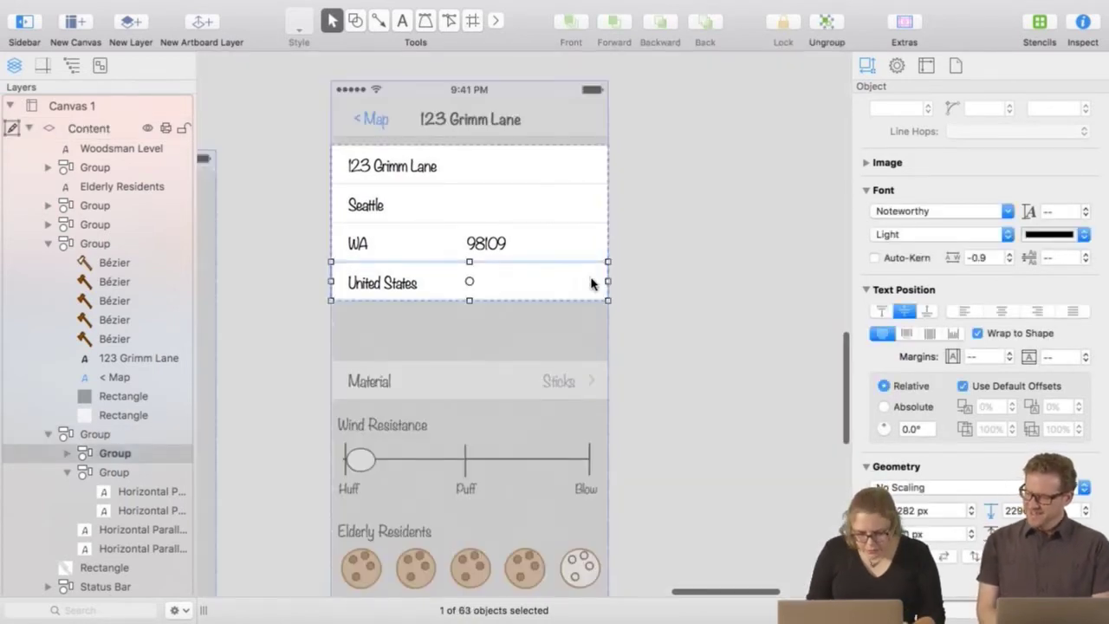
click(592, 282)
click(710, 337)
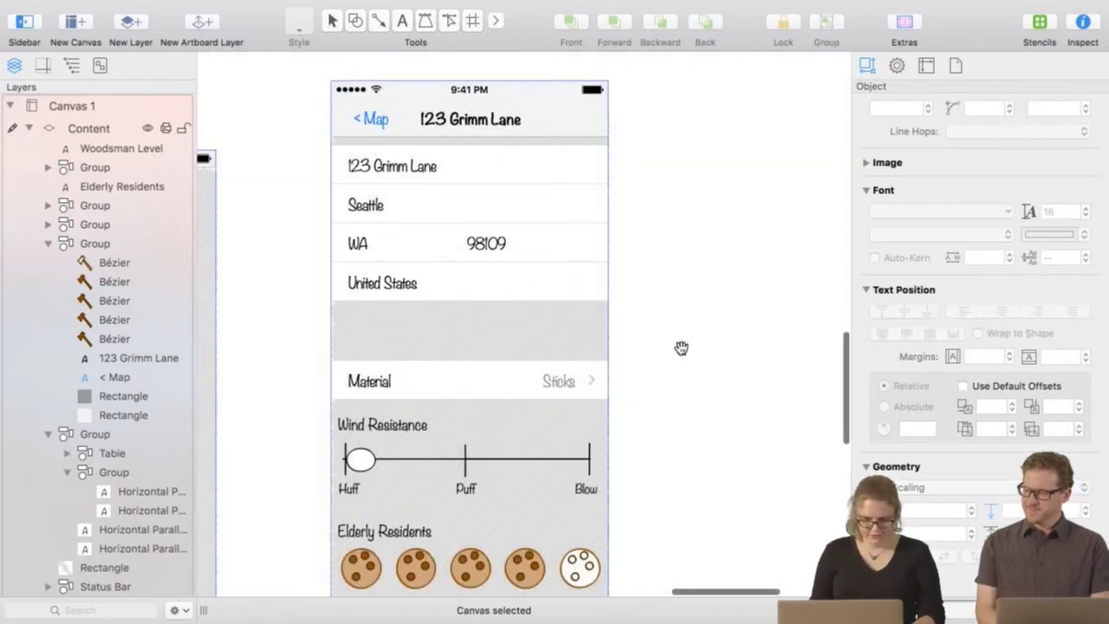
Move the Material row up closer to the address group and delete its disclosure arrow.
scroll(677, 344, down, 2)
scroll(677, 344, right, 1)
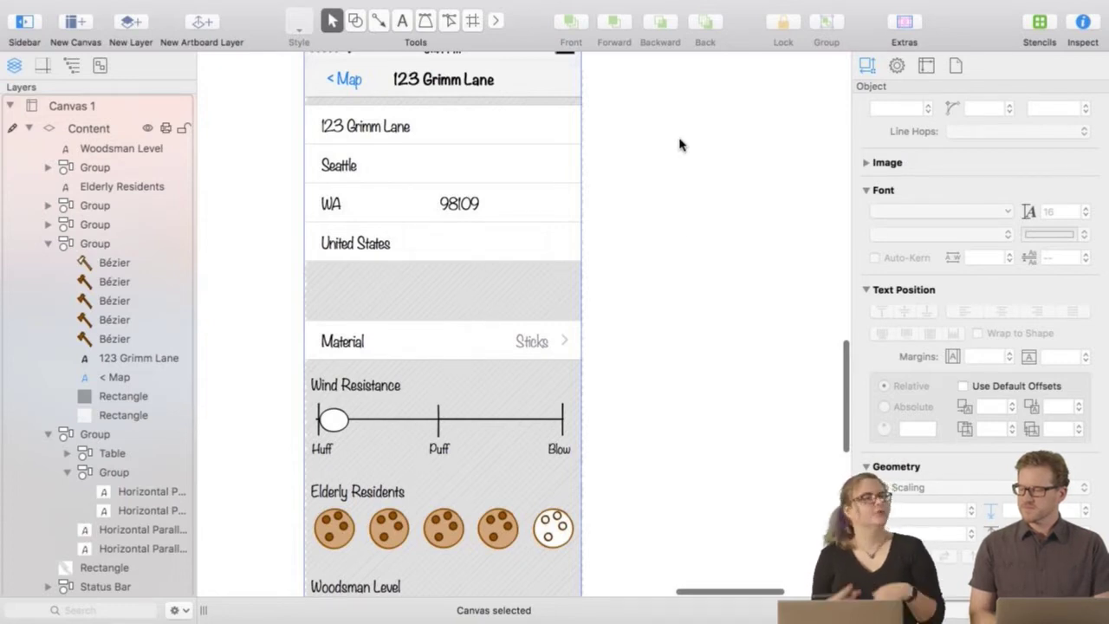
click(395, 341)
drag(393, 342, 388, 311)
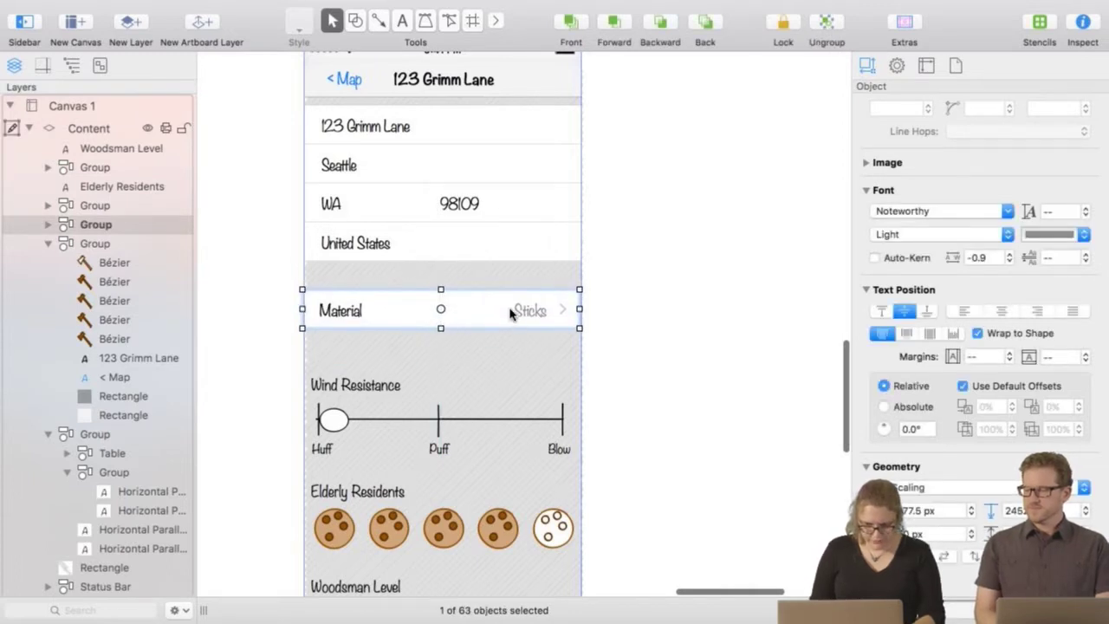
double_click(562, 310)
double_click(561, 310)
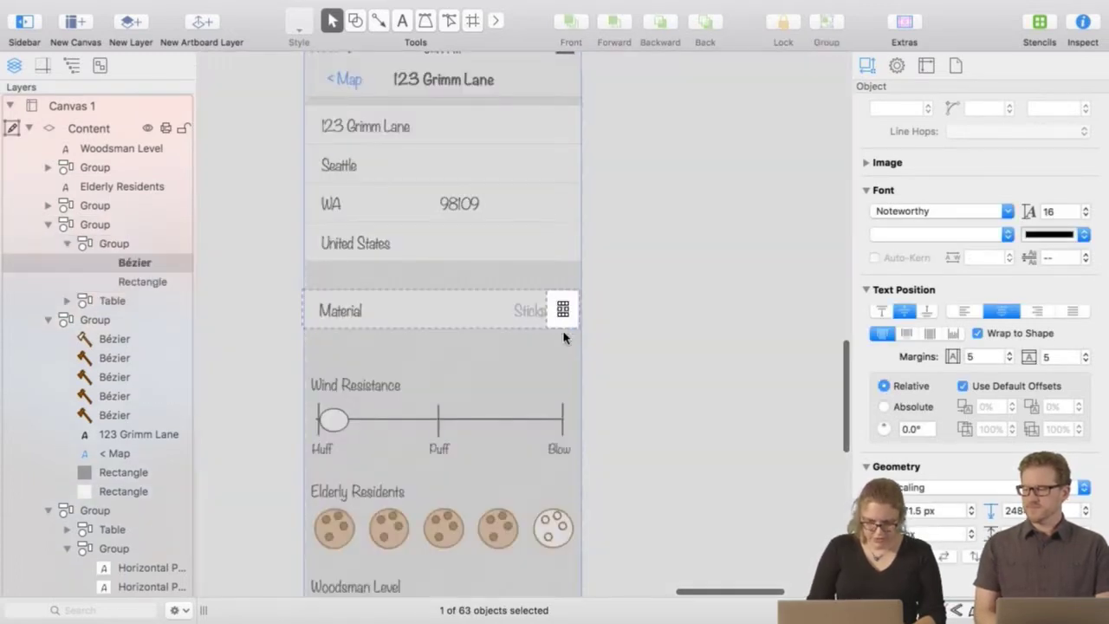
key(Delete)
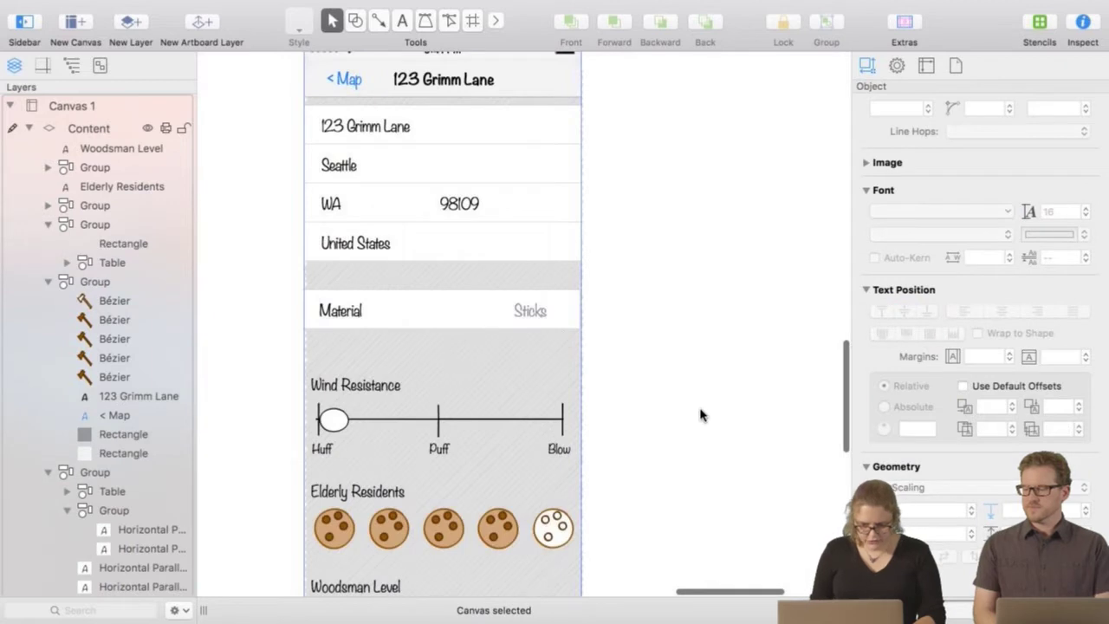
click(454, 312)
click(667, 447)
Change the Wind Resistance slider's circular knob to a rectangle and stretch it from the Huff mark to the Puff mark.
scroll(679, 451, down, 1)
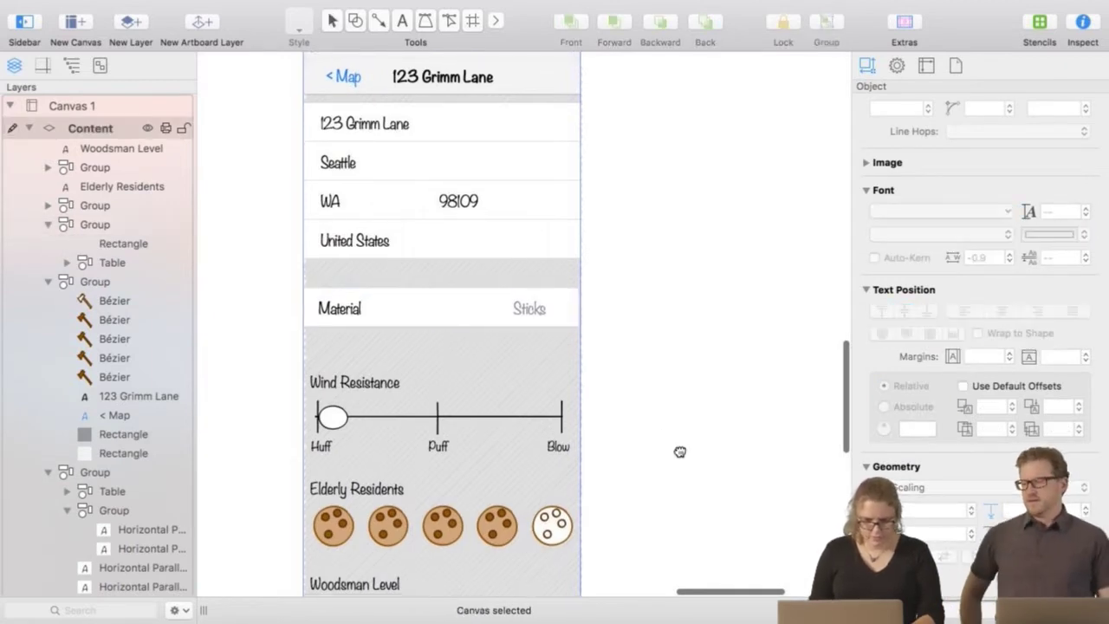
scroll(680, 451, down, 5)
click(334, 231)
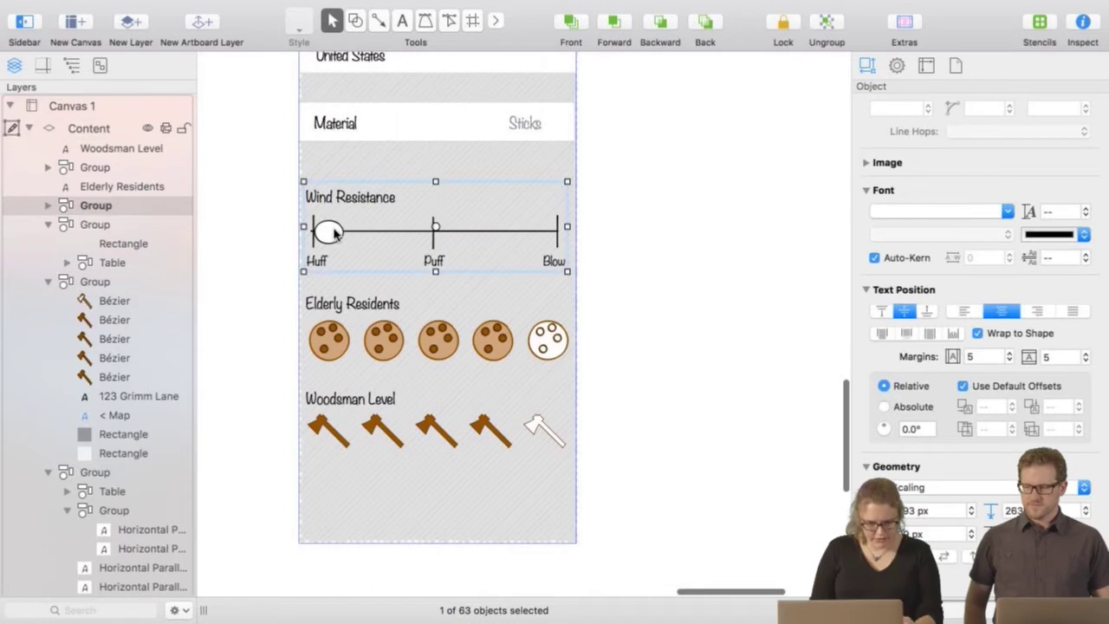
click(327, 236)
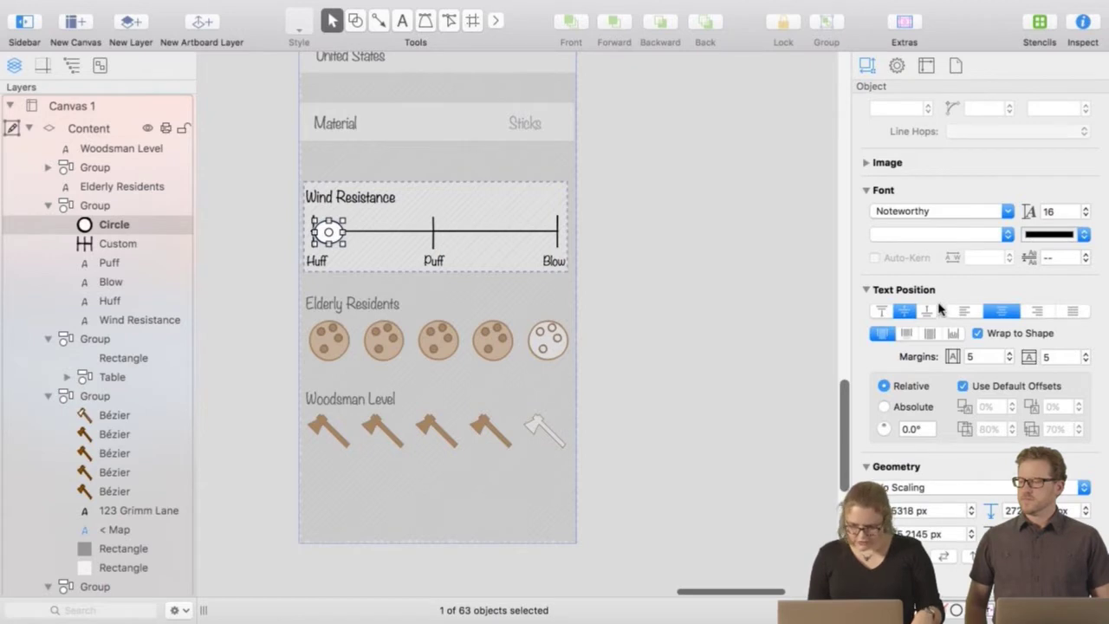
scroll(942, 336, up, 3)
scroll(942, 336, up, 5)
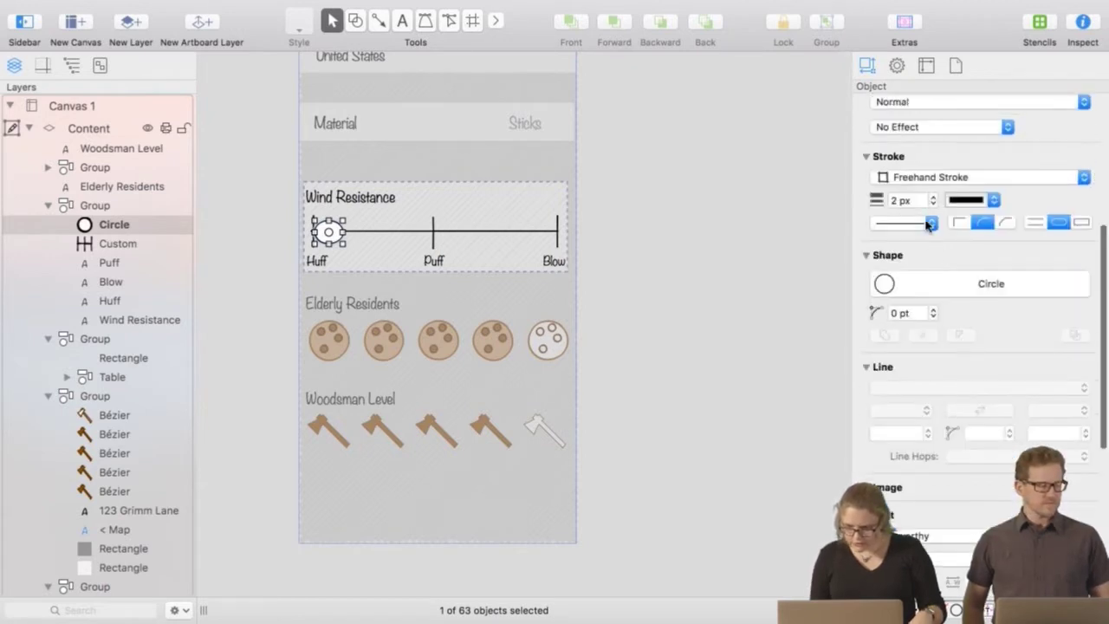
click(935, 290)
click(610, 63)
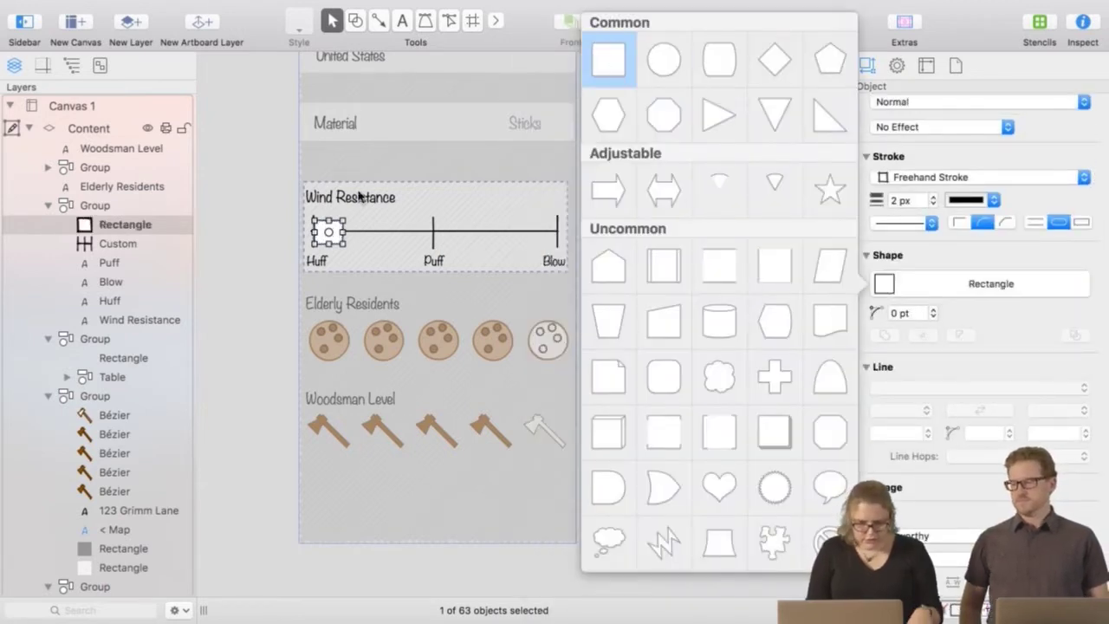
click(338, 232)
drag(345, 232, 429, 229)
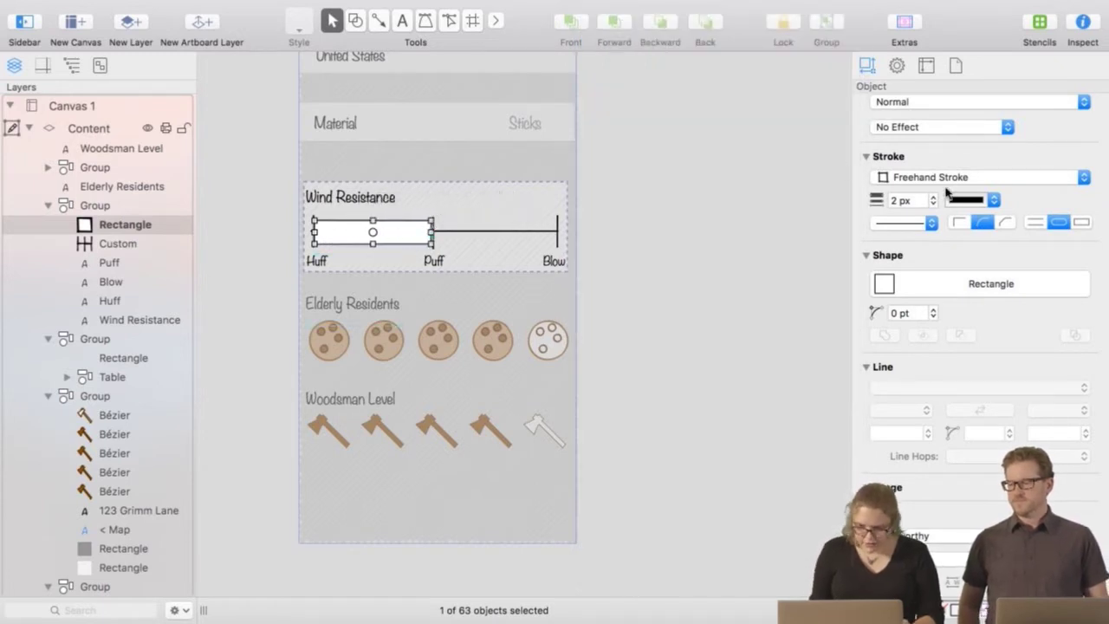
Fill the Wind Resistance rectangle with Tangerine and apply a Marker fill at a 45° angle.
scroll(948, 182, up, 5)
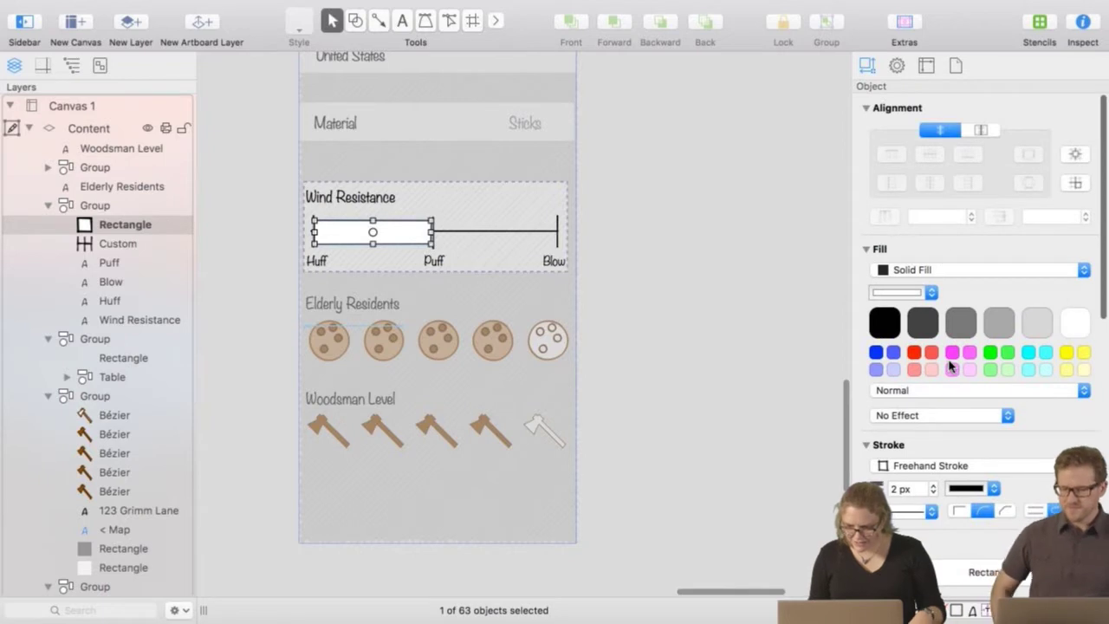
click(898, 292)
click(268, 338)
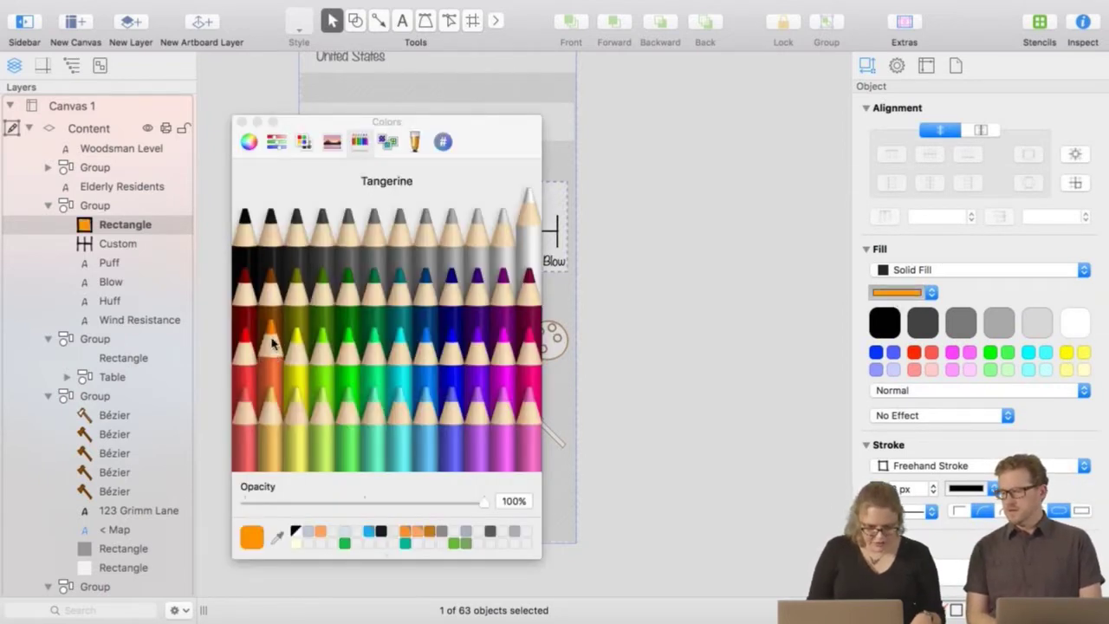
click(241, 123)
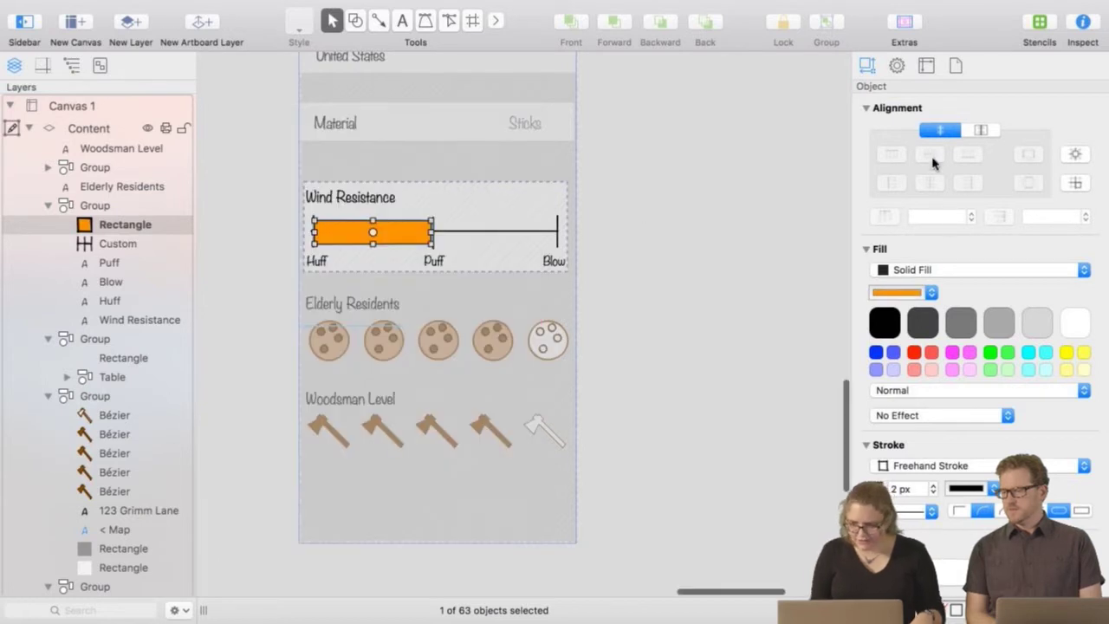
click(935, 270)
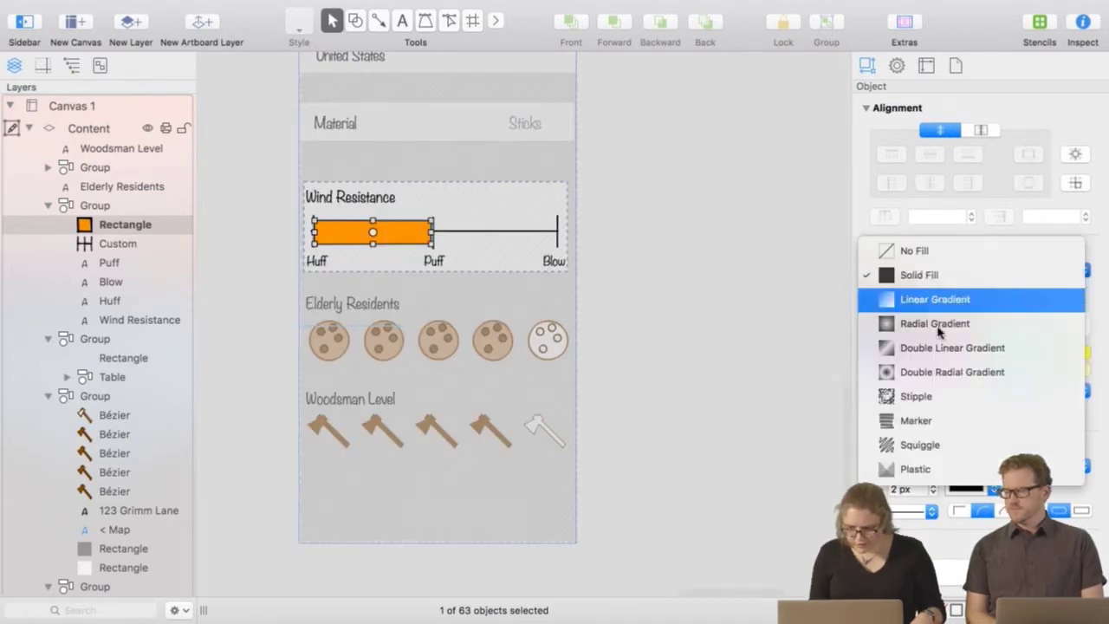
click(917, 420)
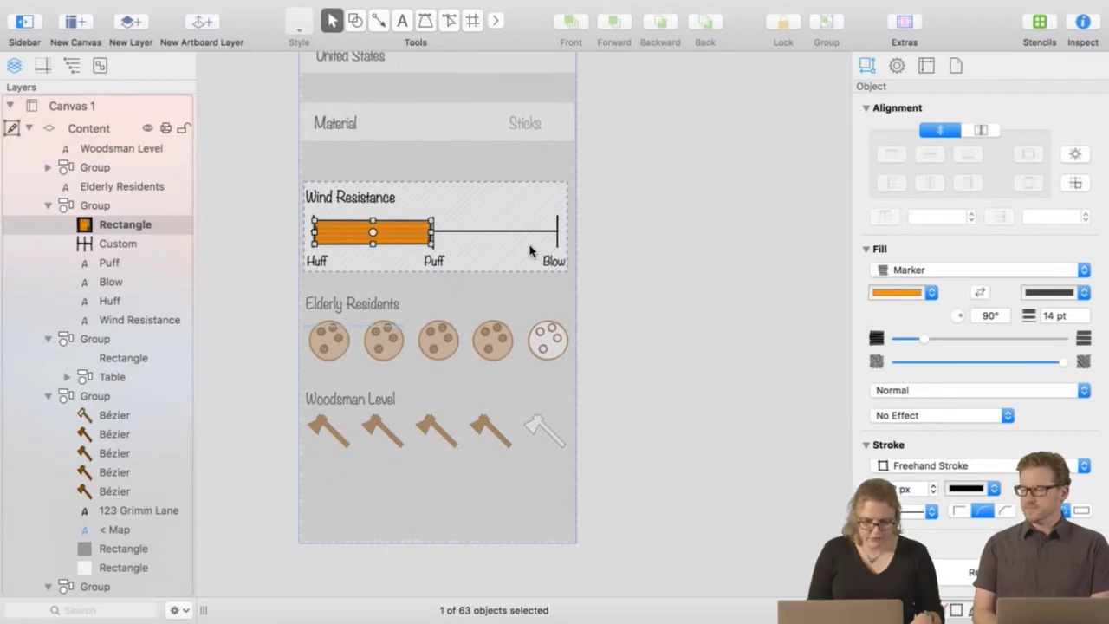
click(990, 315)
text(45)
key(Return)
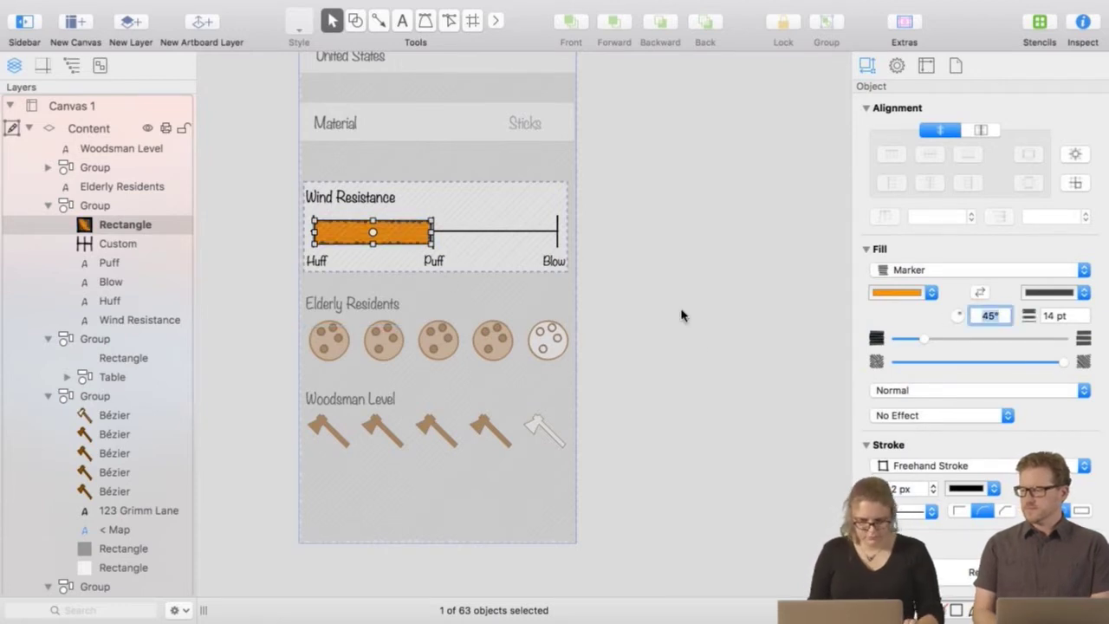
click(689, 344)
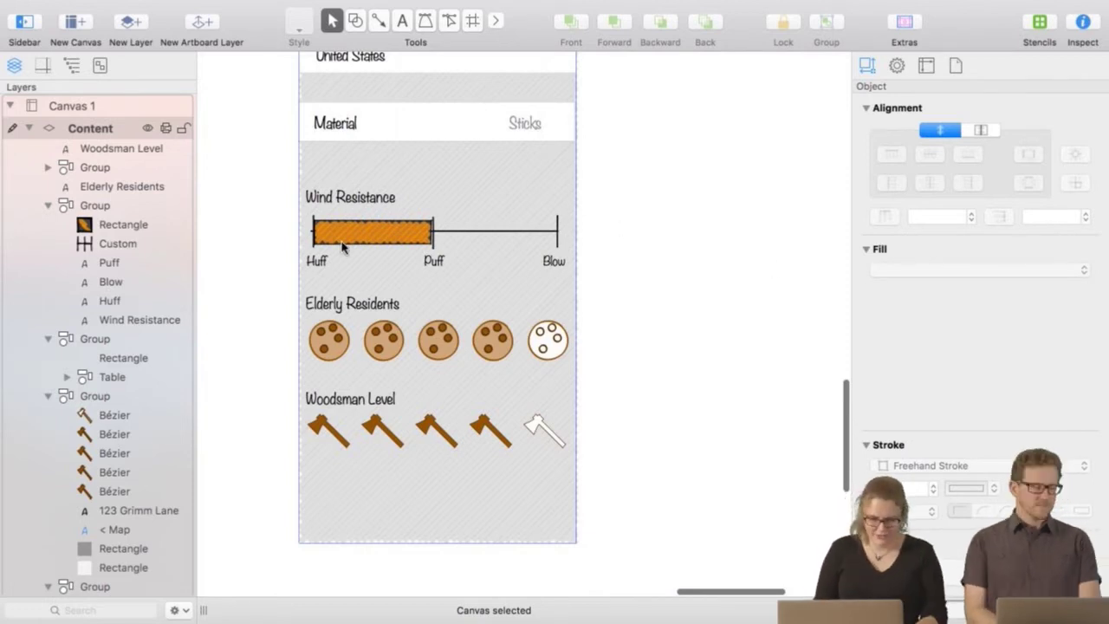
Move the Wind Resistance group up closer to the Material row.
click(351, 199)
drag(351, 199, 349, 182)
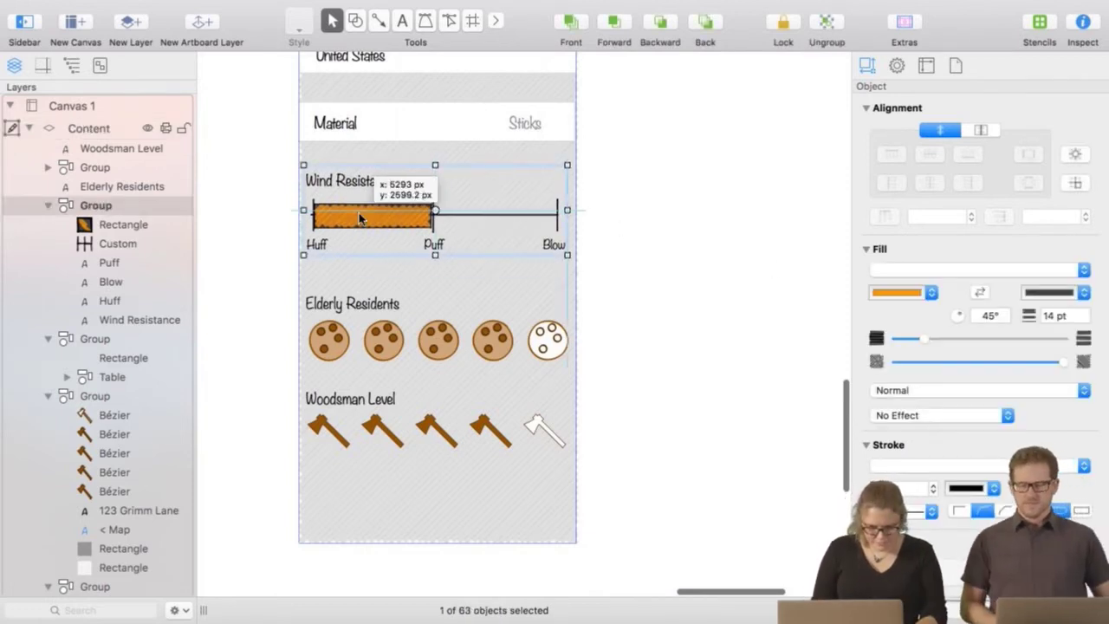
click(683, 329)
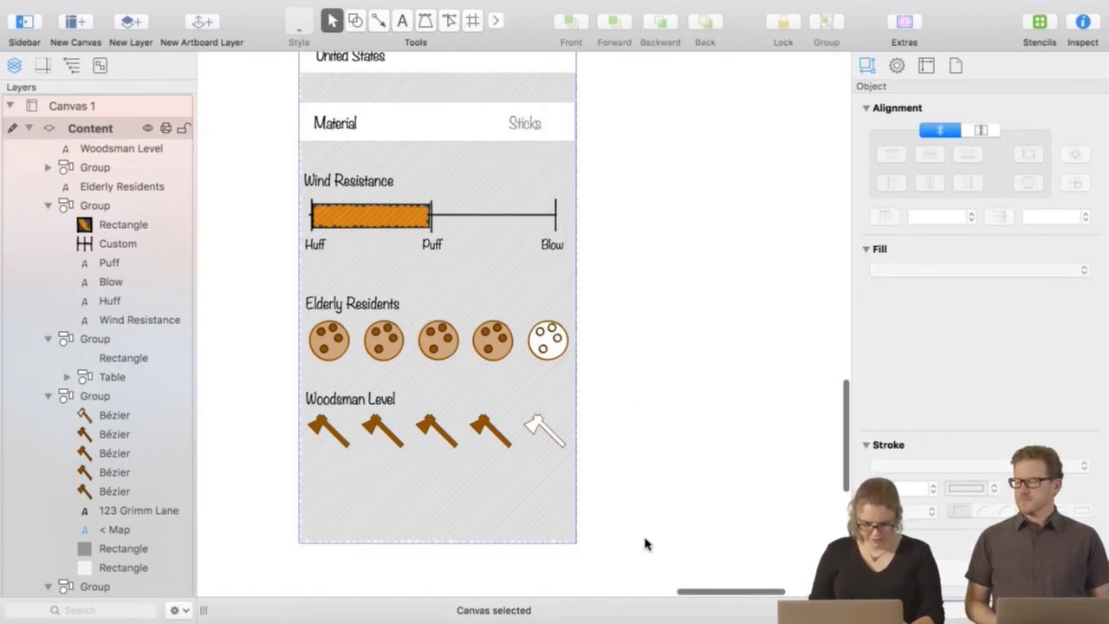
Shorten the detail screen's artboard so that it ends just below the Woodsman Level axes.
drag(649, 539, 433, 495)
drag(437, 539, 437, 468)
click(668, 351)
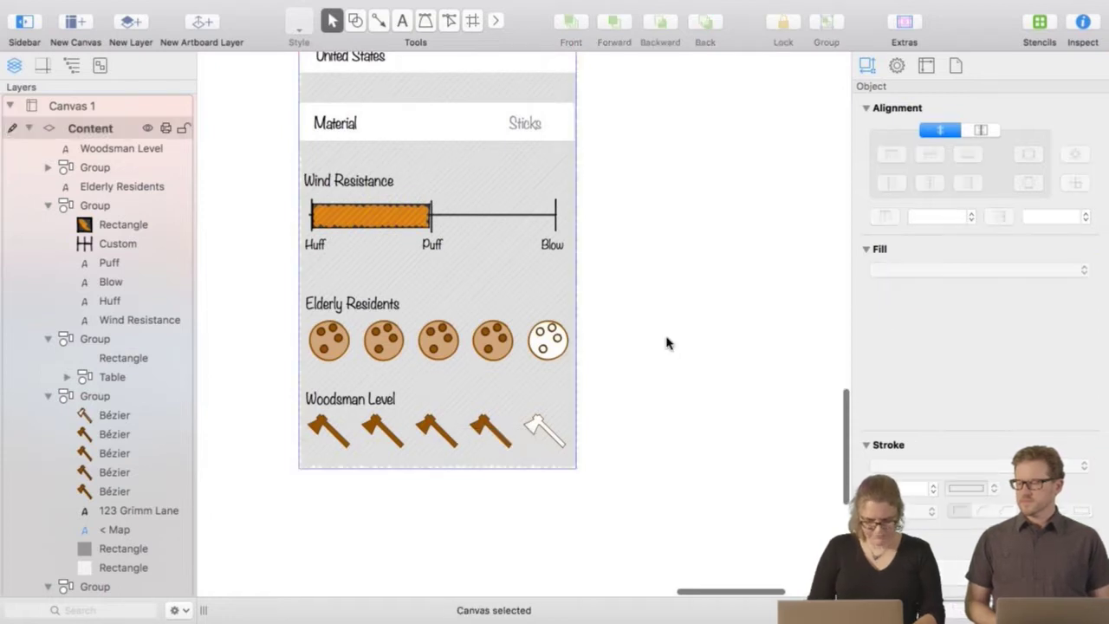
Move the complete detail screen down so its top edge aligns with the neighbouring filtered map screen.
key(super+minus)
drag(393, 93, 563, 448)
drag(488, 168, 485, 203)
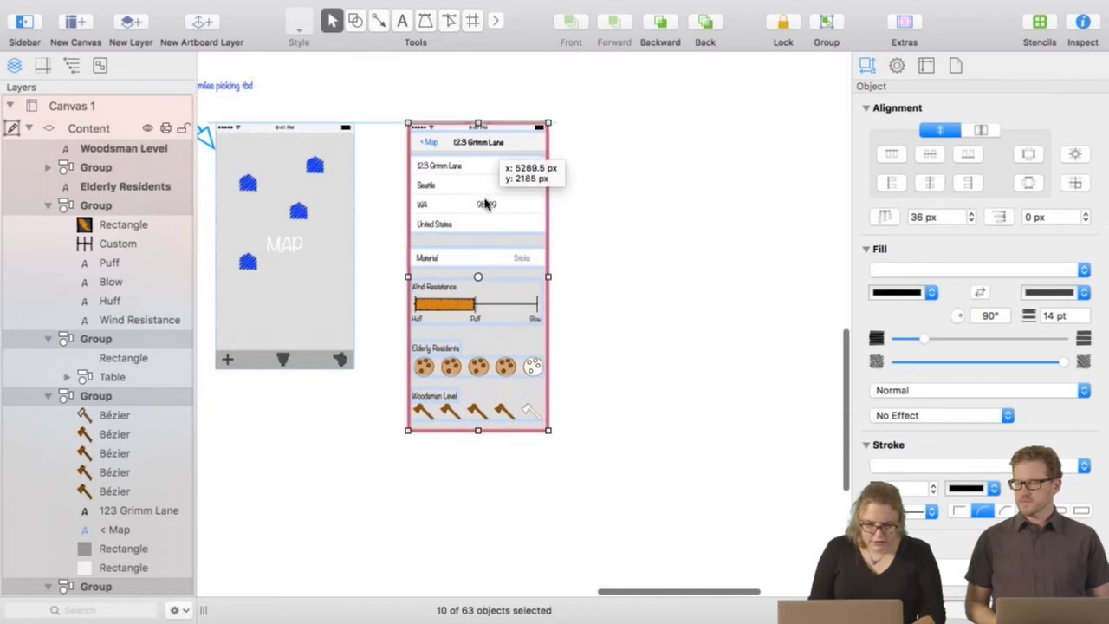
click(690, 275)
Draw a dashed blue arrow from the central house marker on the filtered map to the edge of the location detail screen.
click(378, 21)
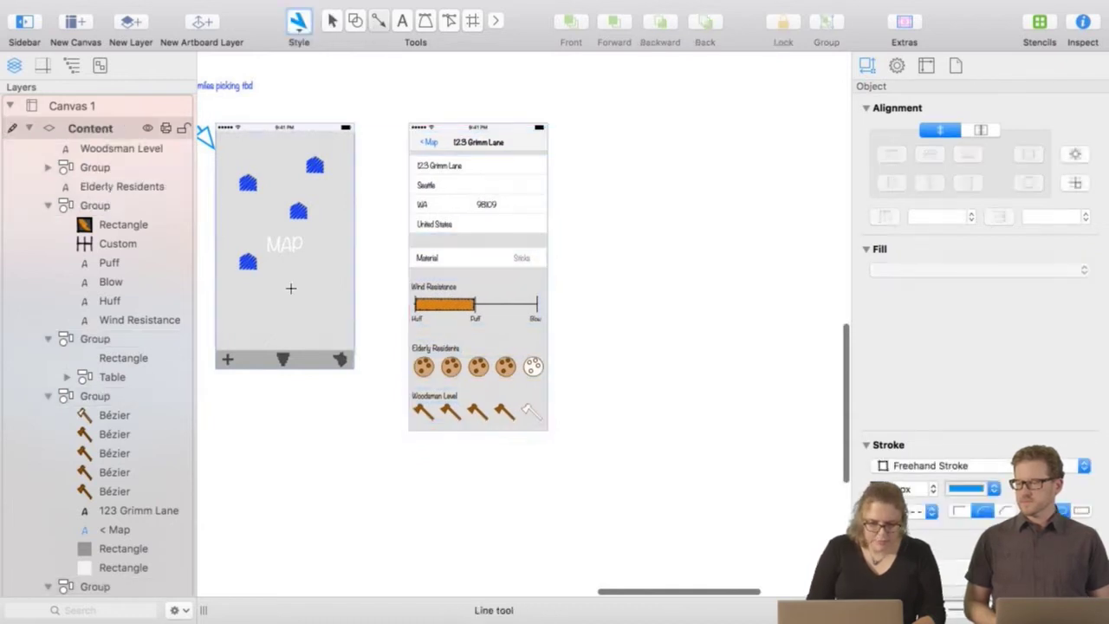
drag(303, 206, 293, 229)
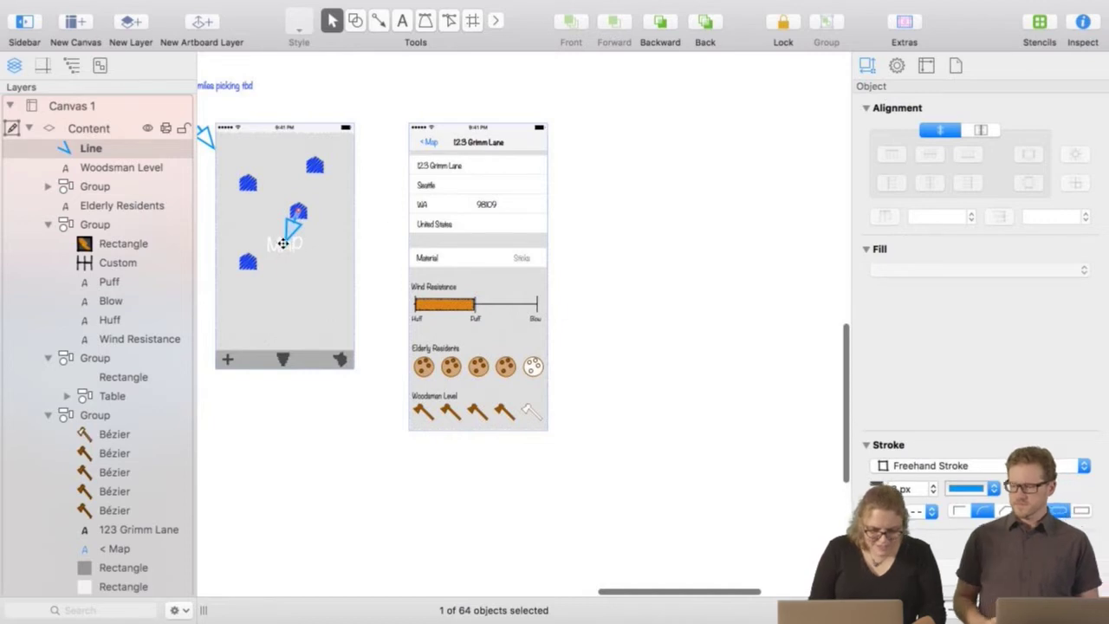
drag(293, 245, 406, 275)
click(648, 291)
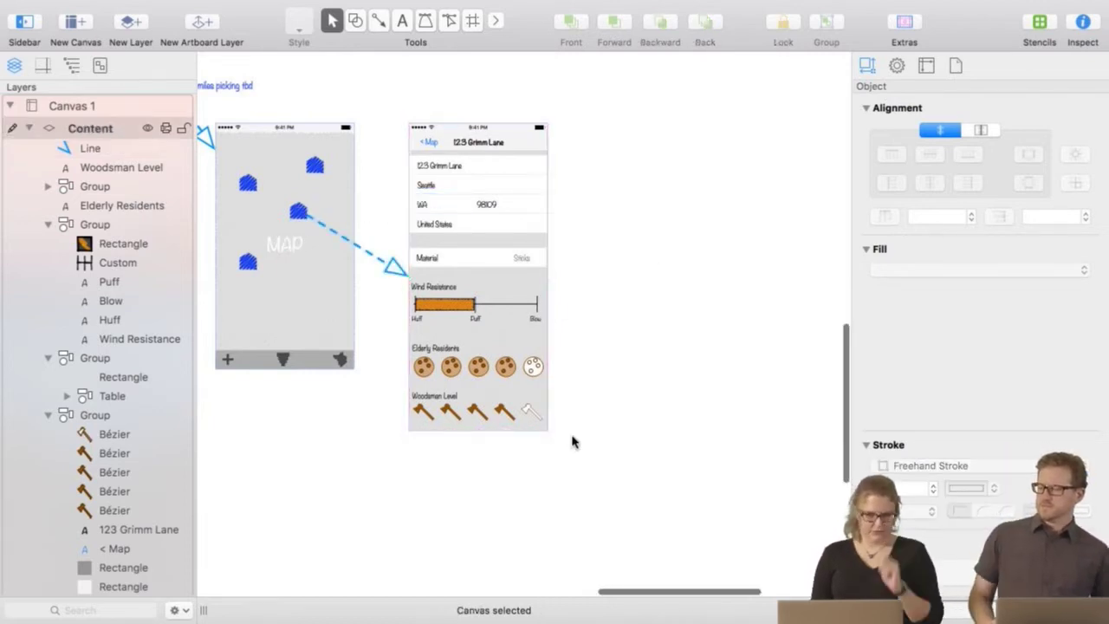
Examine the location detail screen and the Apply Filter screen within the complete wireframe flow.
scroll(572, 442, up, 3)
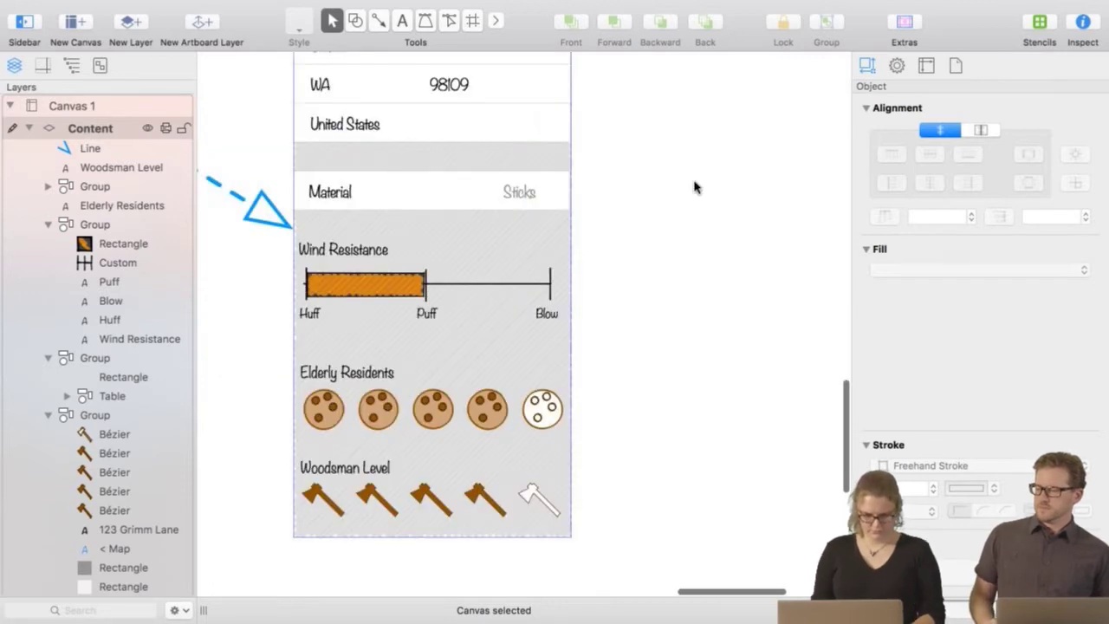
drag(664, 181, 732, 296)
scroll(732, 296, up, 2)
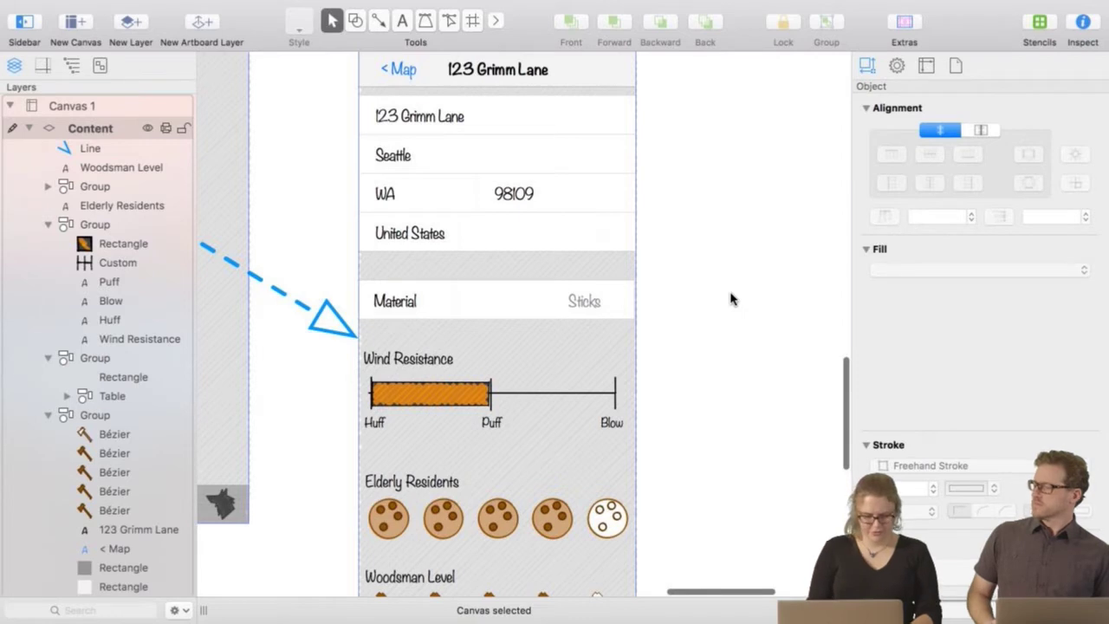
key(super+minus)
key(super+minus)
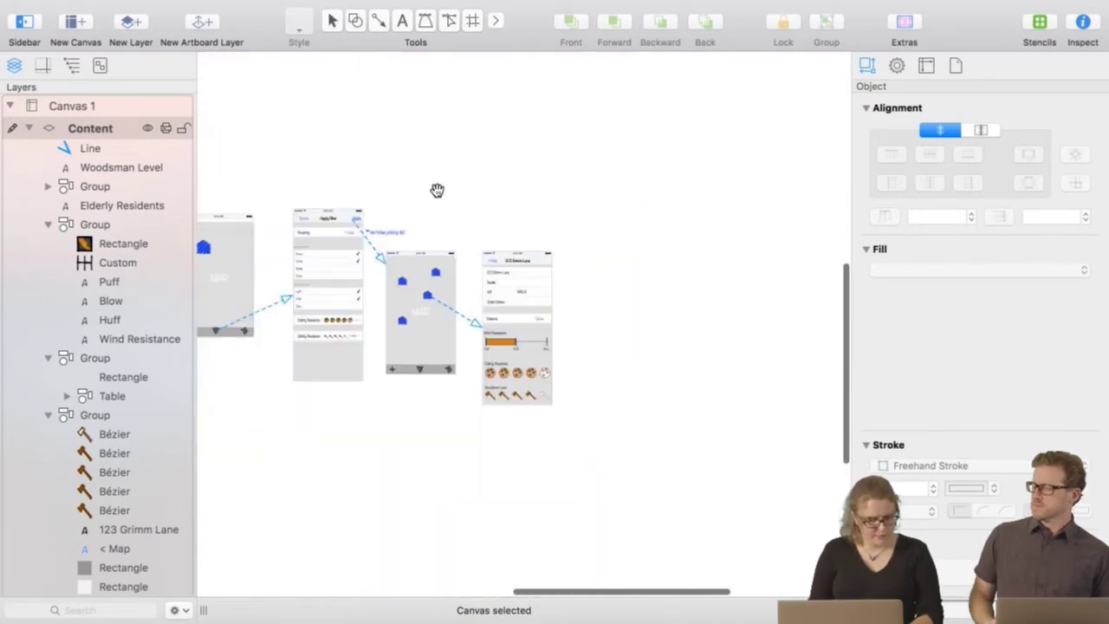
drag(437, 190, 648, 218)
scroll(689, 232, left, 3)
scroll(689, 232, up, 1)
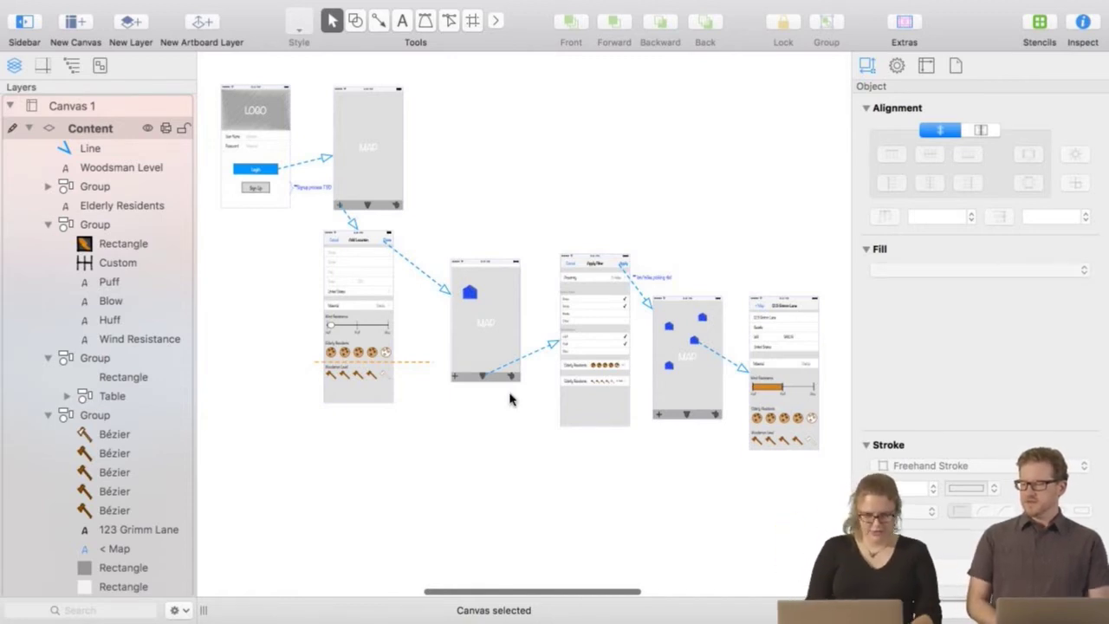
scroll(509, 399, up, 5)
drag(684, 127, 447, 124)
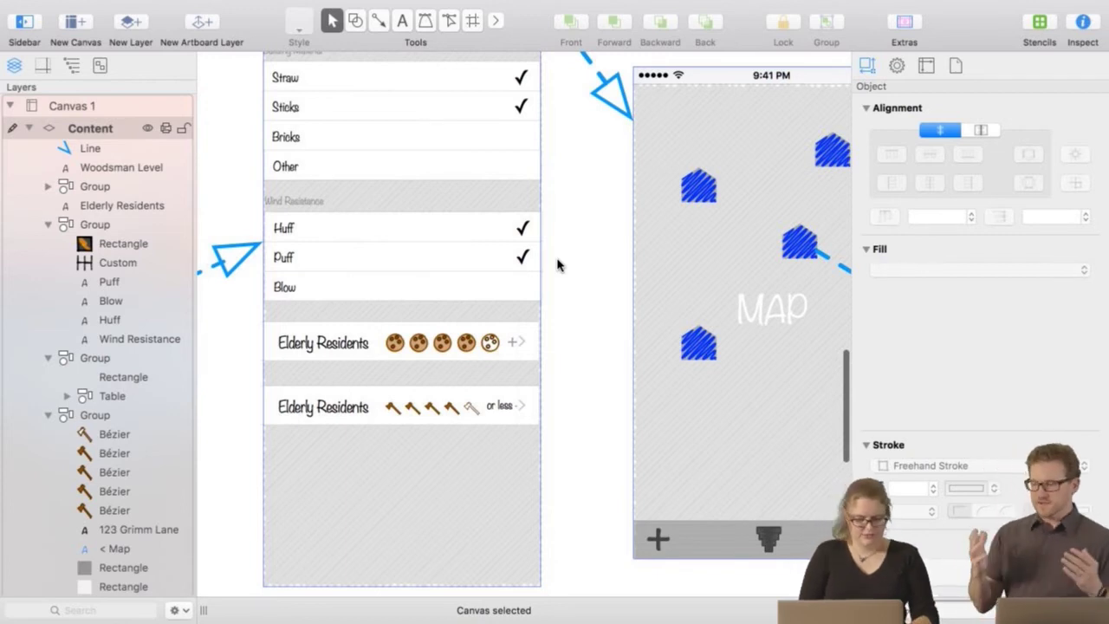
scroll(586, 239, down, 5)
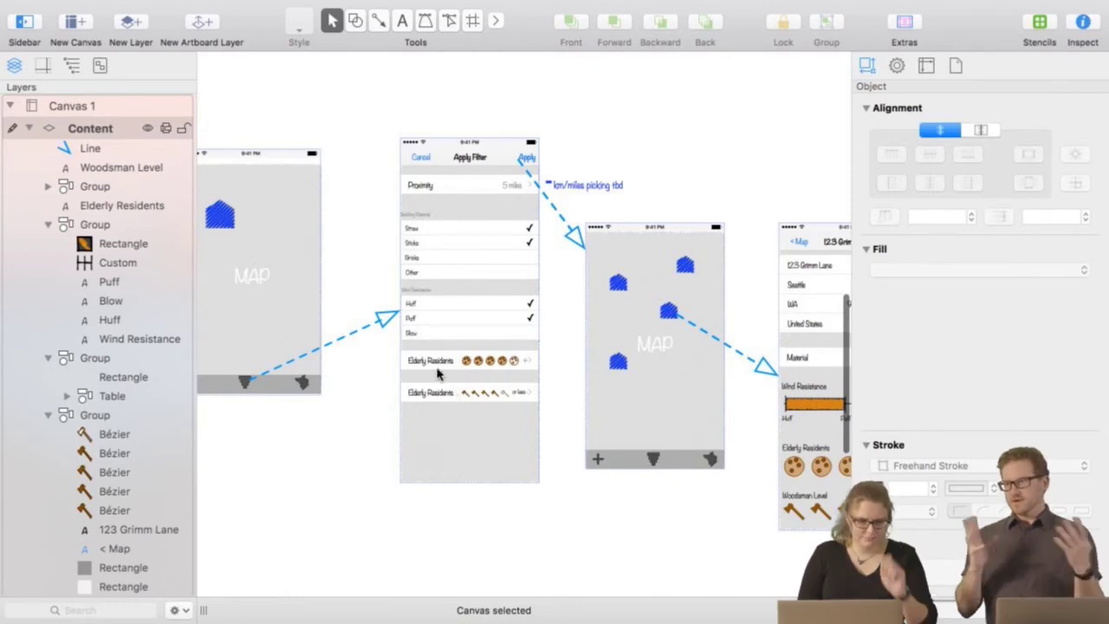
scroll(410, 422, down, 5)
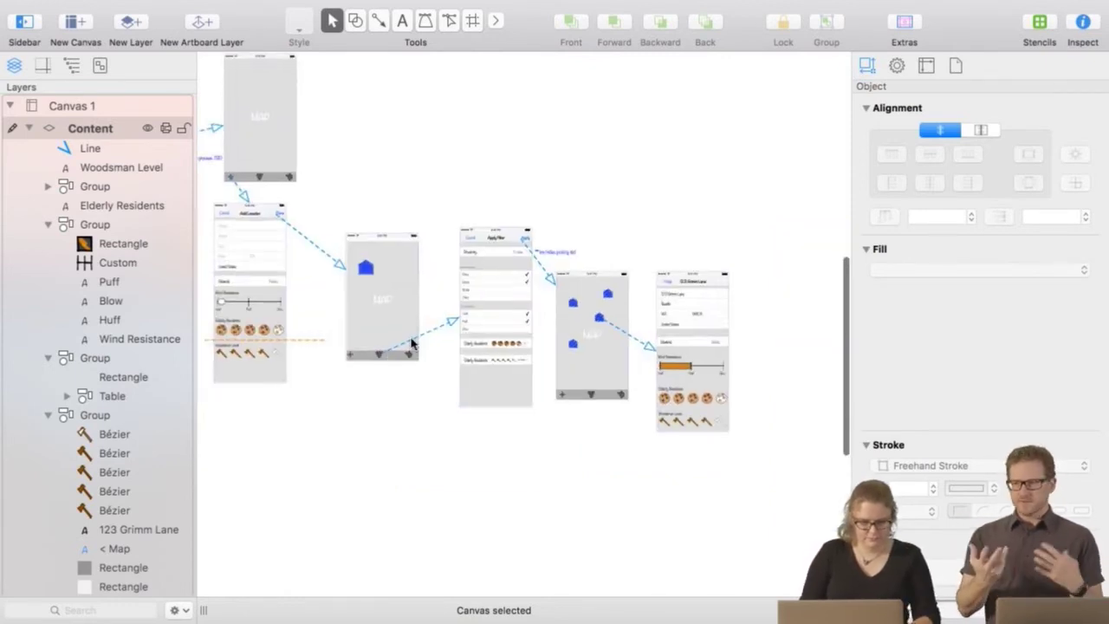
drag(384, 428, 480, 465)
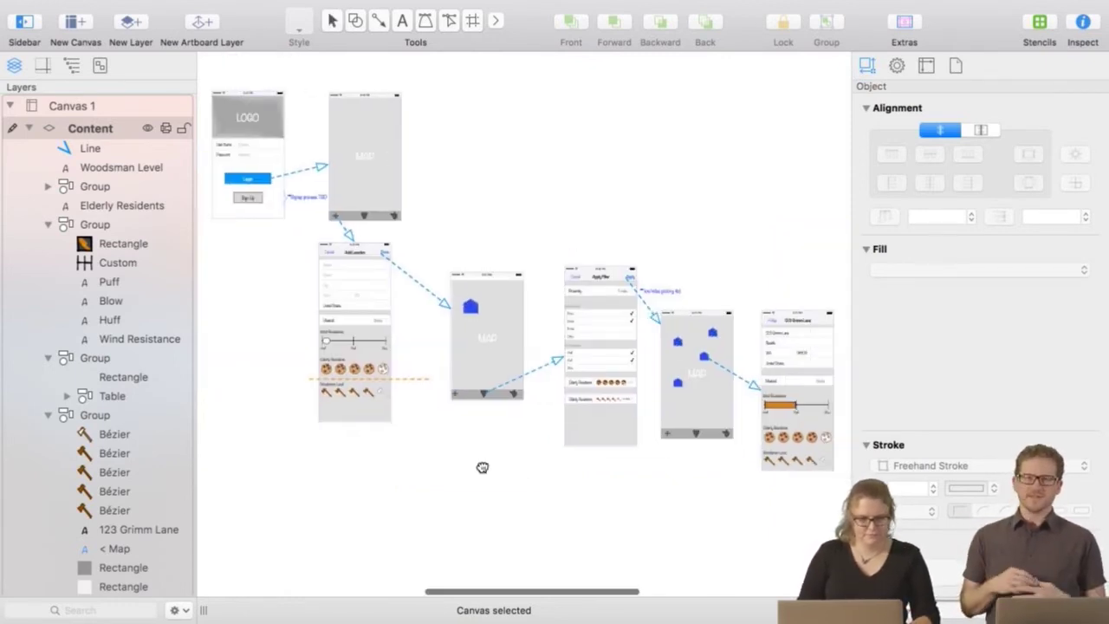